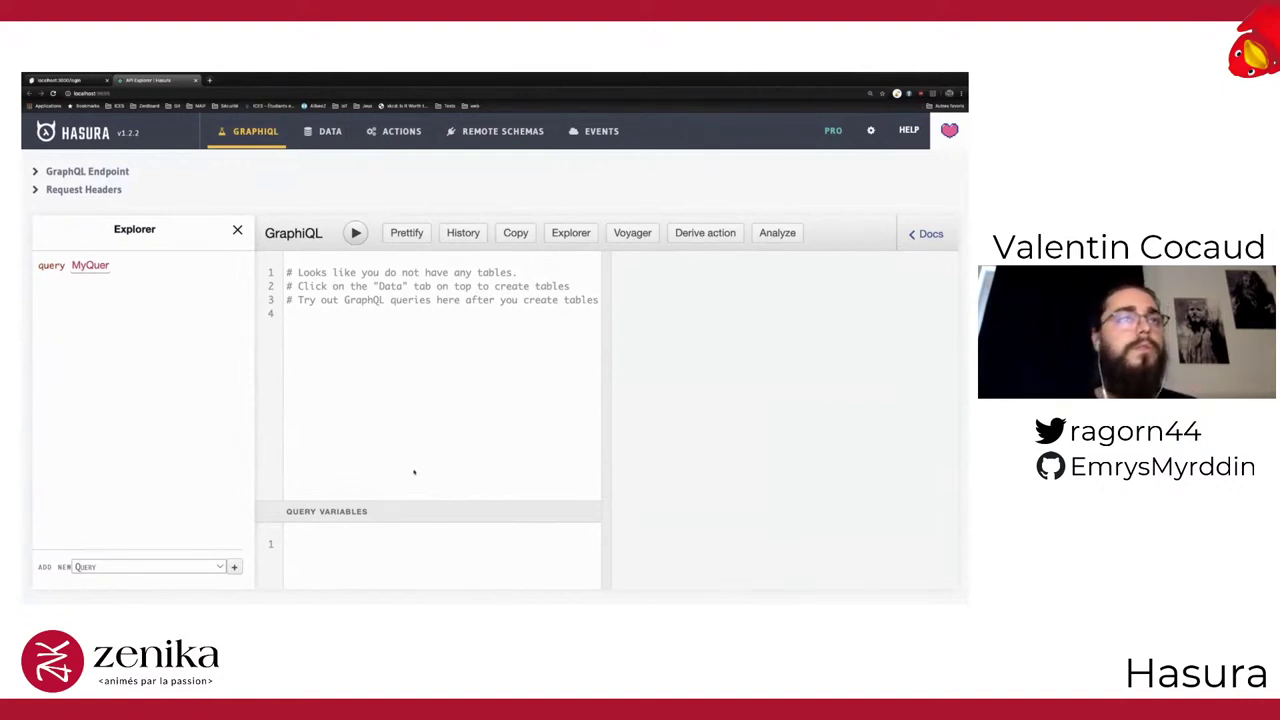
Switch to the Data section to view the empty public schema
left_click(390, 401)
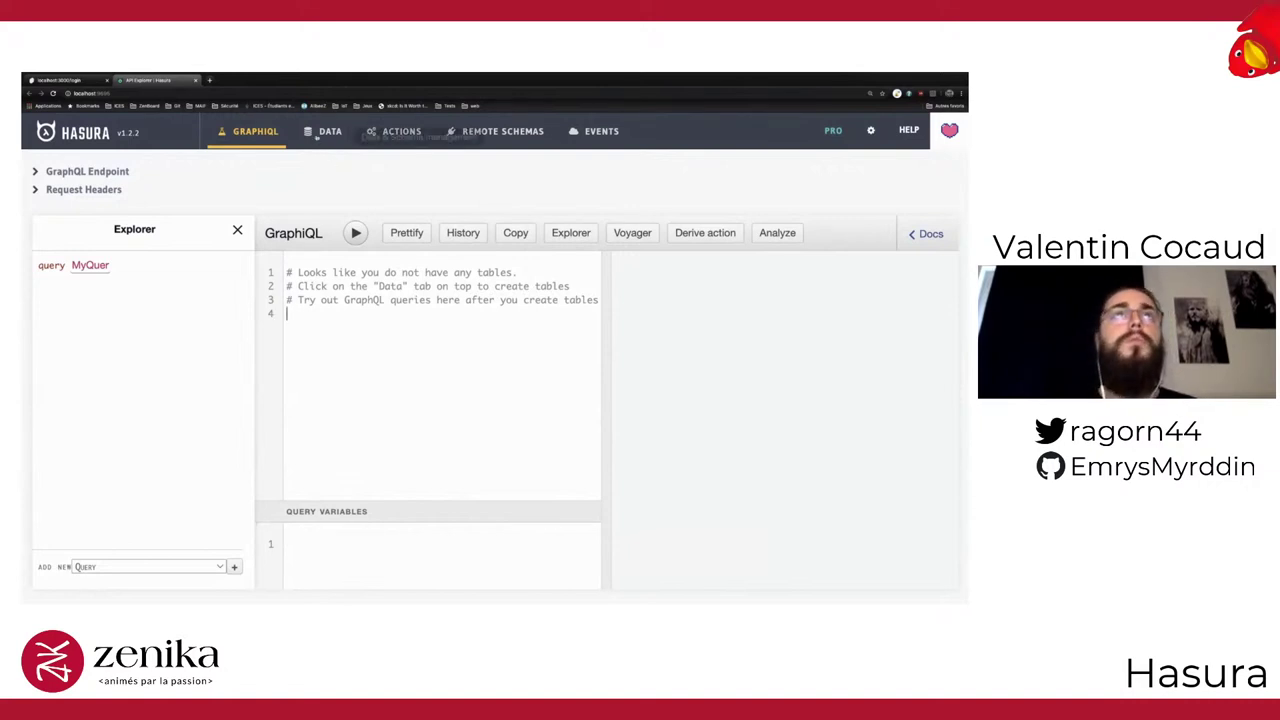
left_click(328, 134)
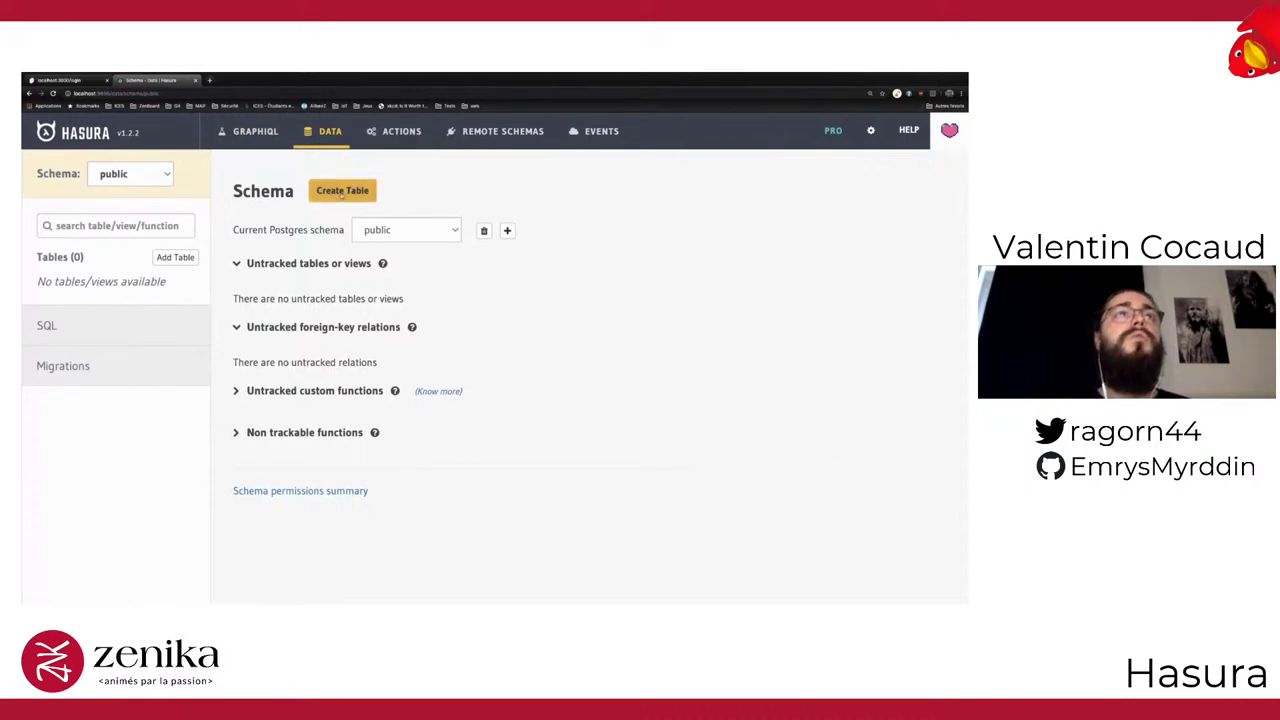
Start a new table named user with UUID id primary key, created_at and updated_at presets
left_click(341, 195)
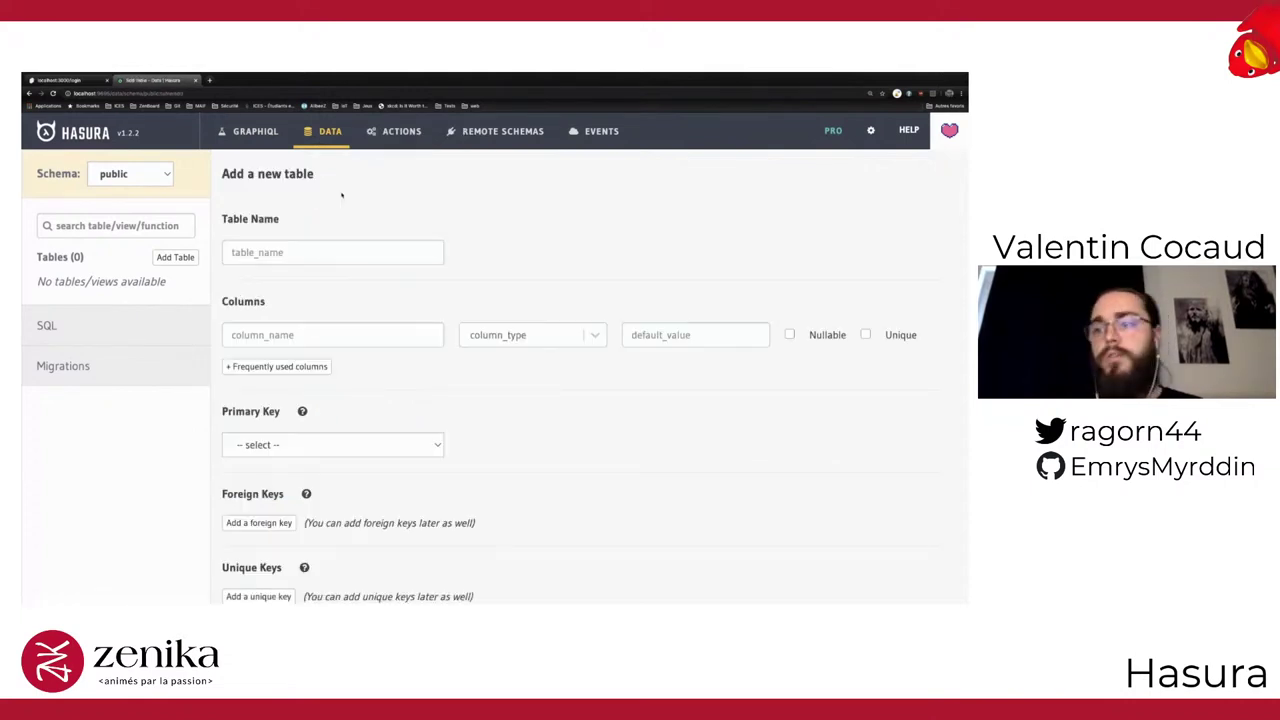
left_click(275, 252)
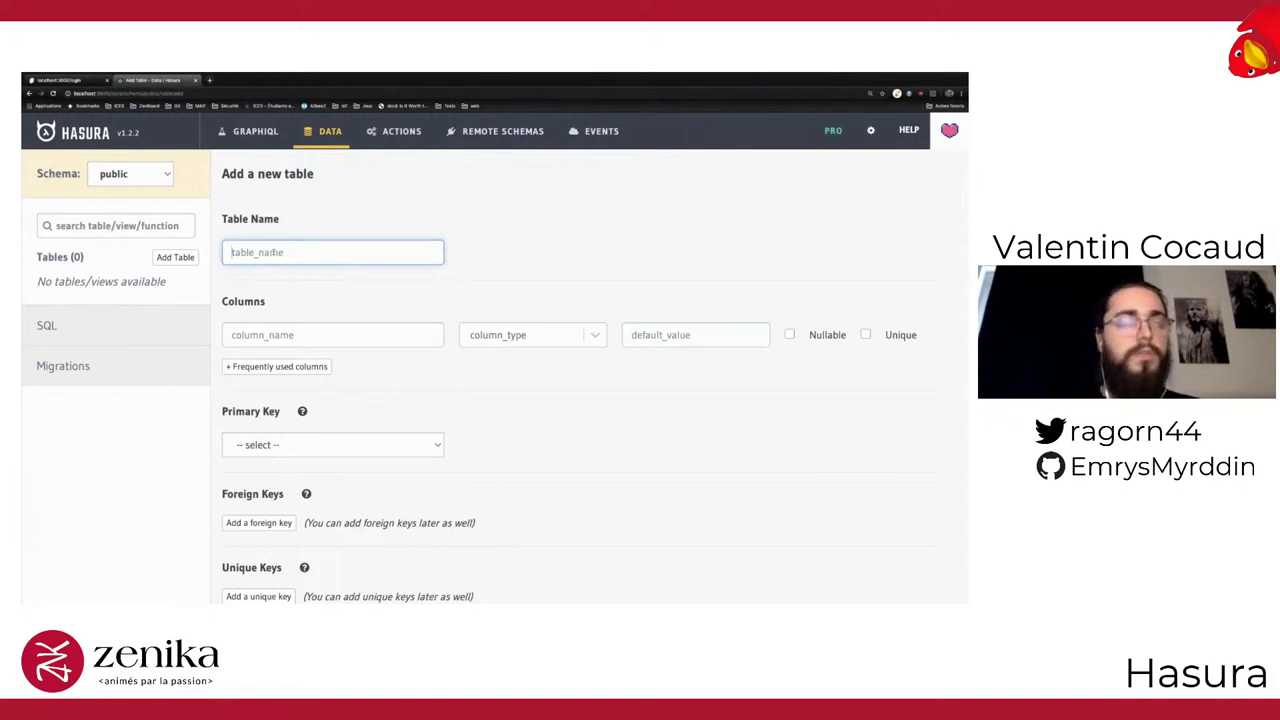
type("user")
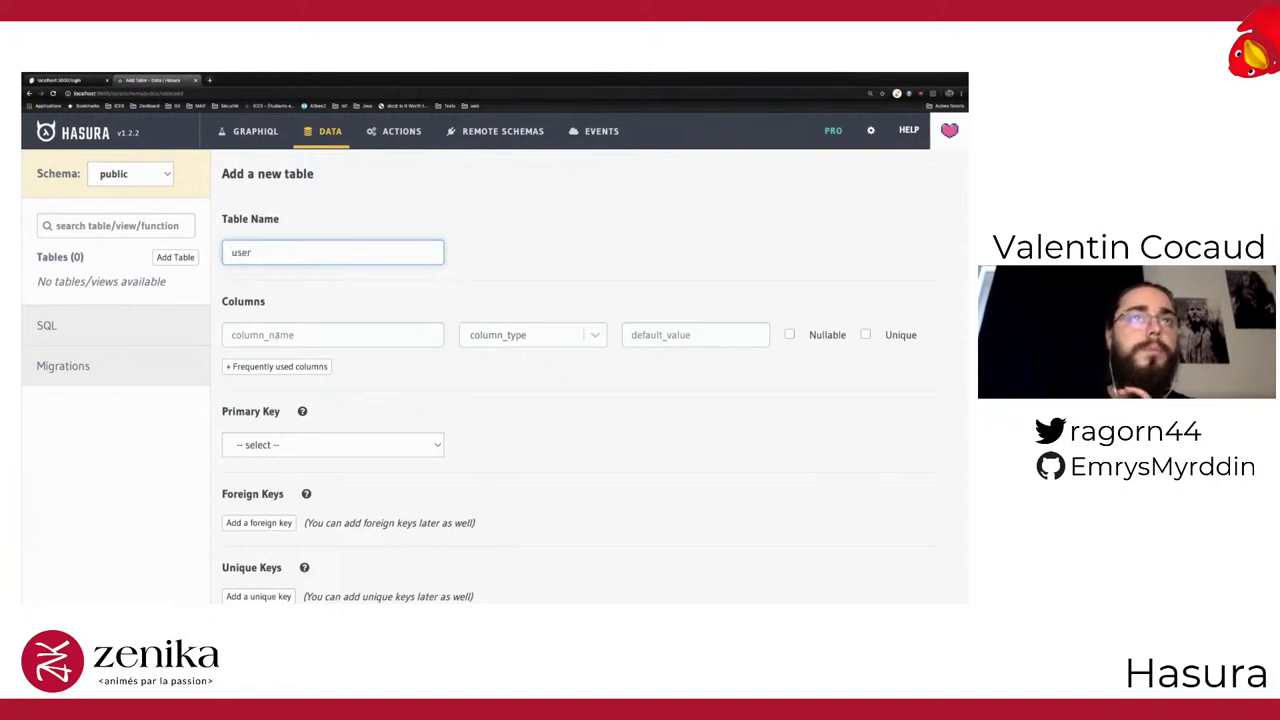
left_click(385, 347)
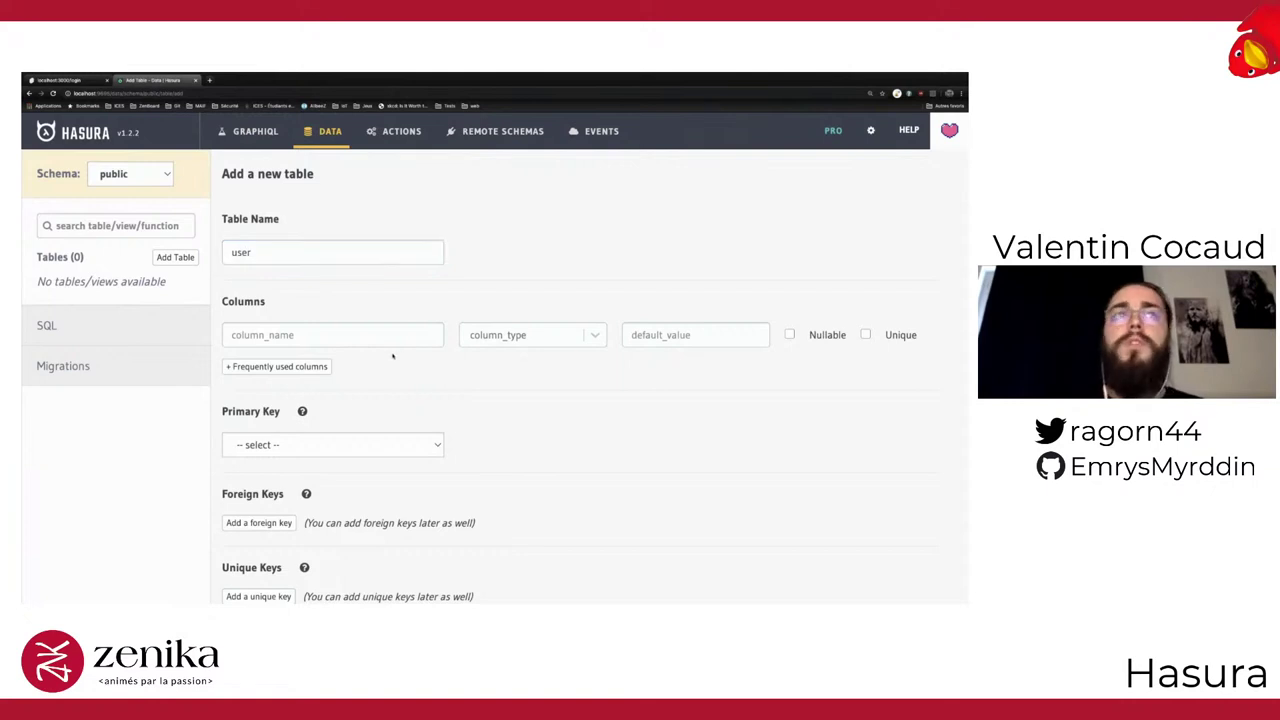
scroll(393, 356, "down", 1)
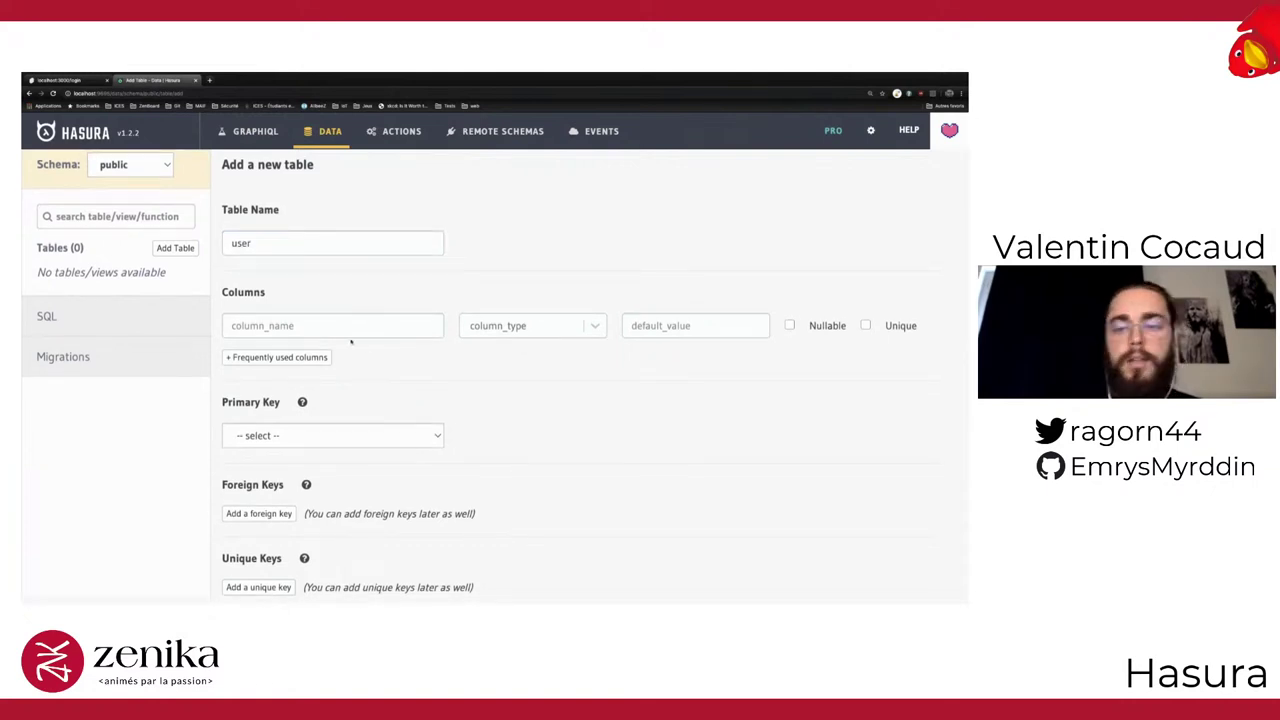
left_click(265, 358)
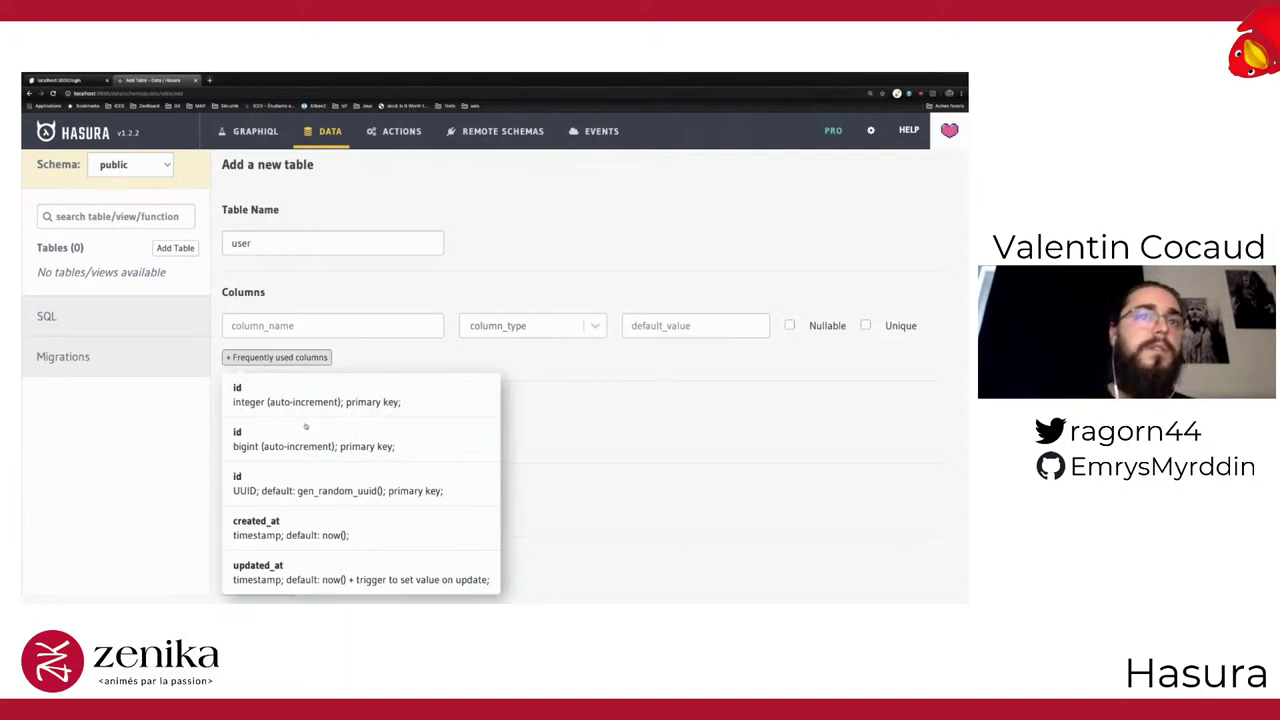
left_click(299, 491)
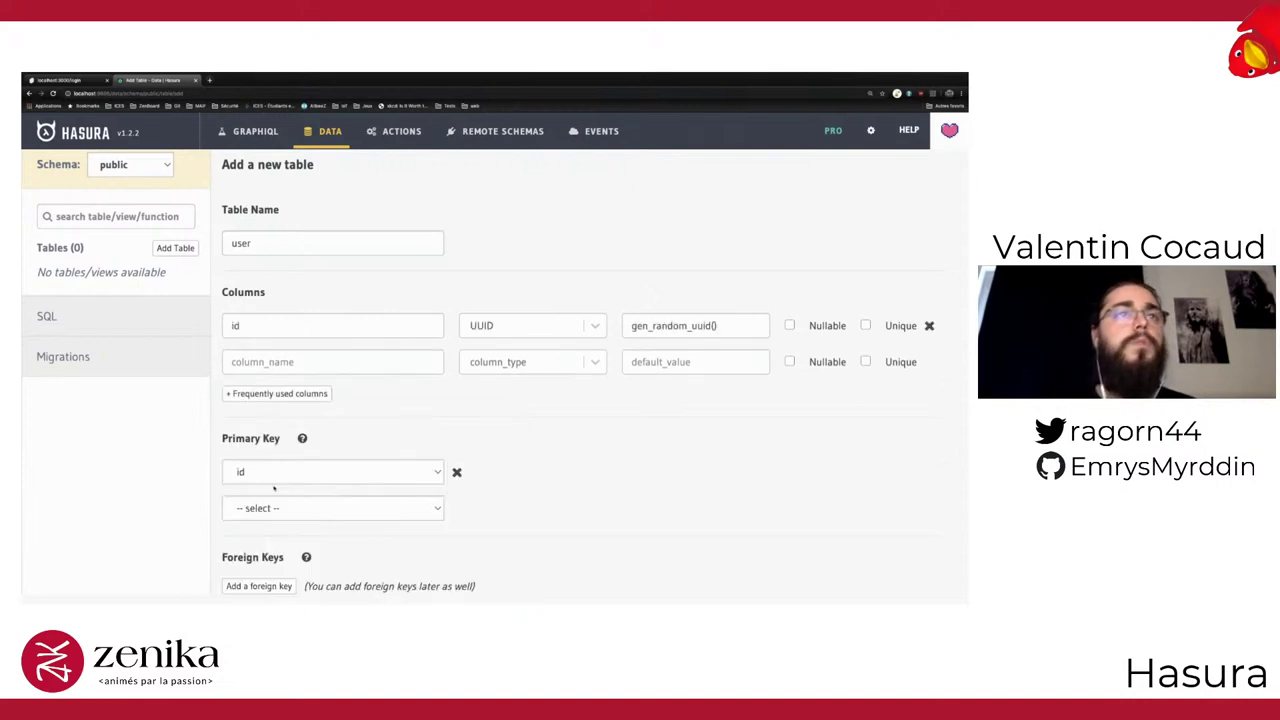
left_click(248, 396)
left_click(286, 566)
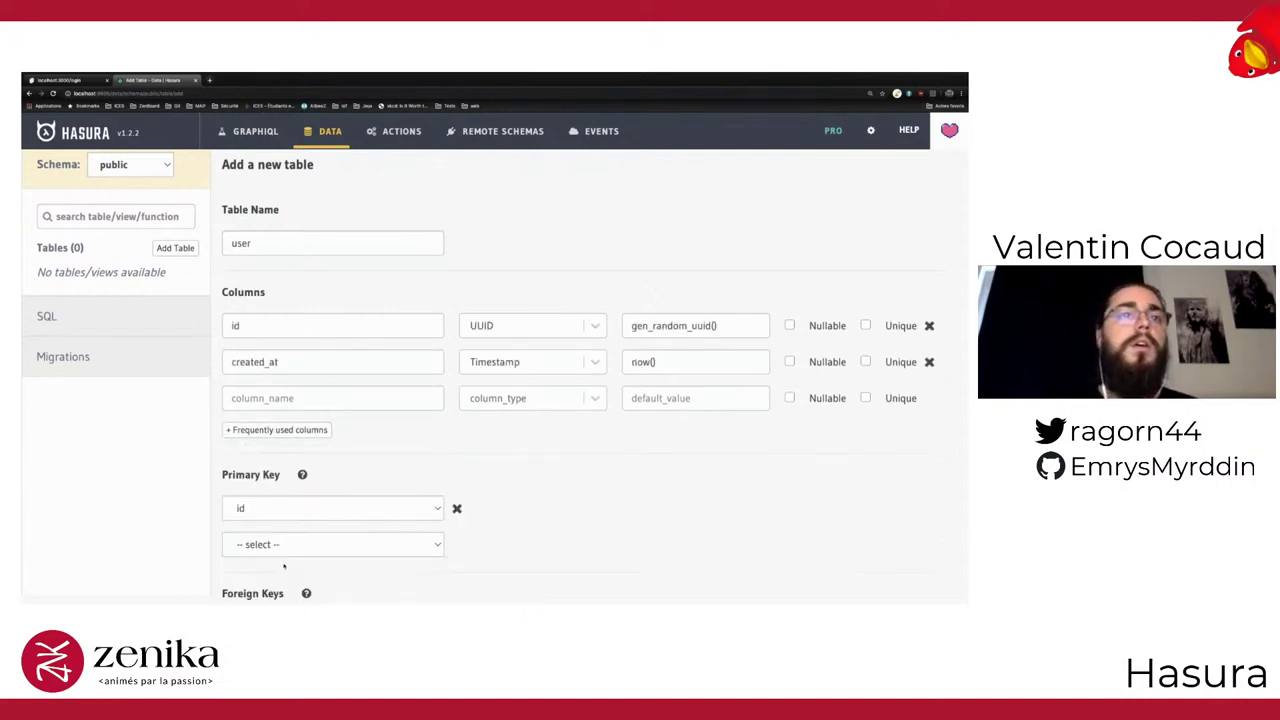
left_click(274, 431)
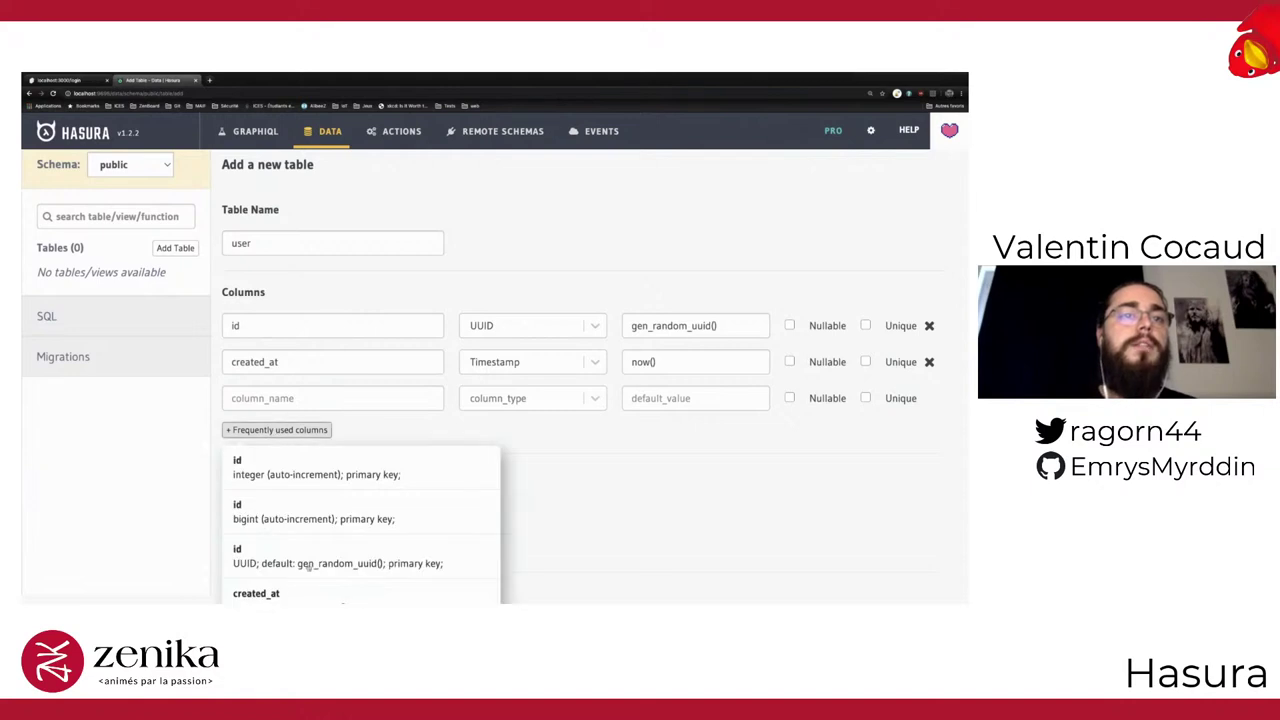
scroll(307, 566, "down", 1)
left_click(270, 596)
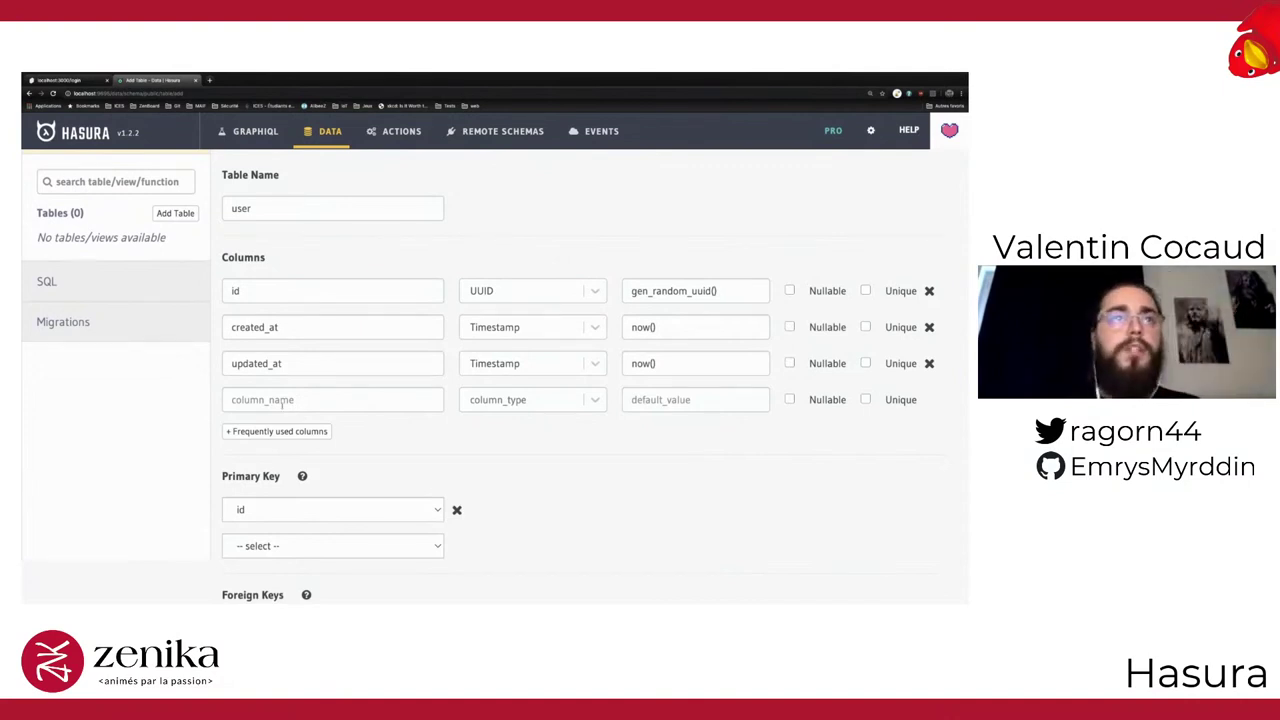
Add Text columns username and password, then create the user table
left_click(282, 403)
type("username")
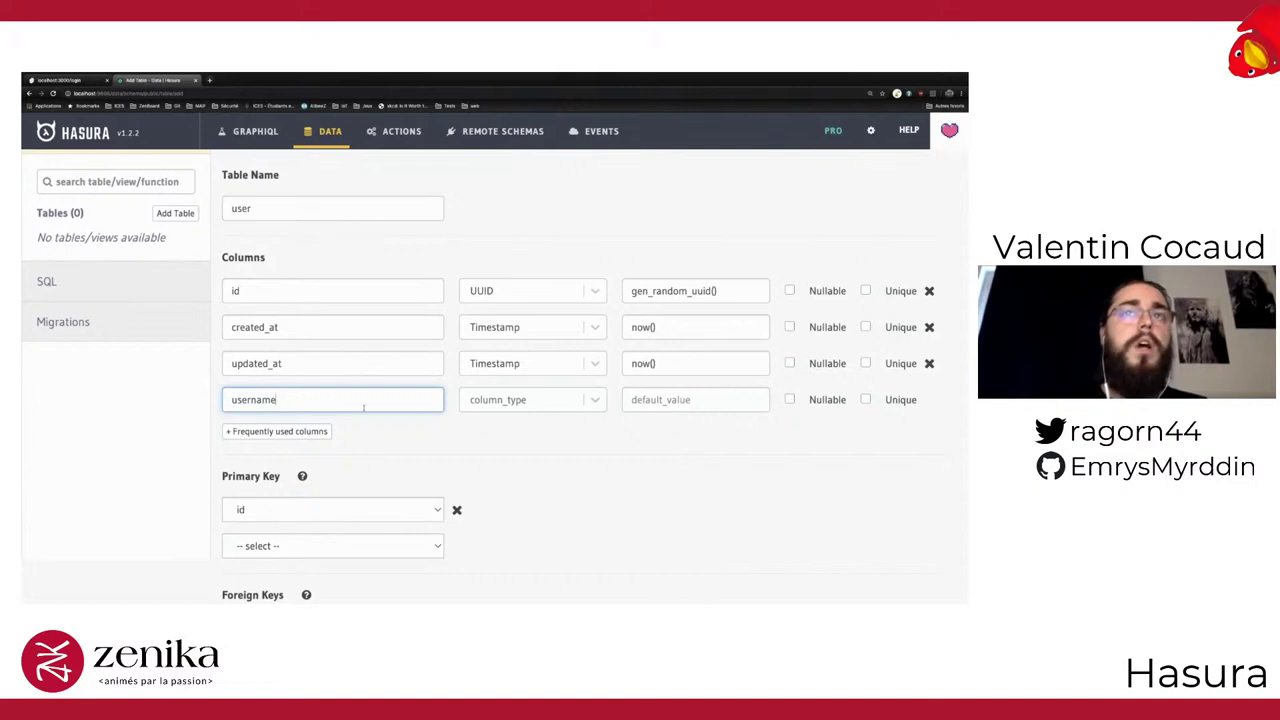
left_click(532, 399)
left_click(520, 457)
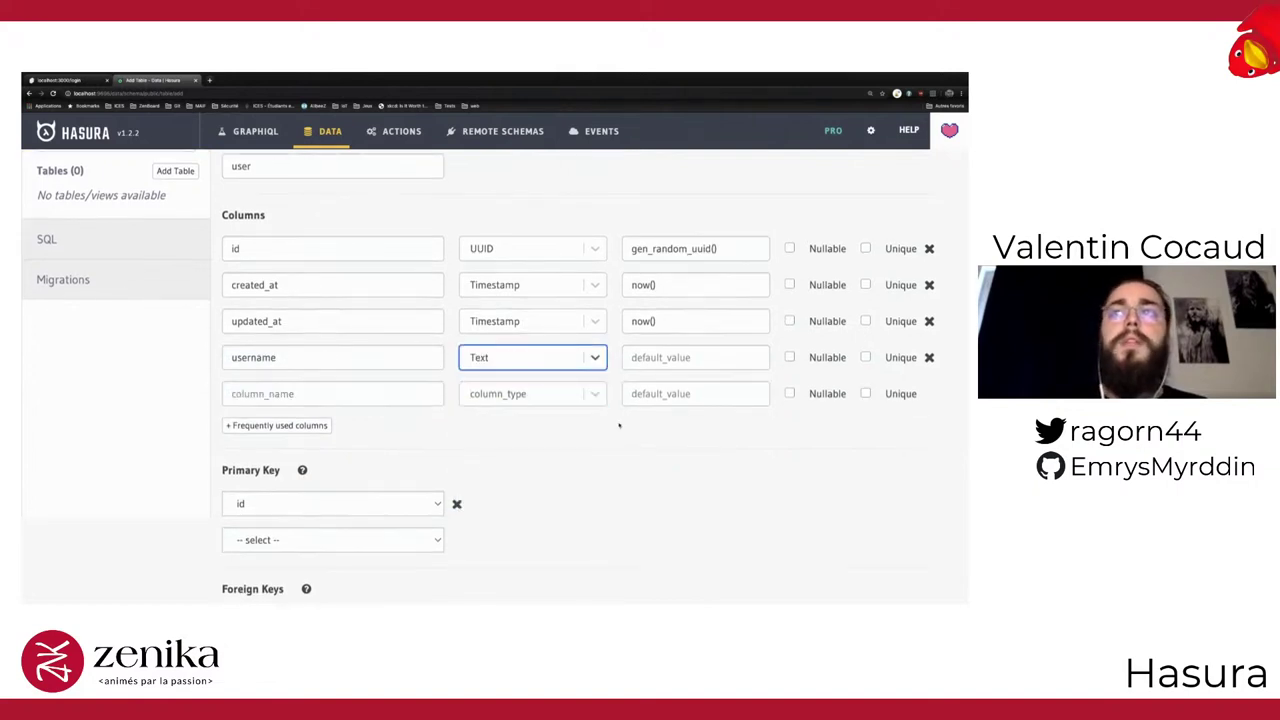
left_click(317, 396)
type("password")
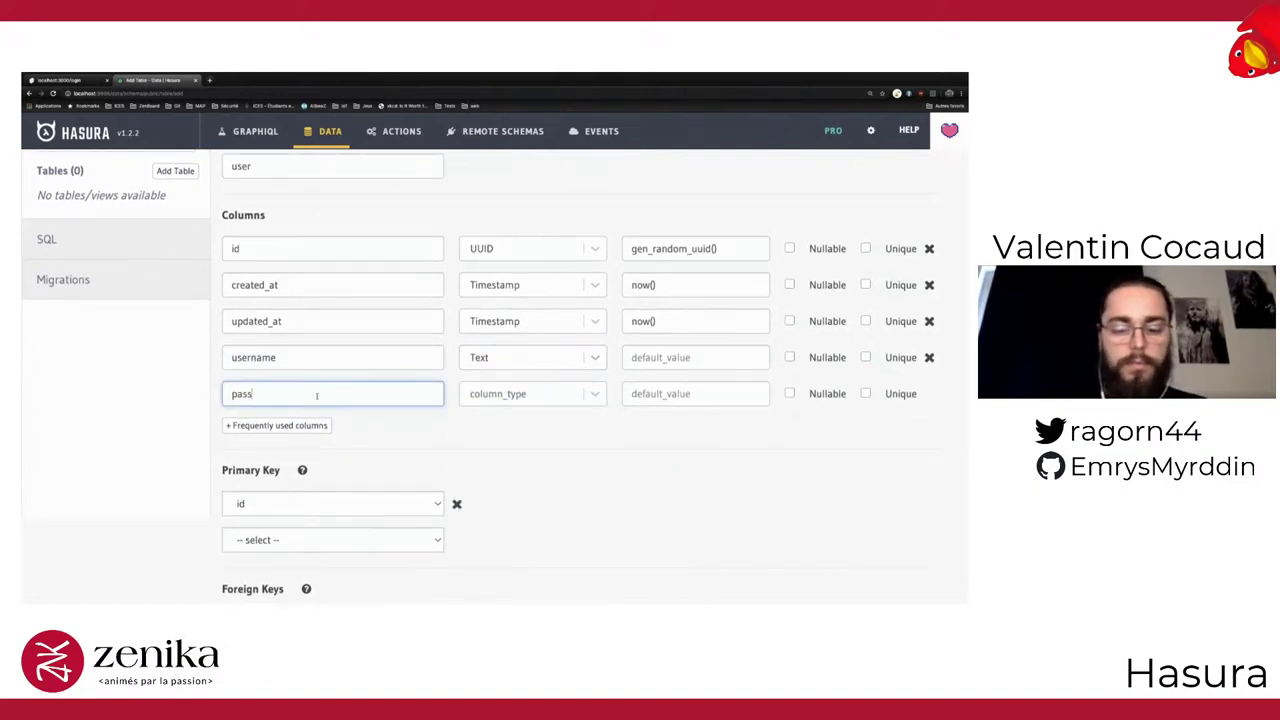
left_click(498, 393)
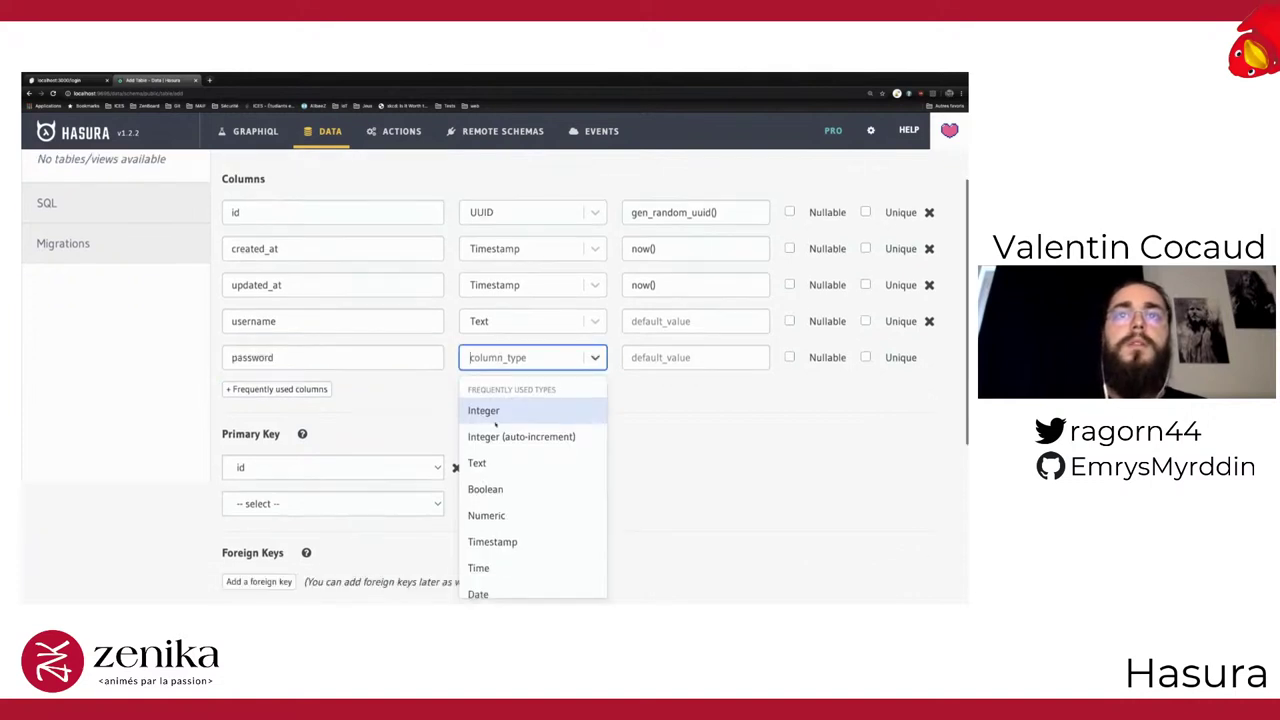
left_click(477, 463)
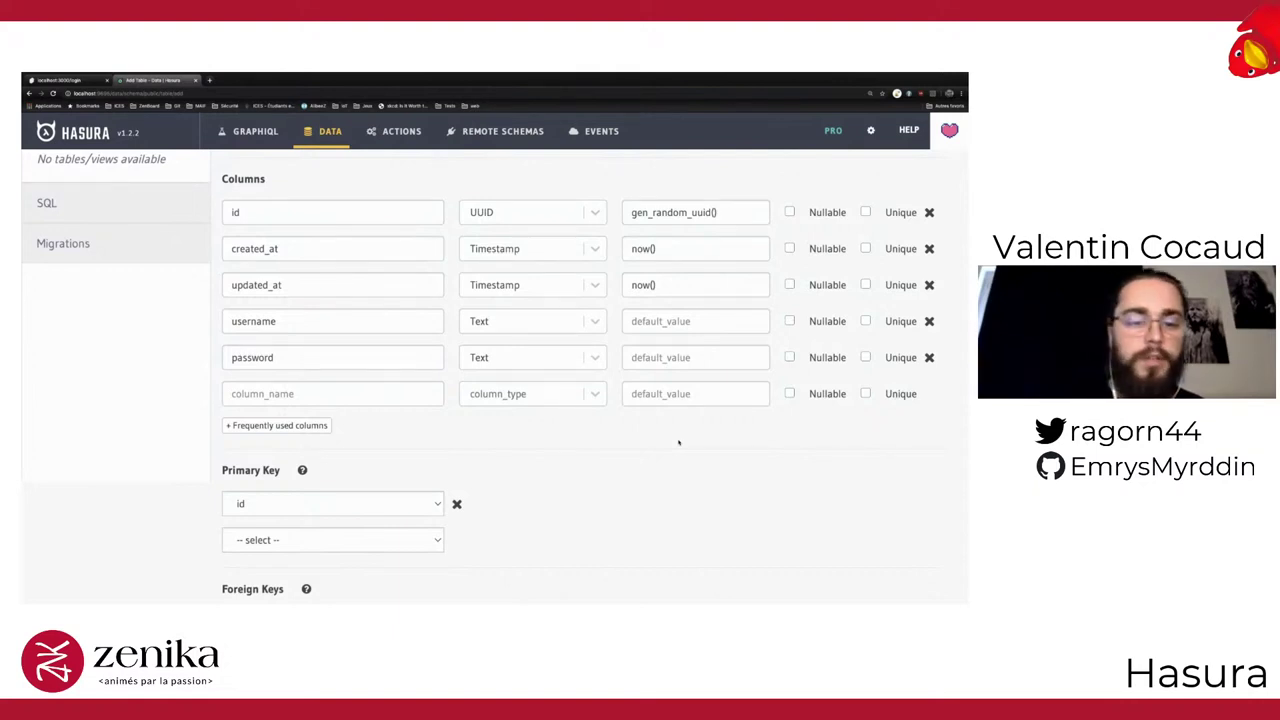
scroll(552, 450, "down", 1)
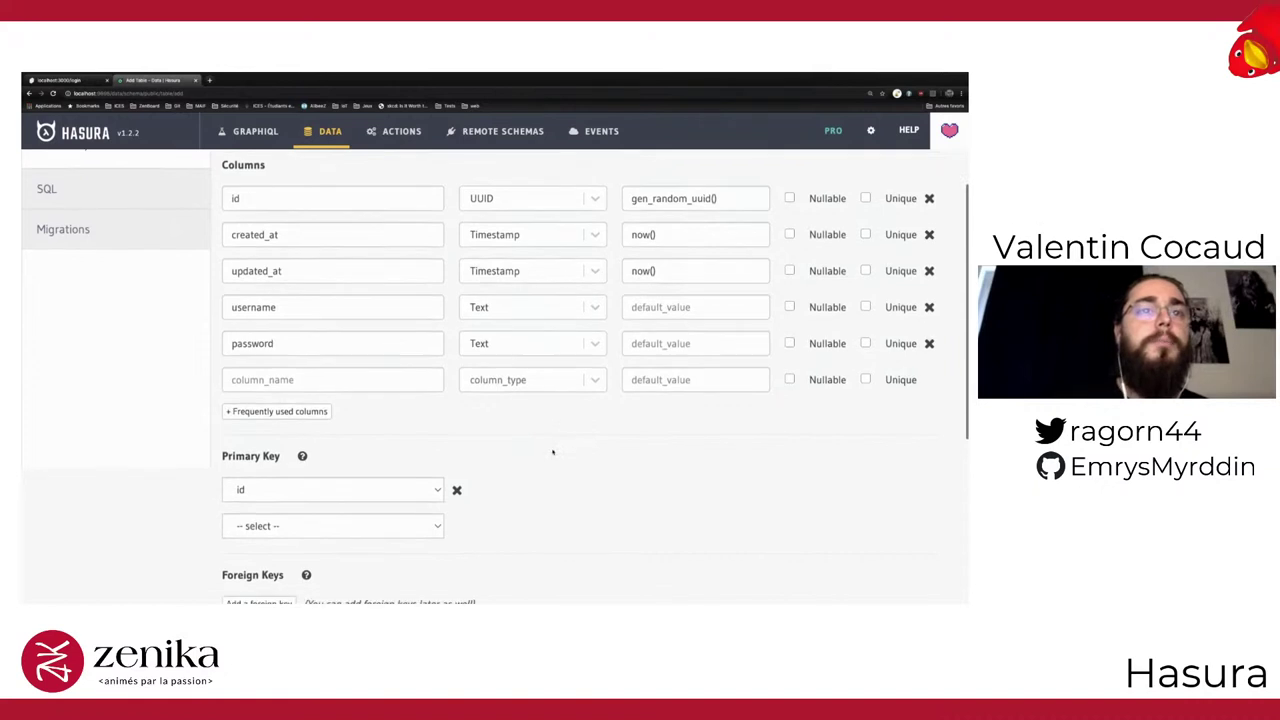
scroll(552, 452, "up", 1)
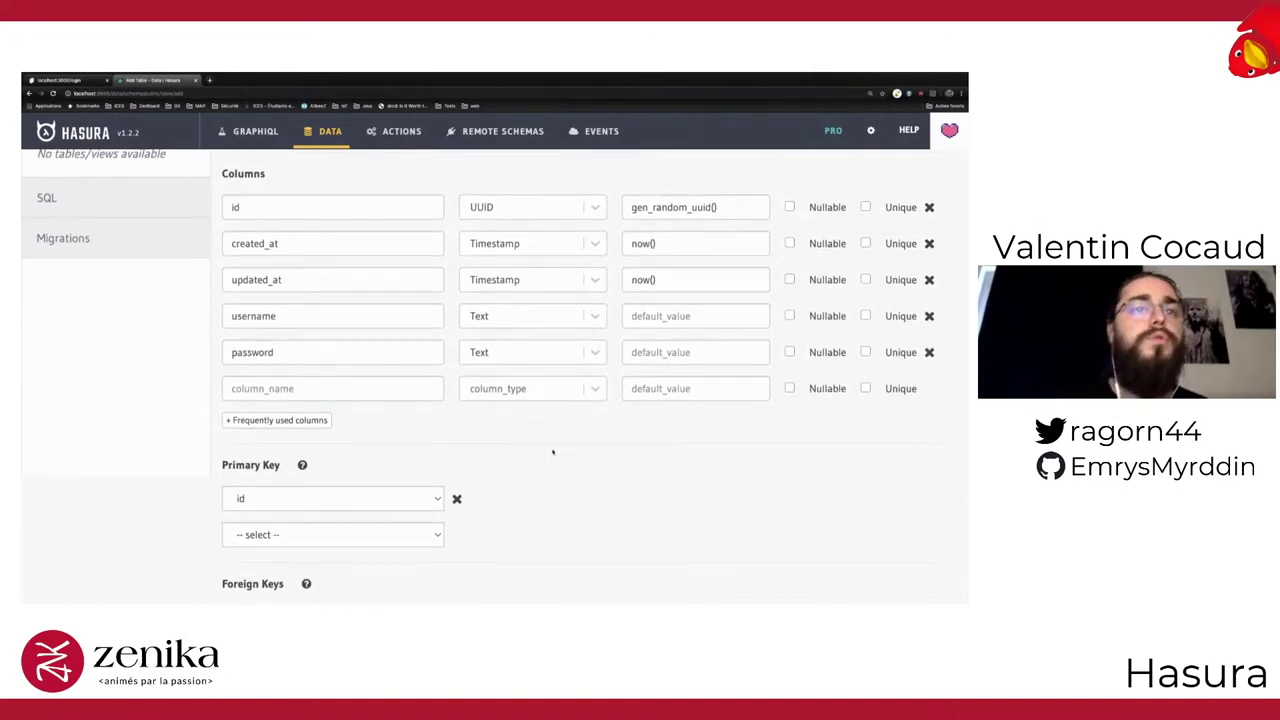
scroll(552, 452, "down", 5)
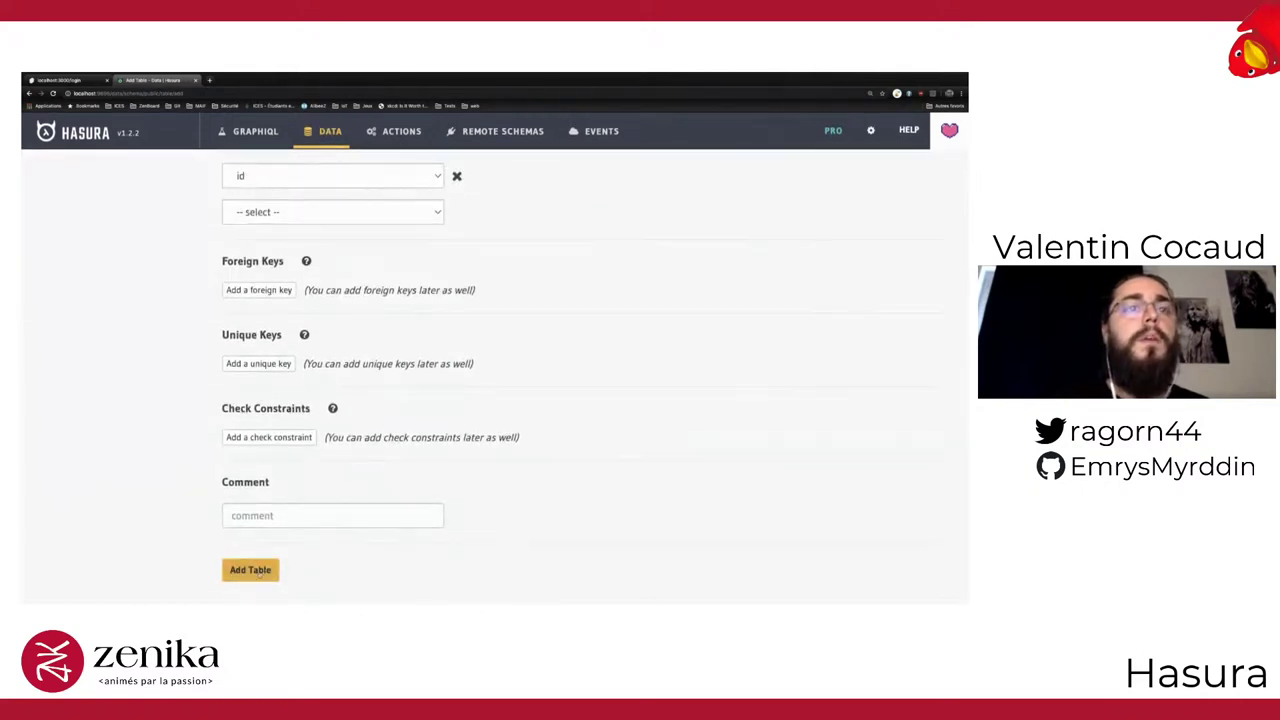
left_click(250, 570)
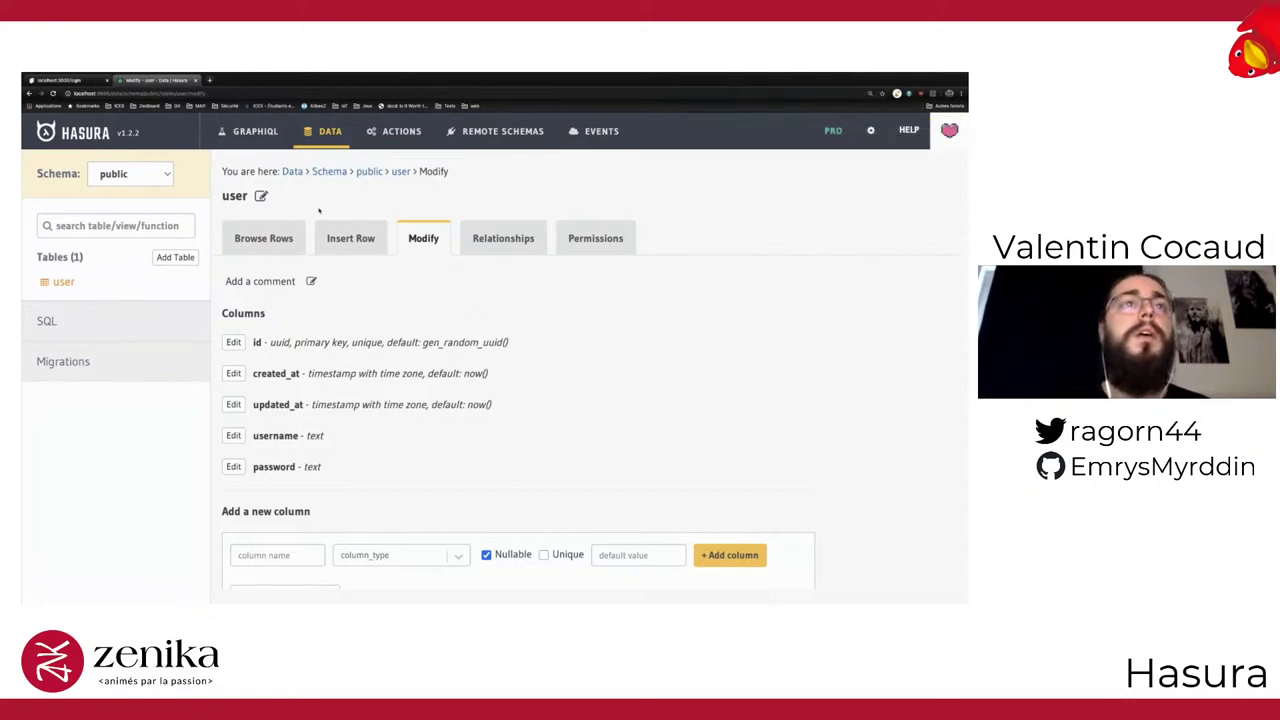
Insert a row into the user table with a username and password
scroll(406, 313, "down", 1)
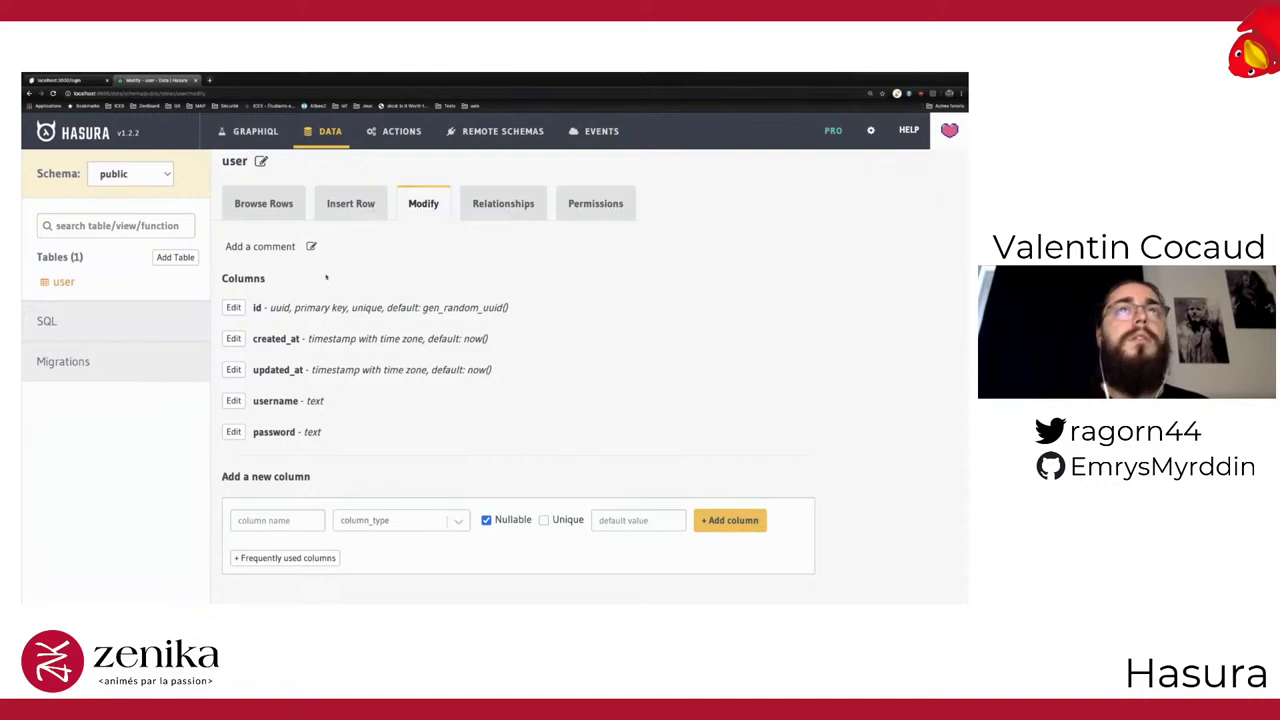
left_click(338, 205)
left_click(435, 391)
type("valentin")
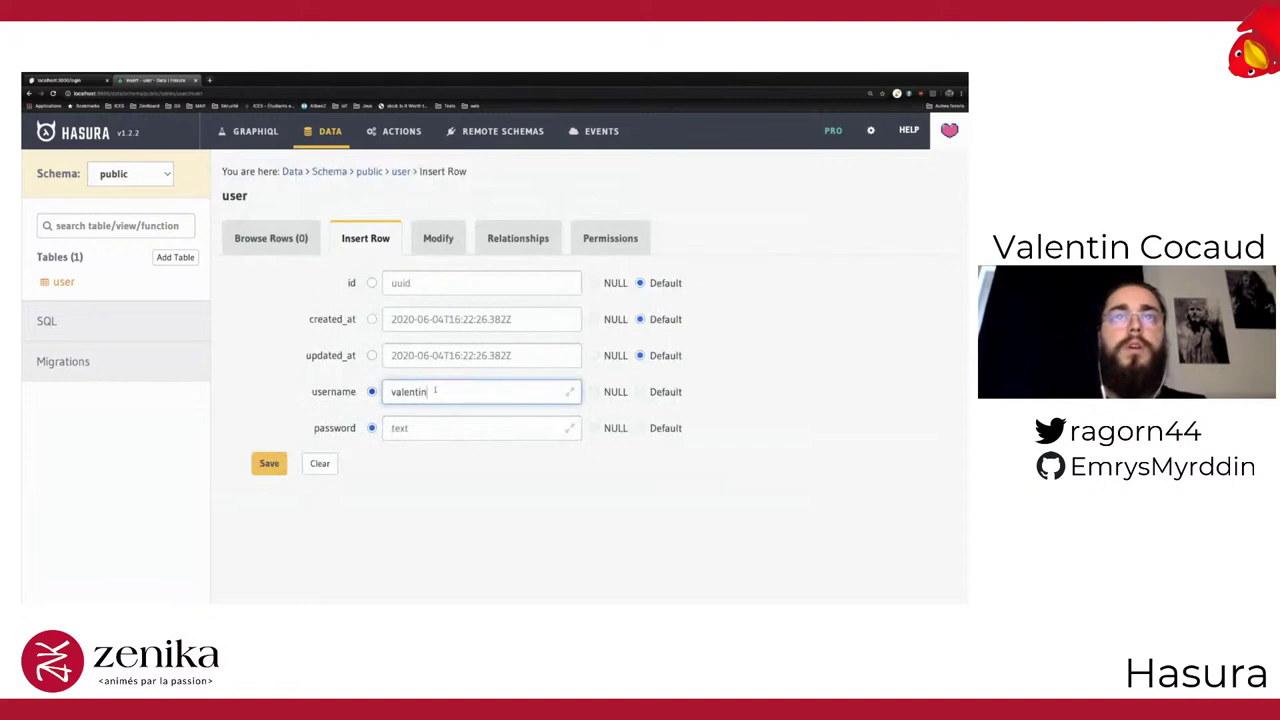
key("Tab")
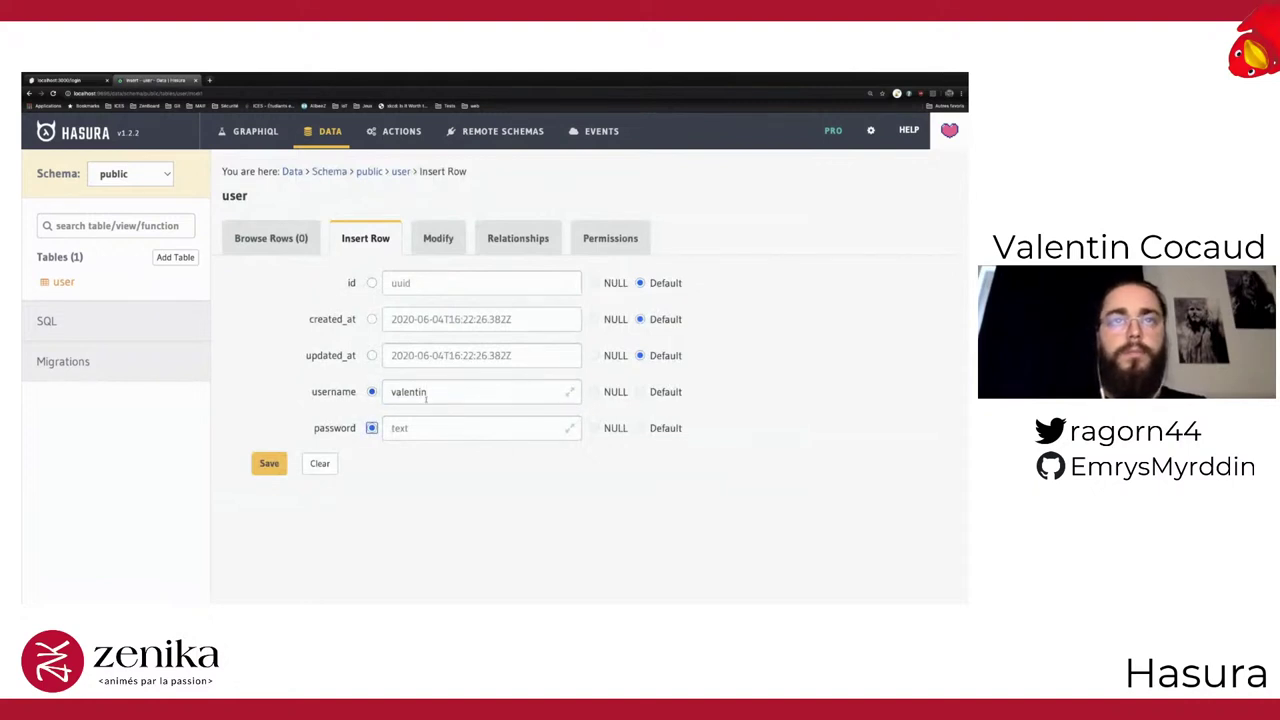
key("Tab")
type("password")
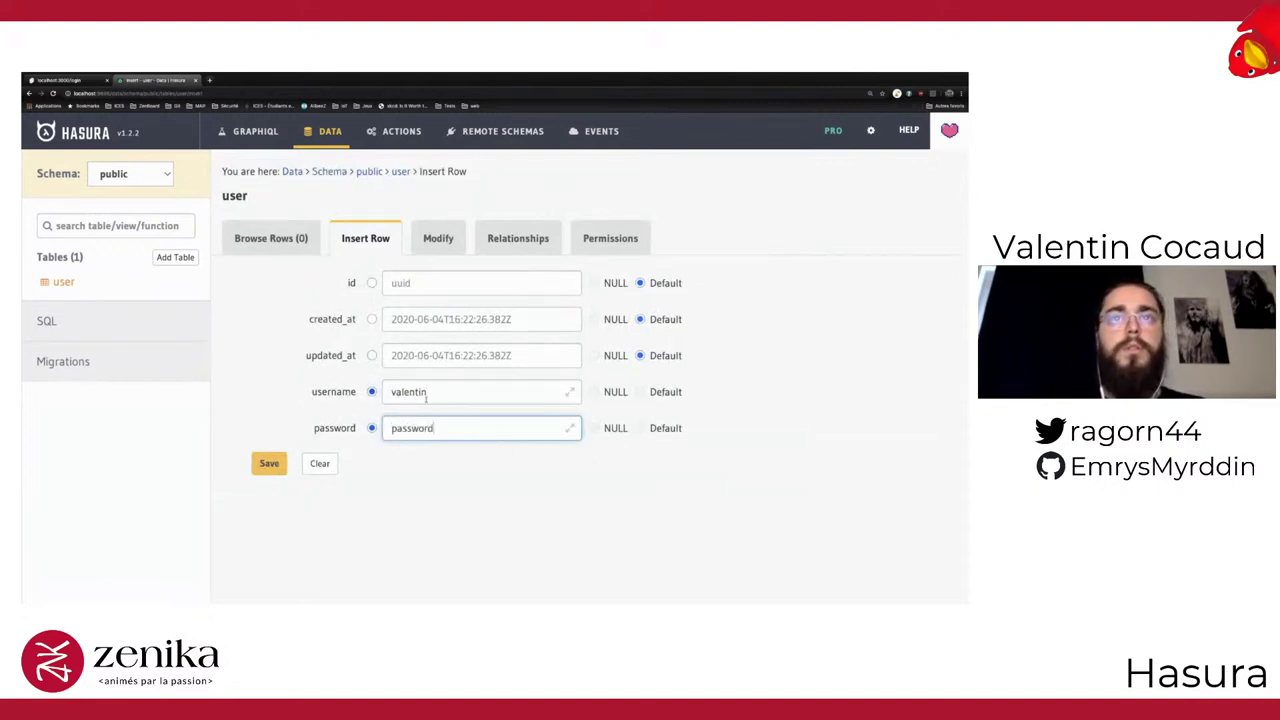
key("Return")
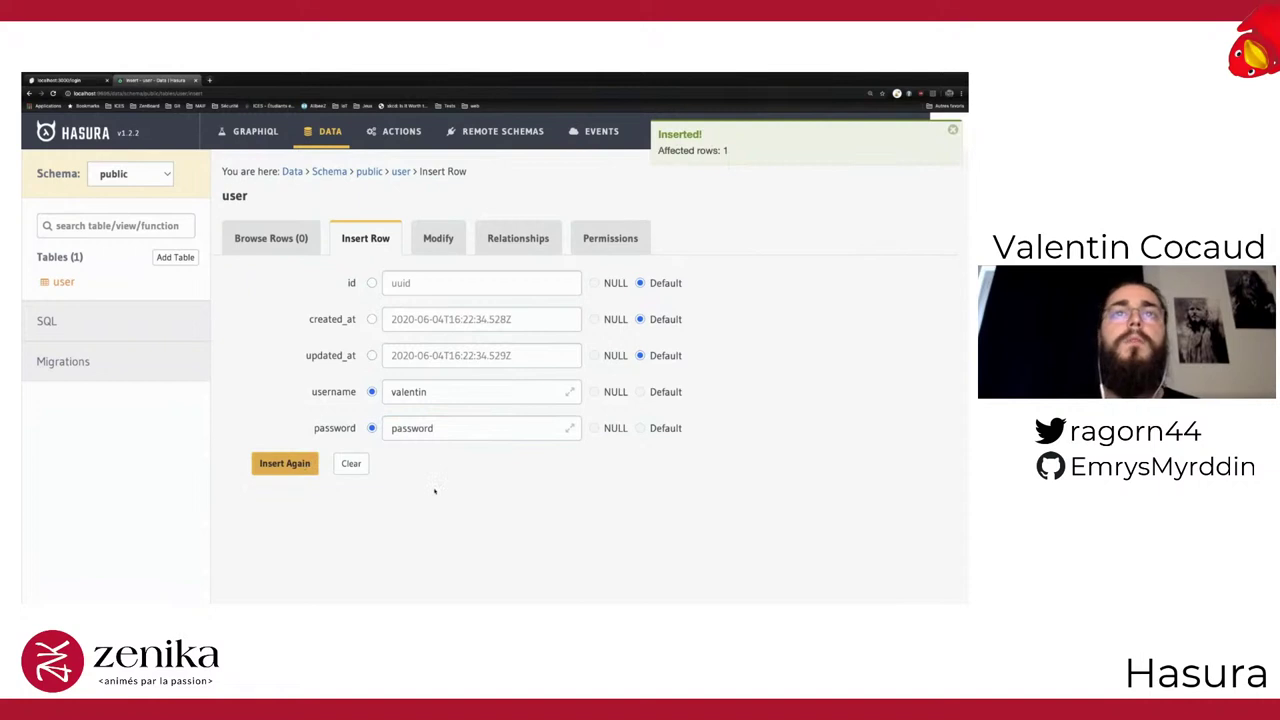
Browse the user table's rows, then switch to the Foodex login window
left_click(256, 245)
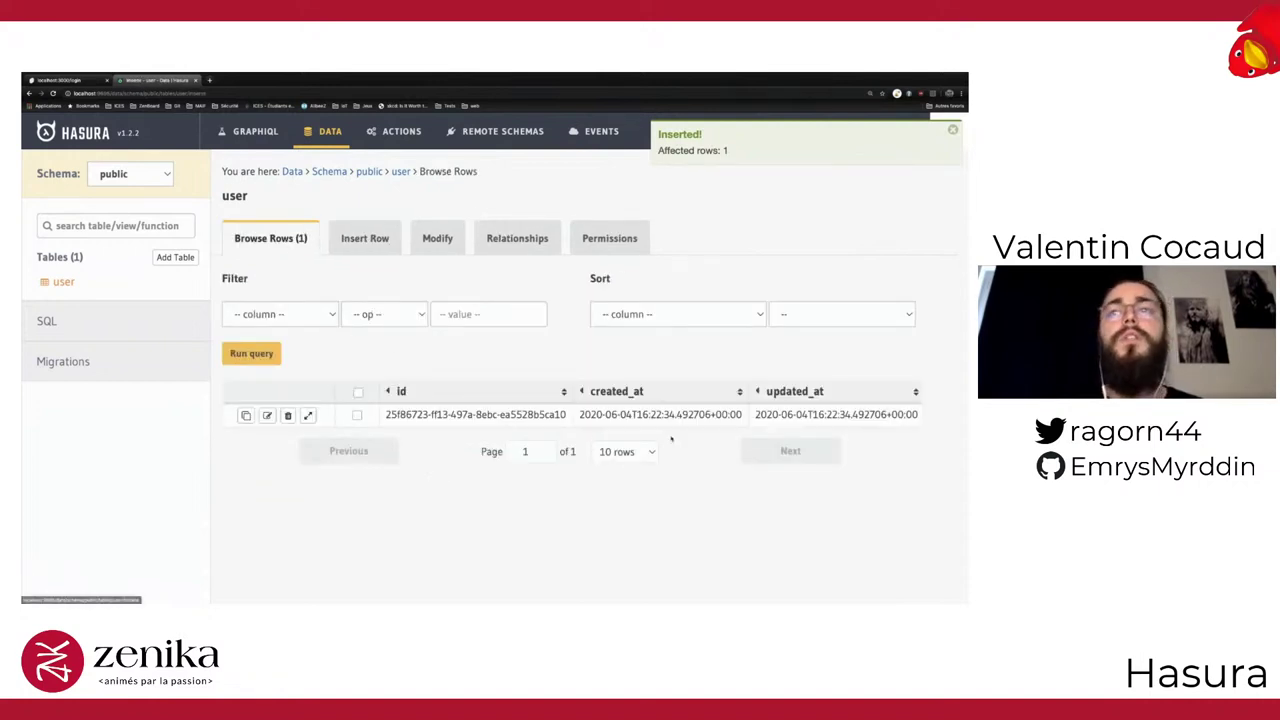
scroll(572, 414, "right", 3)
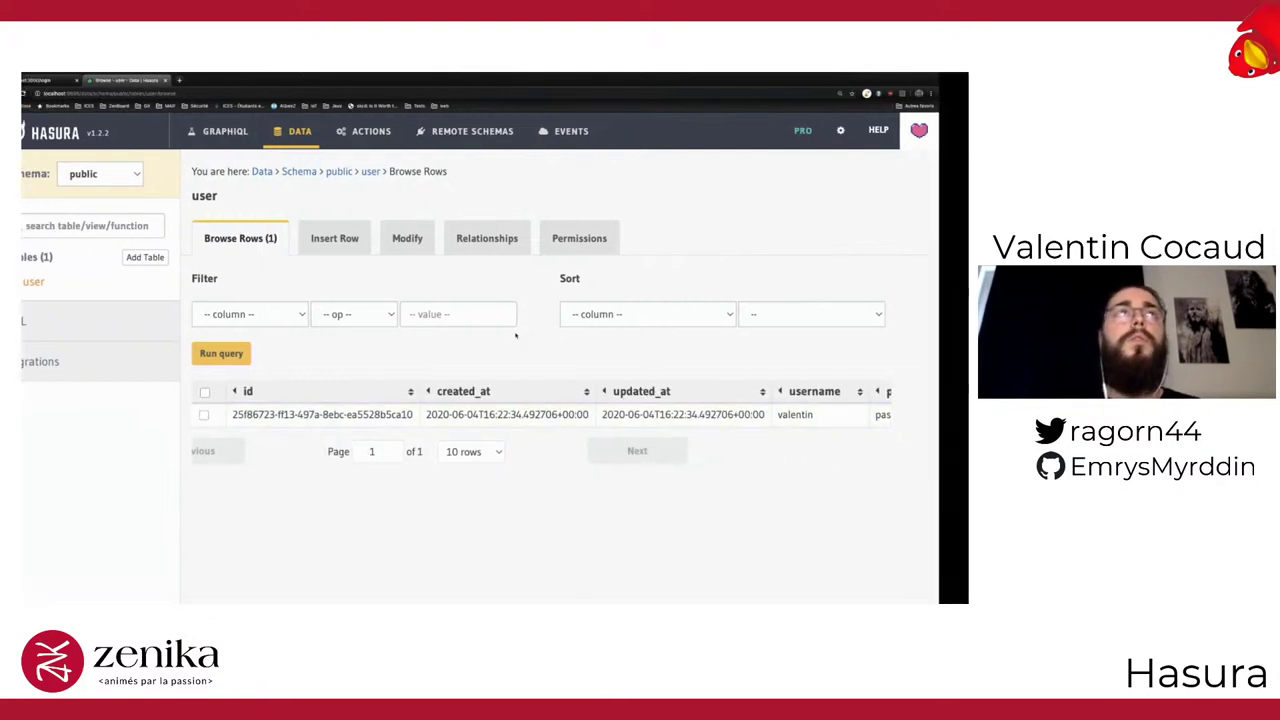
key("ctrl+Left")
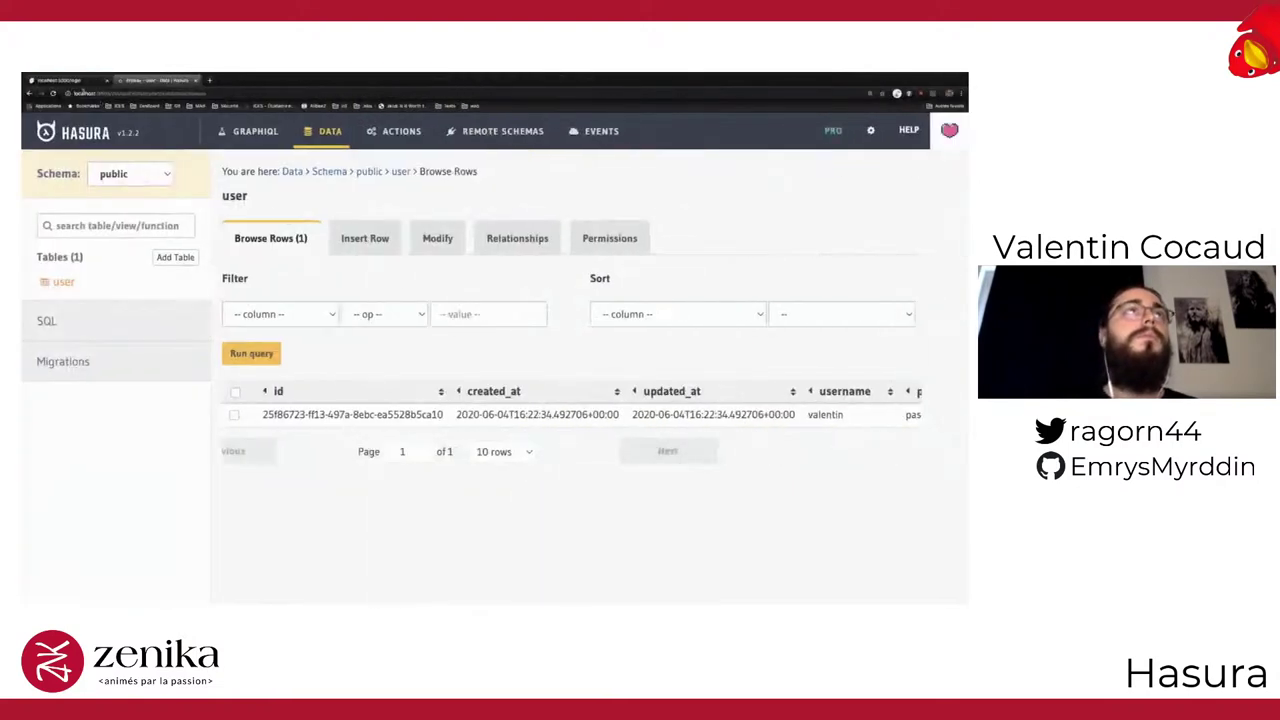
key("super+grave")
key("super+grave")
key("super+grave")
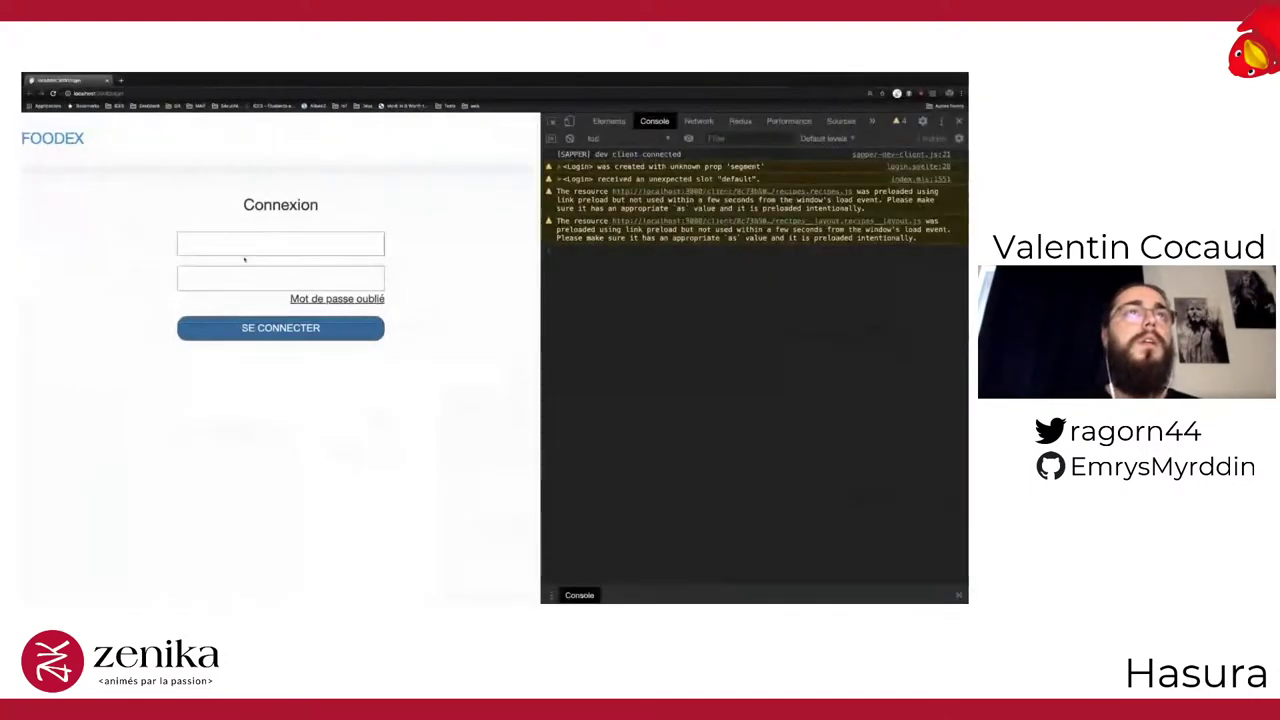
Log in to Foodex with the stored user's username and password, then return to Hasura
left_click(257, 243)
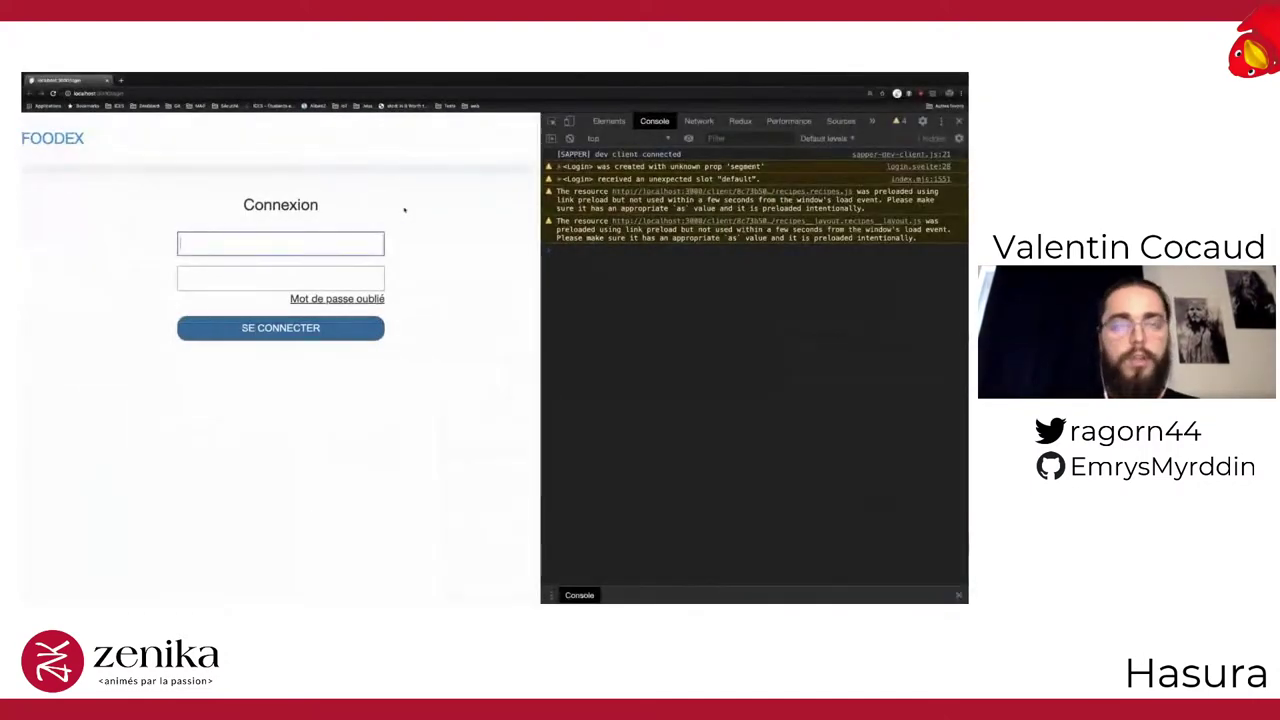
type("valentin")
key("Tab")
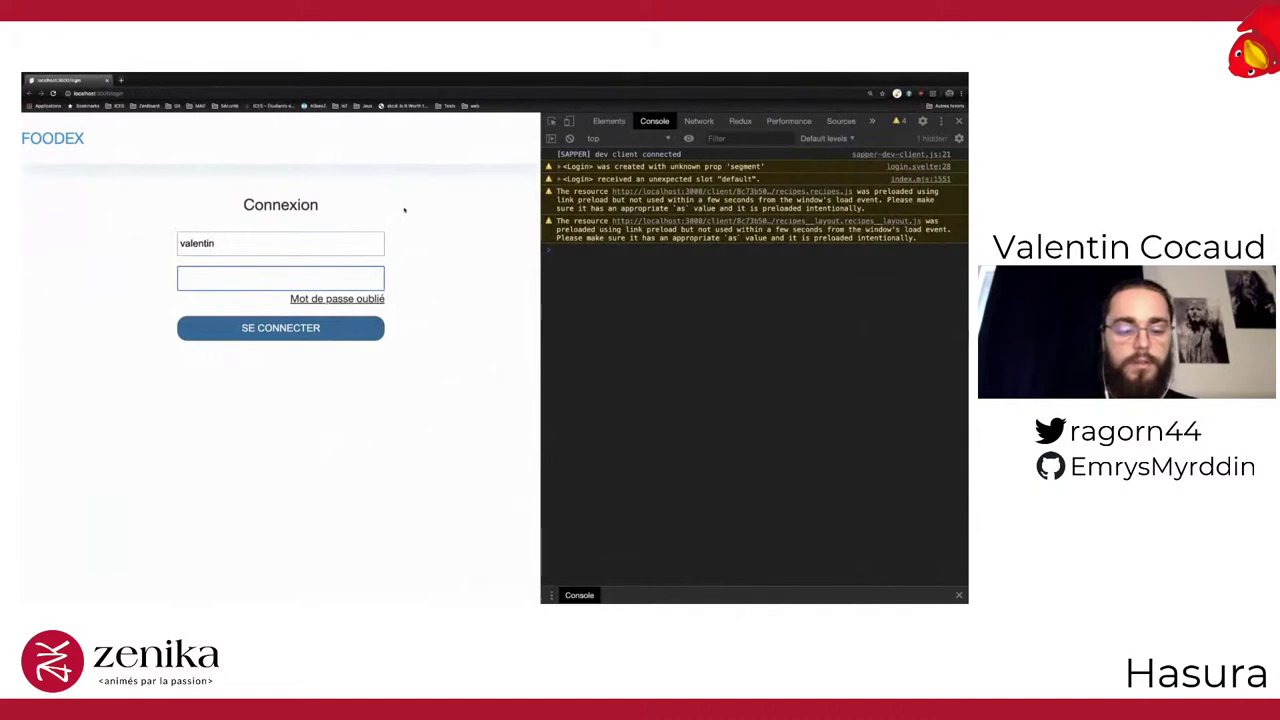
type("********")
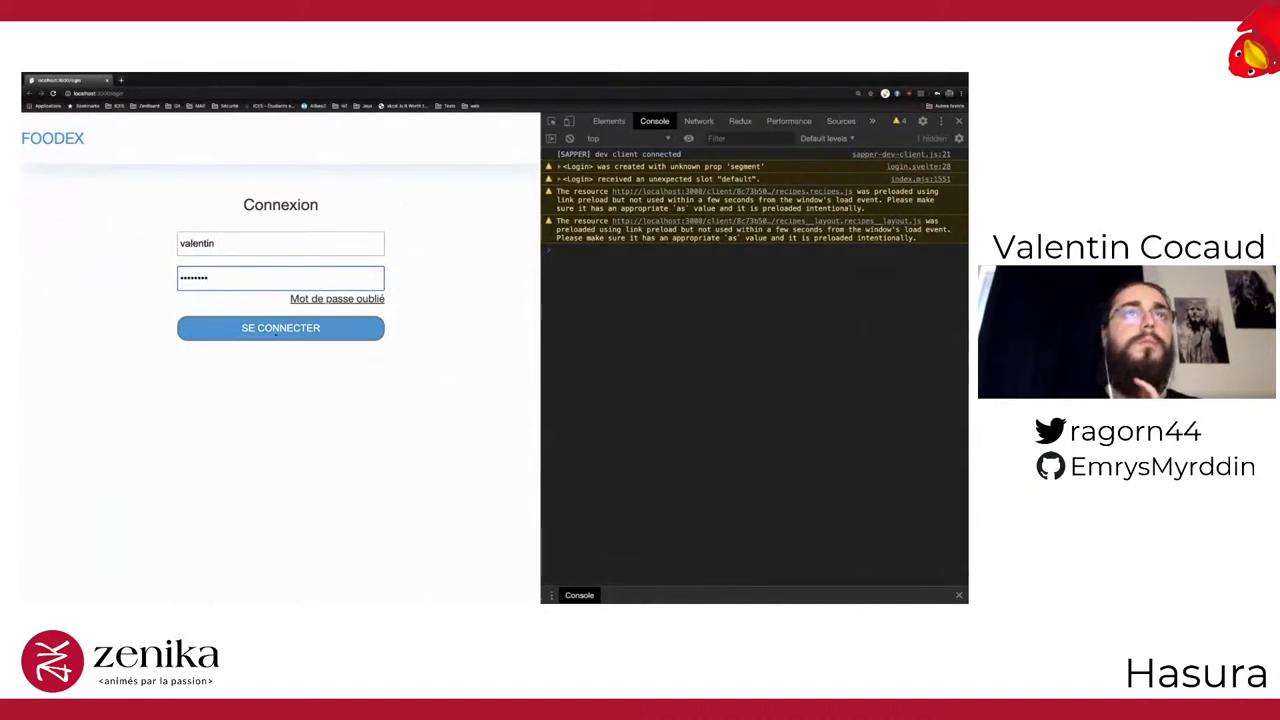
left_click(275, 331)
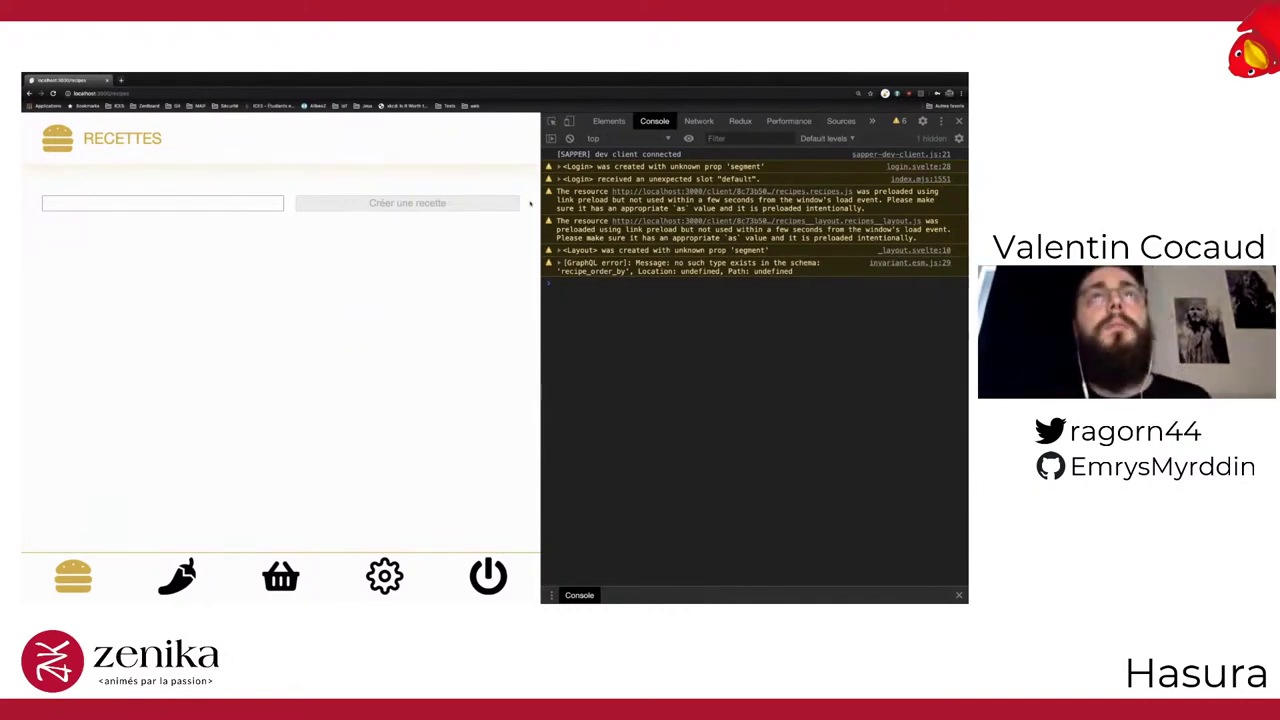
key("ctrl+Left")
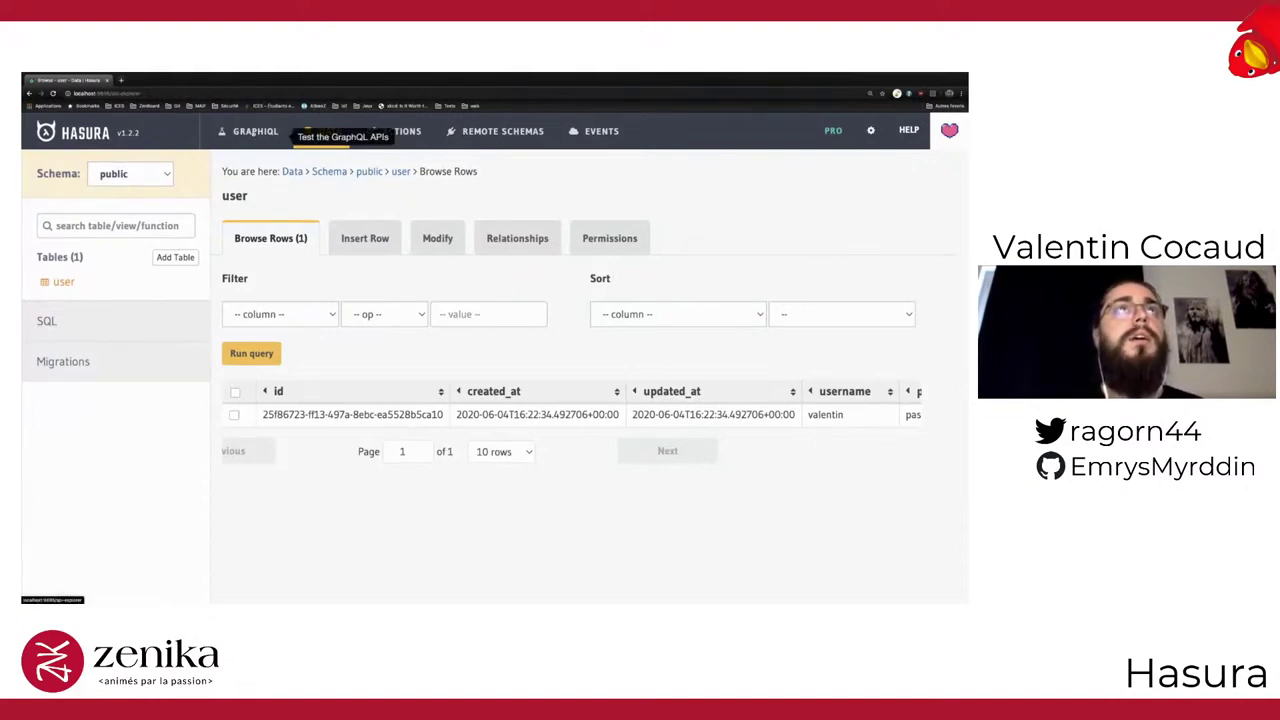
Run a GraphiQL query on user returning username and password
left_click(252, 133)
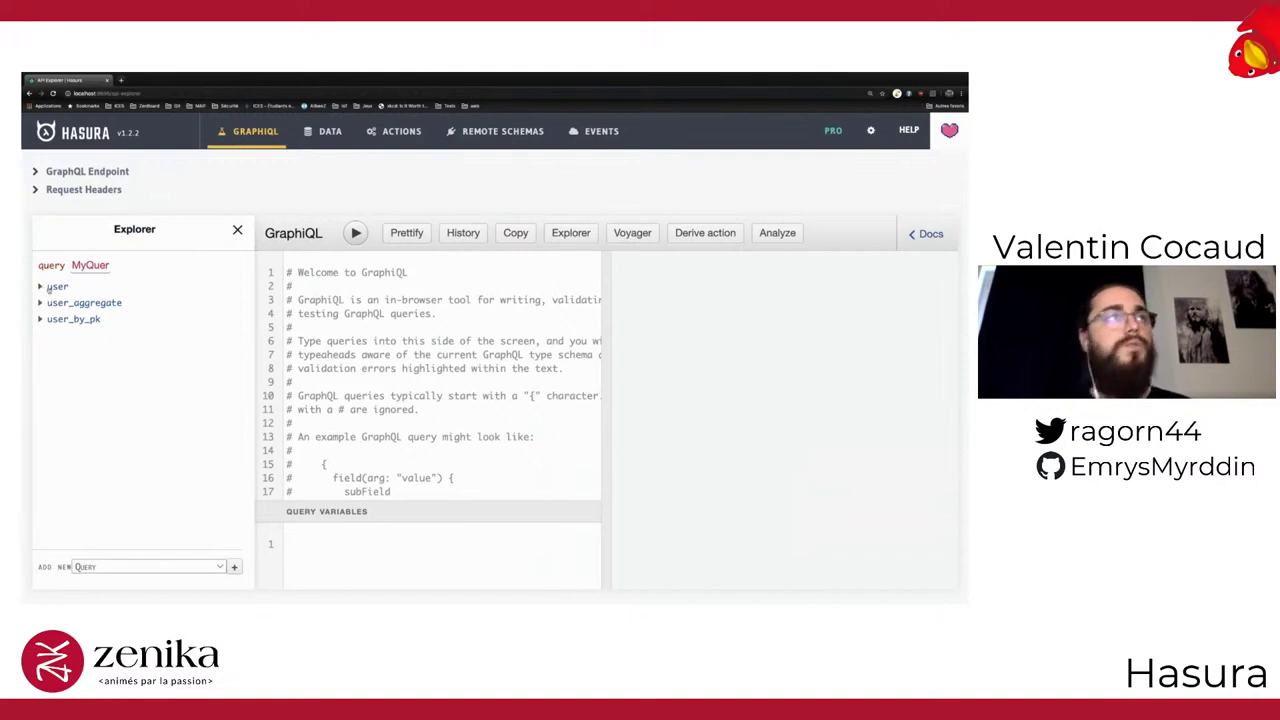
left_click(50, 287)
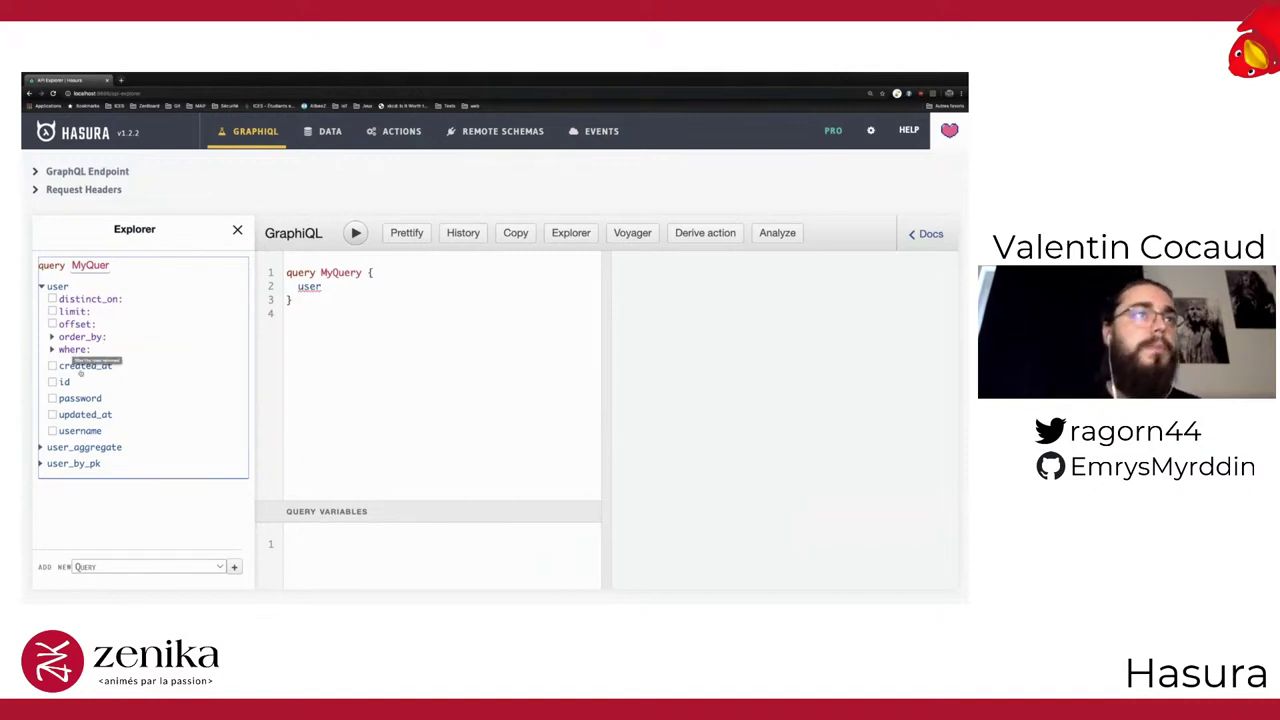
left_click(71, 432)
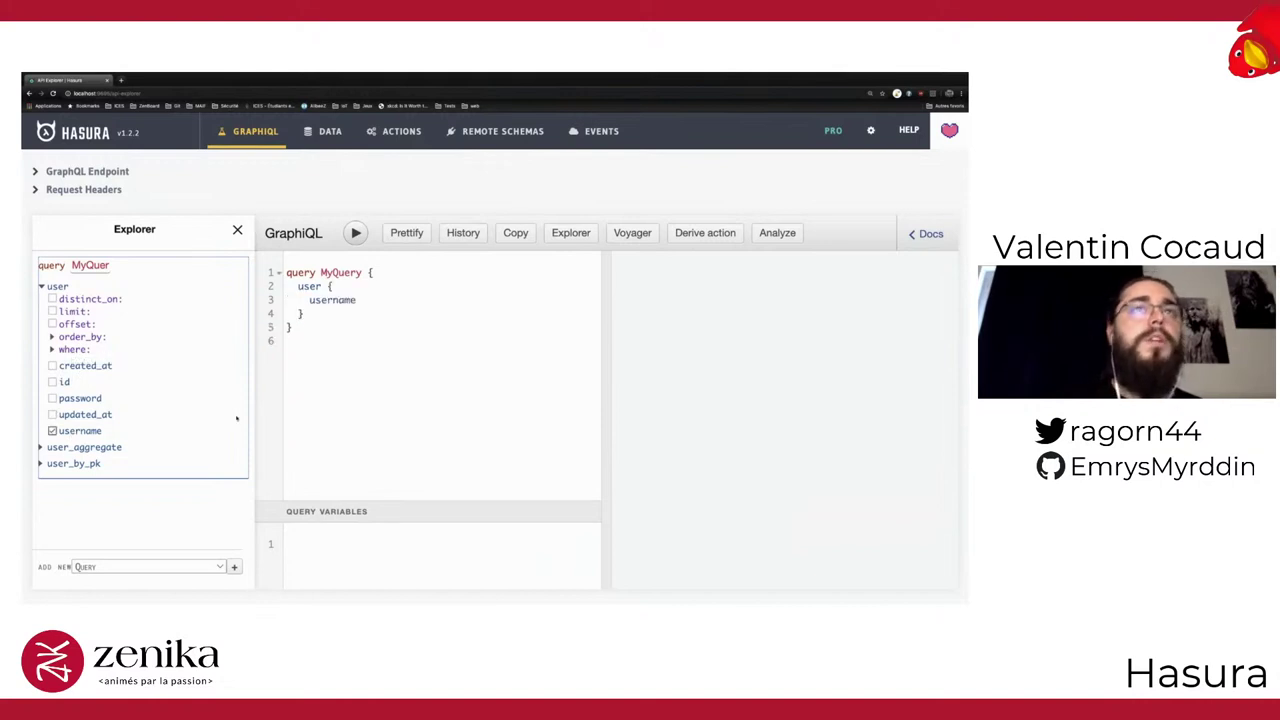
left_click(63, 399)
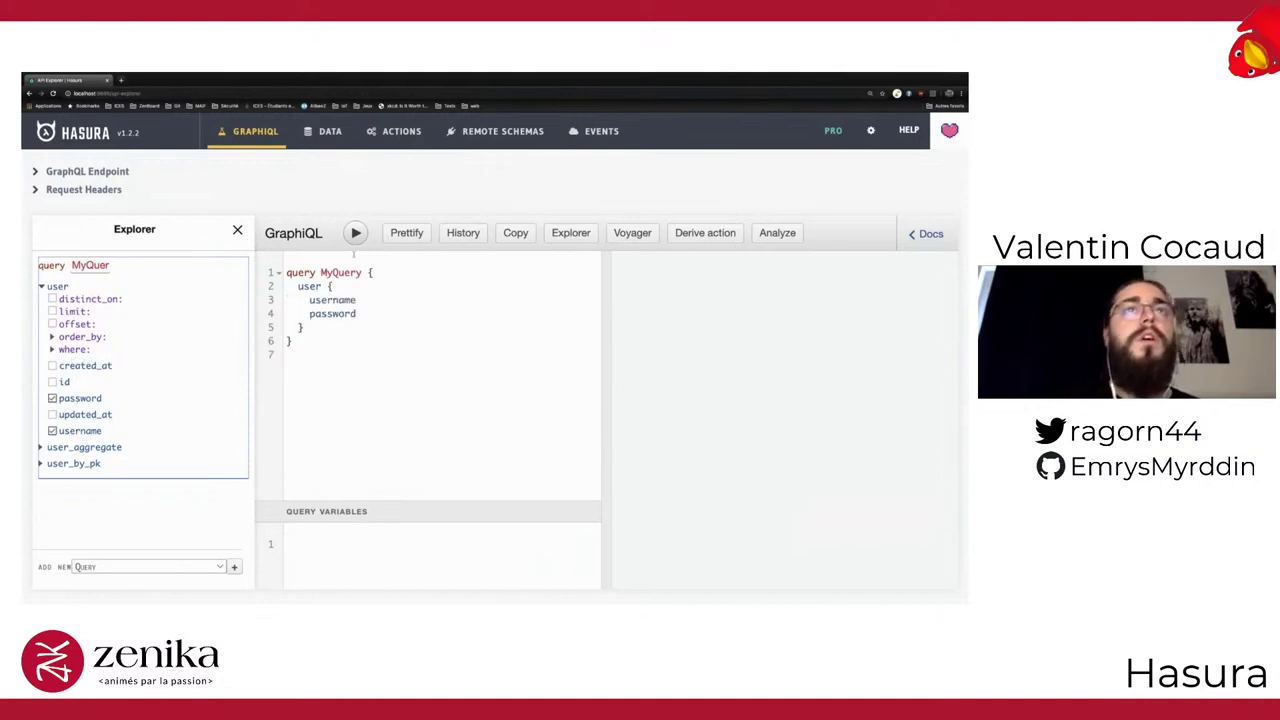
left_click(355, 232)
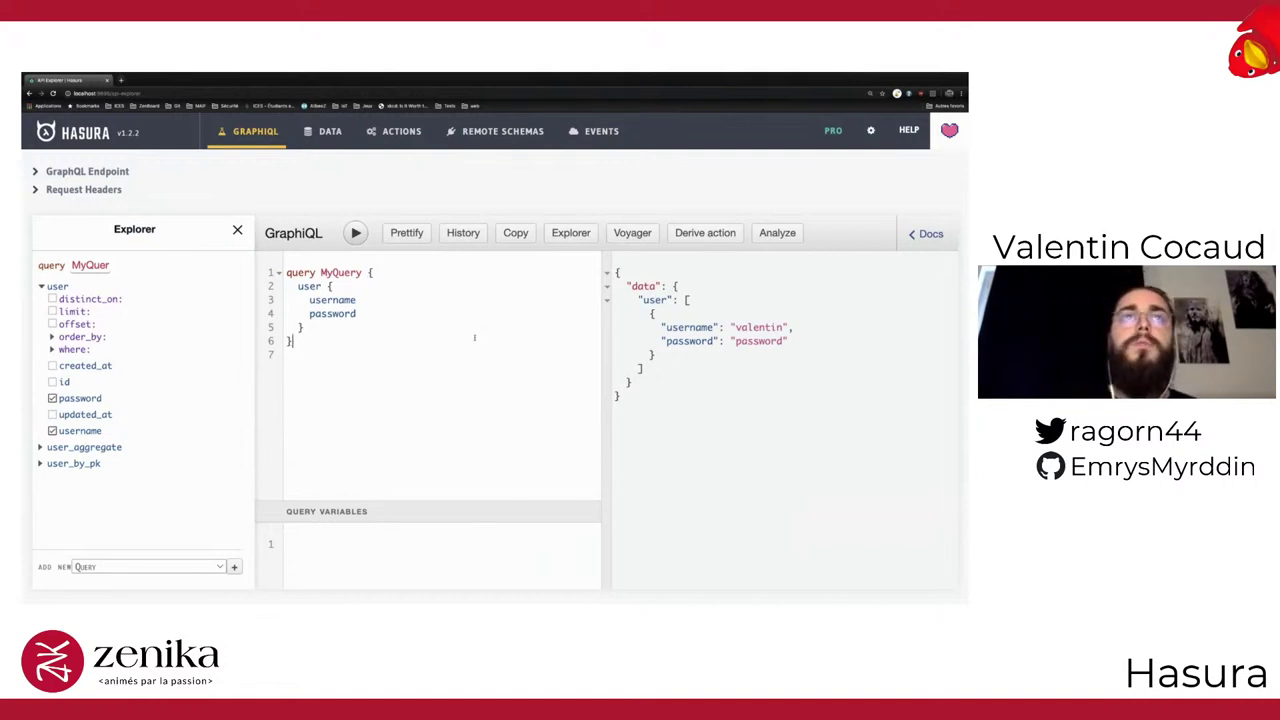
Return to the Data section and switch over to the Recettes app
left_click(474, 337)
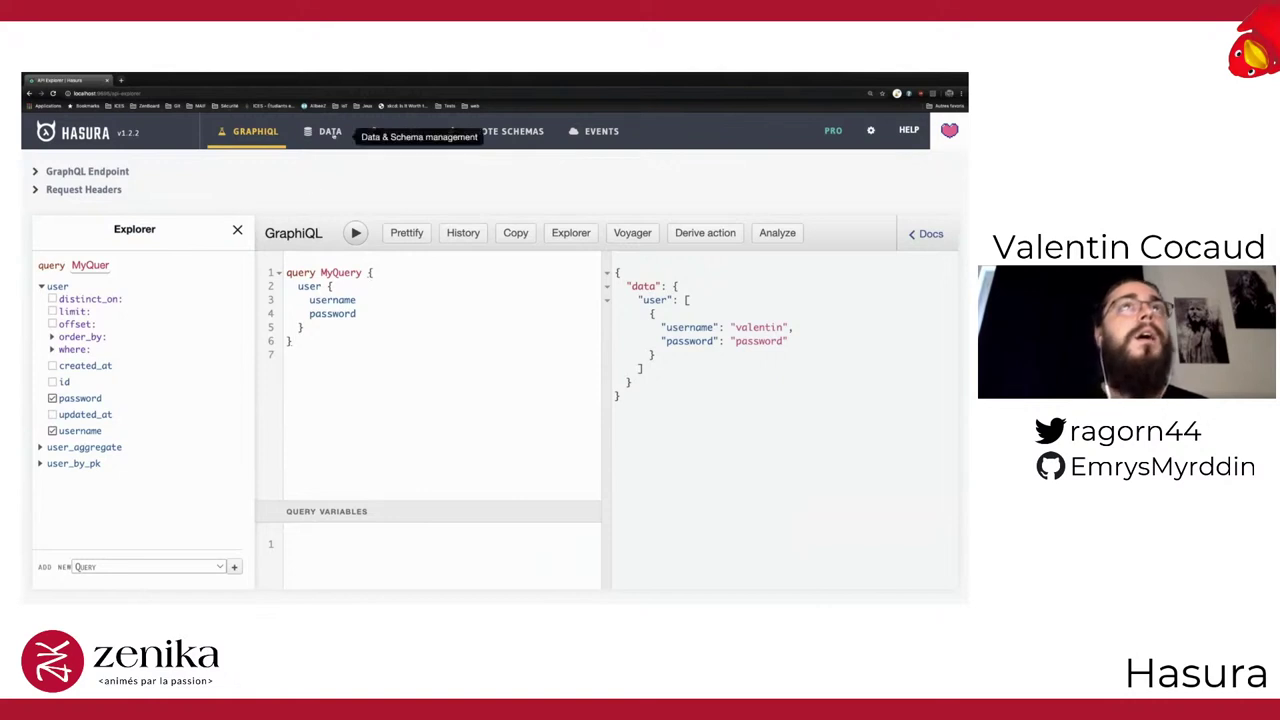
left_click(330, 131)
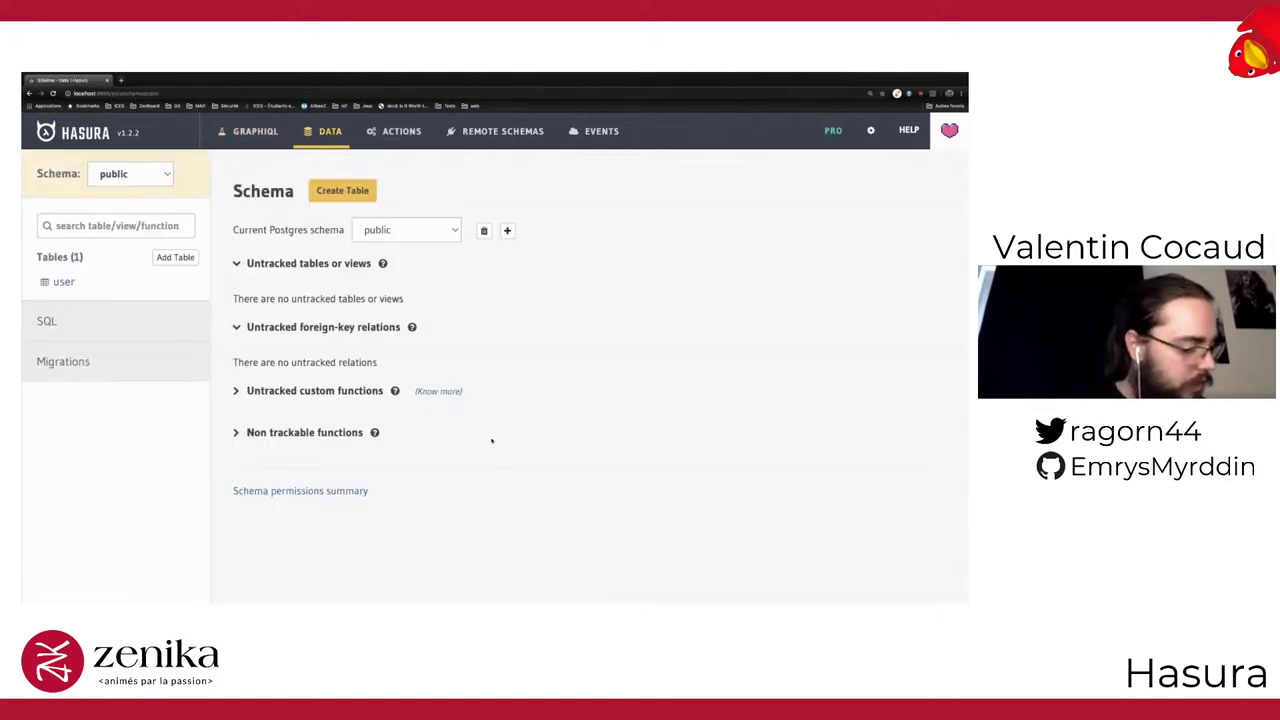
key("ctrl+Right")
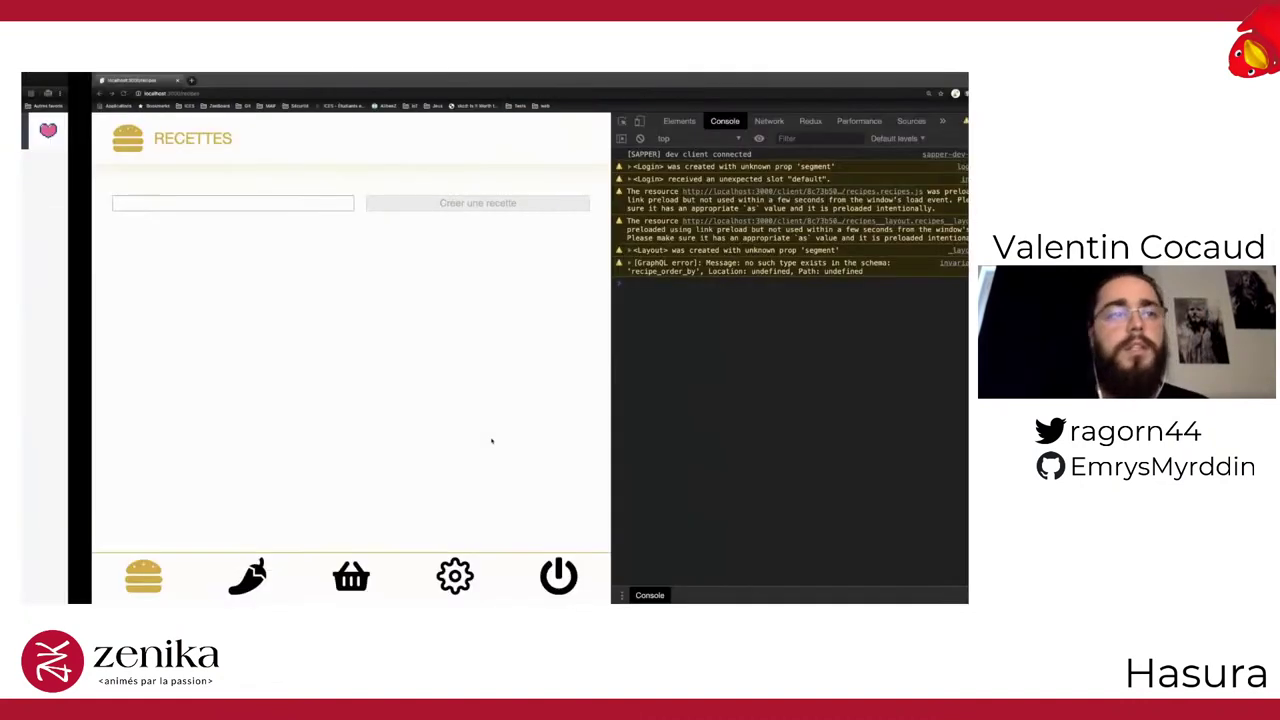
Open Foodex's Ingredients page, then switch back to the Hasura console
left_click(209, 200)
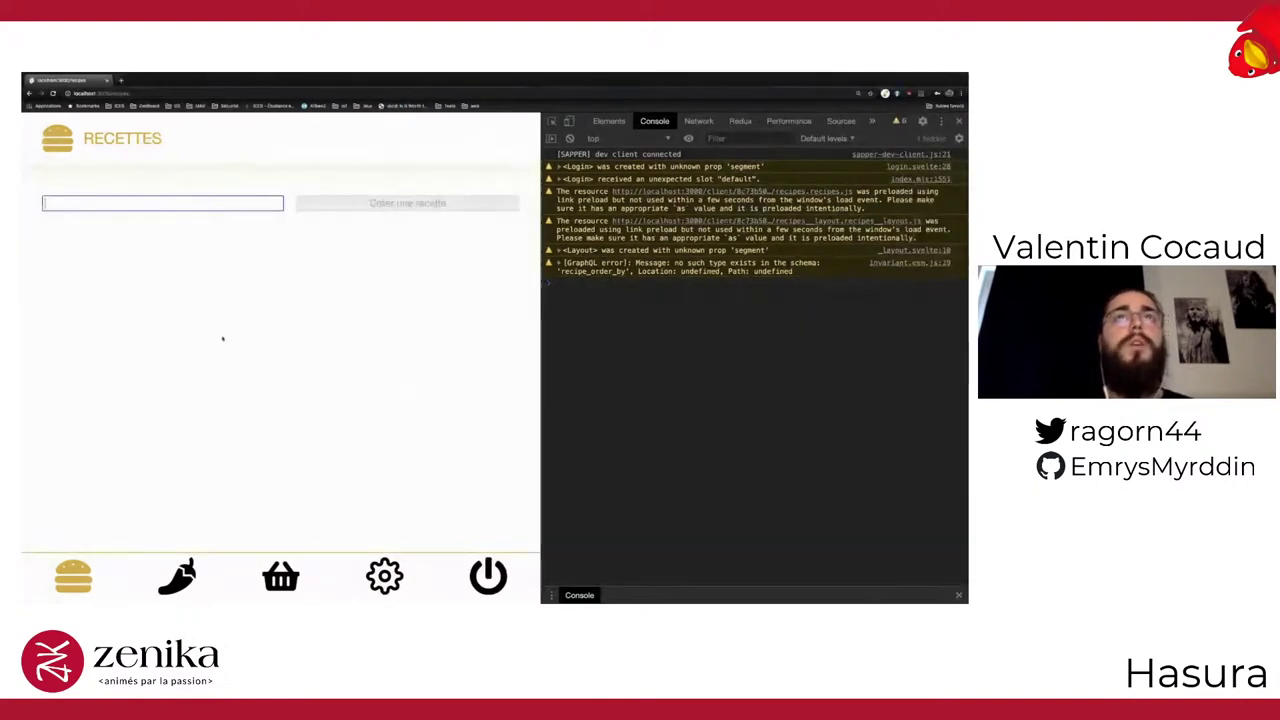
left_click(274, 306)
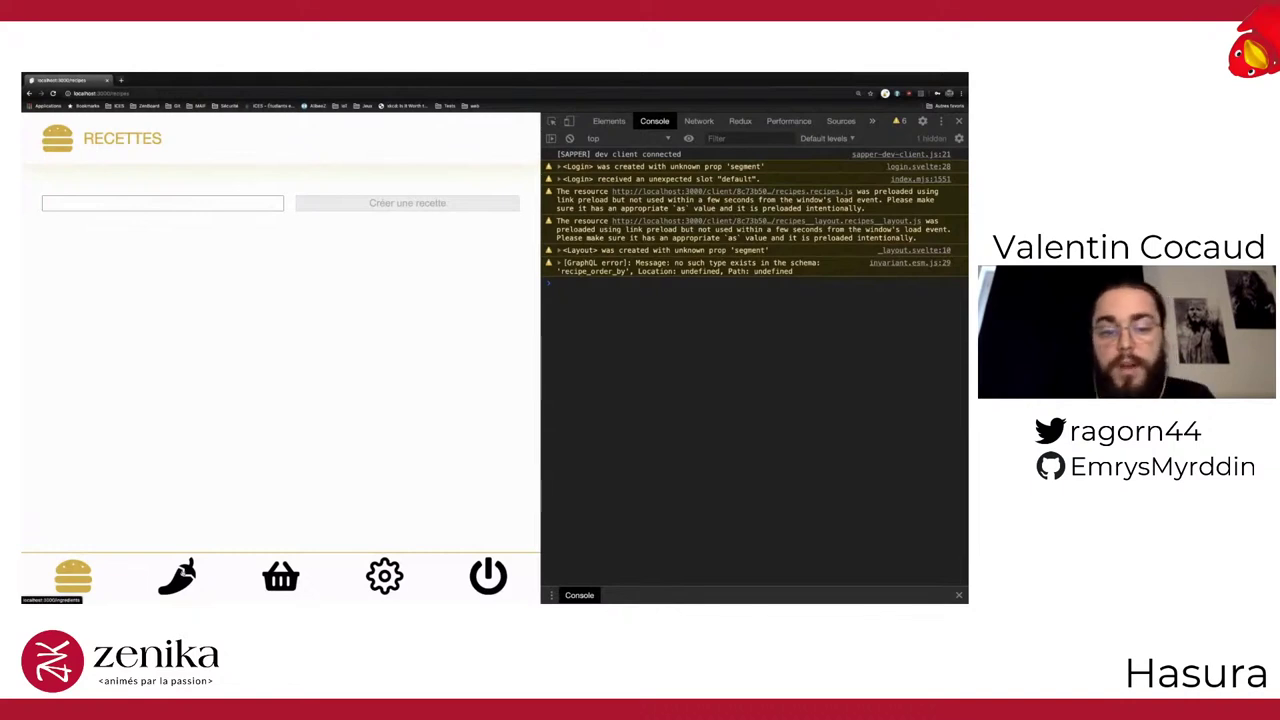
left_click(177, 577)
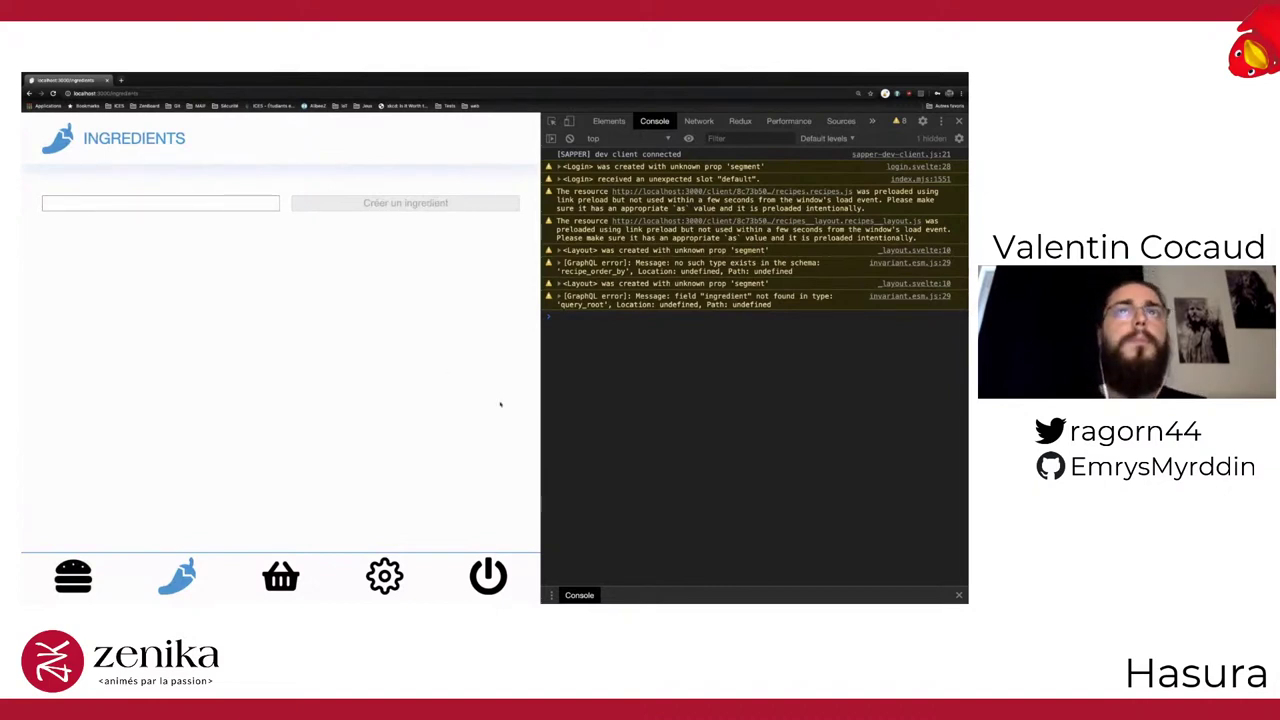
key("ctrl+Left")
Start a new table named ingredient with UUID id, created_at and updated_at presets
left_click(342, 190)
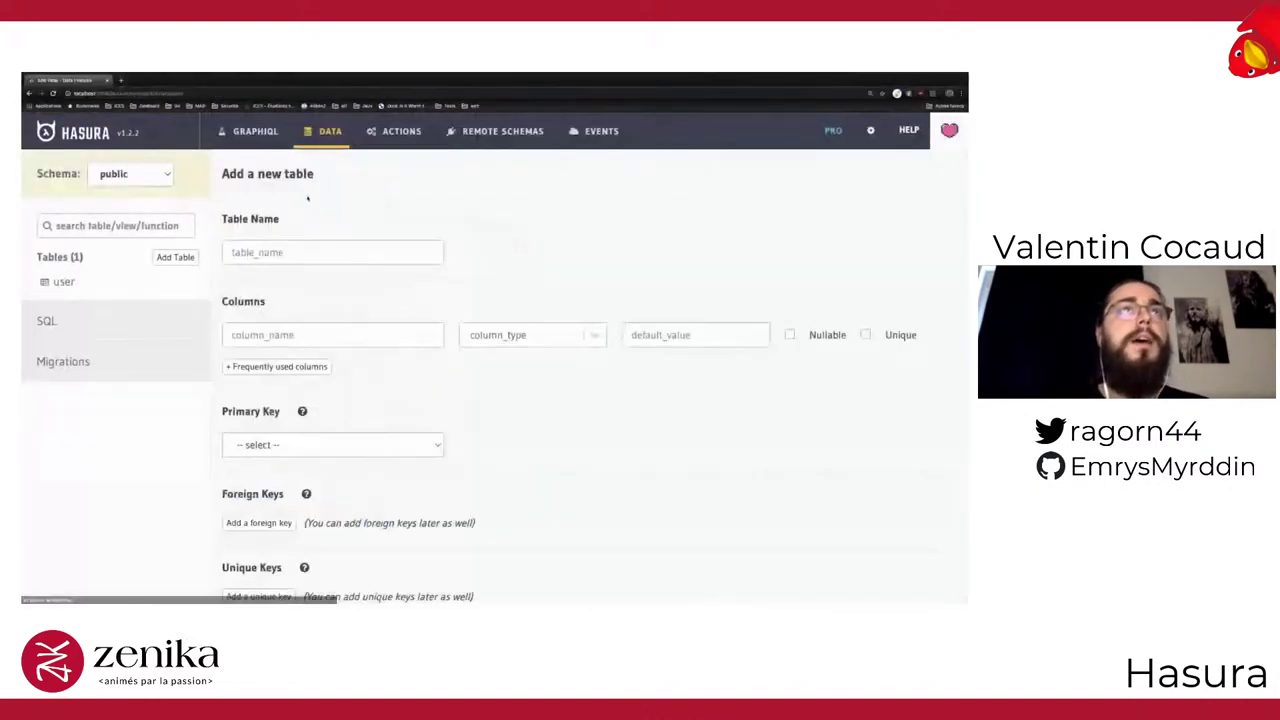
left_click(269, 254)
type("ingredient")
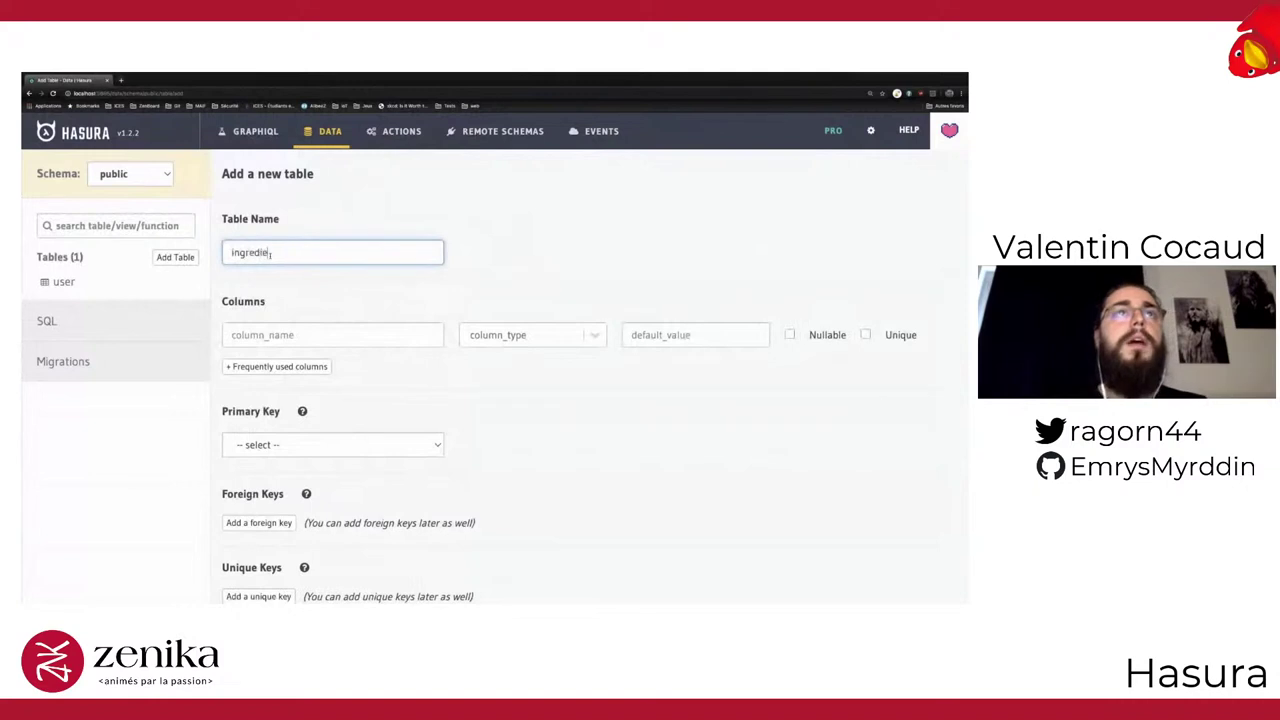
left_click(276, 366)
left_click(265, 497)
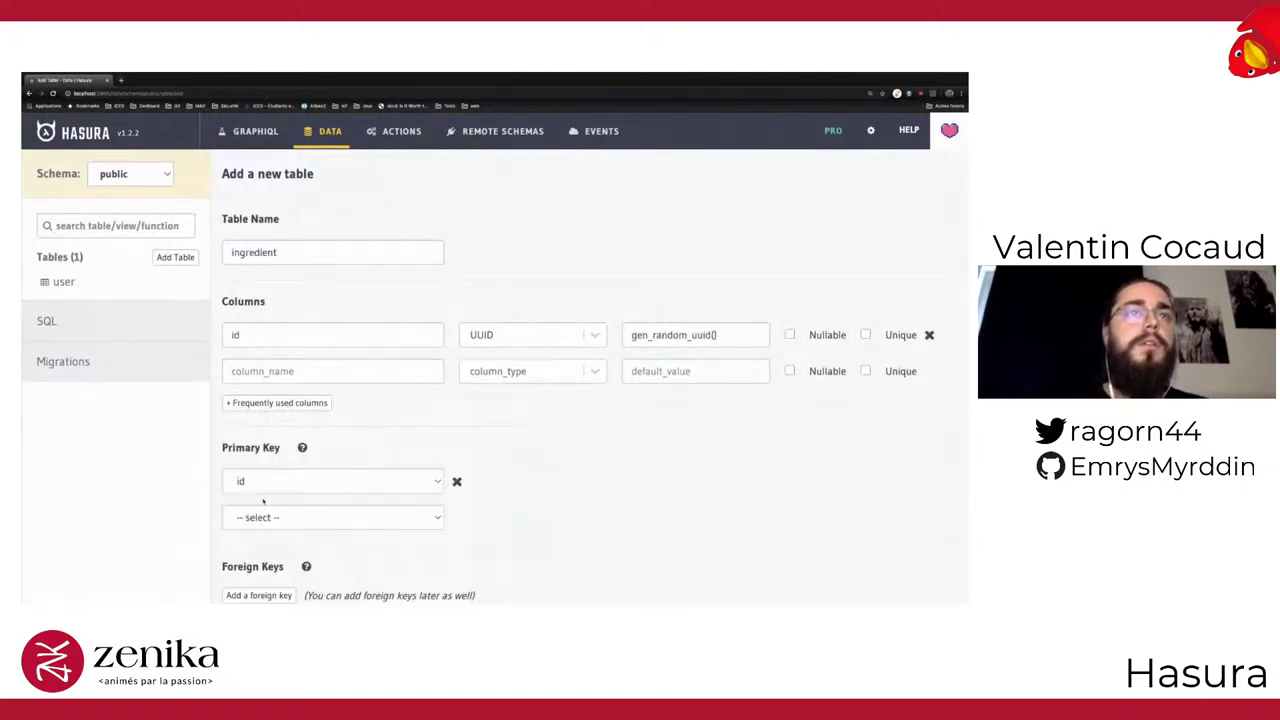
left_click(268, 403)
left_click(280, 580)
left_click(268, 440)
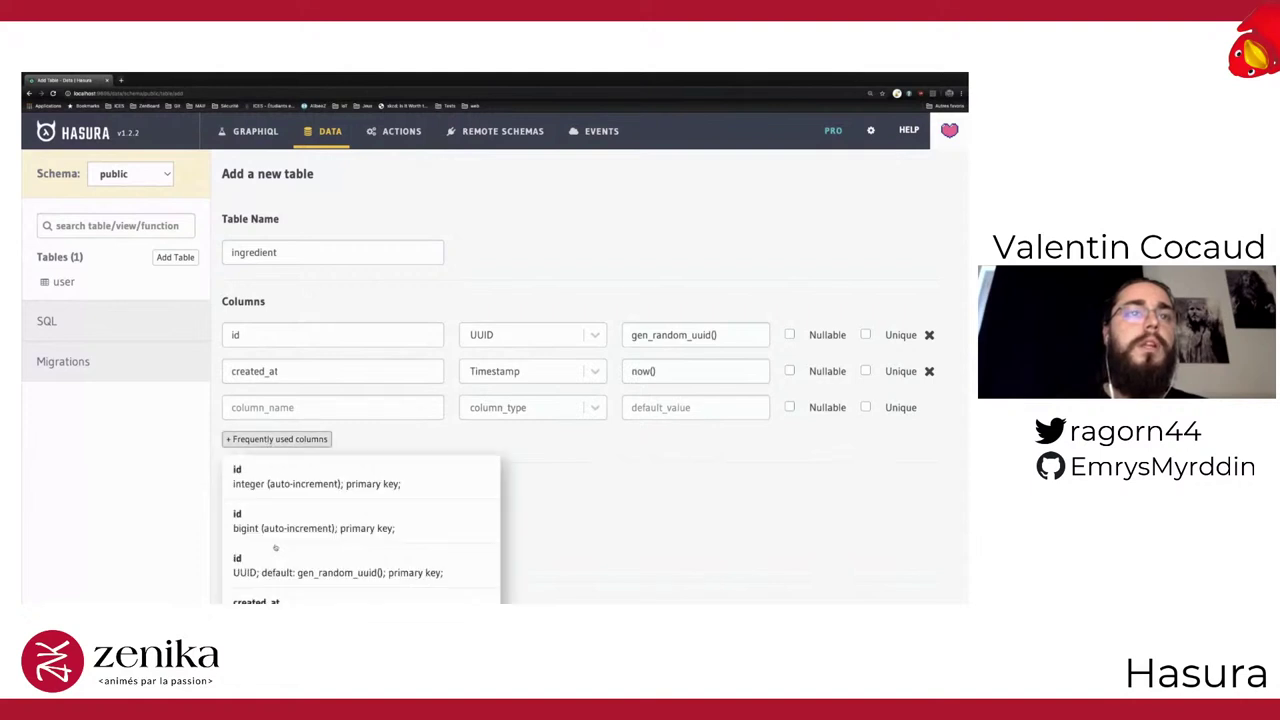
scroll(300, 560, "down", 1)
left_click(277, 598)
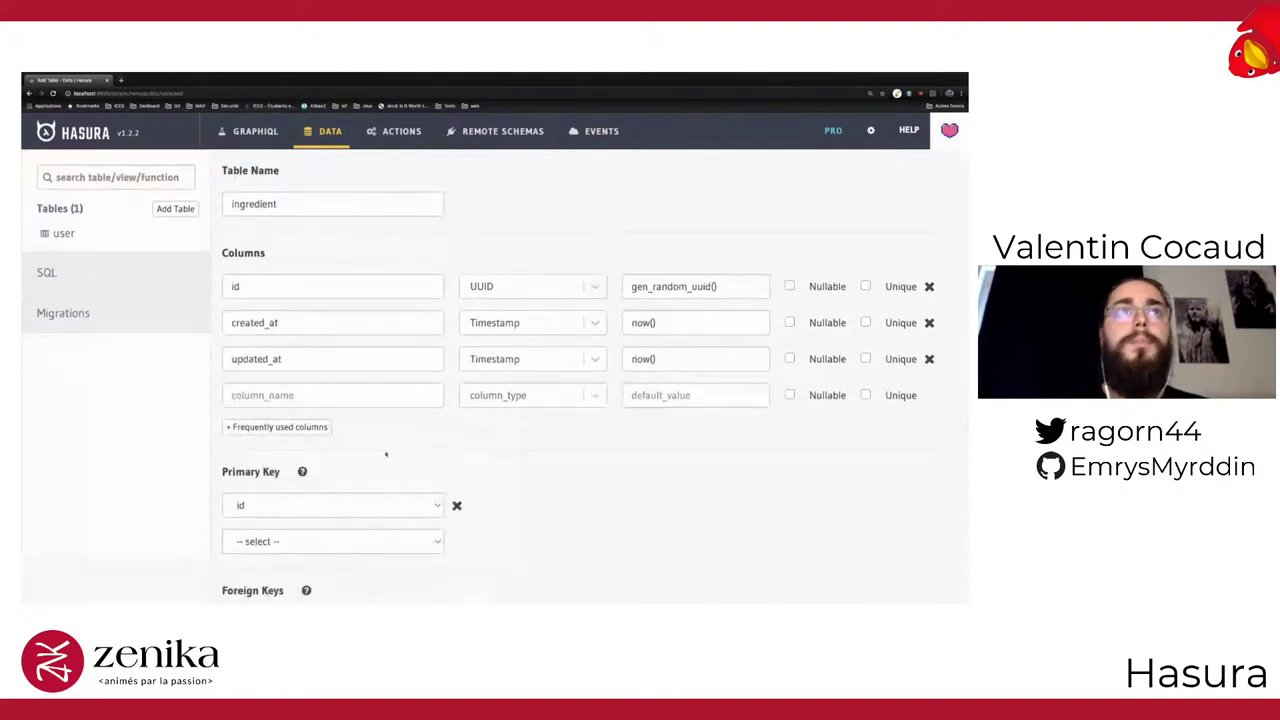
Add a Text column called name and create the ingredient table
left_click(305, 395)
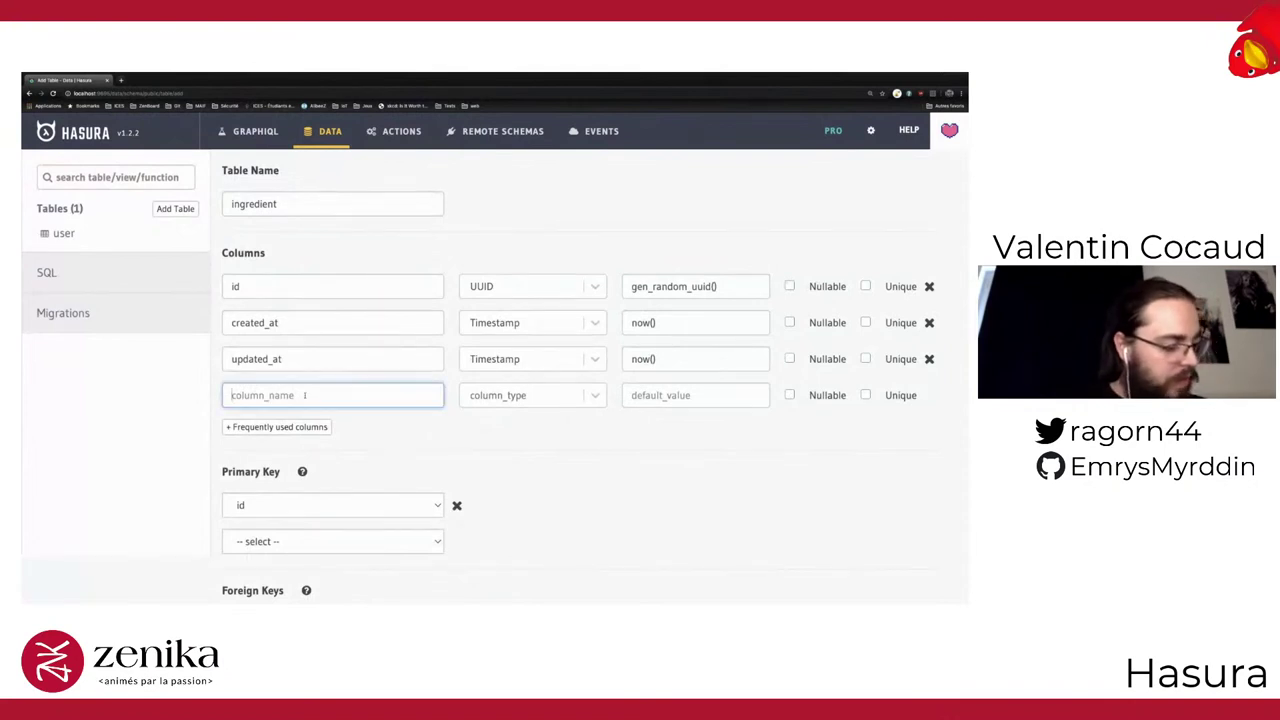
type("name")
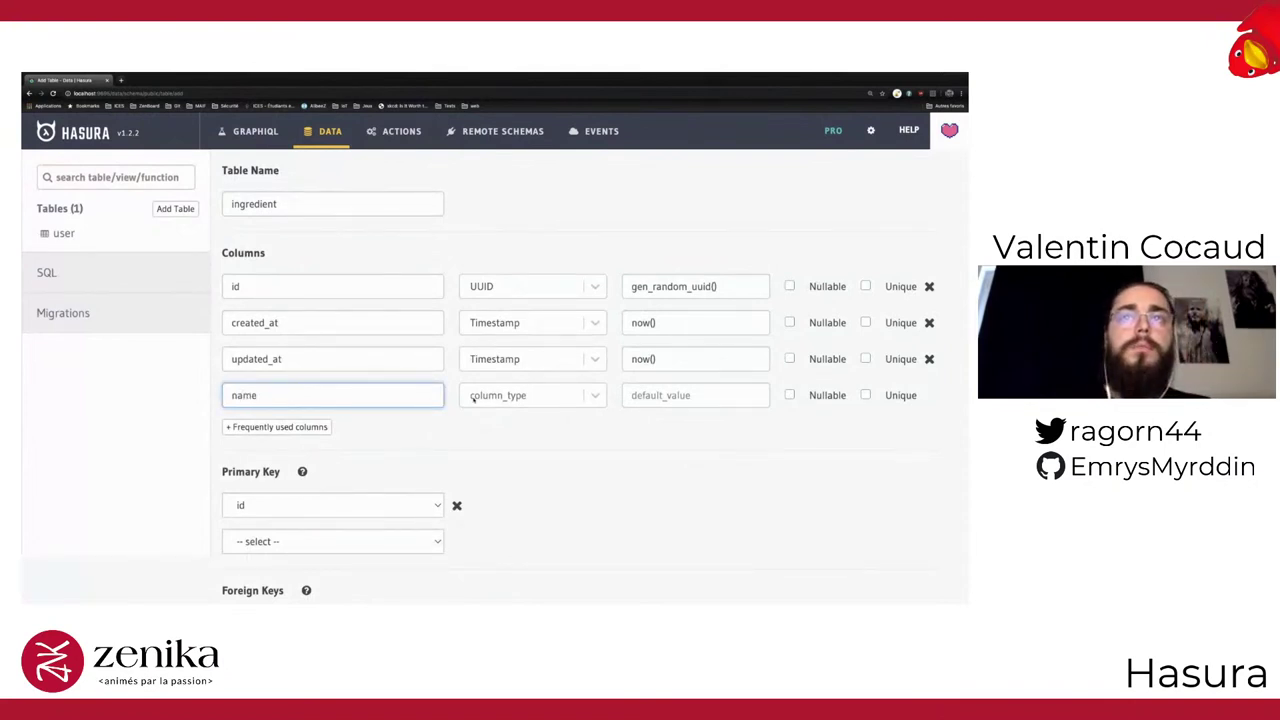
left_click(473, 397)
left_click(490, 459)
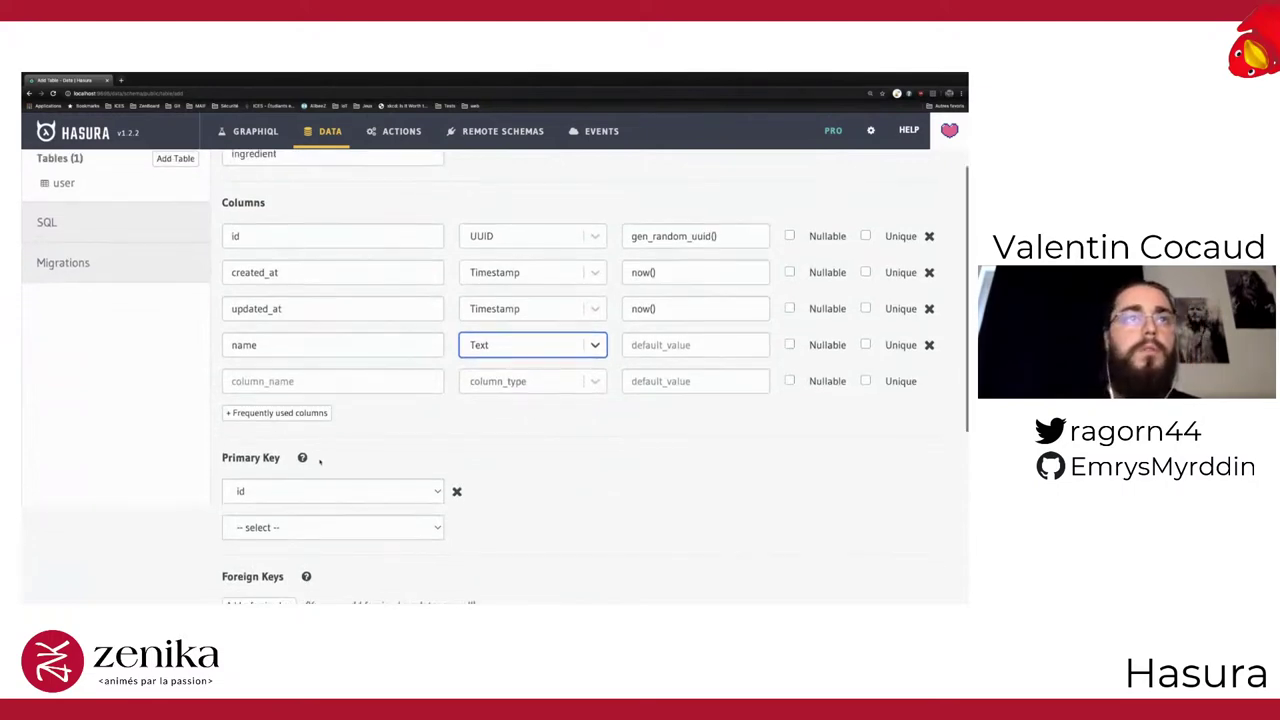
scroll(321, 450, "down", 3)
scroll(323, 439, "down", 4)
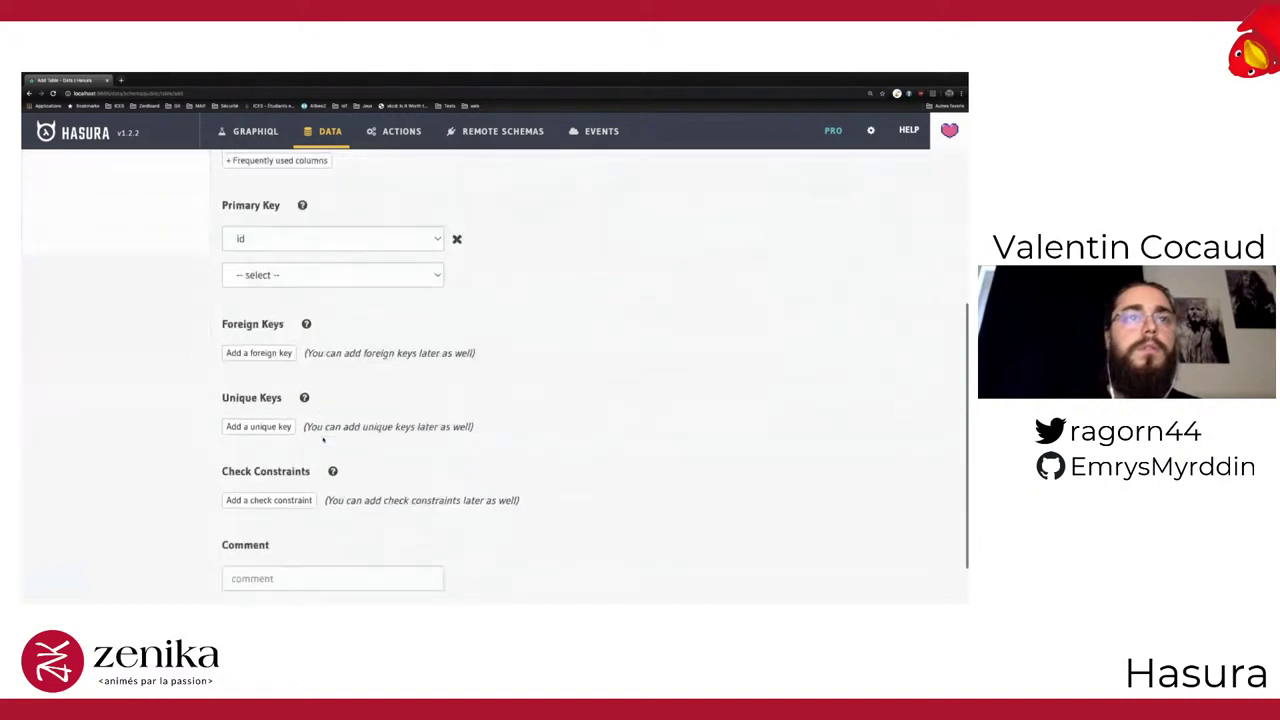
left_click(250, 572)
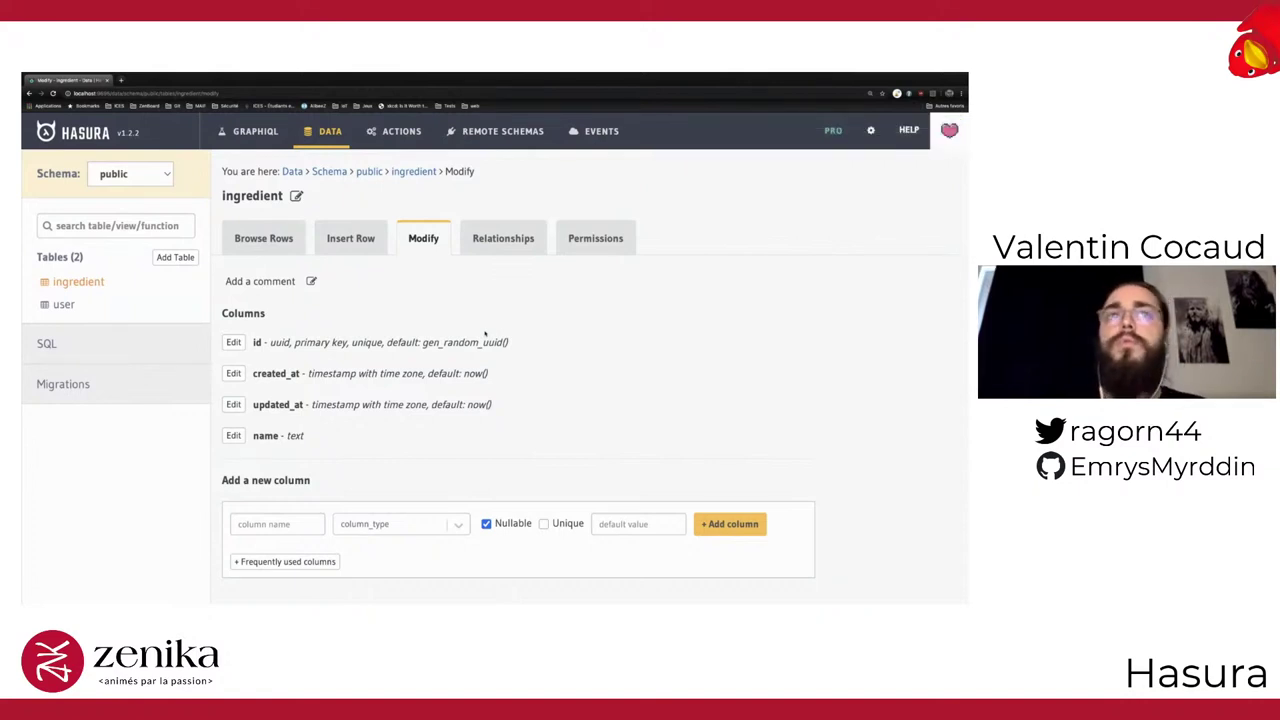
Reload Foodex's Ingredients page, then move across desktops to VS Code
key("ctrl+Right")
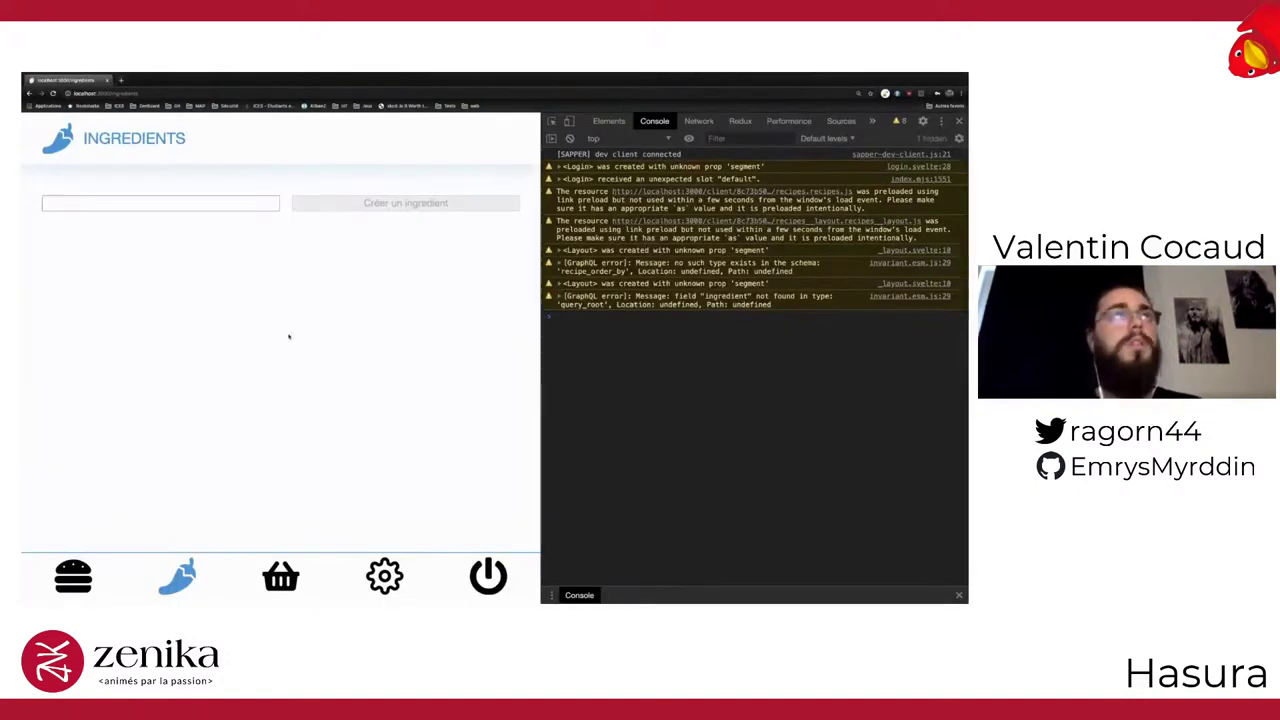
key("super+r")
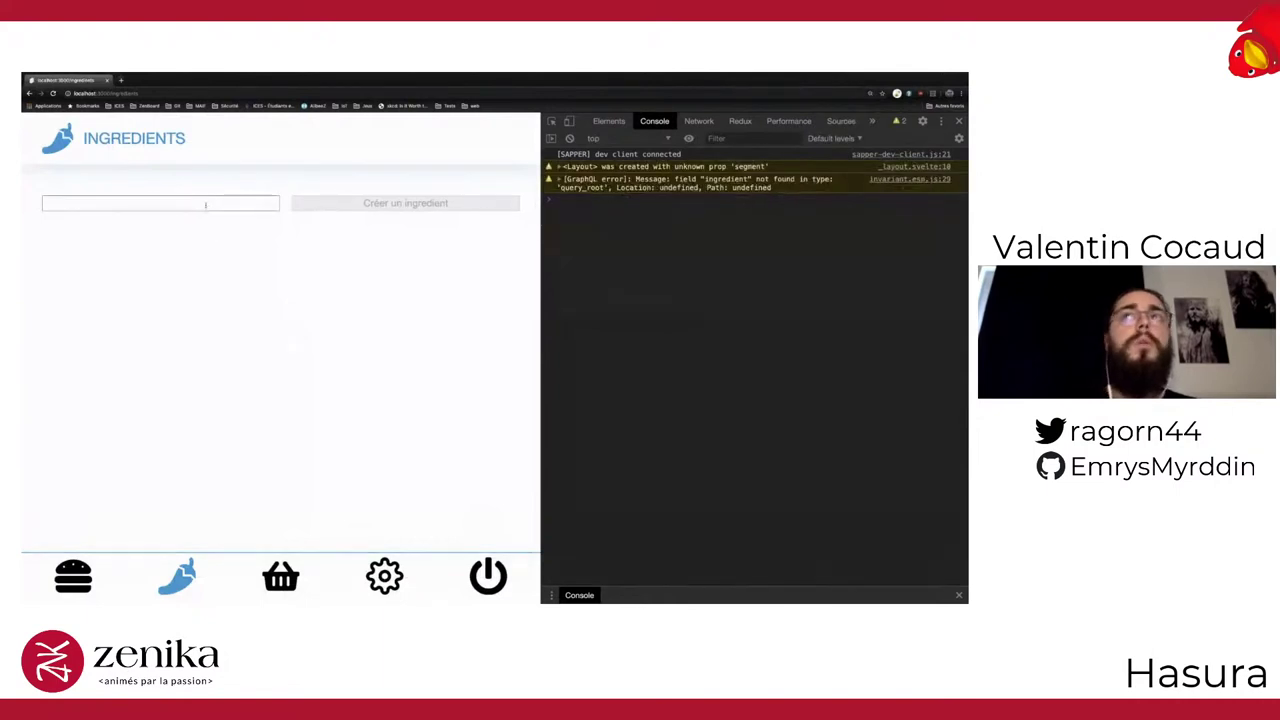
left_click(206, 203)
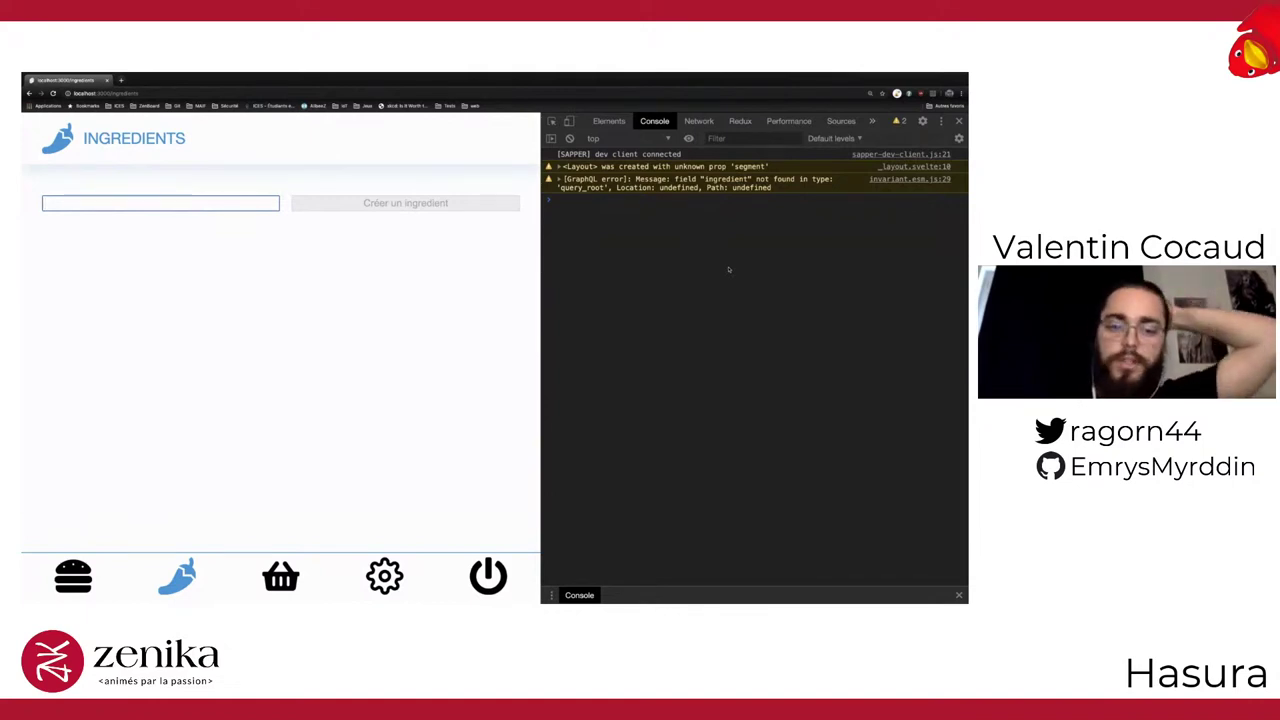
key("ctrl+Left")
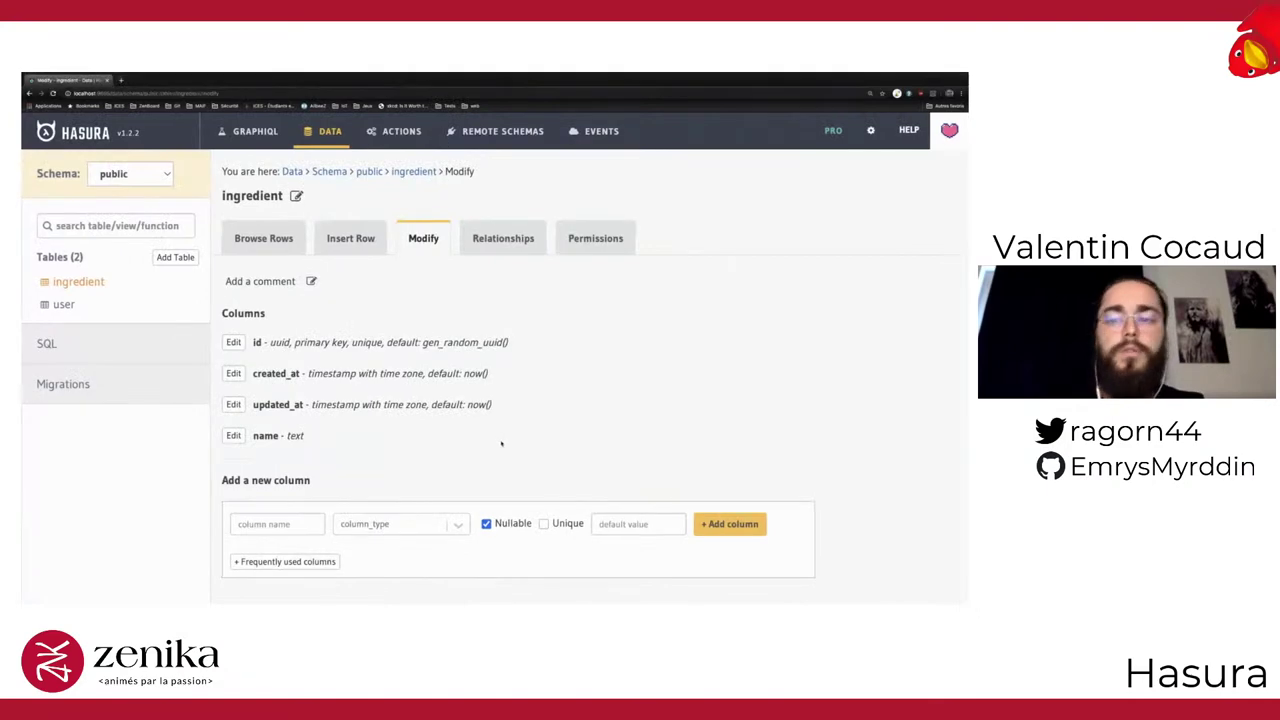
key("ctrl+Right")
key("ctrl+Left")
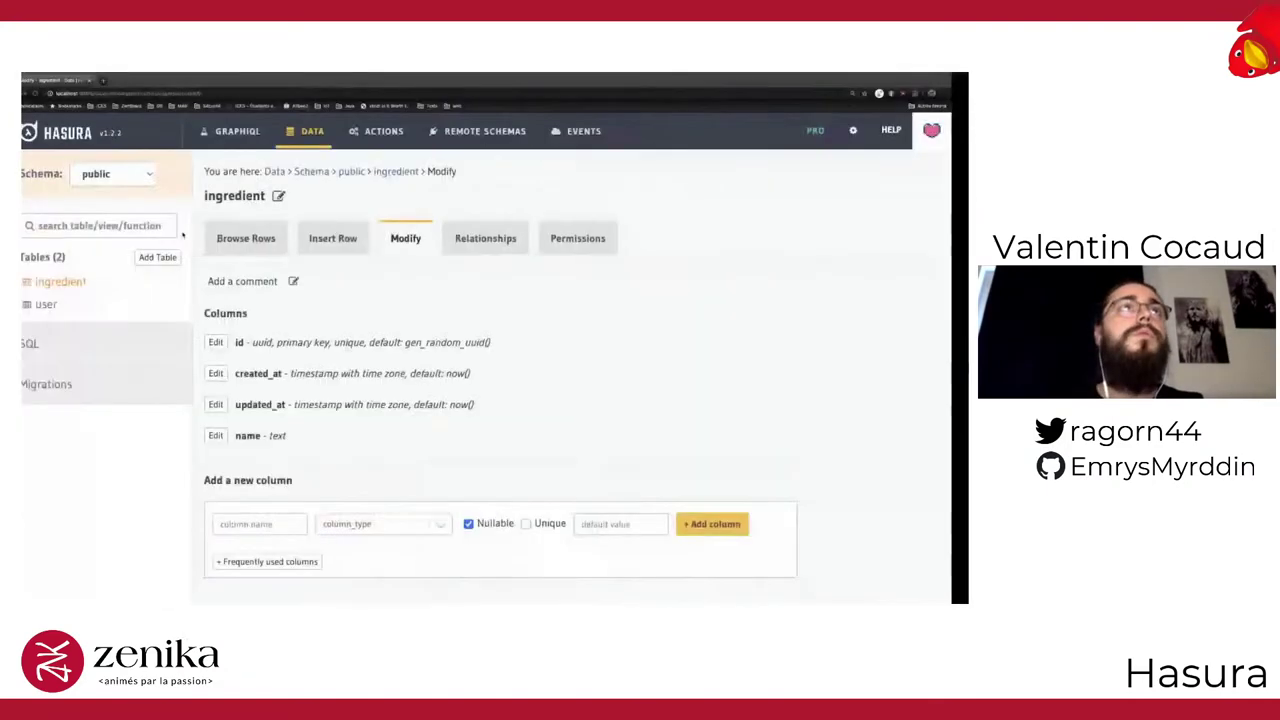
key("ctrl+Left")
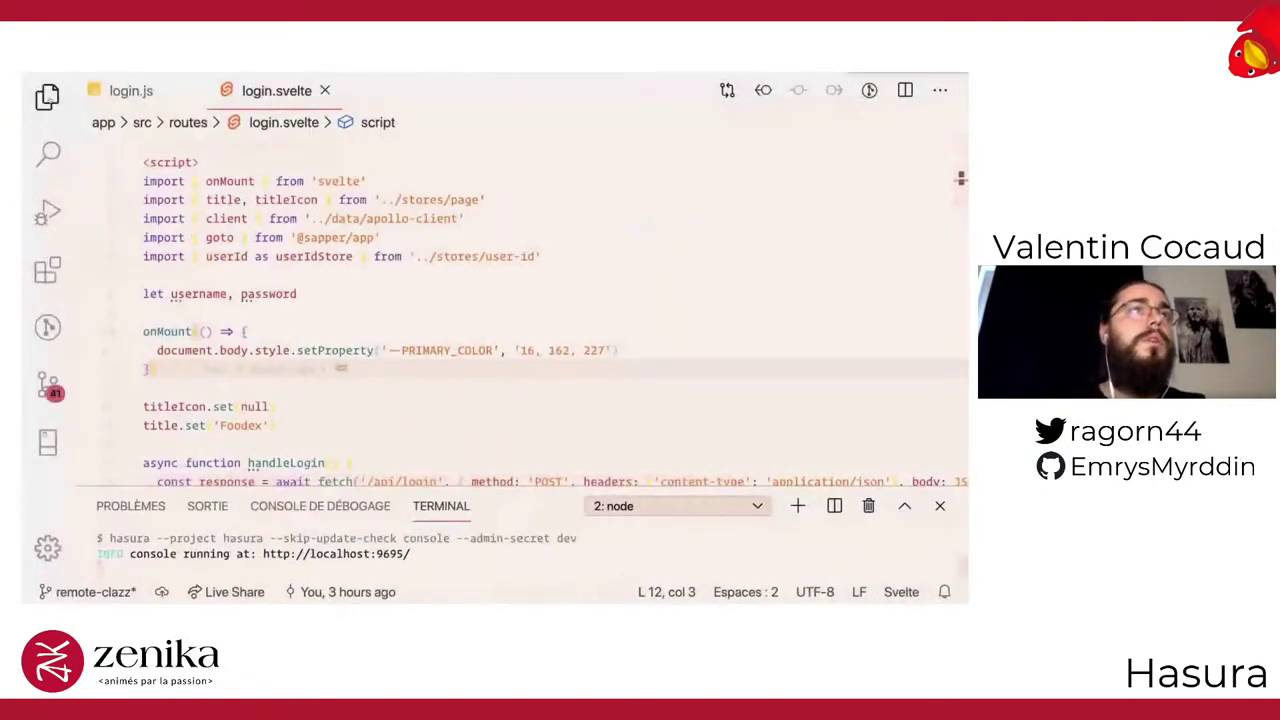
Comment out the JWT_SECRET line in docker-compose.yaml
left_click(47, 97)
scroll(180, 344, "down", 8)
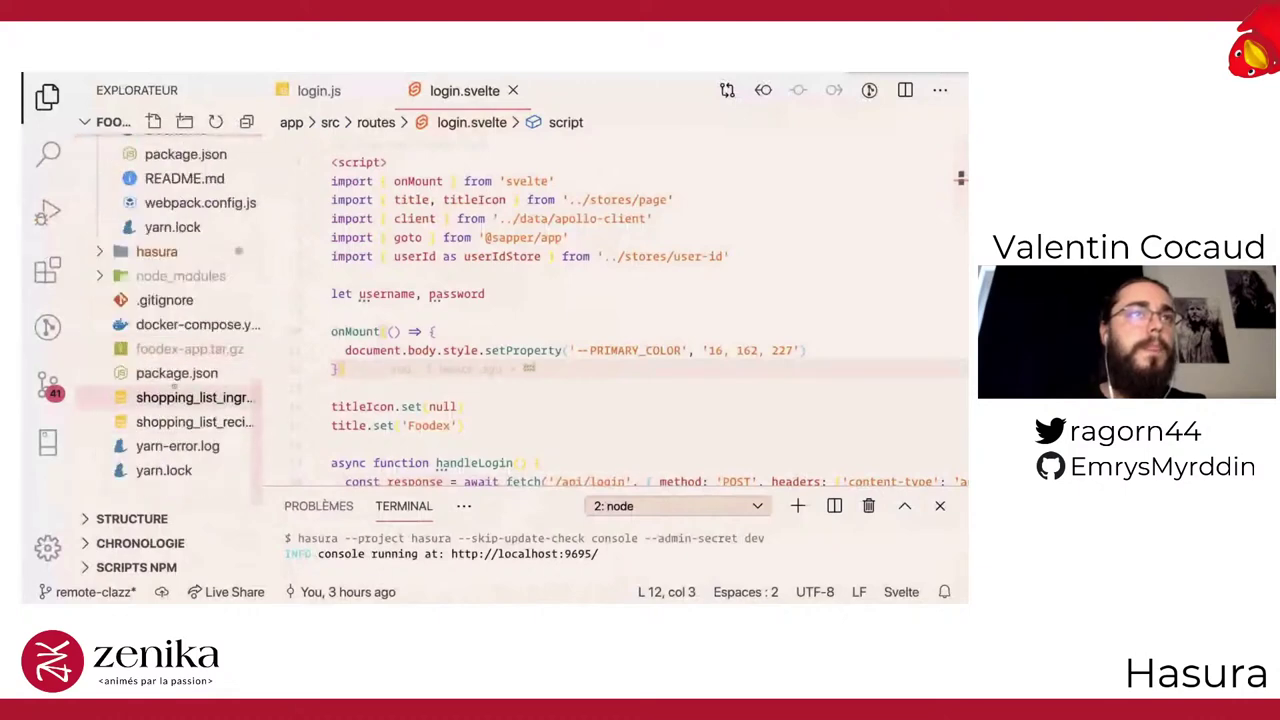
left_click(190, 324)
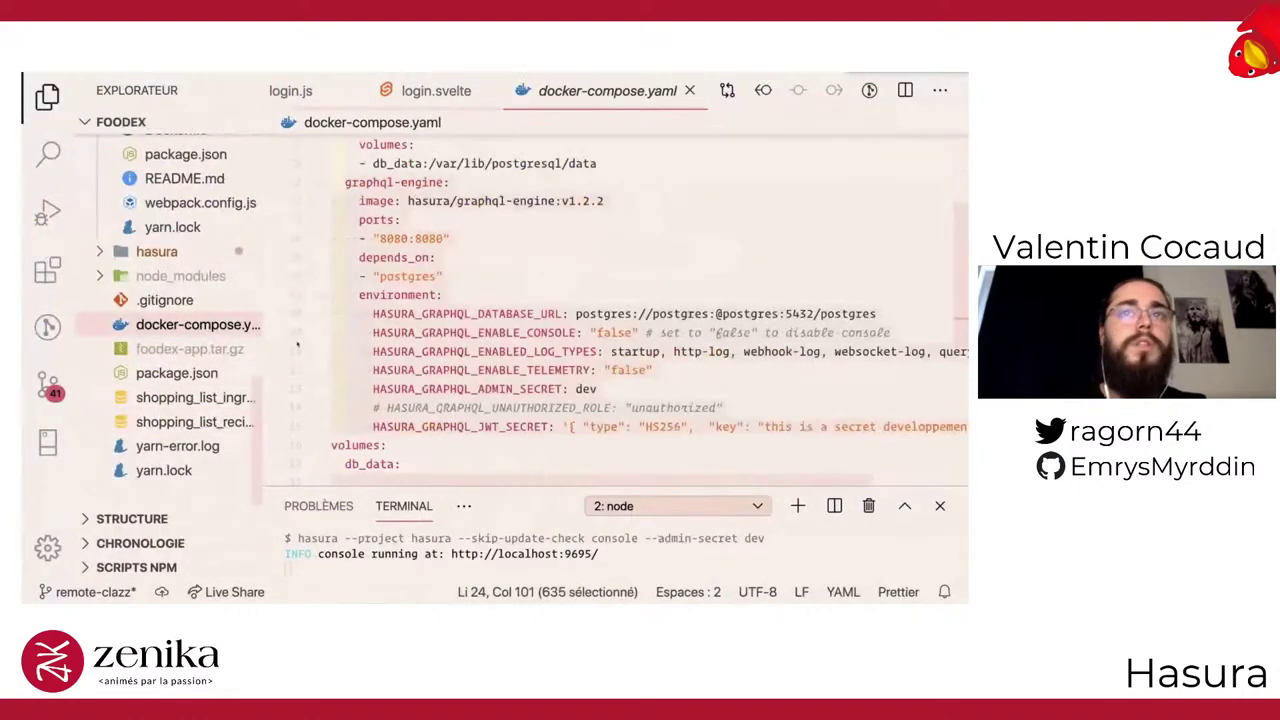
left_click(555, 416)
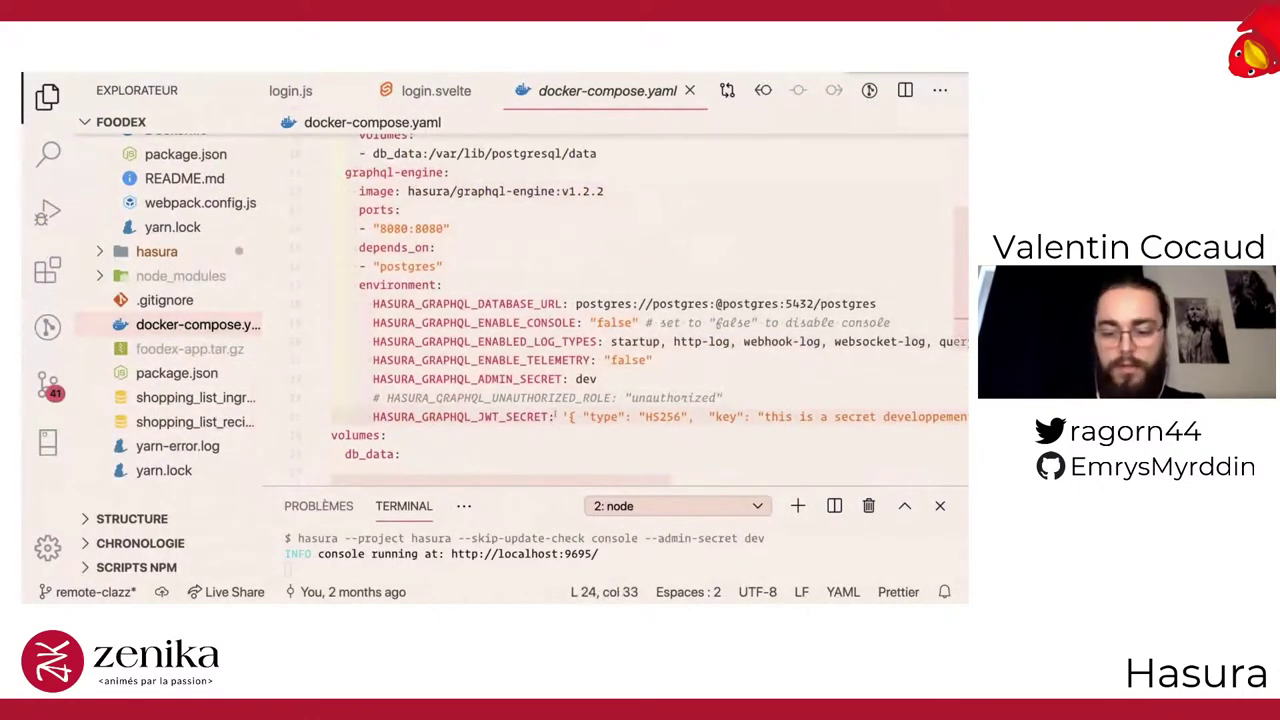
key("super+slash")
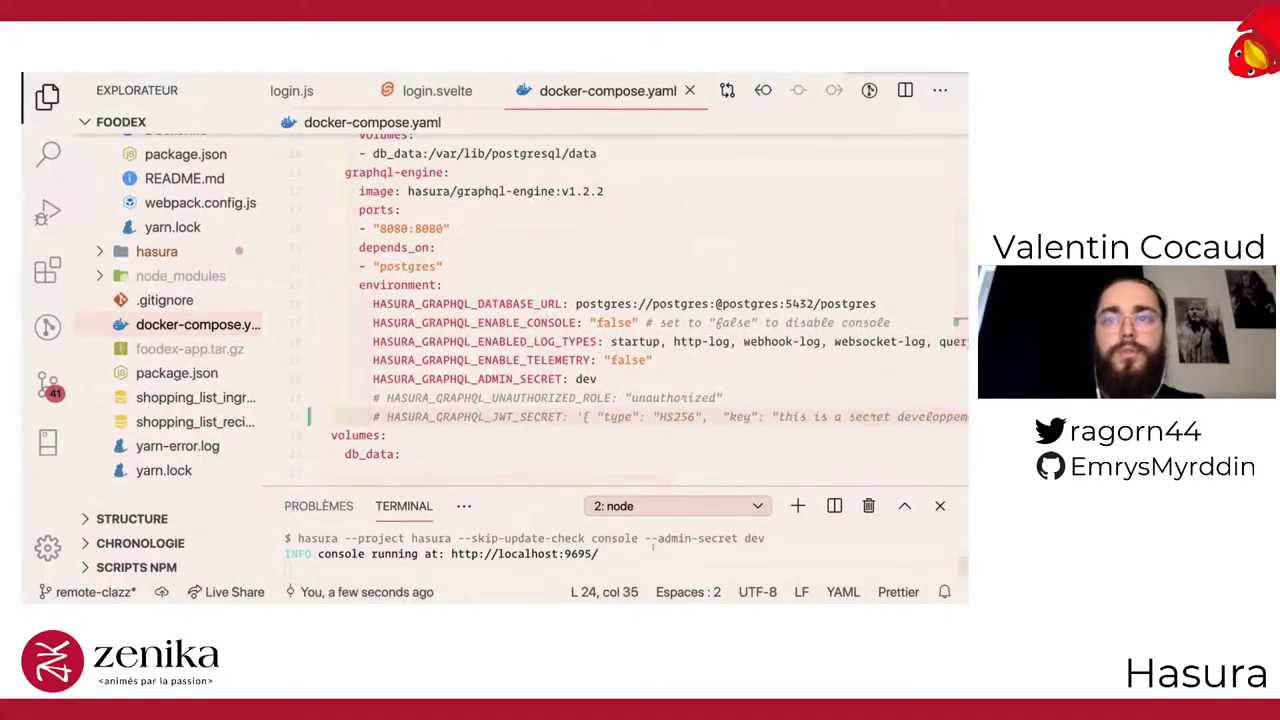
Stop the console and restart containers with docker-compose -p remote-clazz up -d
key("ctrl+c")
type("dock")
key("Right")
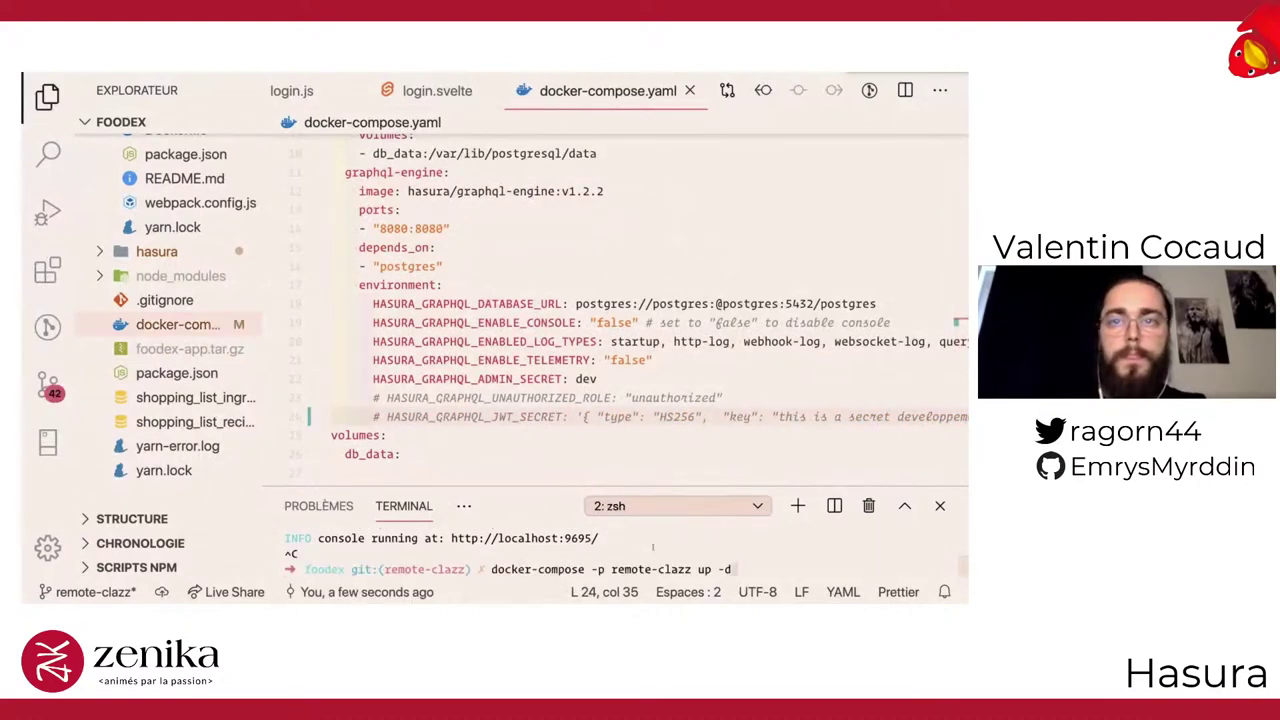
key("BackSpace")
key("BackSpace")
key("BackSpace")
key("BackSpace")
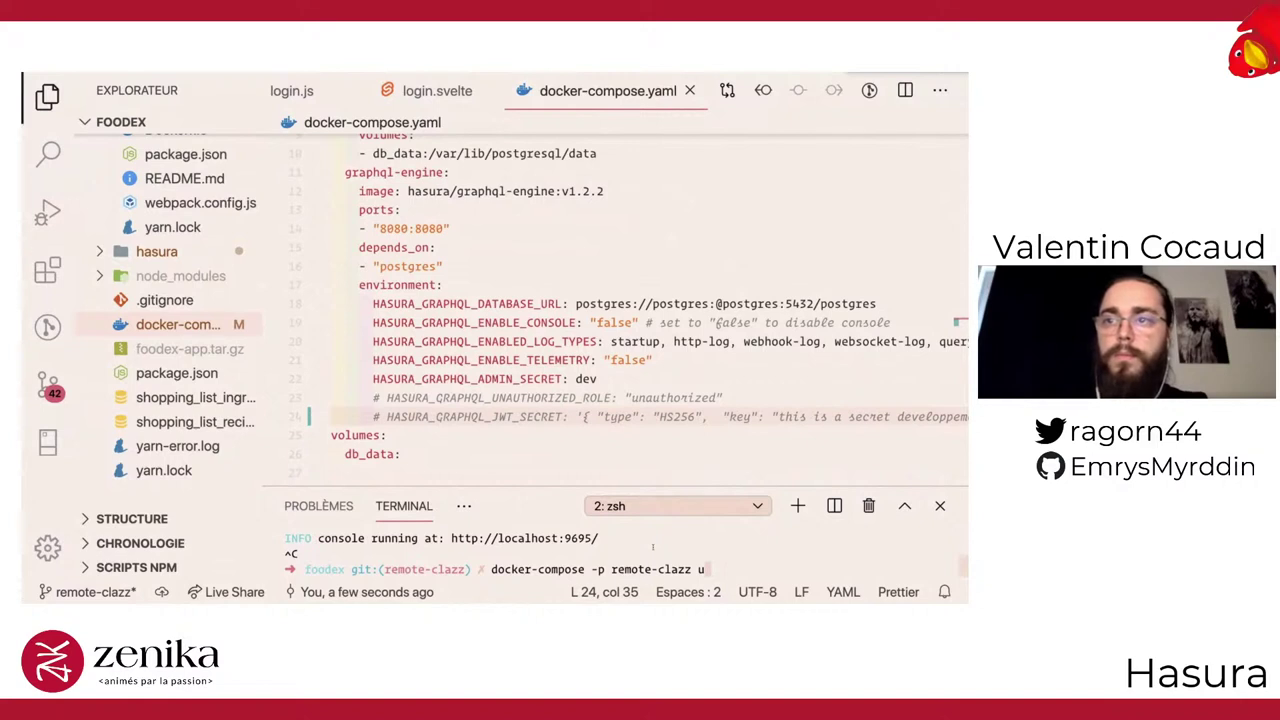
type("p -d")
key("Return")
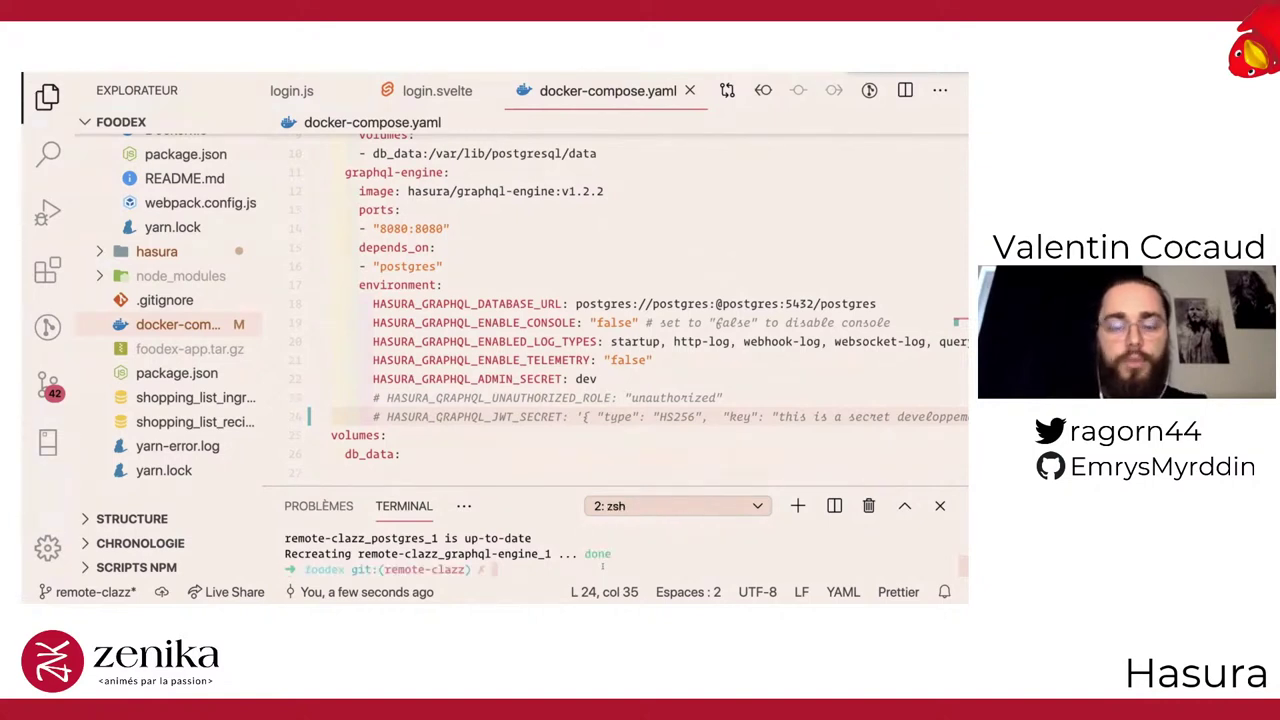
key("Up")
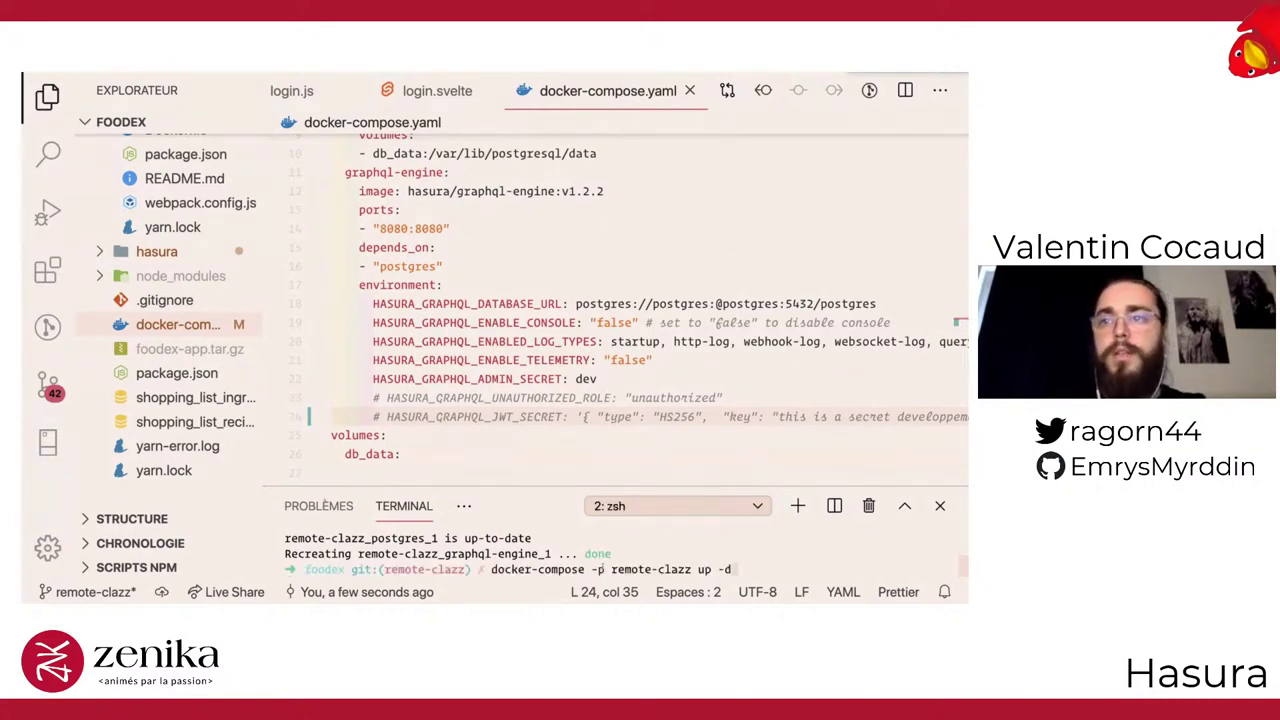
key("Up")
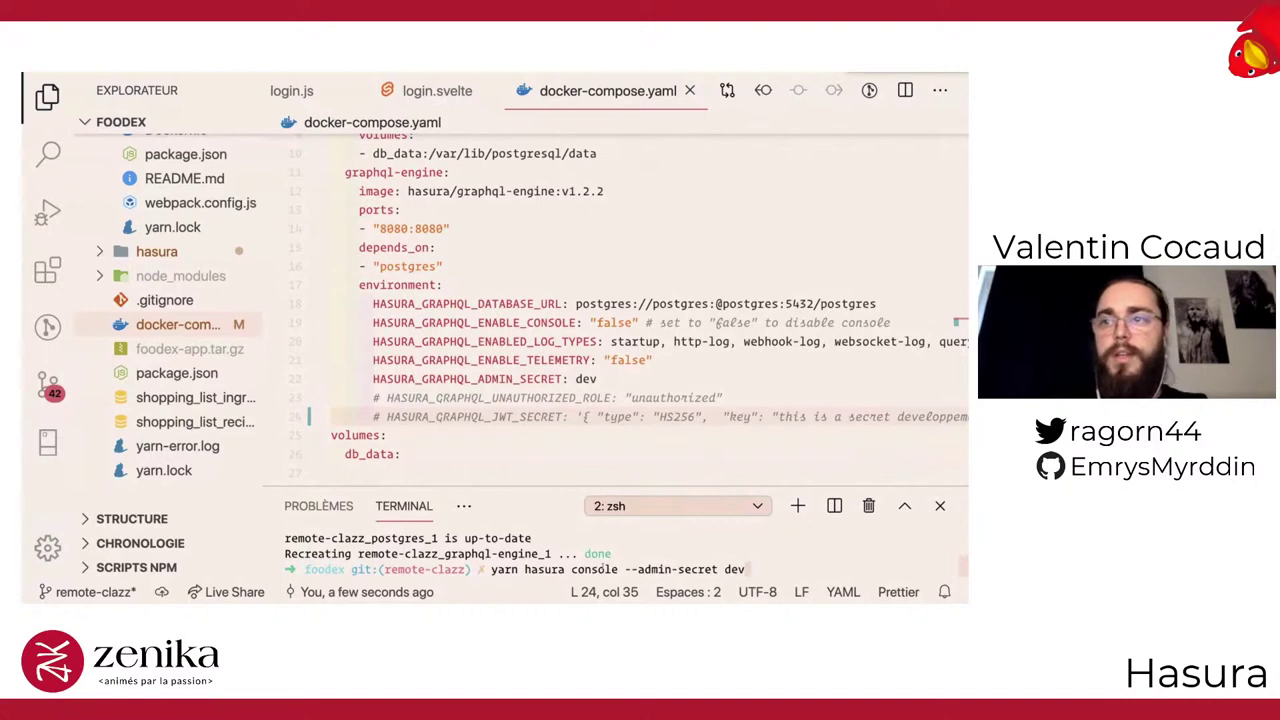
key("Return")
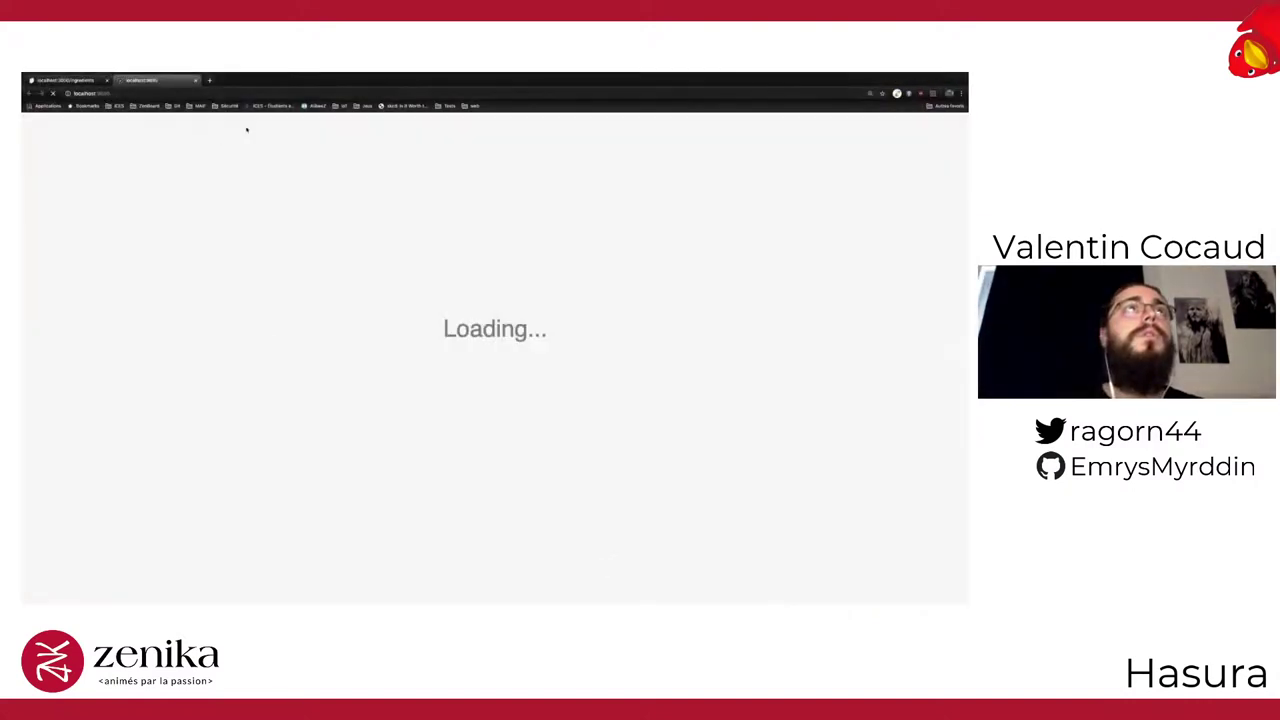
Return to the Foodex Ingredients page and reload it
key("ctrl+Left")
key("ctrl+Right")
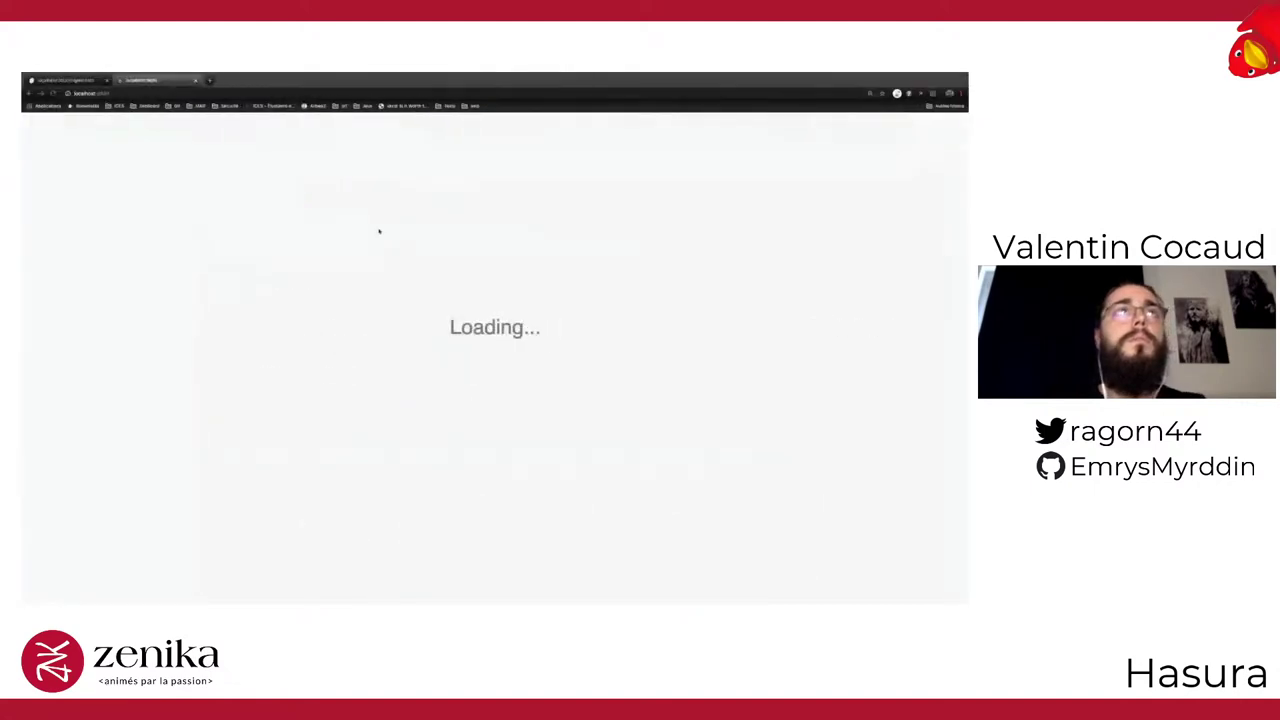
key("ctrl+Right")
key("ctrl+Left")
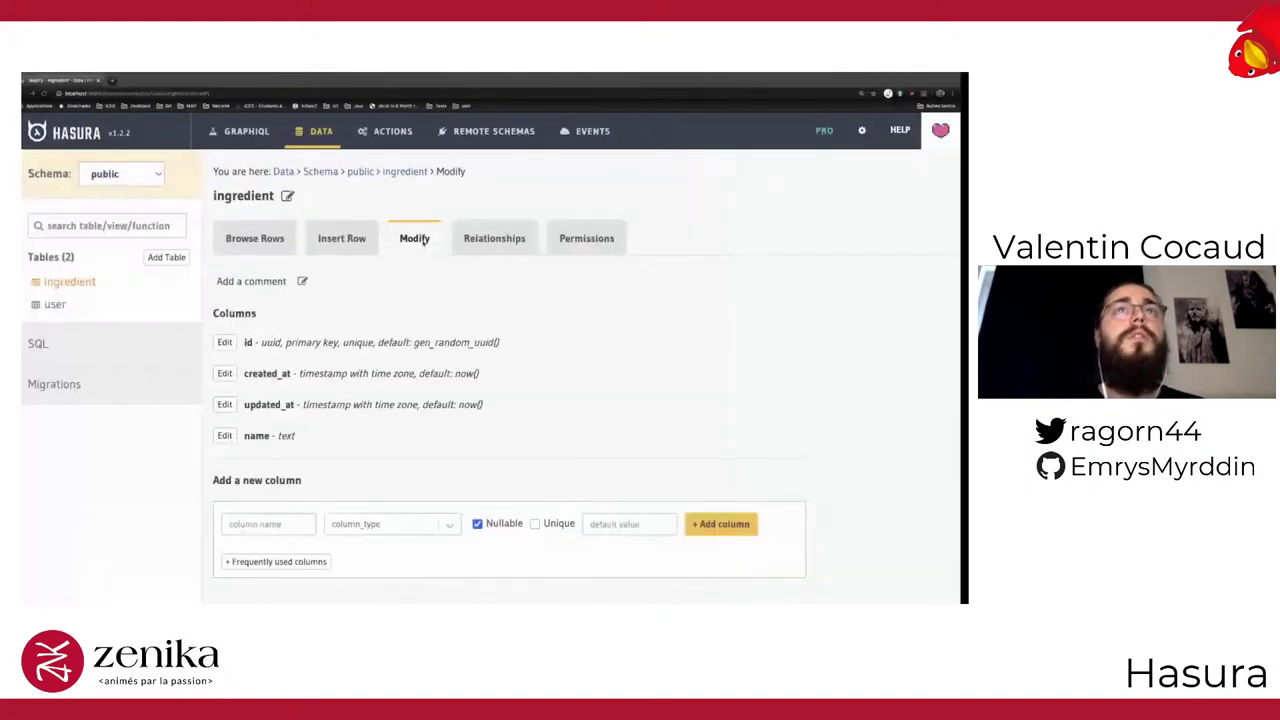
key("ctrl+Right")
key("super+r")
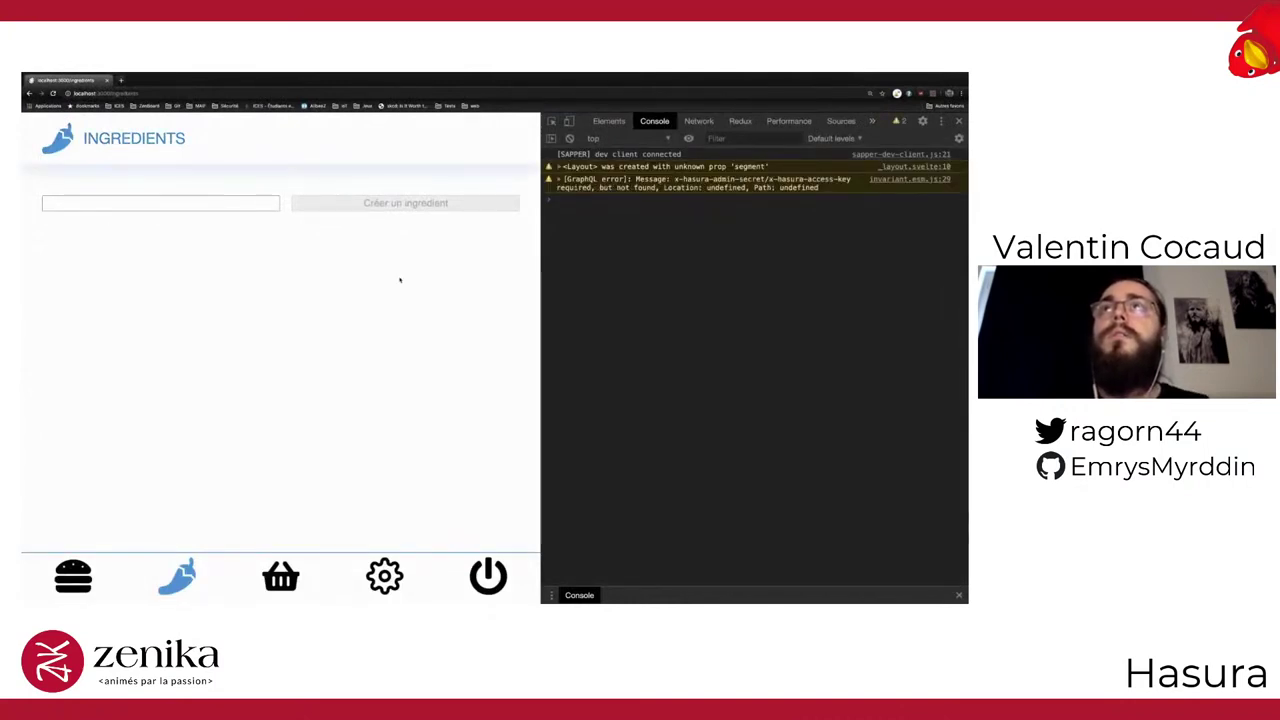
Submit a new ingredient named Pates, then switch to the Hasura console
left_click(208, 203)
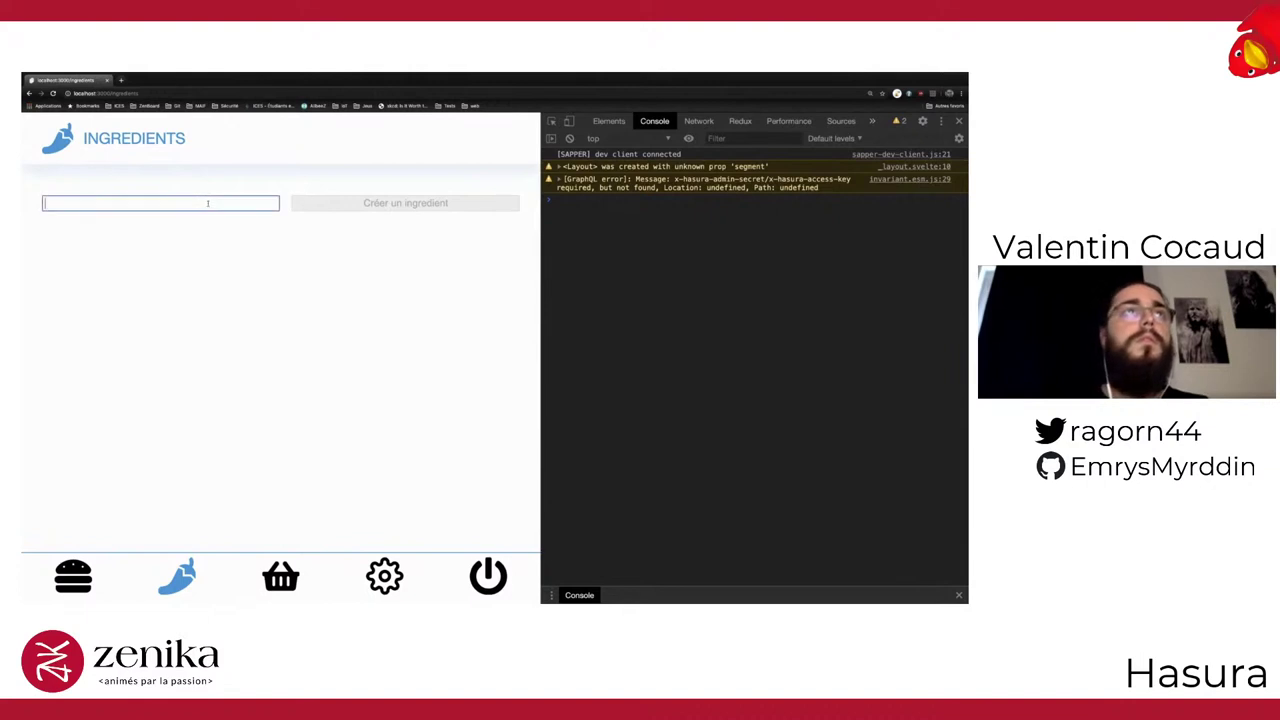
type("v")
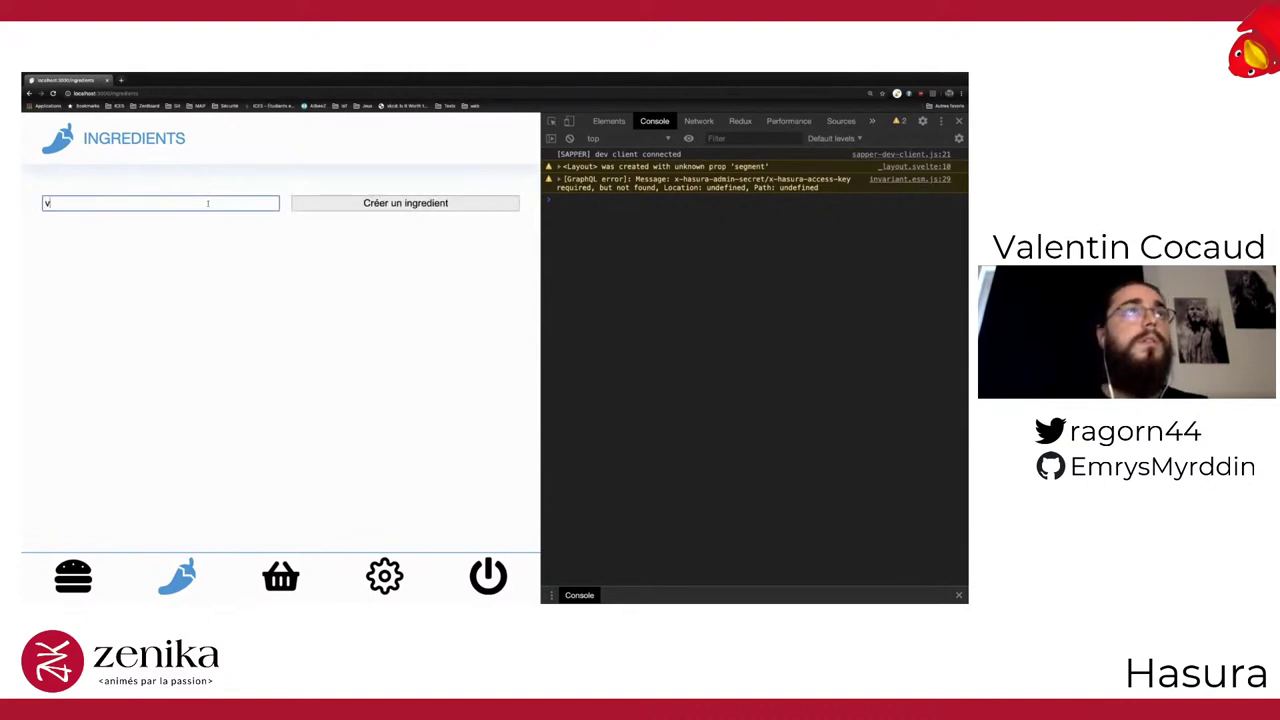
key("BackSpace")
type("Sa")
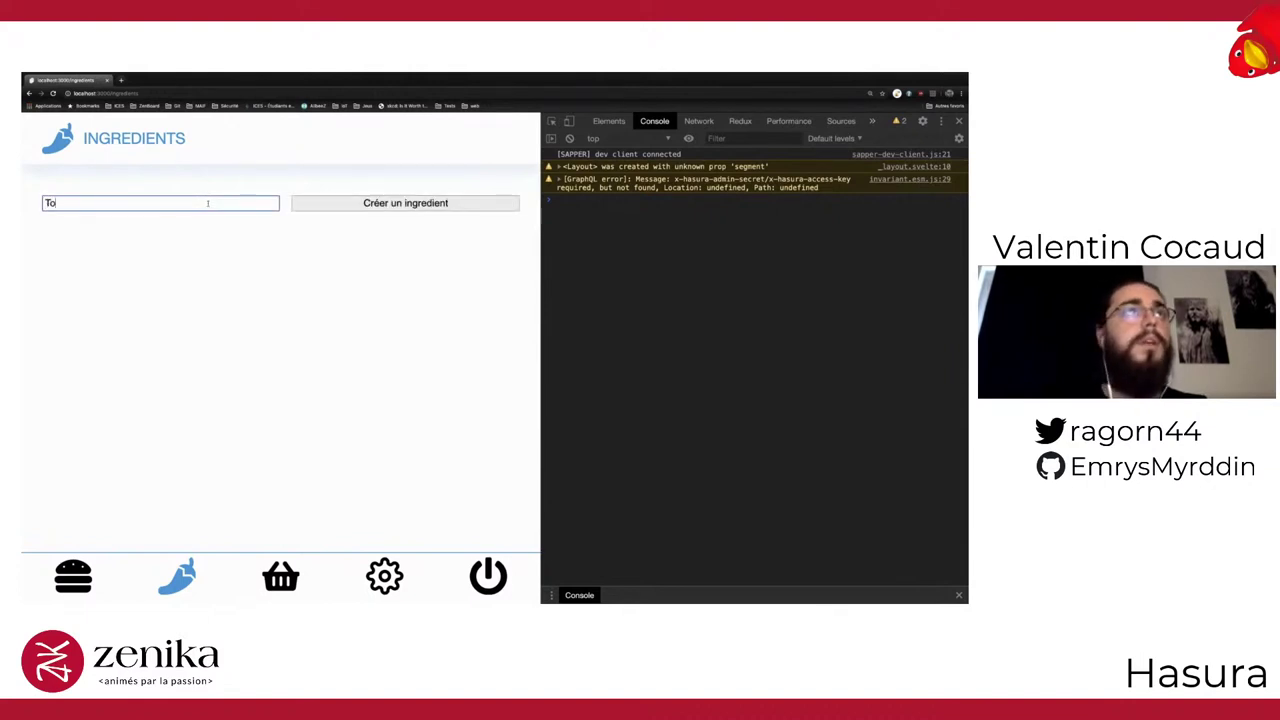
key("BackSpace")
key("BackSpace")
type("Pates")
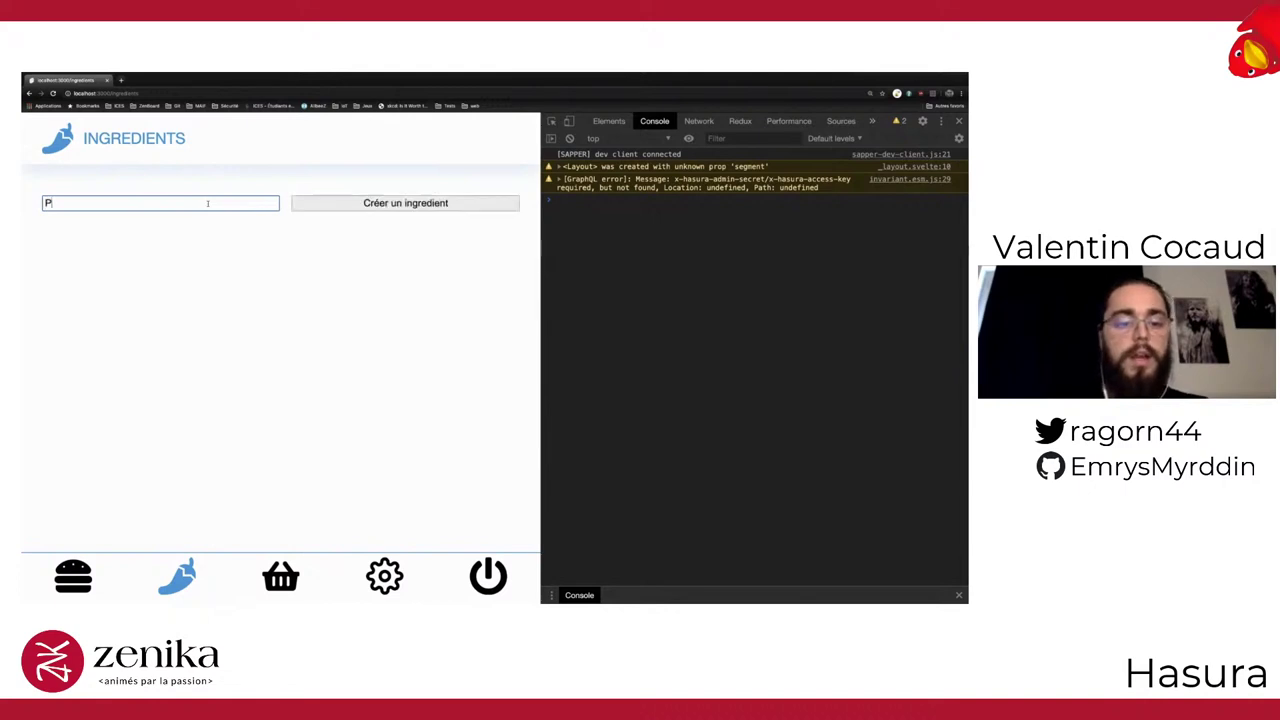
left_click(354, 204)
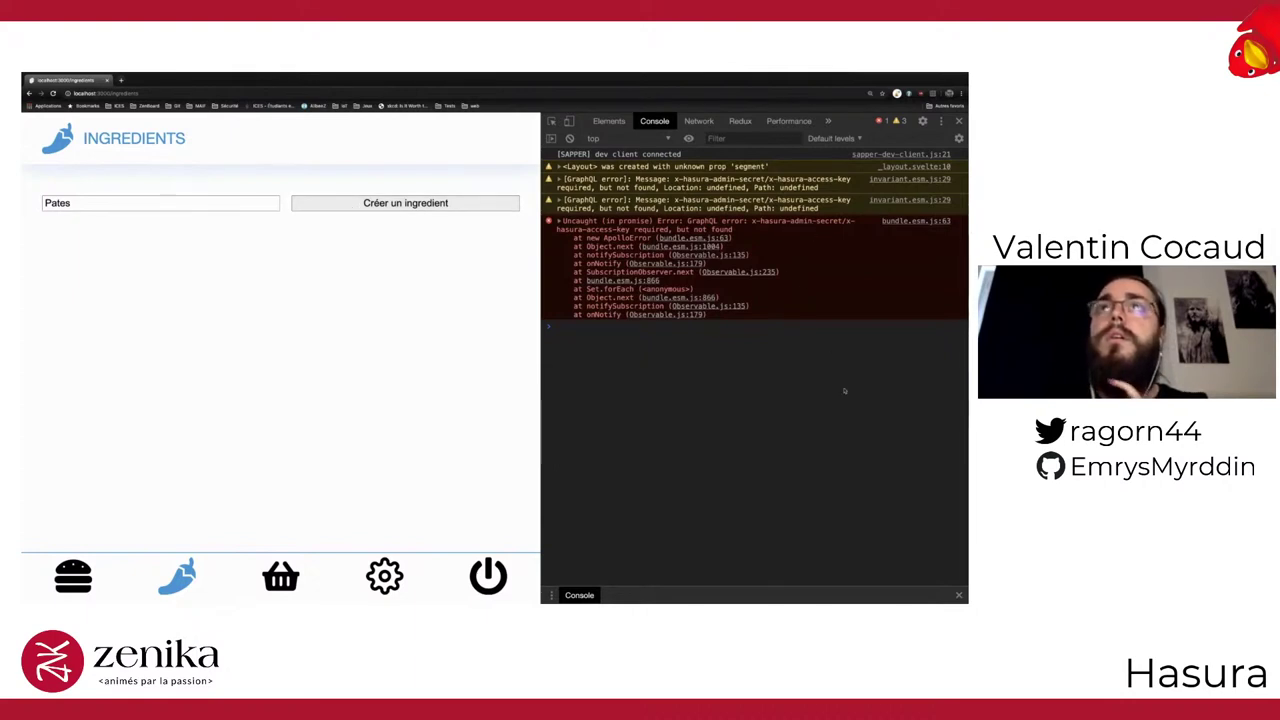
key("ctrl+Left")
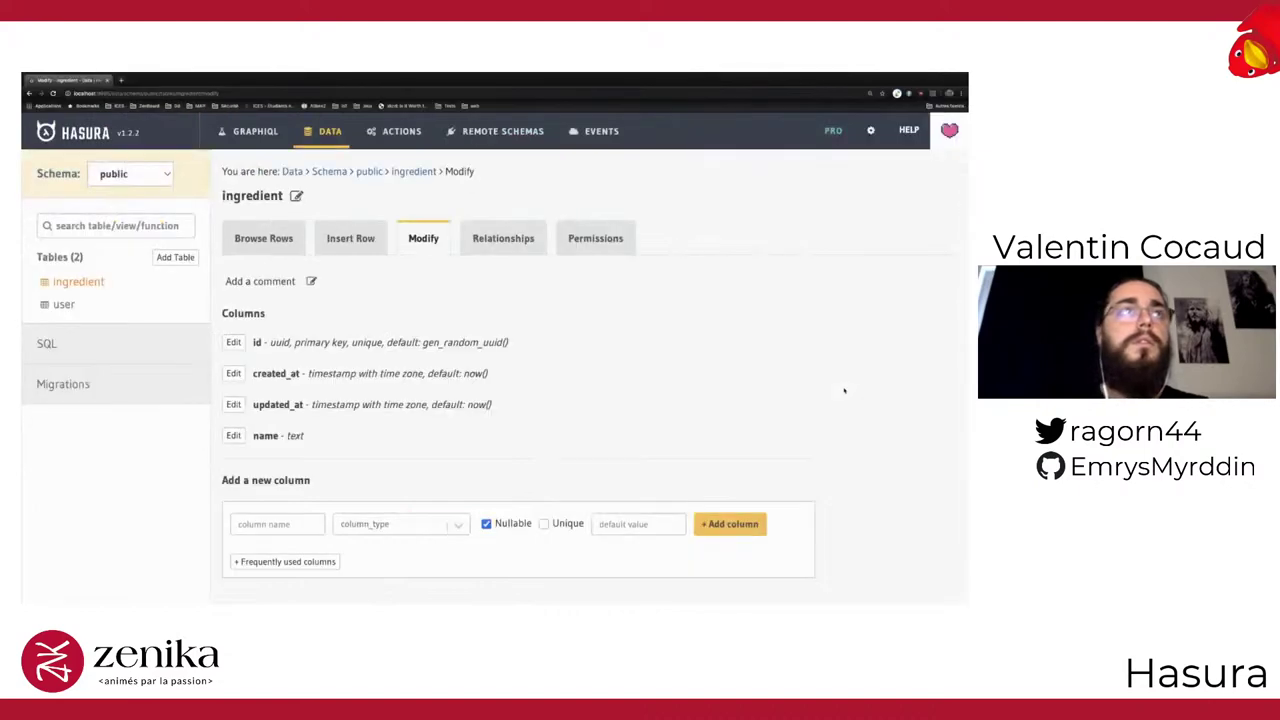
Comment out the HASURA_GRAPHQL_ADMIN_SECRET line in docker-compose.yaml and save the file
key("ctrl+Left")
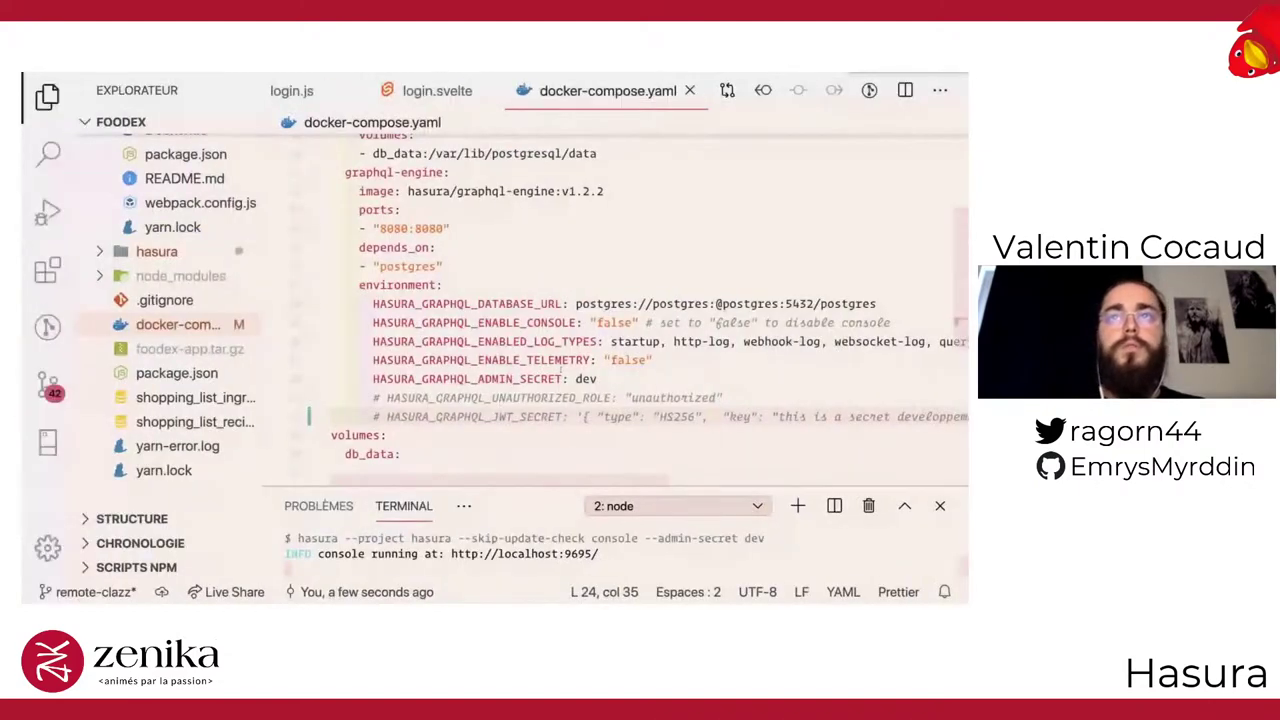
left_click(564, 379)
key("ctrl+slash")
key("ctrl+s")
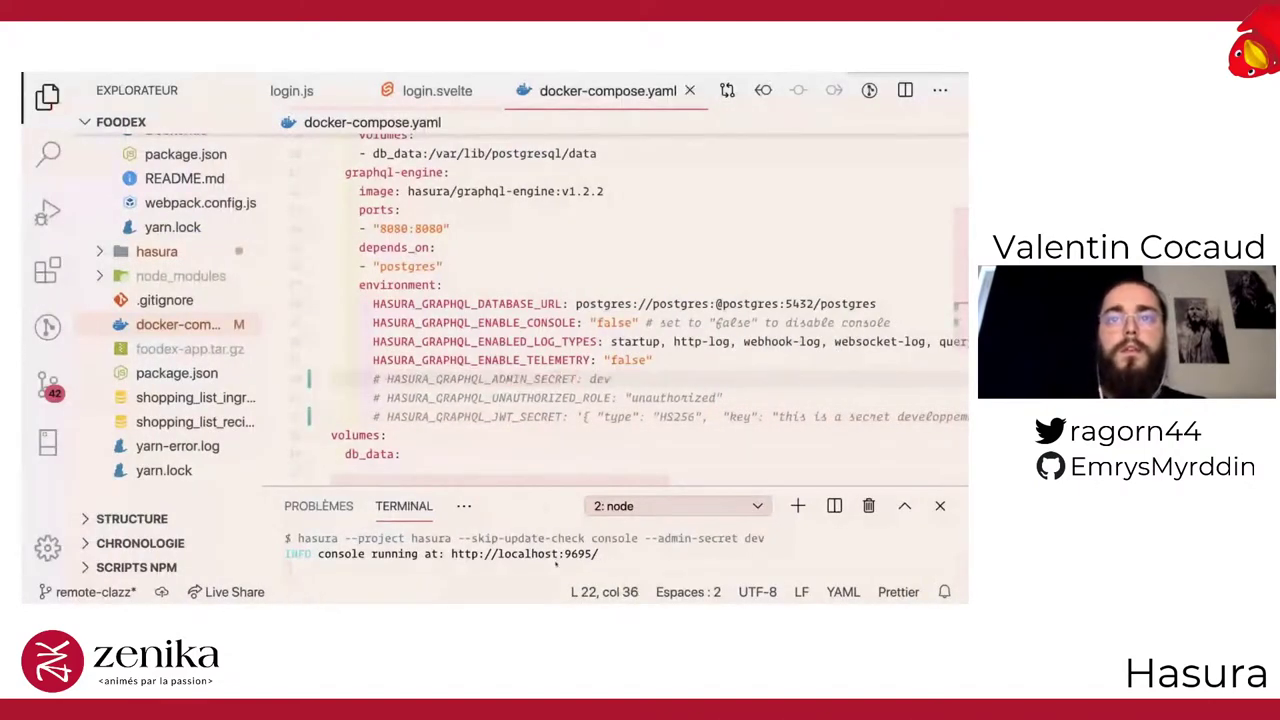
left_click(620, 553)
key("ctrl+c")
key("Up")
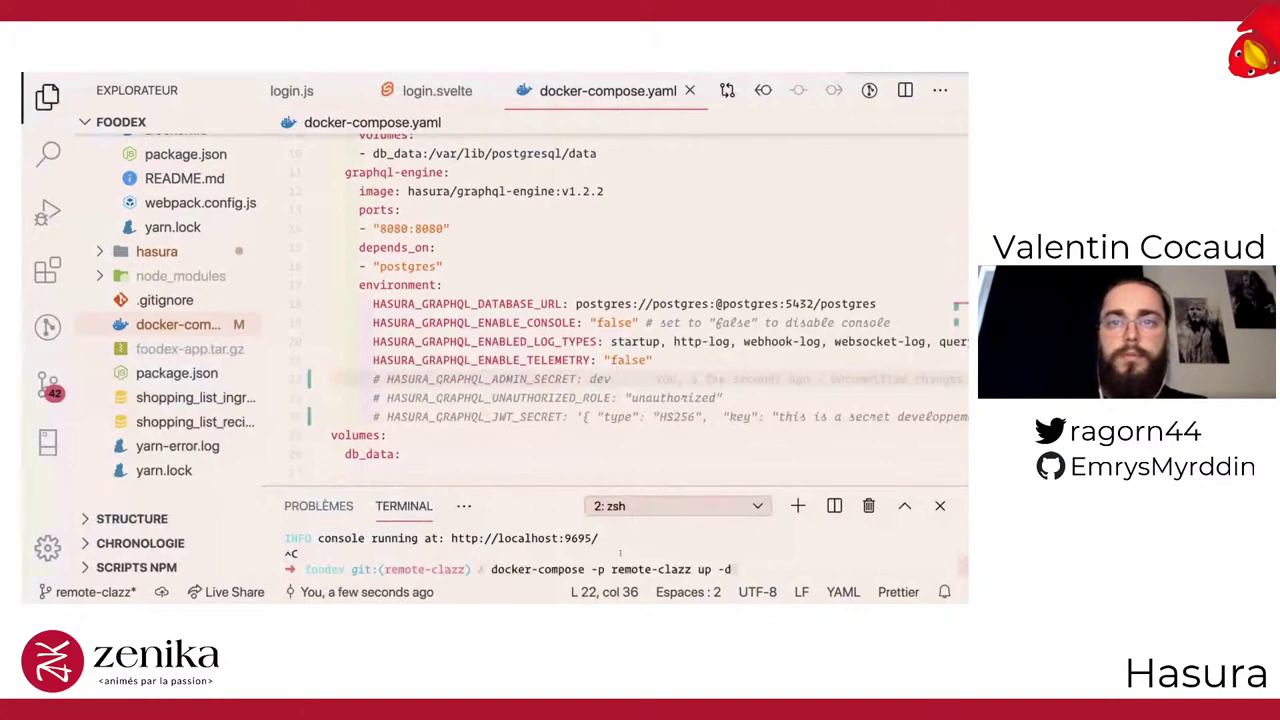
key("Down")
key("Up")
key("Up")
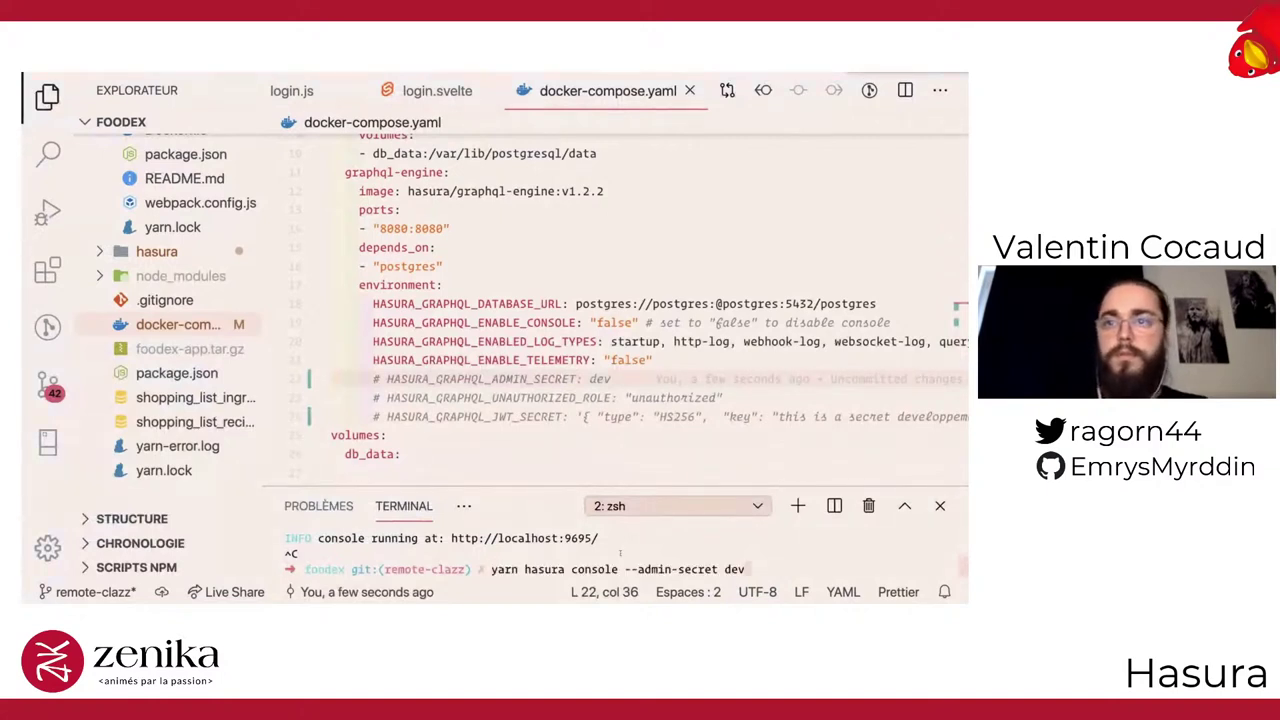
key("Down")
key("Return")
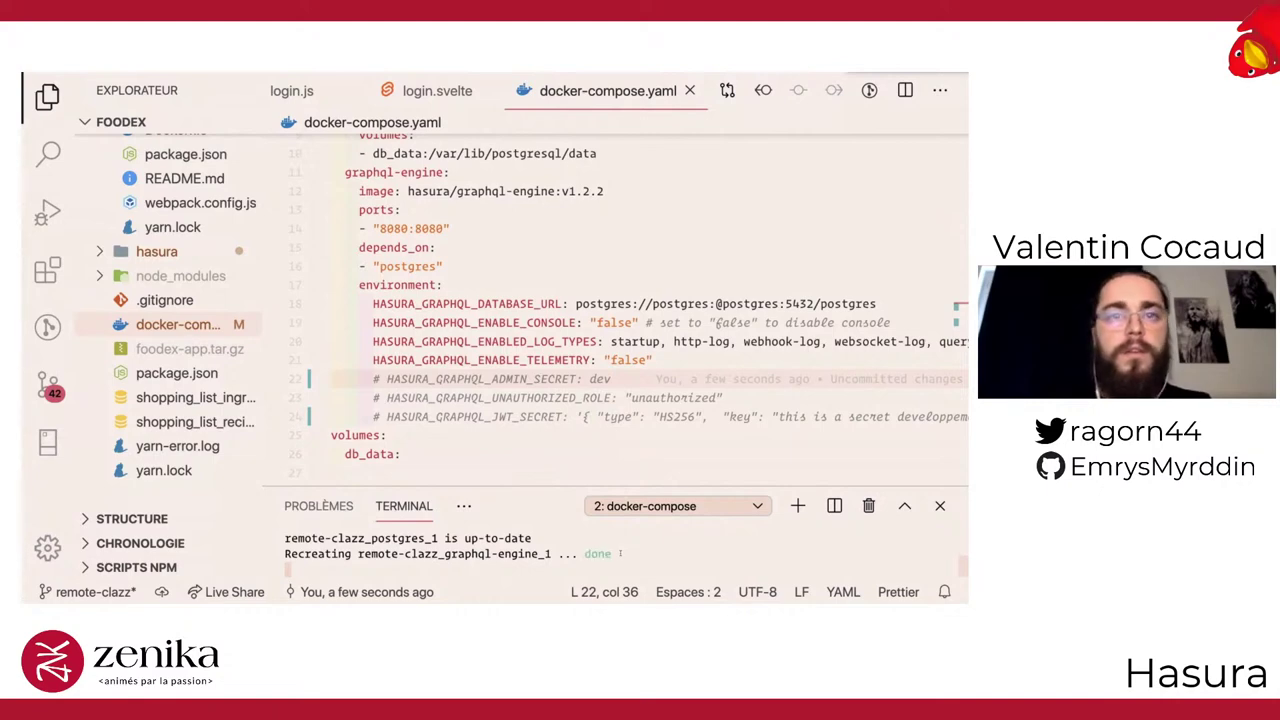
key("Up")
key("Up")
key("Return")
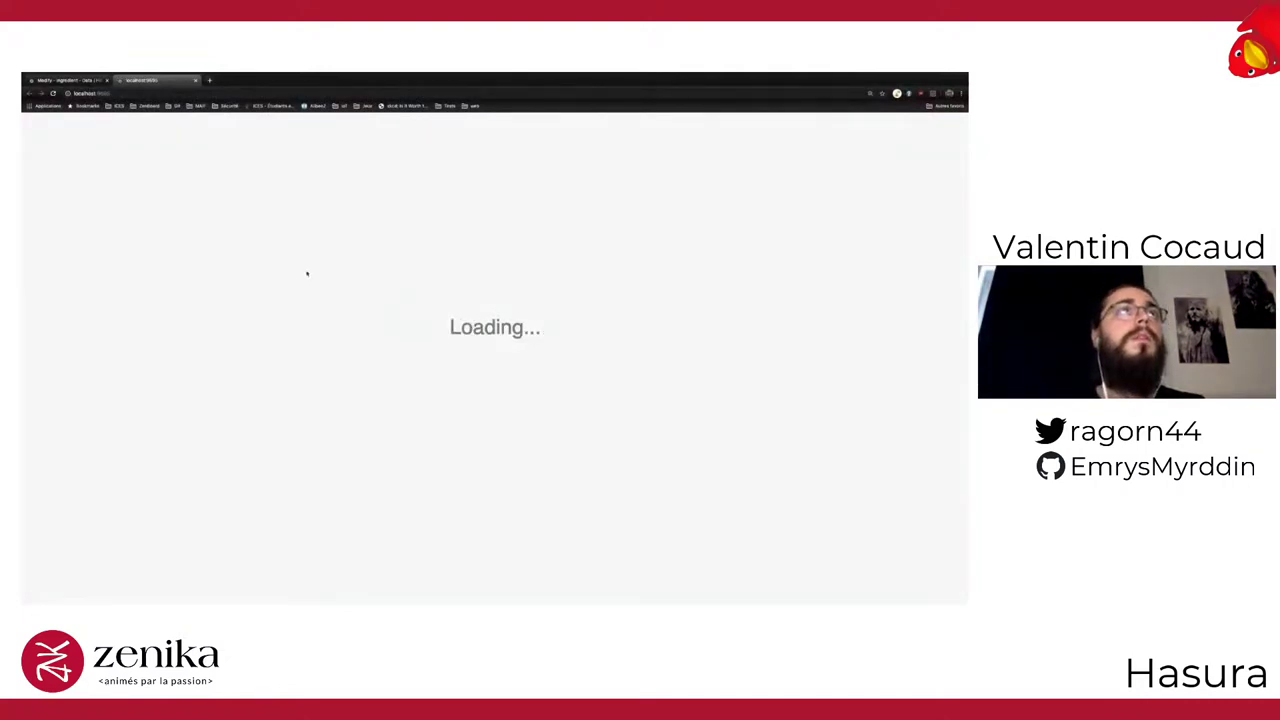
Reload the Foodex ingredients page and create the ingredient Pates
key("ctrl+Right")
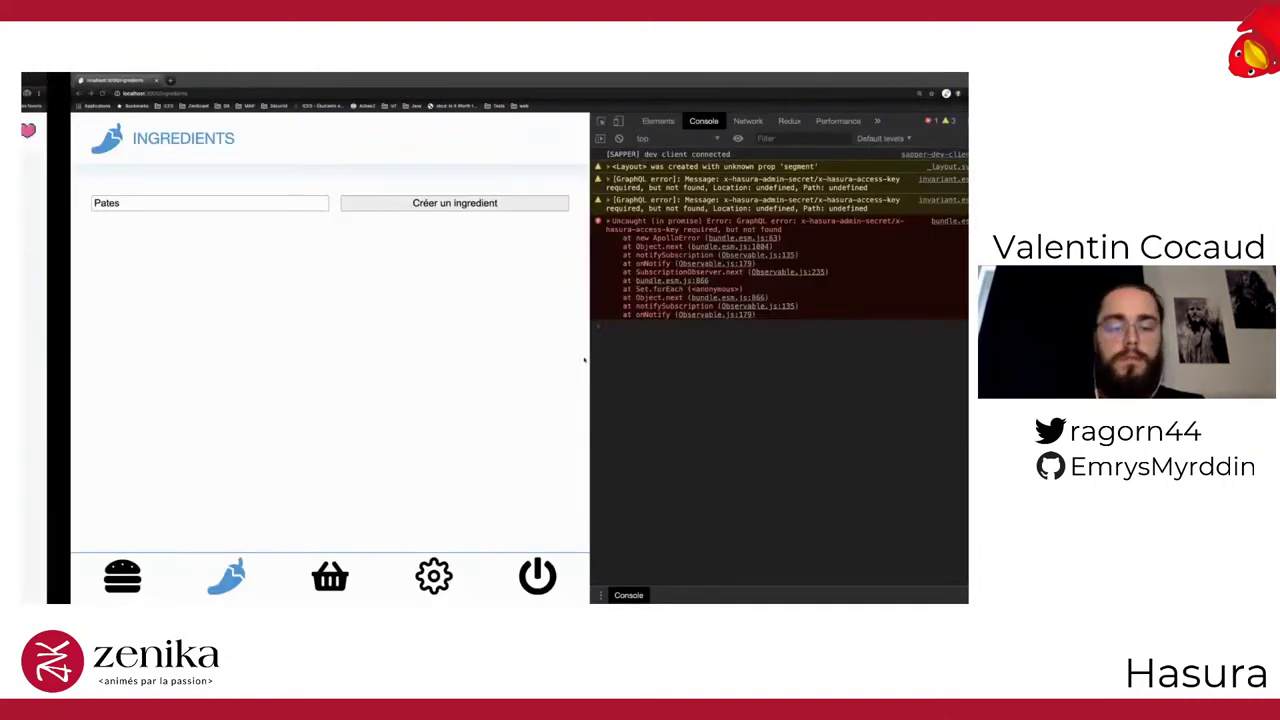
key("super+r")
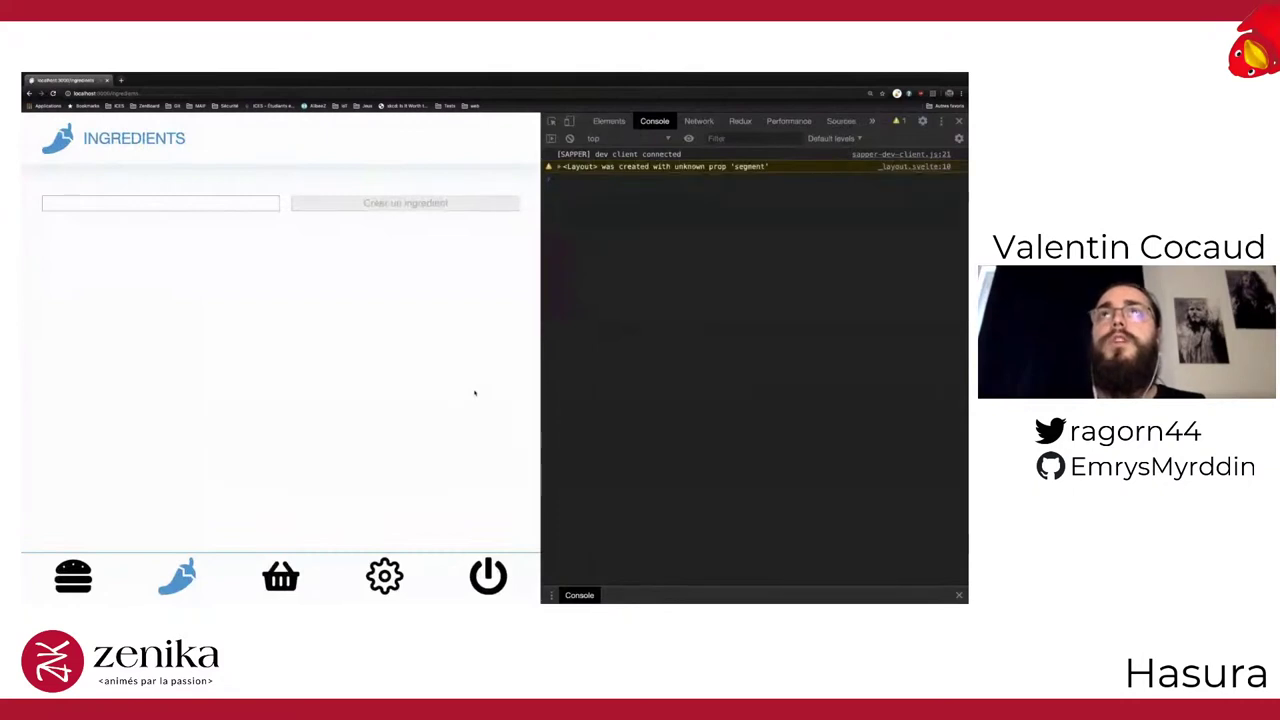
left_click(172, 204)
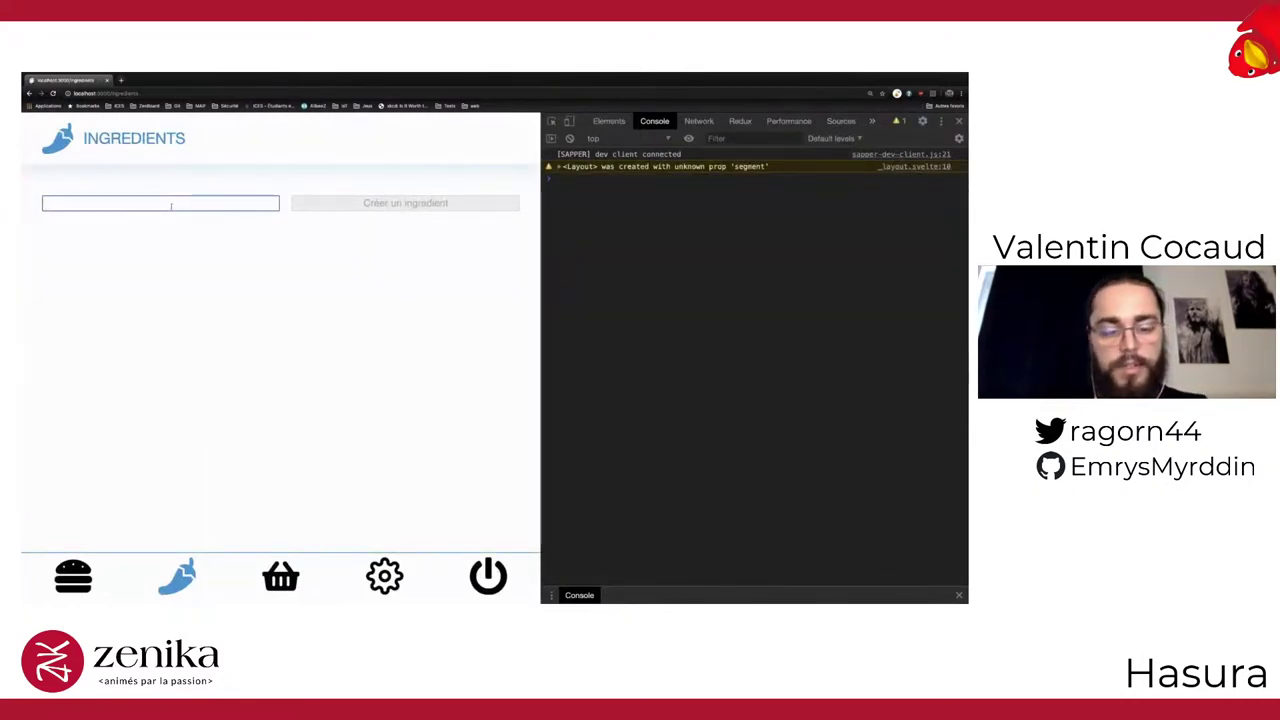
type("Pa")
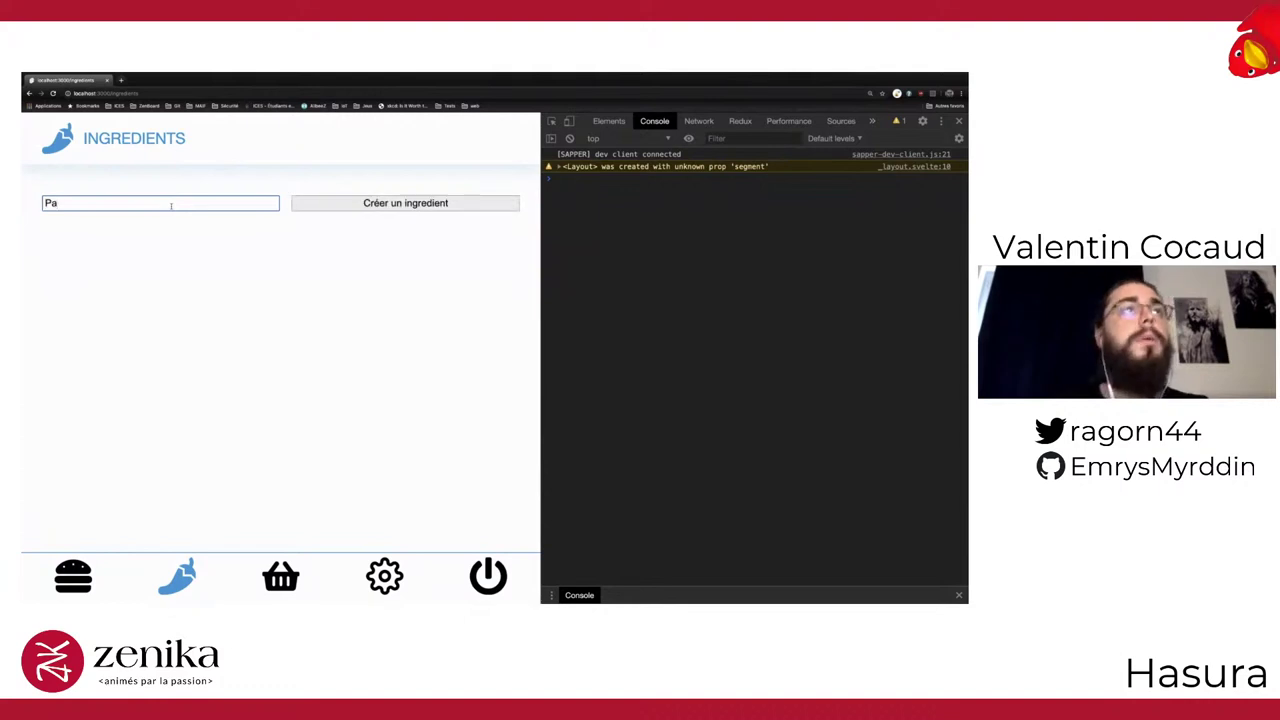
type("tes")
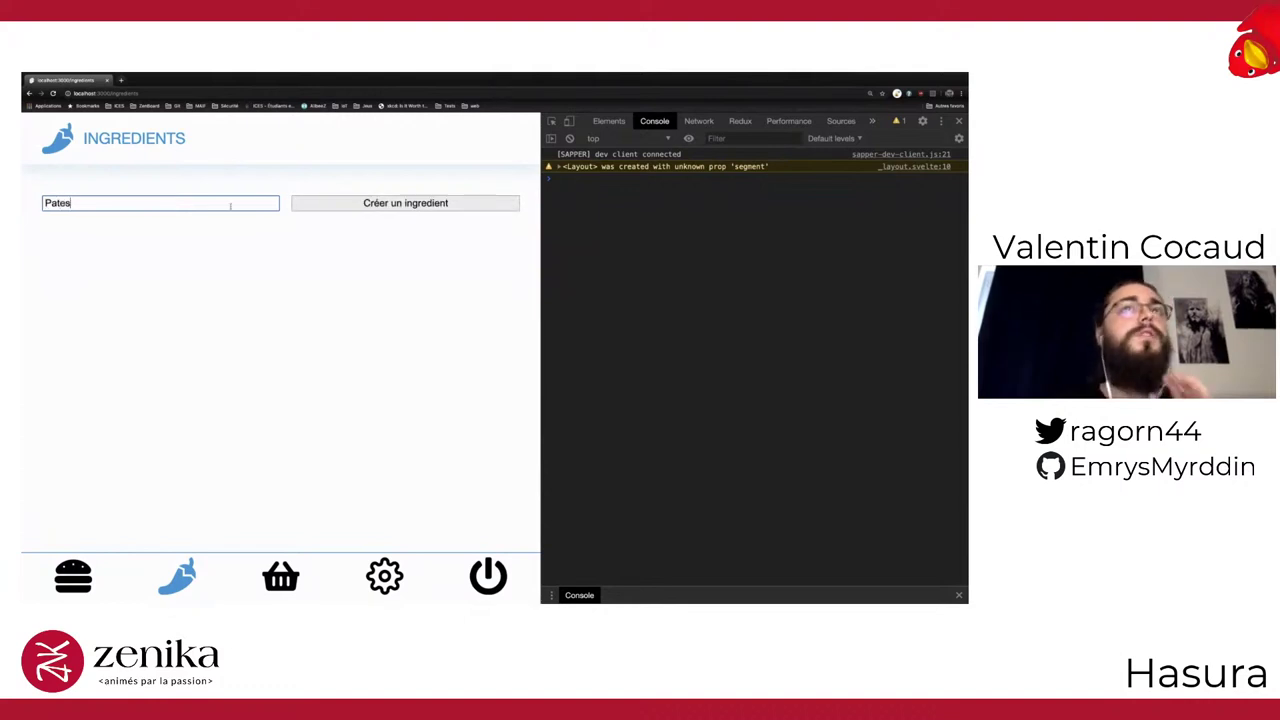
left_click(364, 206)
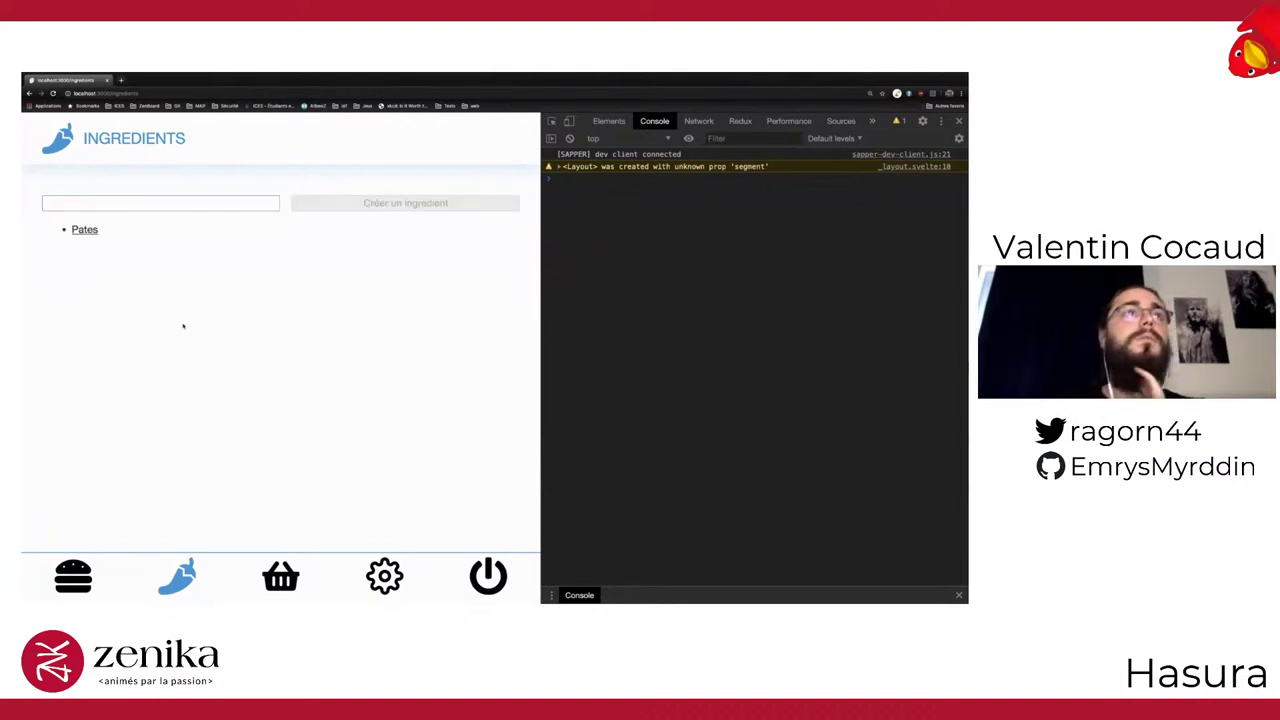
Create the ingredients Tomates and Steak haché, then go to the Recettes page
left_click(131, 202)
type("Tomae")
key("BackSpace")
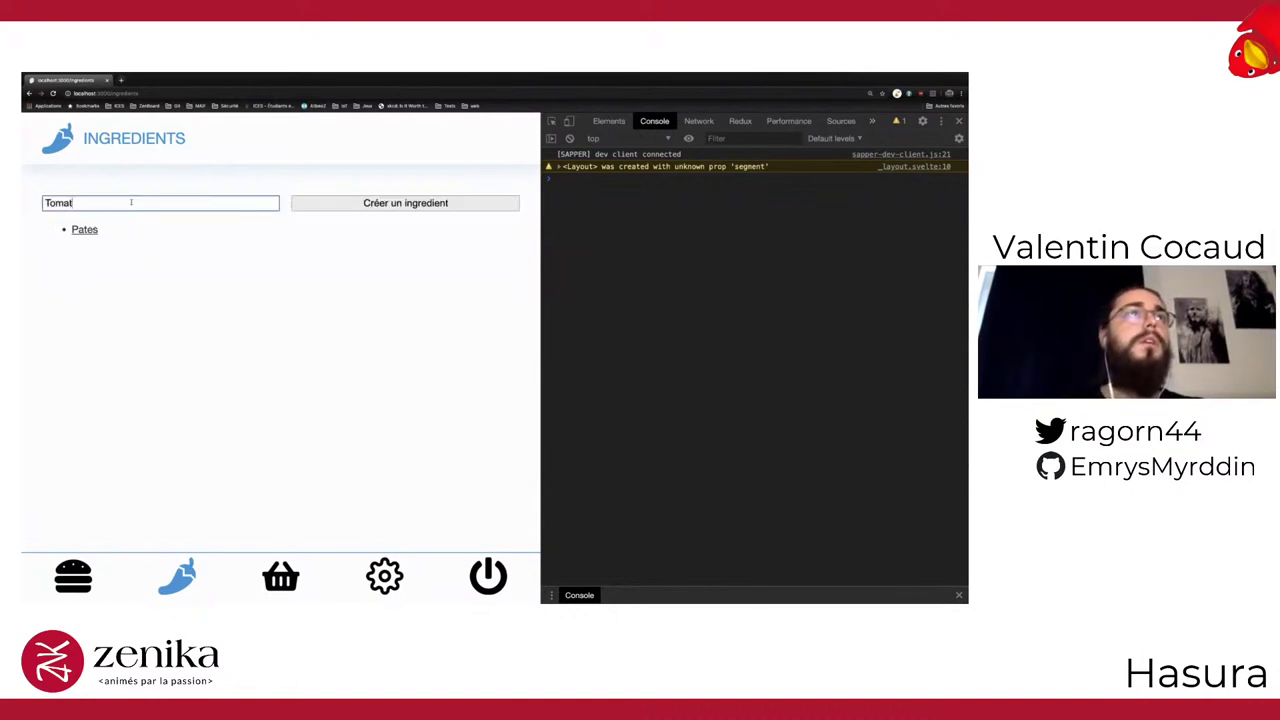
type("tes")
left_click(364, 208)
left_click(148, 205)
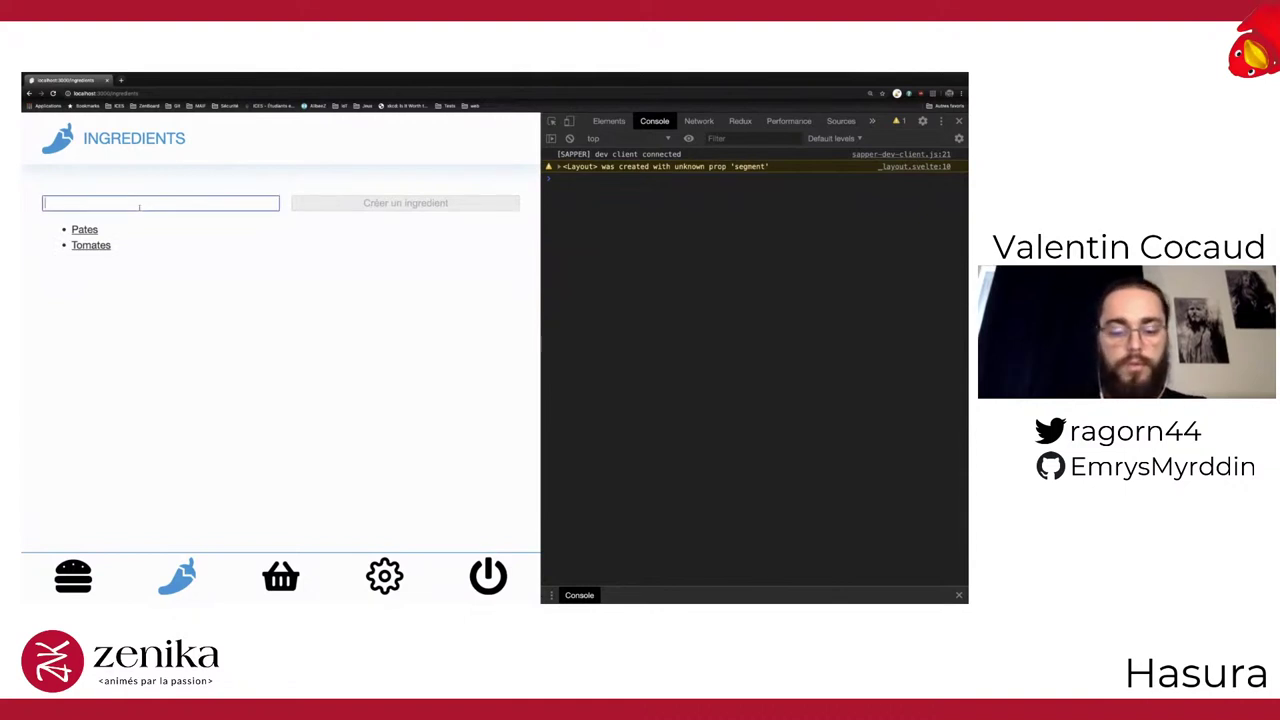
type("S")
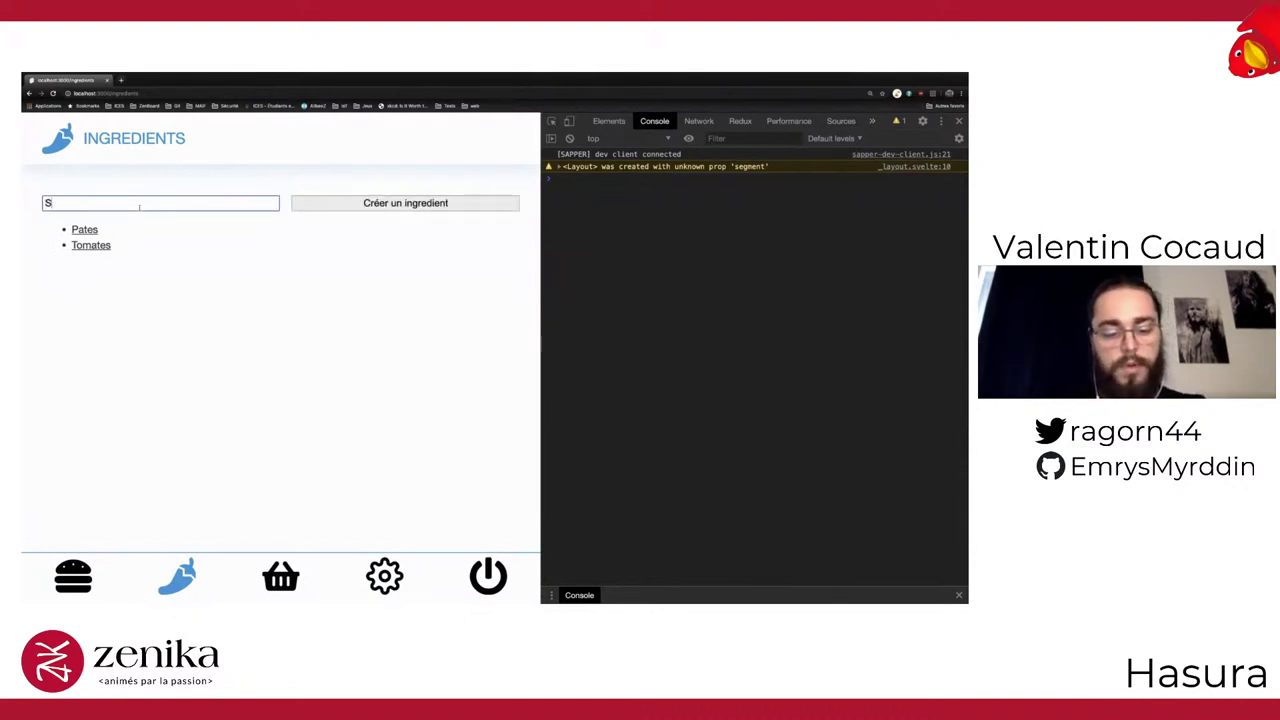
type("teak")
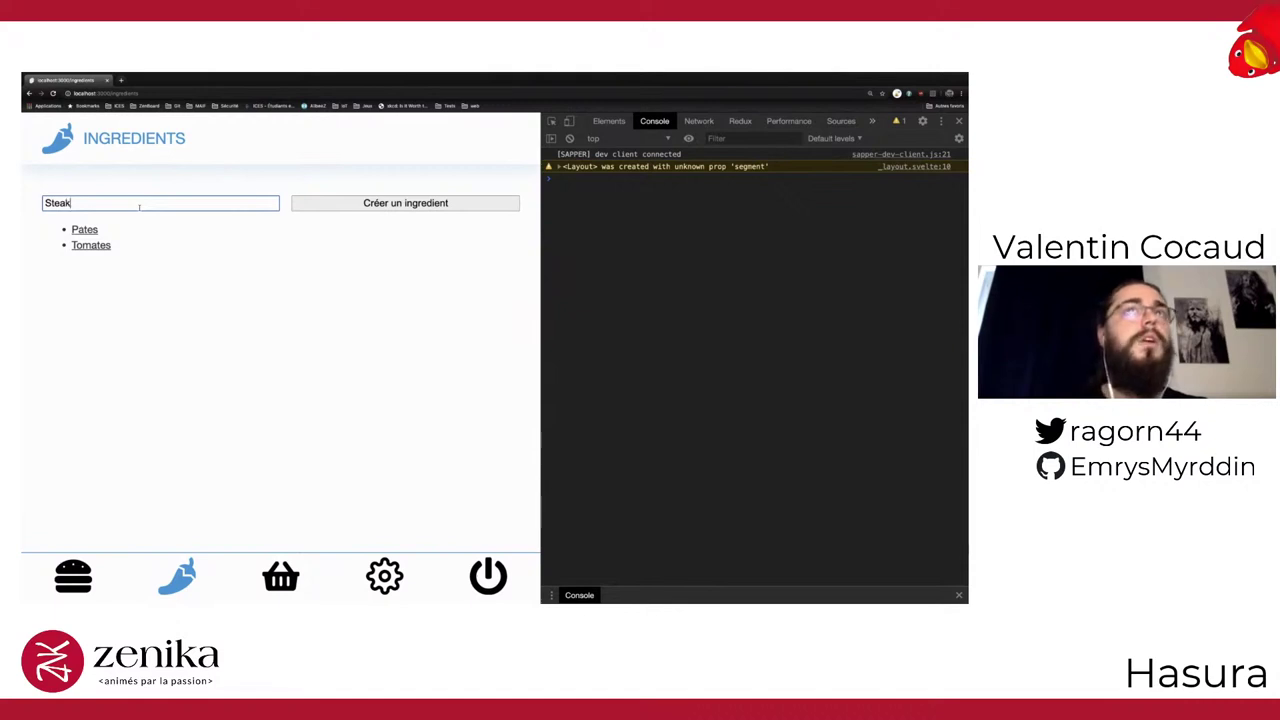
type(" haché")
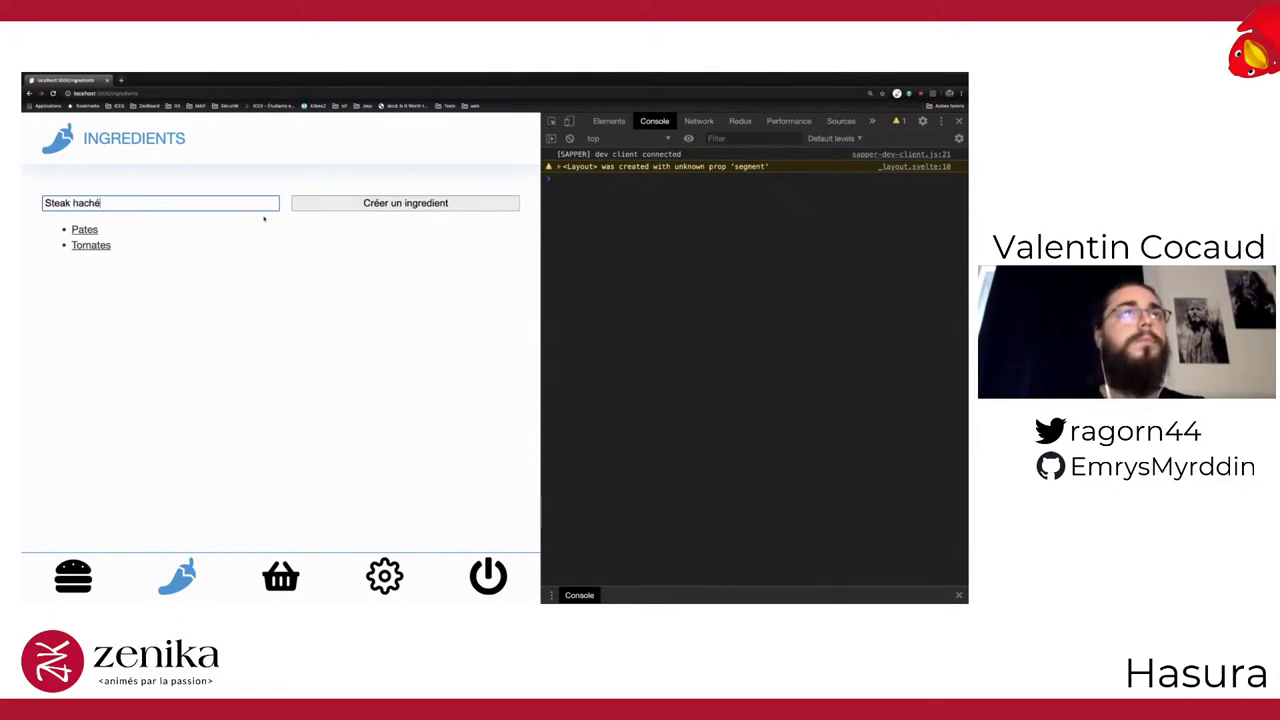
key("Return")
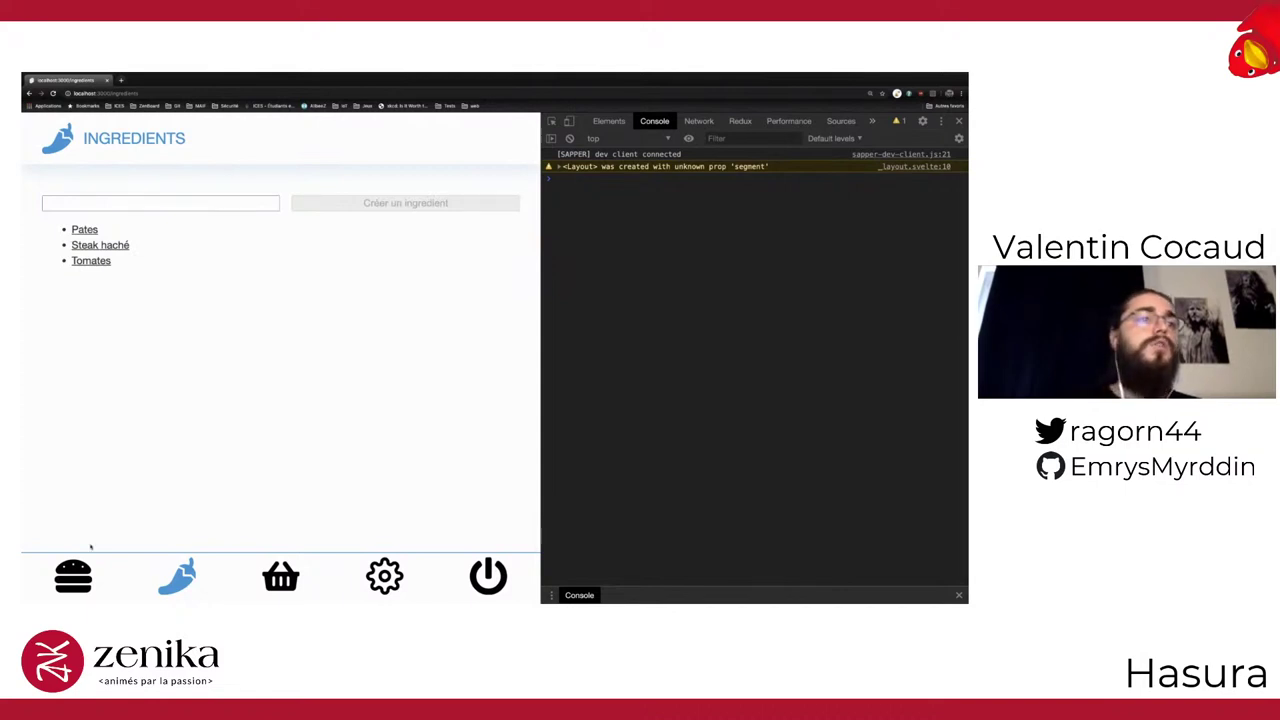
left_click(74, 576)
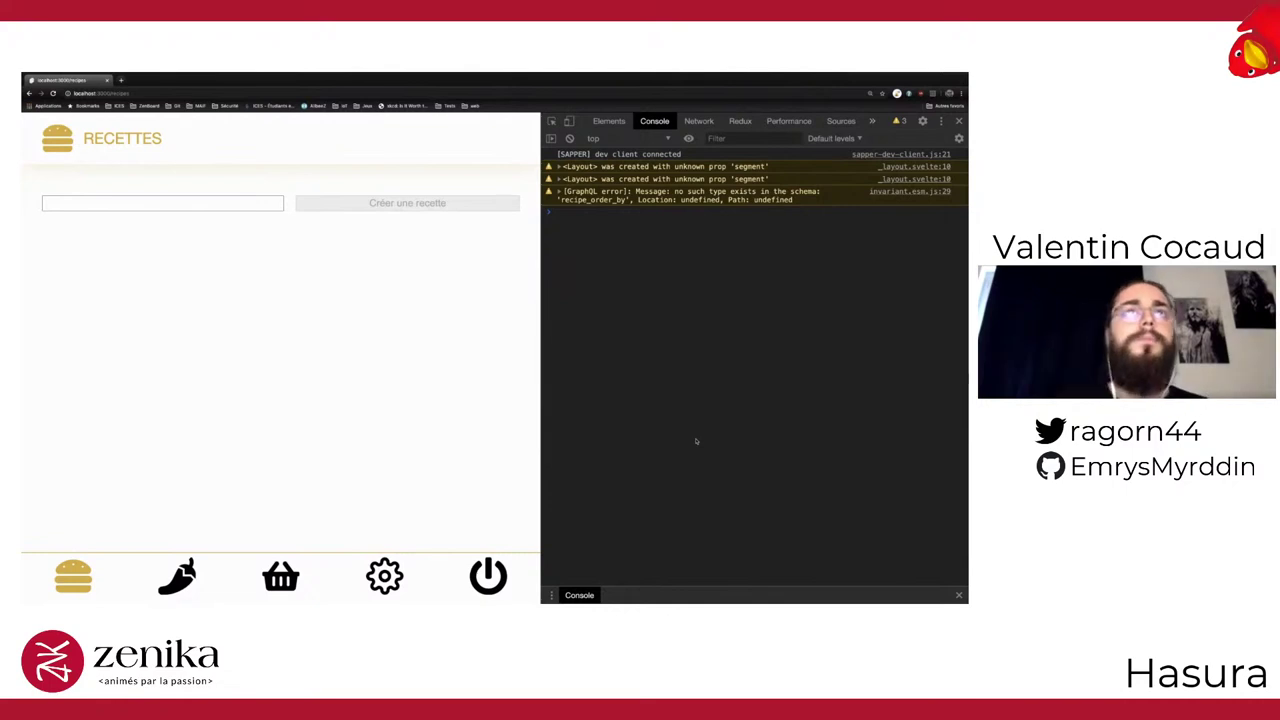
key("ctrl+Left")
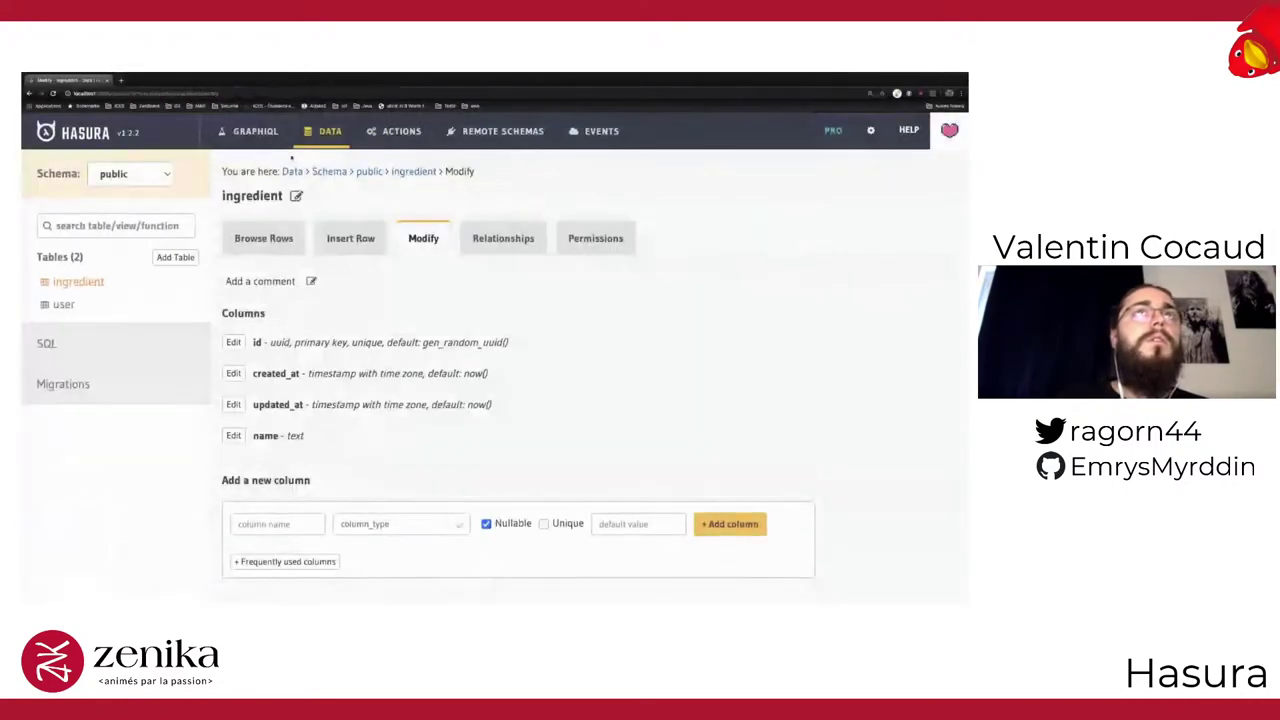
Start a new table named recipe with id, created_at and updated_at preset columns
left_click(325, 131)
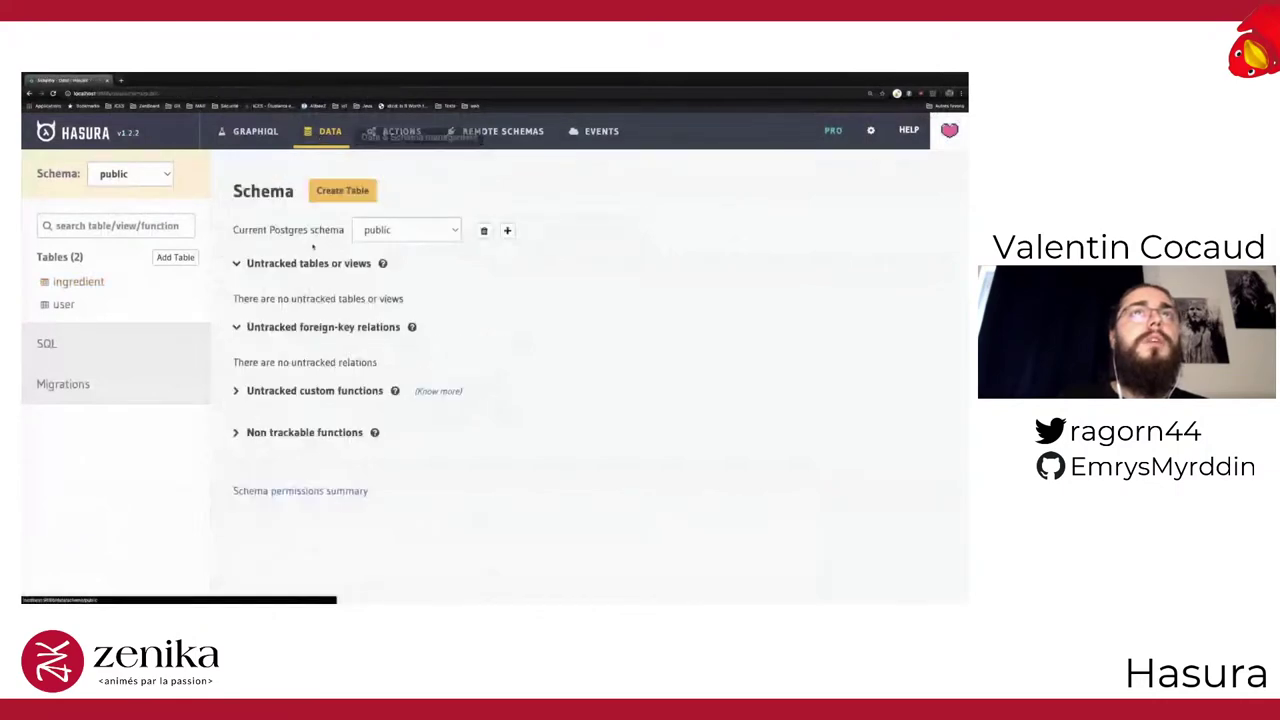
left_click(341, 190)
left_click(299, 254)
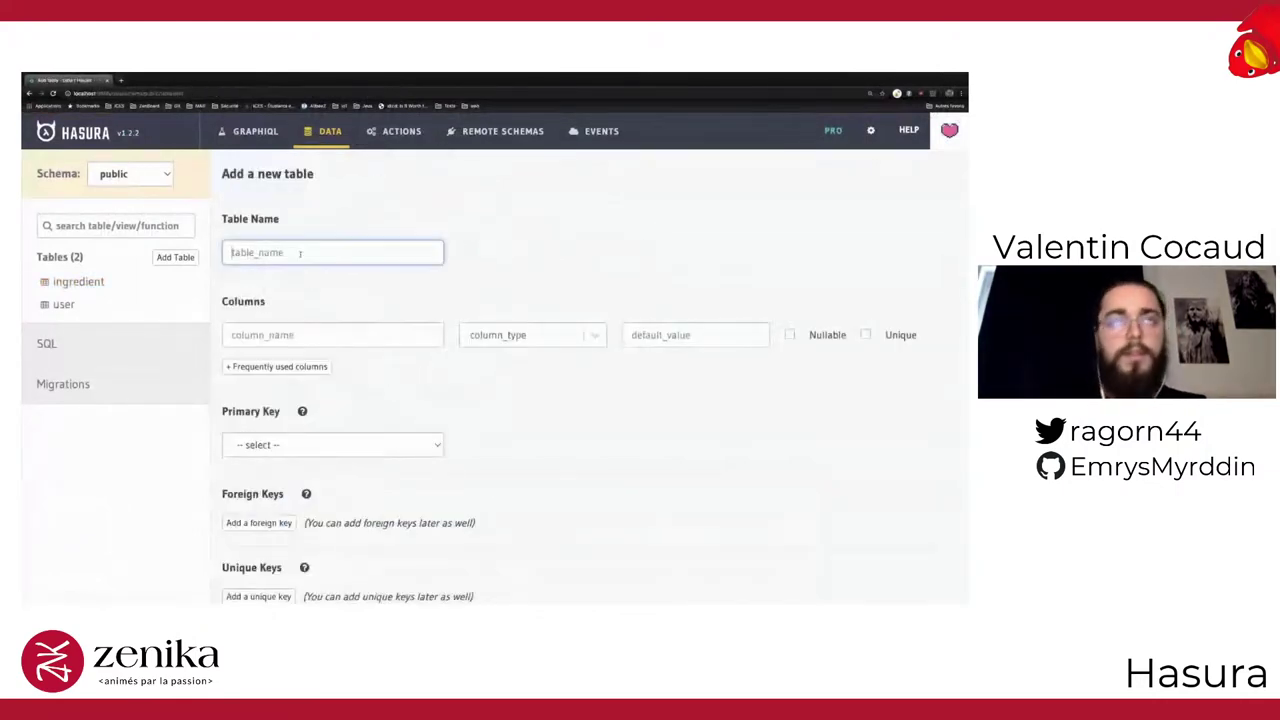
type("recipe")
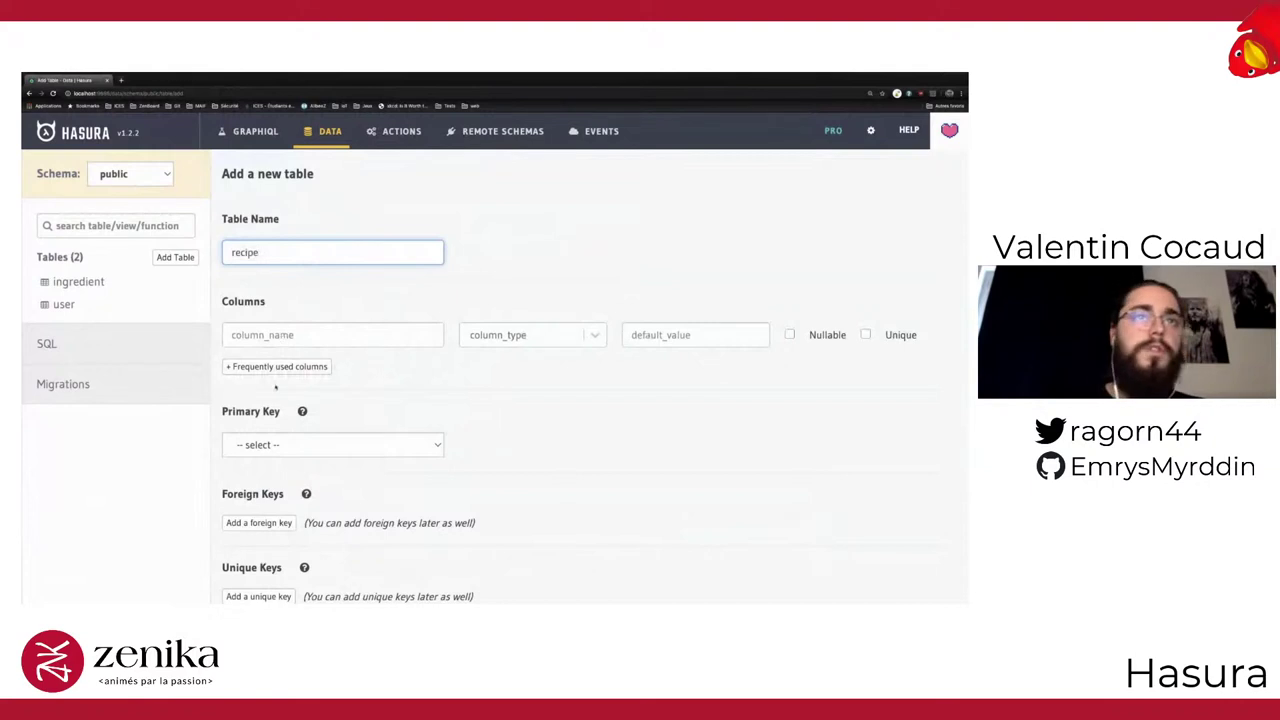
left_click(272, 366)
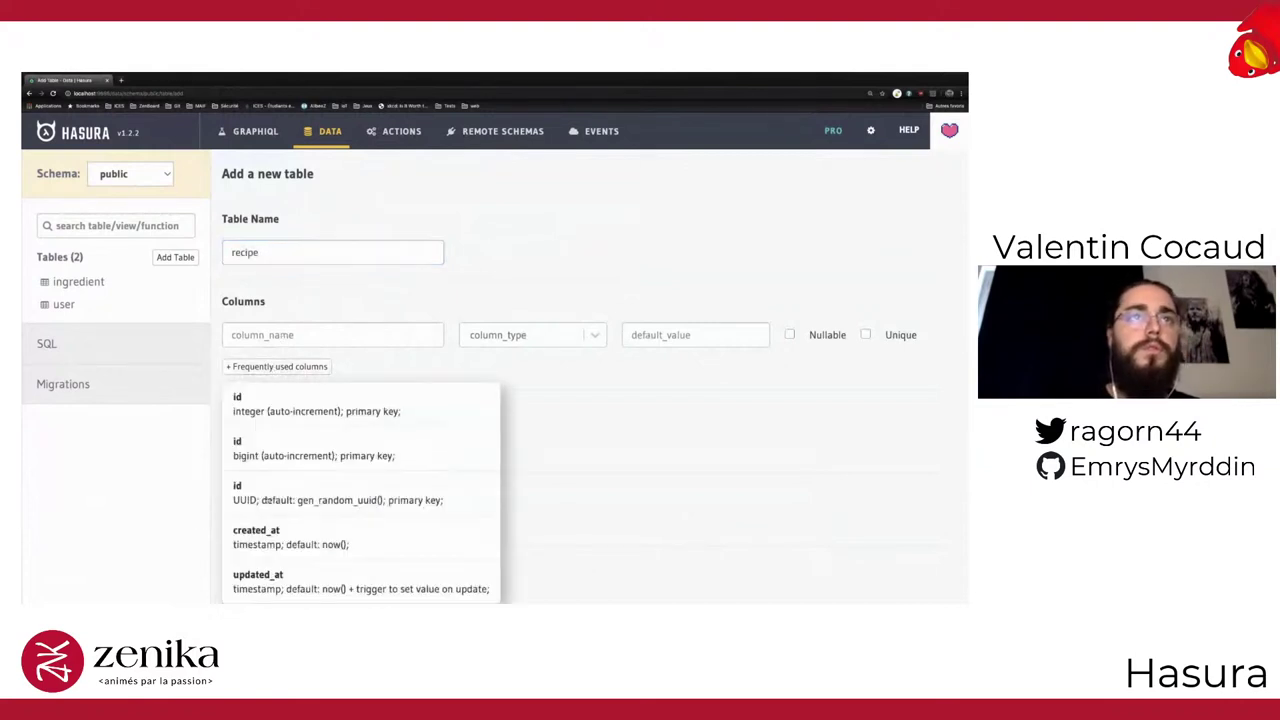
left_click(268, 492)
scroll(268, 492, "down", 1)
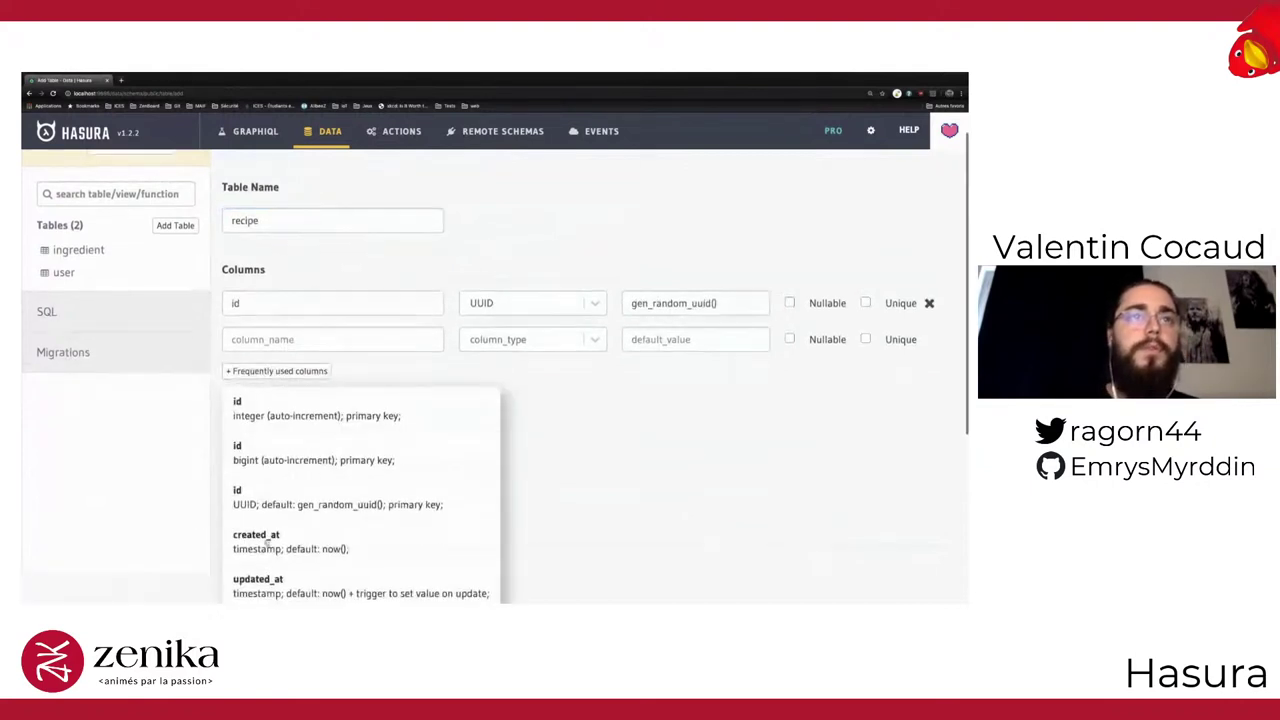
left_click(262, 540)
left_click(272, 406)
scroll(284, 562, "down", 1)
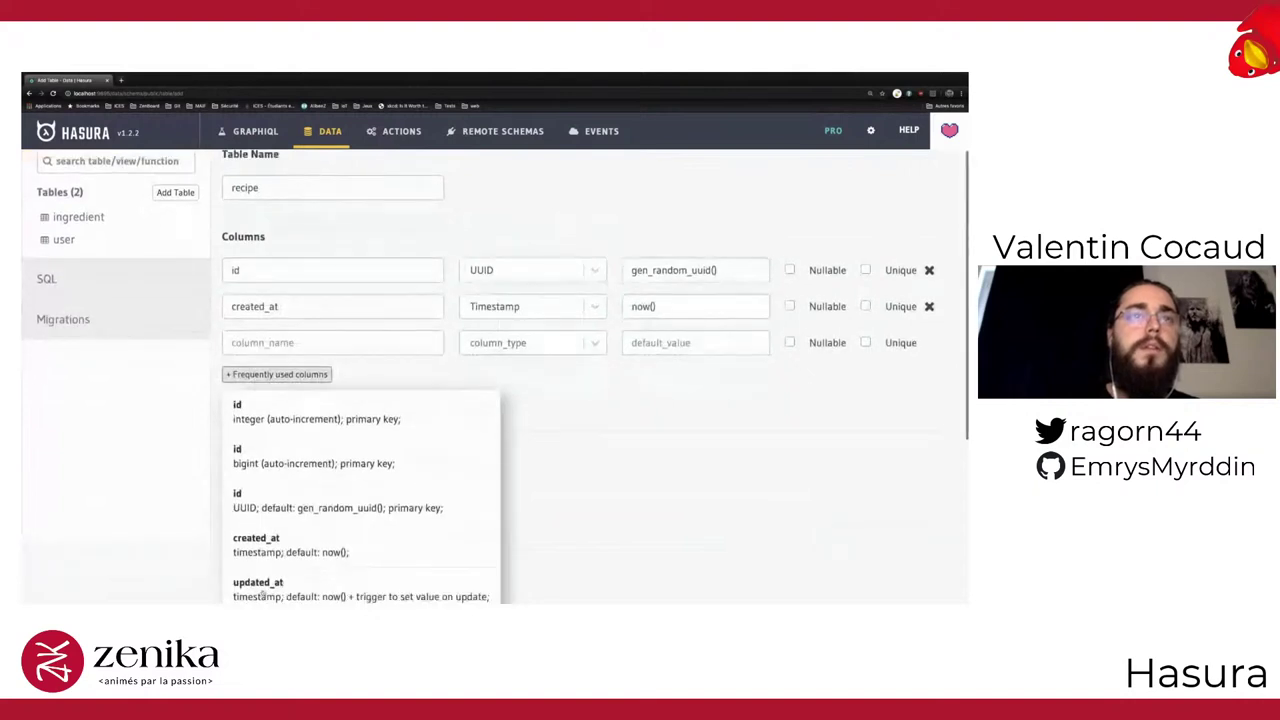
left_click(268, 585)
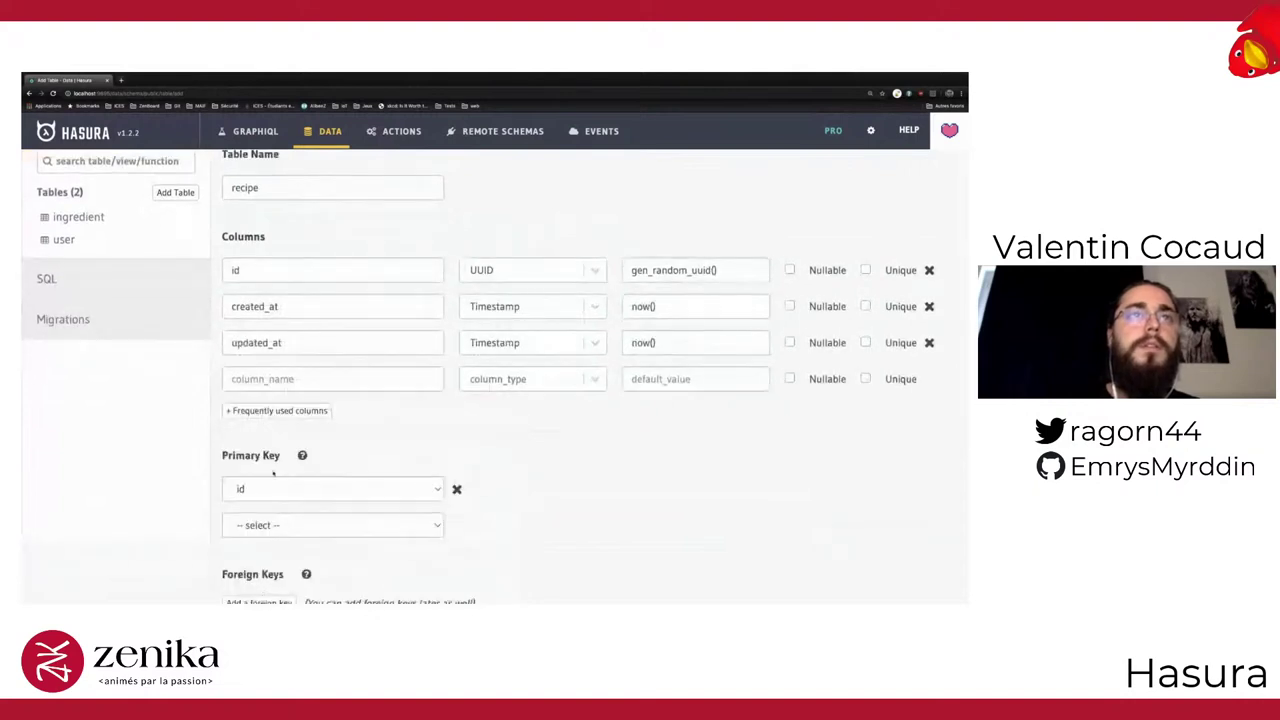
Add Text columns named name and description
left_click(324, 381)
type("name")
left_click(519, 380)
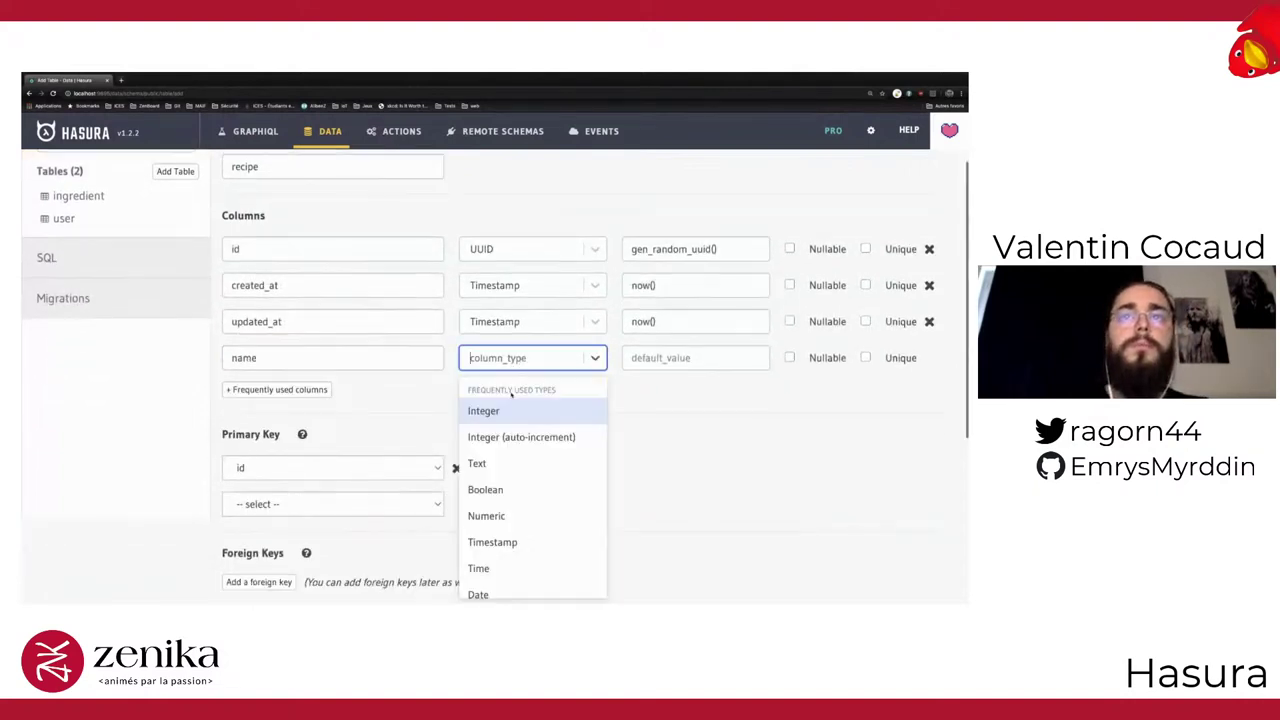
left_click(485, 462)
left_click(288, 394)
type("description")
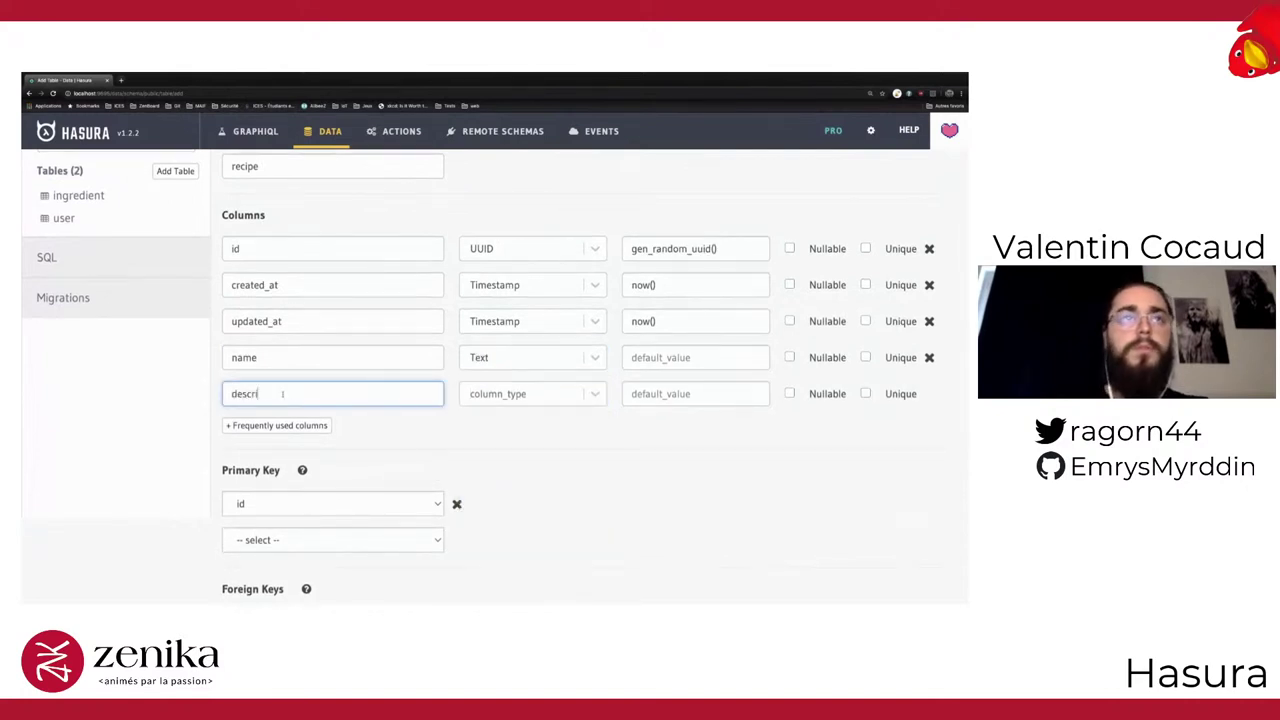
left_click(524, 394)
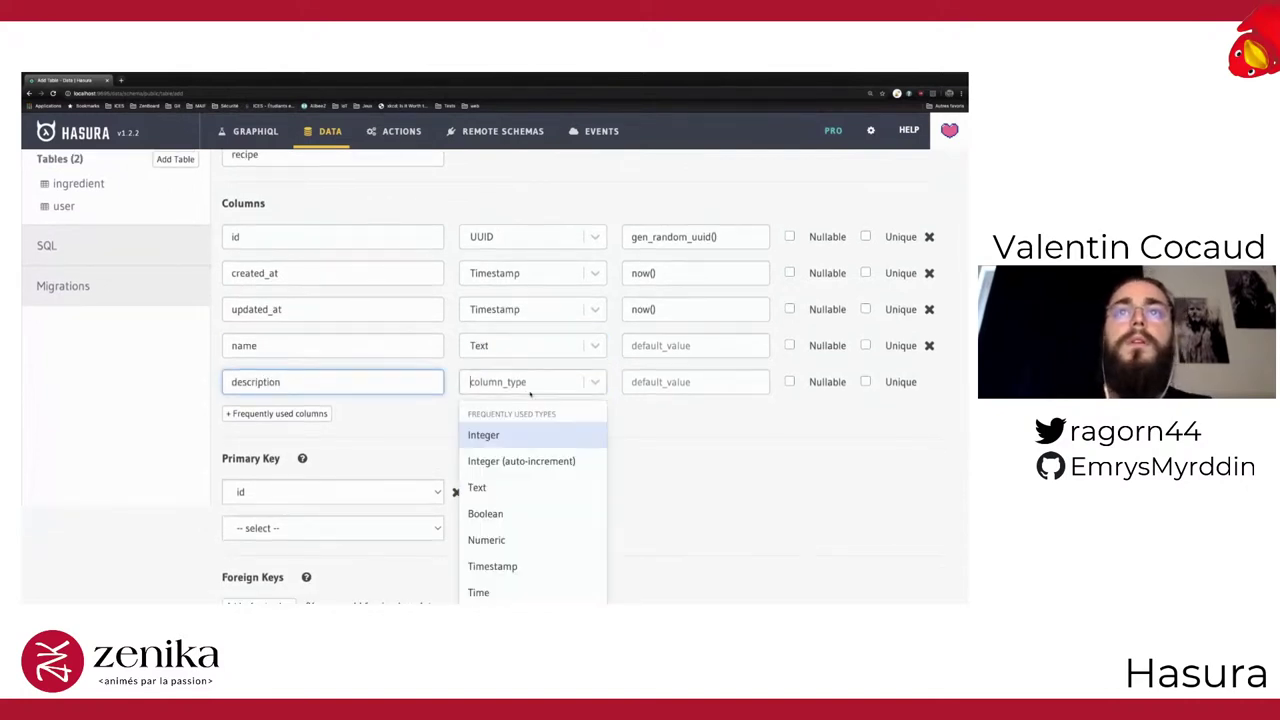
left_click(483, 462)
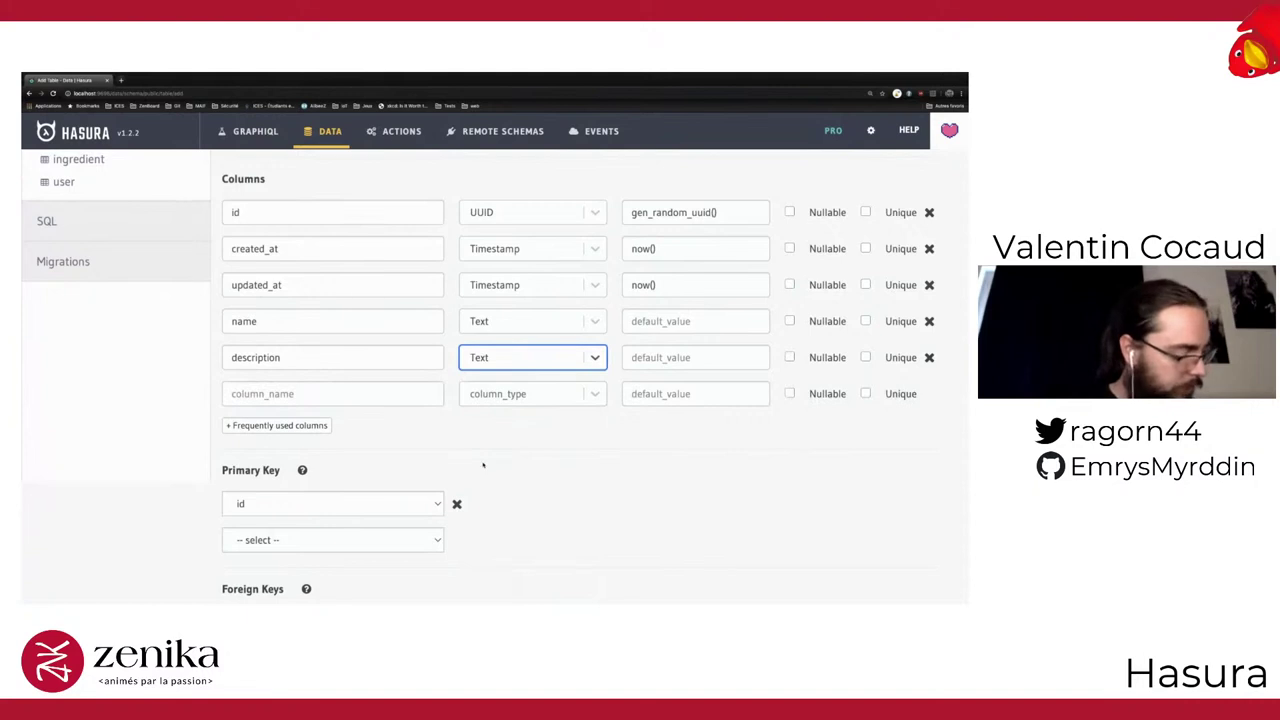
Add a user_id column of type UUID
left_click(293, 394)
type("user_")
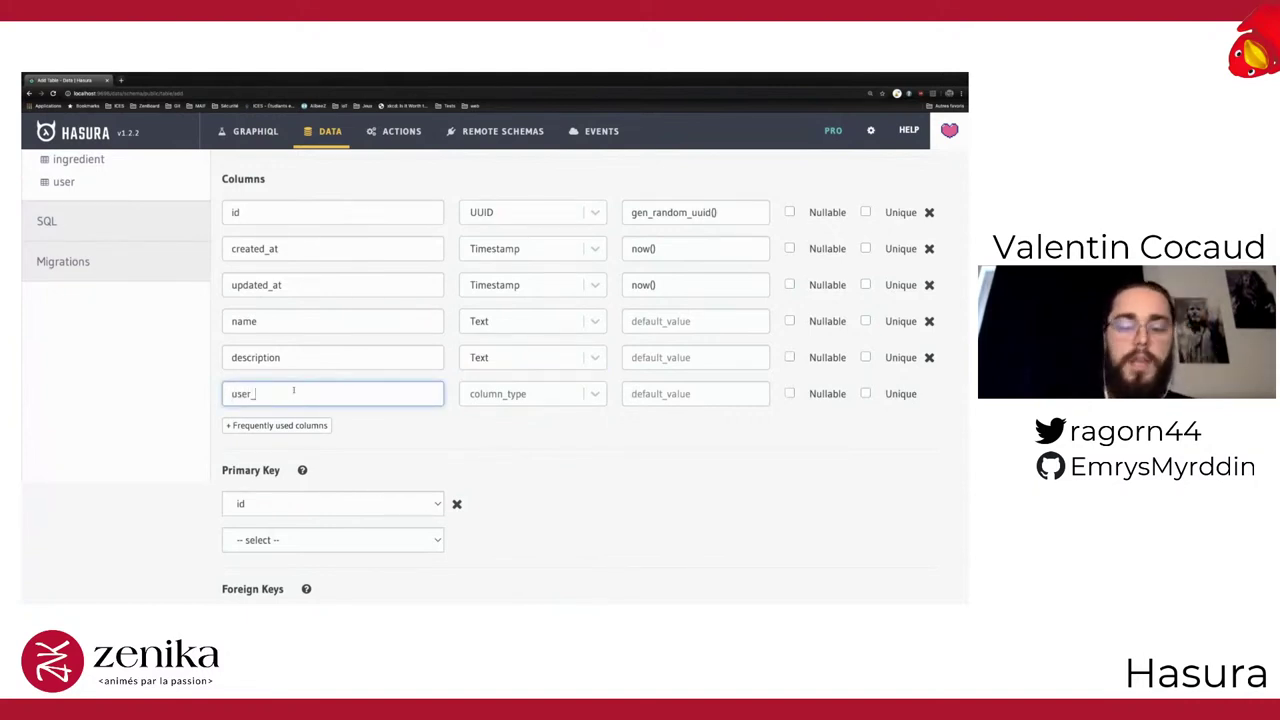
type("id")
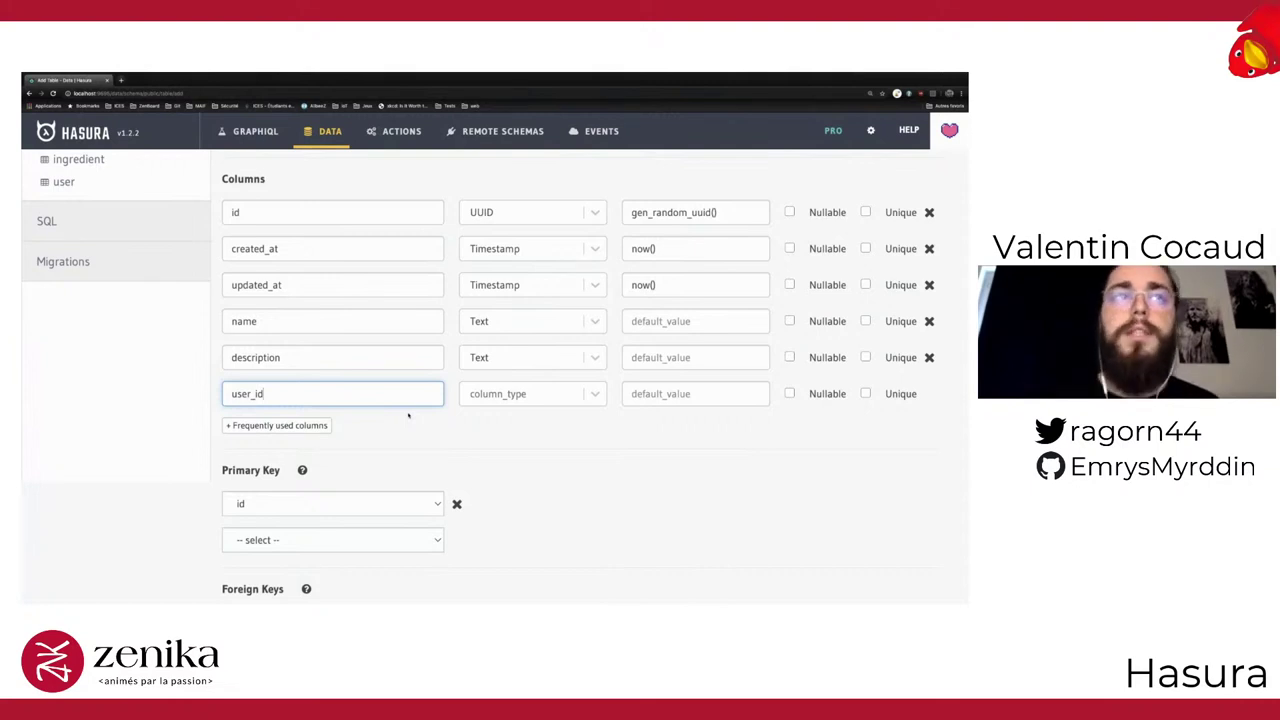
left_click(520, 393)
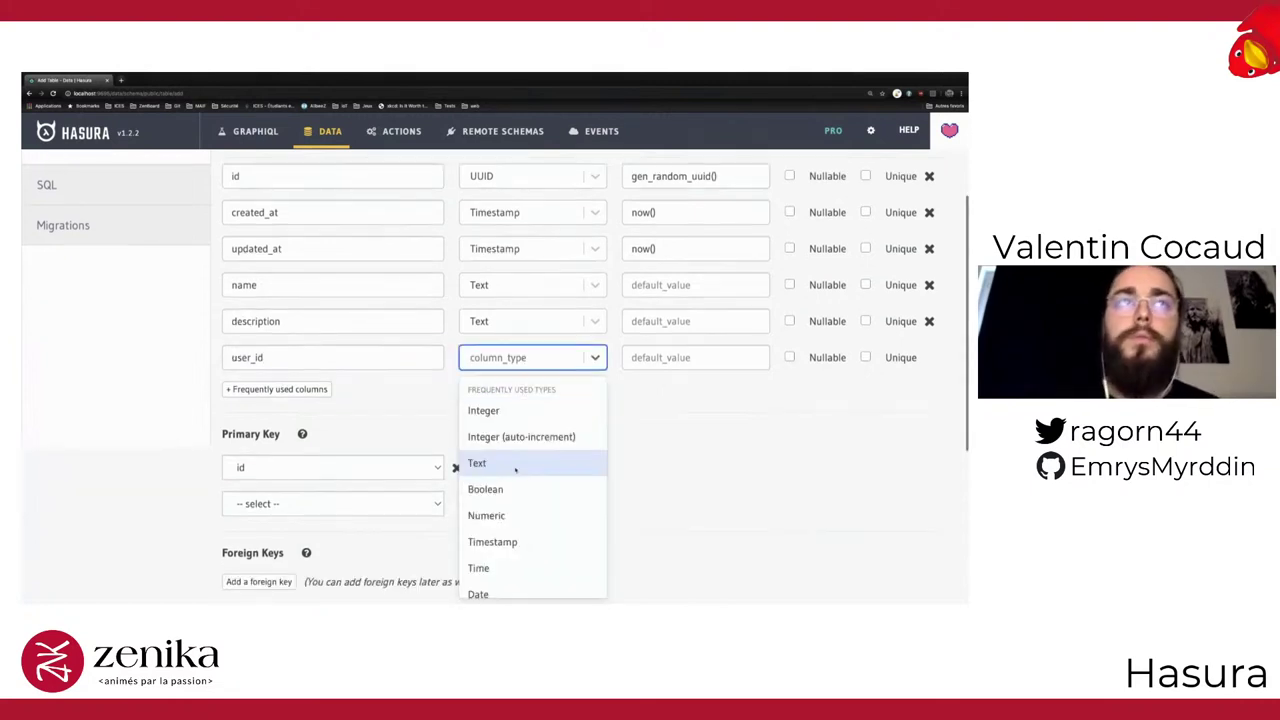
scroll(515, 455, "down", 3)
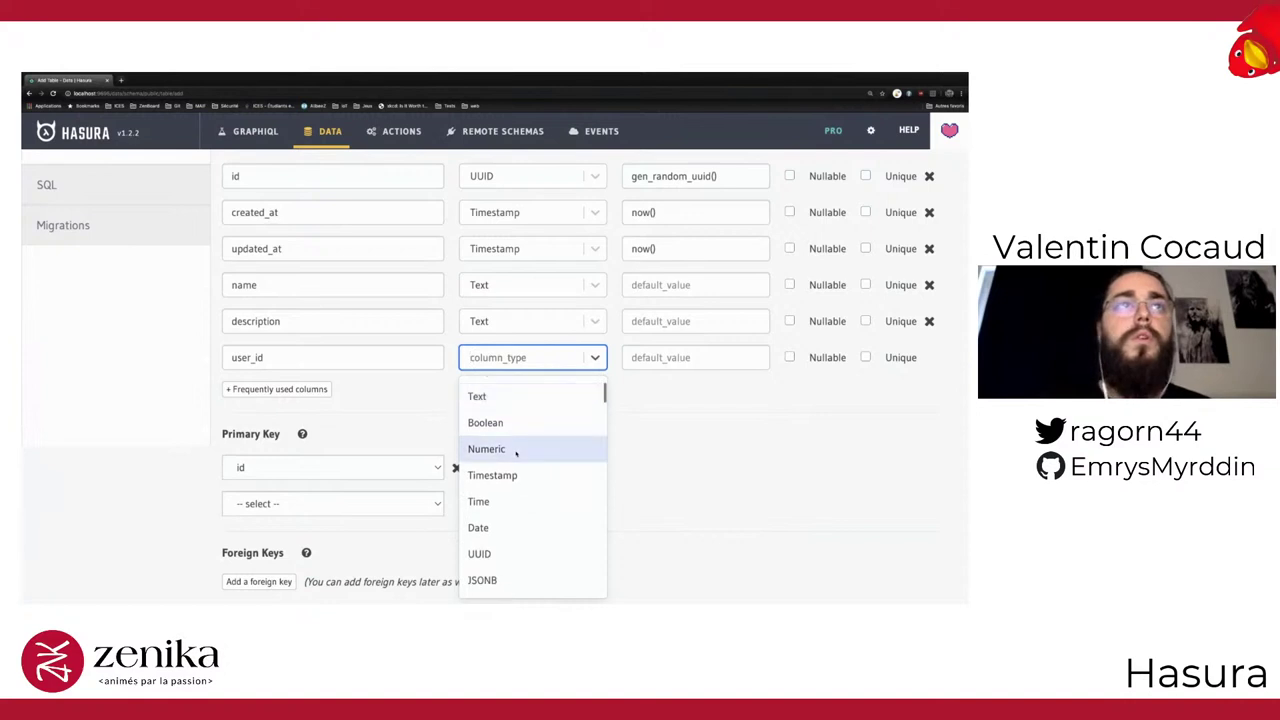
left_click(480, 541)
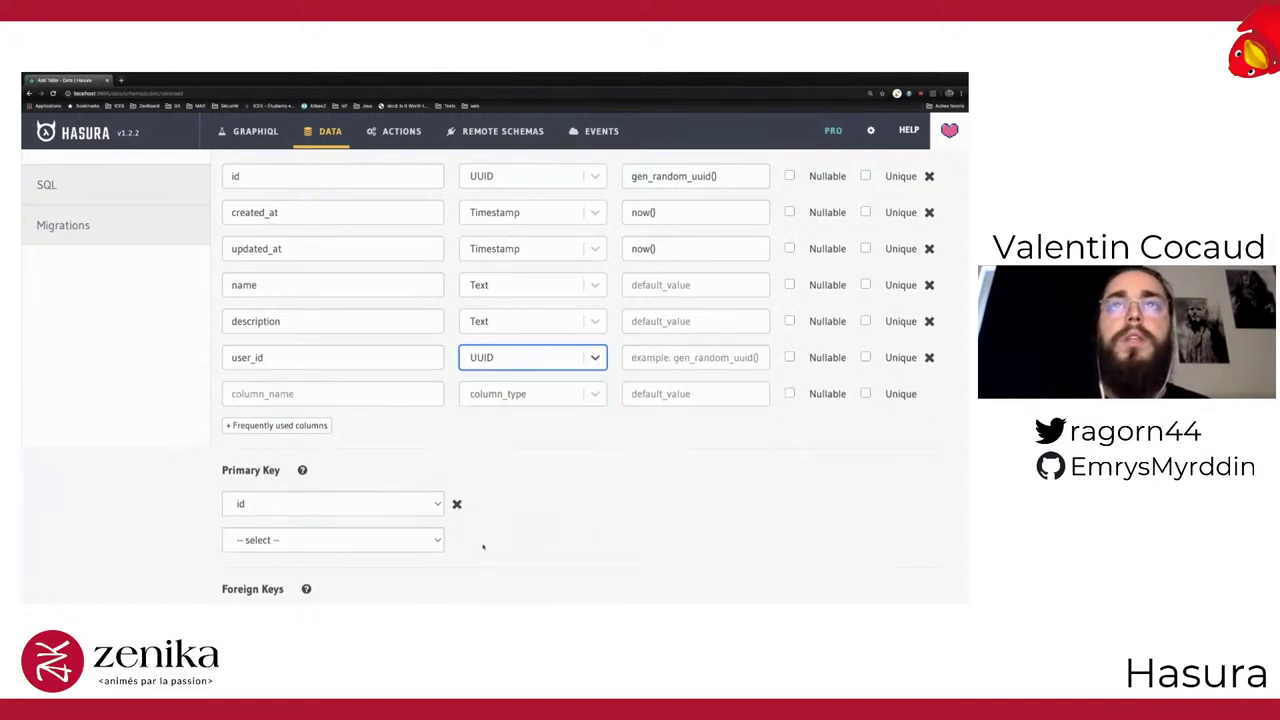
scroll(617, 461, "down", 3)
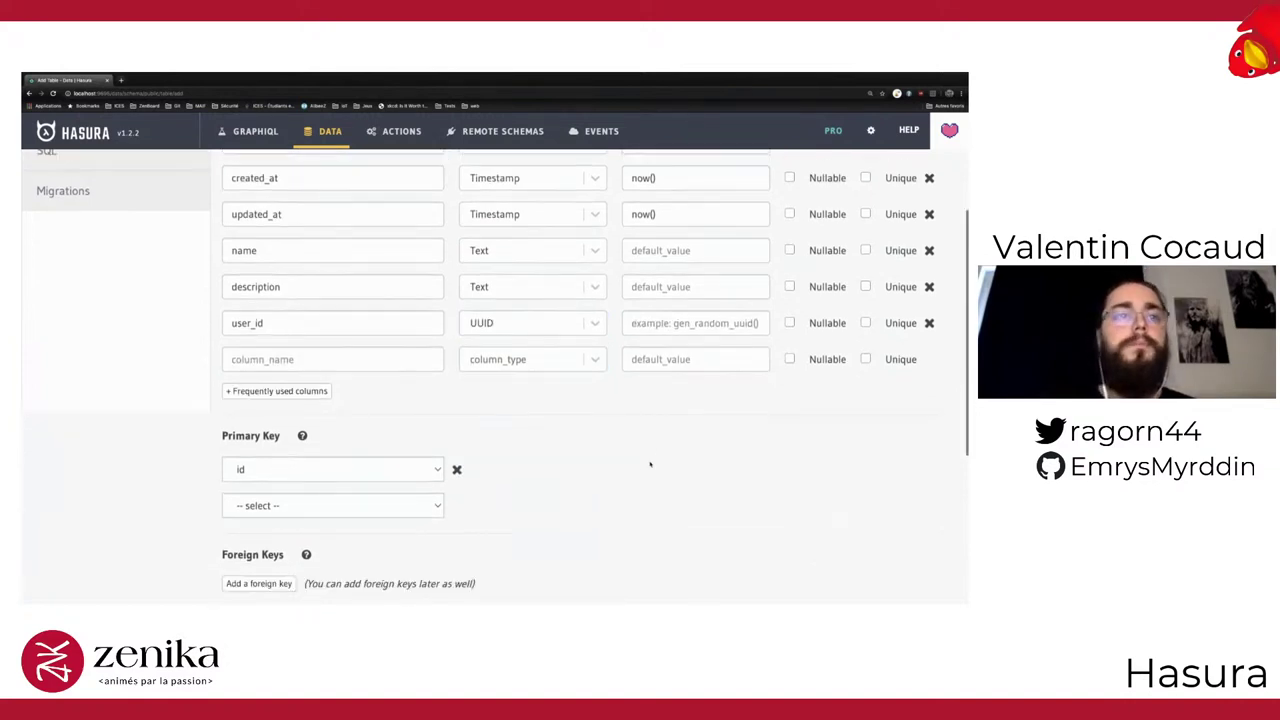
scroll(650, 464, "up", 2)
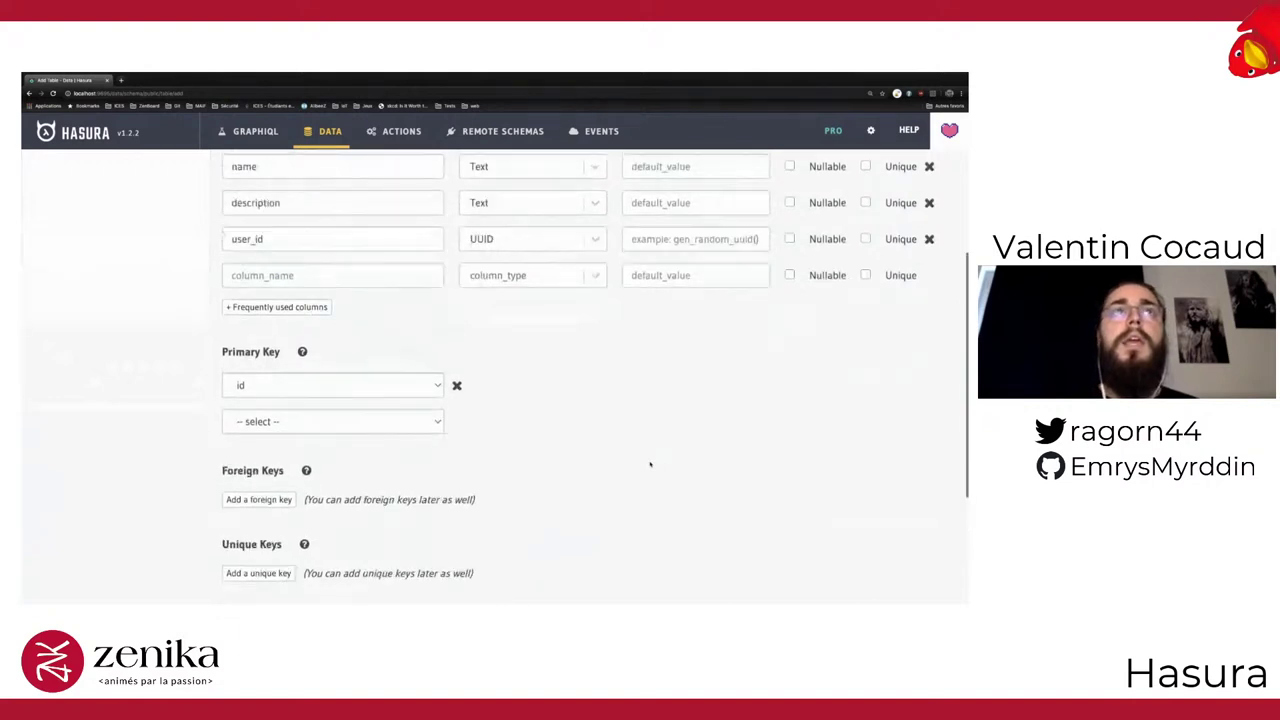
scroll(270, 380, "down", 1)
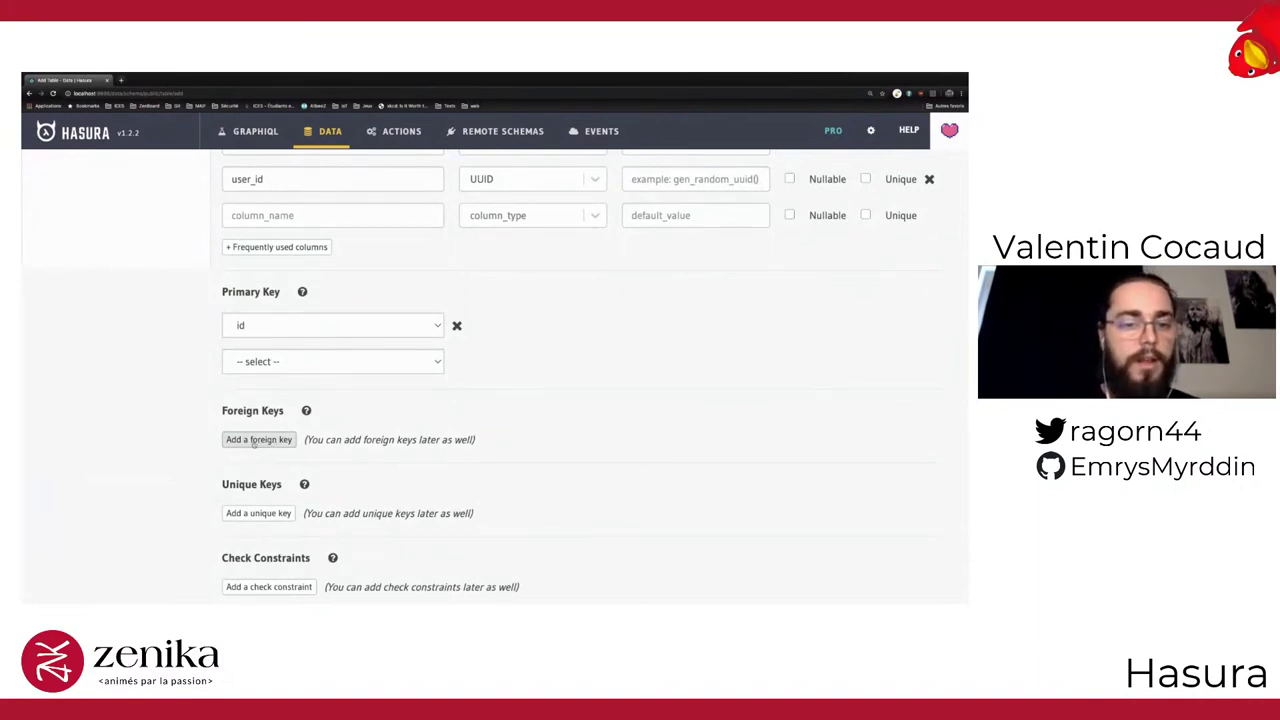
Add a foreign key from recipe.user_id referencing the user table's id
left_click(255, 442)
scroll(337, 475, "down", 2)
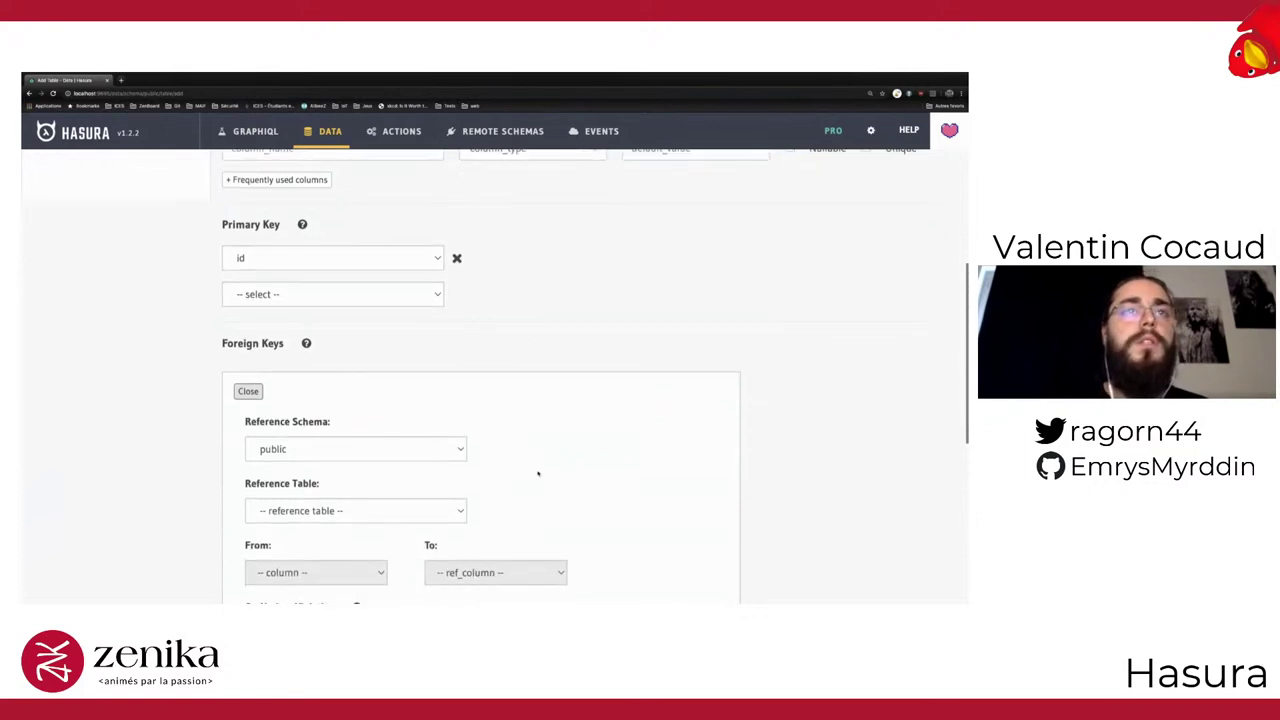
scroll(538, 473, "down", 5)
left_click(314, 349)
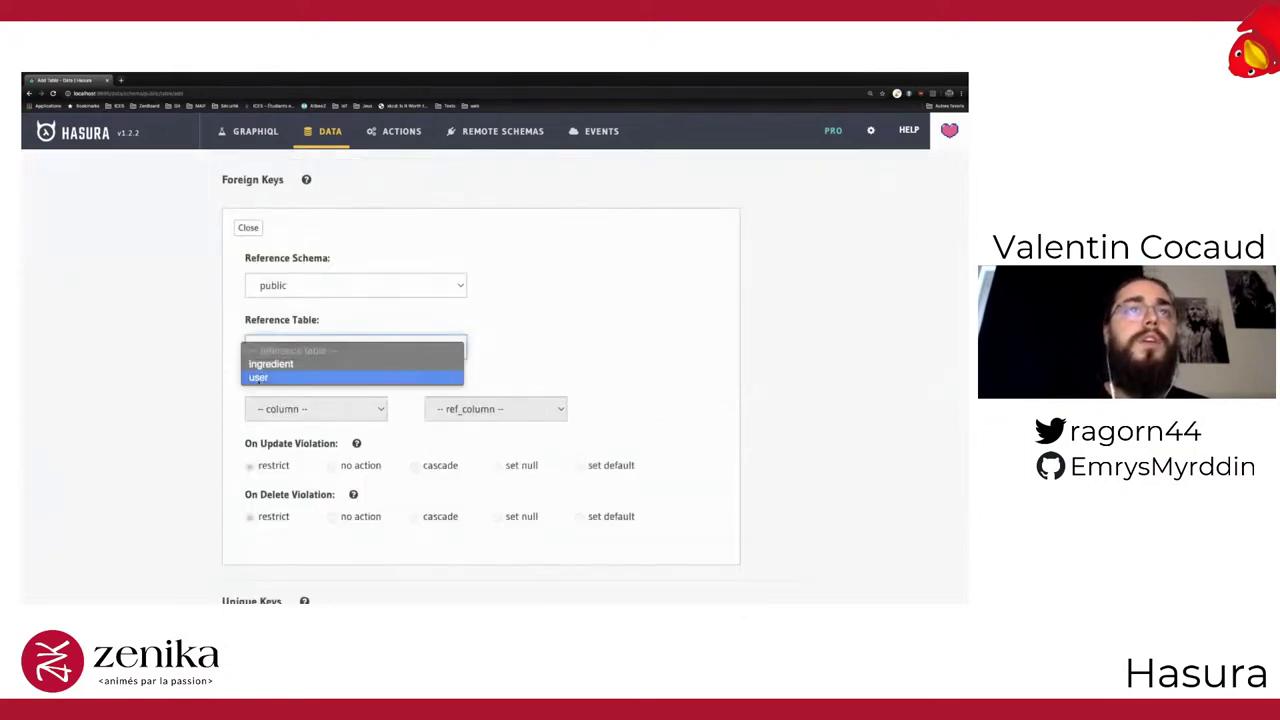
left_click(259, 377)
left_click(319, 410)
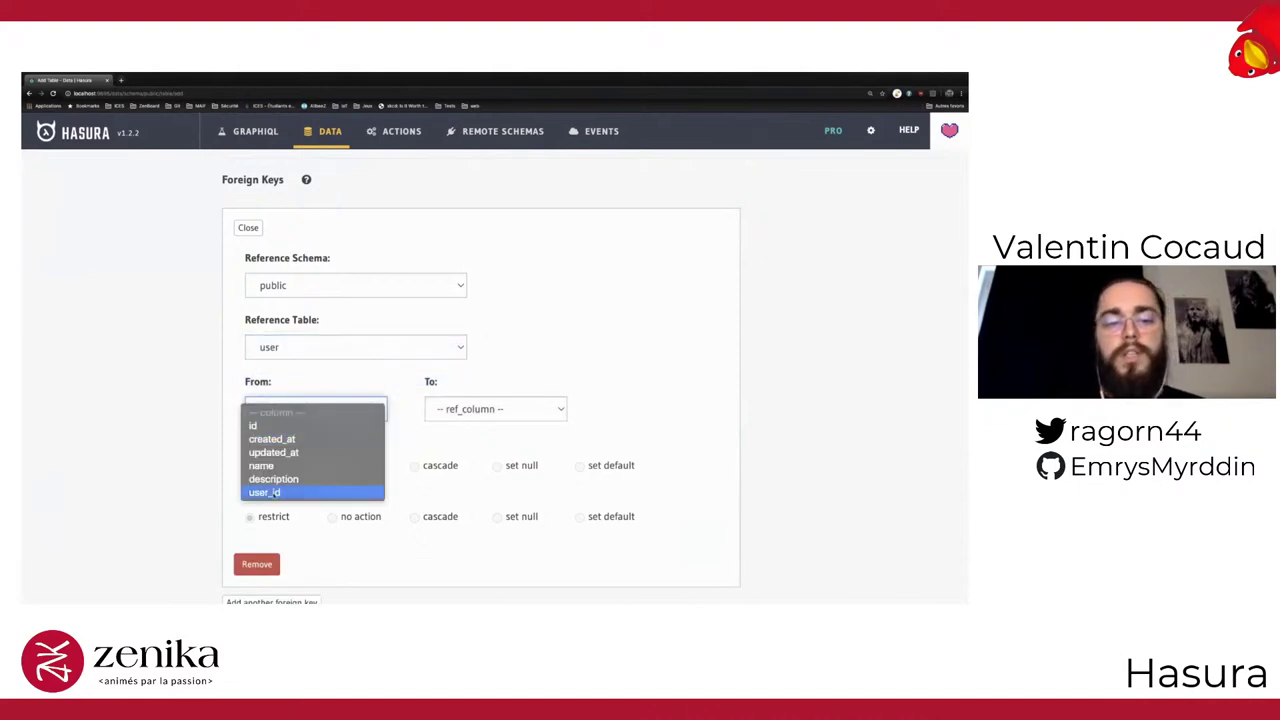
left_click(265, 492)
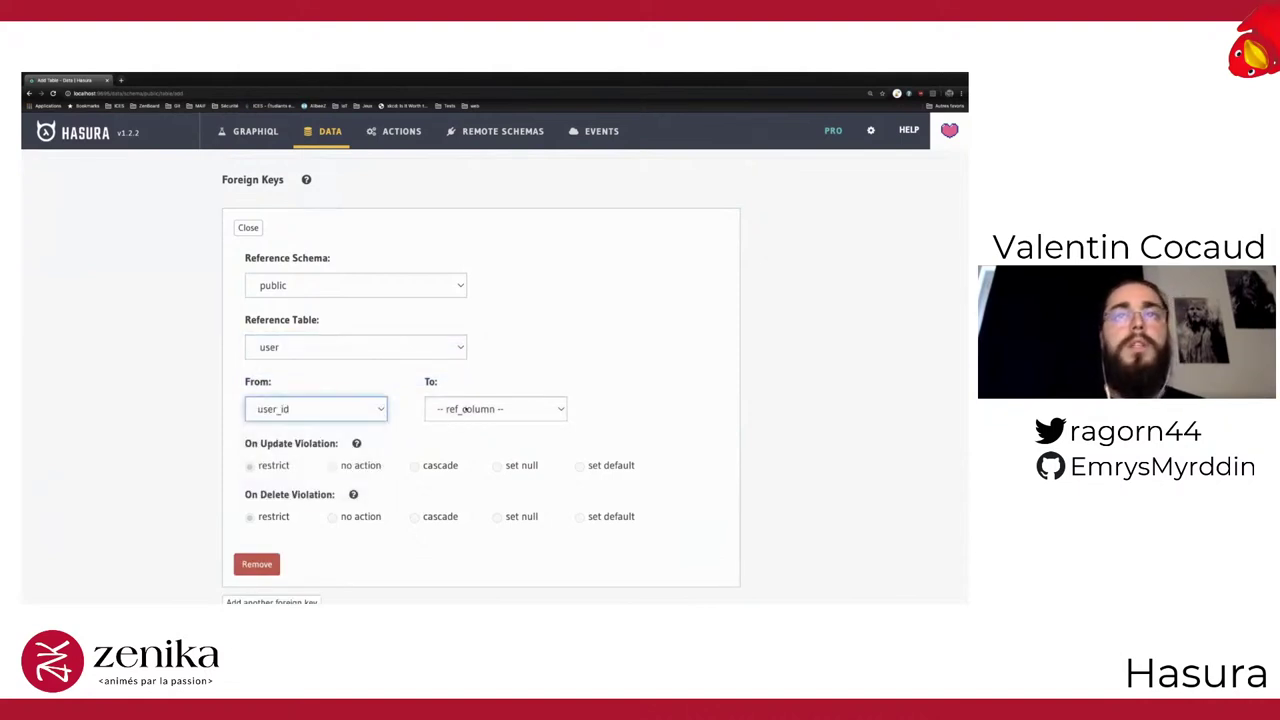
left_click(495, 409)
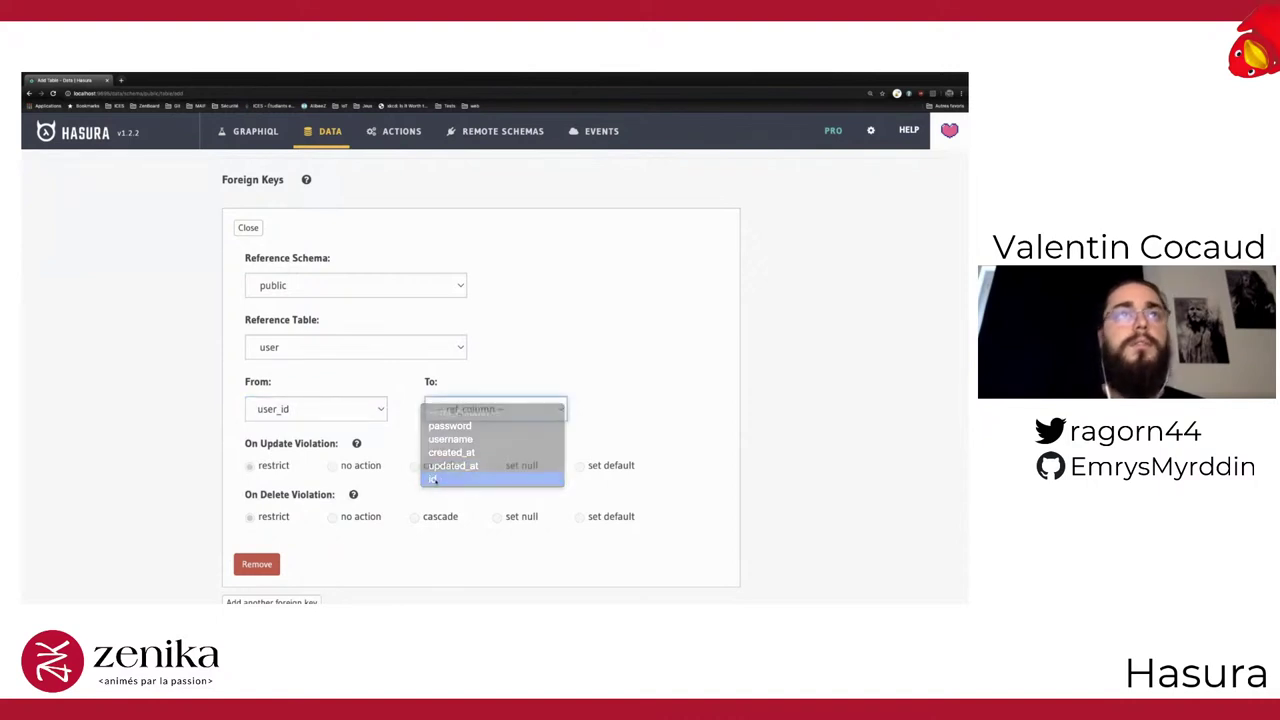
left_click(433, 480)
Set the key to cascade on update and delete, save it, and create the recipe table
scroll(339, 475, "down", 1)
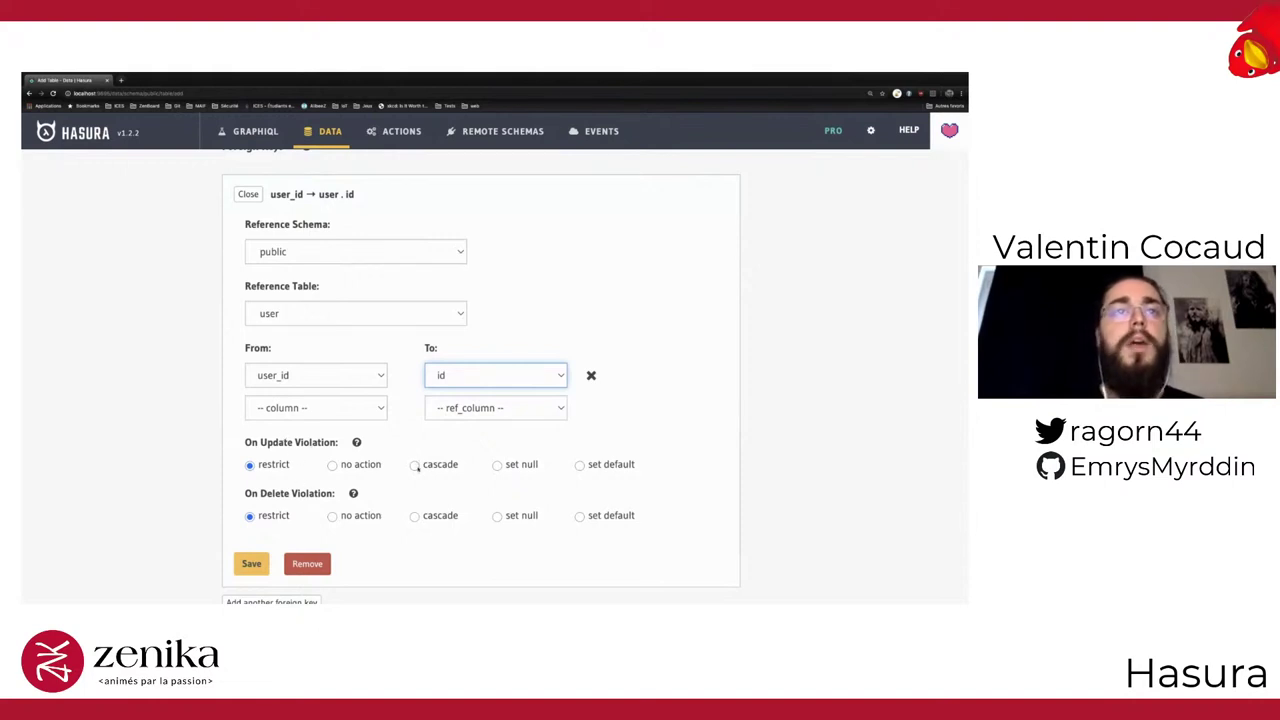
left_click(415, 465)
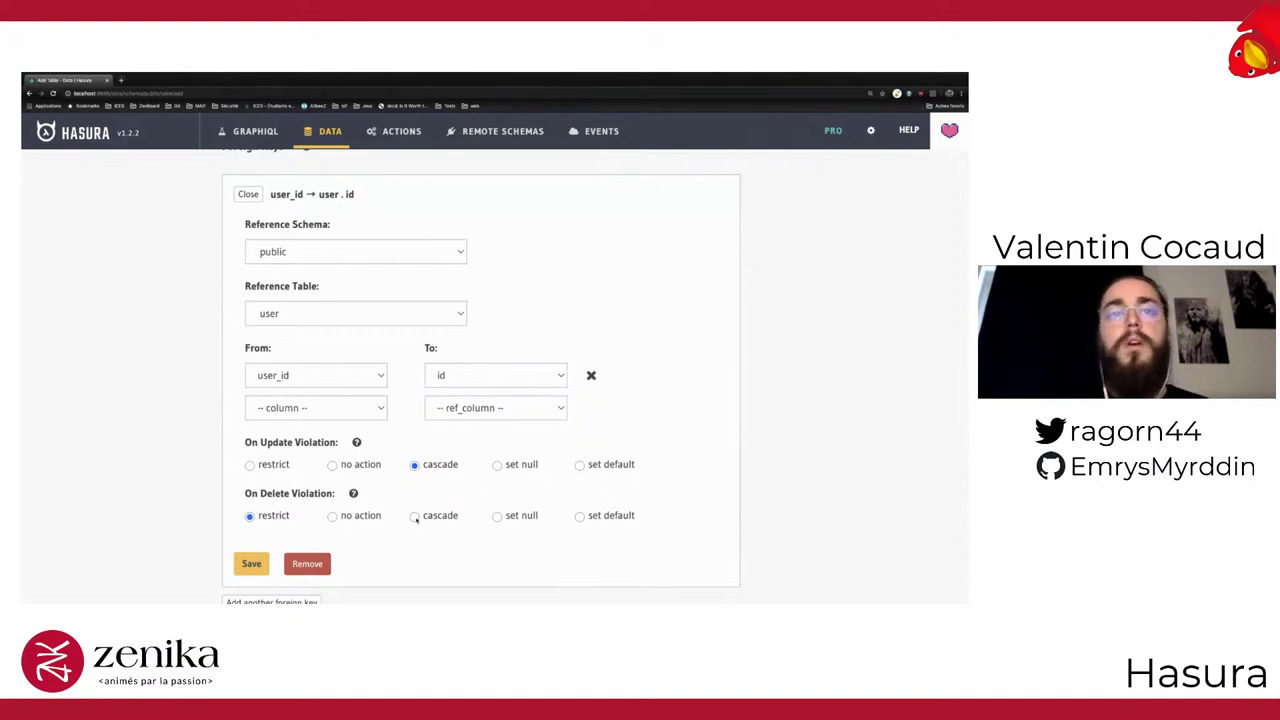
left_click(415, 517)
scroll(384, 535, "down", 1)
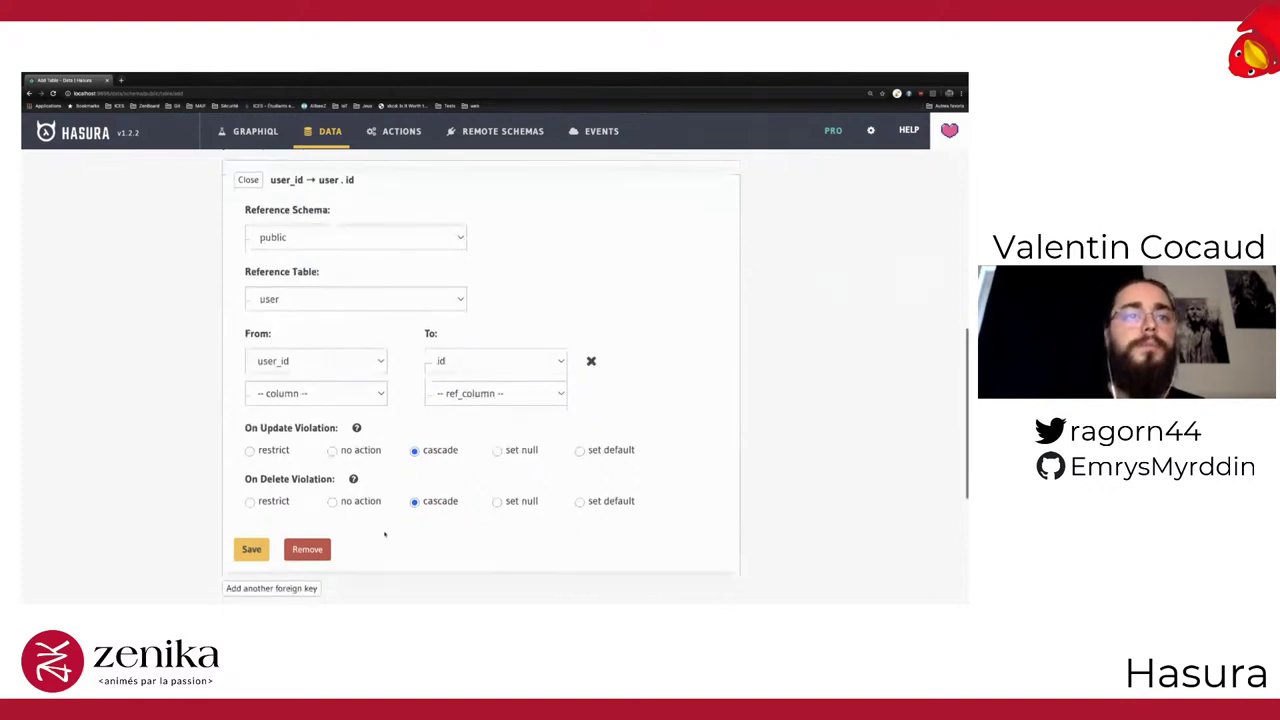
scroll(384, 535, "down", 2)
left_click(250, 514)
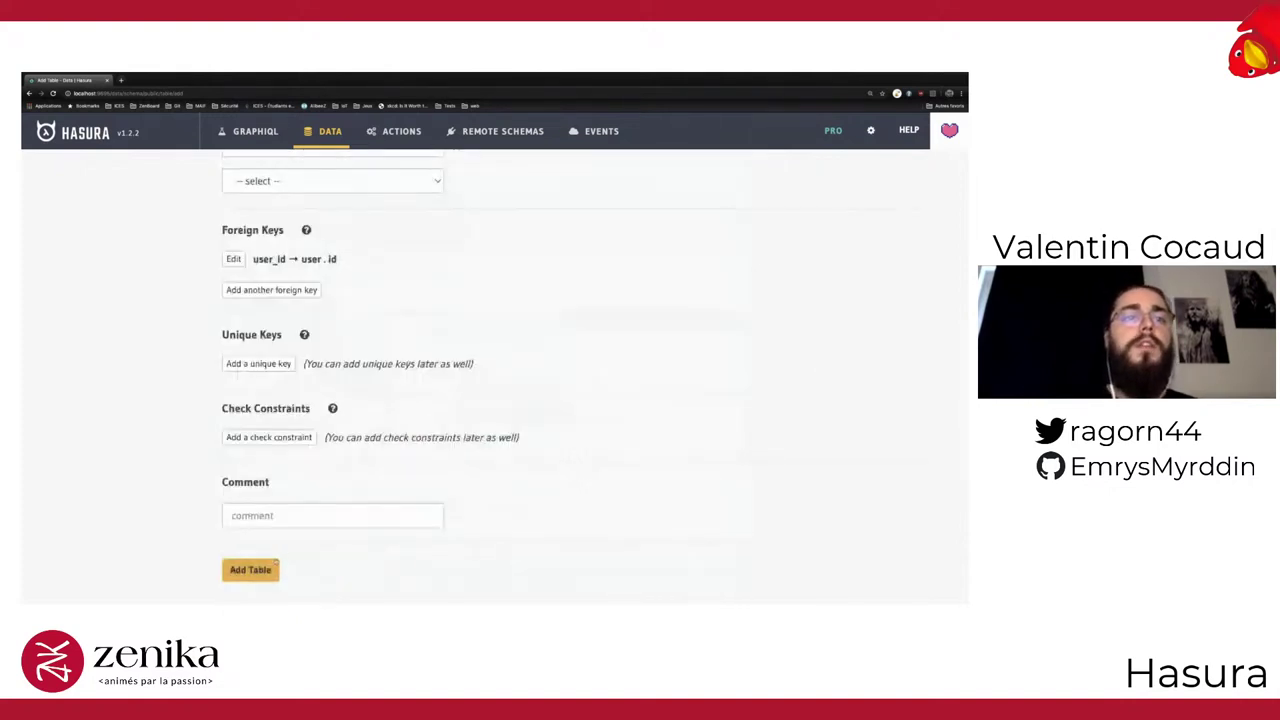
left_click(250, 569)
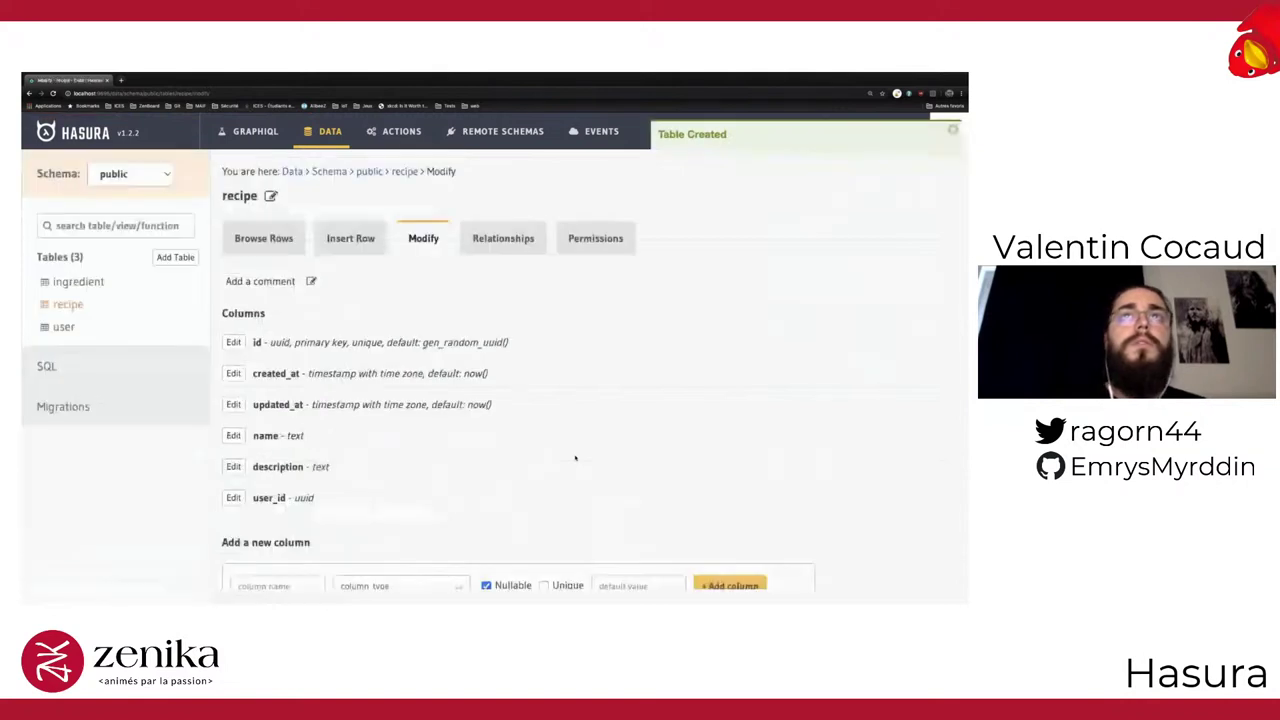
Show the recipe table's Relationships tab with the suggested recipe.user_id → user.id link
left_click(497, 240)
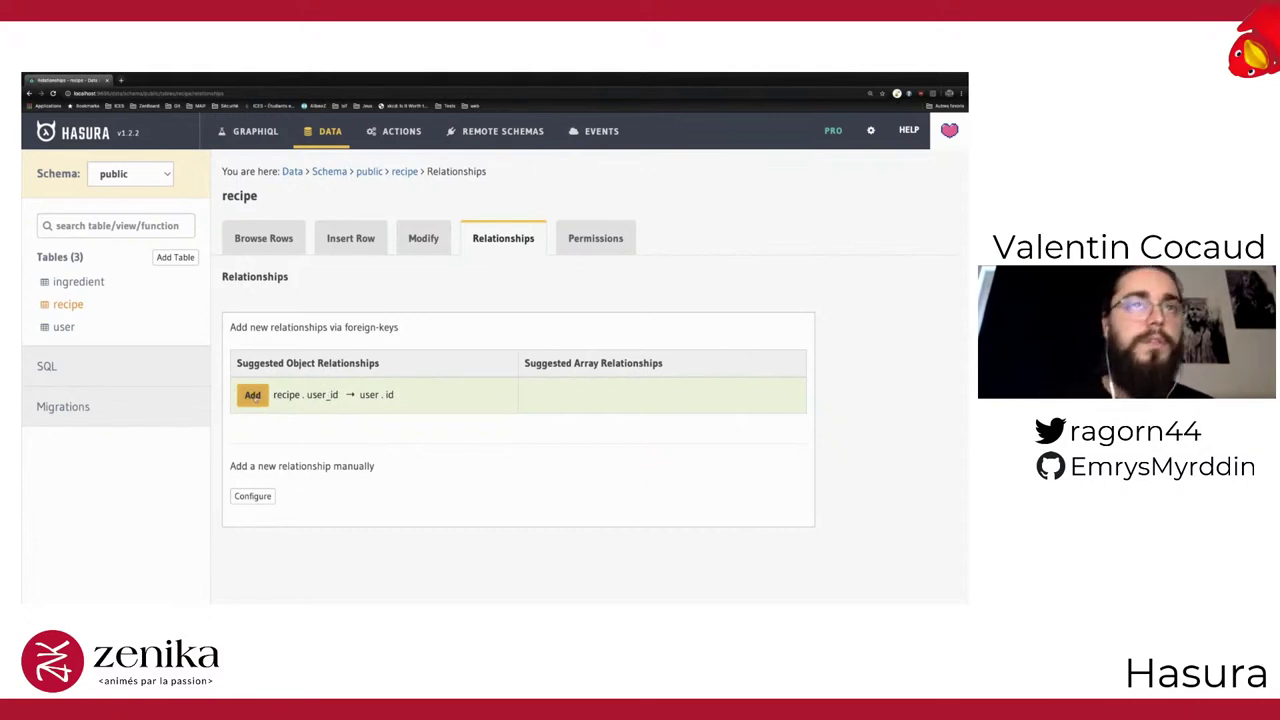
Add the suggested recipe.user_id → user.id object relationship and save it as user
left_click(254, 396)
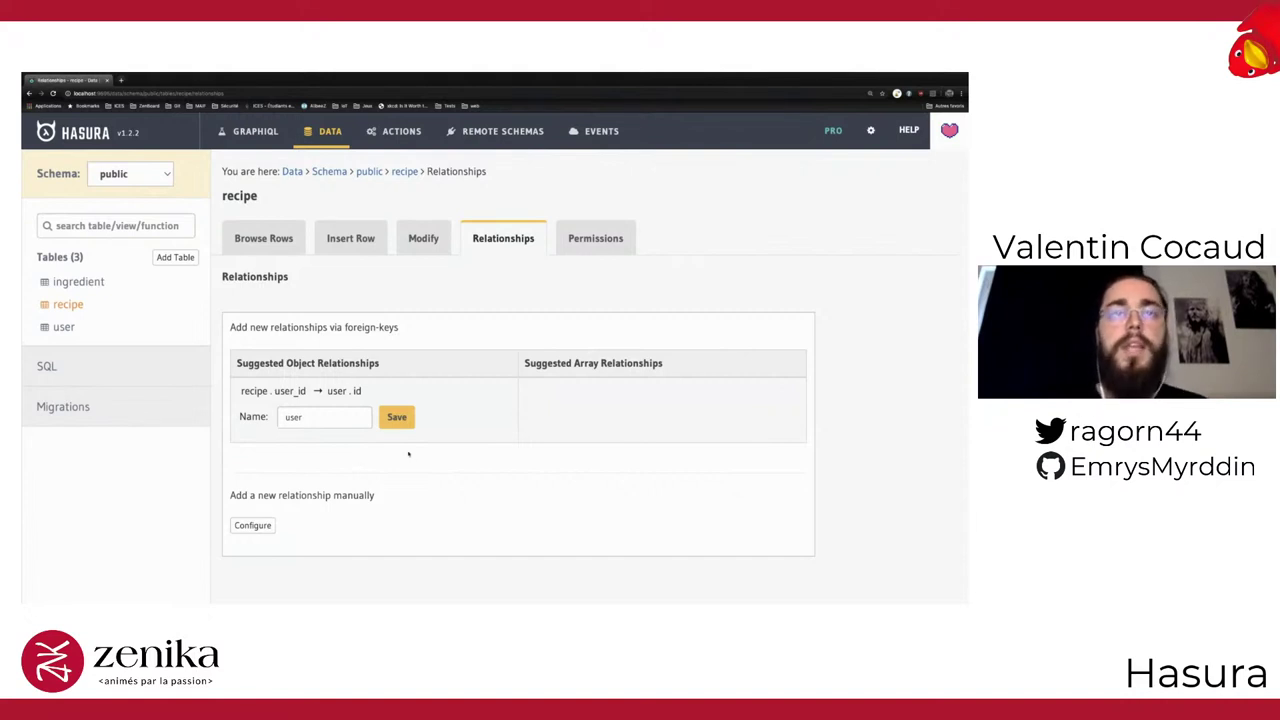
left_click(397, 420)
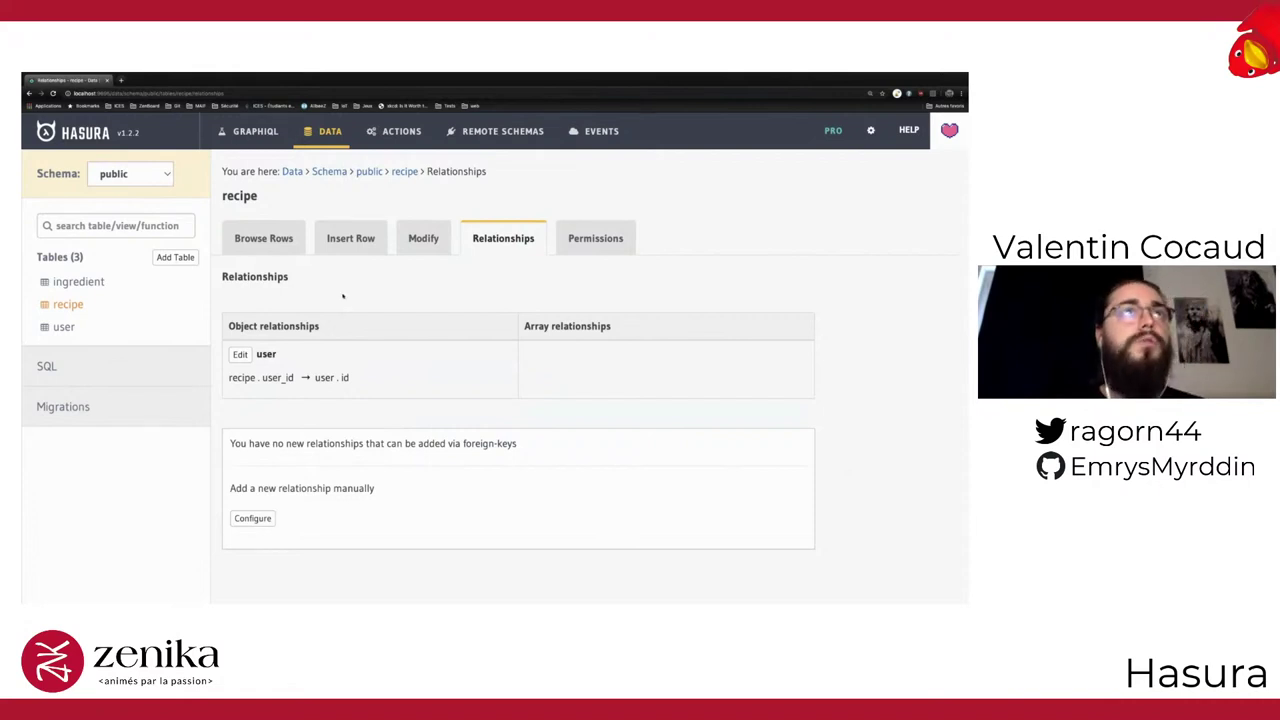
Browse the ingredient, recipe and user tables, then open the user table's Relationships tab
key("ctrl+Right")
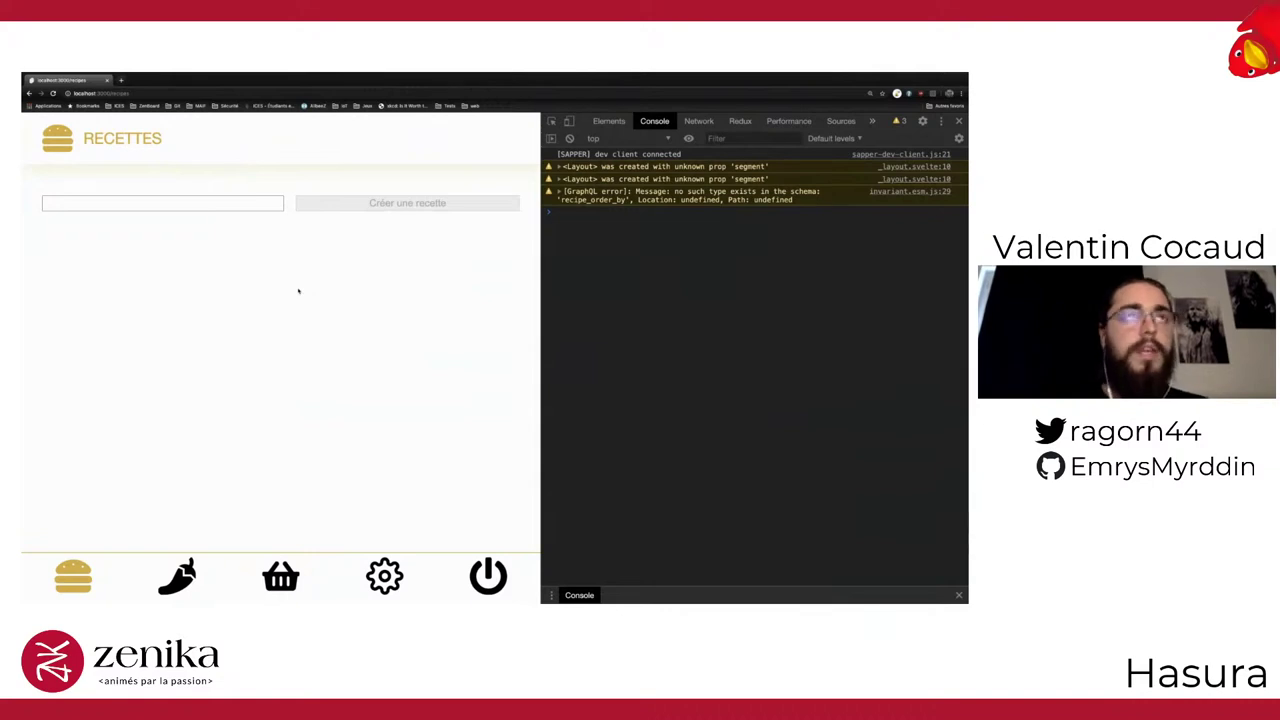
key("ctrl+Left")
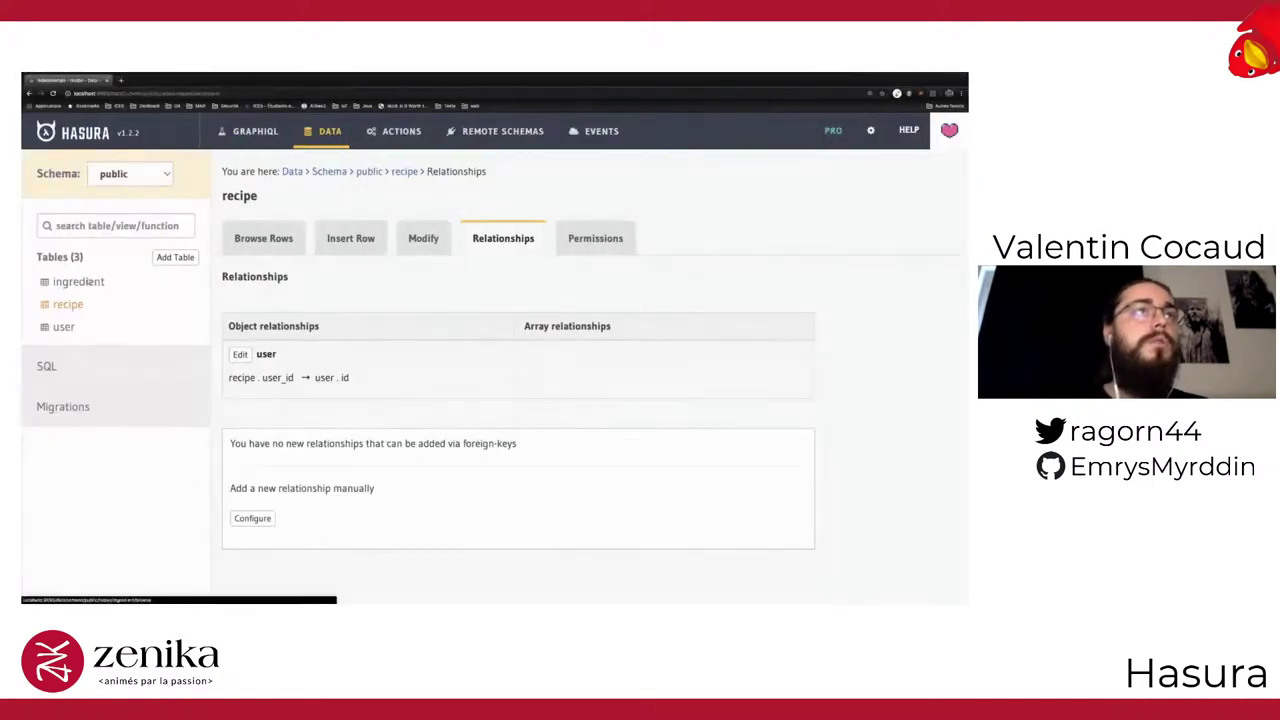
left_click(78, 281)
left_click(68, 304)
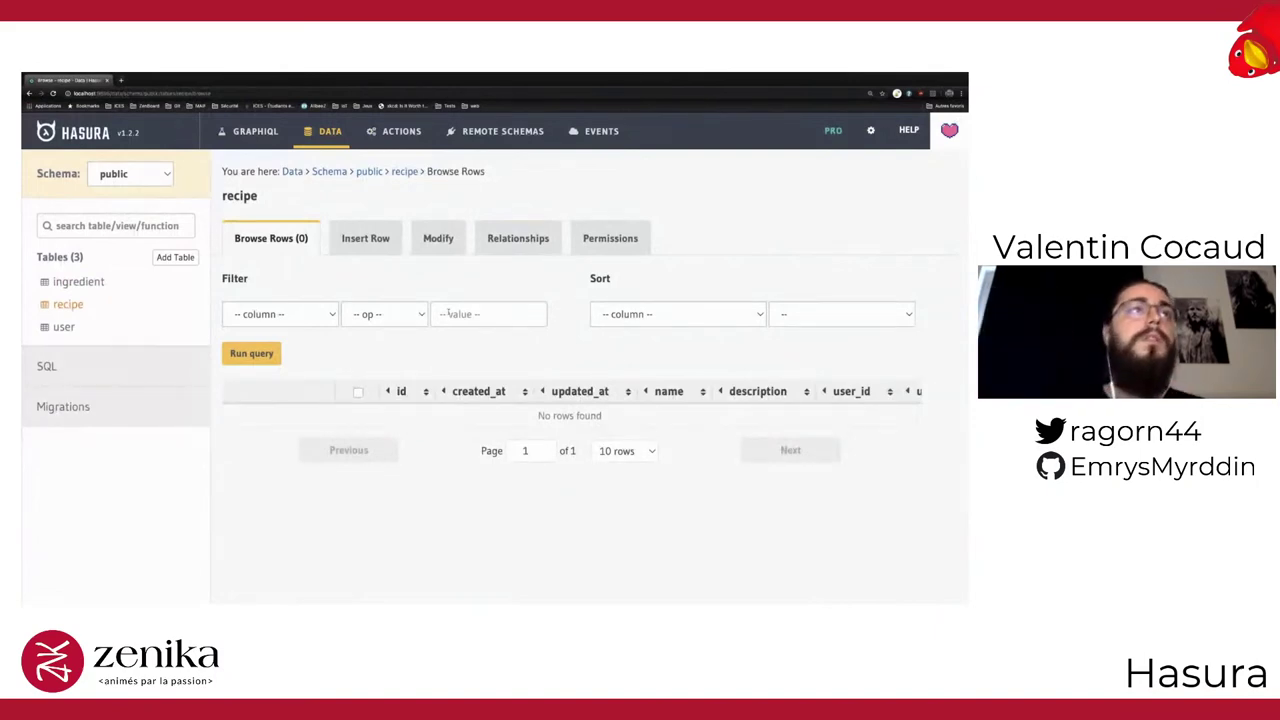
left_click(90, 284)
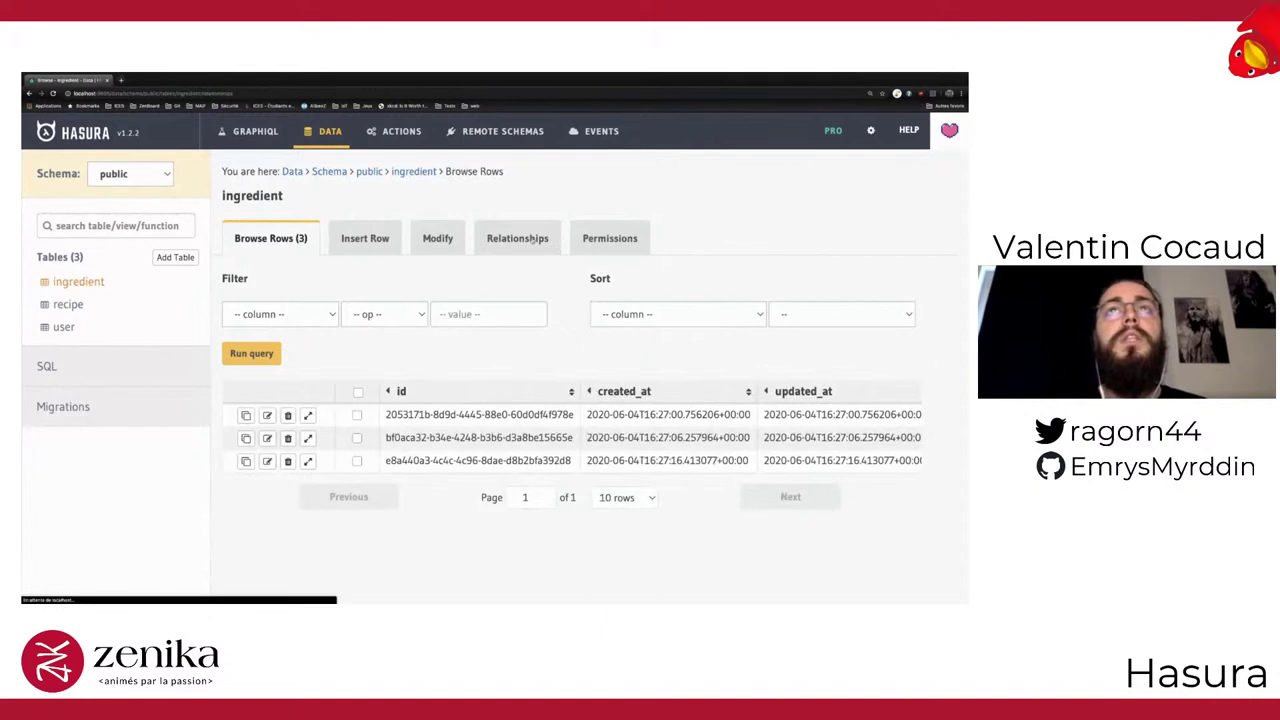
left_click(548, 241)
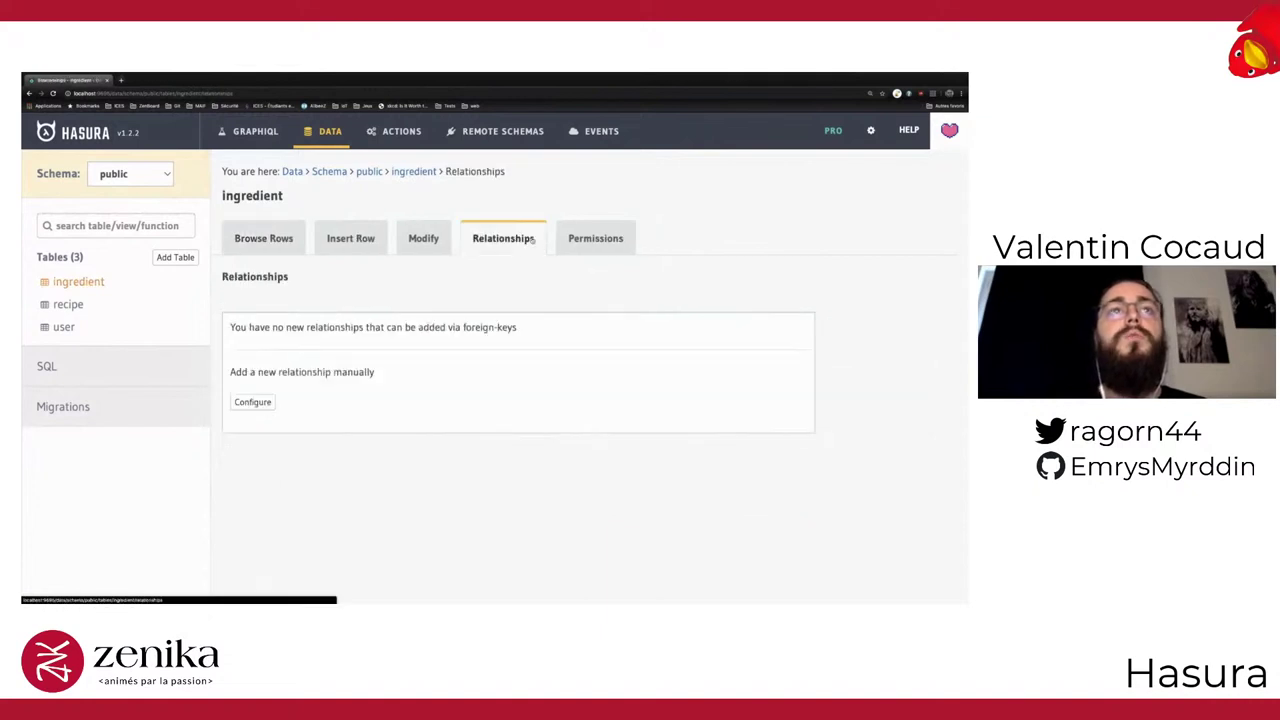
left_click(68, 305)
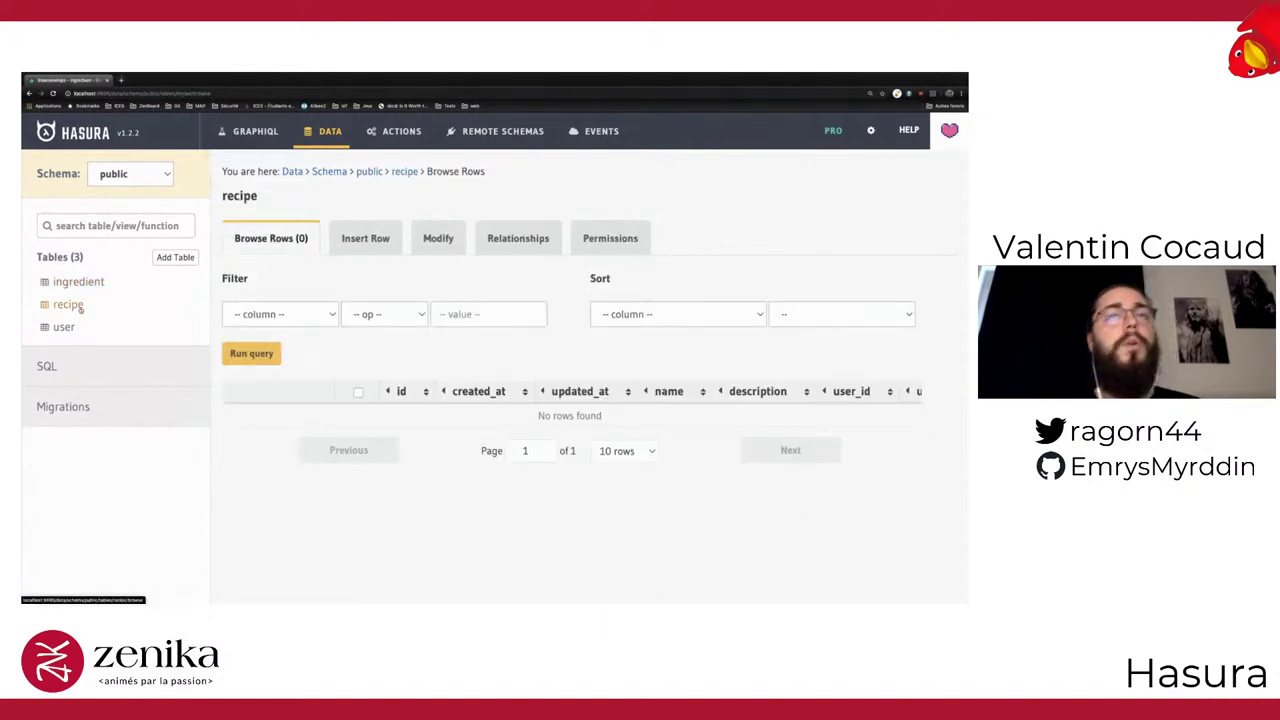
left_click(63, 327)
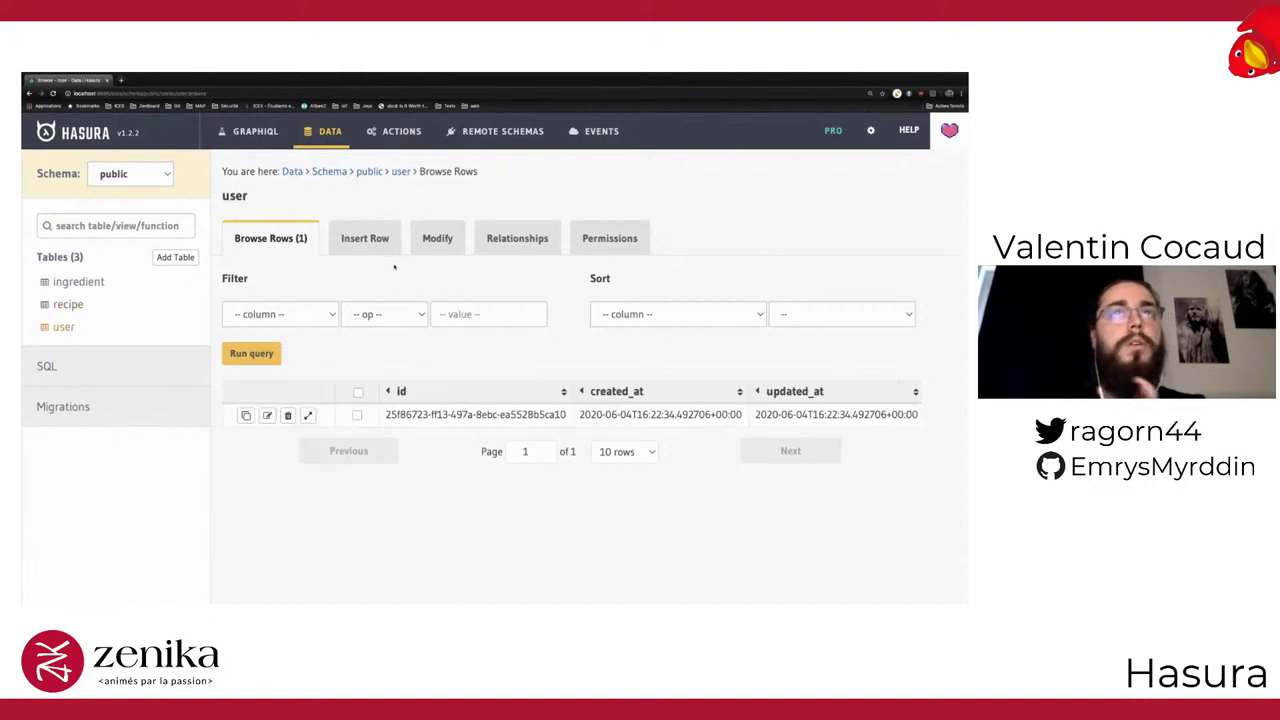
left_click(503, 246)
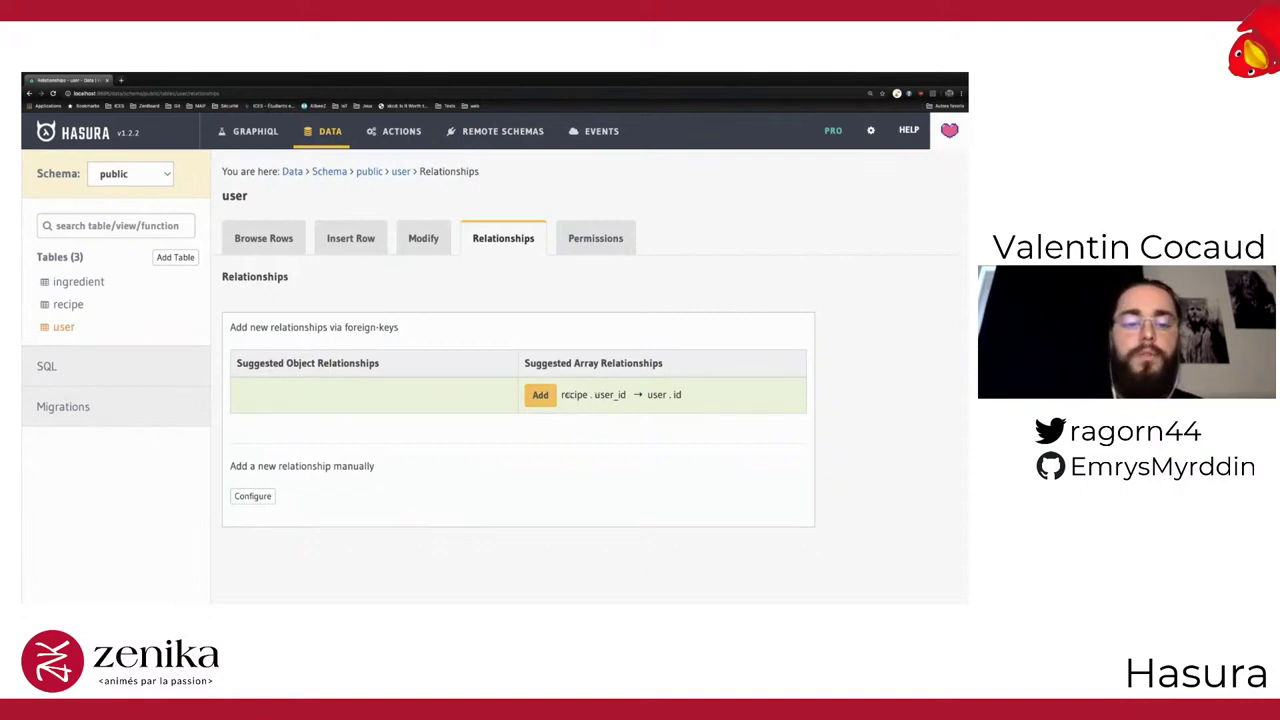
Add the suggested array relationship, save it under the name recipes, and go to GraphiQL
left_click(552, 395)
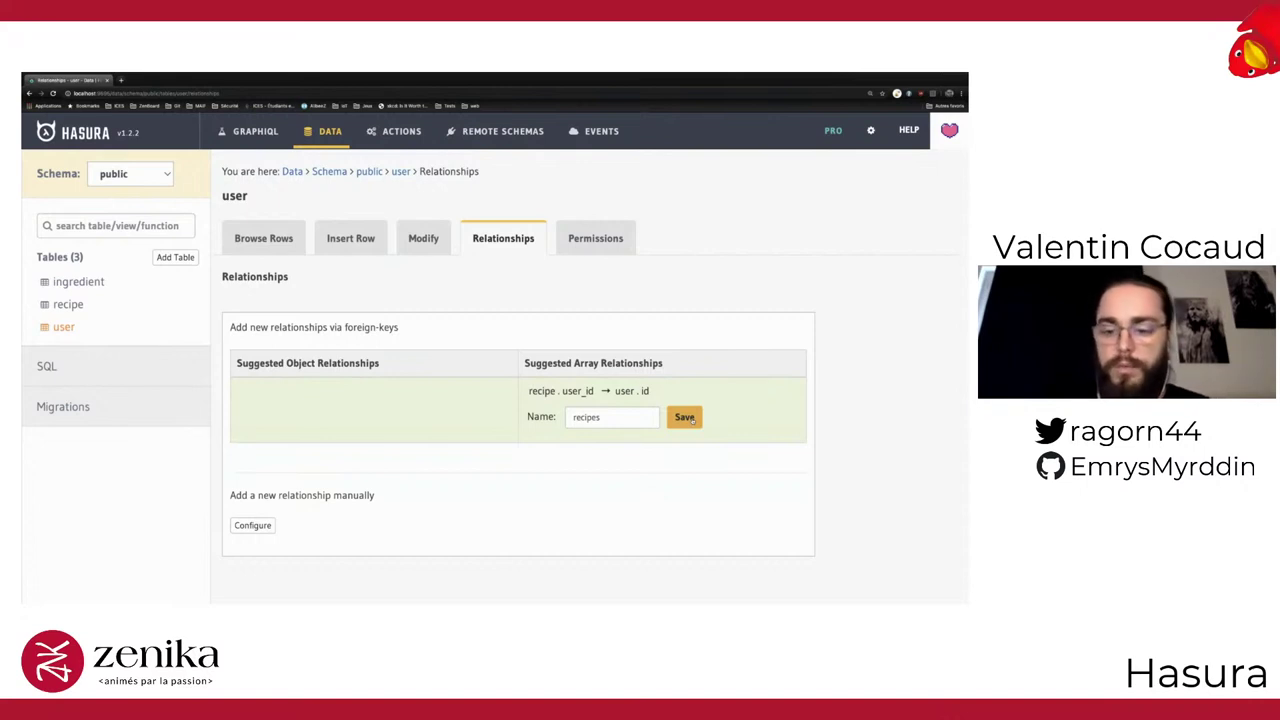
left_click(688, 418)
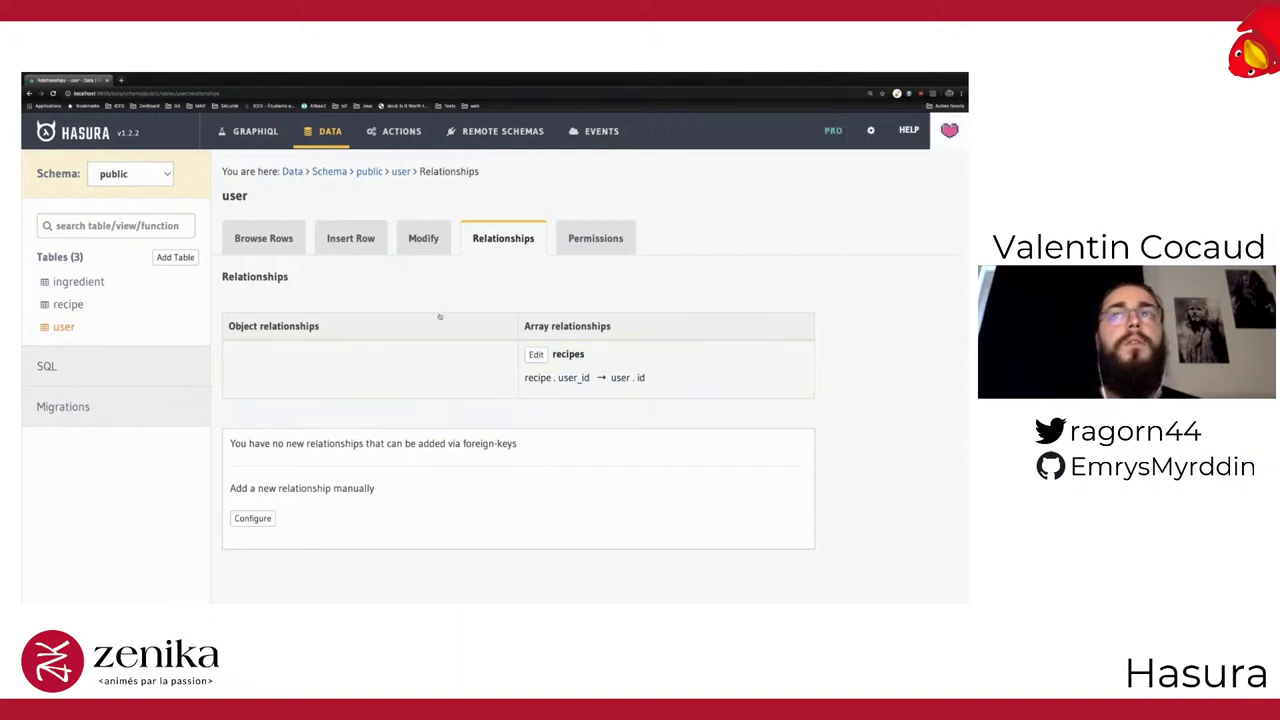
left_click(255, 131)
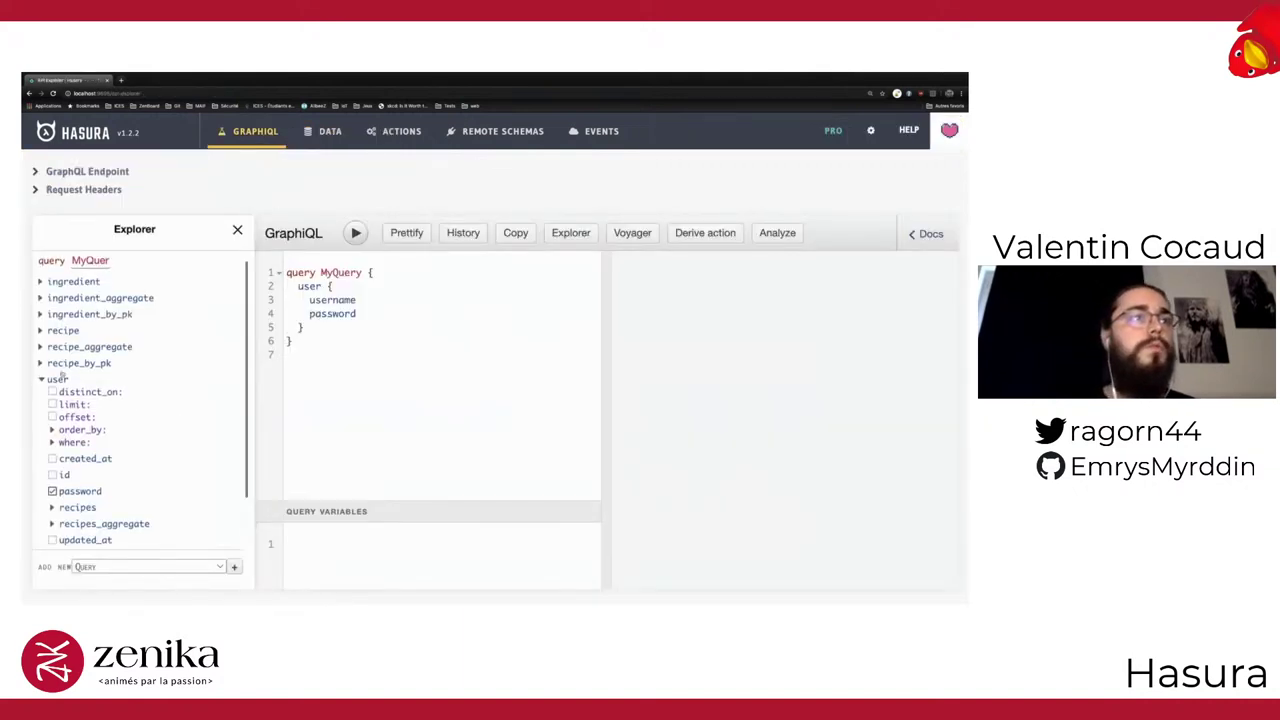
Add the recipes relationship with each recipe's name to the user query in the Explorer
scroll(74, 372, "down", 1)
scroll(90, 450, "down", 1)
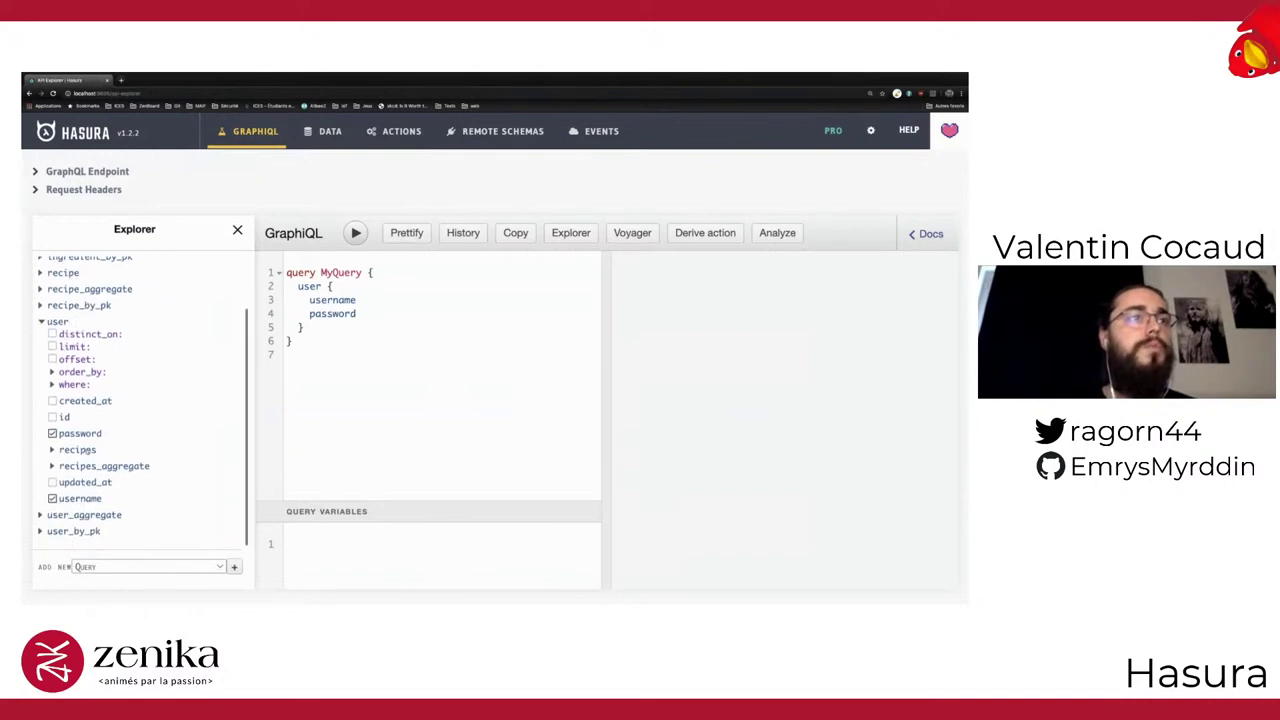
left_click(68, 450)
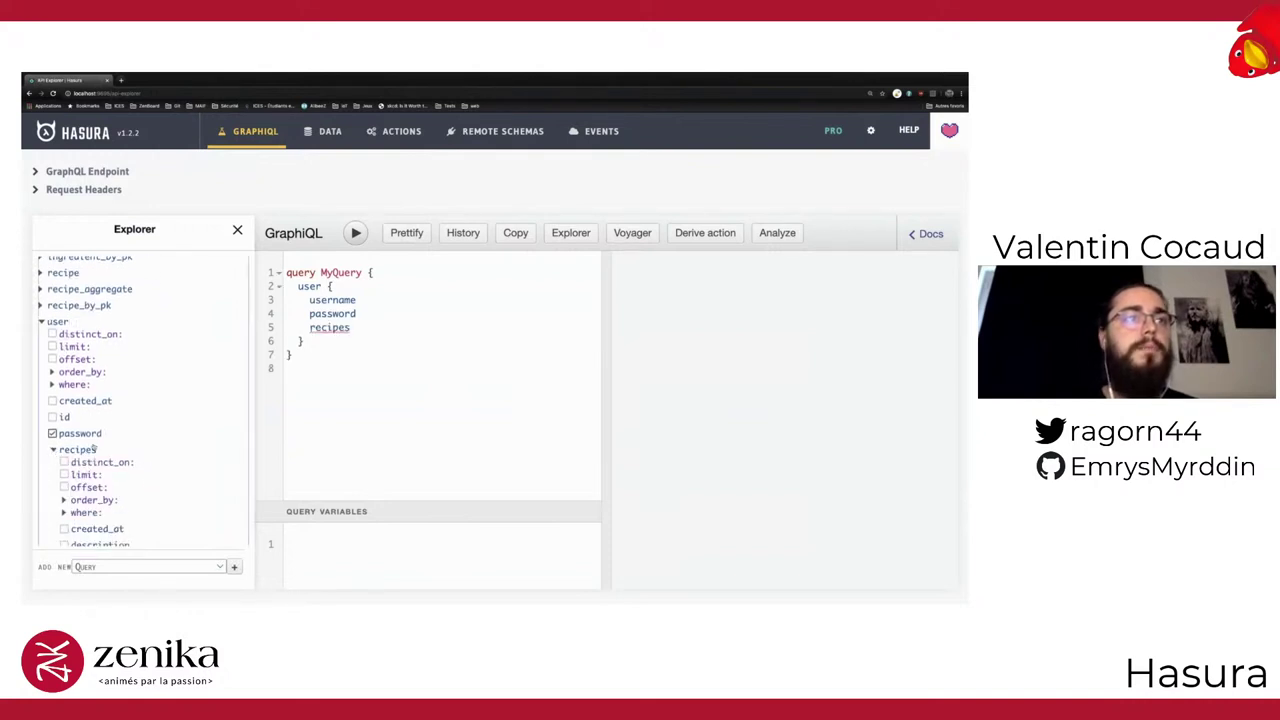
scroll(90, 457, "down", 3)
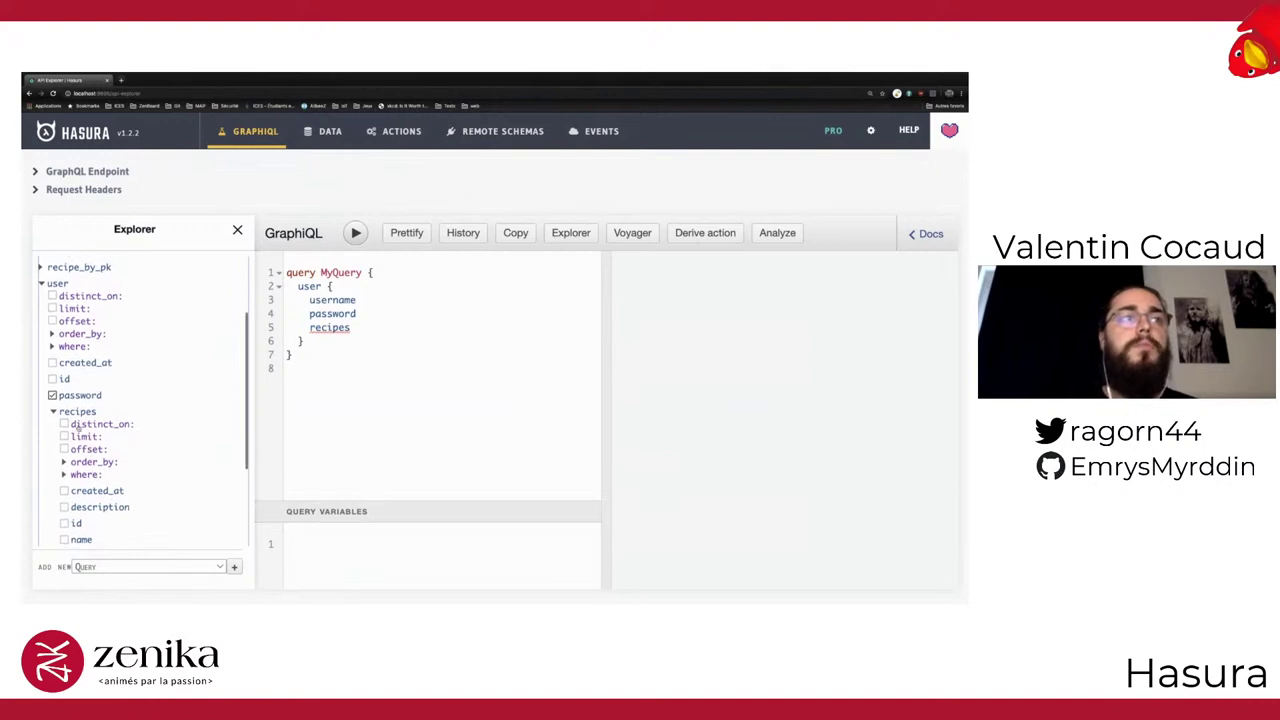
scroll(72, 428, "down", 1)
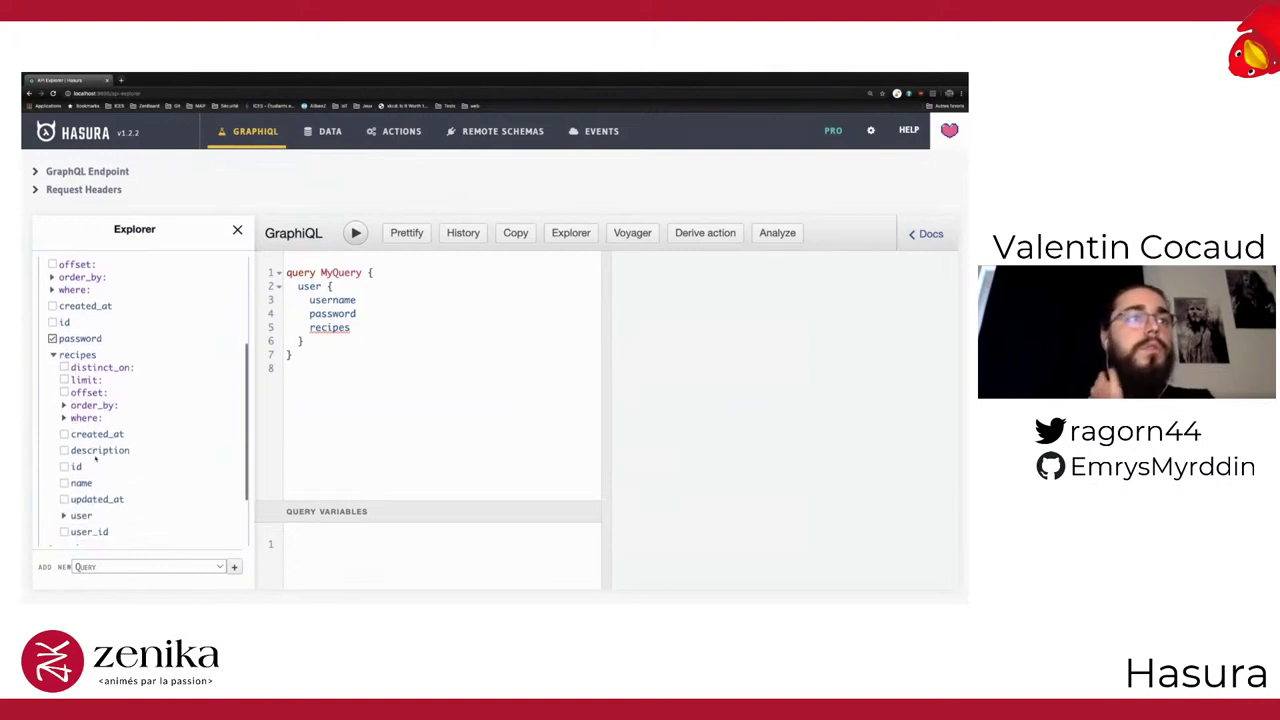
left_click(81, 483)
Nest each recipe's owning user and that user's recipes into the query, then return to Recettes
scroll(143, 465, "down", 1)
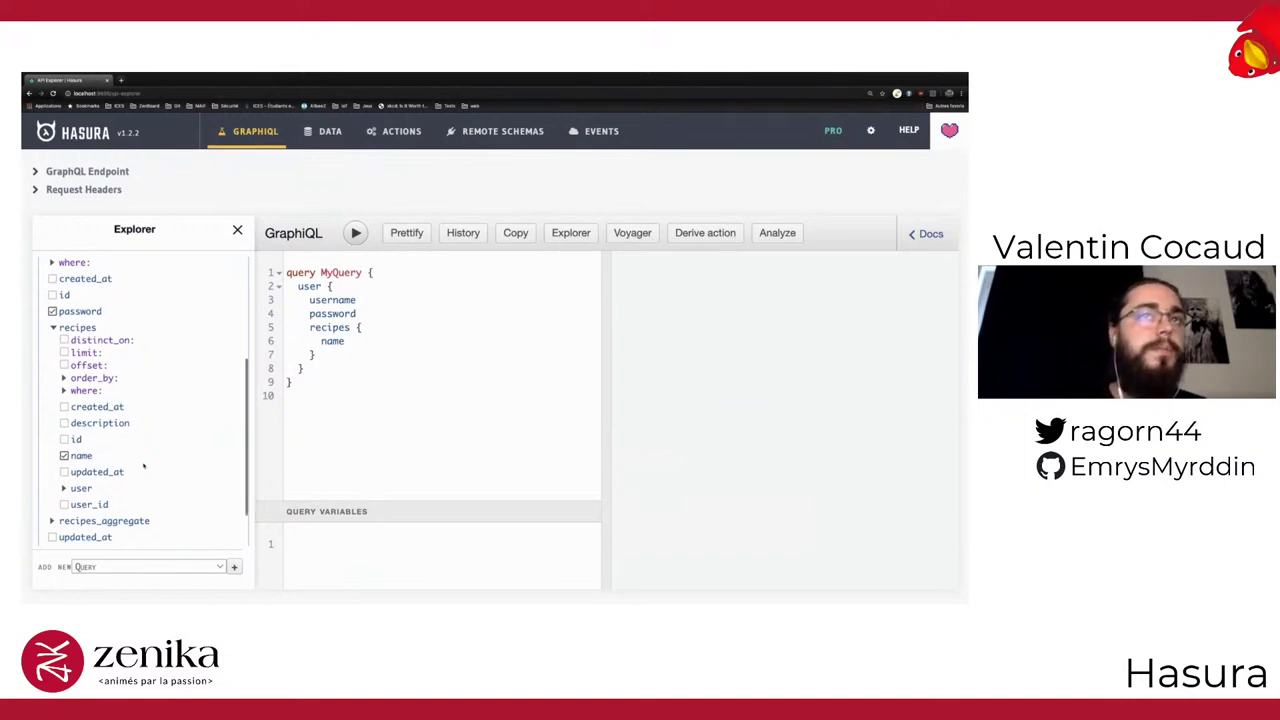
scroll(143, 465, "down", 1)
scroll(110, 456, "down", 1)
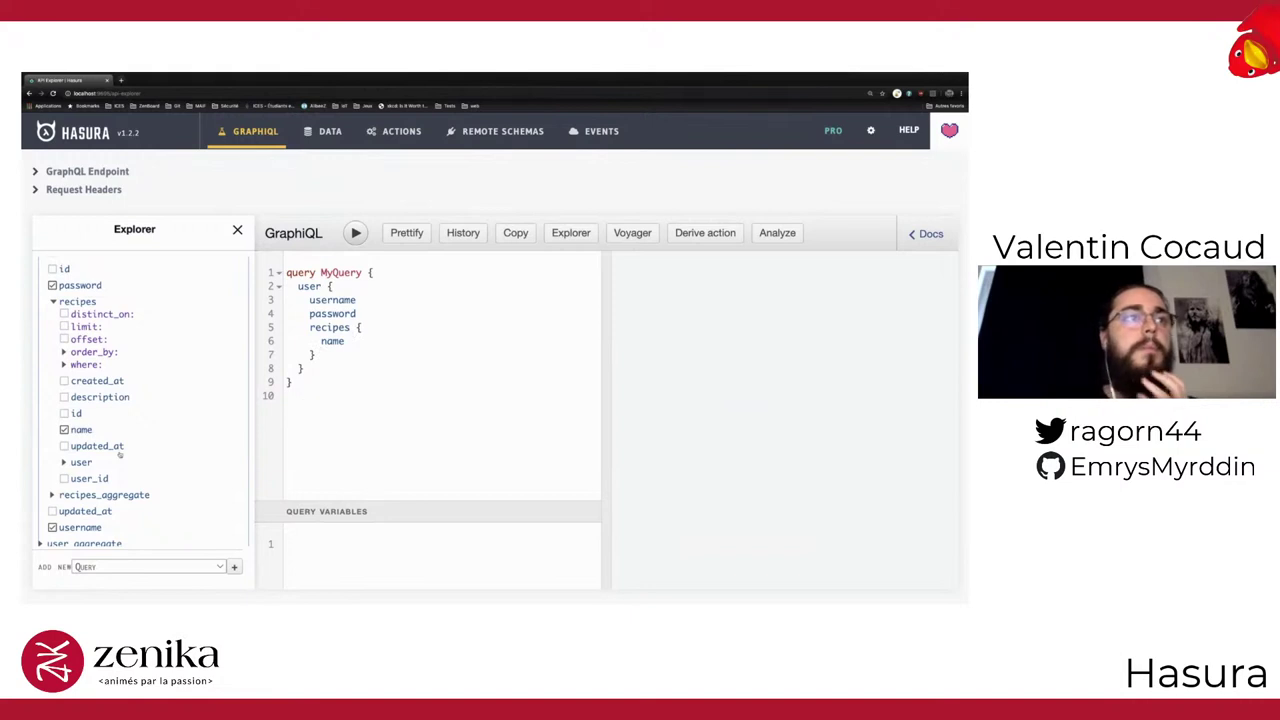
scroll(119, 455, "down", 1)
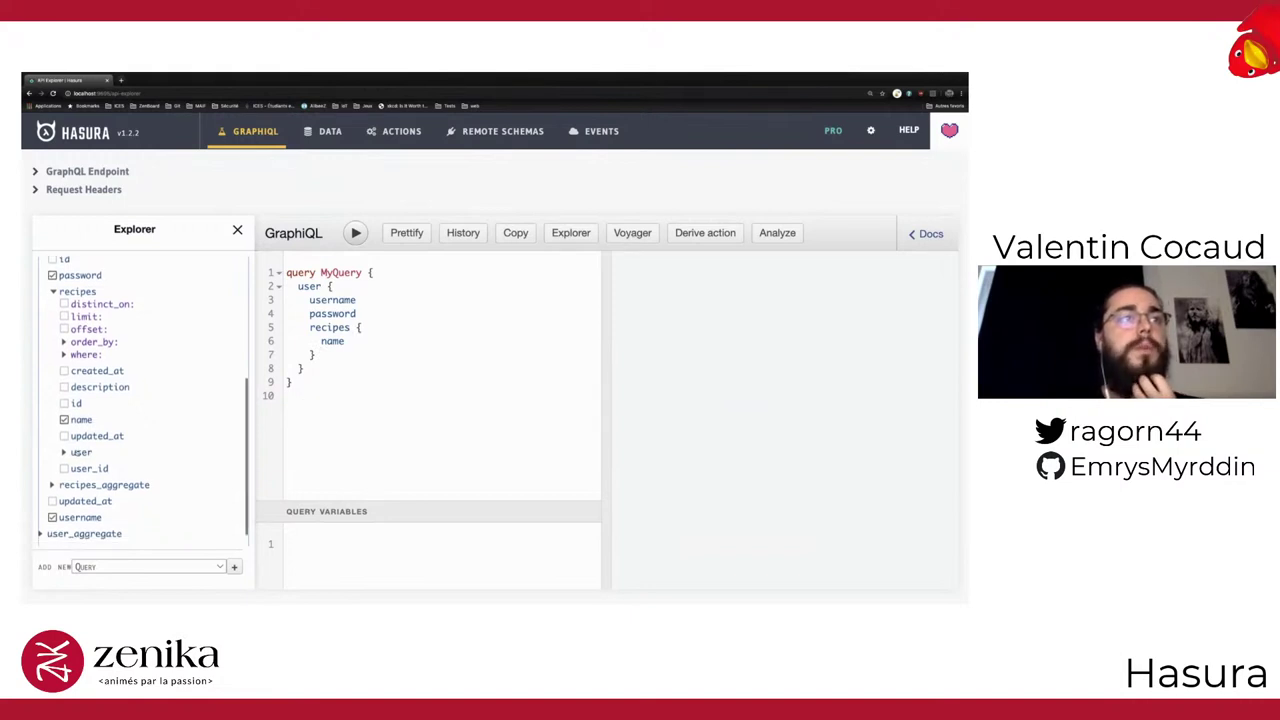
left_click(79, 452)
scroll(141, 451, "down", 4)
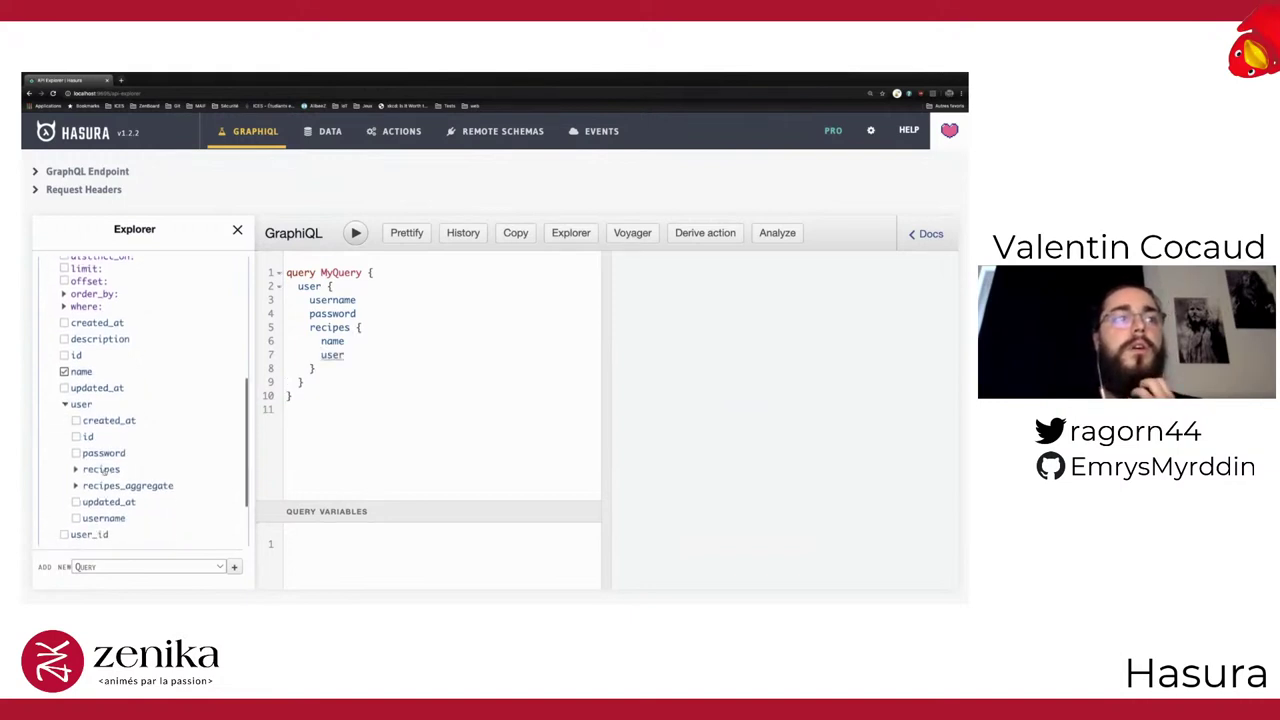
left_click(101, 469)
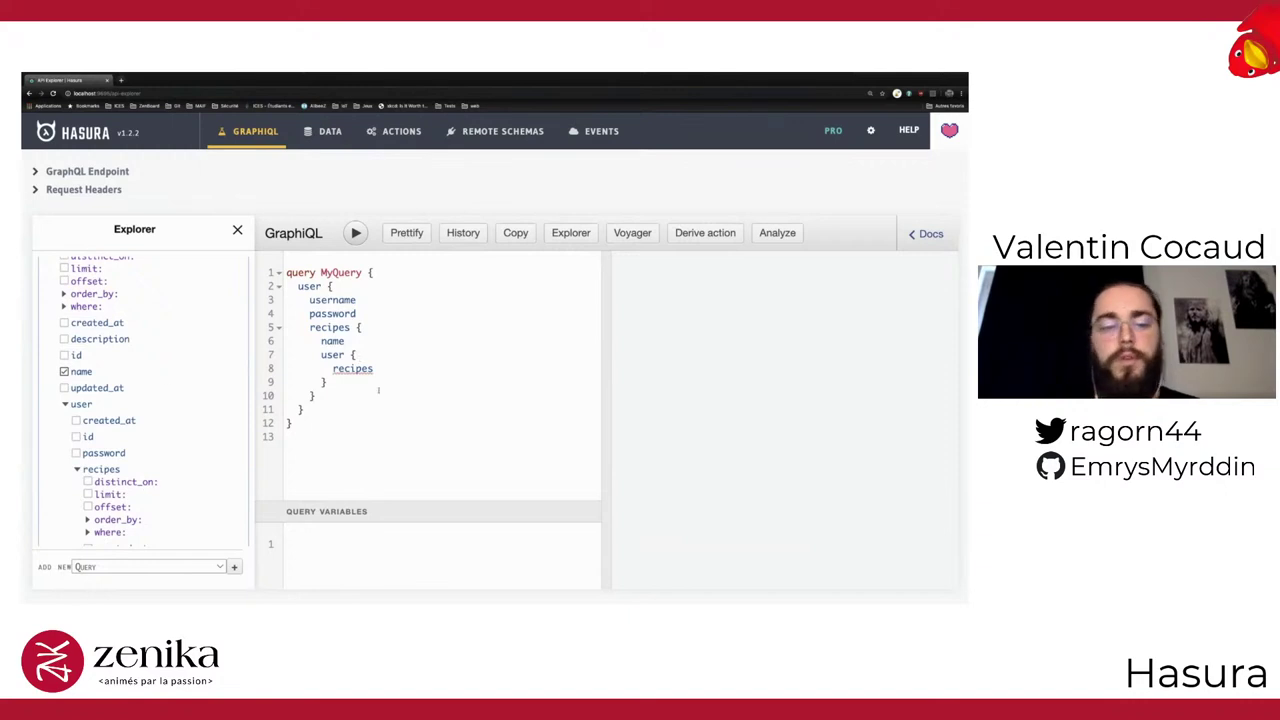
key("super+Tab")
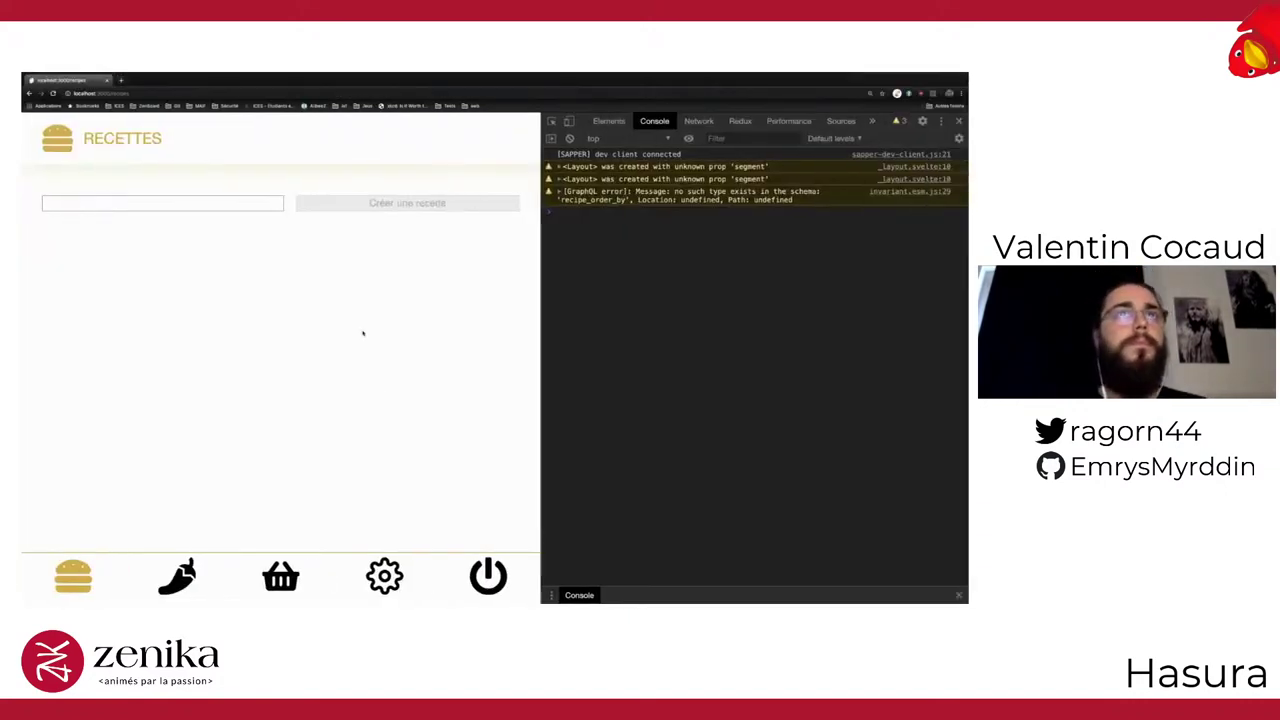
Enter Bolognaise as the recipe name and submit it with 'Créer une recette'
left_click(203, 204)
type("B")
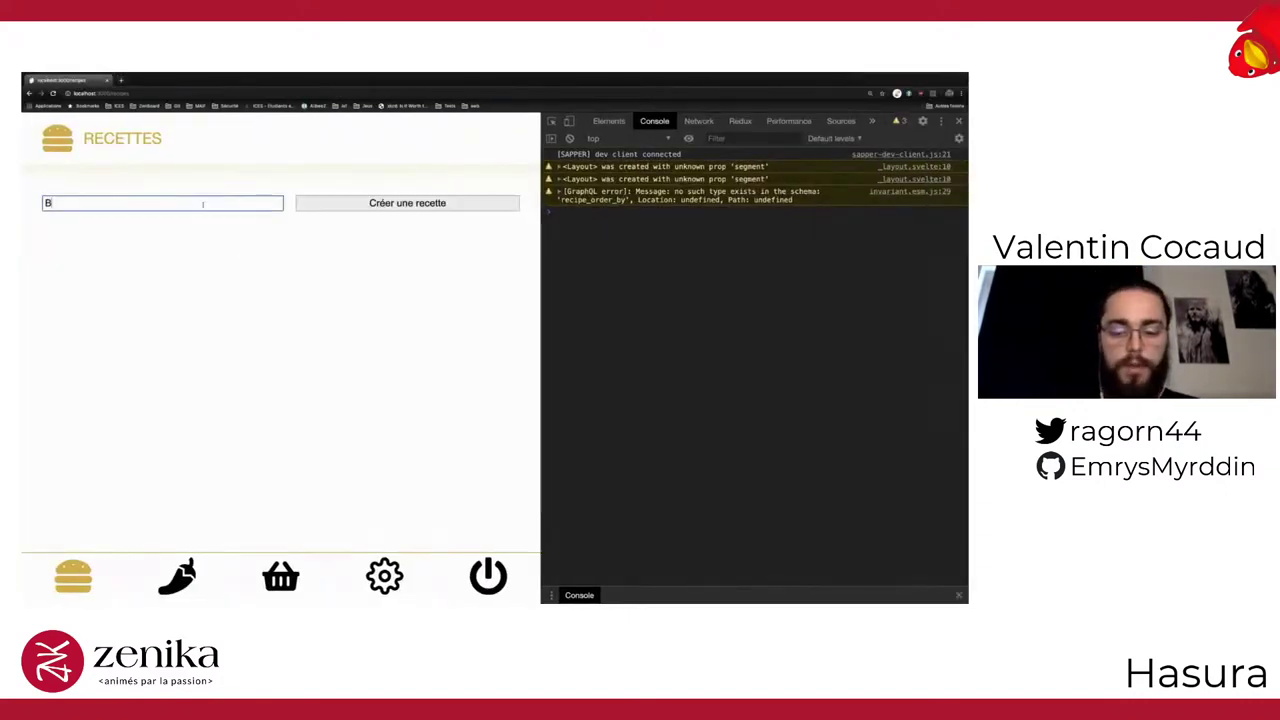
type("olognaise")
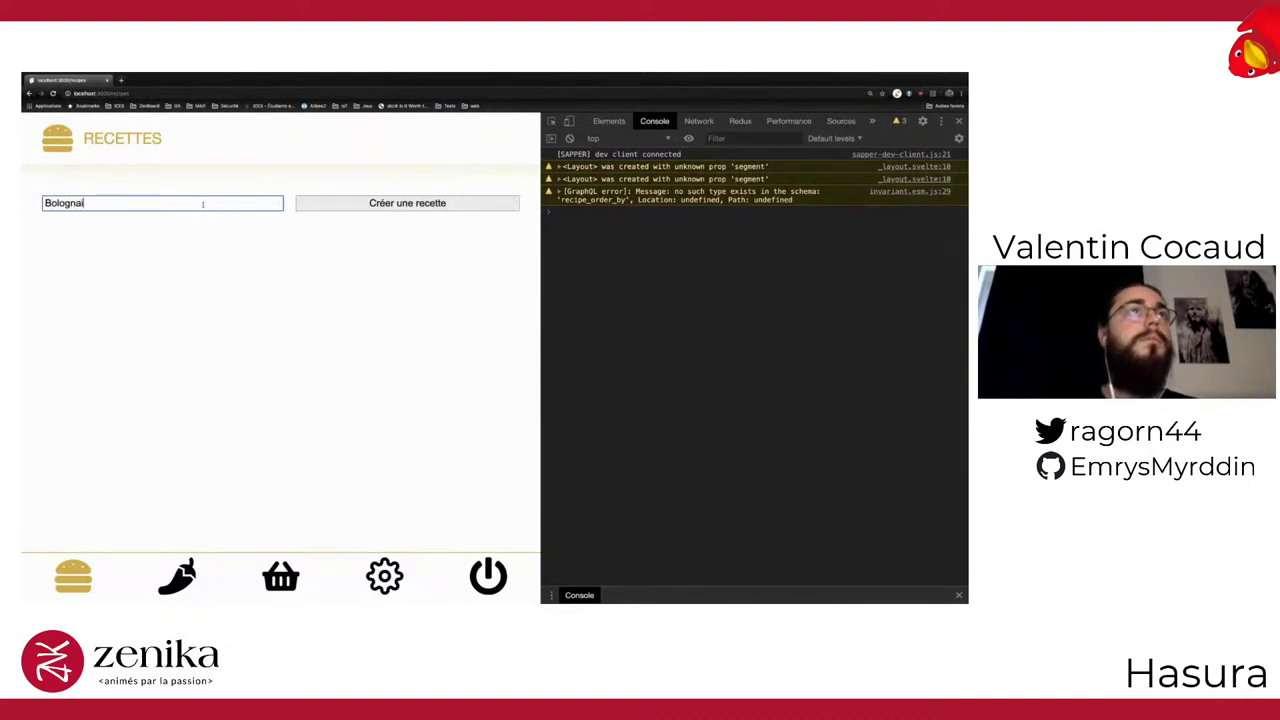
left_click(362, 204)
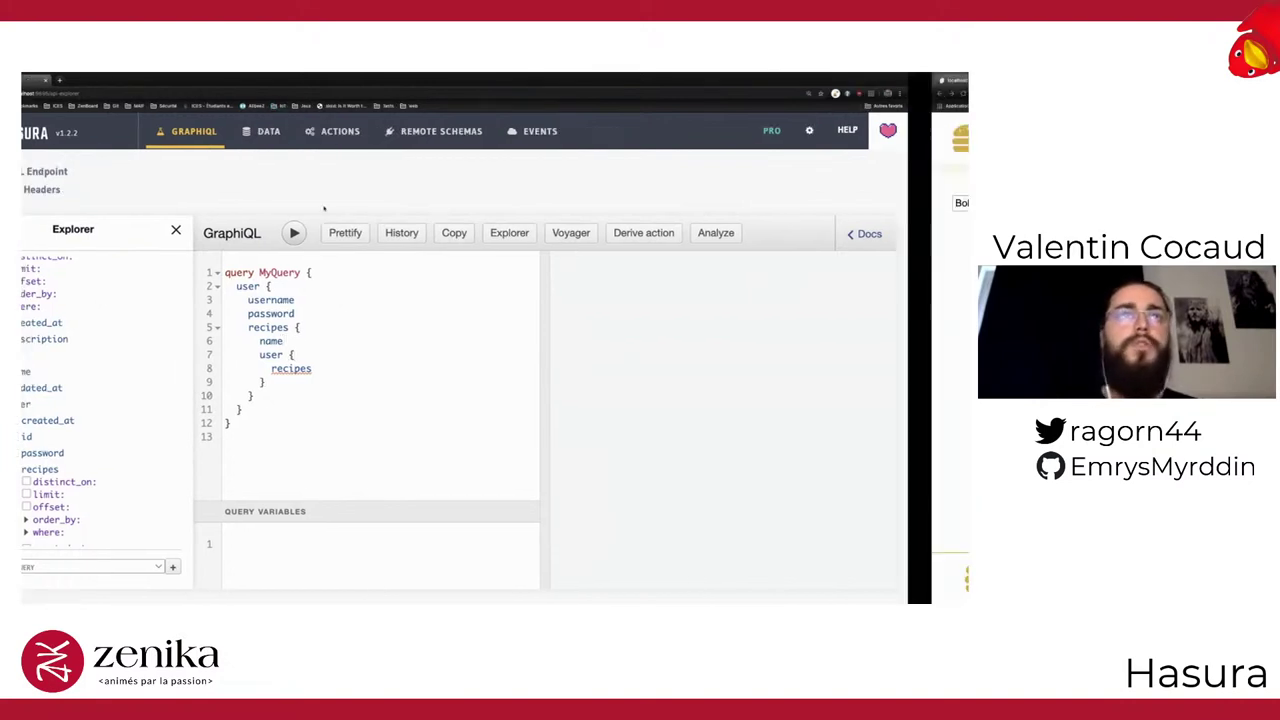
Go to Hasura's Data tab to view the public schema's ingredient, recipe and user tables
key("Up")
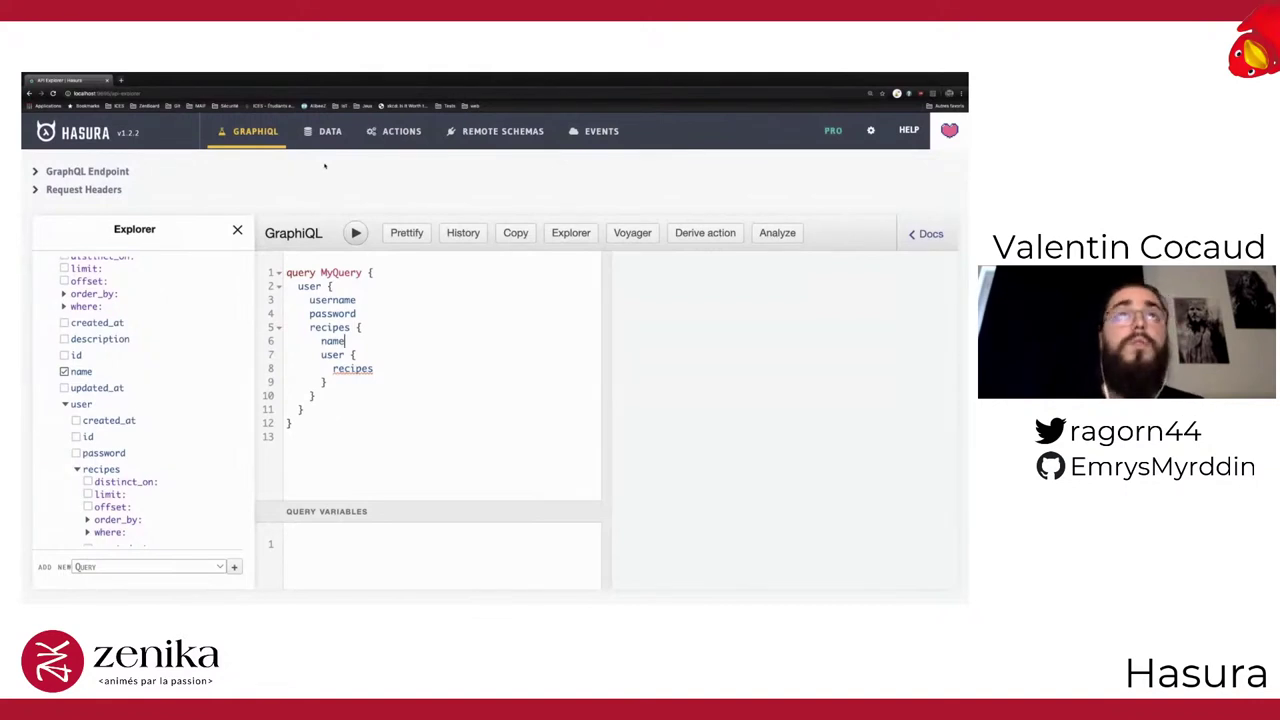
left_click(330, 131)
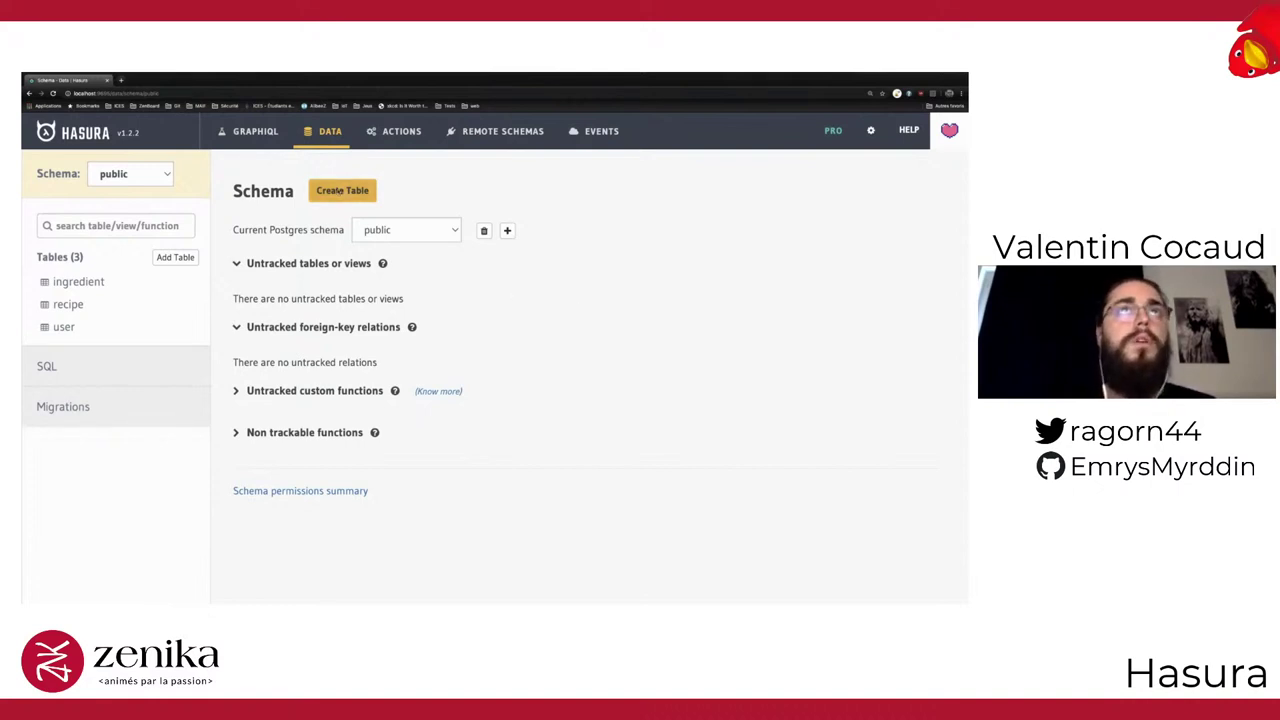
Start a new table named recipe_ingredient with UUID id, created_at and updated_at columns
left_click(342, 190)
left_click(271, 252)
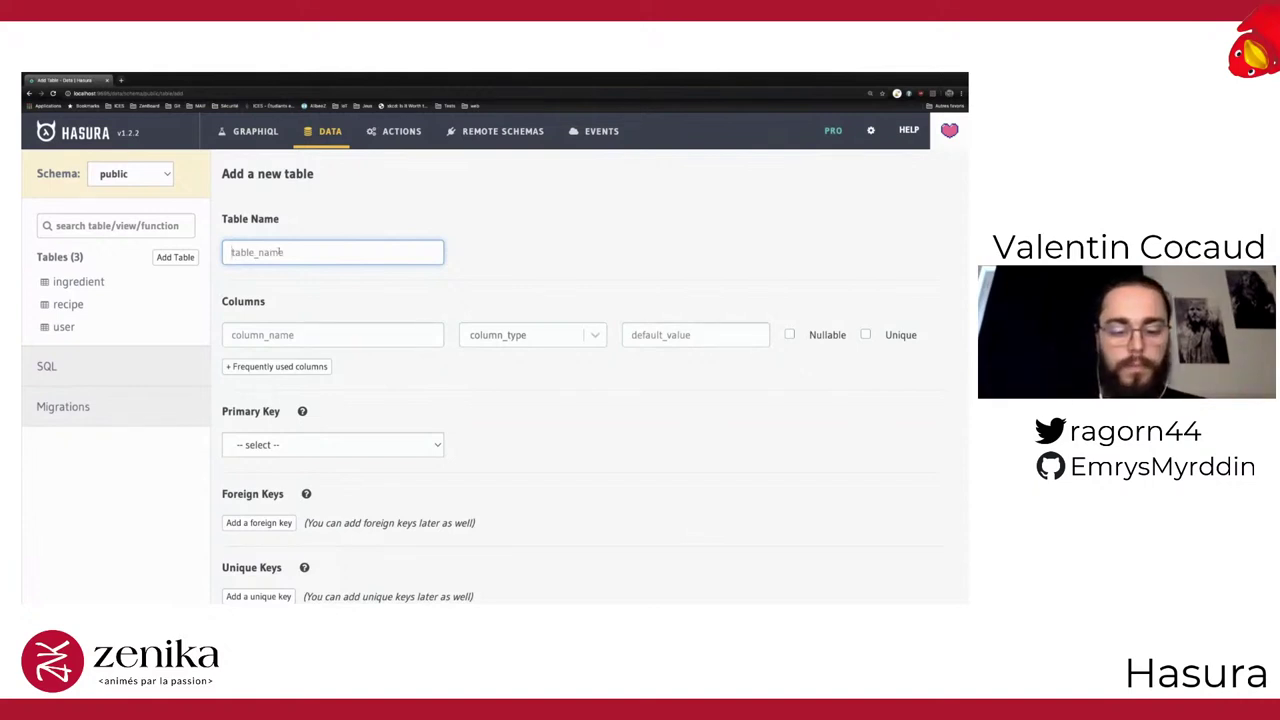
type("recipe_")
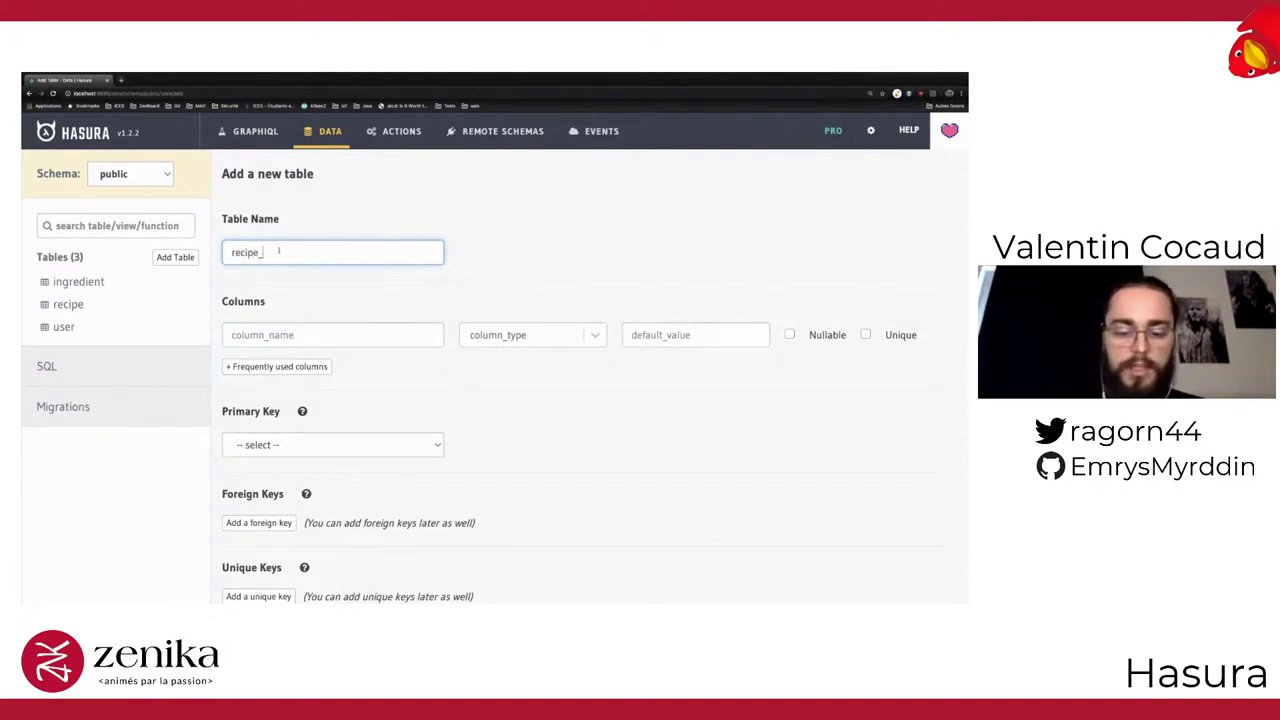
type("ingredient")
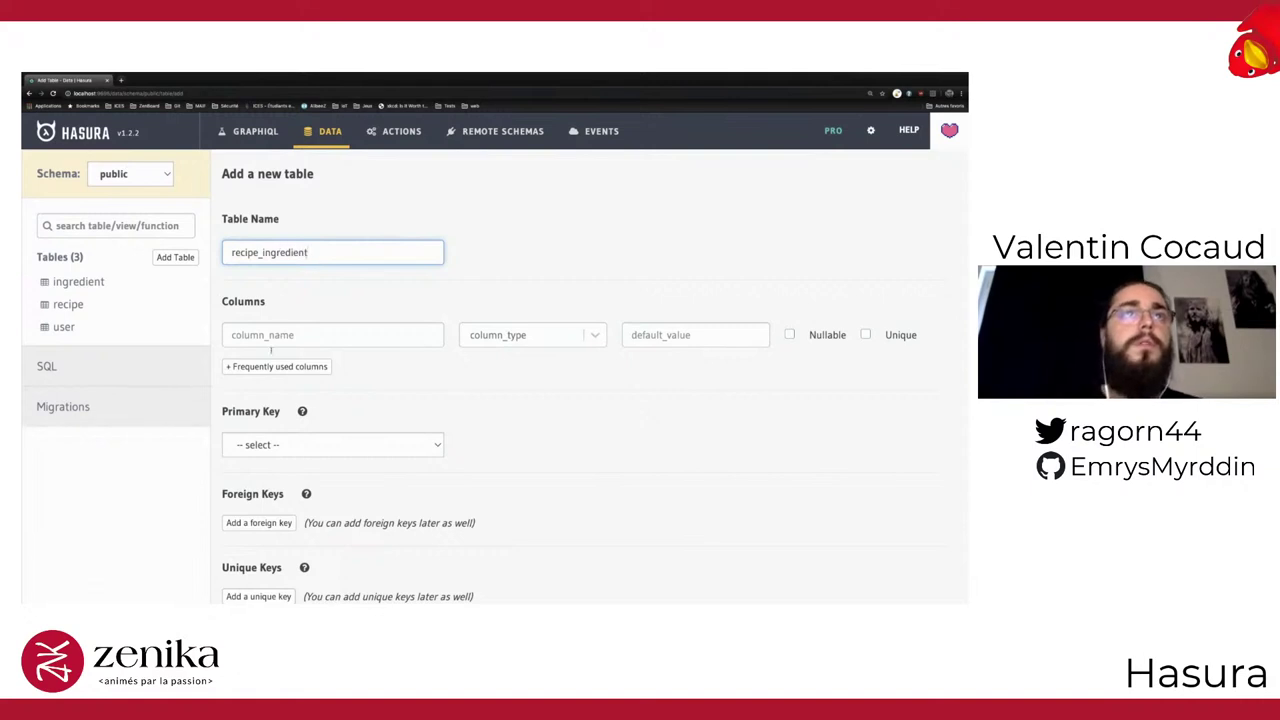
left_click(272, 366)
left_click(256, 486)
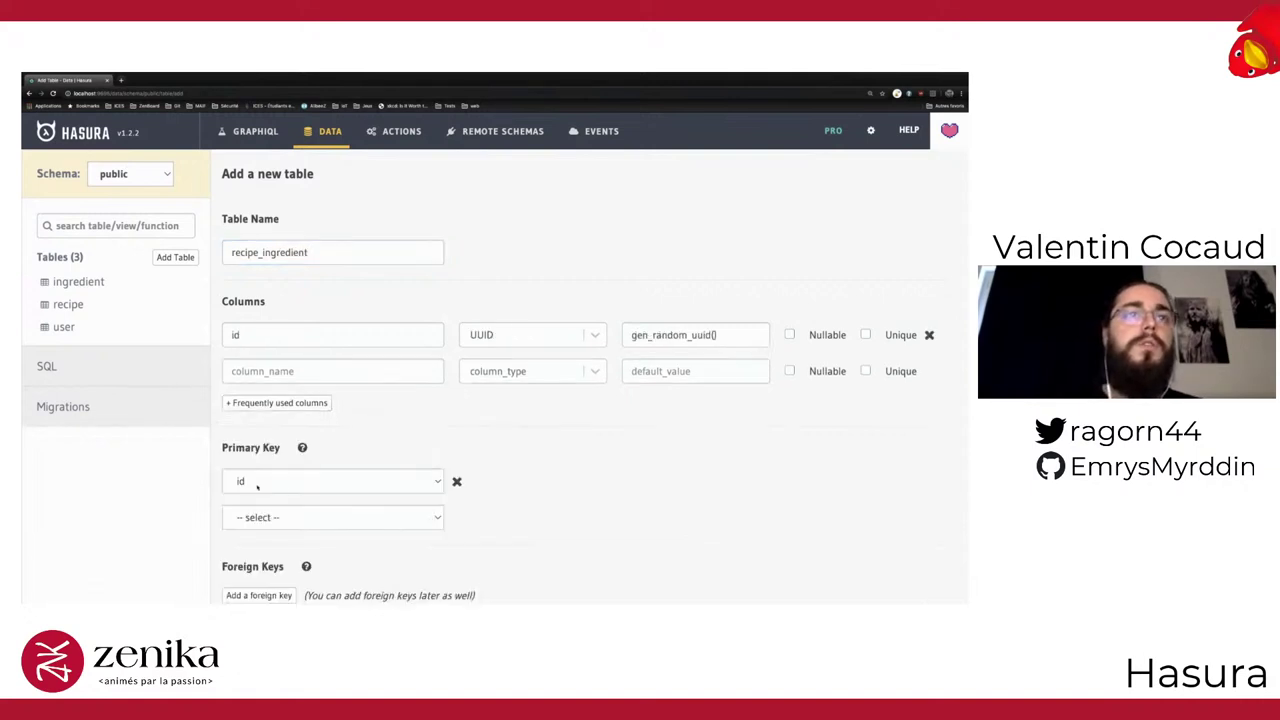
left_click(262, 403)
scroll(270, 450, "down", 1)
left_click(256, 528)
left_click(272, 387)
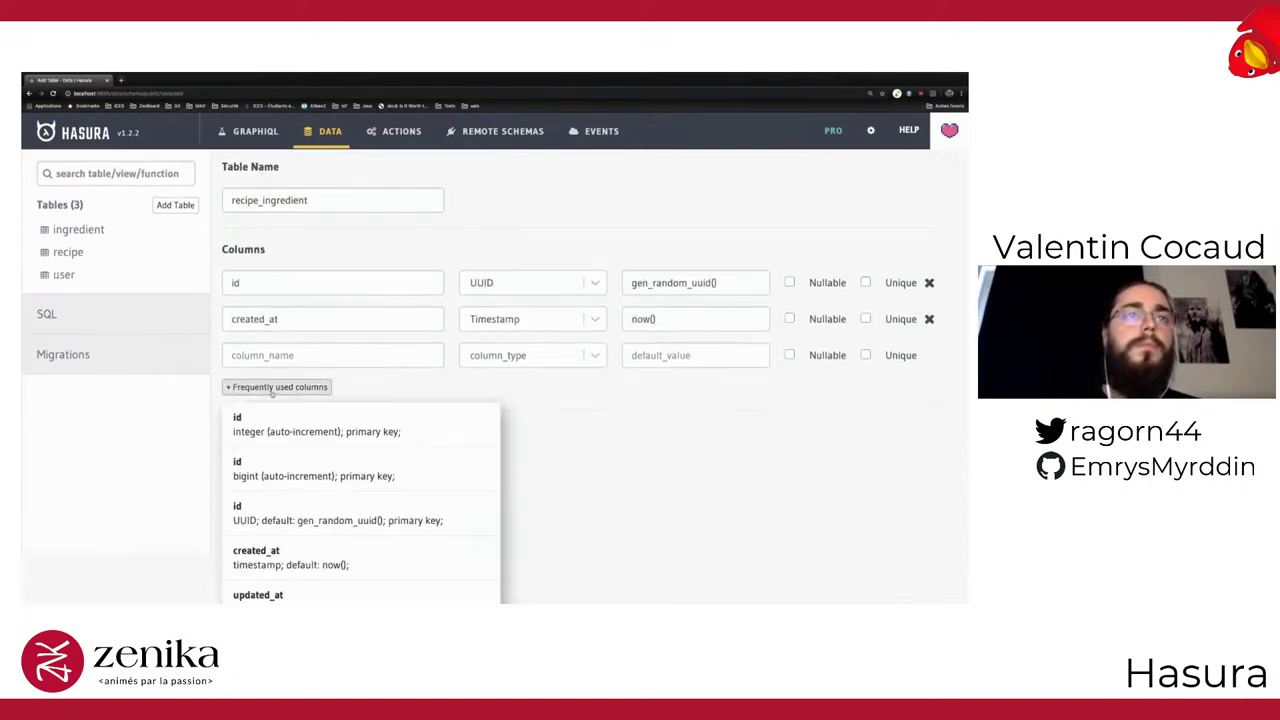
left_click(271, 596)
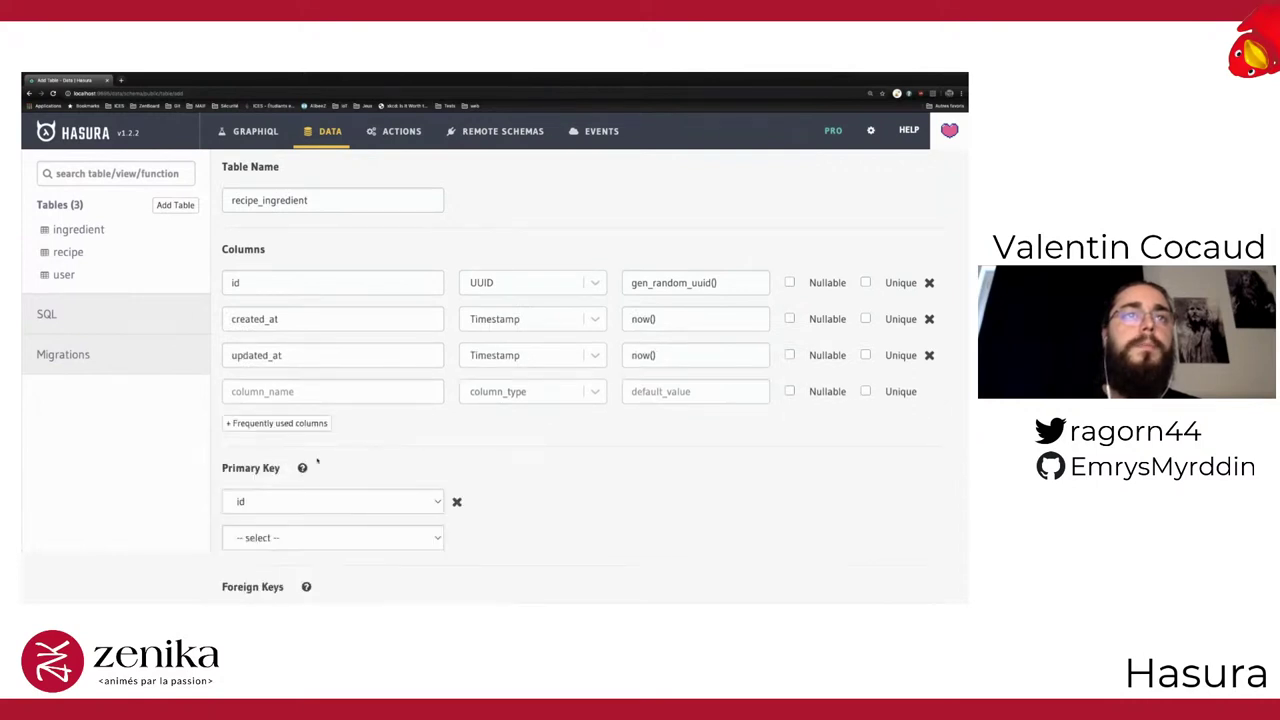
Add UUID columns recipe_id and ingredient_id
left_click(328, 396)
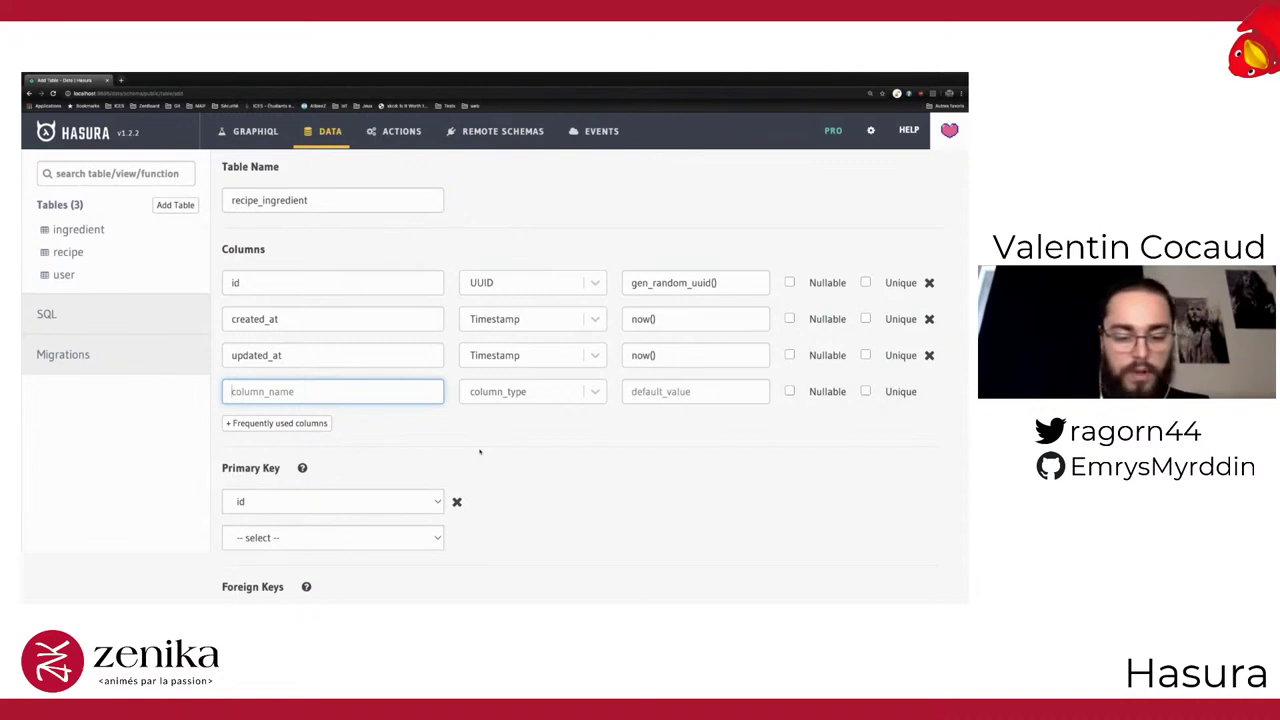
type("recipe_id")
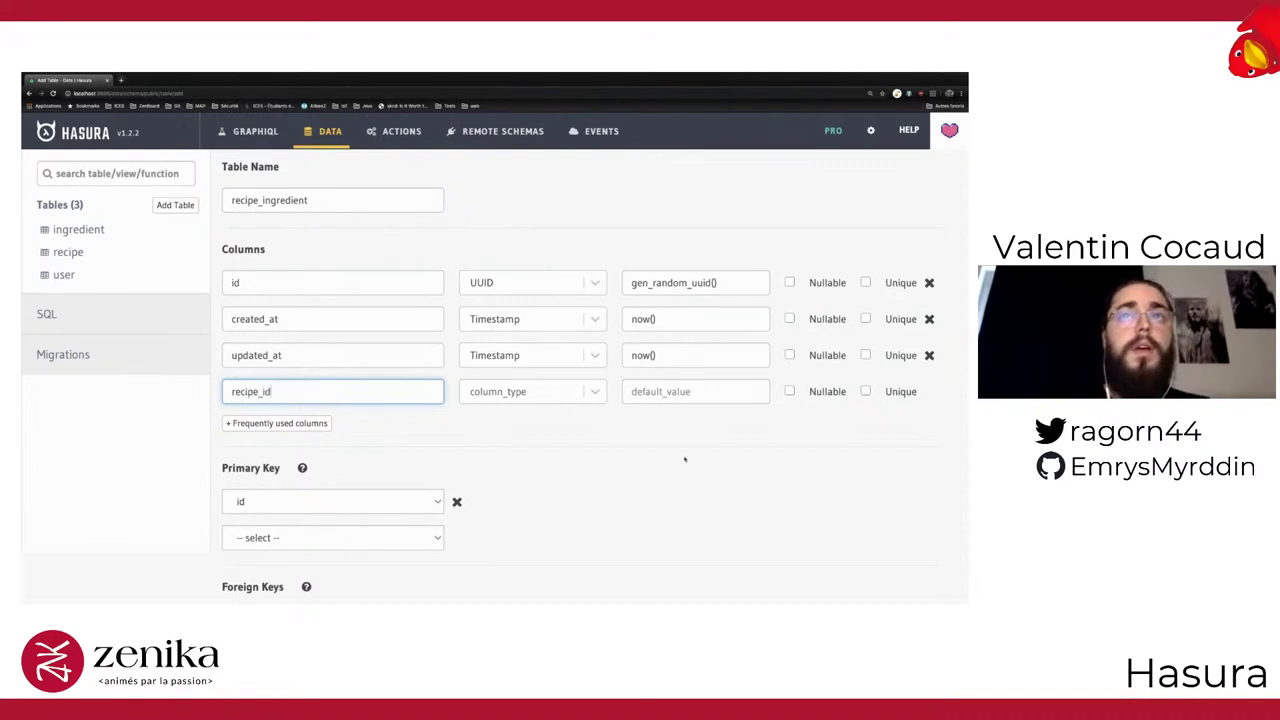
left_click(497, 391)
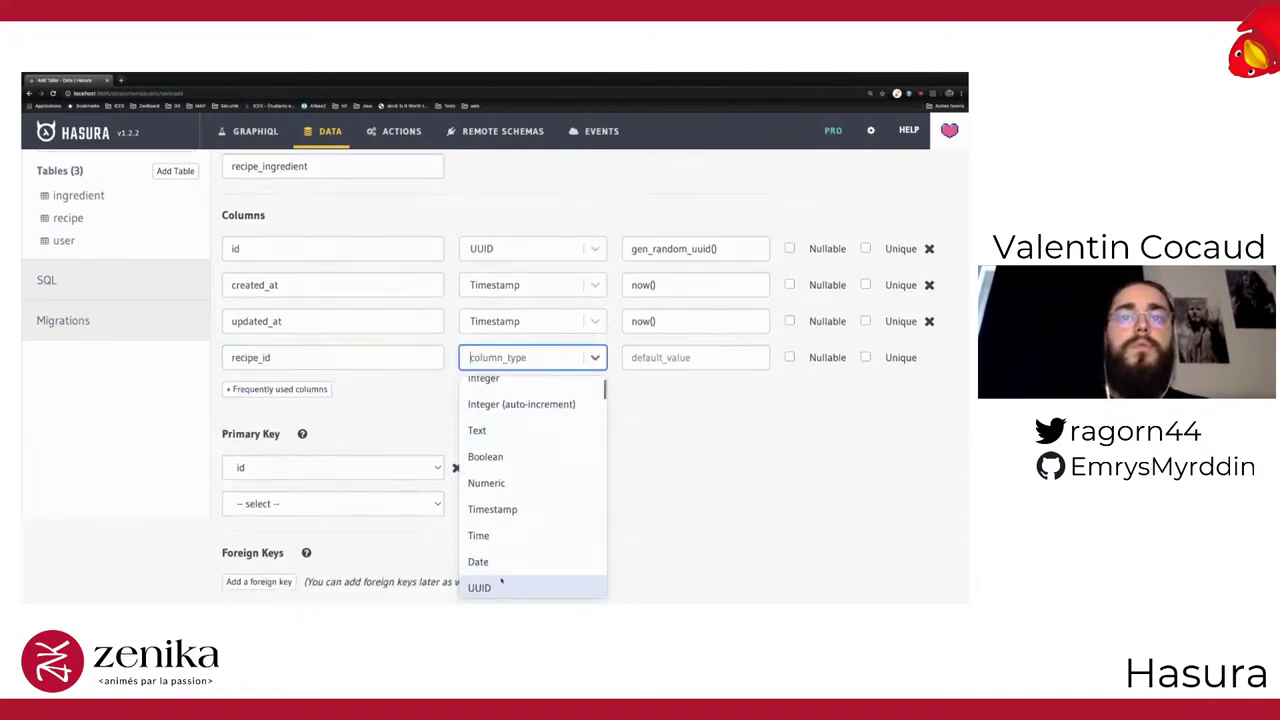
left_click(500, 586)
left_click(280, 394)
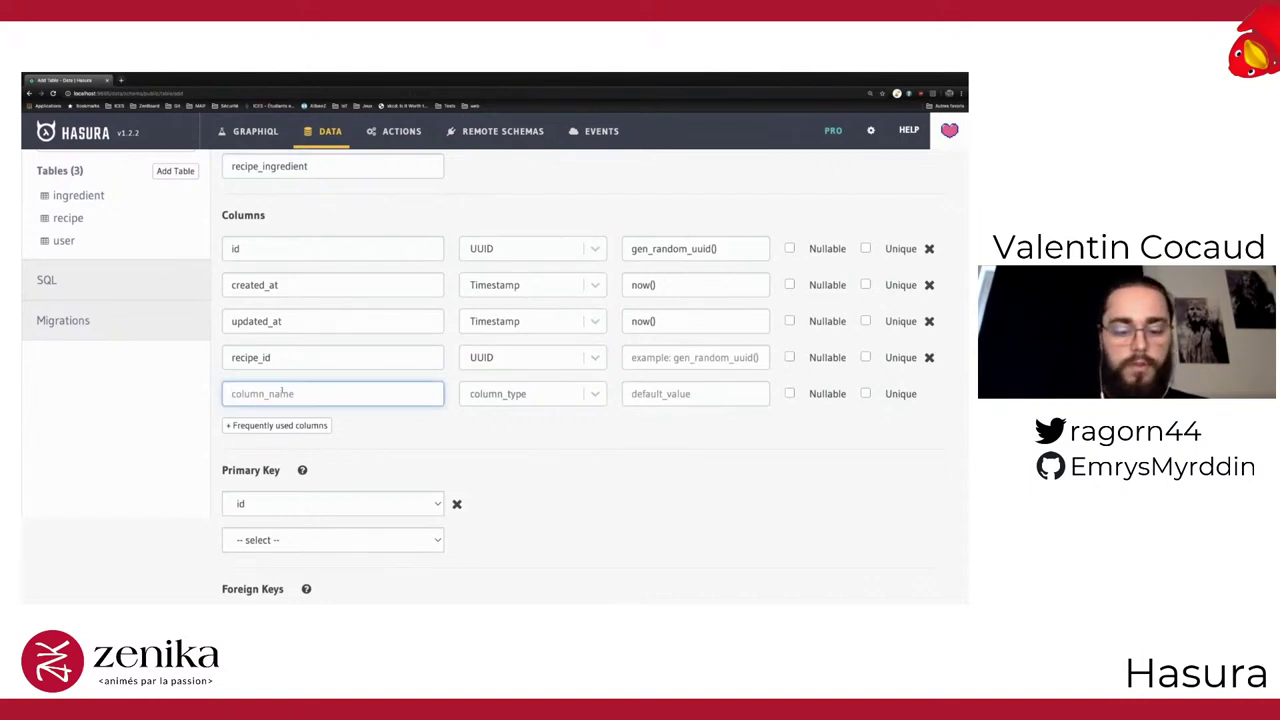
type("ingrddien")
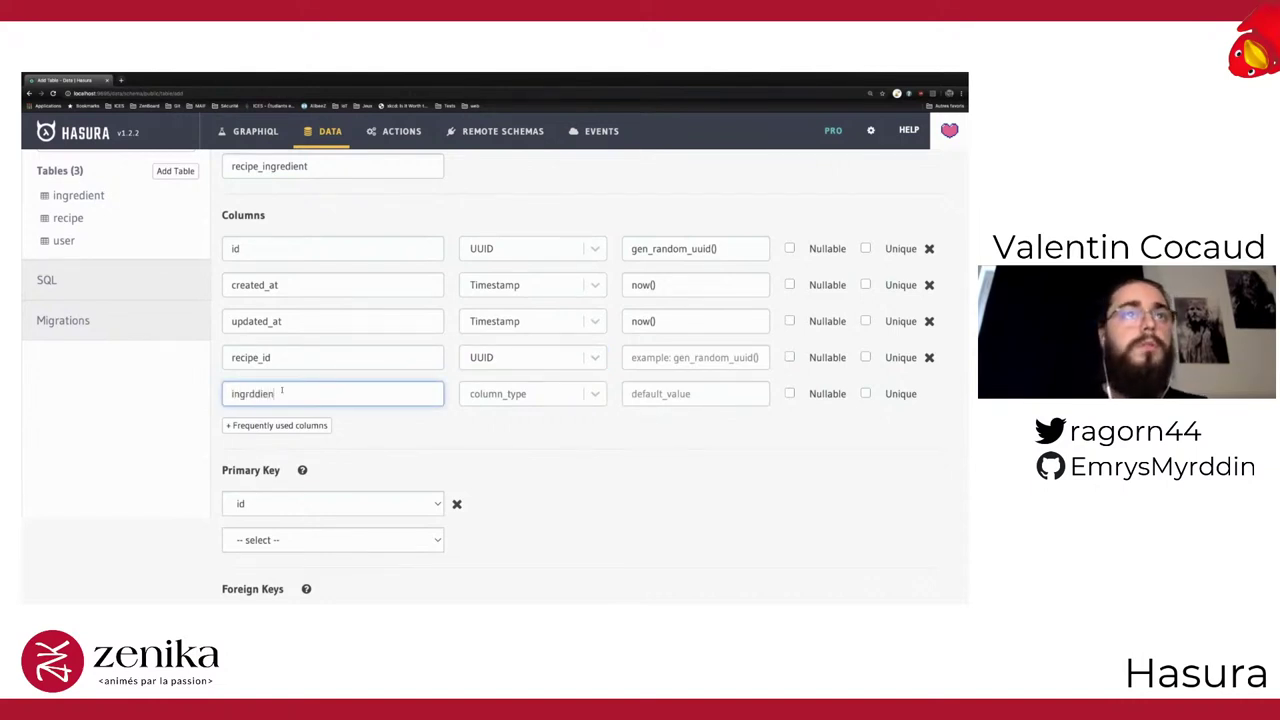
key("BackSpace")
key("BackSpace")
key("BackSpace")
key("BackSpace")
key("BackSpace")
type("edient_")
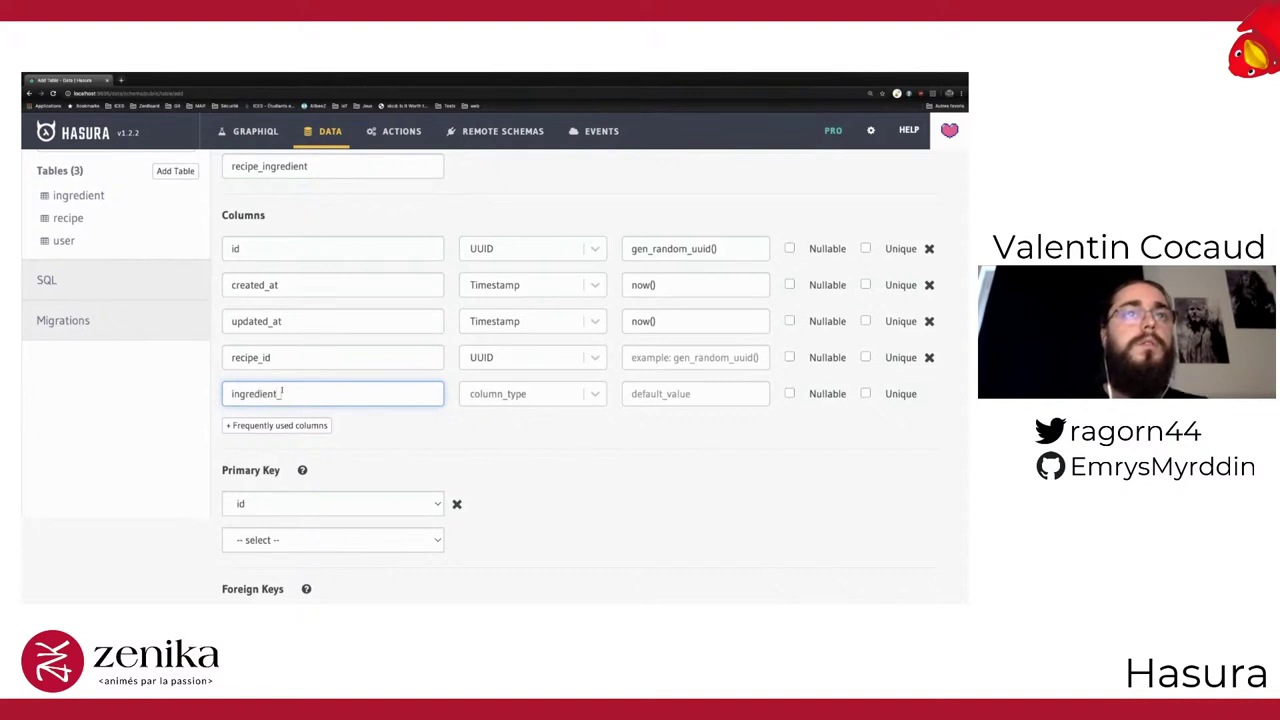
type("id")
left_click(490, 393)
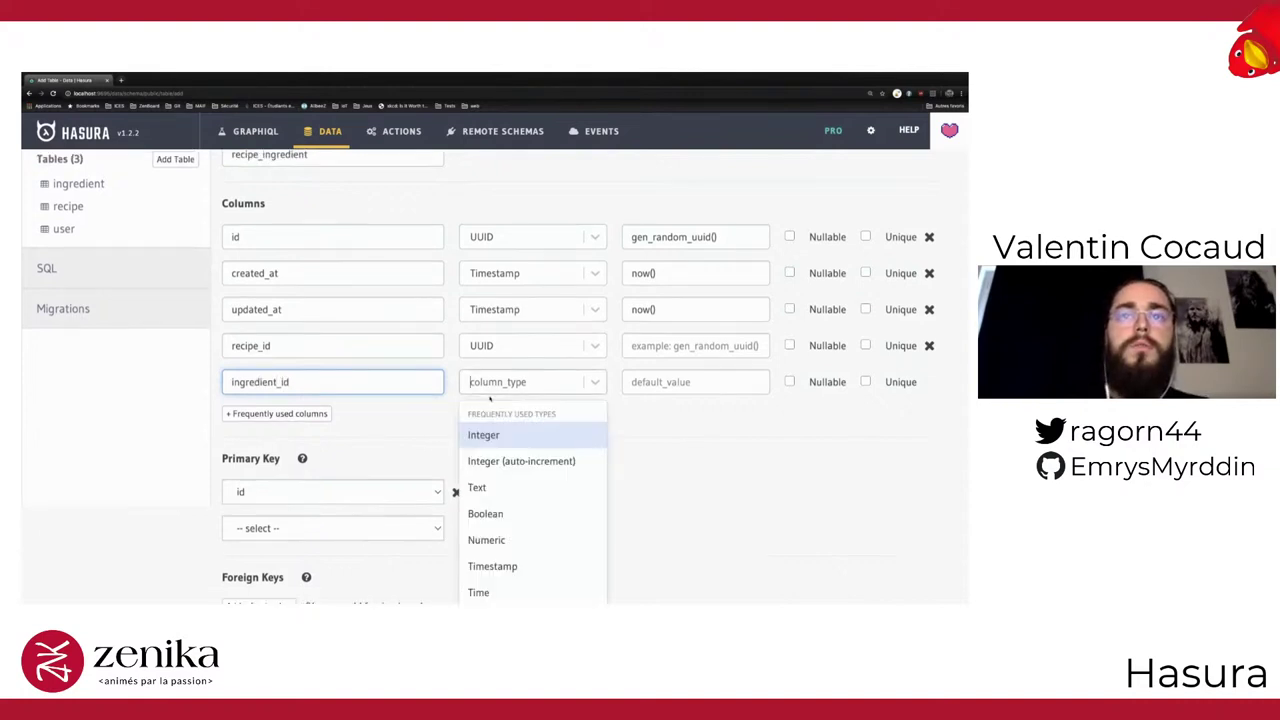
left_click(480, 589)
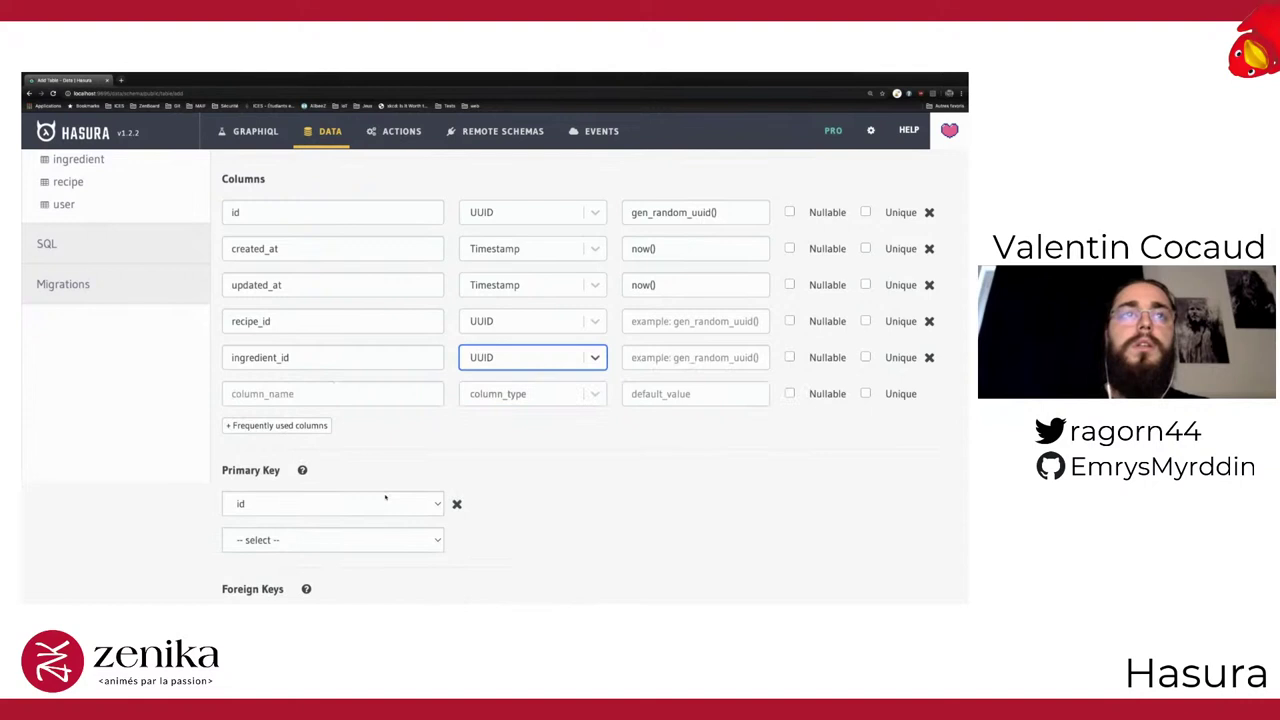
left_click(294, 391)
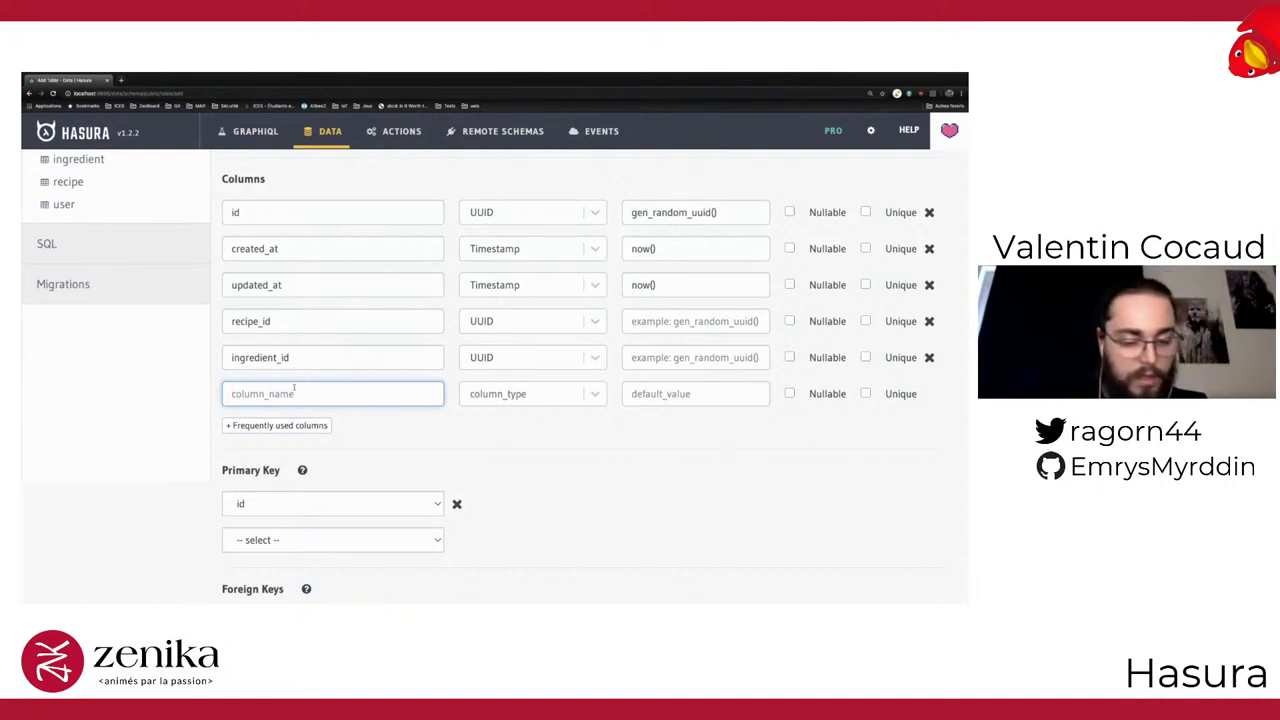
Add a Numeric qte column and a Text unit column
type("qte")
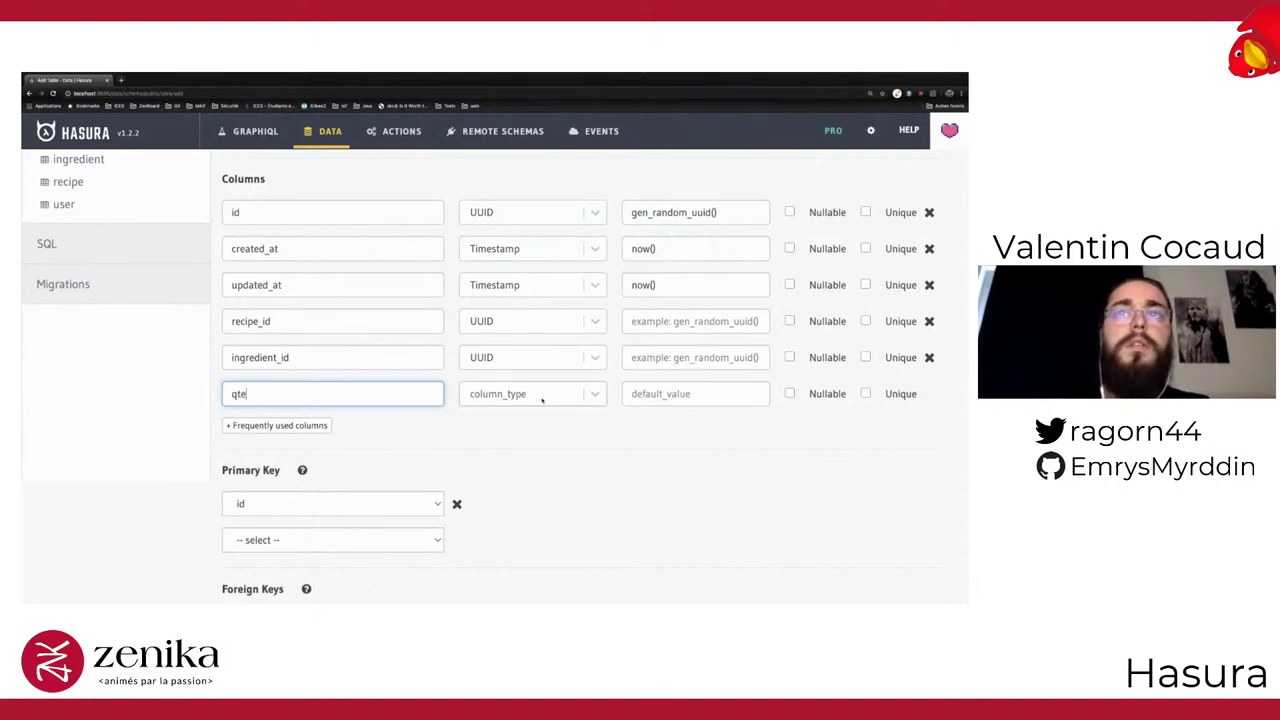
left_click(542, 399)
scroll(500, 470, "down", 1)
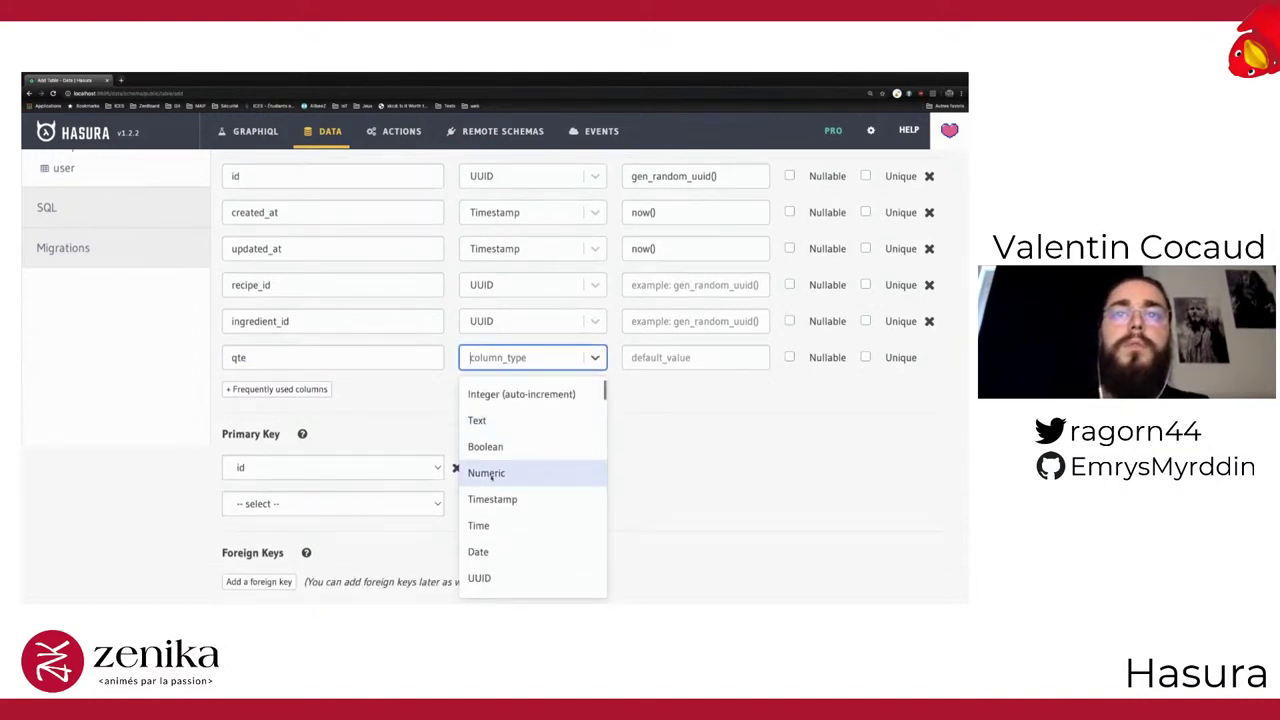
left_click(488, 473)
left_click(268, 393)
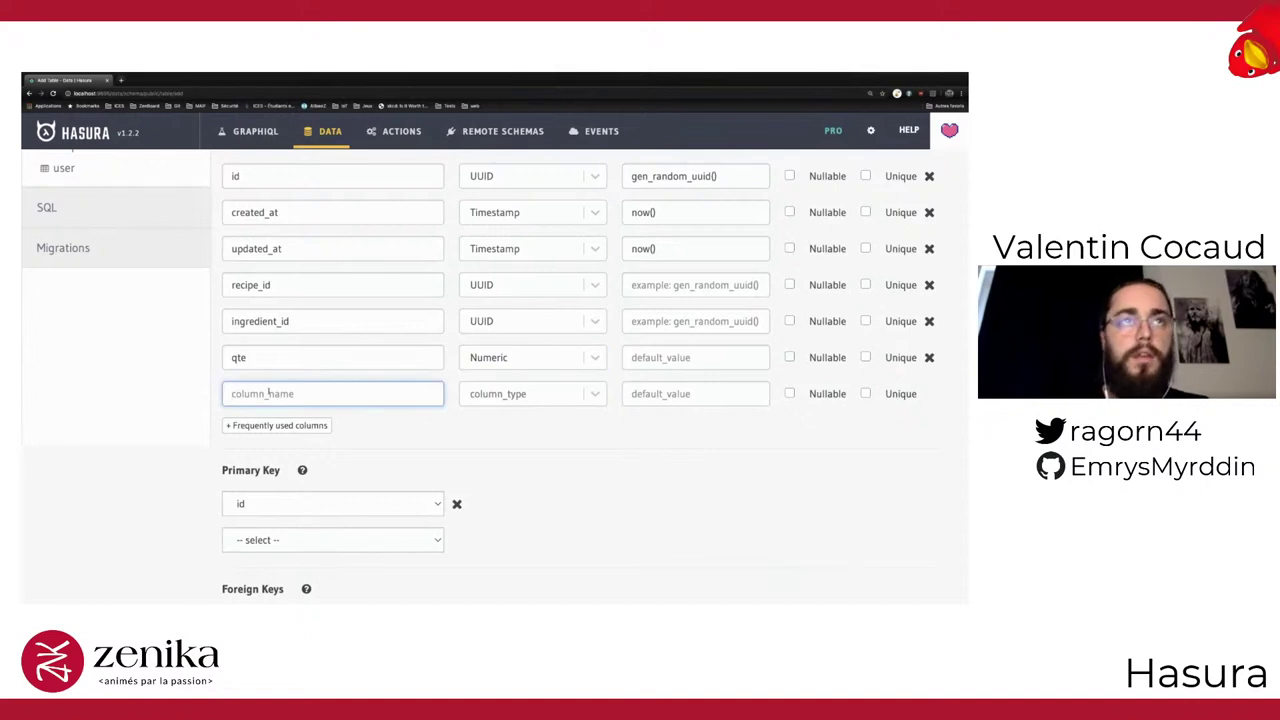
type("unit")
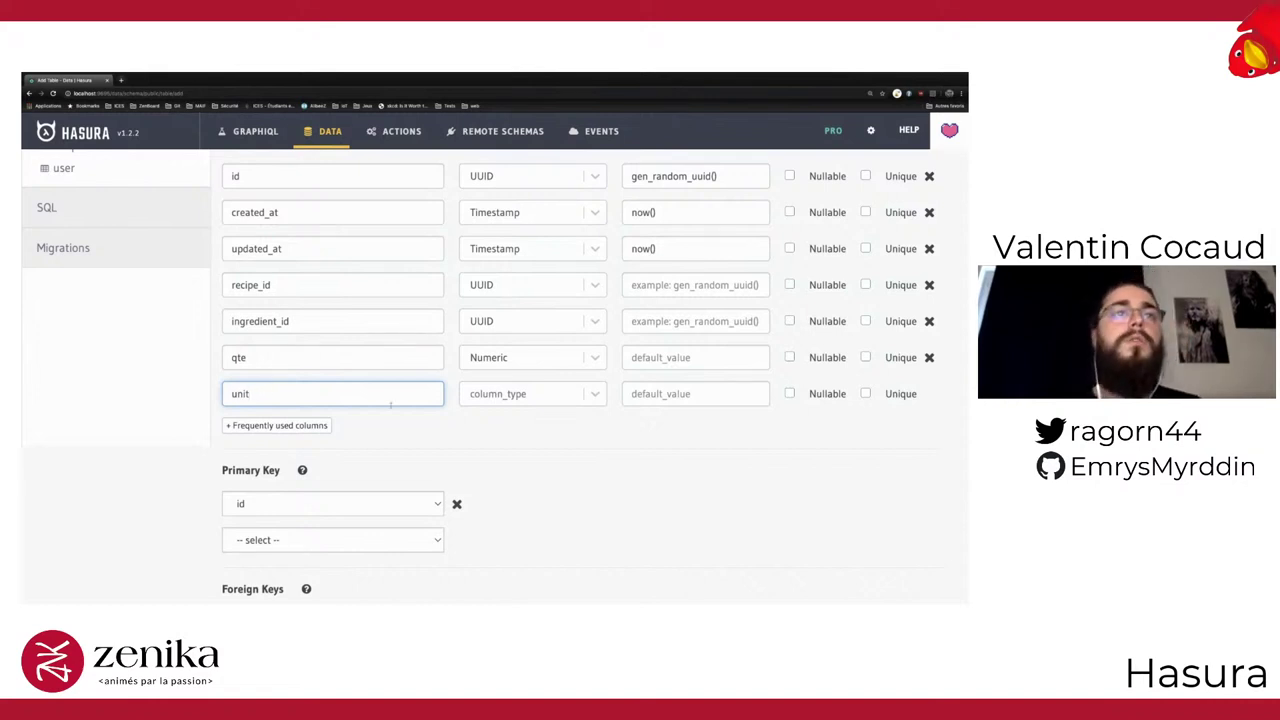
left_click(531, 393)
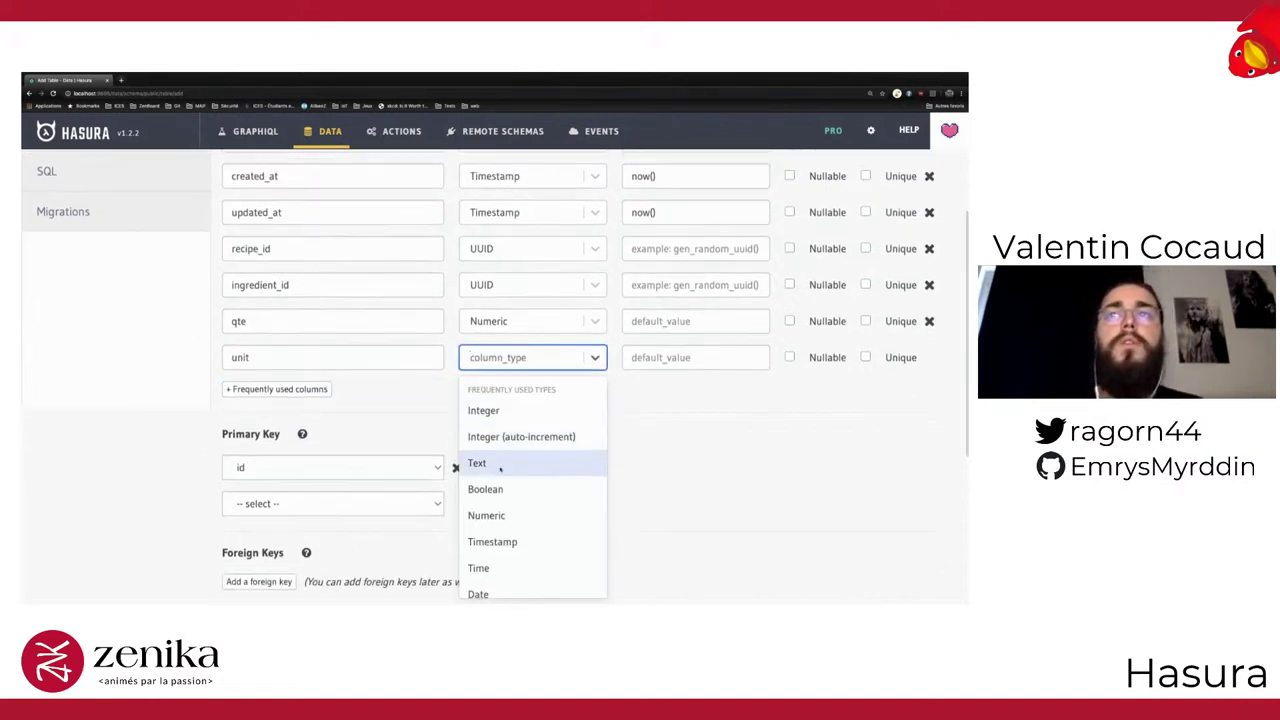
left_click(503, 460)
left_click(560, 468)
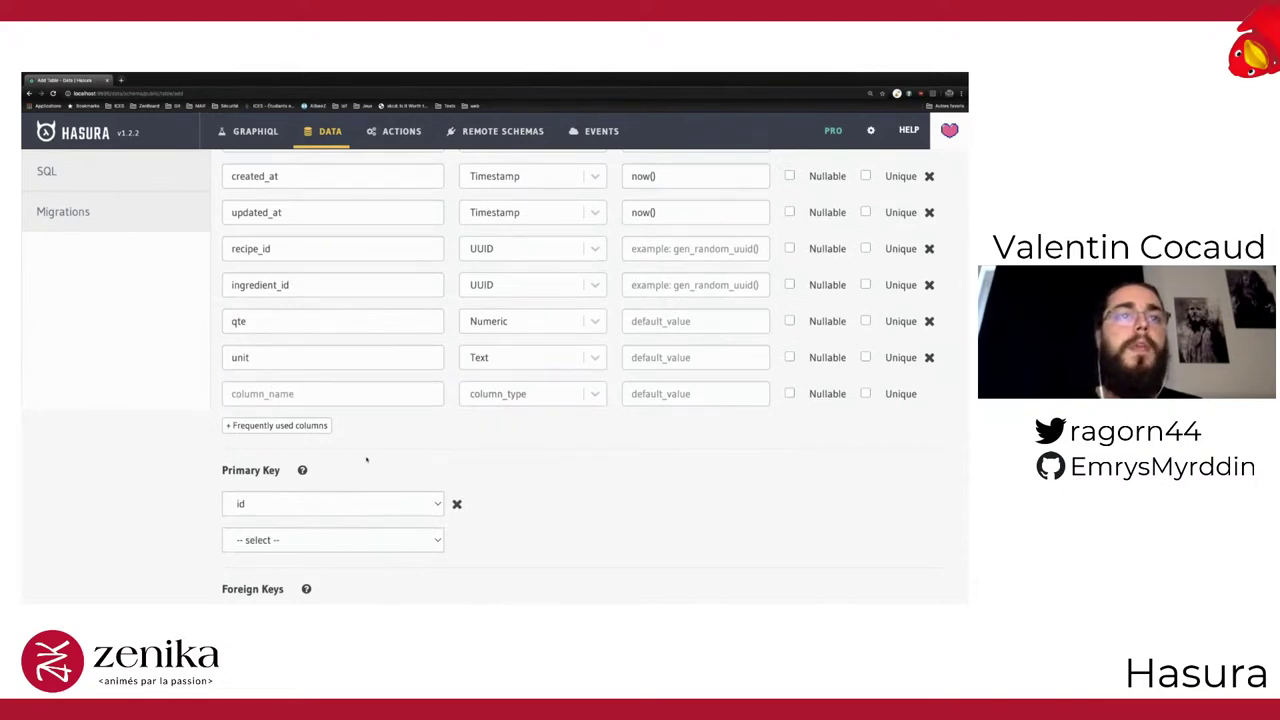
scroll(366, 460, "down", 2)
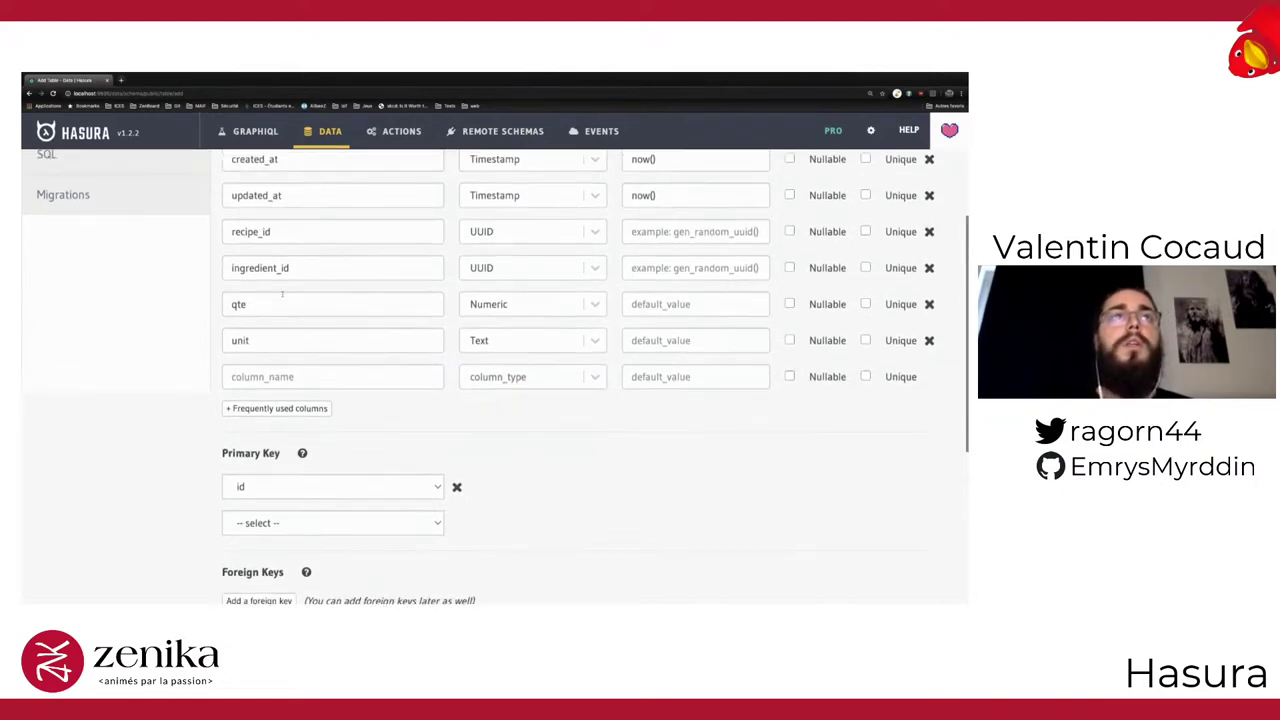
scroll(300, 441, "down", 3)
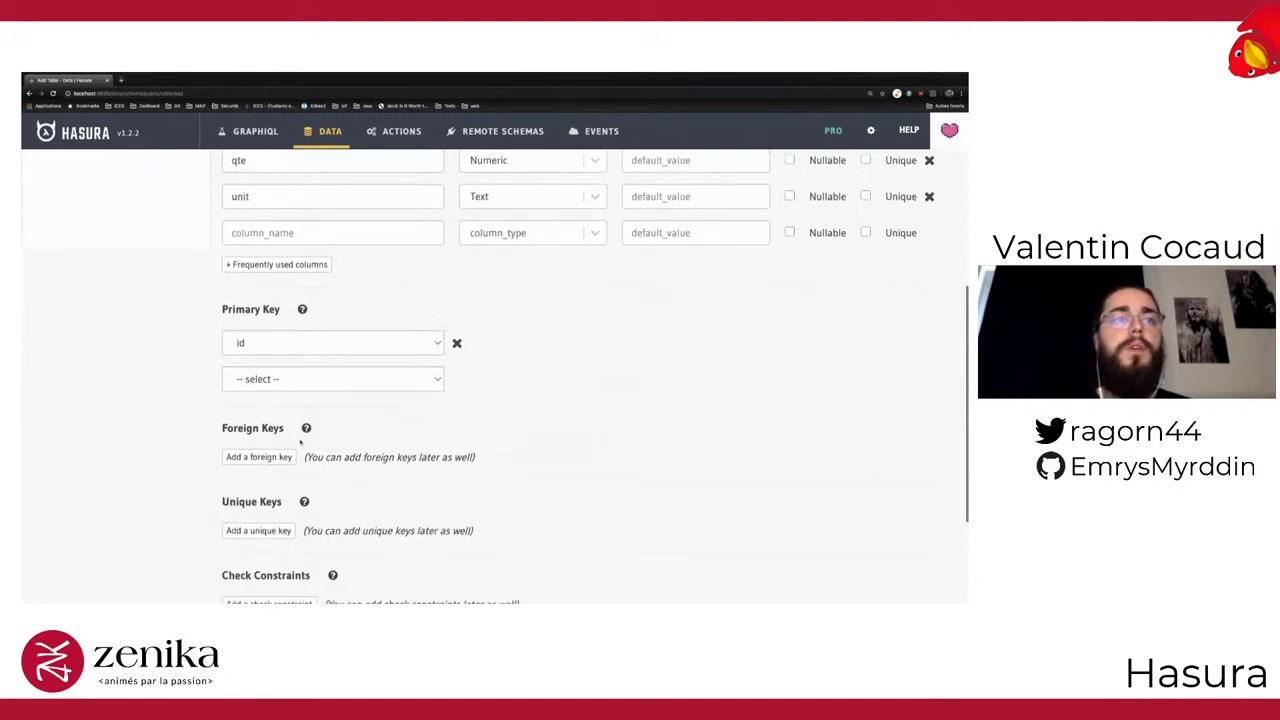
Save a foreign key from ingredient_id to the ingredient table's id, cascading on update
left_click(260, 457)
scroll(315, 541, "down", 2)
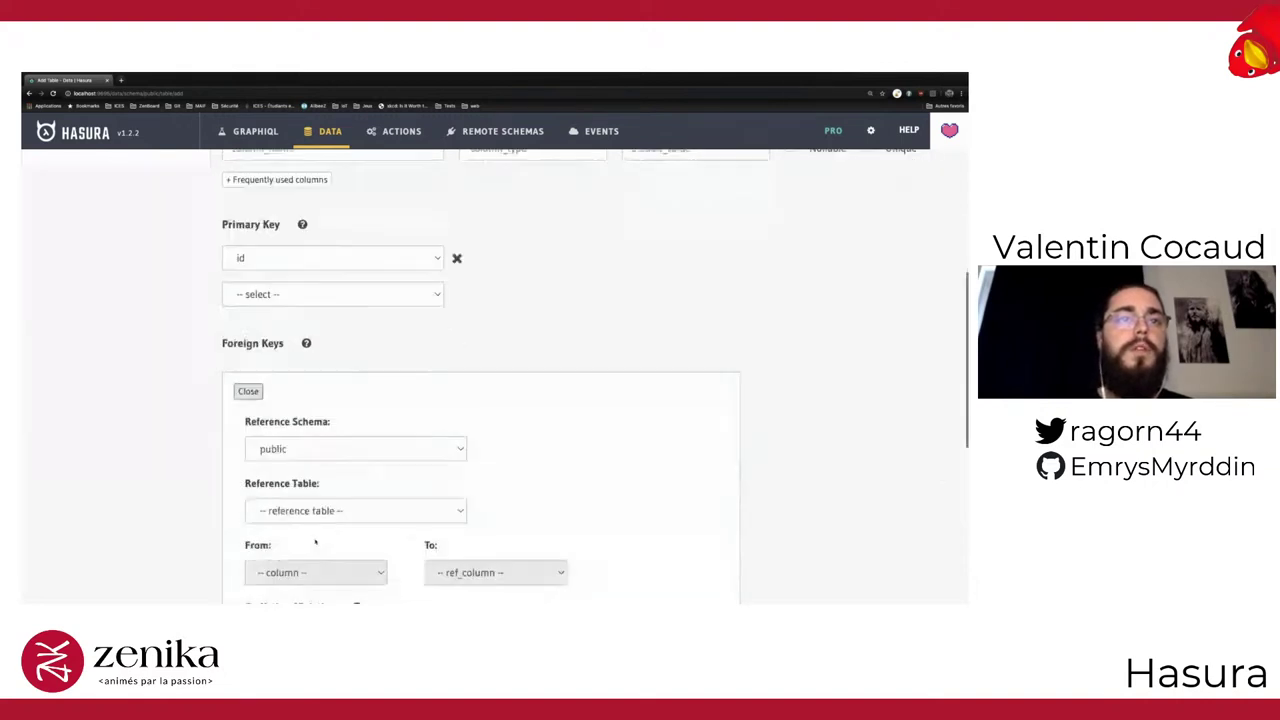
left_click(300, 510)
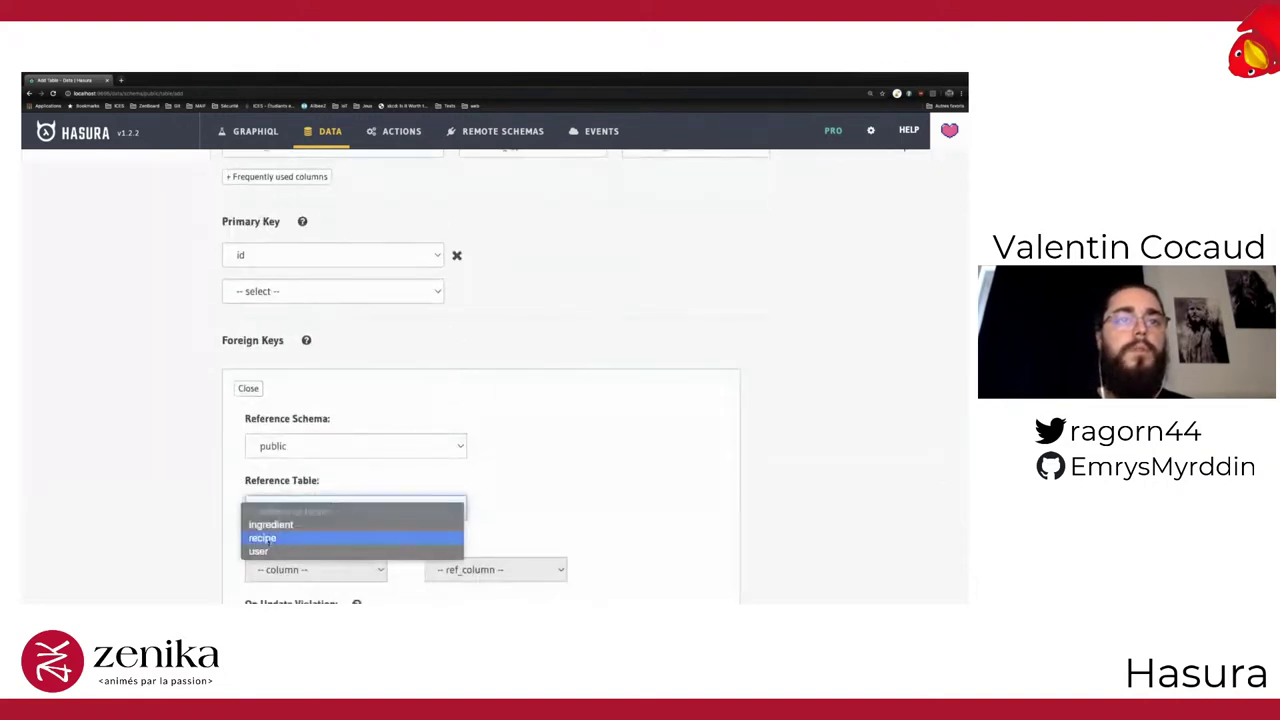
left_click(270, 524)
scroll(343, 508, "down", 1)
left_click(313, 507)
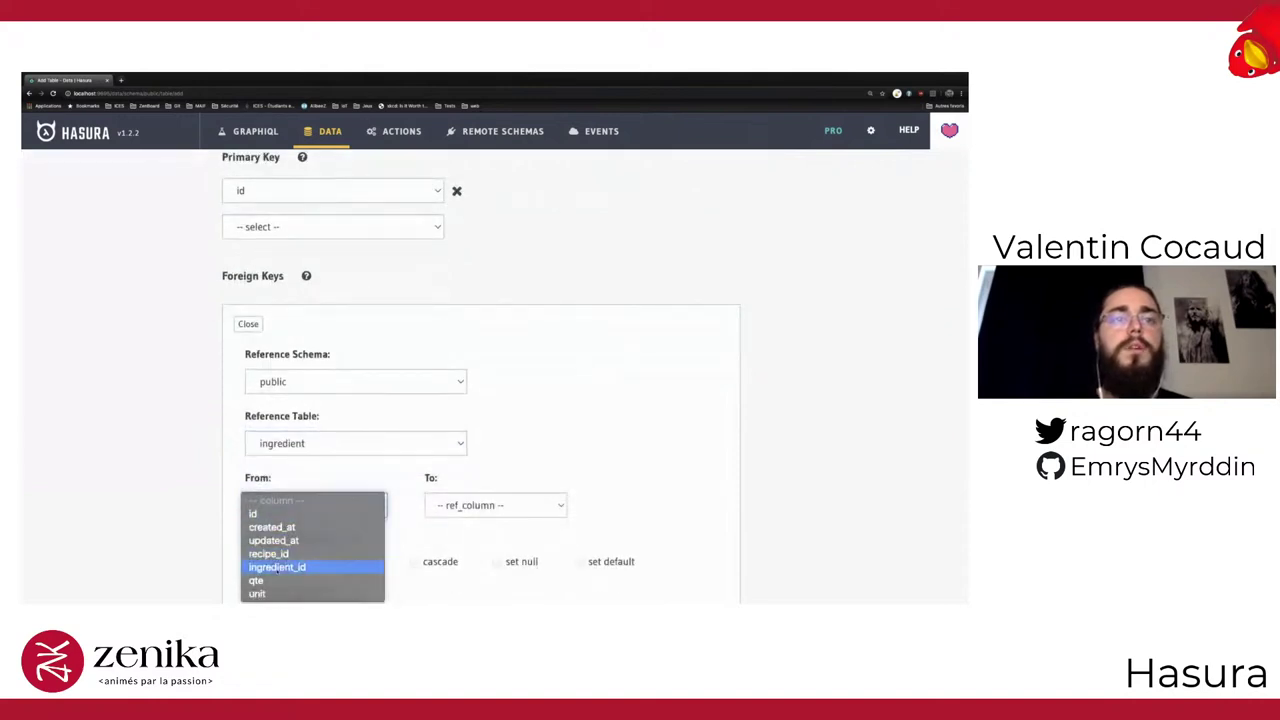
left_click(277, 567)
left_click(495, 505)
left_click(437, 563)
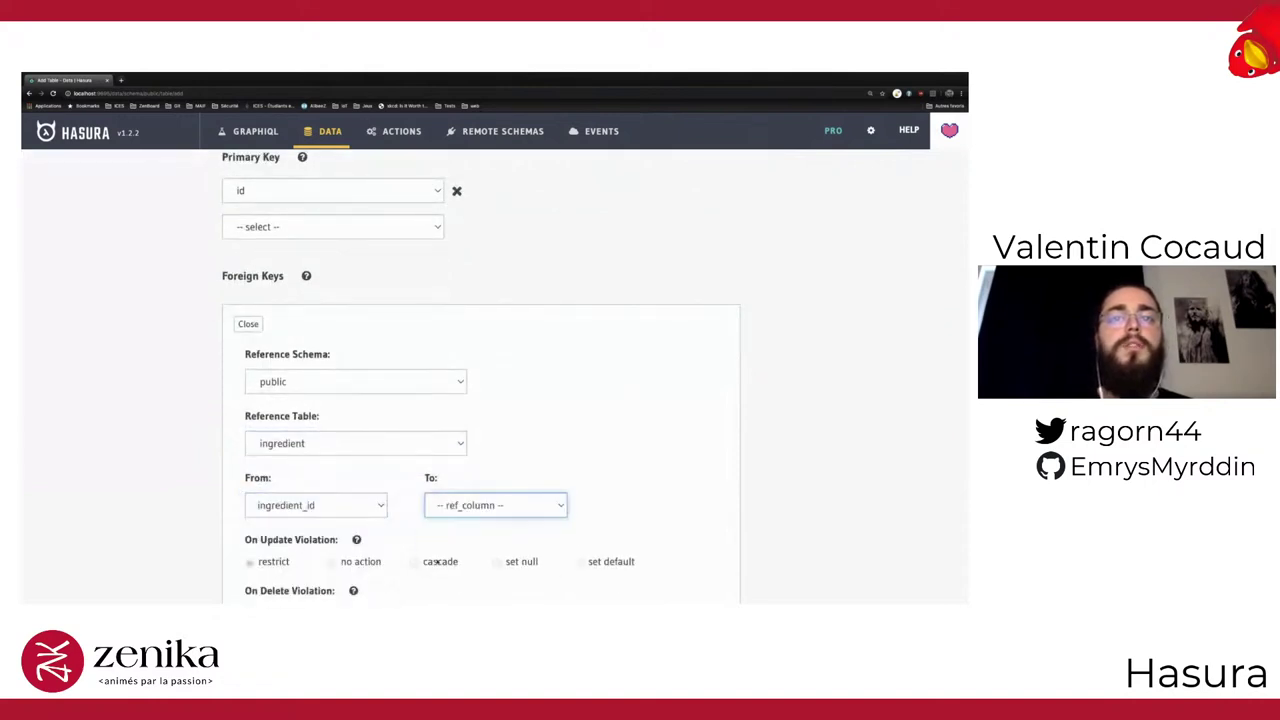
scroll(430, 545, "down", 3)
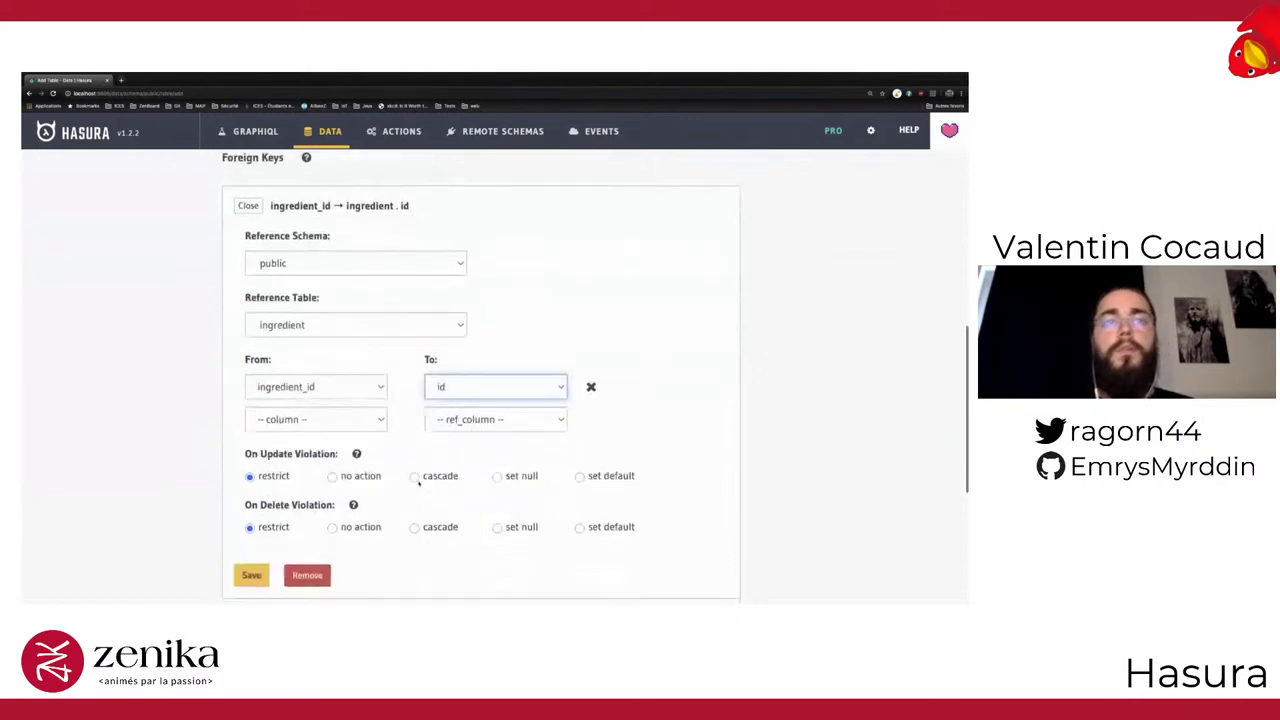
left_click(415, 477)
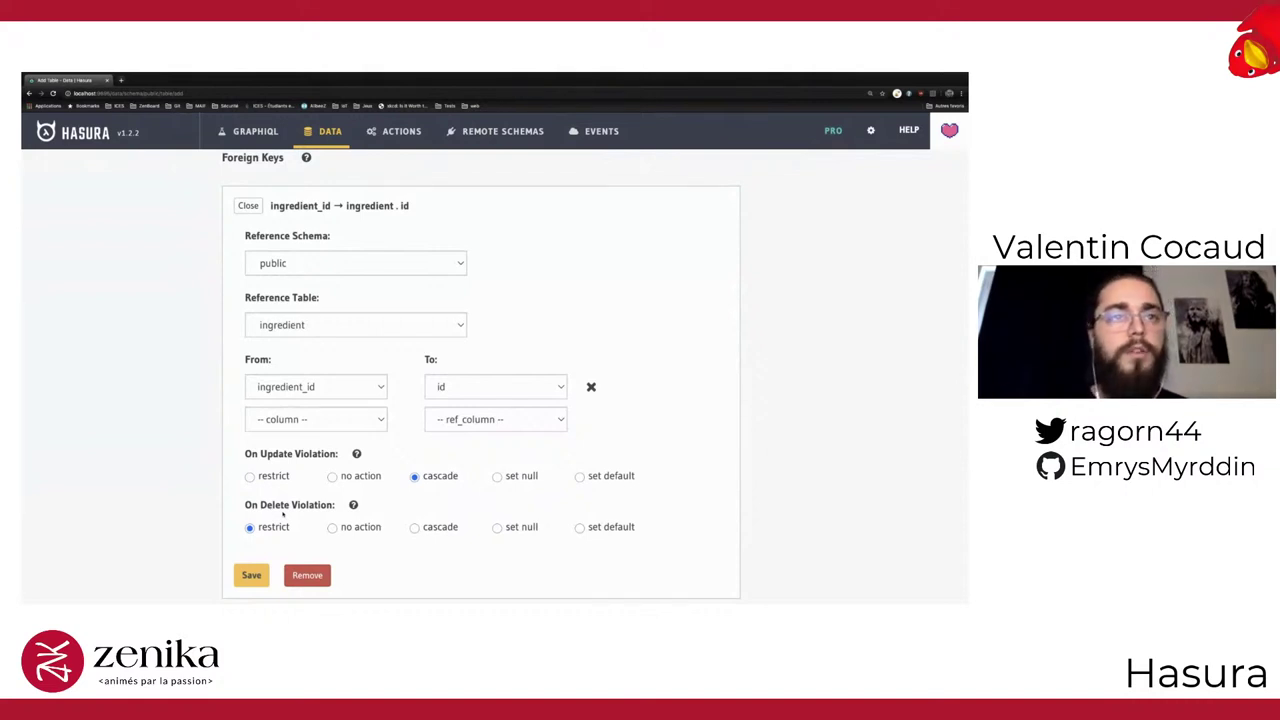
scroll(283, 514, "down", 1)
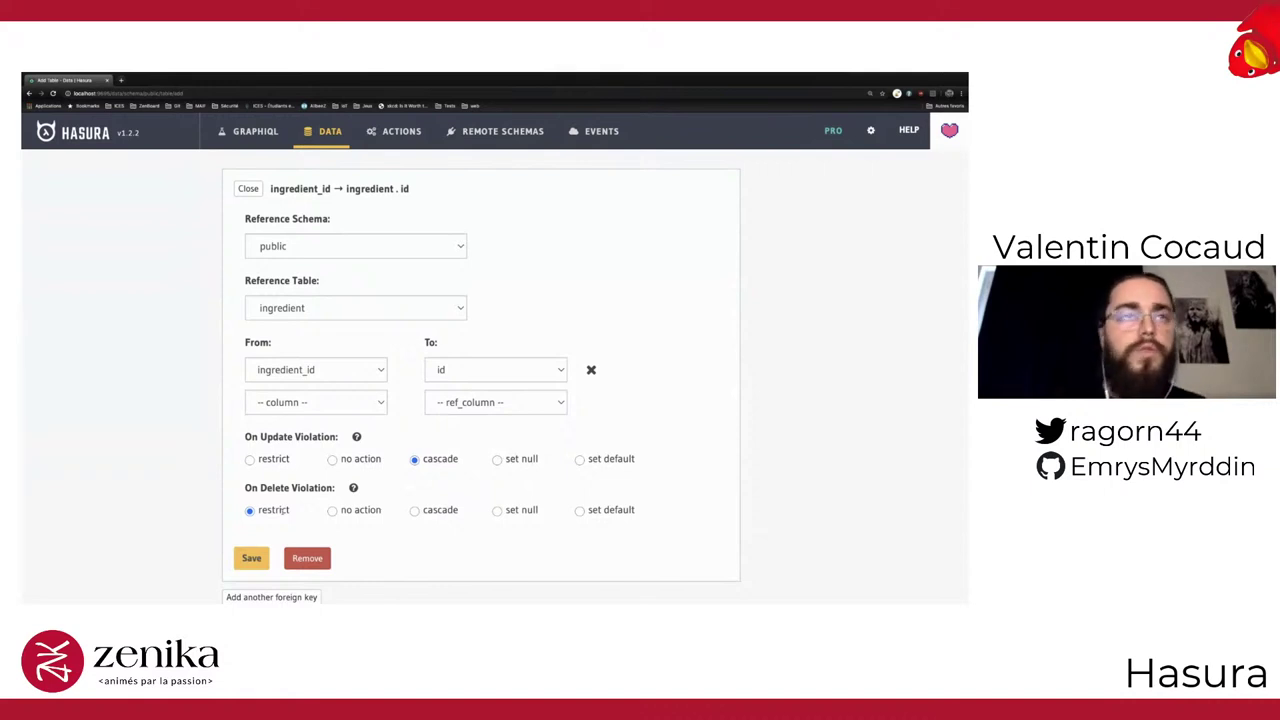
left_click(252, 558)
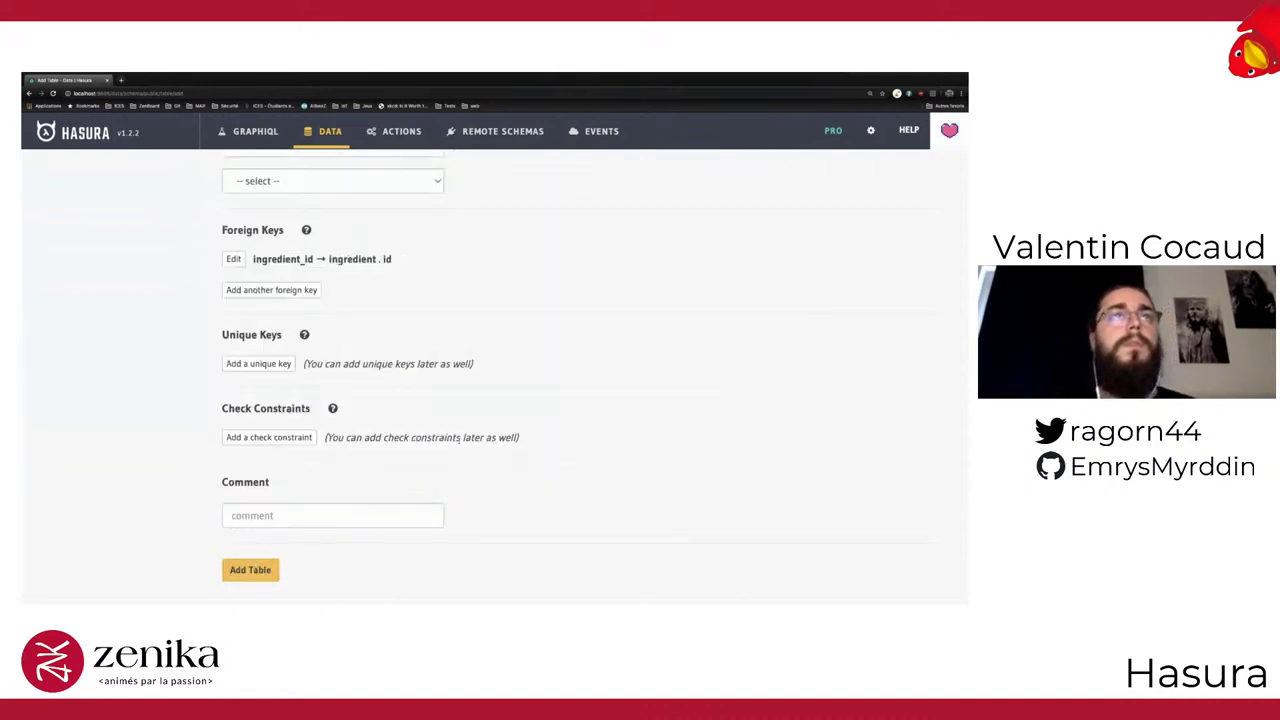
Save a second foreign key from recipe_id to public.recipe id, cascading on update and delete
left_click(290, 289)
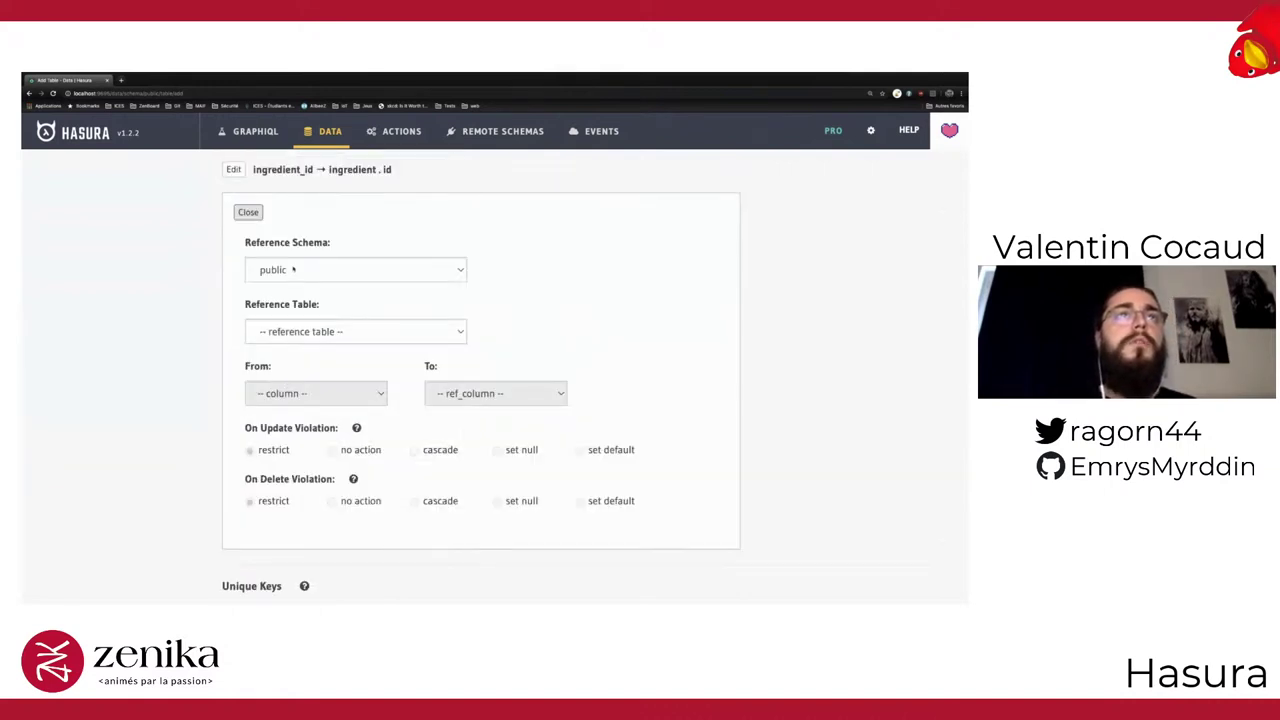
left_click(293, 269)
left_click(305, 333)
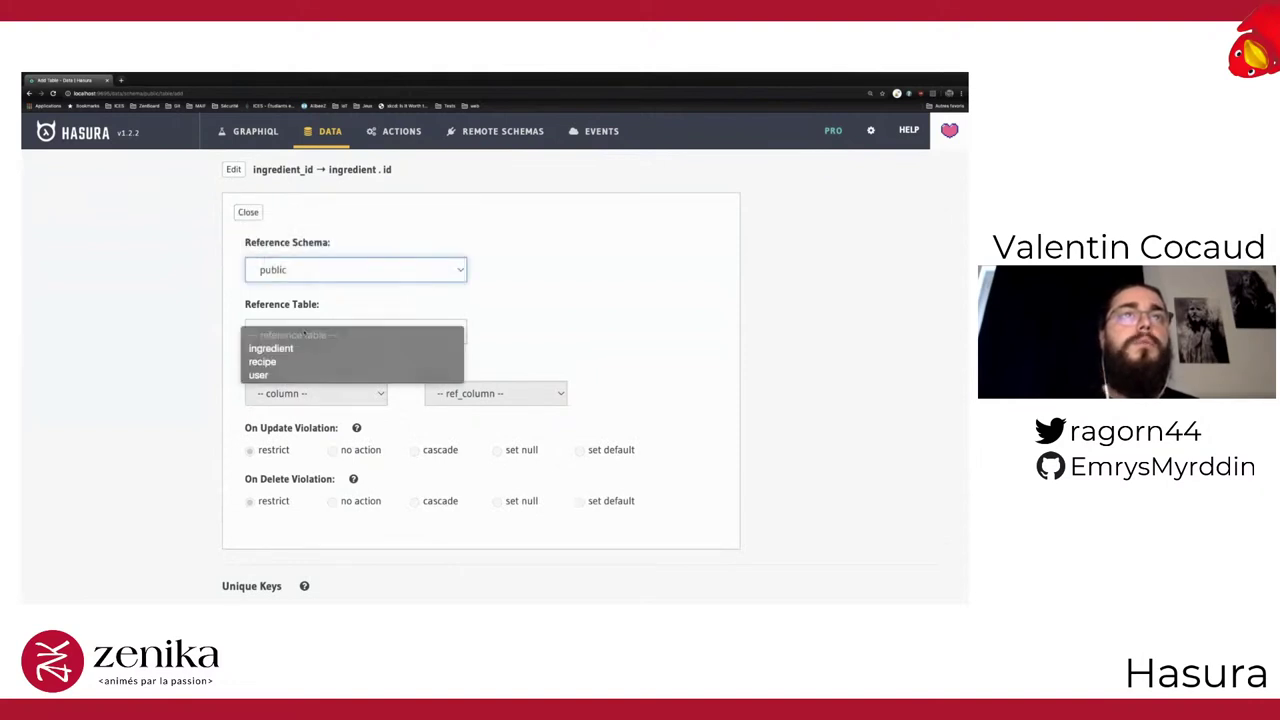
left_click(318, 361)
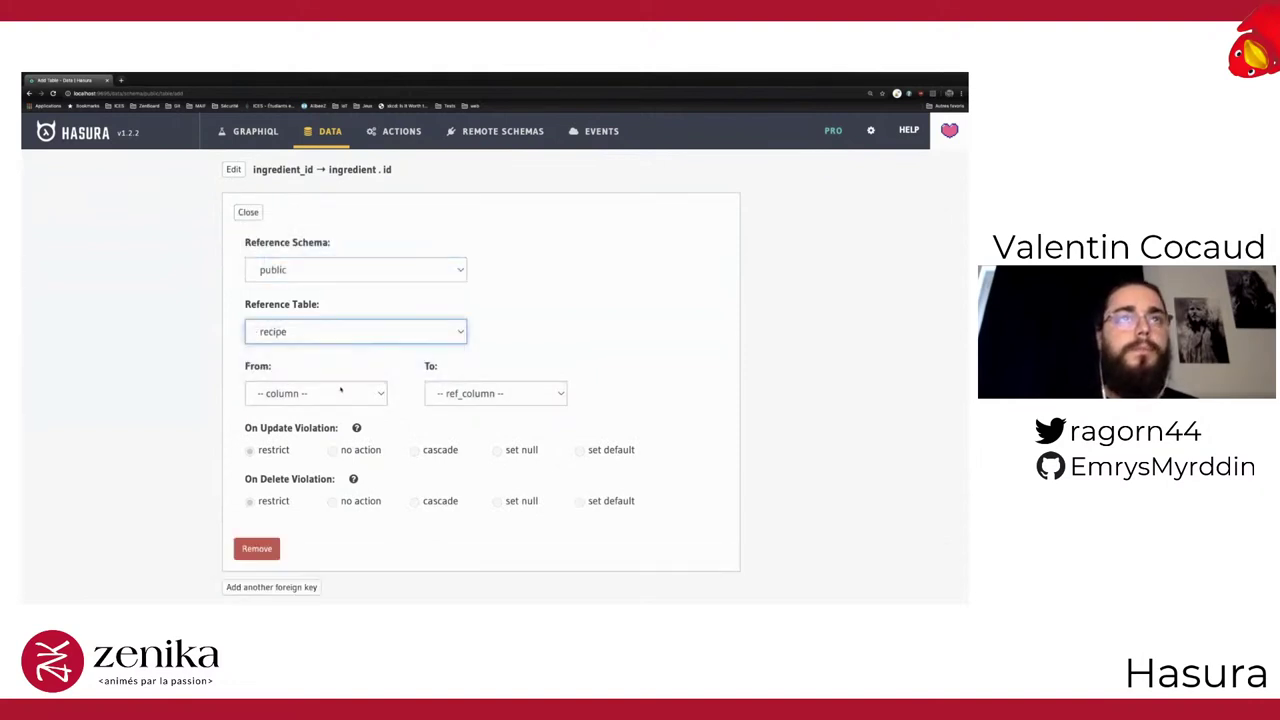
left_click(326, 396)
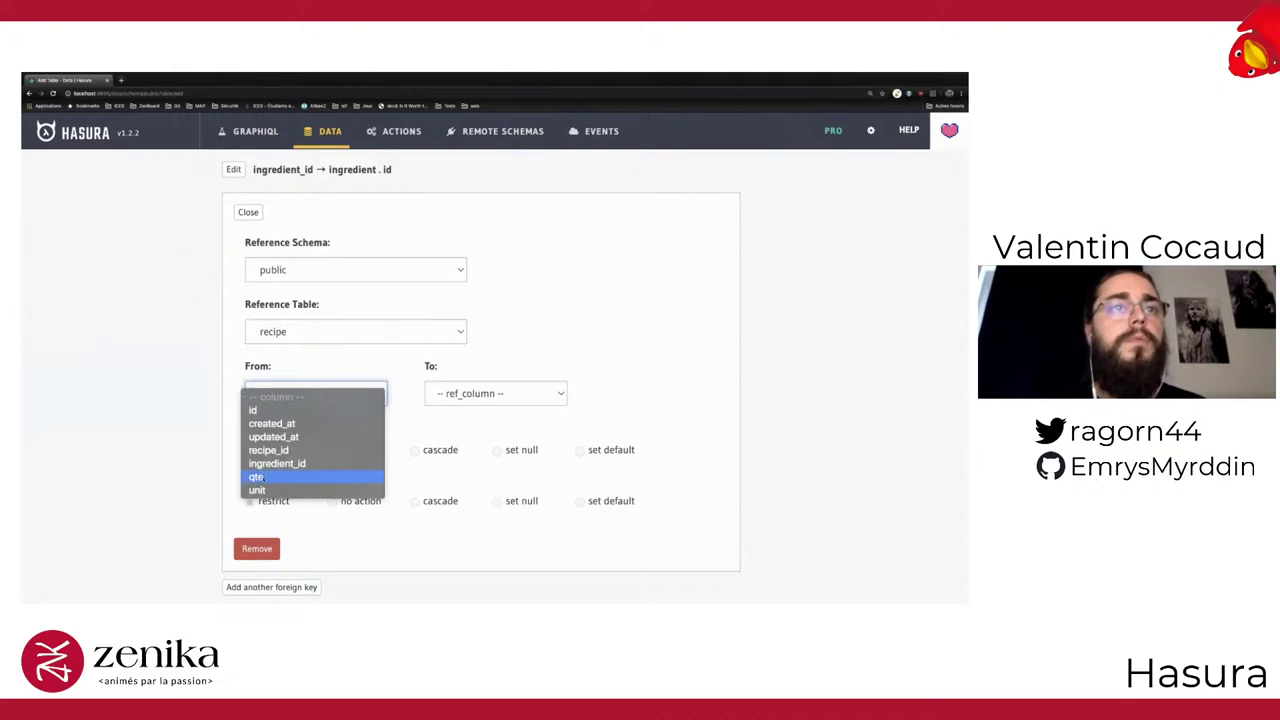
left_click(300, 450)
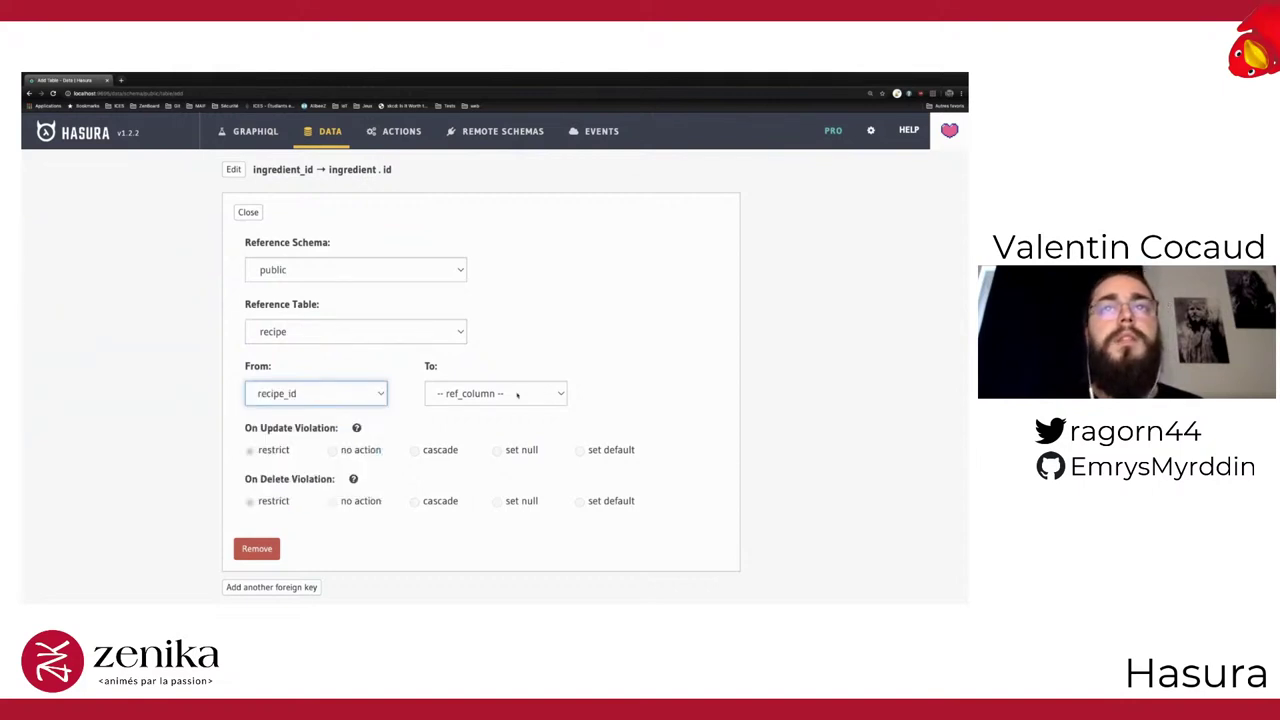
left_click(495, 393)
left_click(455, 467)
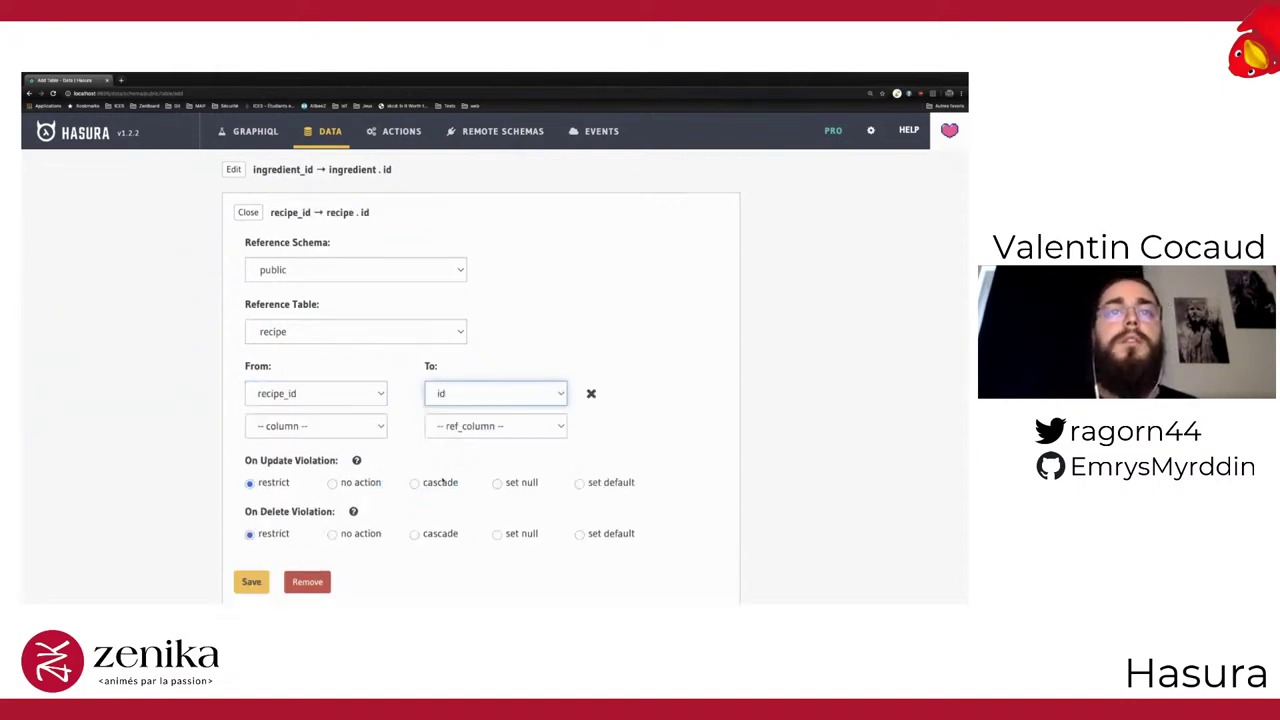
left_click(415, 482)
scroll(416, 511, "down", 1)
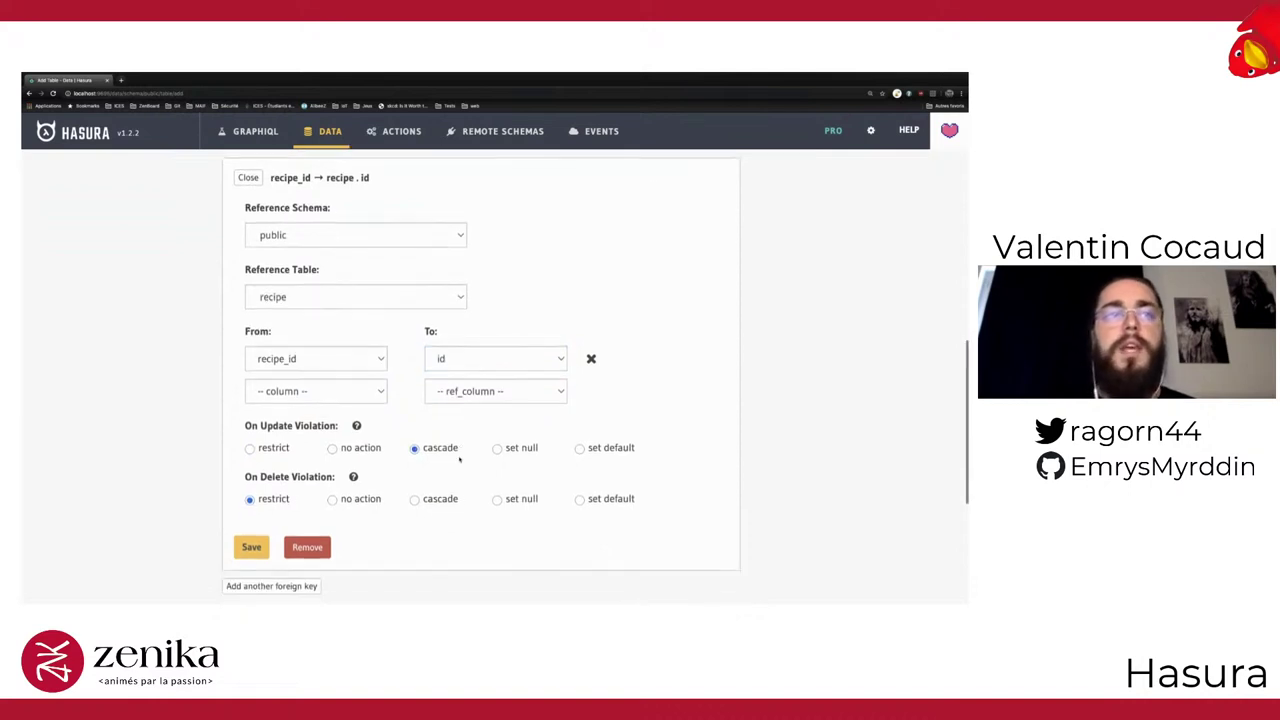
left_click(414, 500)
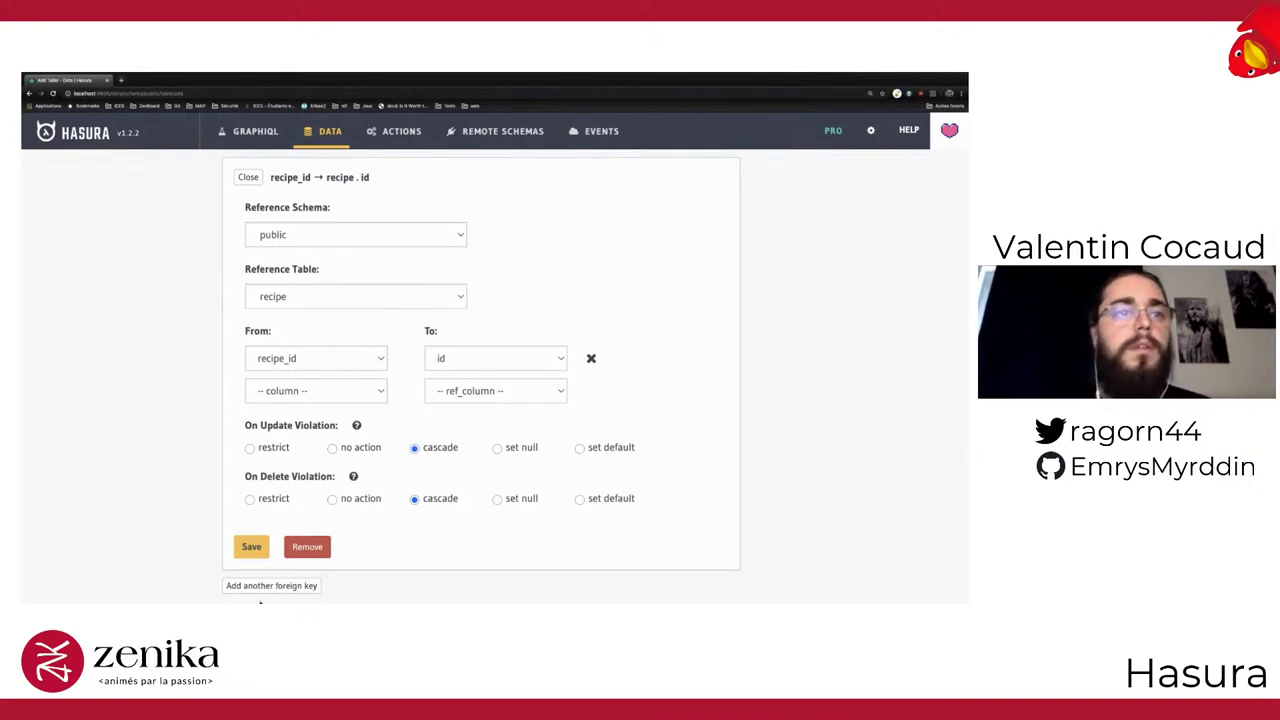
left_click(251, 546)
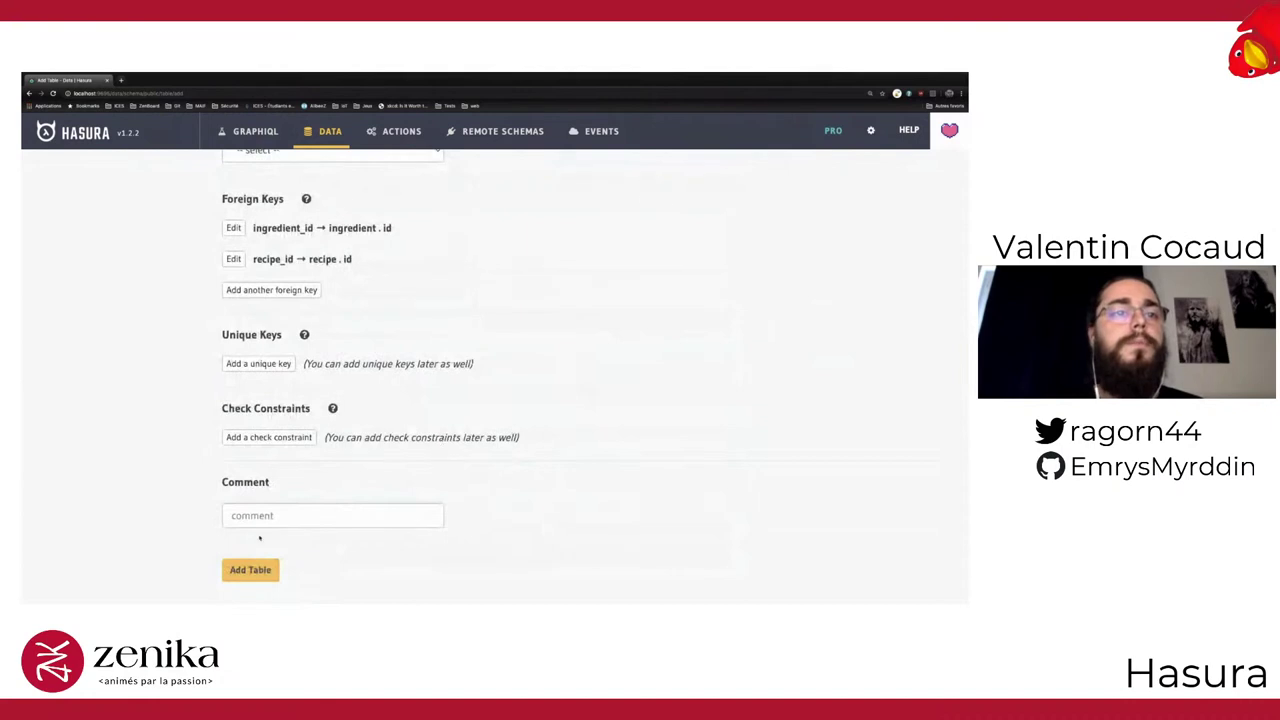
Create the recipe_ingredient table and view its Relationships tab
left_click(252, 569)
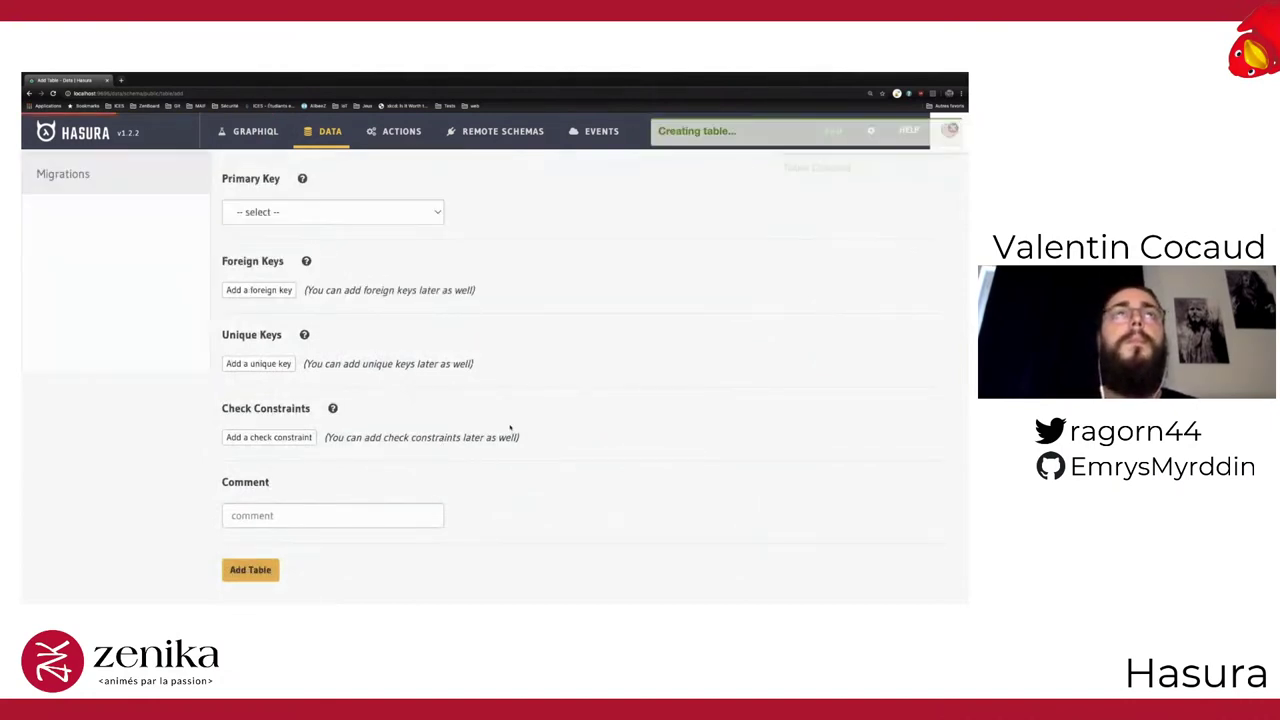
scroll(453, 318, "down", 1)
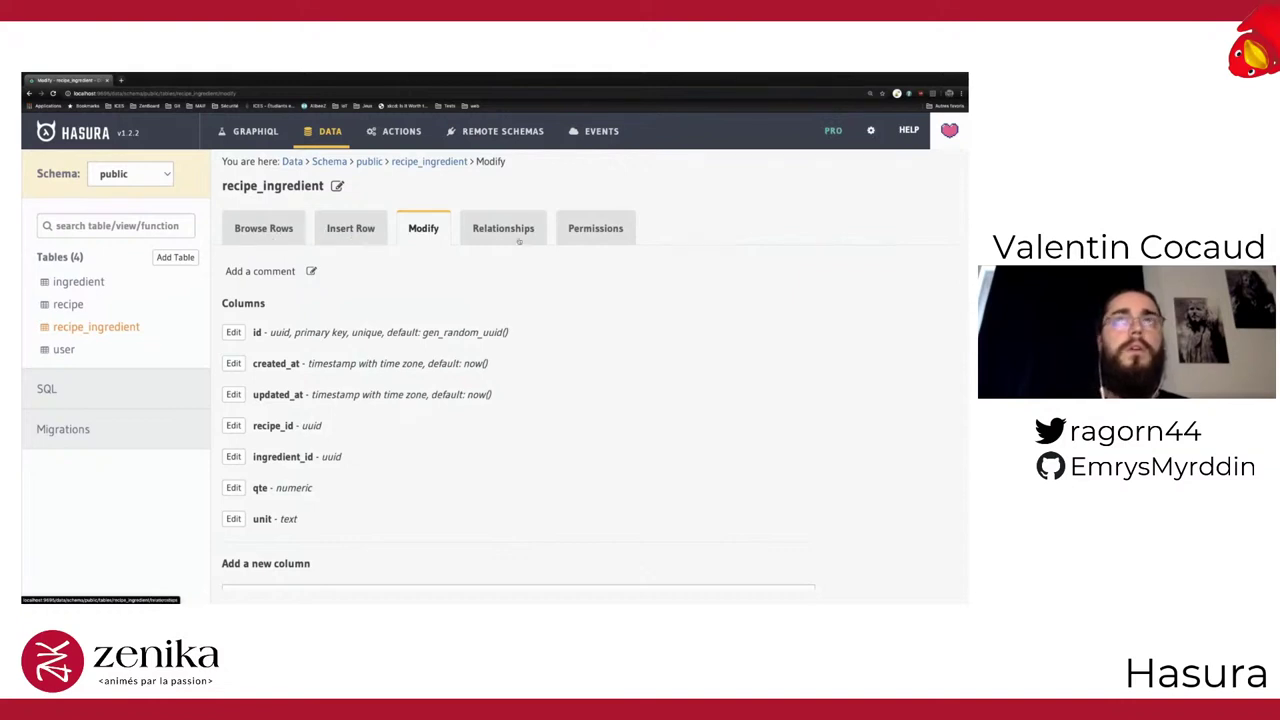
left_click(512, 234)
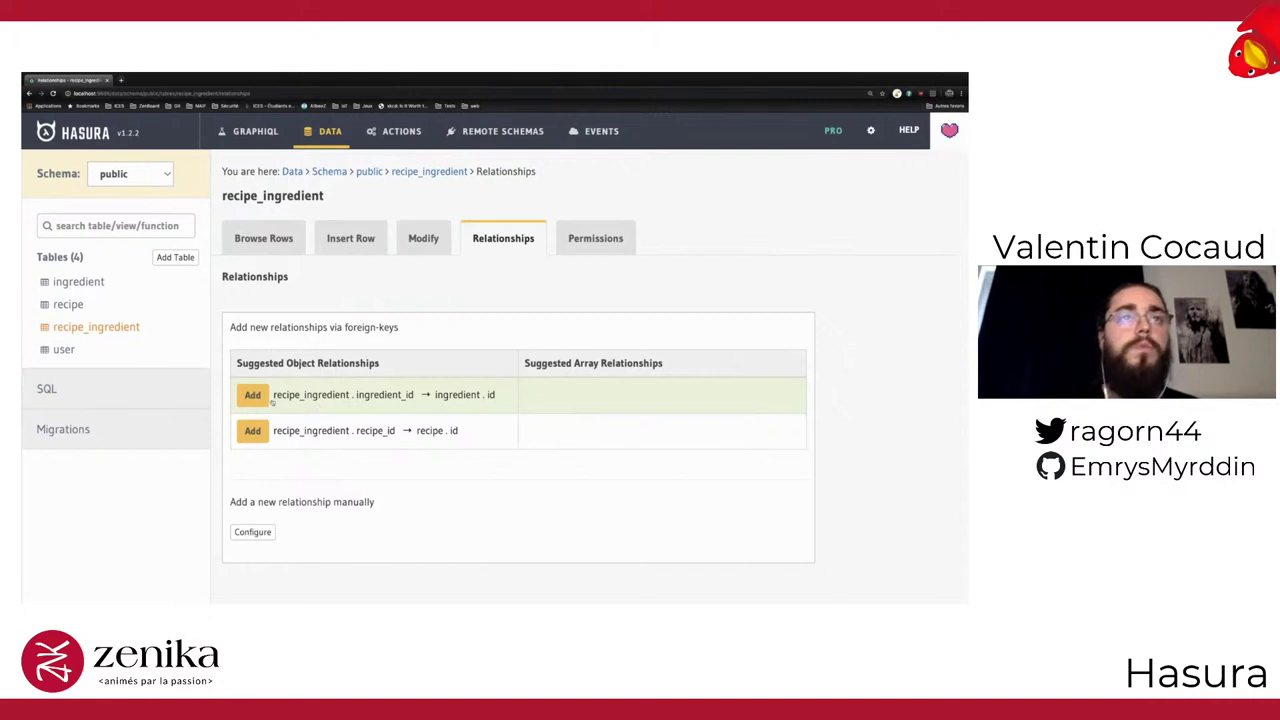
Add the suggested object relationships ingredient and recipe on recipe_ingredient
left_click(260, 396)
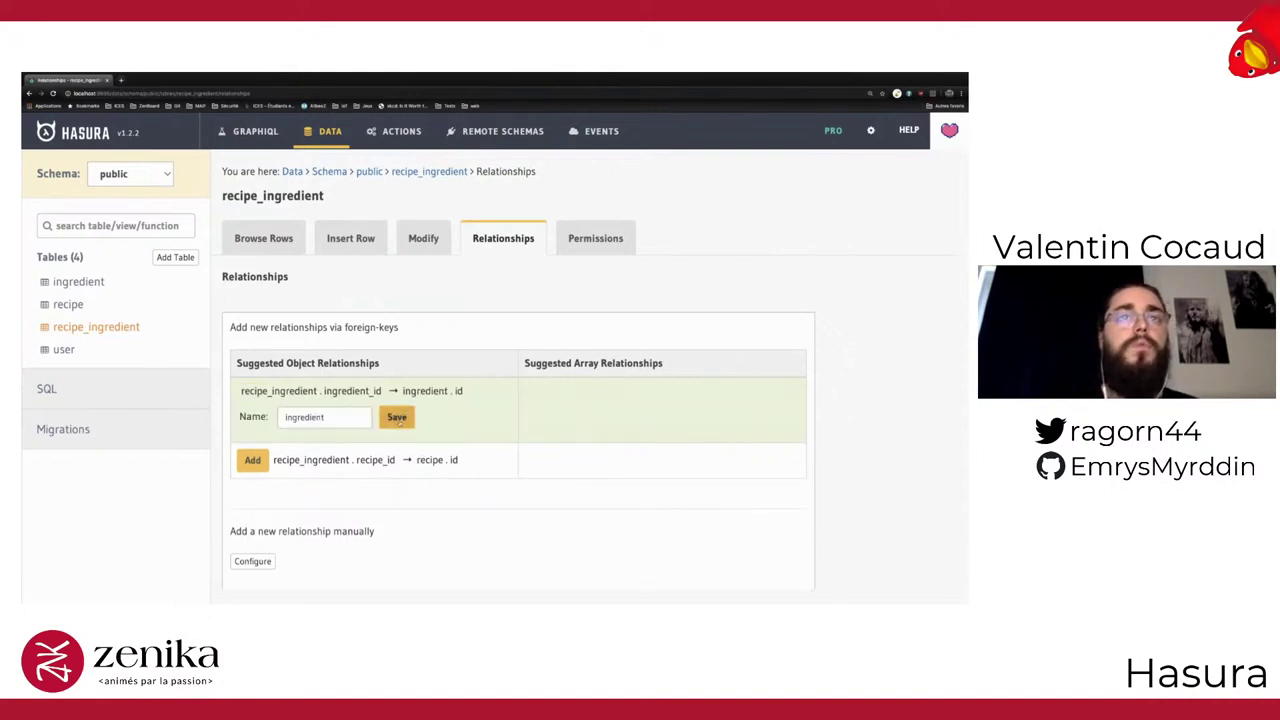
left_click(397, 418)
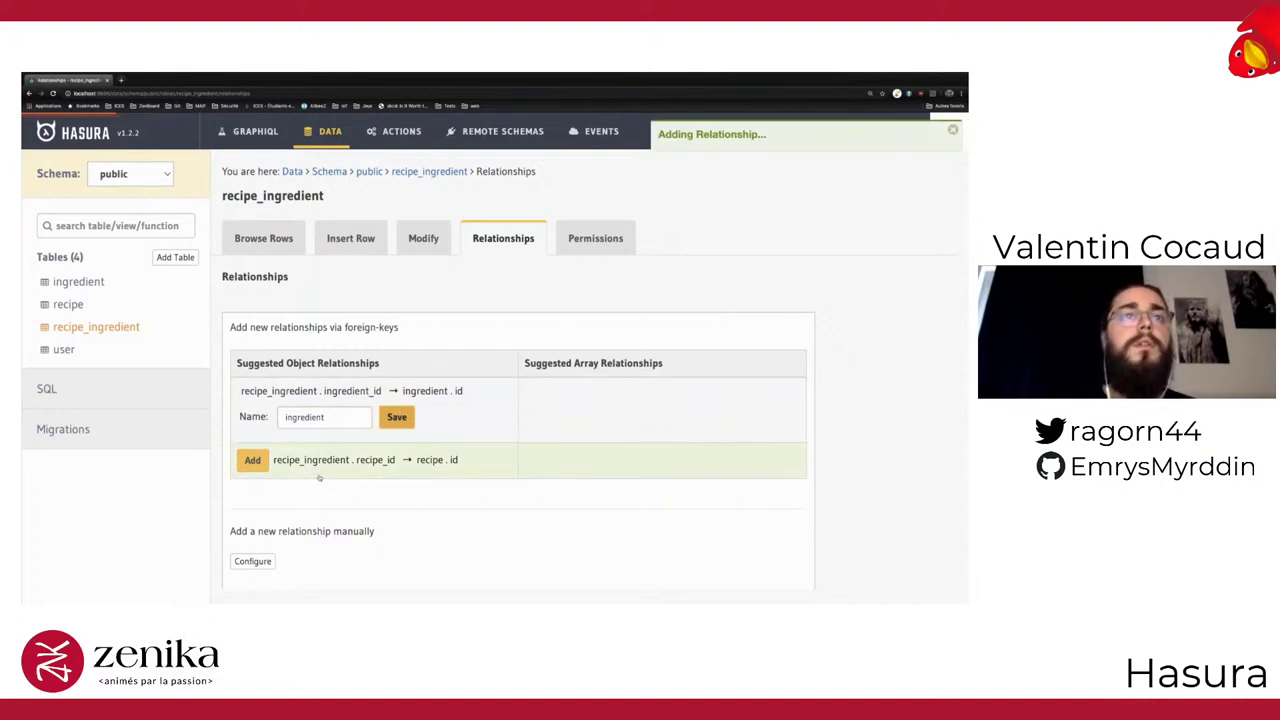
left_click(252, 510)
left_click(396, 533)
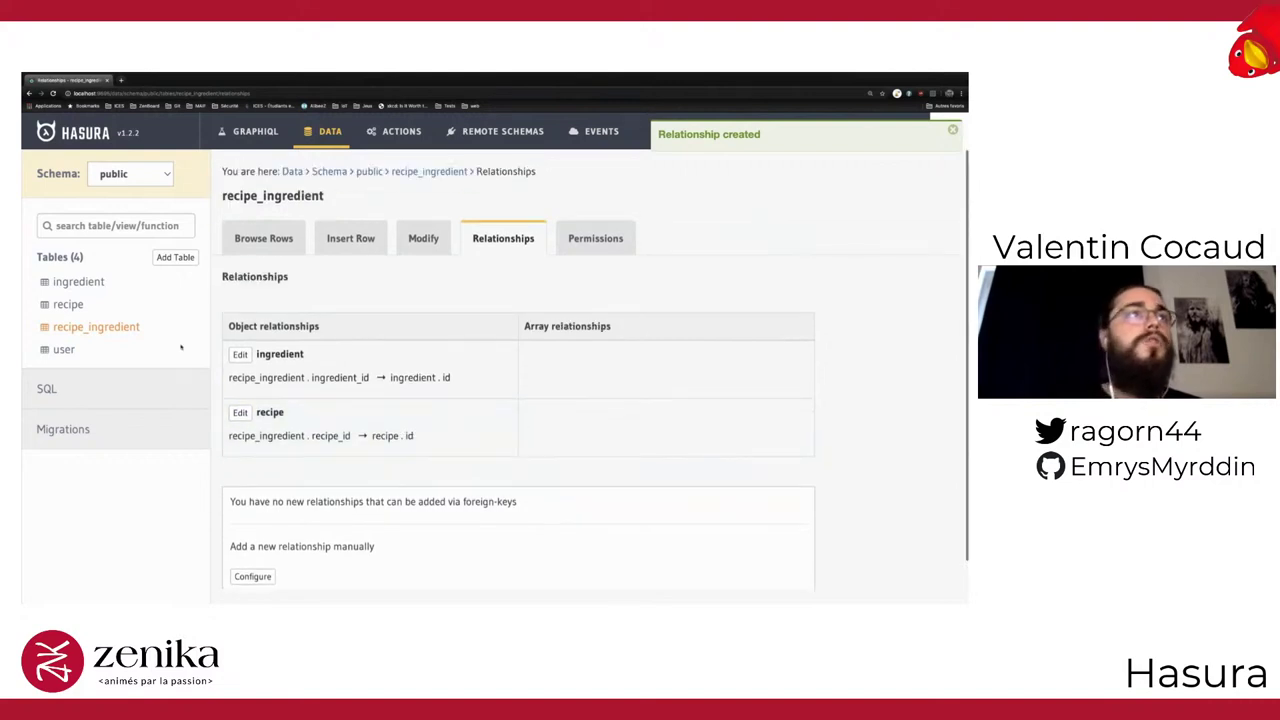
left_click(66, 307)
Add an array relationship named ingredients on recipe through recipe_ingredient
left_click(514, 246)
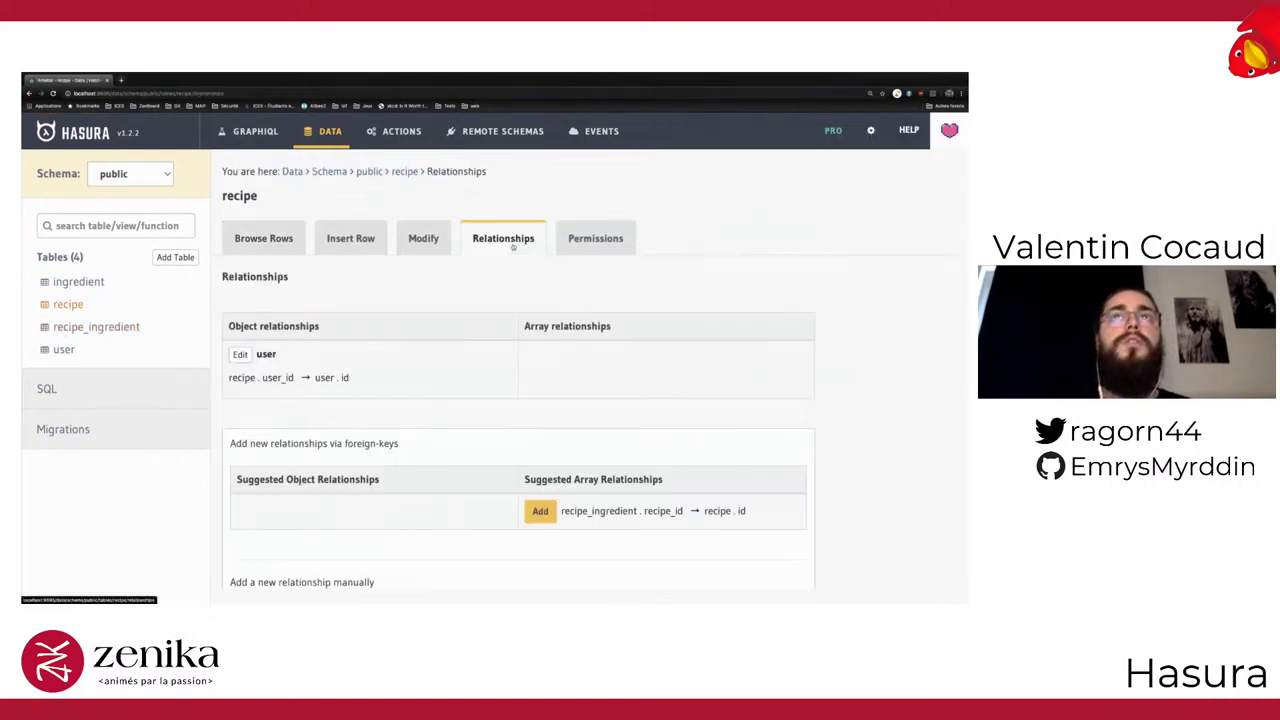
scroll(525, 330, "down", 1)
left_click(542, 482)
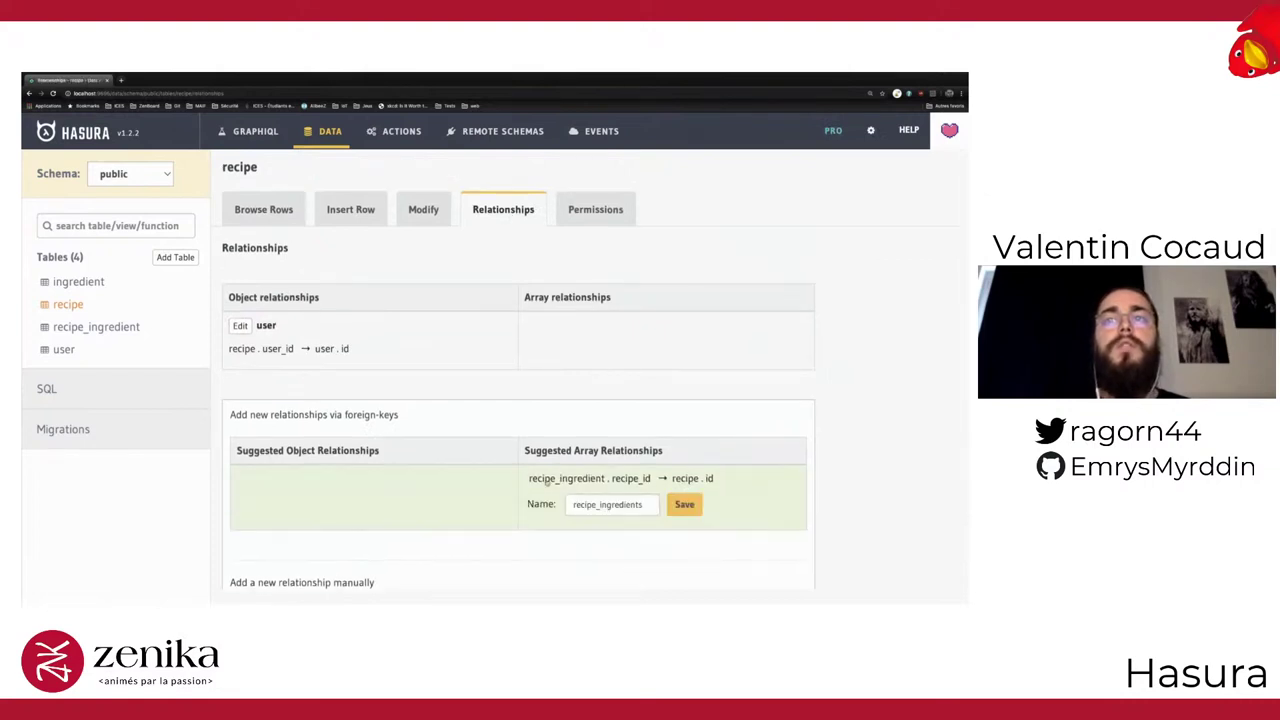
left_click_drag(601, 505, 565, 505)
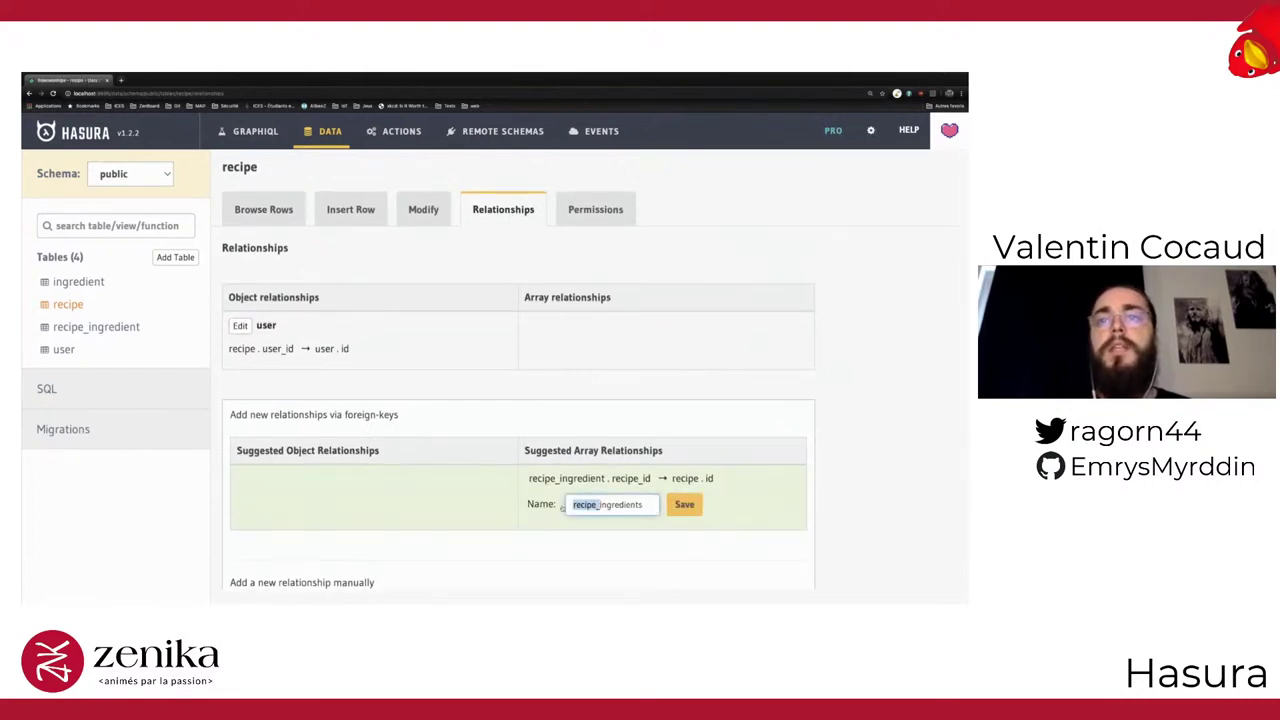
key("BackSpace")
left_click(684, 504)
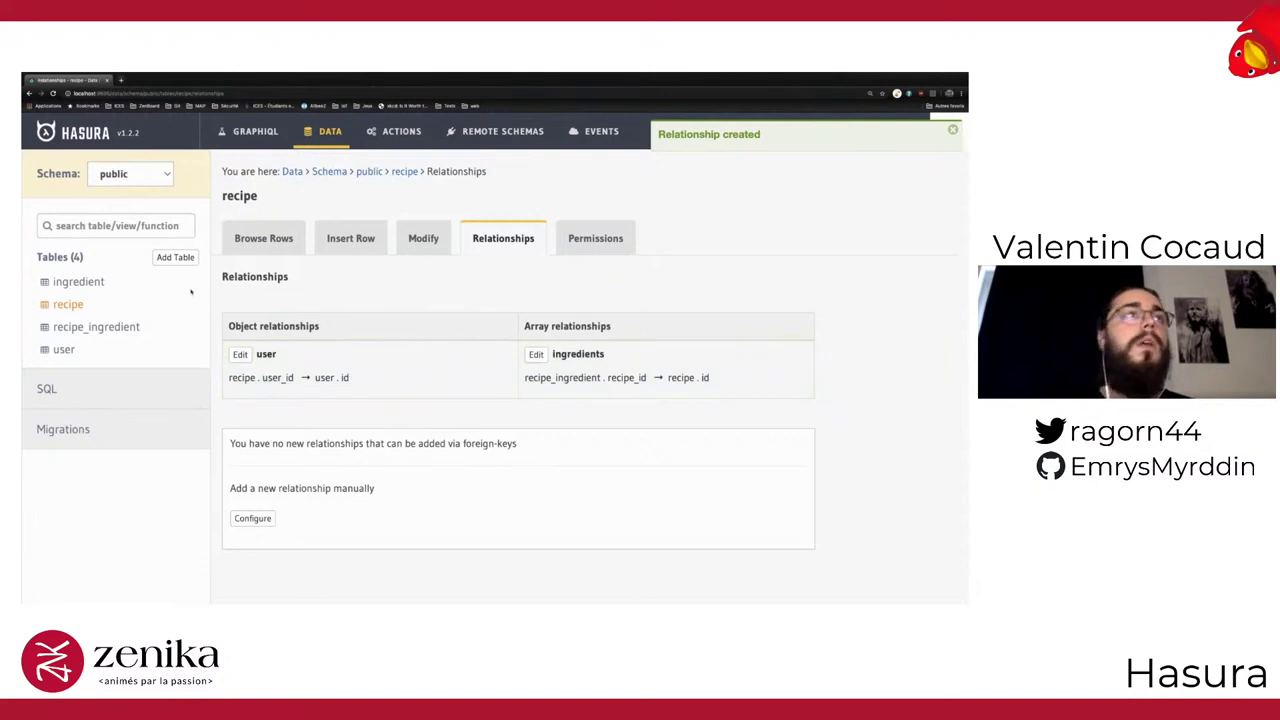
Add an array relationship named recipes on ingredient through recipe_ingredient
left_click(76, 283)
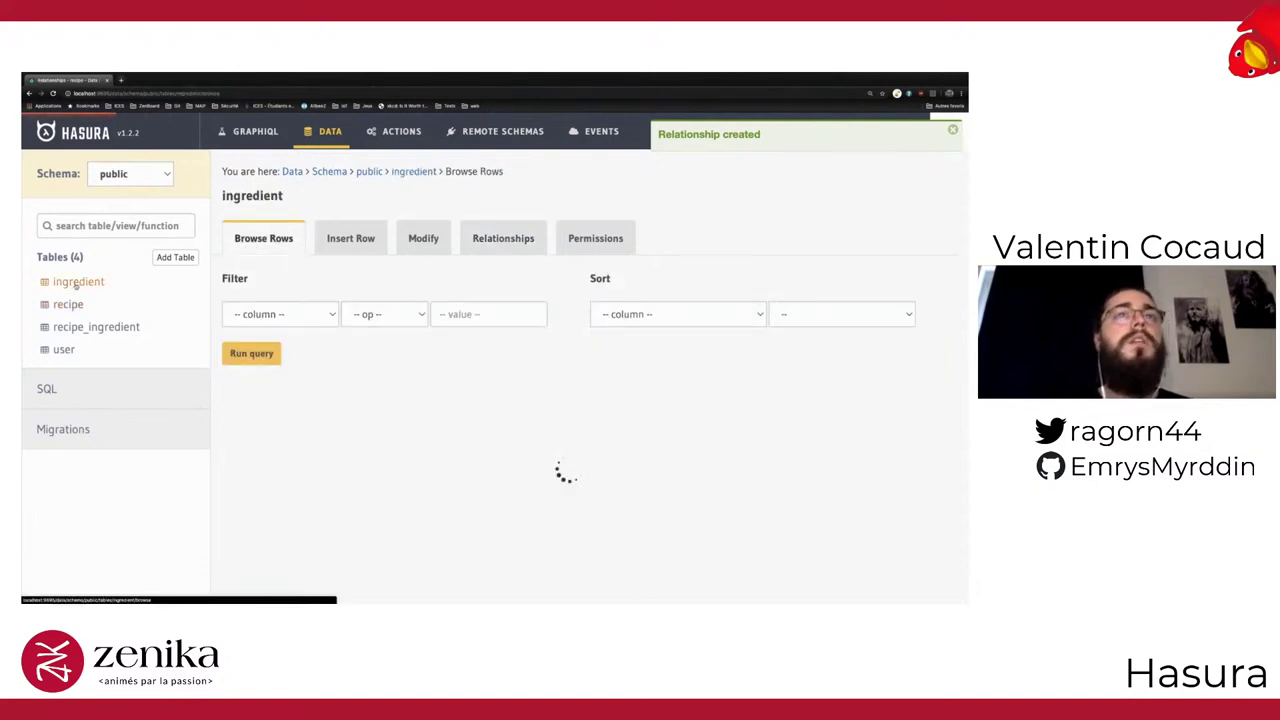
left_click(529, 254)
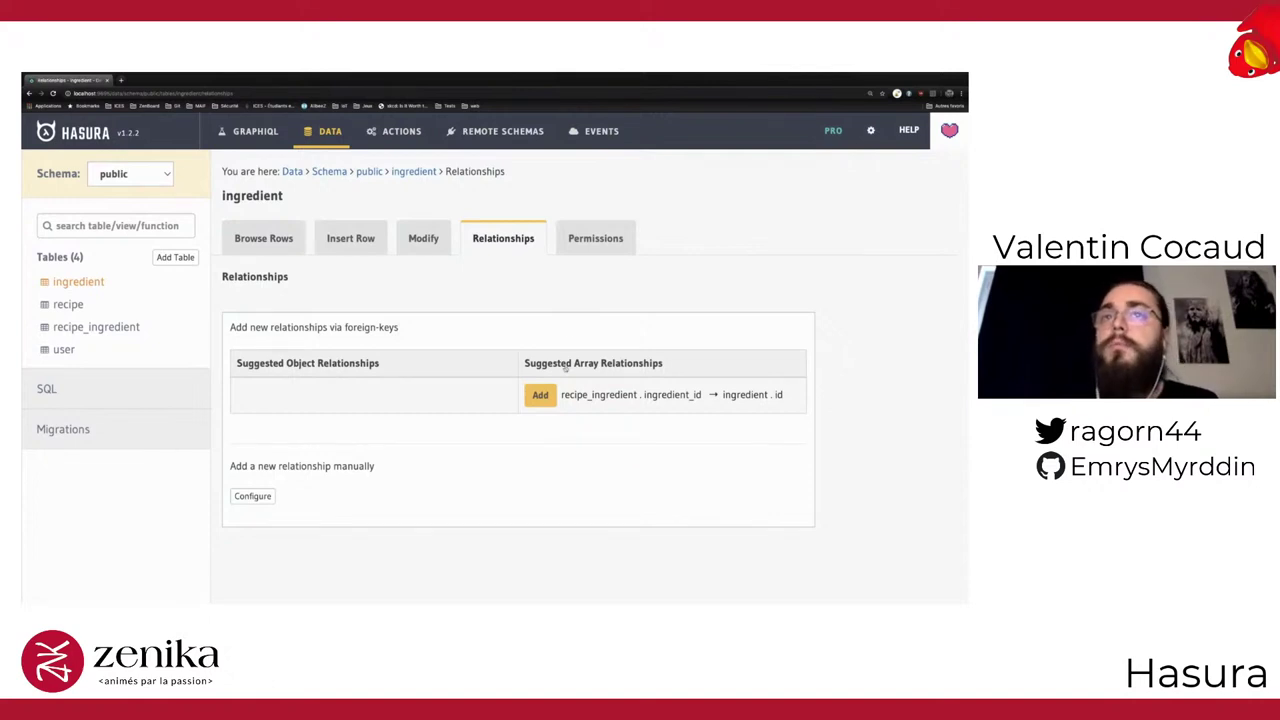
left_click(540, 394)
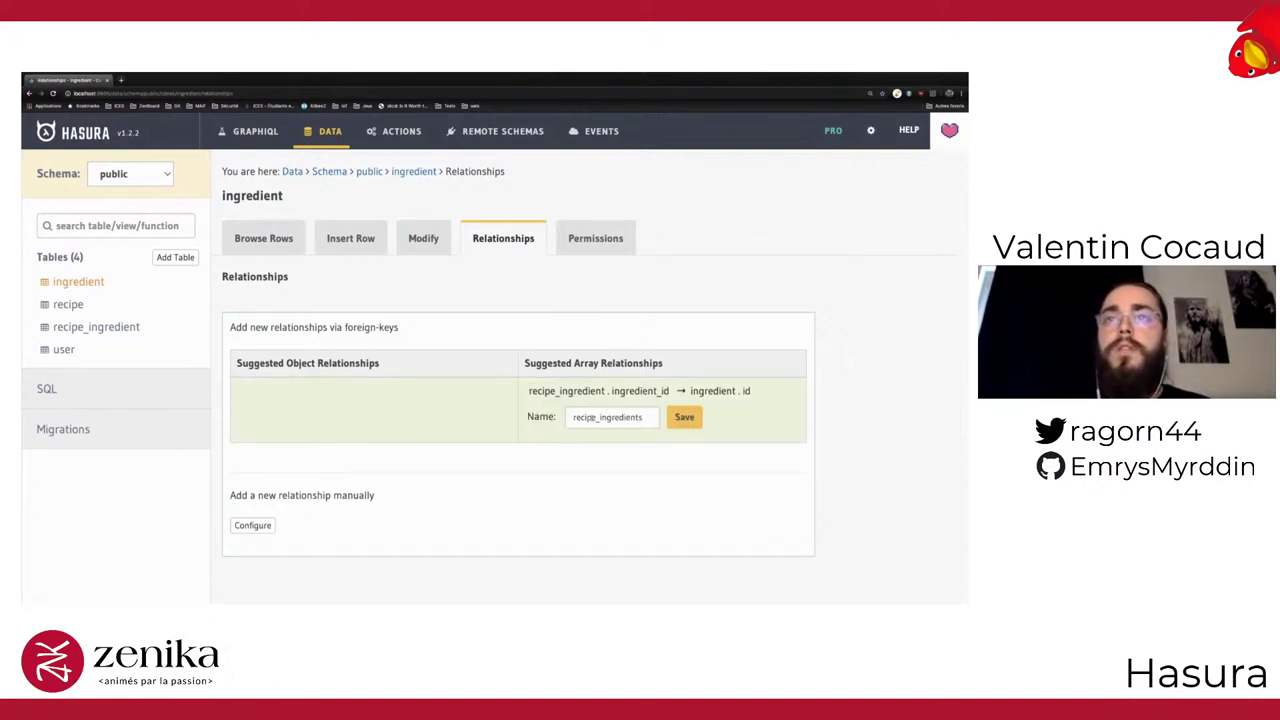
double_click(610, 417)
type("recipes")
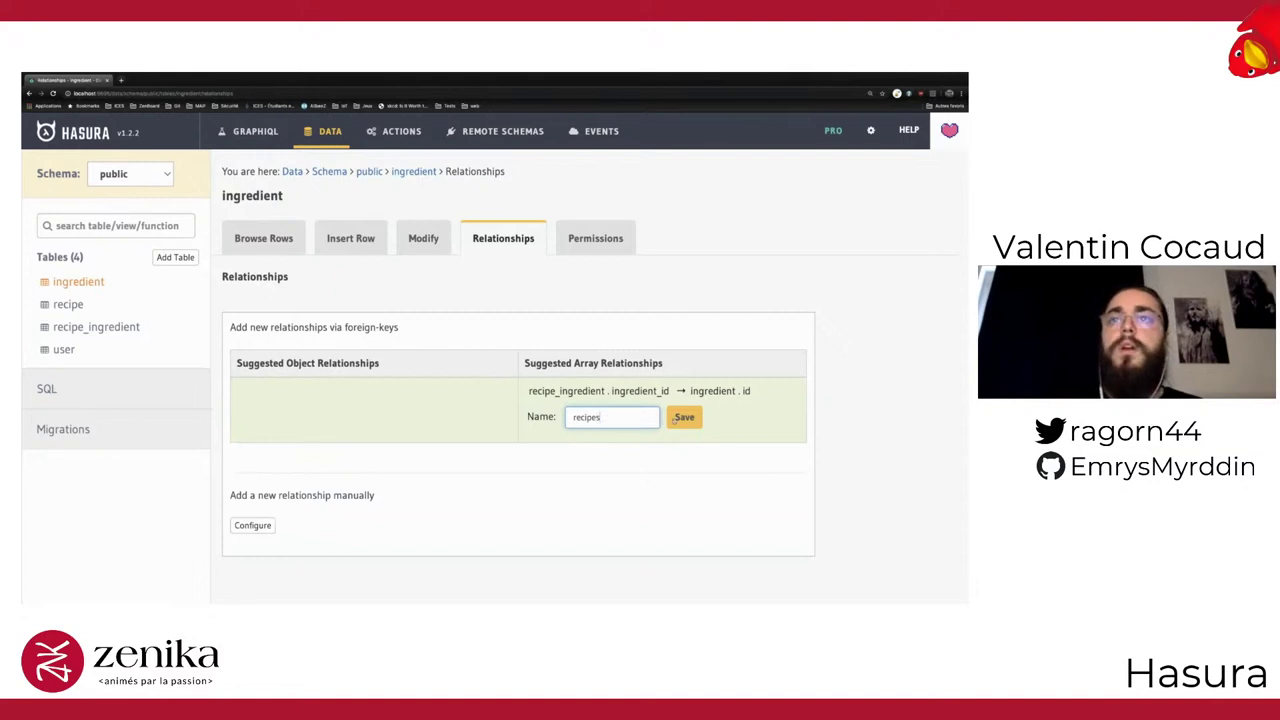
left_click(685, 418)
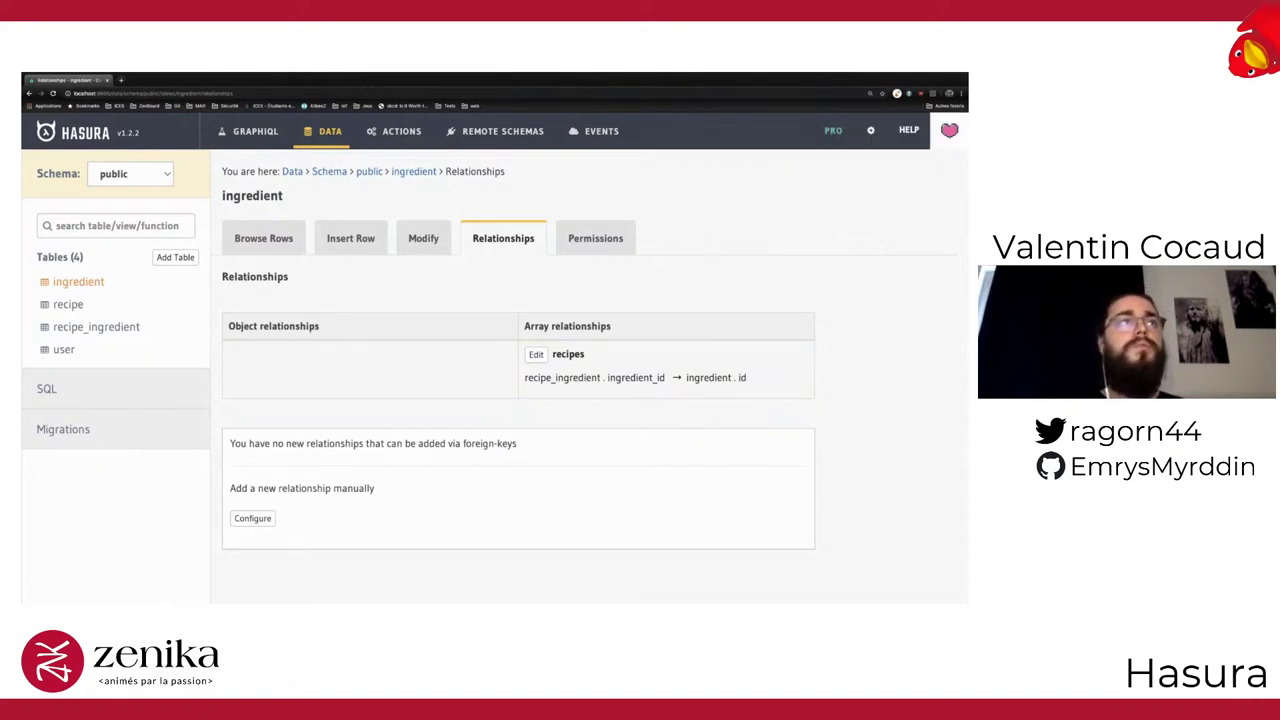
left_click(255, 131)
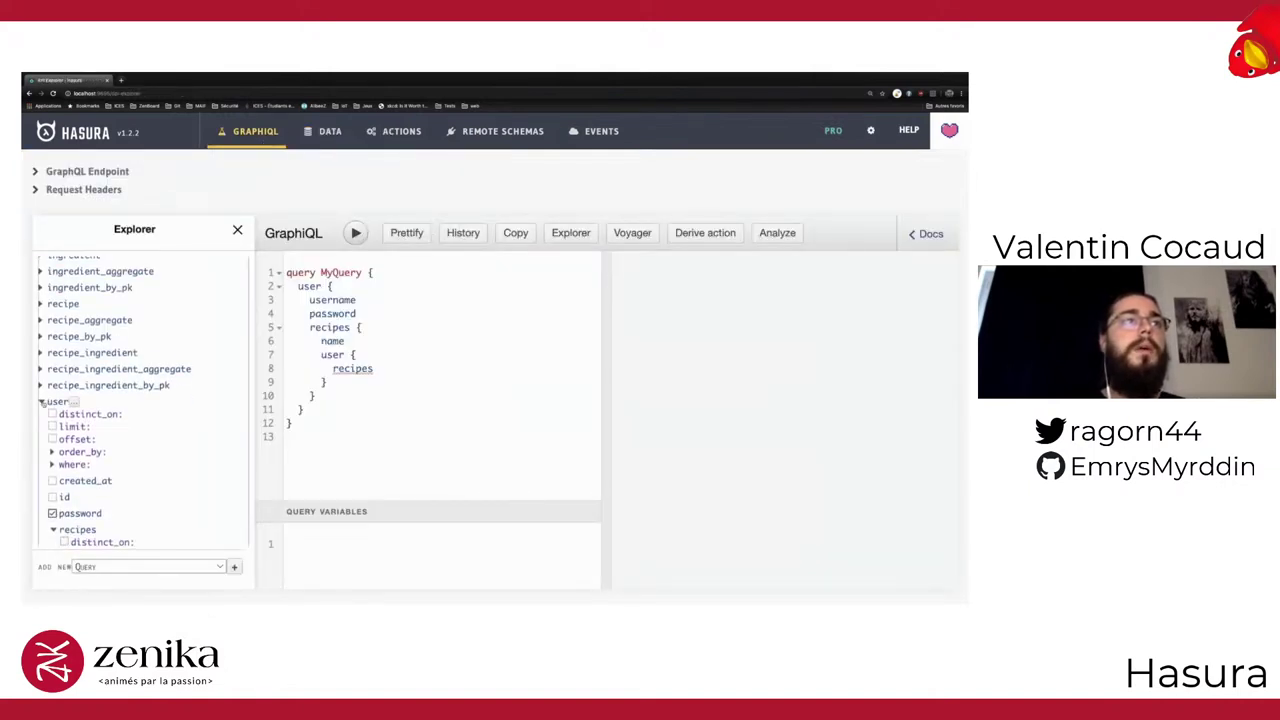
In the GraphiQL Explorer, preview recipe > ingredients > ingredient nesting, then untick those fields
left_click(52, 335)
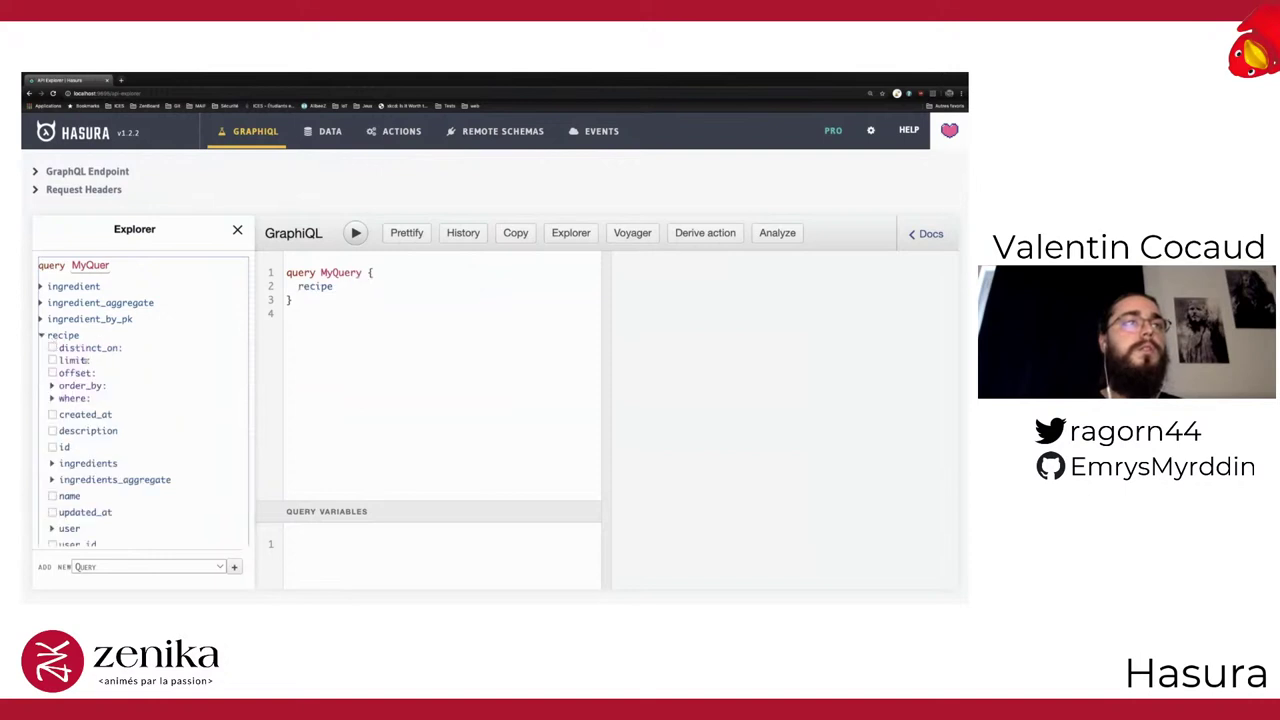
scroll(94, 378, "down", 2)
left_click(98, 420)
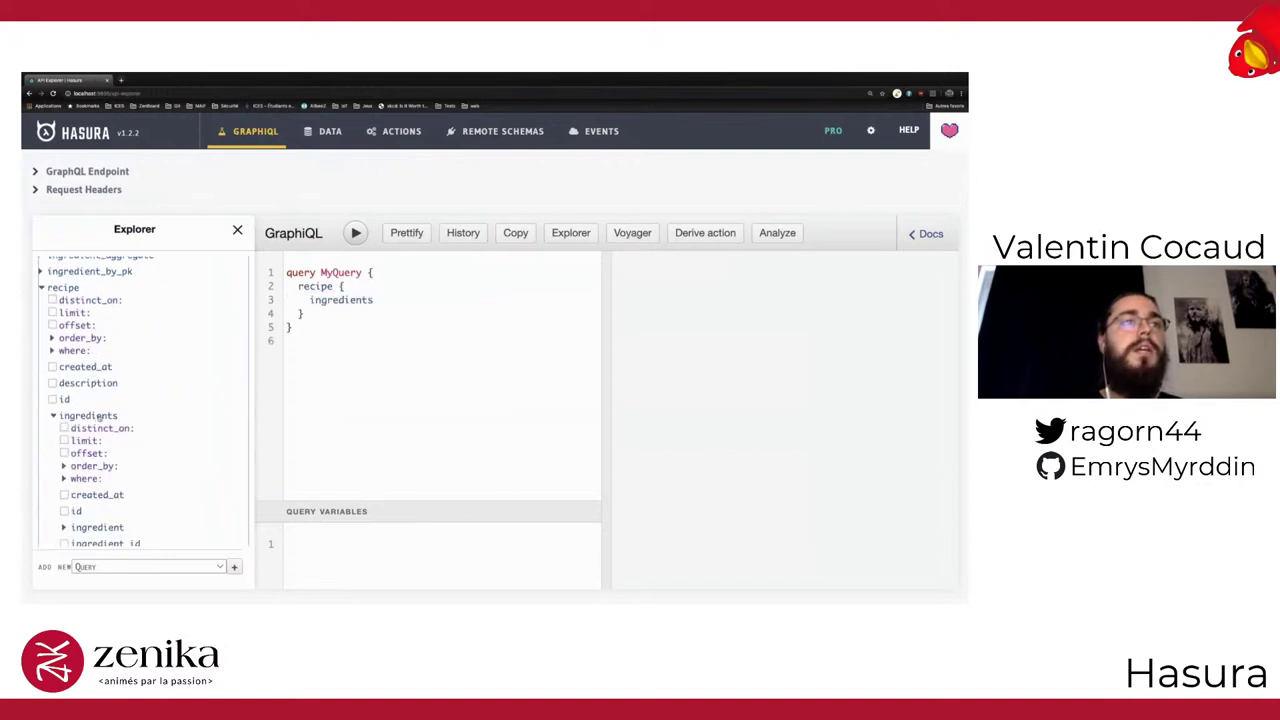
scroll(112, 417, "down", 2)
scroll(117, 414, "down", 1)
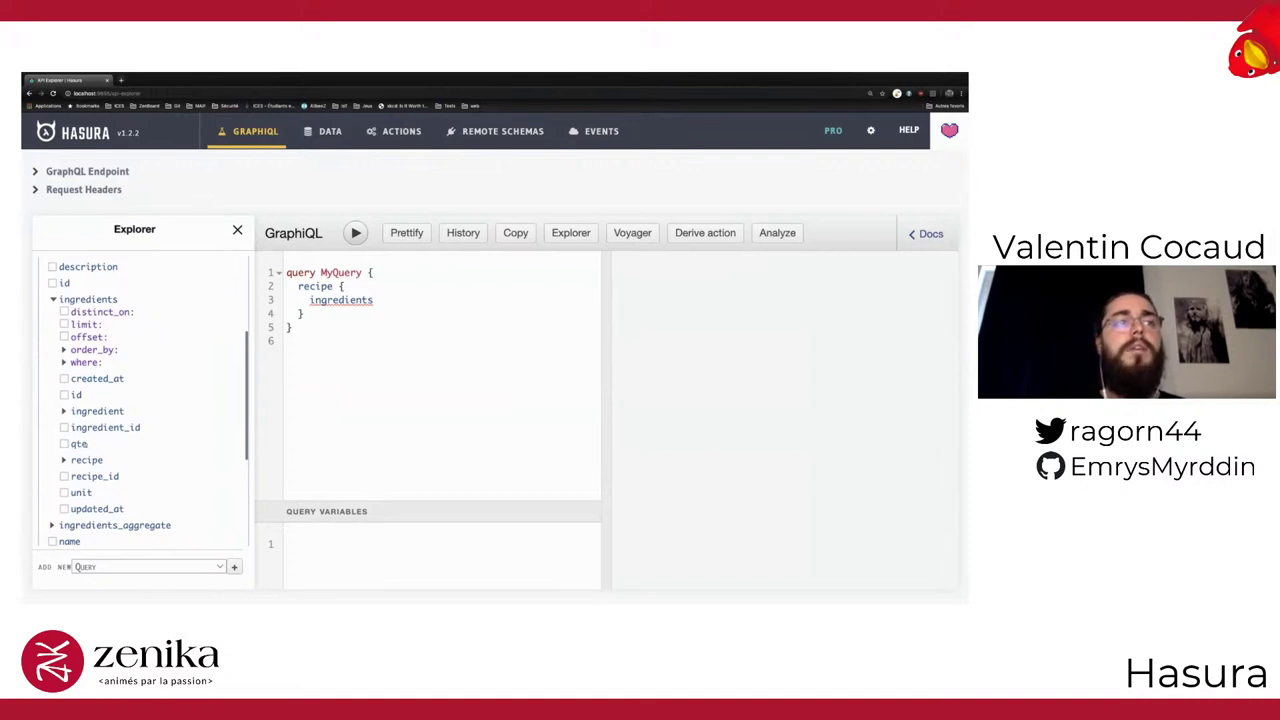
left_click(90, 412)
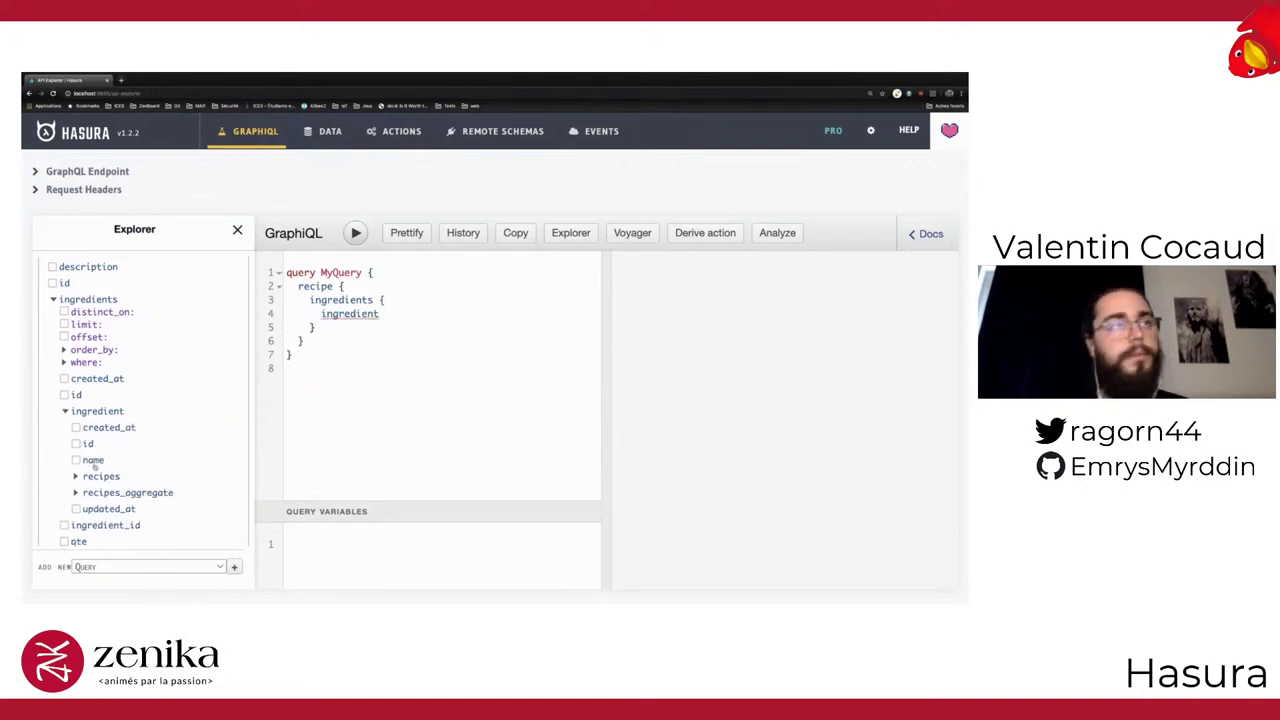
left_click(90, 412)
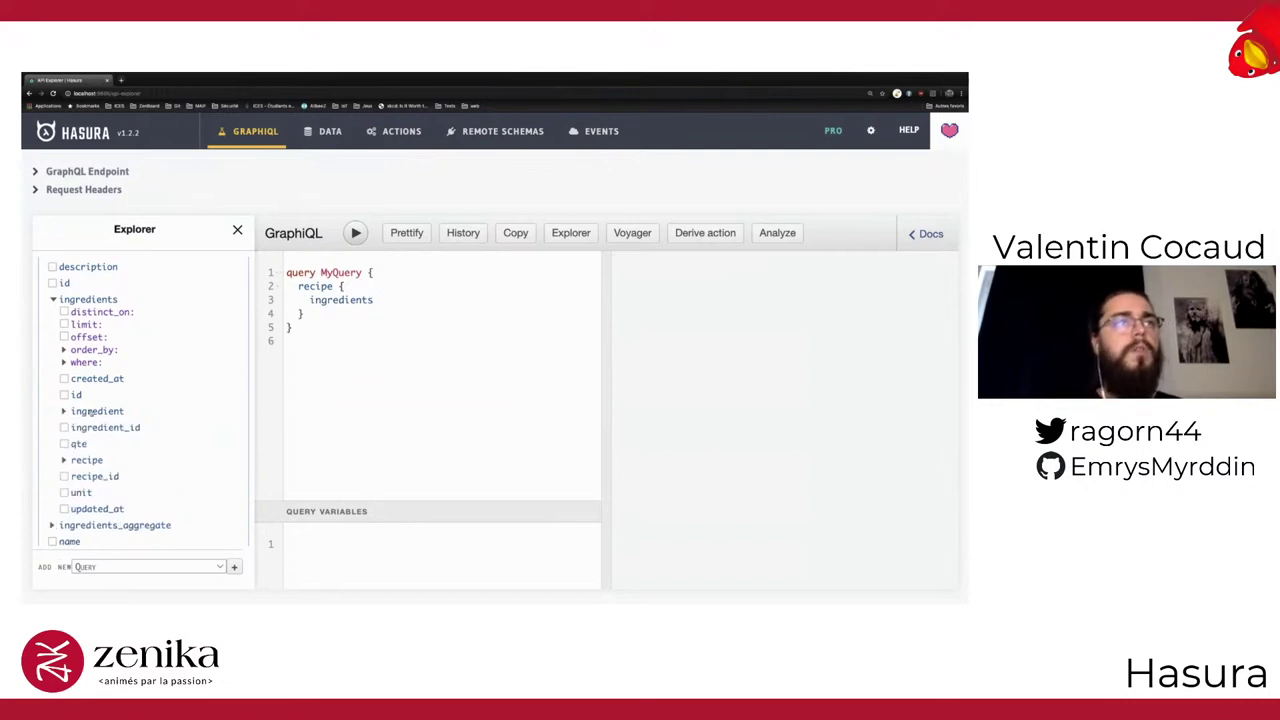
left_click(88, 300)
scroll(90, 300, "up", 3)
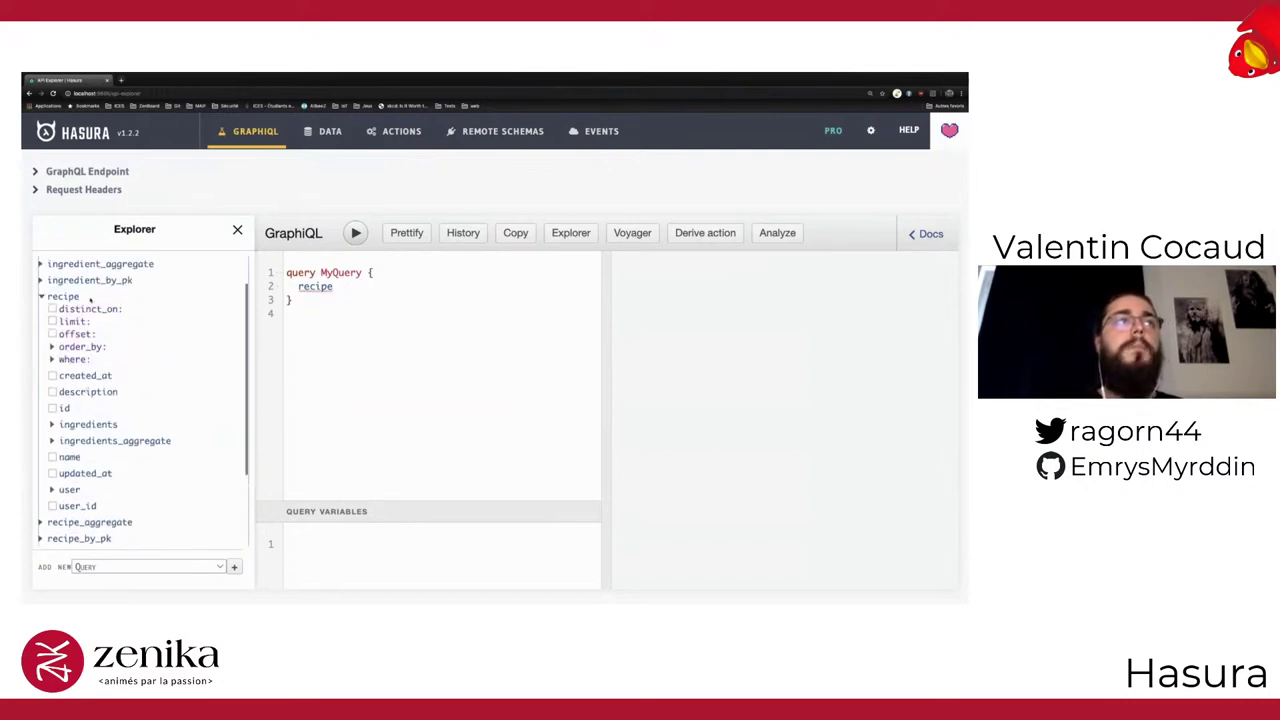
left_click(70, 297)
Switch to the Recettes app showing Bolognaise and the console's not-null user_id error
key("ctrl+Right")
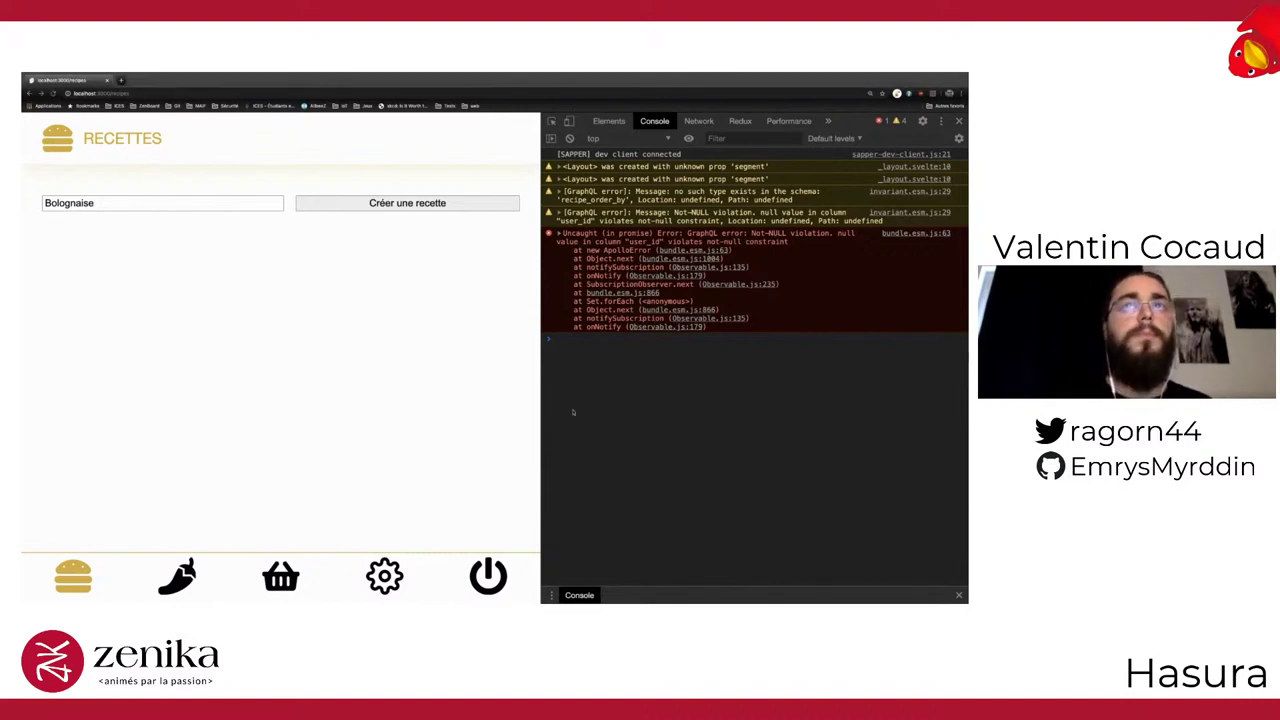
Uncomment HASURA_GRAPHQL_ADMIN_SECRET and HASURA_GRAPHQL_JWT_SECRET in docker-compose.yaml
key("ctrl+Left")
key("ctrl+Left")
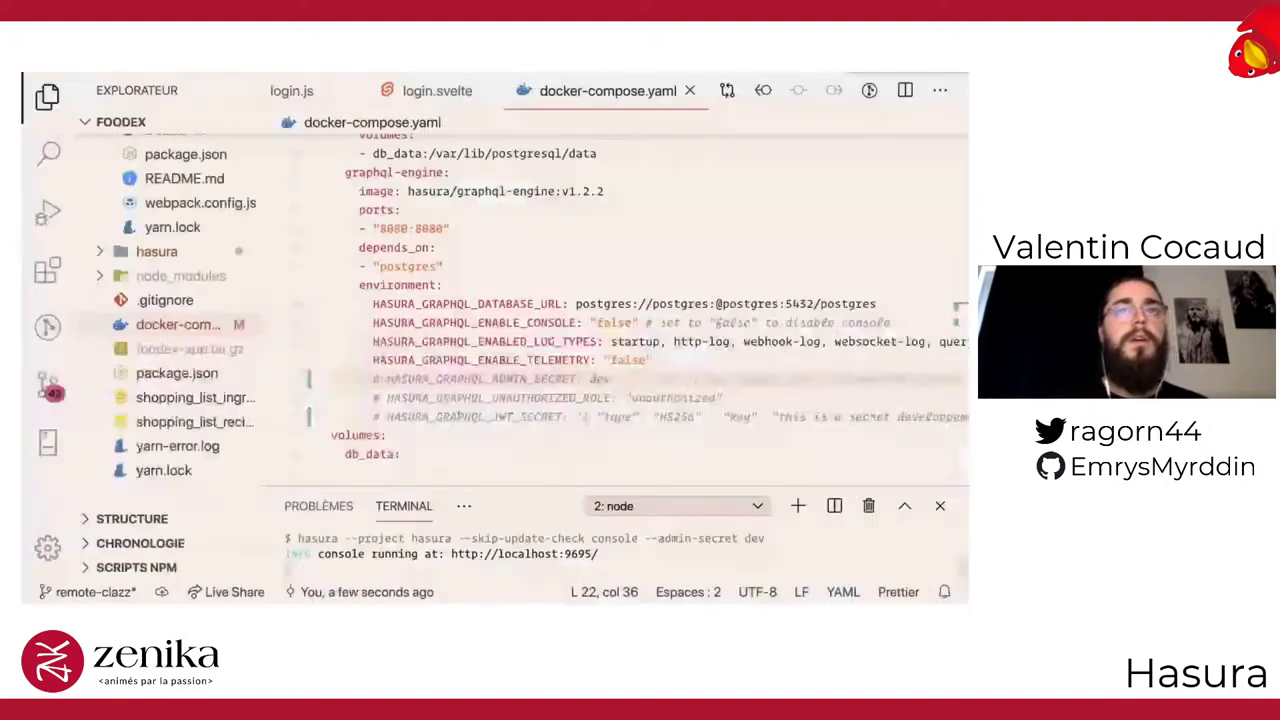
left_click(494, 437)
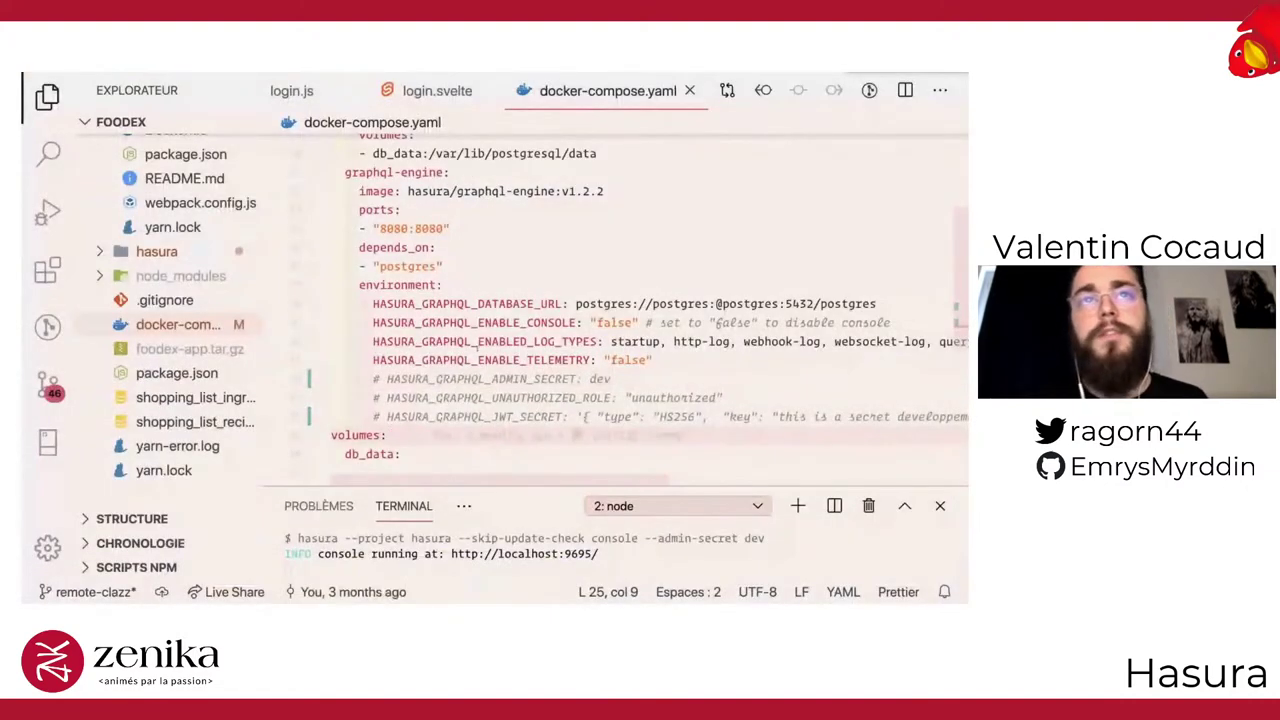
left_click(484, 379)
key("super+slash")
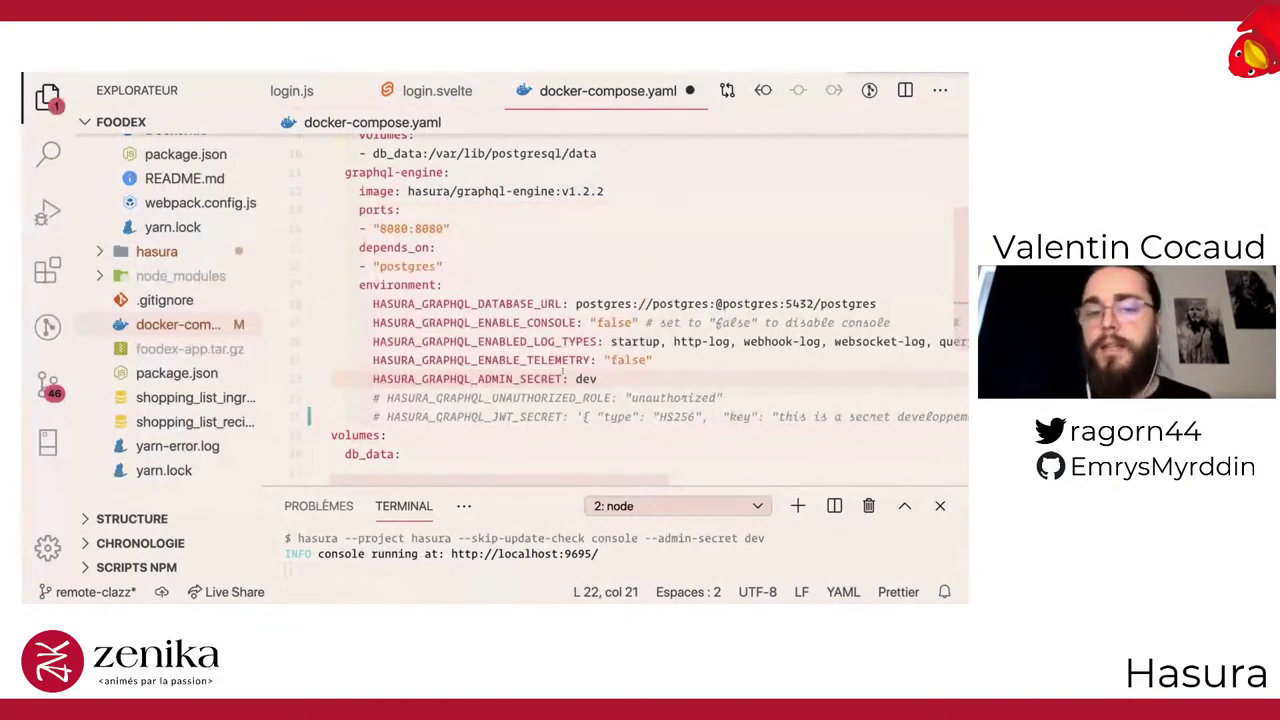
left_click(534, 416)
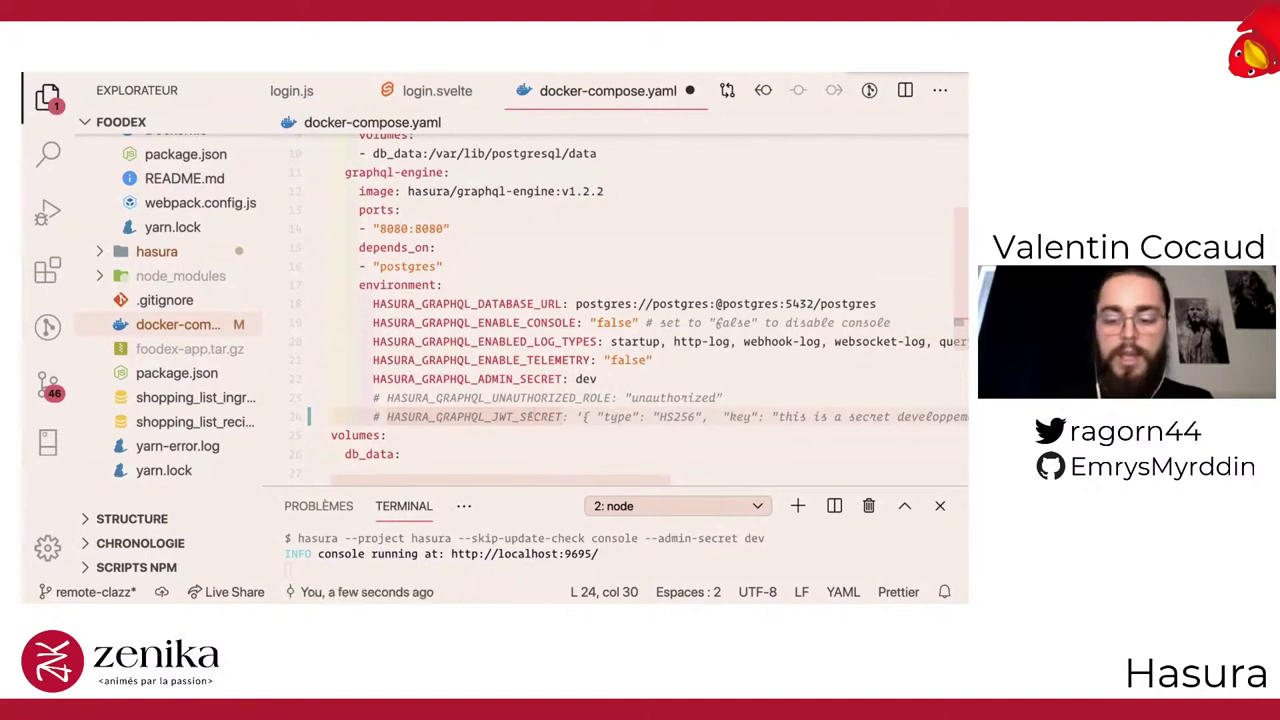
key("super+slash")
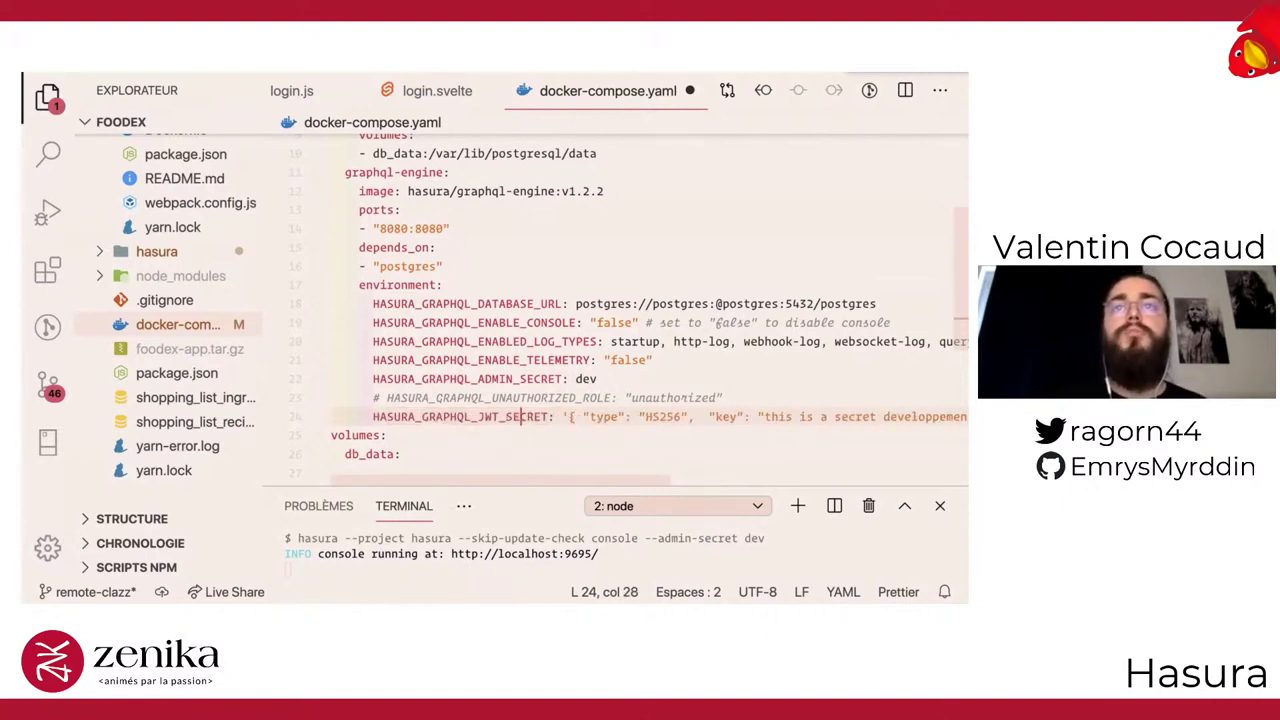
Inspect the JWT secret's HS256 algorithm and its signing key string
scroll(515, 418, "right", 5)
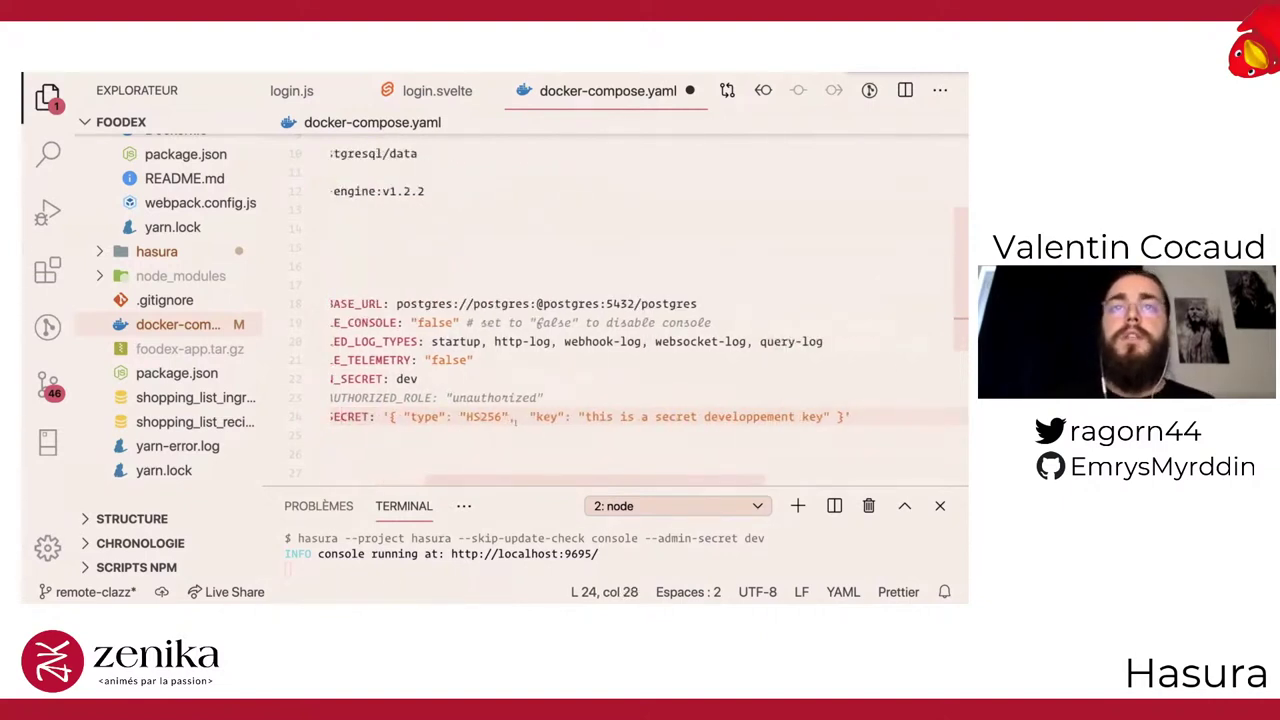
double_click(485, 416)
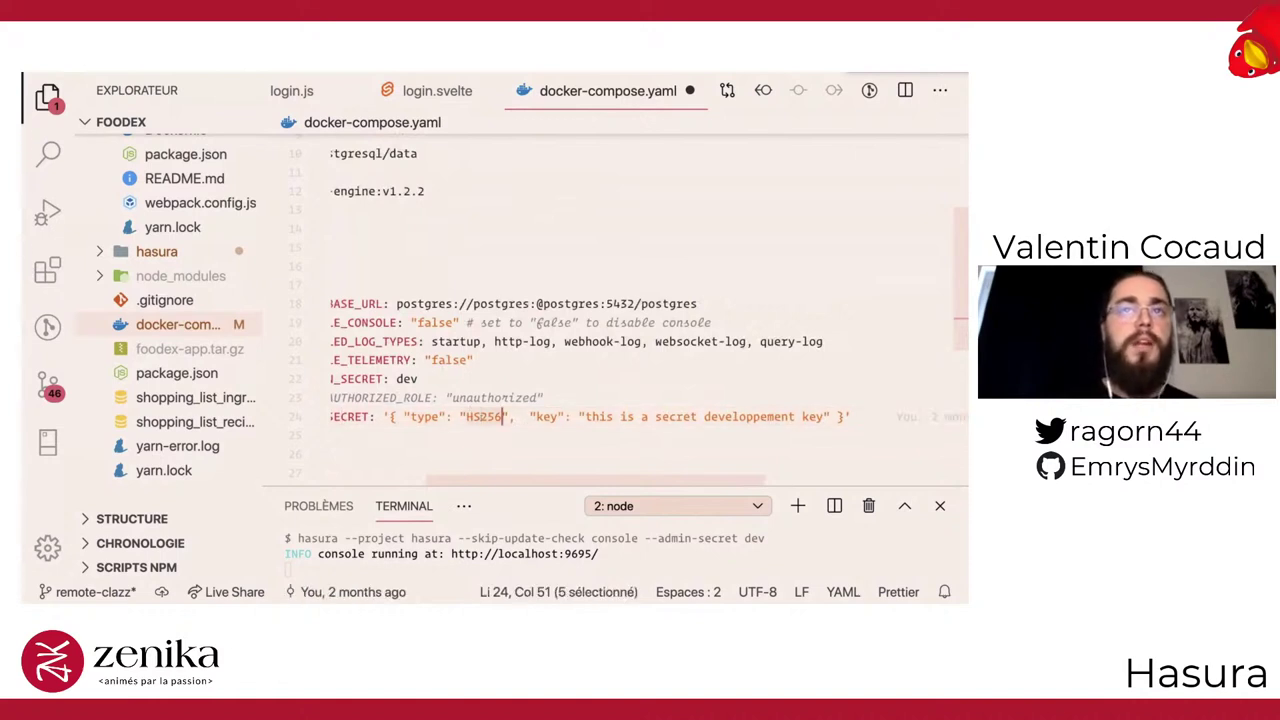
left_click(552, 398)
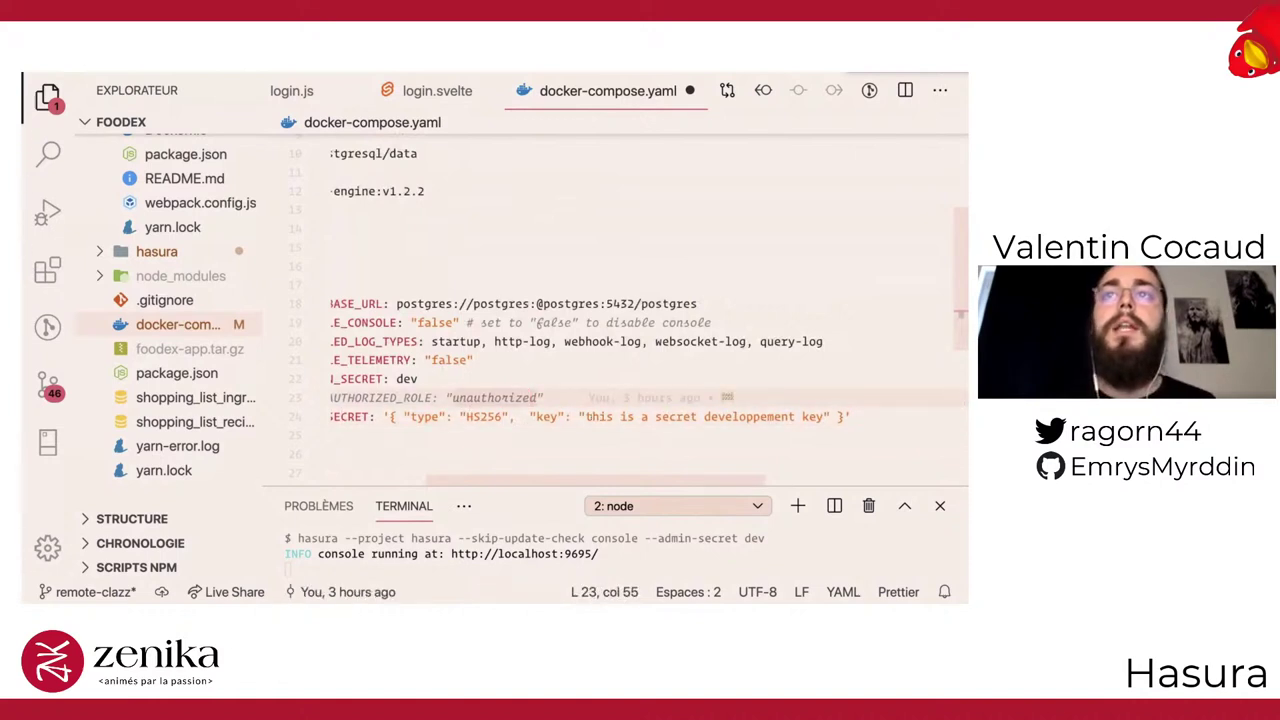
left_click_drag(605, 416, 808, 416)
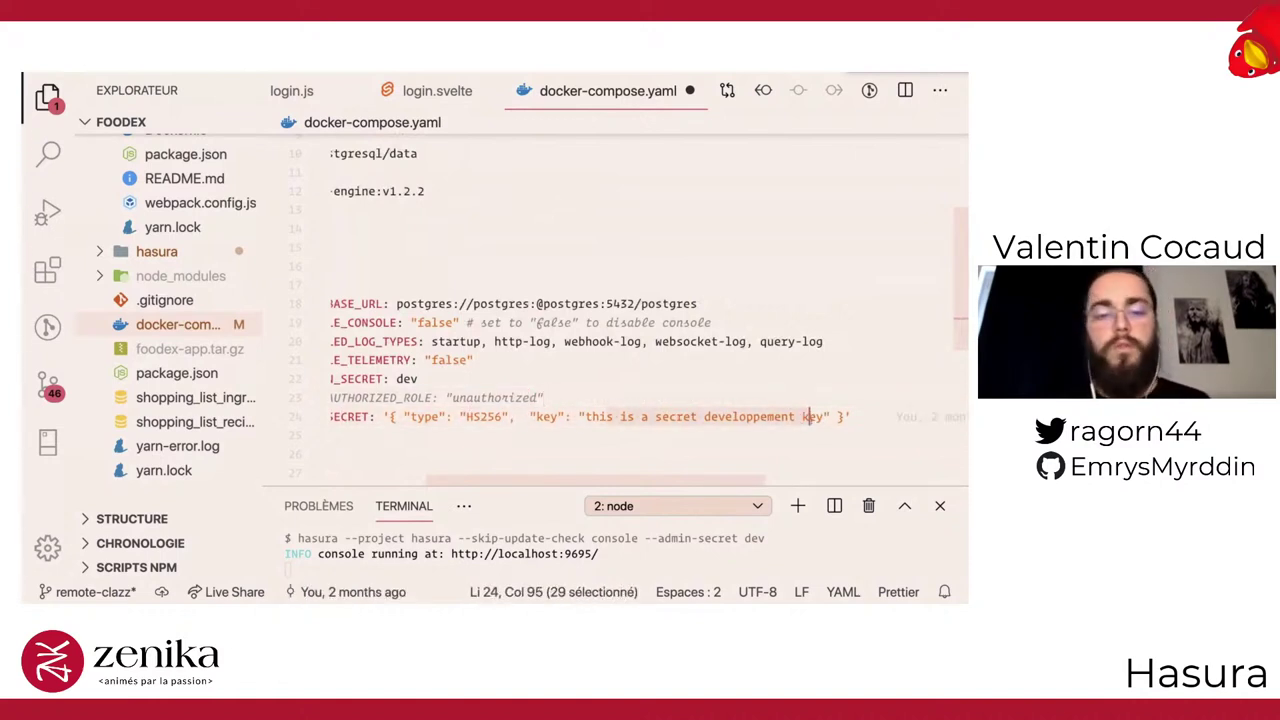
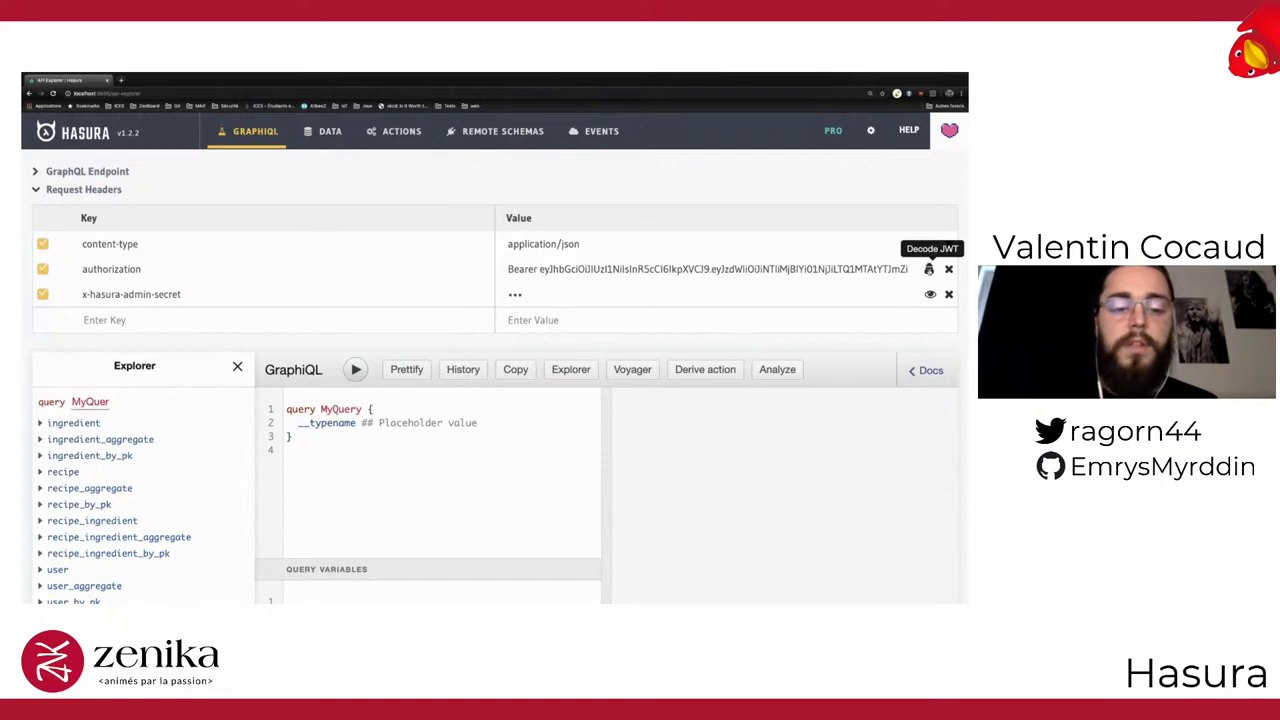
left_click(929, 269)
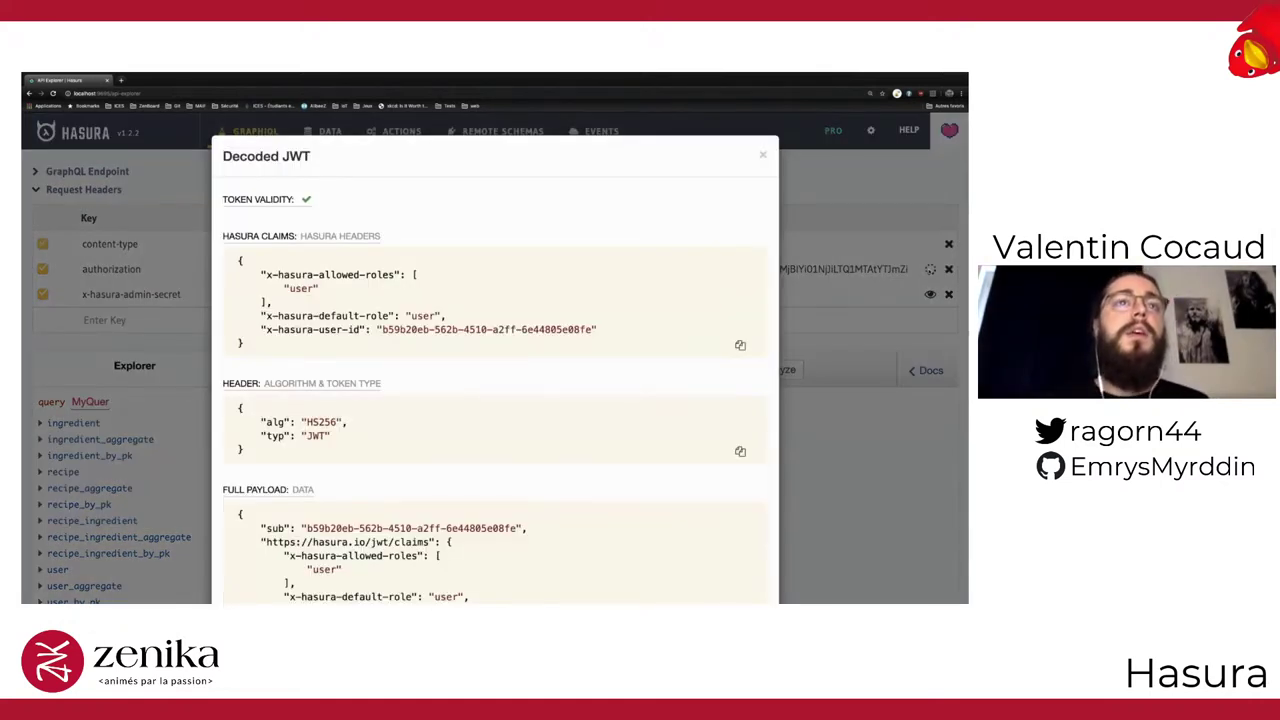
scroll(241, 415, "down", 2)
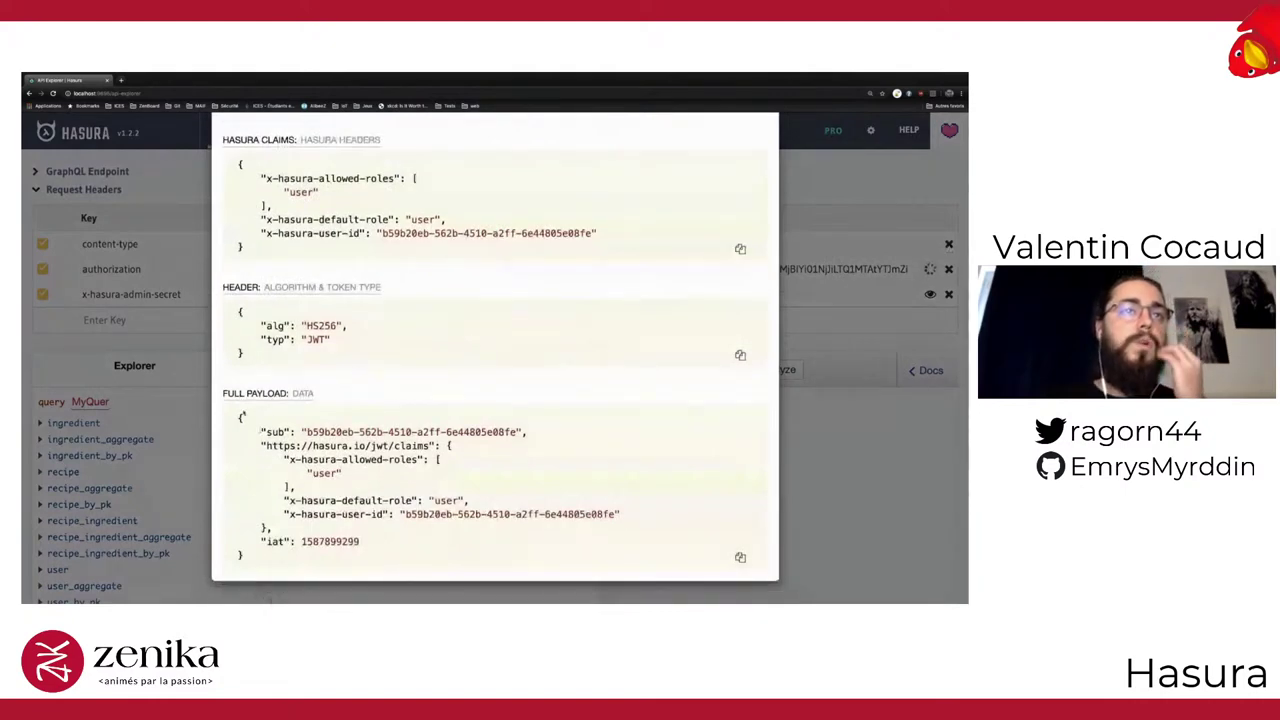
left_click_drag(240, 416, 246, 556)
left_click(358, 541)
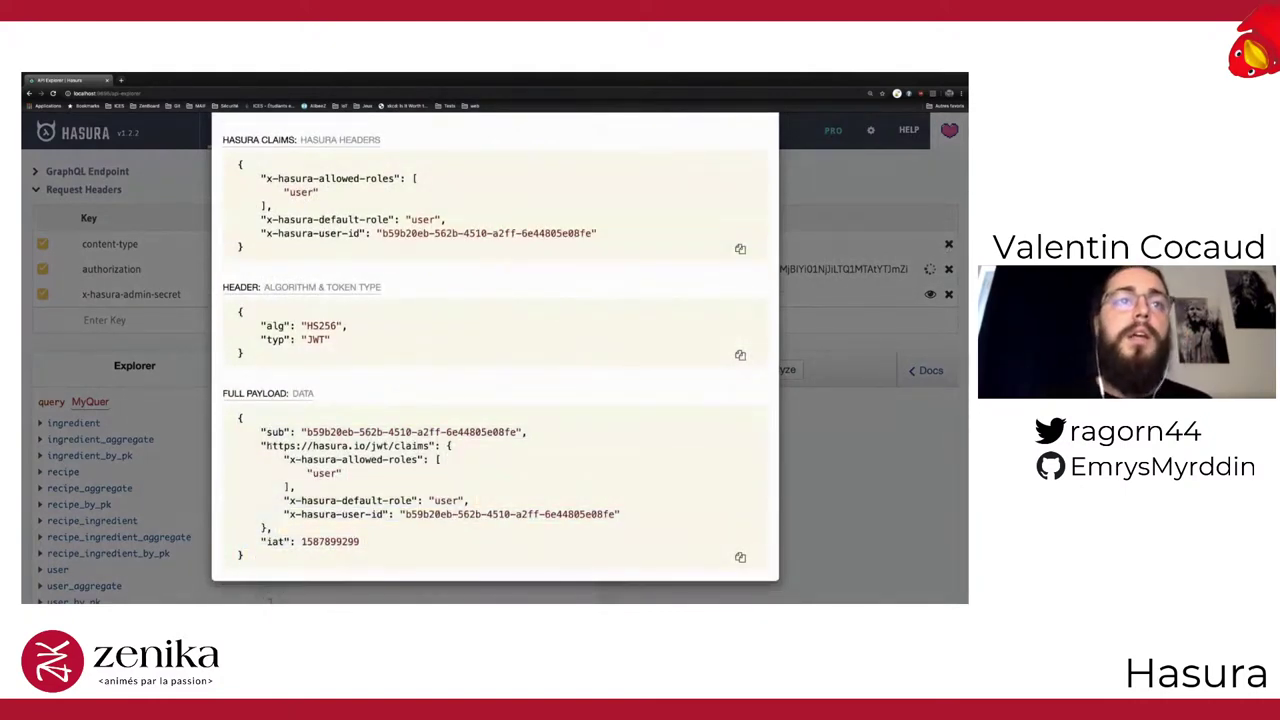
left_click_drag(266, 446, 432, 446)
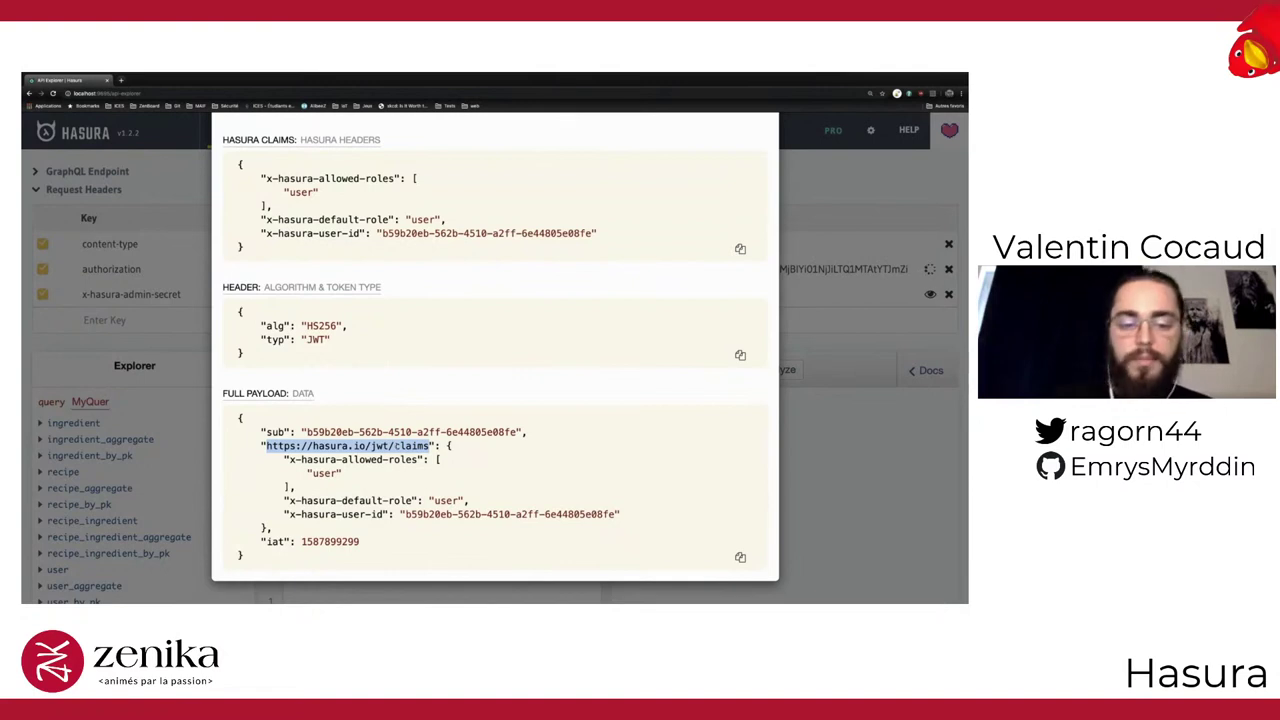
left_click(448, 446)
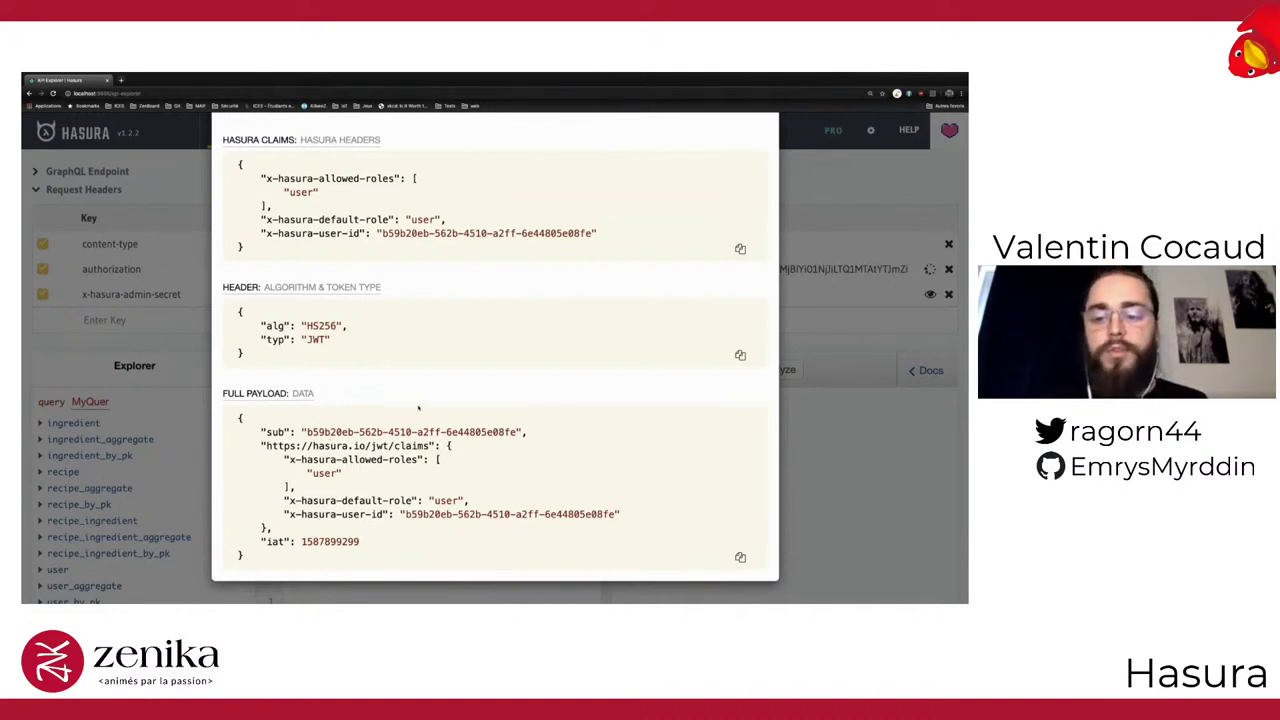
scroll(419, 407, "up", 3)
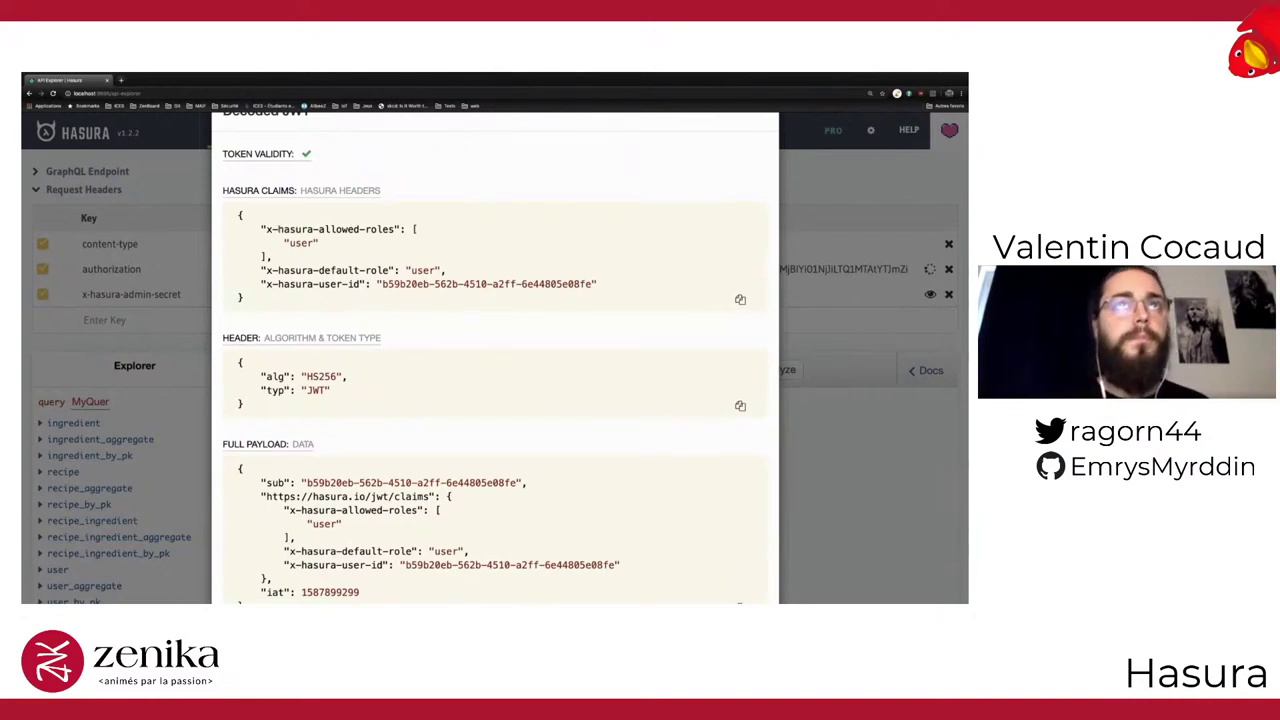
scroll(245, 236, "up", 1)
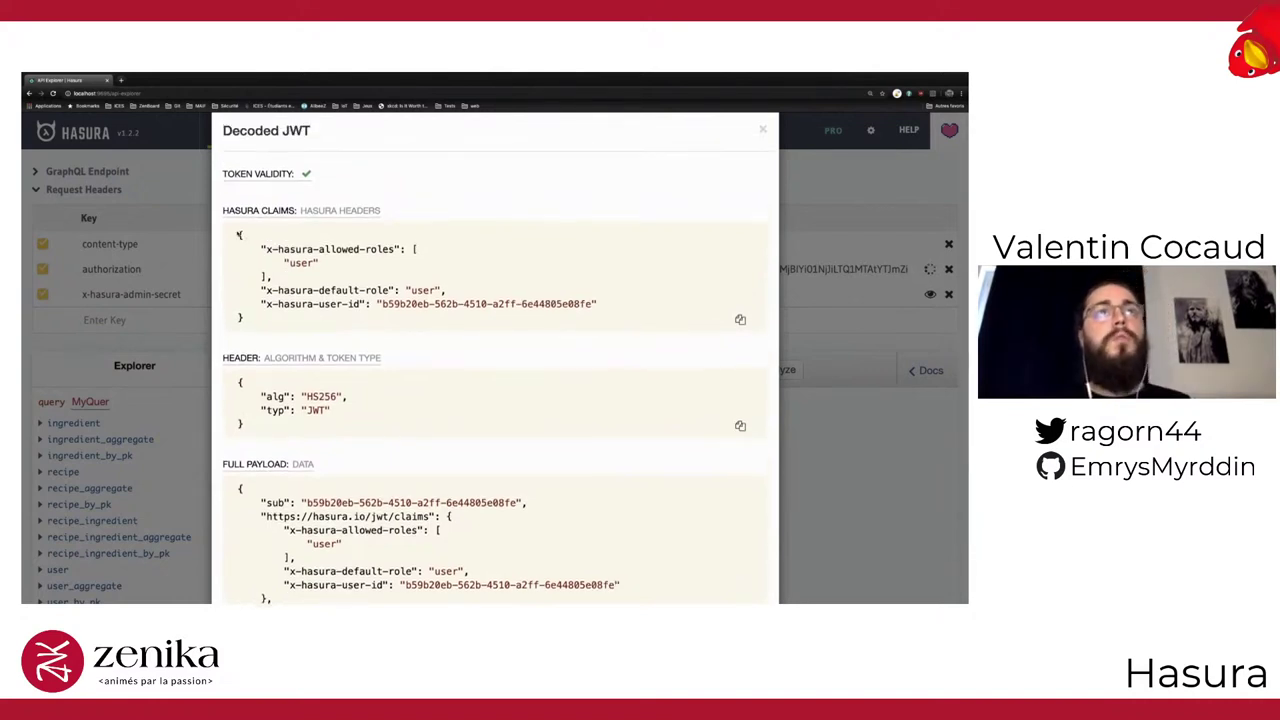
left_click_drag(238, 234, 257, 320)
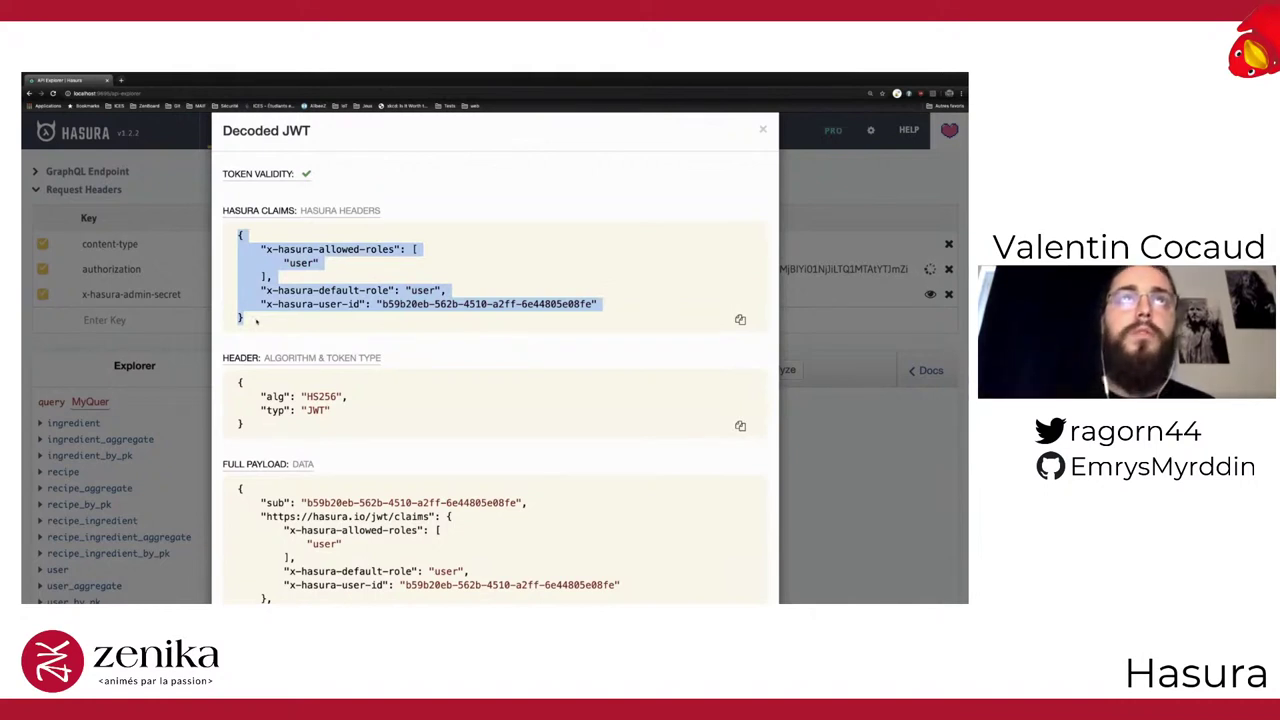
left_click(378, 303)
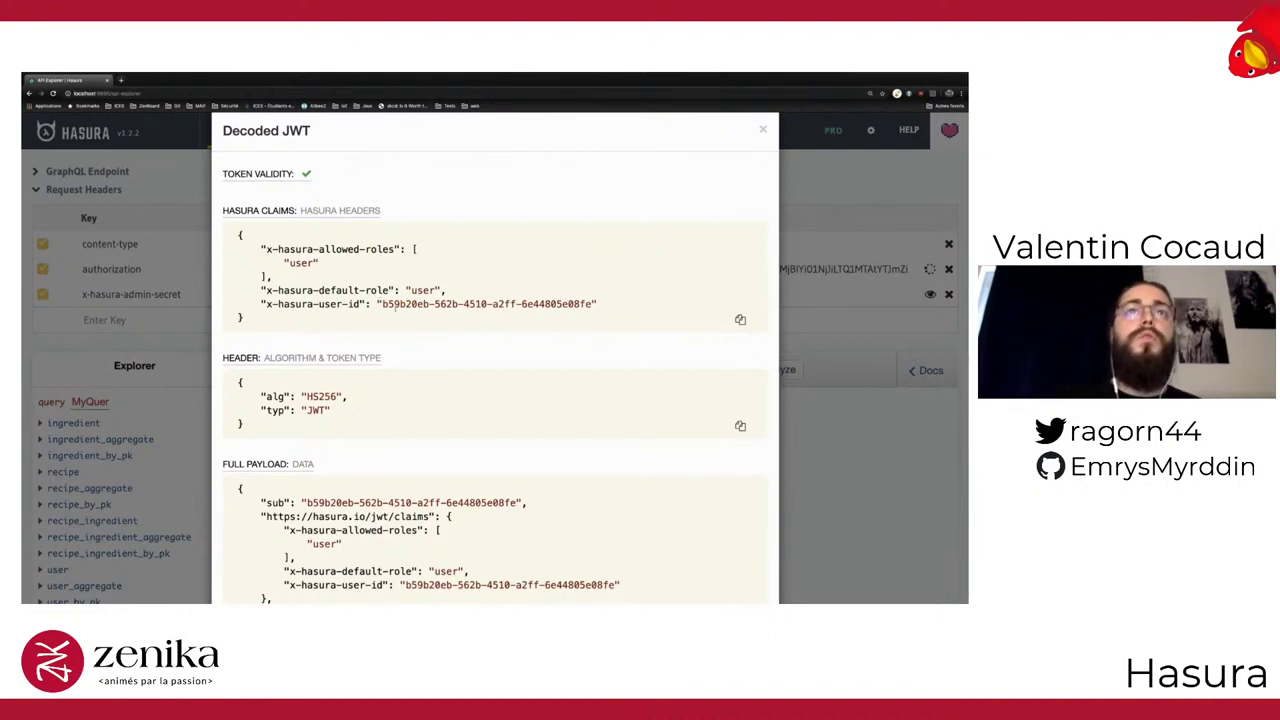
left_click_drag(380, 303, 592, 304)
double_click(423, 290)
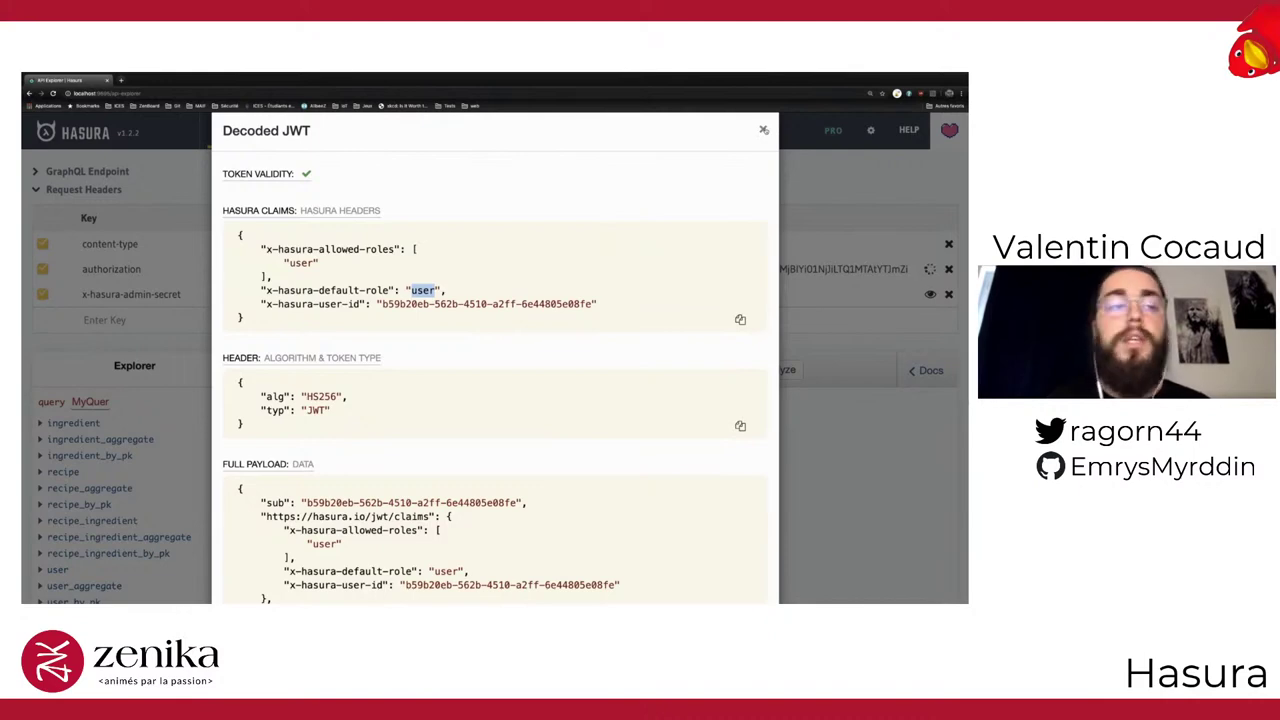
left_click(763, 130)
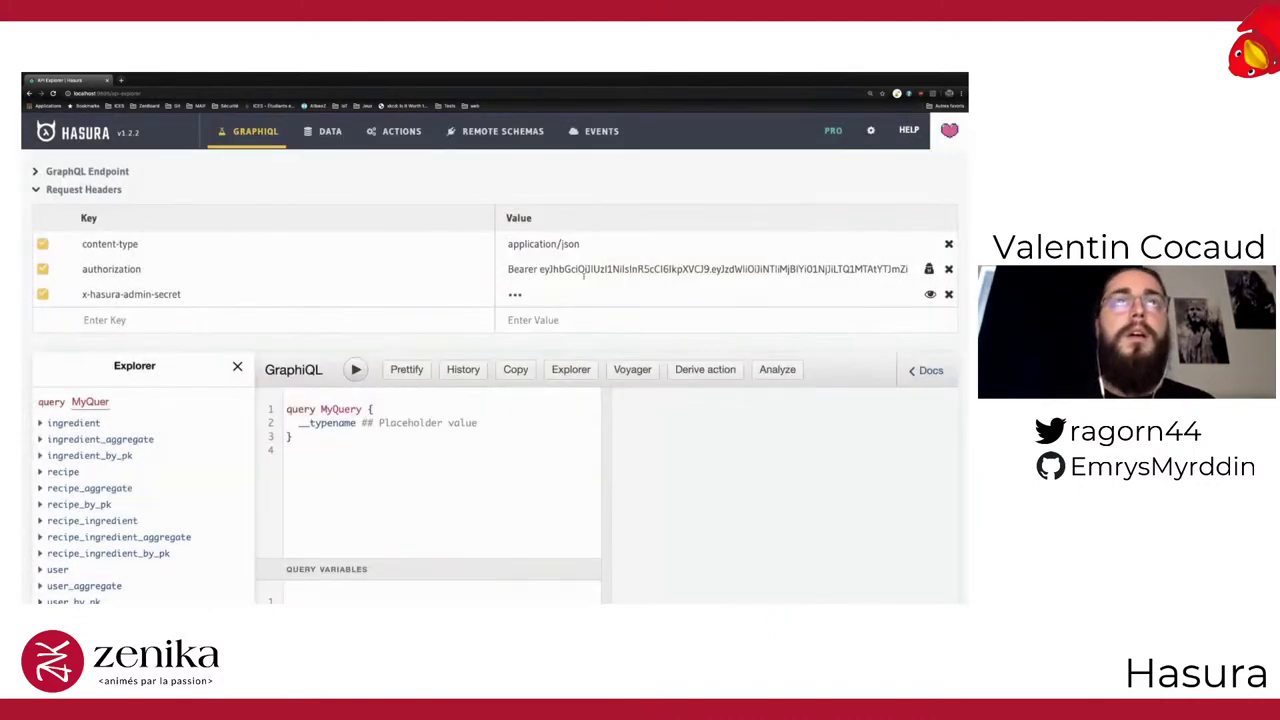
Show the ingredient table's role permissions in the Data section
left_click(330, 131)
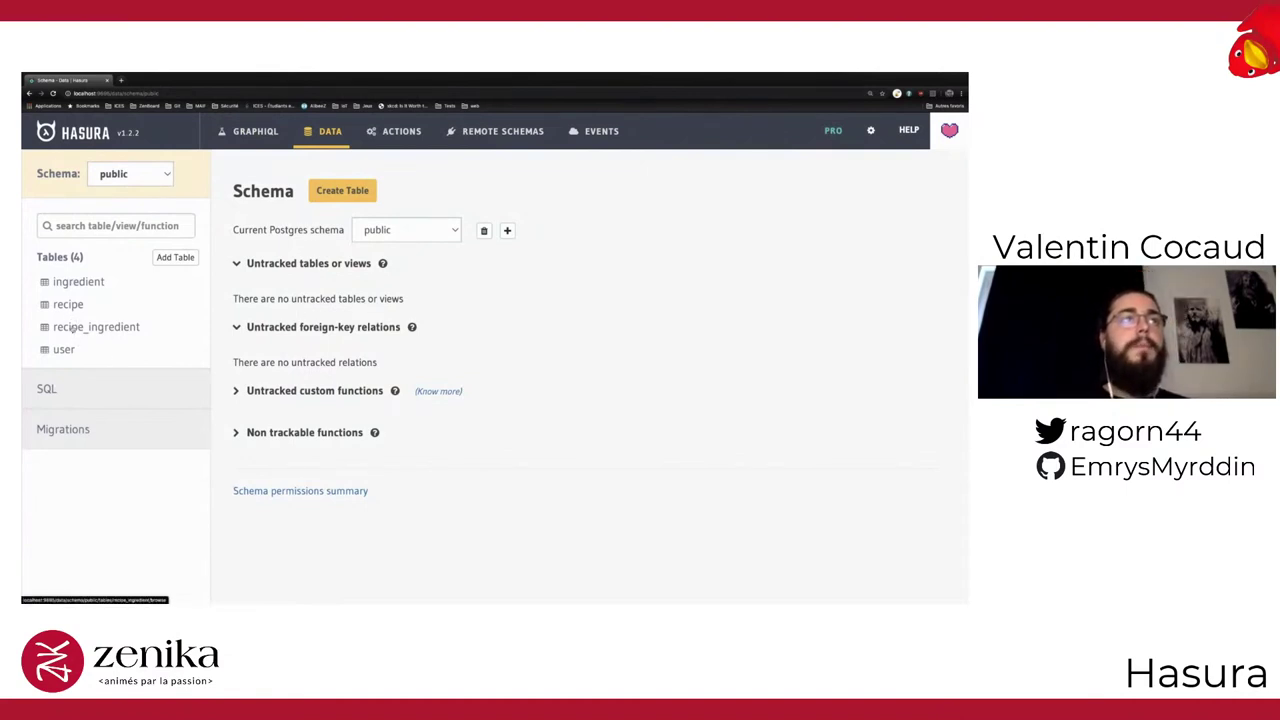
left_click(74, 284)
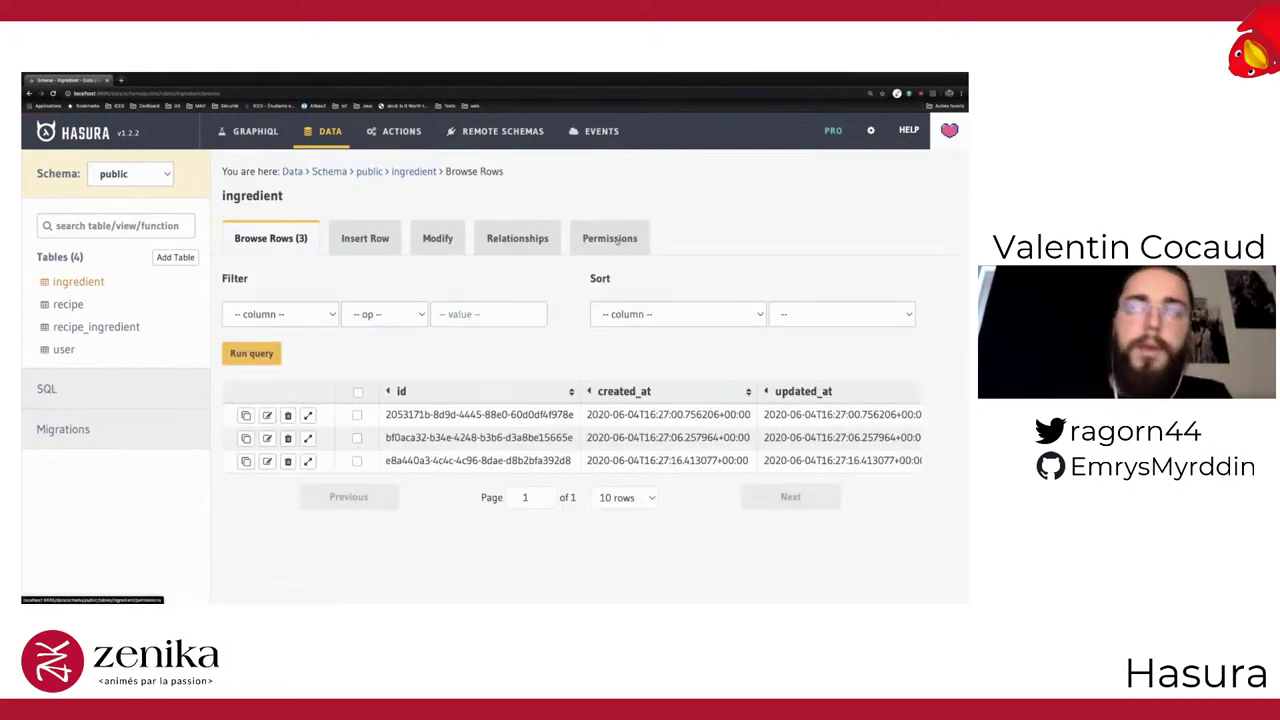
left_click(600, 242)
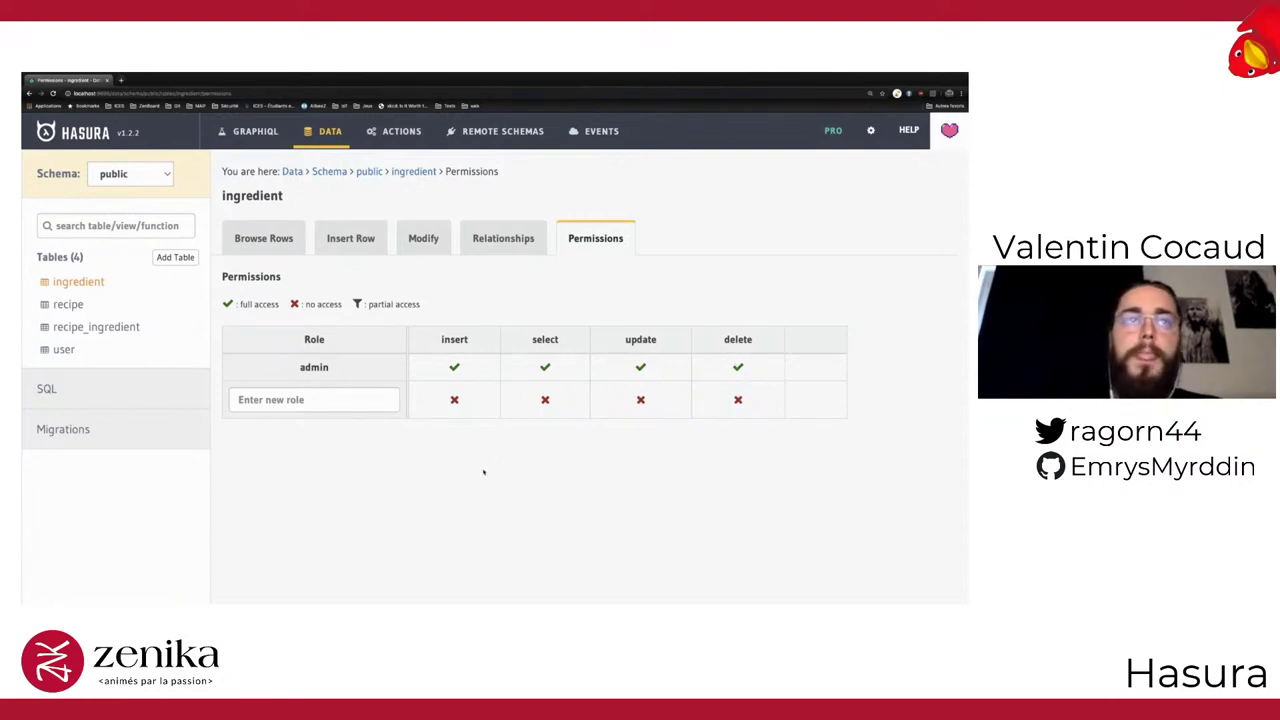
Add a new permission role named 'user' on the ingredient table
left_click(318, 401)
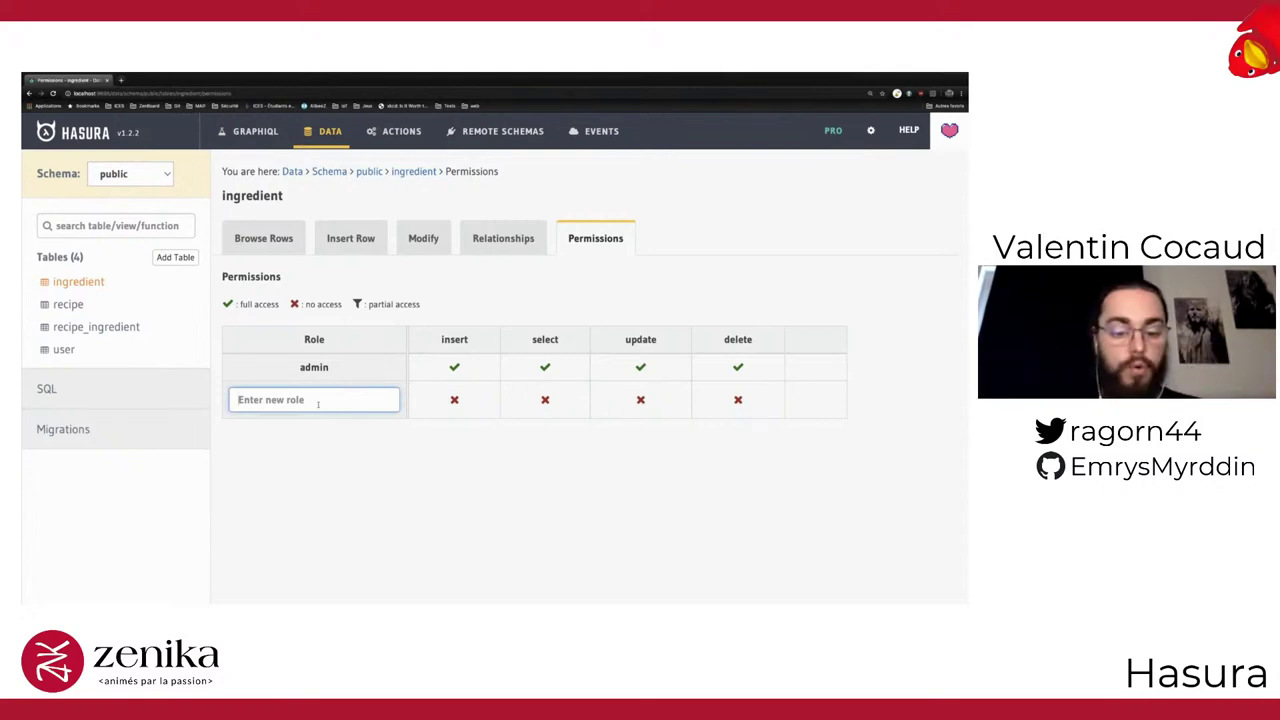
type("user")
left_click(363, 459)
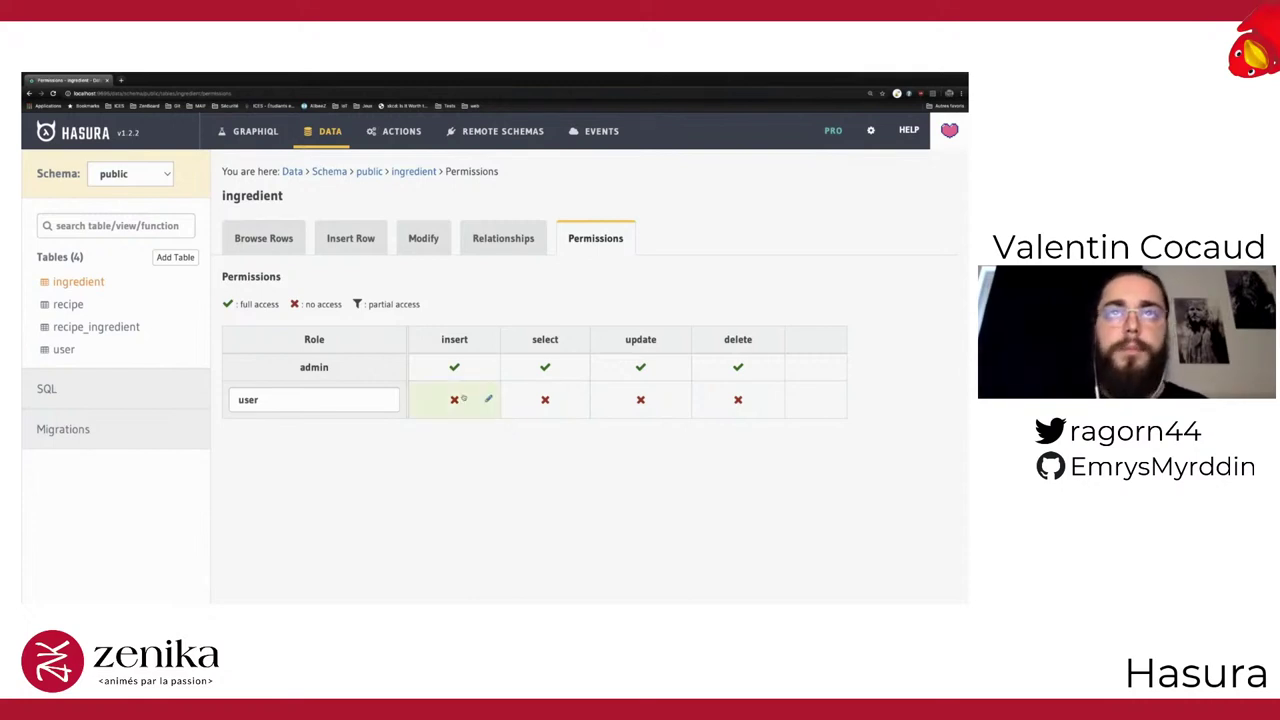
Give role user insert on ingredient without checks, limited to the name column, and save
left_click(459, 399)
scroll(465, 380, "down", 2)
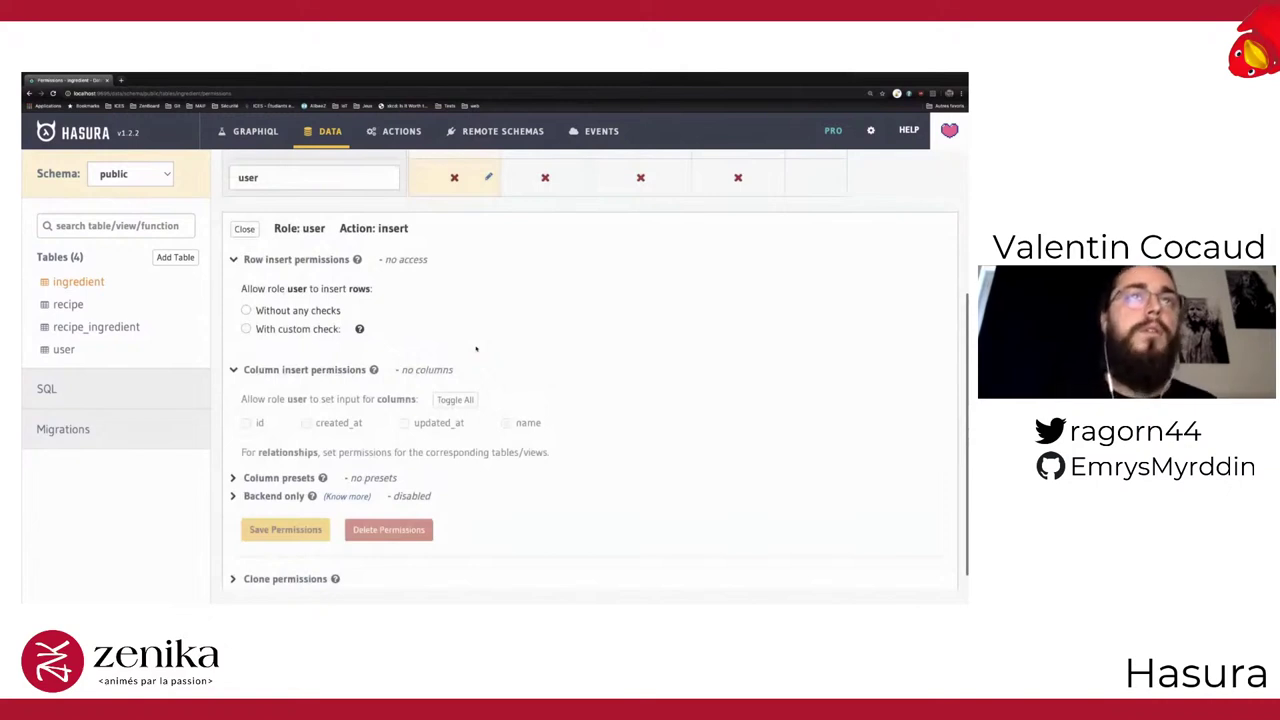
left_click(274, 310)
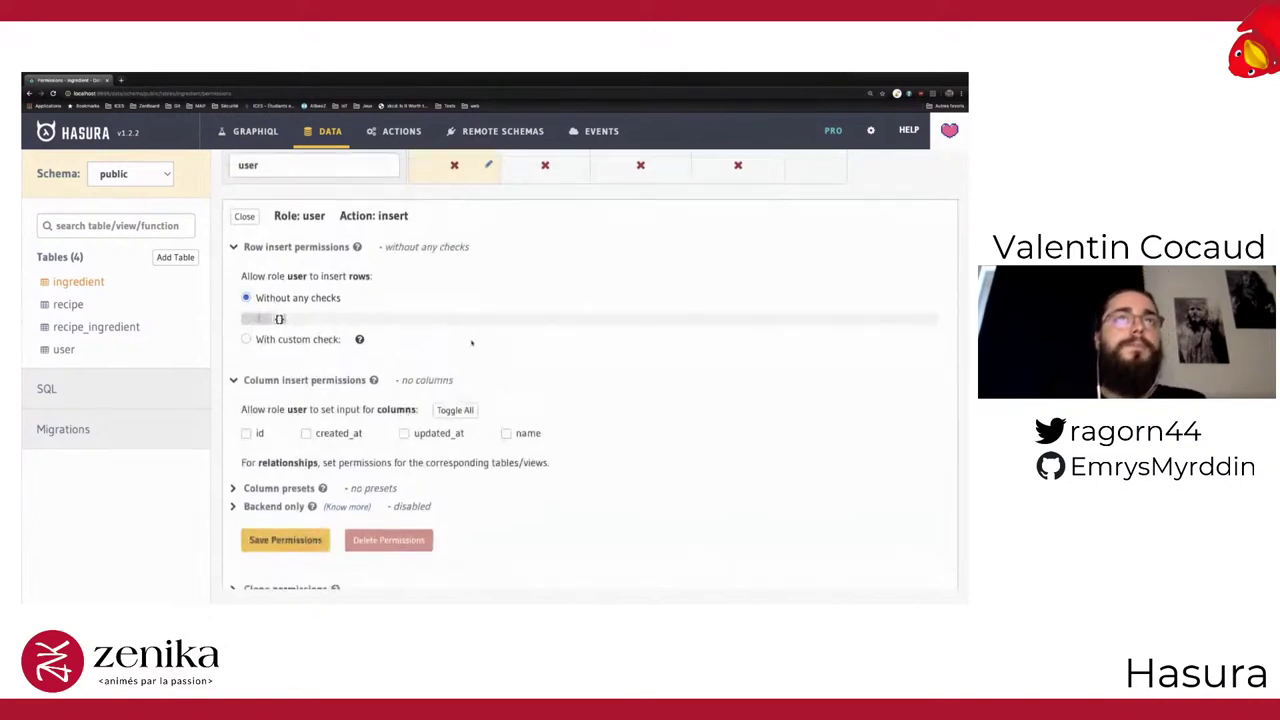
scroll(471, 343, "up", 1)
scroll(471, 343, "up", 1)
scroll(321, 380, "down", 2)
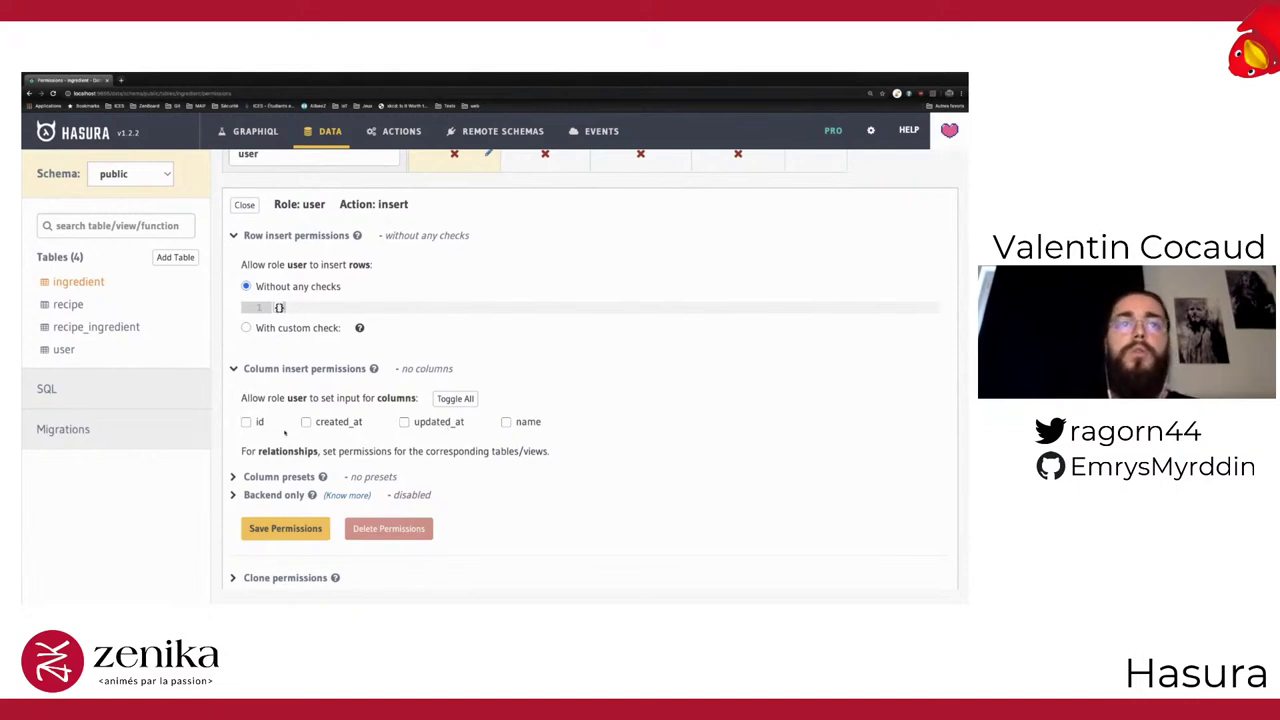
left_click(527, 424)
scroll(621, 412, "down", 1)
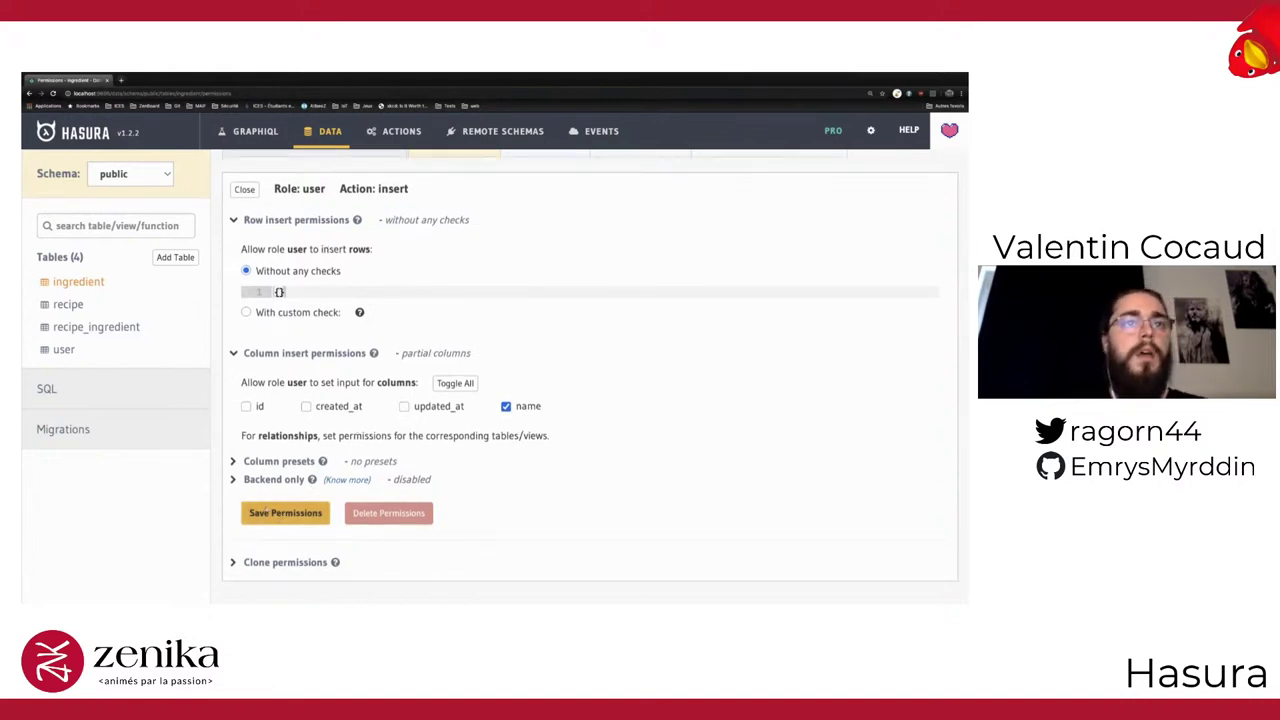
left_click(285, 515)
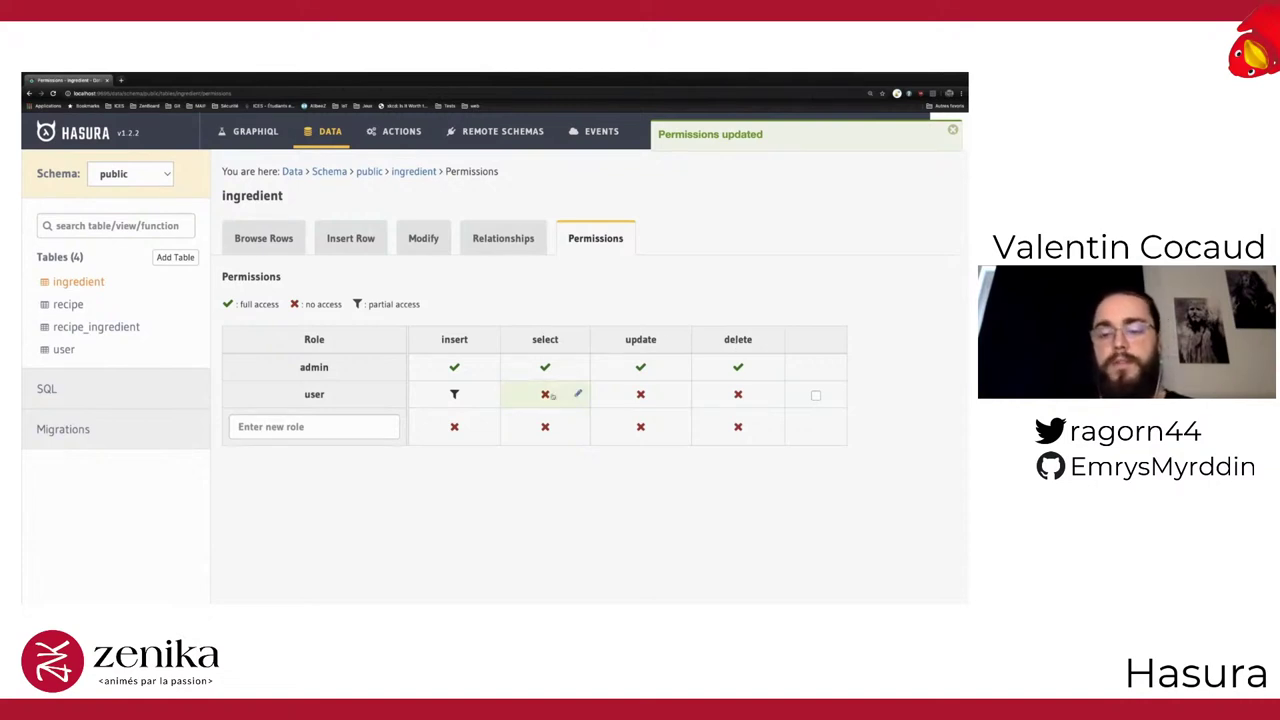
Grant user select on ingredient without checks, all four columns and aggregation queries, then save
left_click(548, 395)
scroll(285, 290, "down", 3)
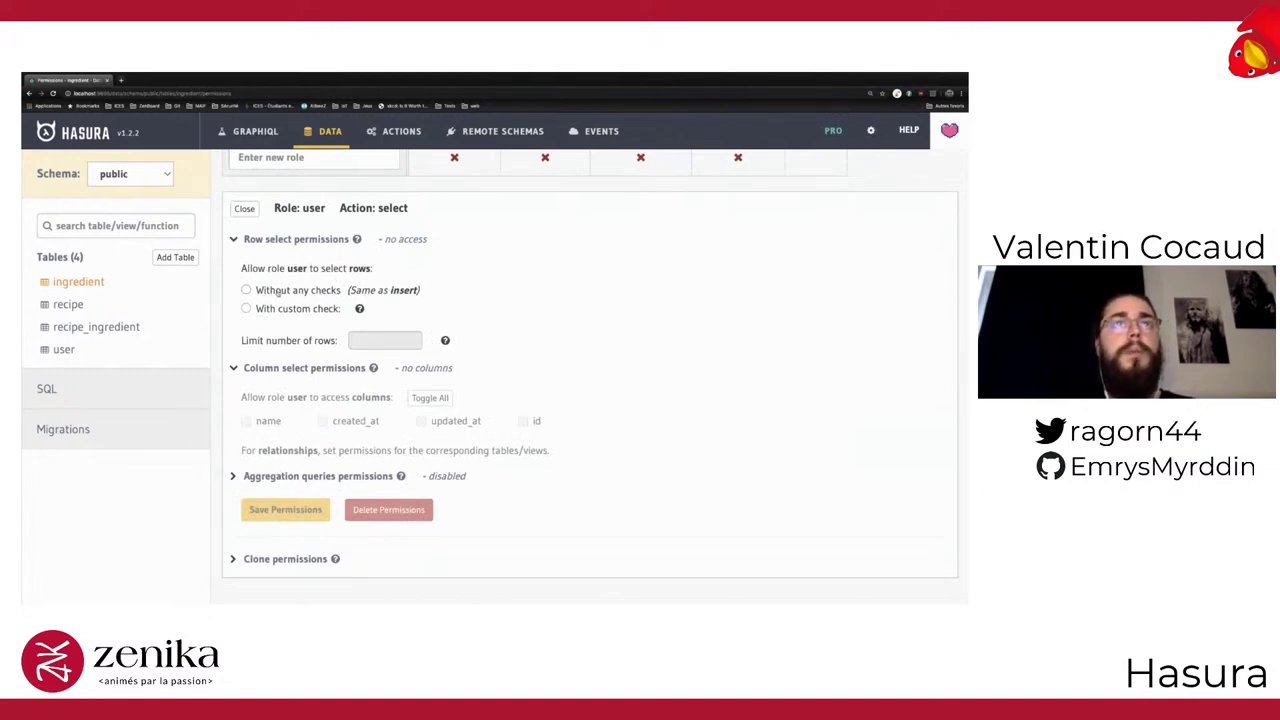
left_click(280, 290)
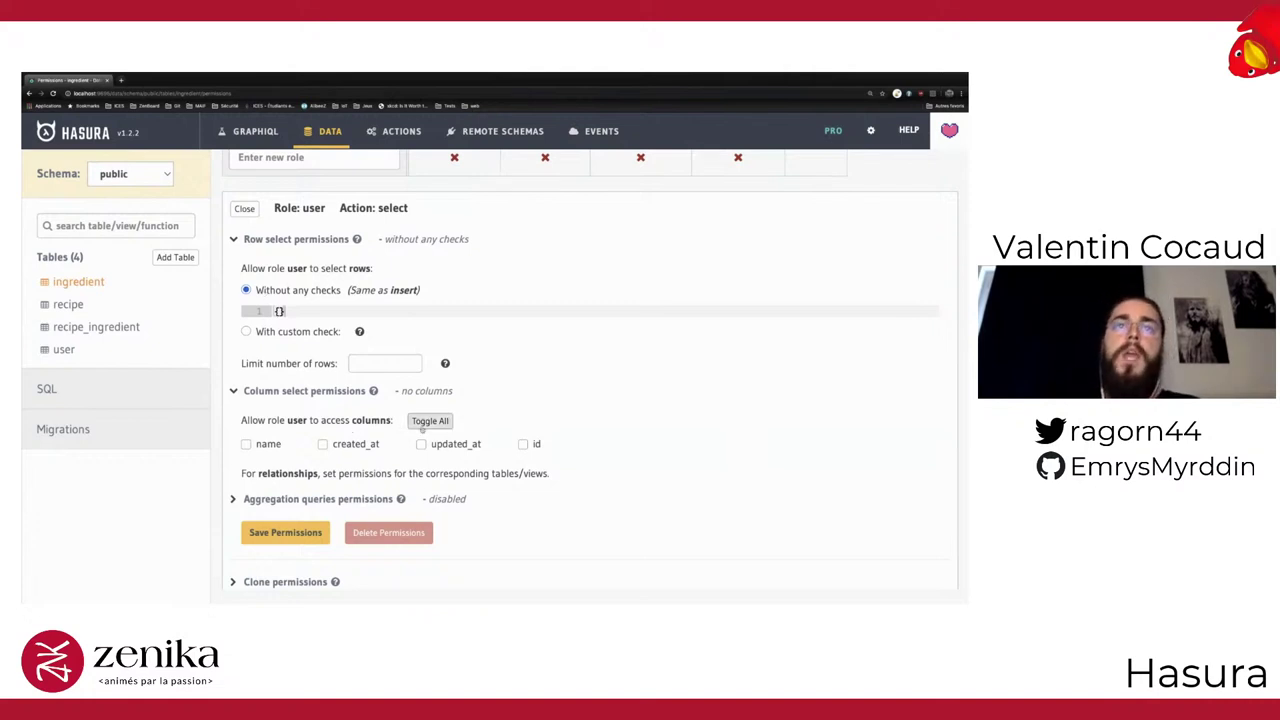
left_click(430, 421)
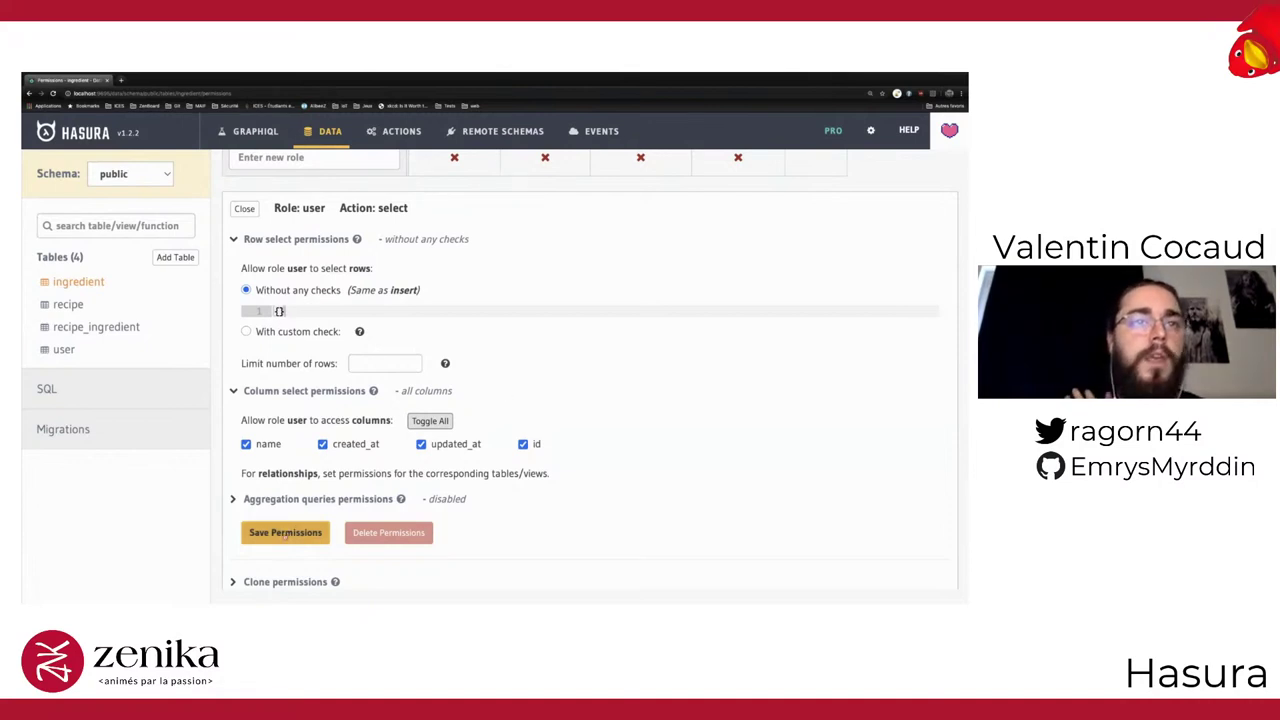
left_click(271, 499)
scroll(271, 497, "down", 1)
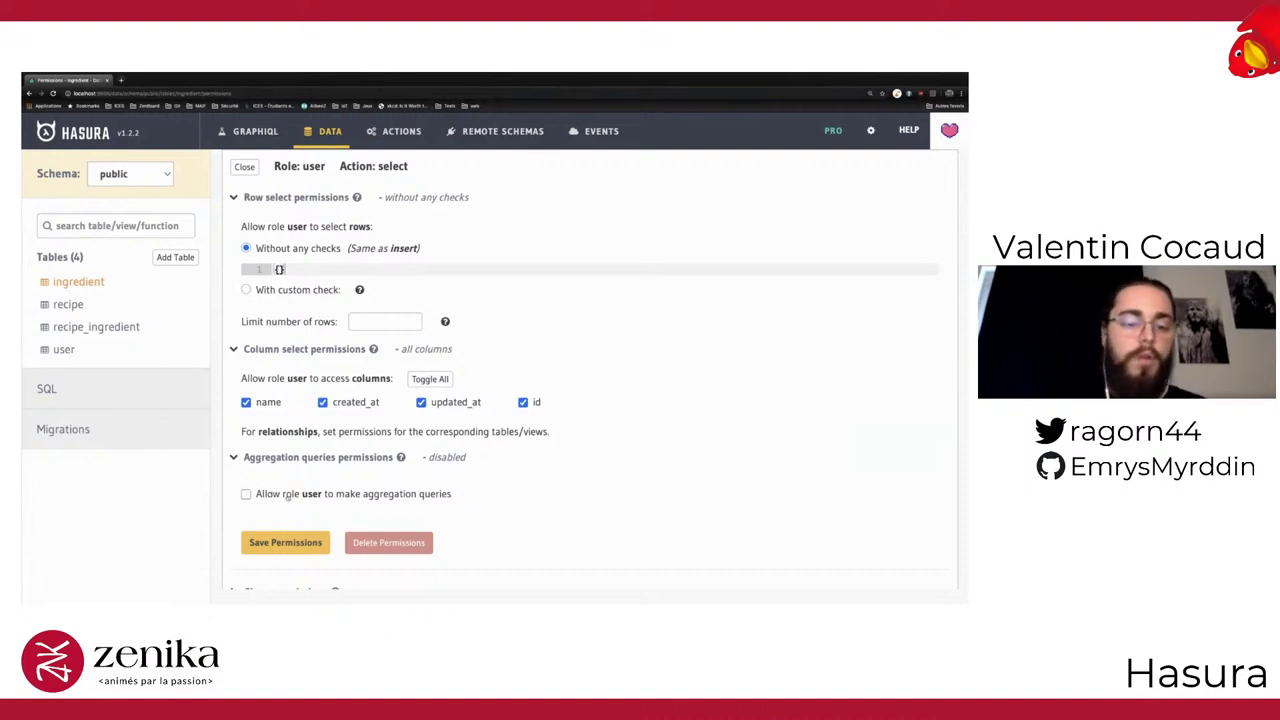
left_click(271, 499)
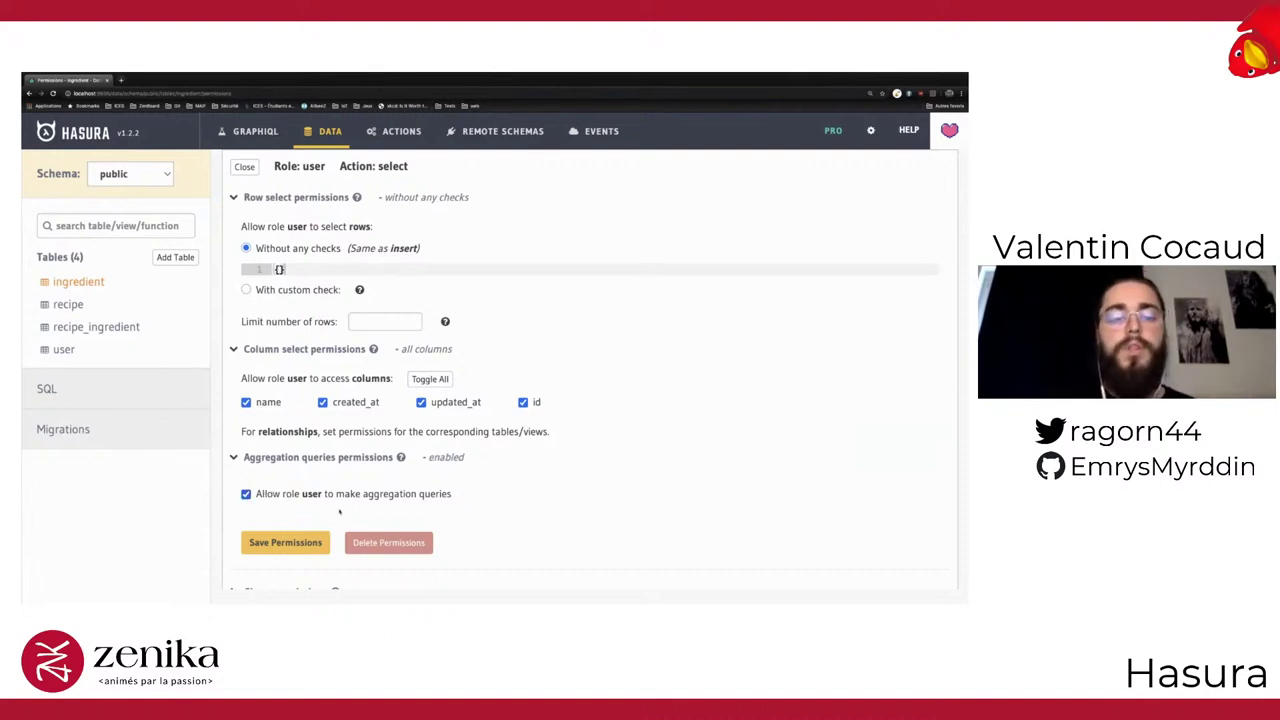
scroll(275, 505, "down", 1)
left_click(279, 510)
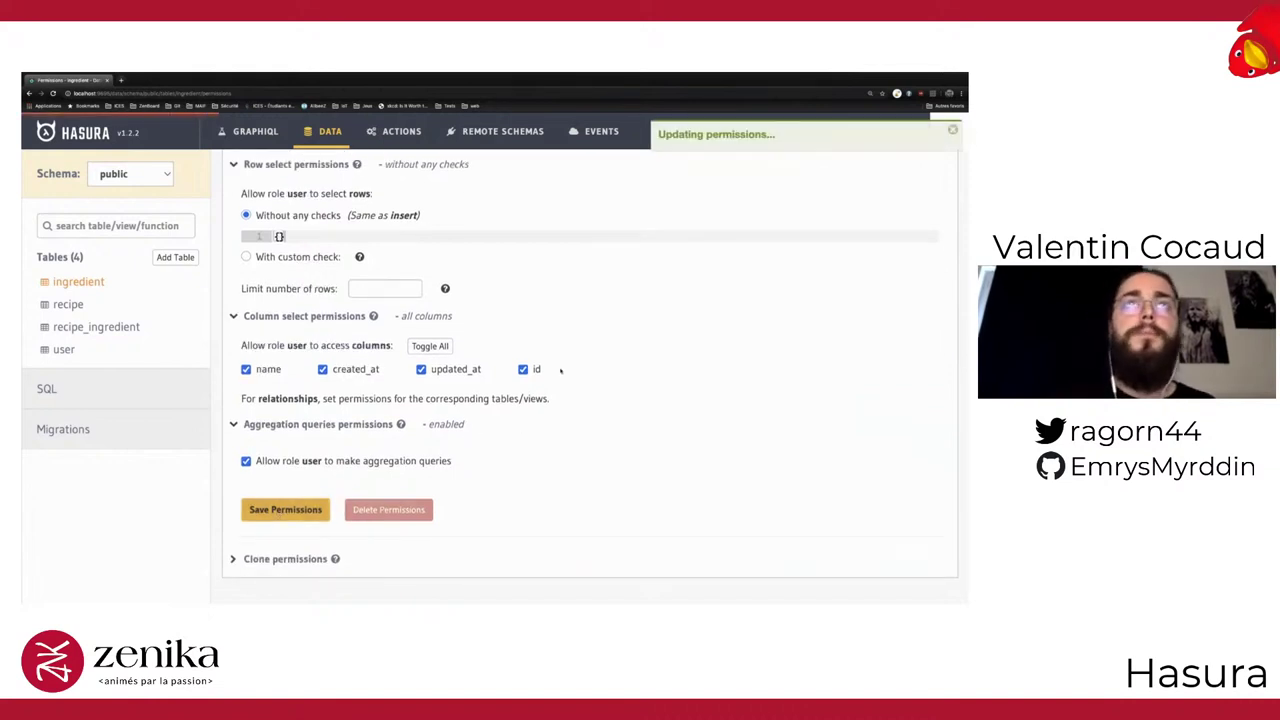
left_click(647, 395)
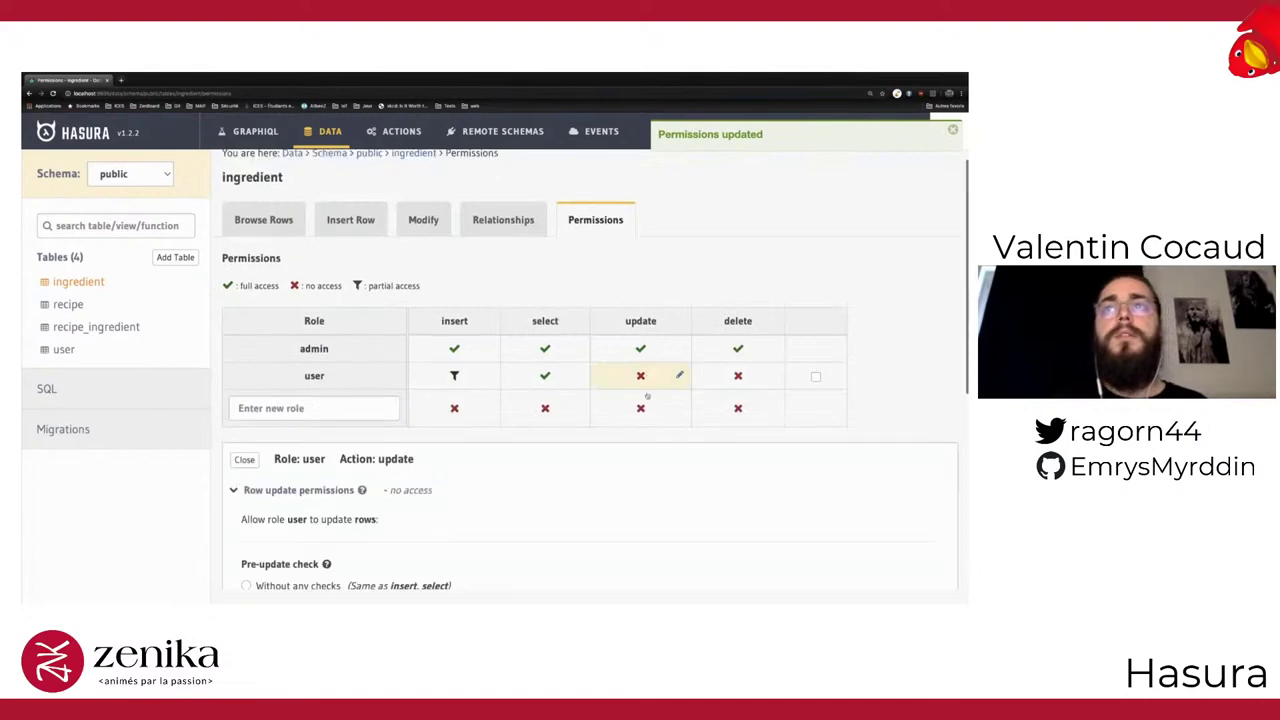
Give user update on ingredient's name column without pre- or post-update checks, and save
scroll(316, 313, "down", 5)
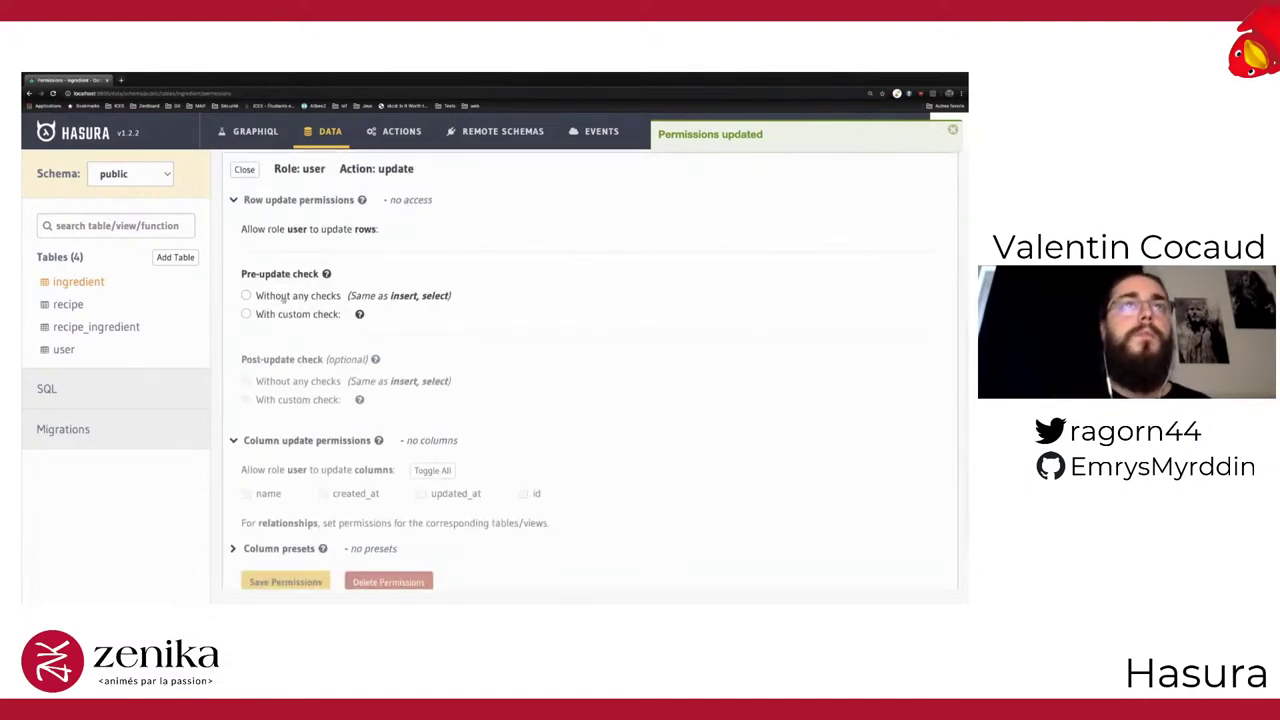
left_click(290, 295)
scroll(466, 331, "down", 2)
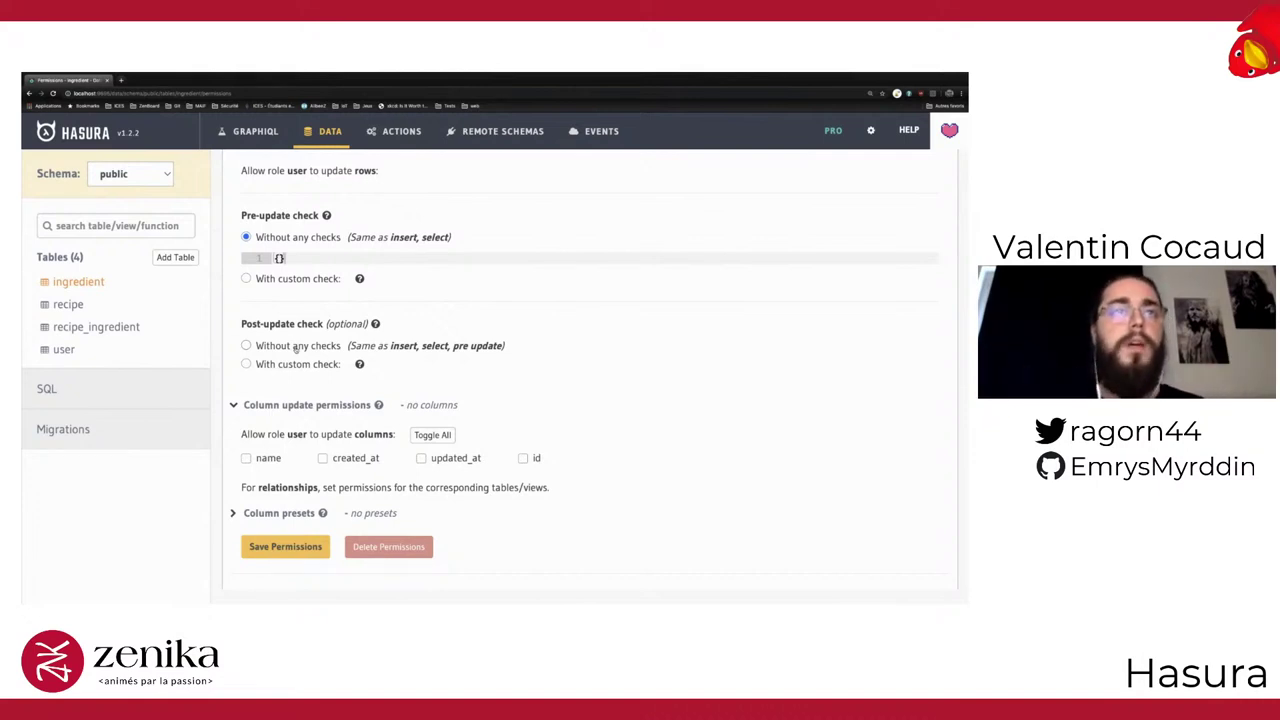
left_click(296, 346)
scroll(435, 402, "down", 1)
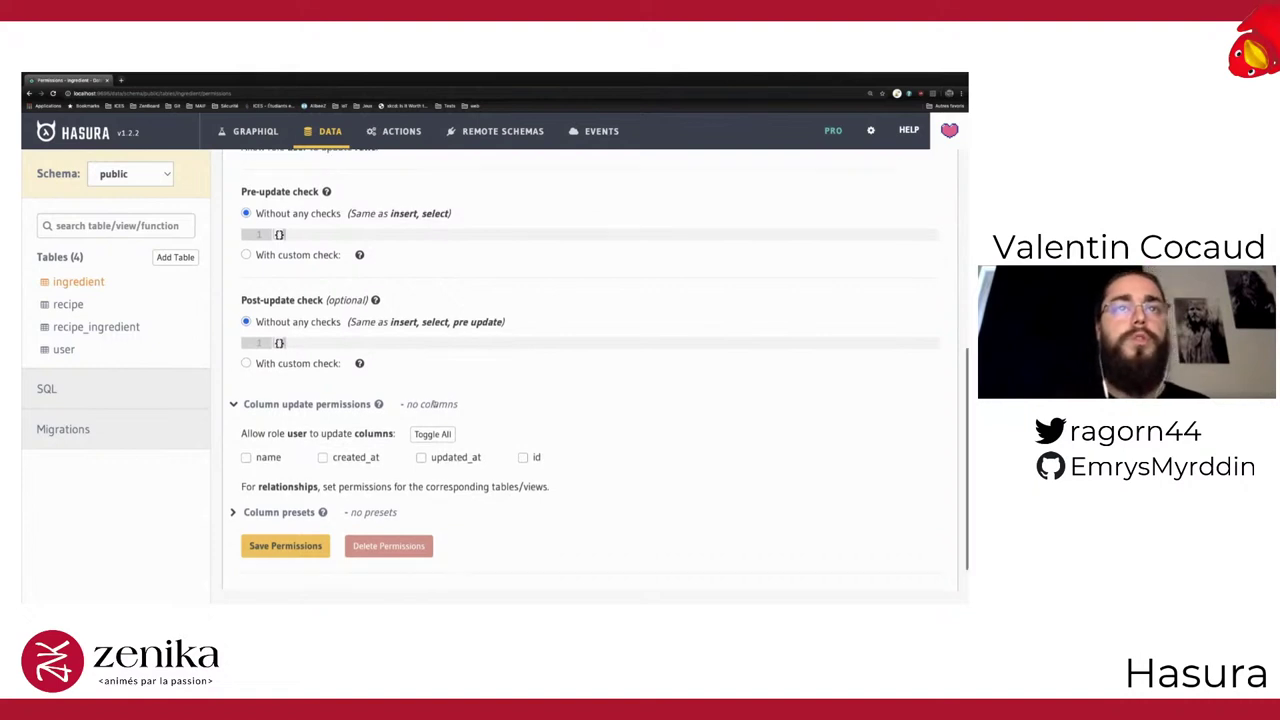
left_click(267, 457)
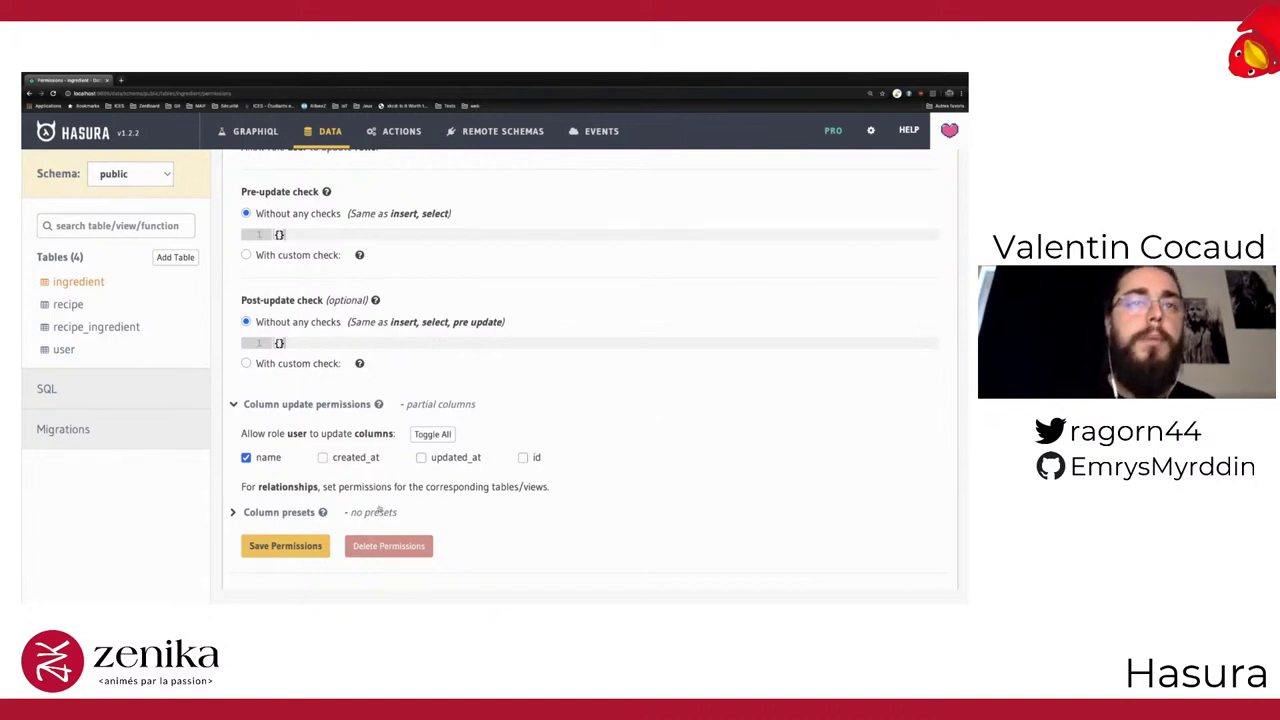
scroll(468, 508, "down", 1)
left_click(285, 535)
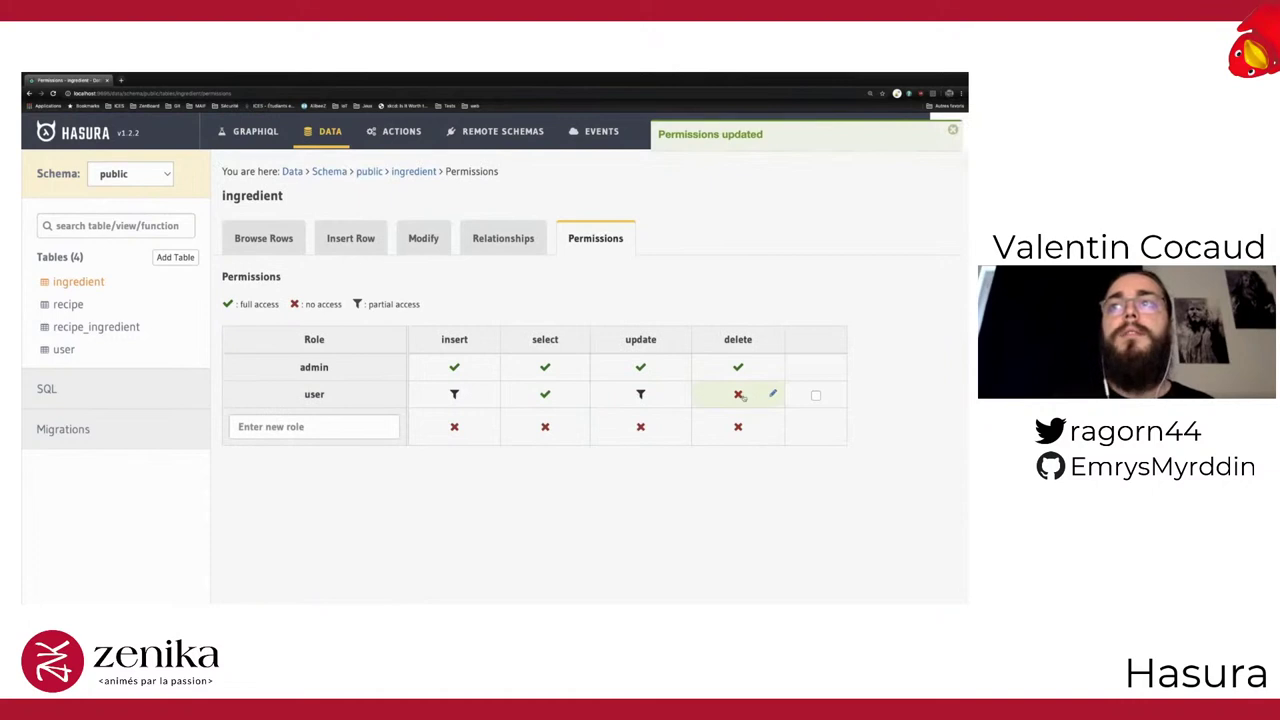
Allow role user to delete any ingredient row without checks, and save
left_click(742, 396)
scroll(742, 398, "down", 1)
left_click(281, 437)
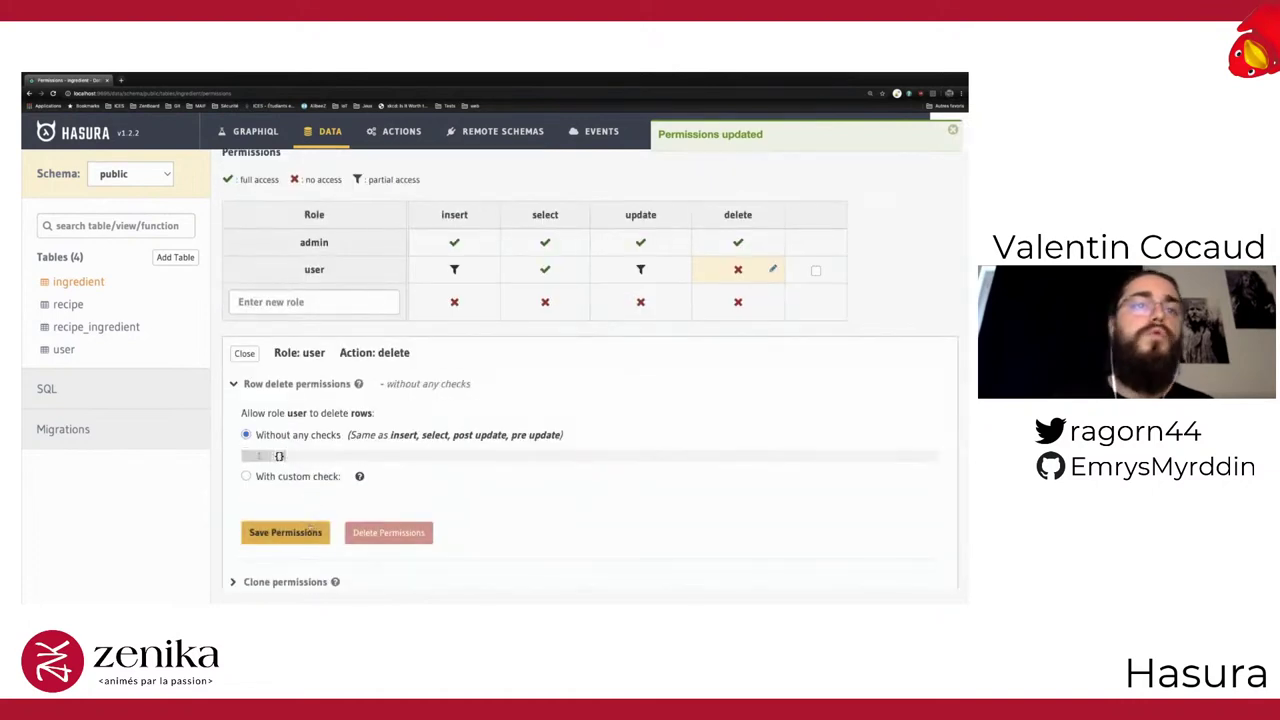
left_click(287, 533)
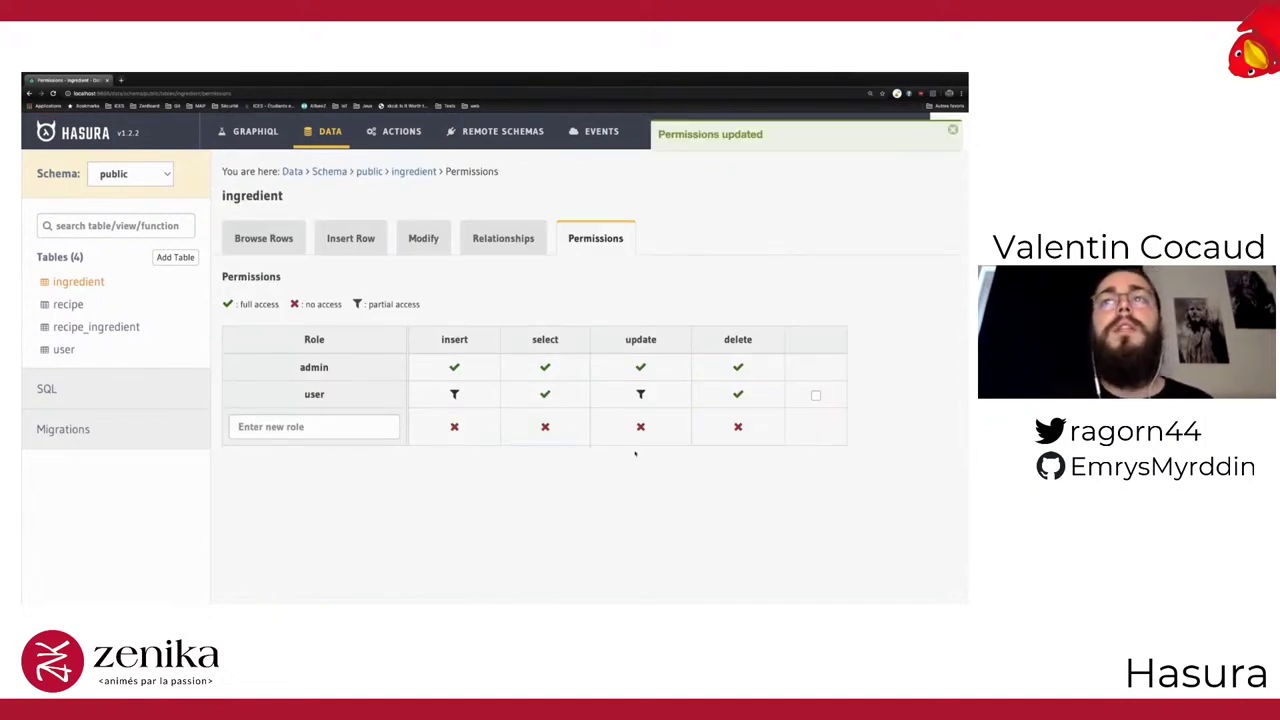
Review the user update permissions on ingredient, then switch to the recipe table
left_click(641, 394)
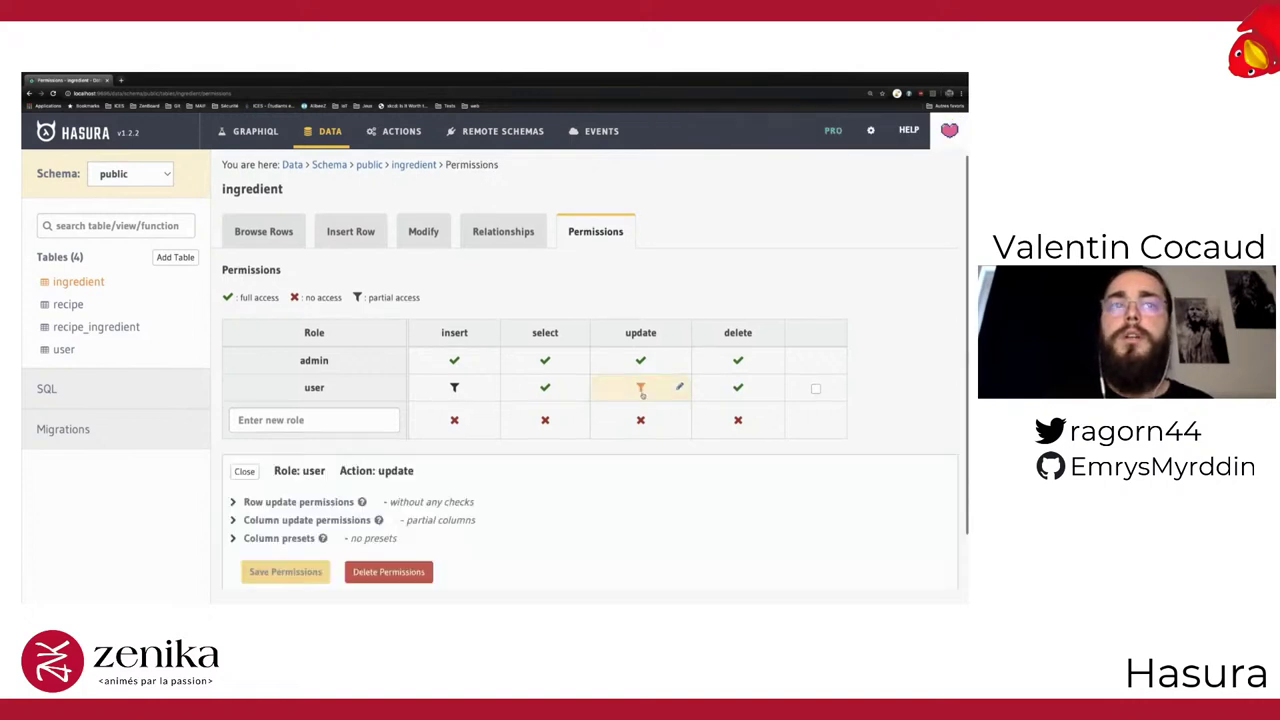
scroll(641, 394, "down", 2)
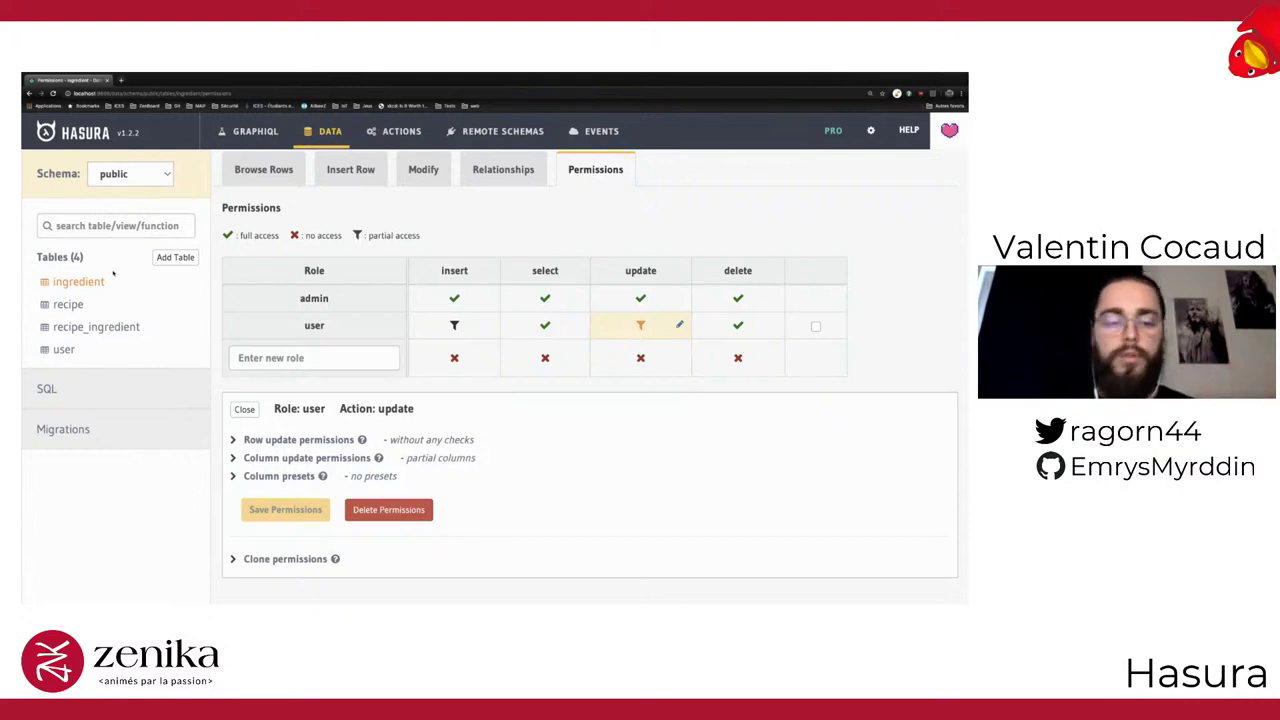
left_click(68, 304)
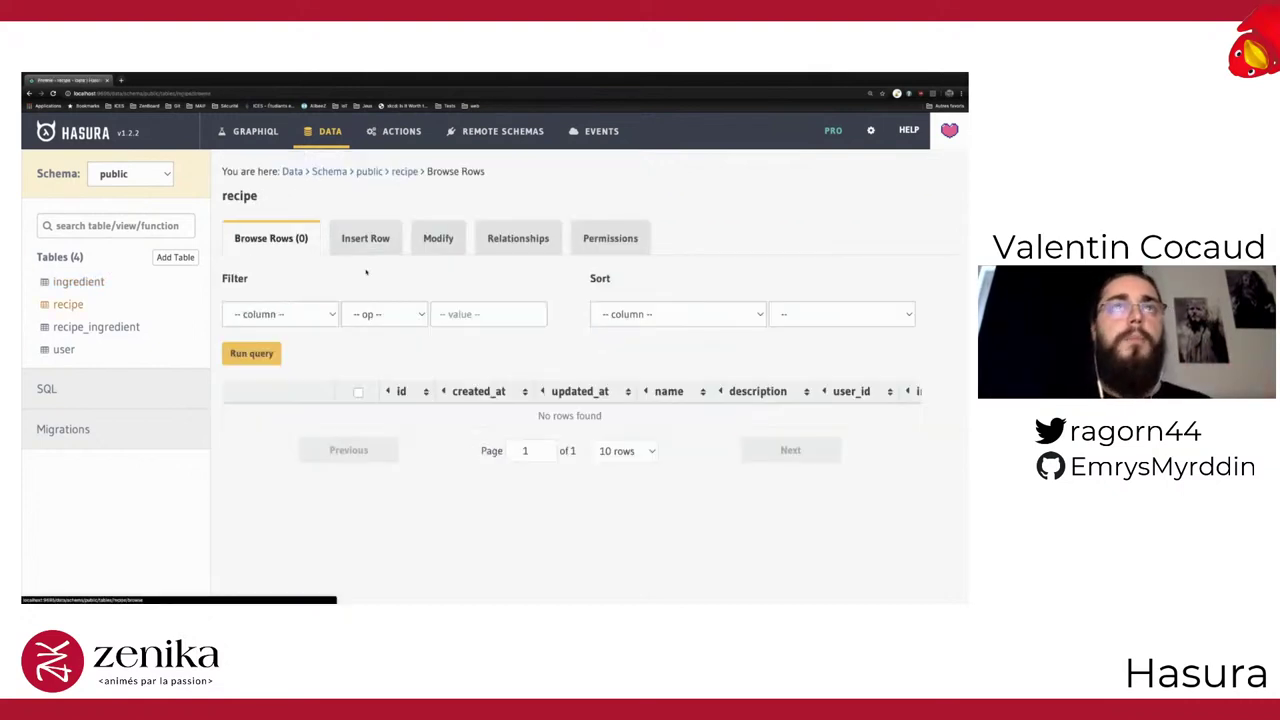
Open recipe's permissions and start the user select permission without checks
left_click(604, 240)
left_click(465, 400)
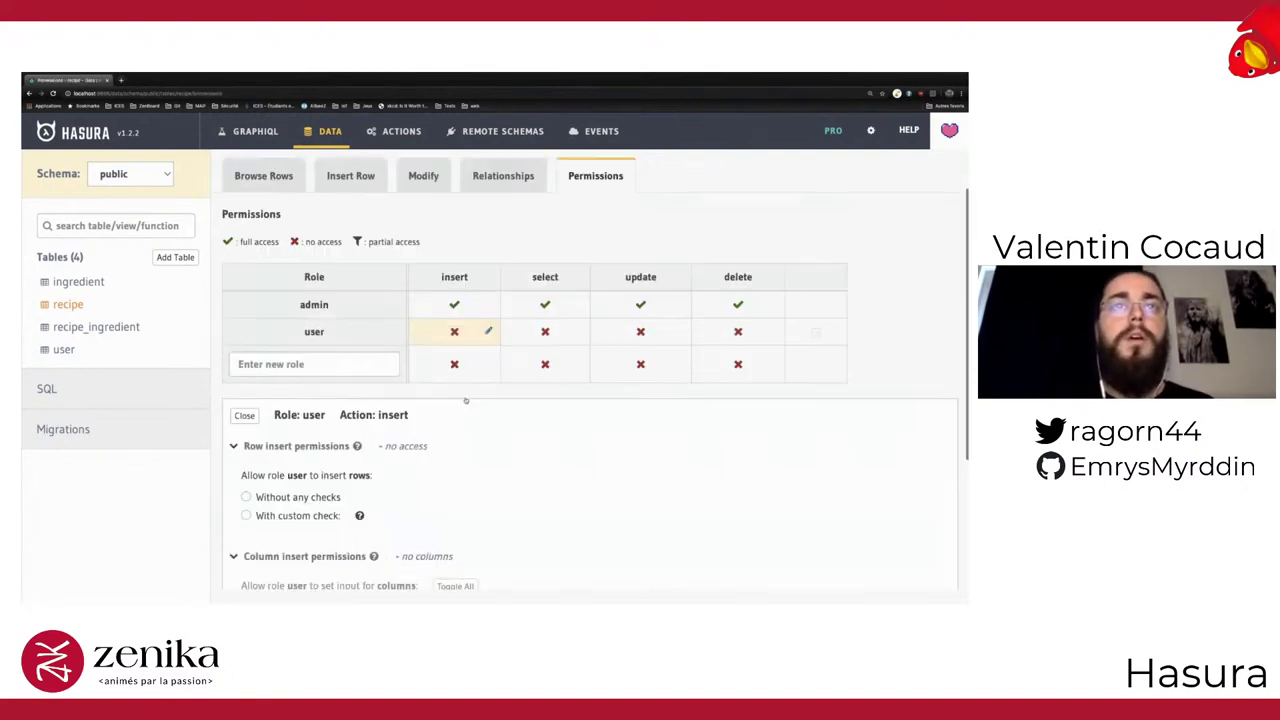
scroll(465, 400, "down", 2)
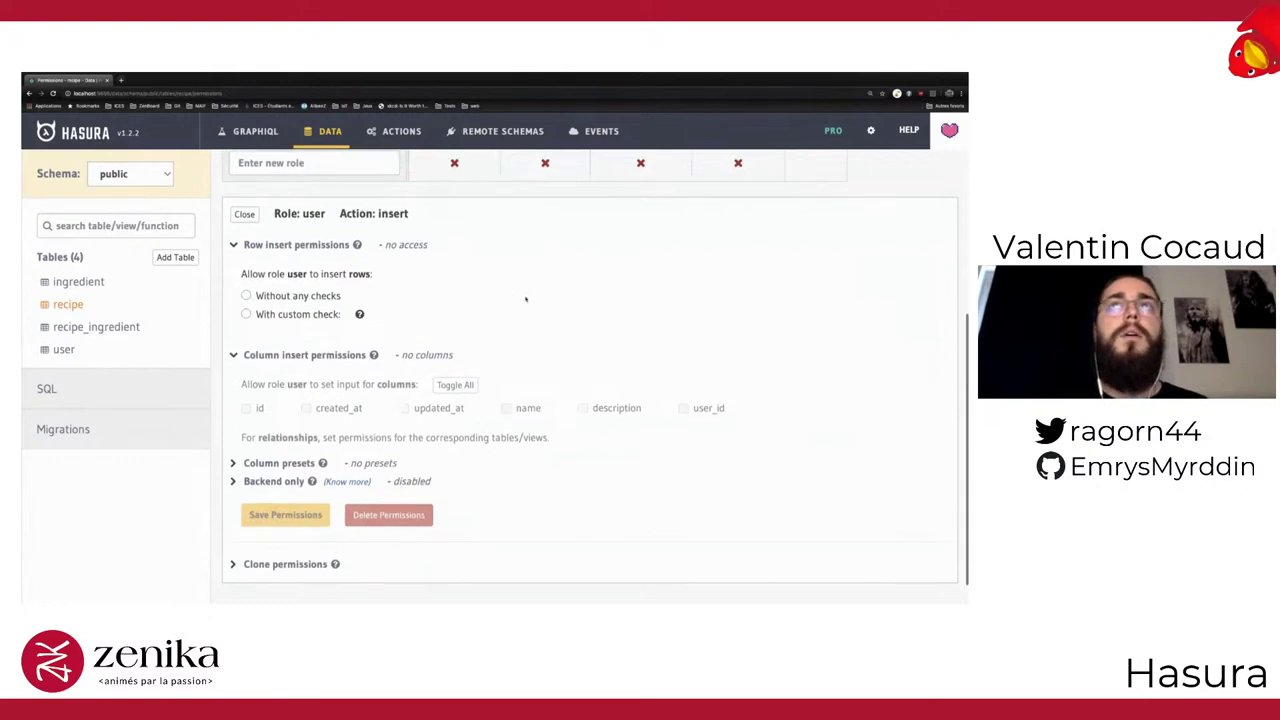
scroll(450, 270, "up", 2)
left_click(543, 251)
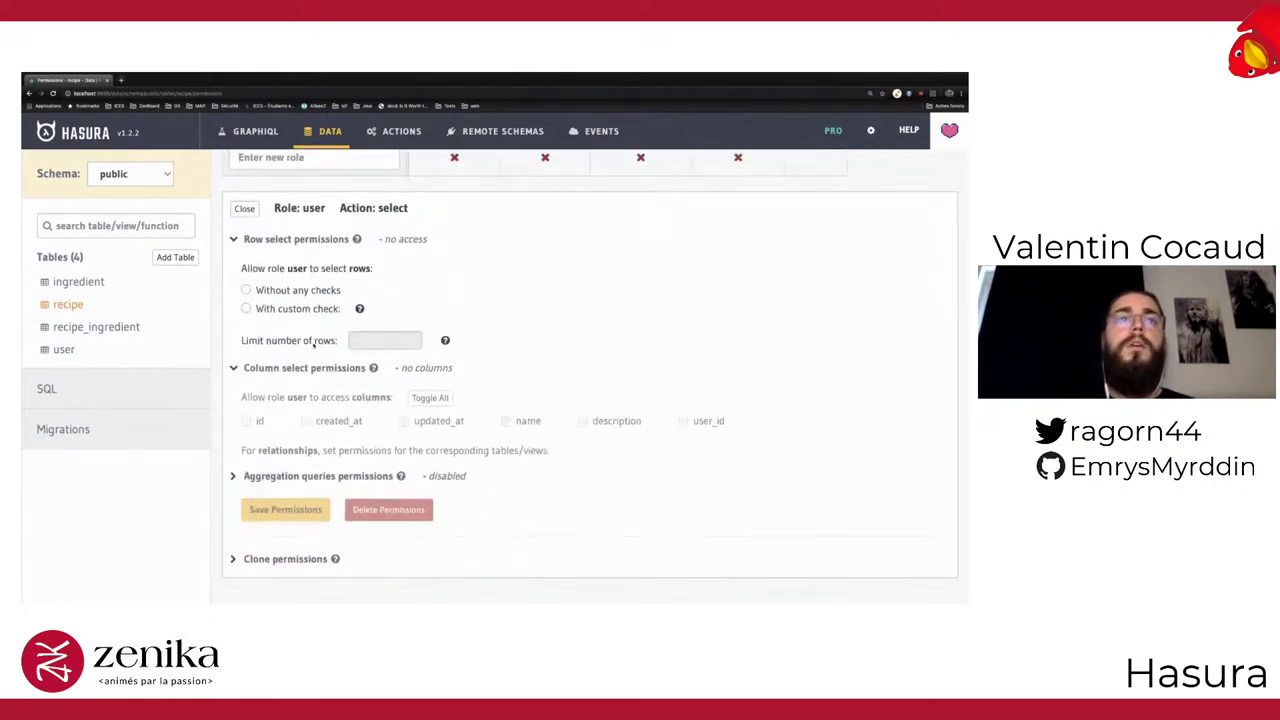
left_click(296, 290)
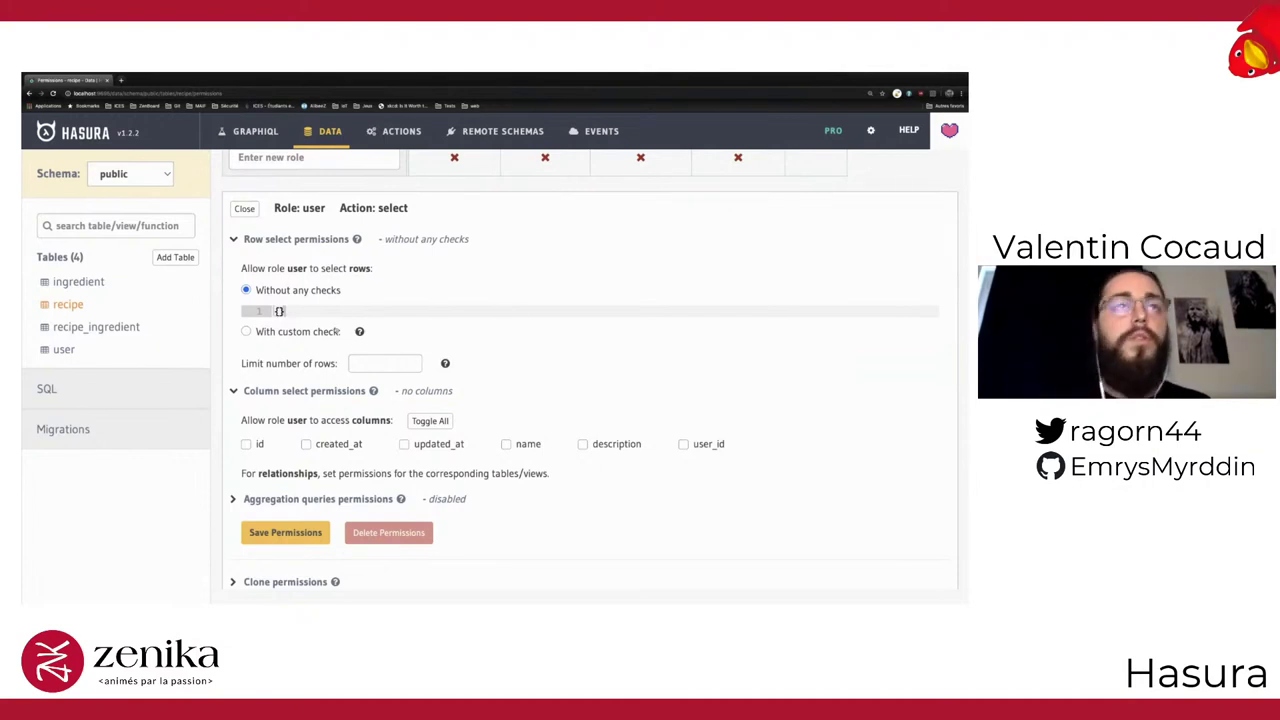
Set the user select row check to user_id _eq X-Hasura-User-Id
left_click(269, 334)
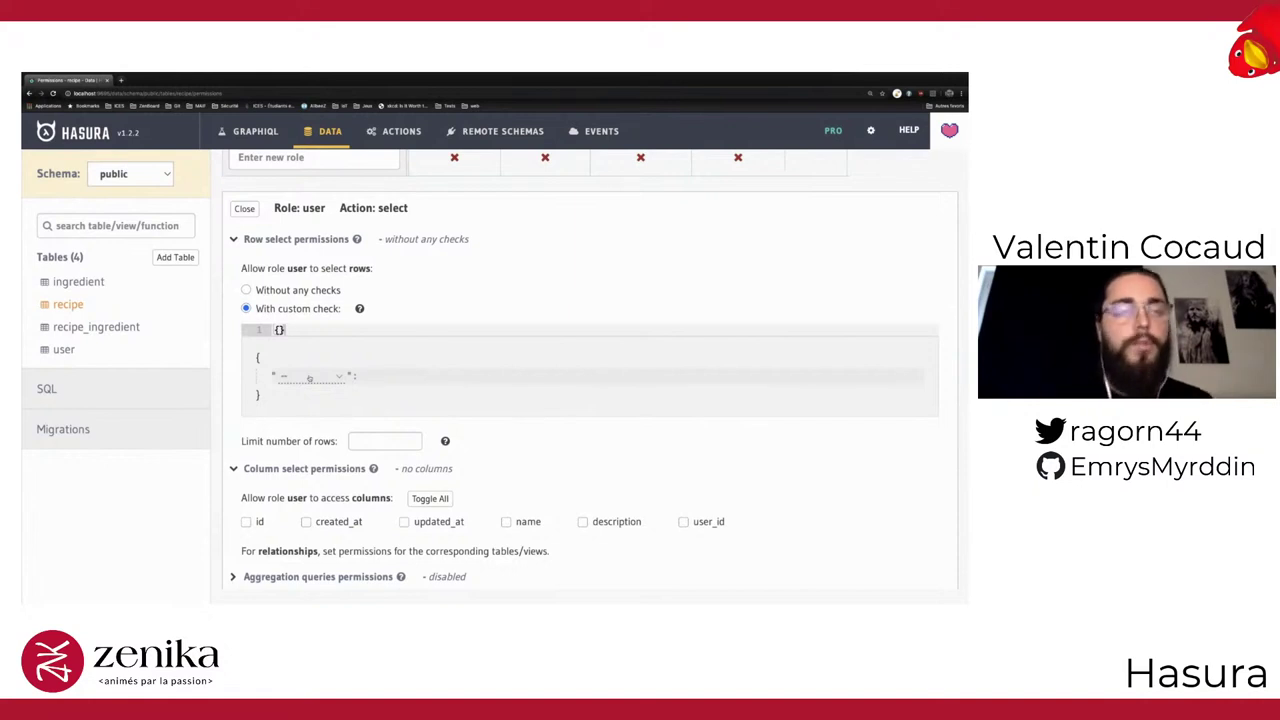
left_click(309, 377)
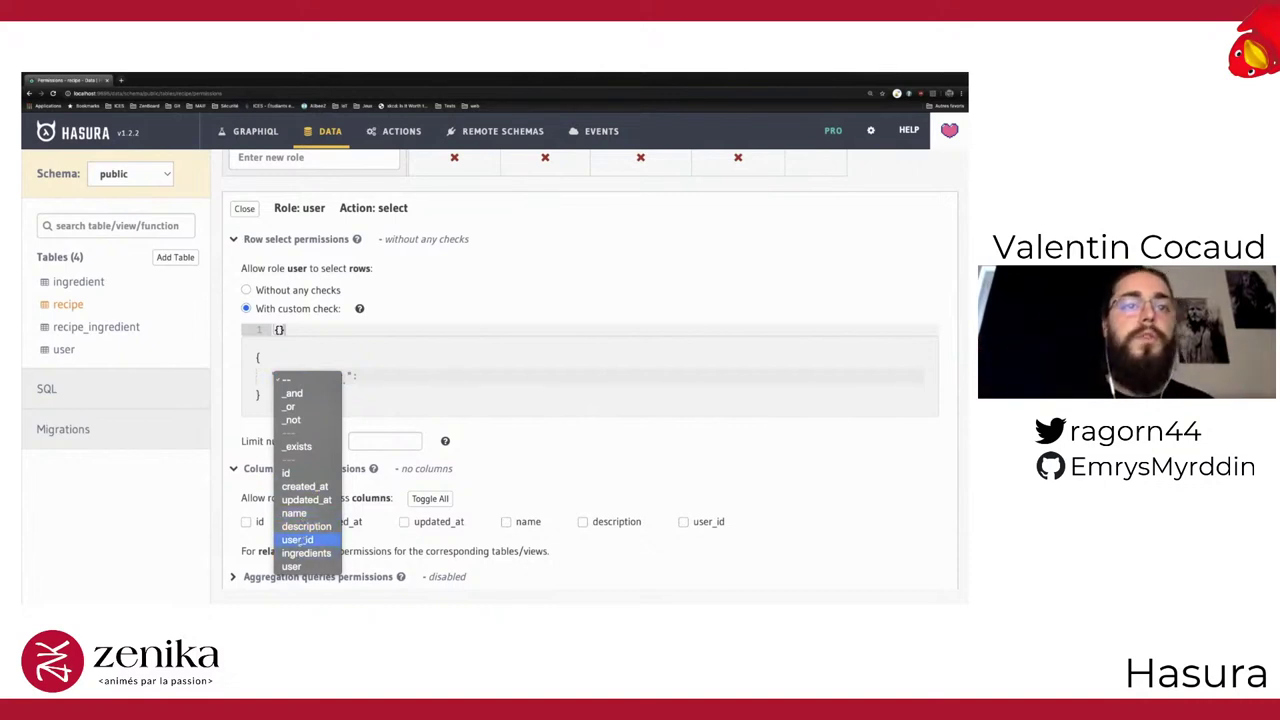
left_click(297, 540)
left_click(305, 398)
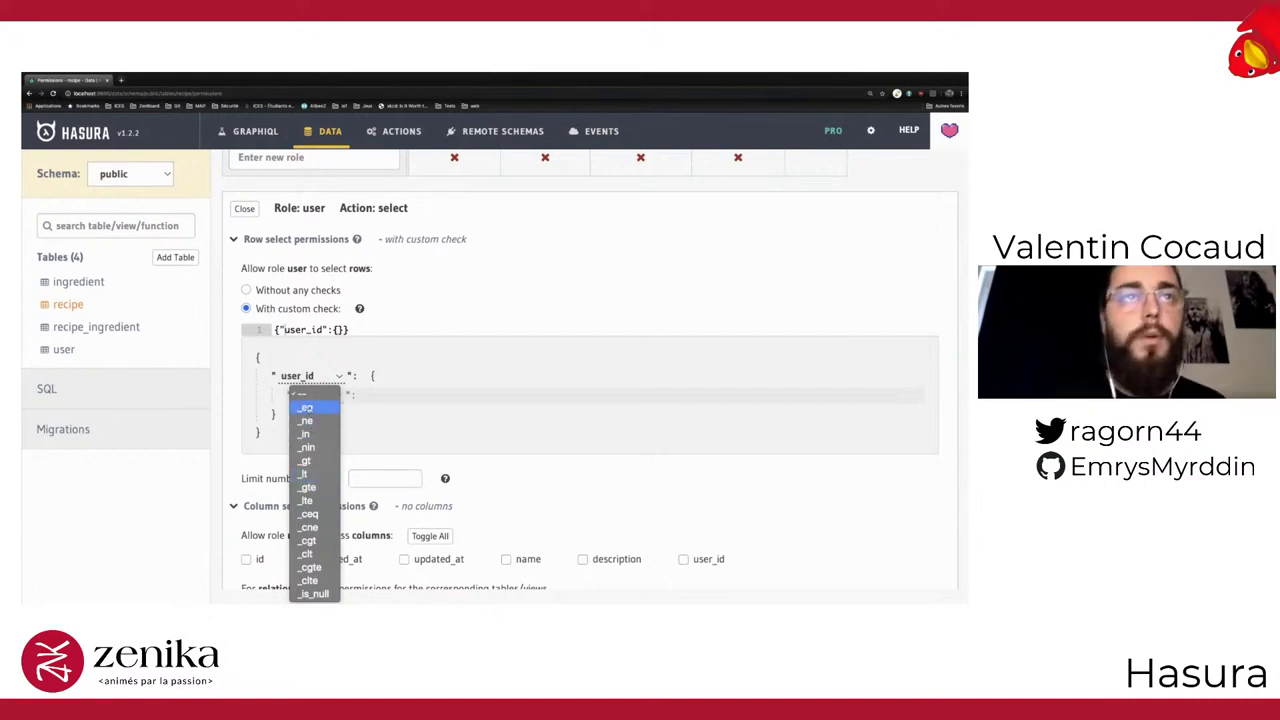
left_click(306, 408)
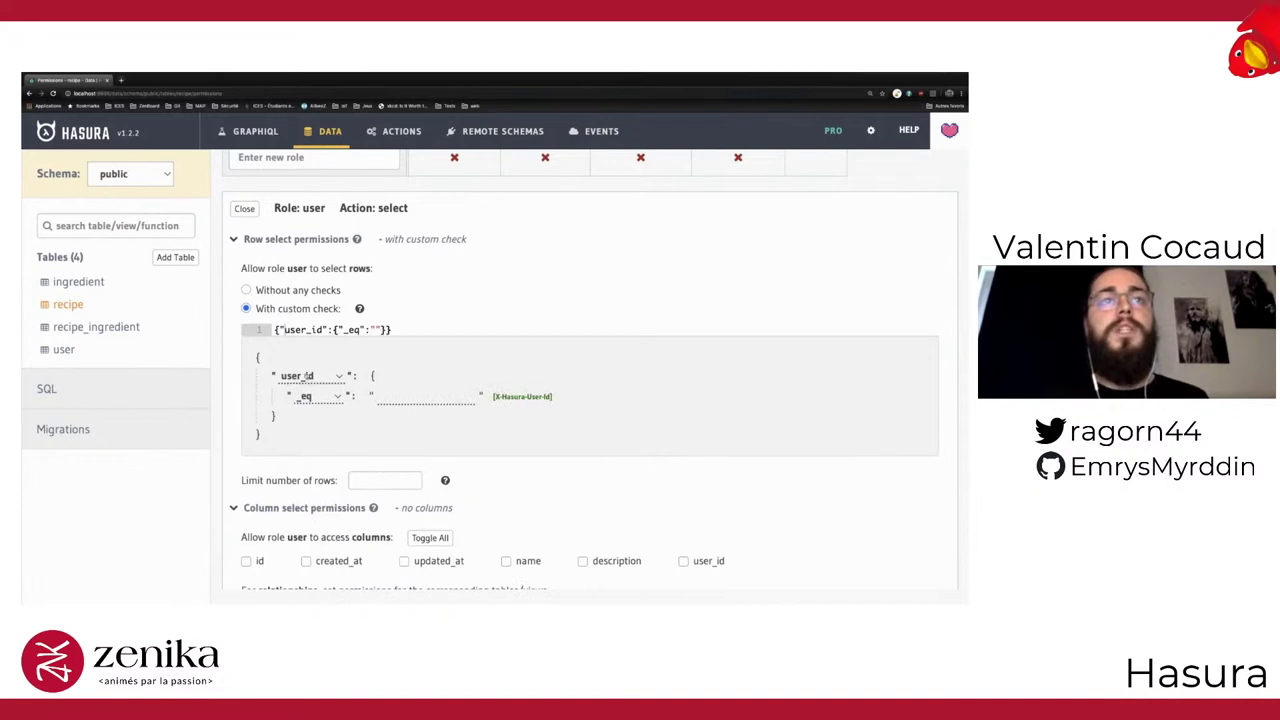
left_click(429, 397)
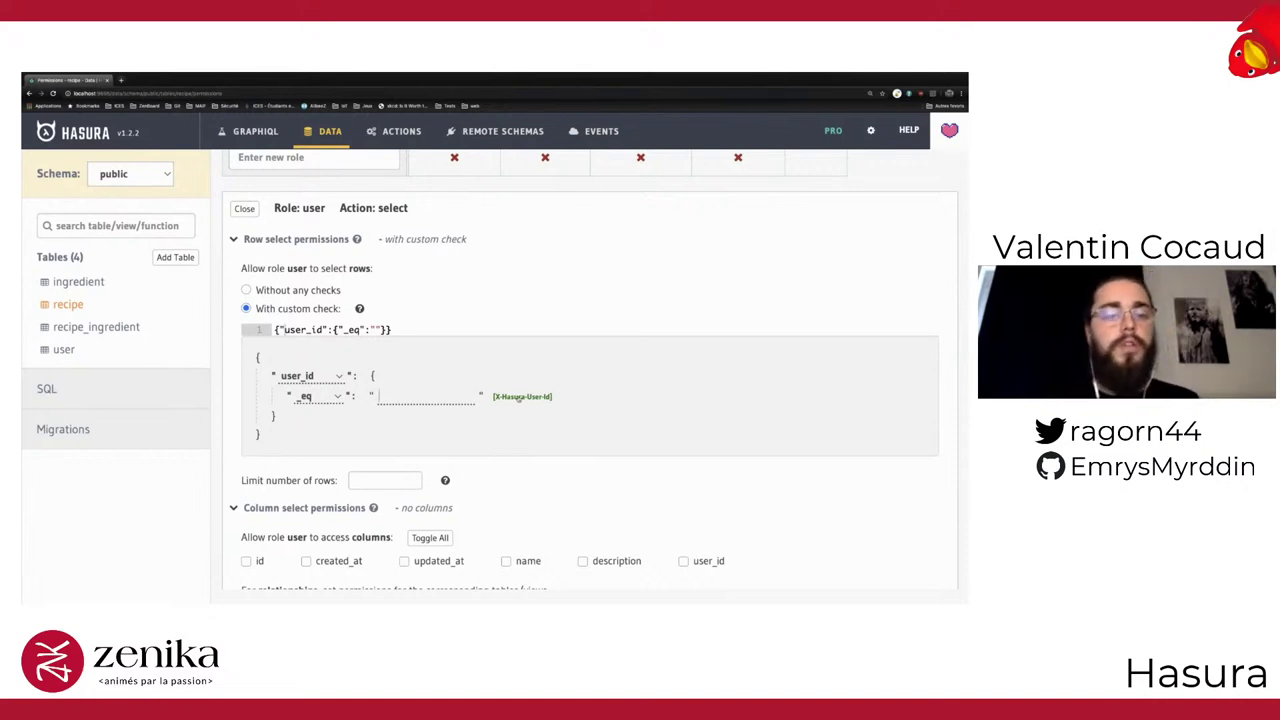
left_click(522, 397)
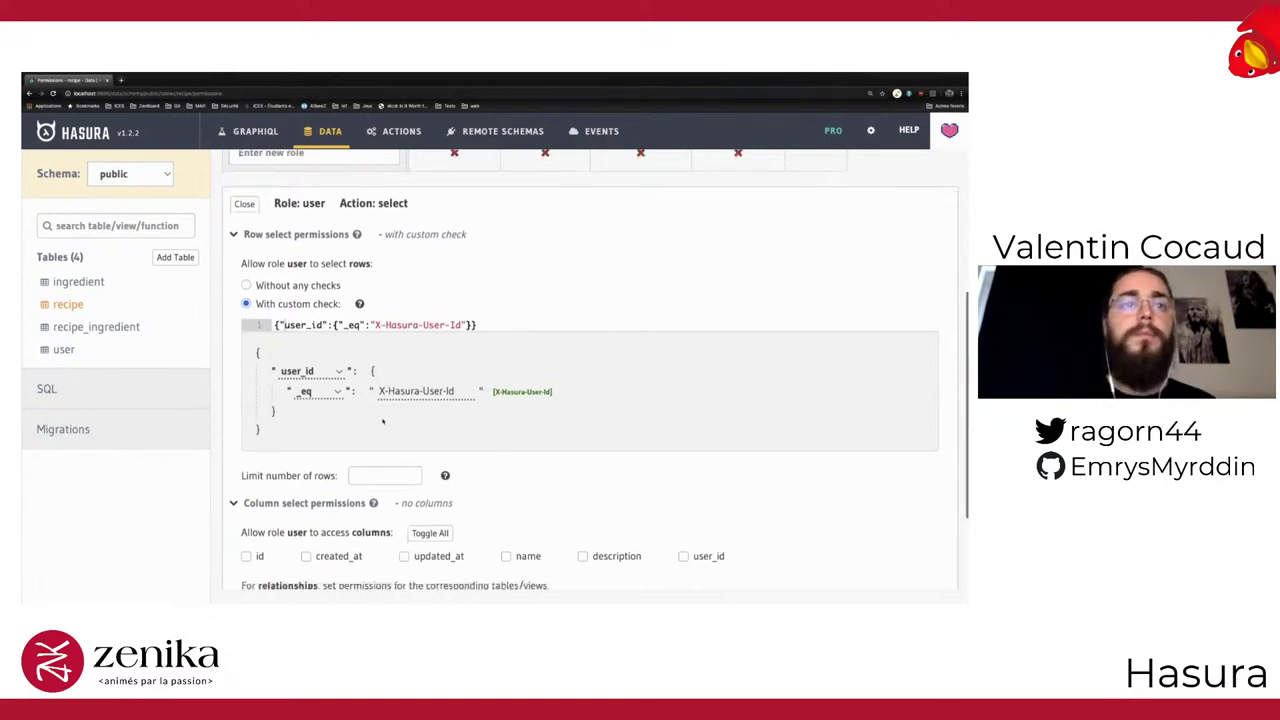
Allow reading all recipe columns and aggregation queries, and save the select permission
scroll(382, 421, "down", 1)
scroll(382, 421, "down", 3)
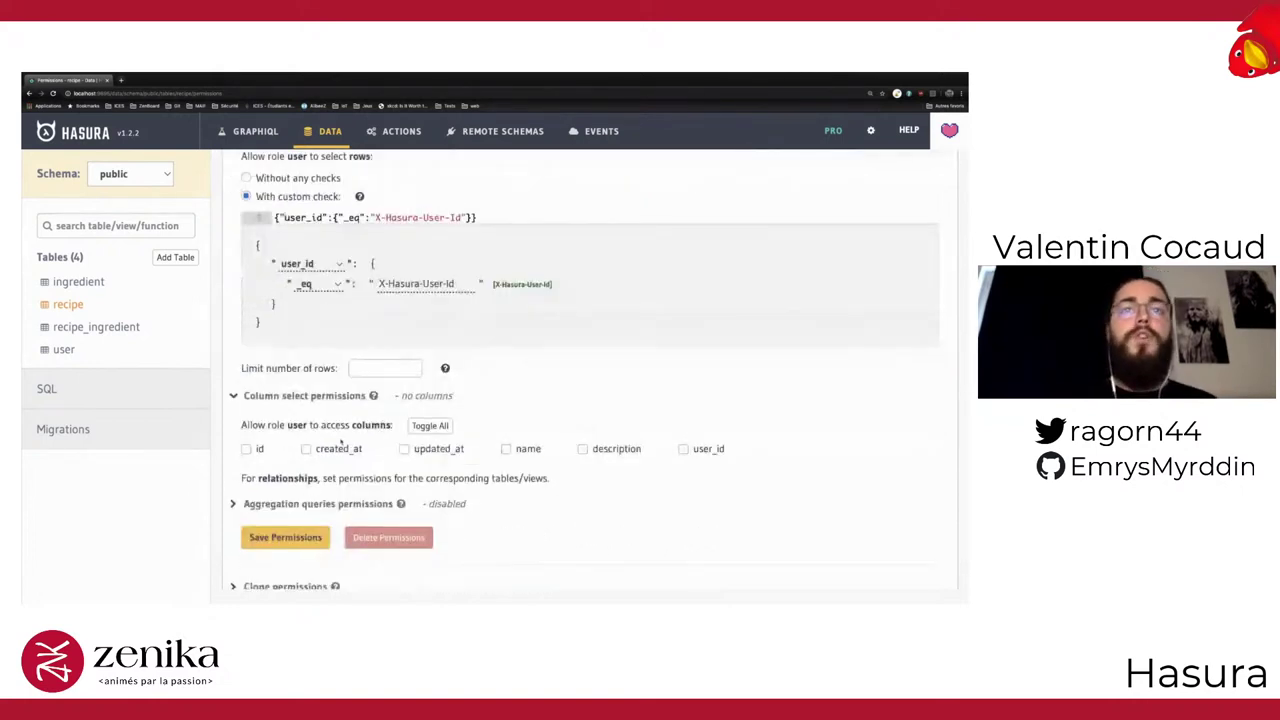
left_click(430, 425)
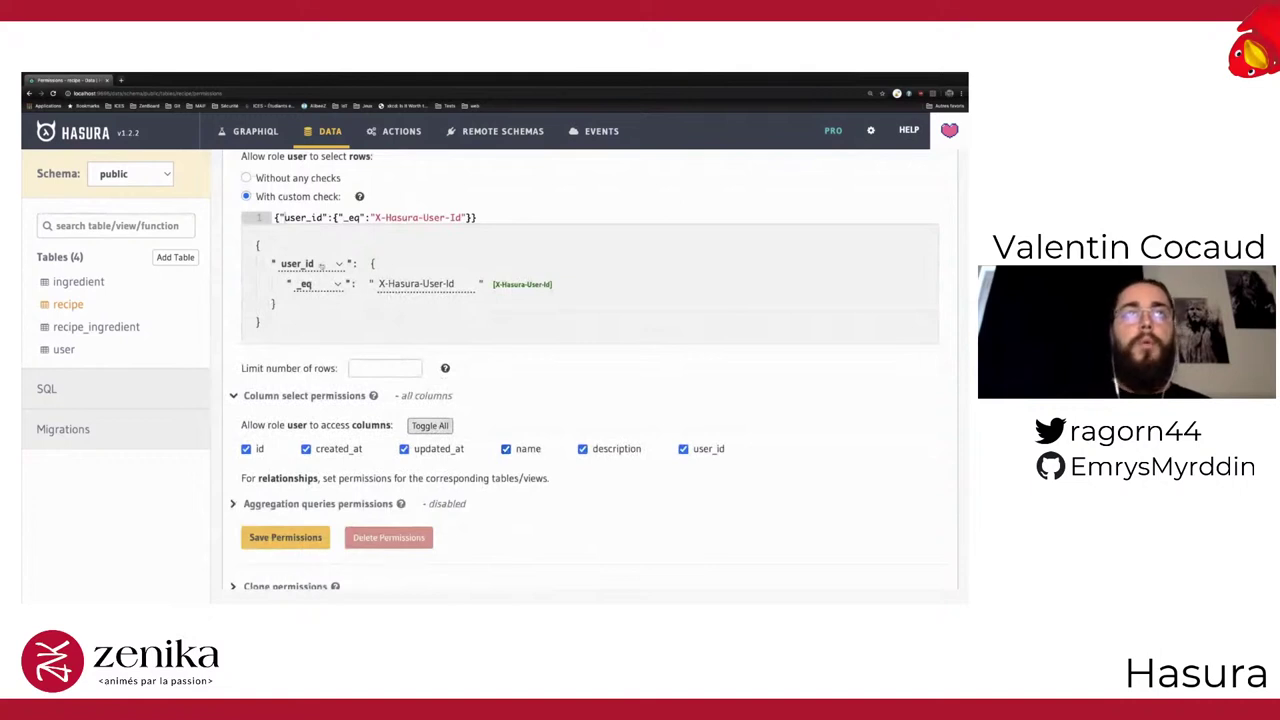
scroll(350, 302, "down", 1)
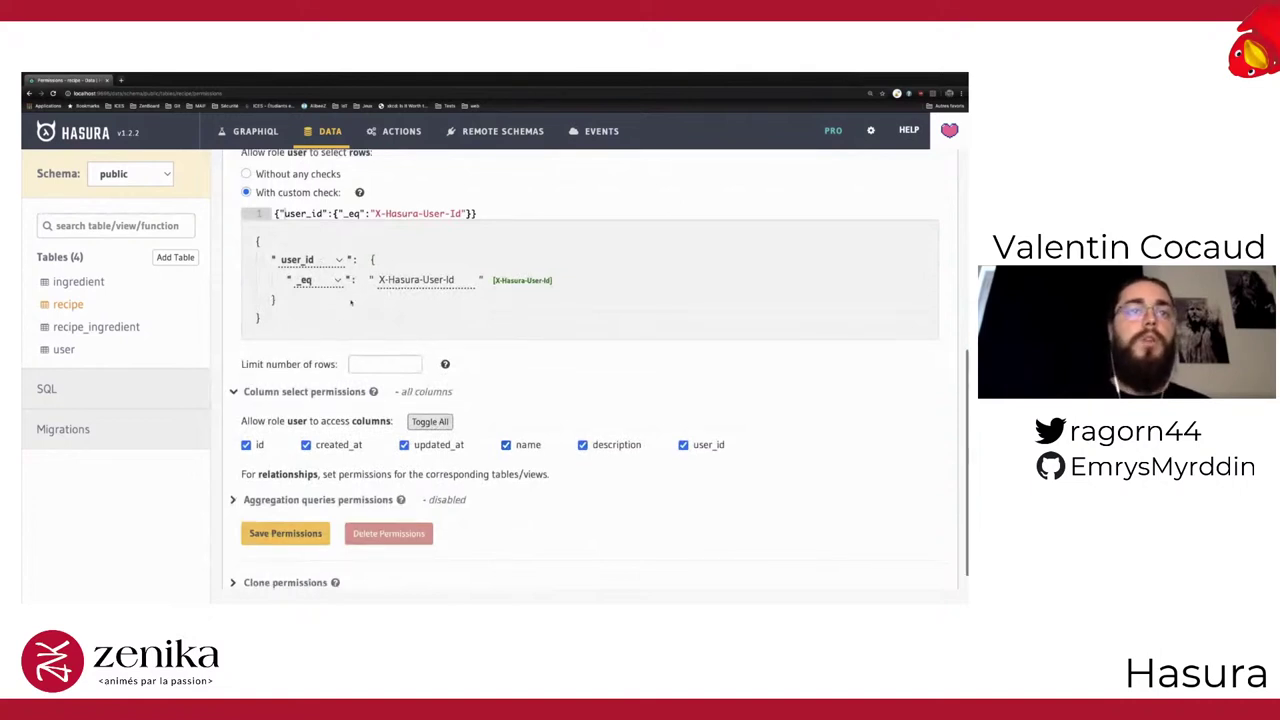
scroll(350, 302, "down", 1)
left_click(300, 476)
left_click(246, 512)
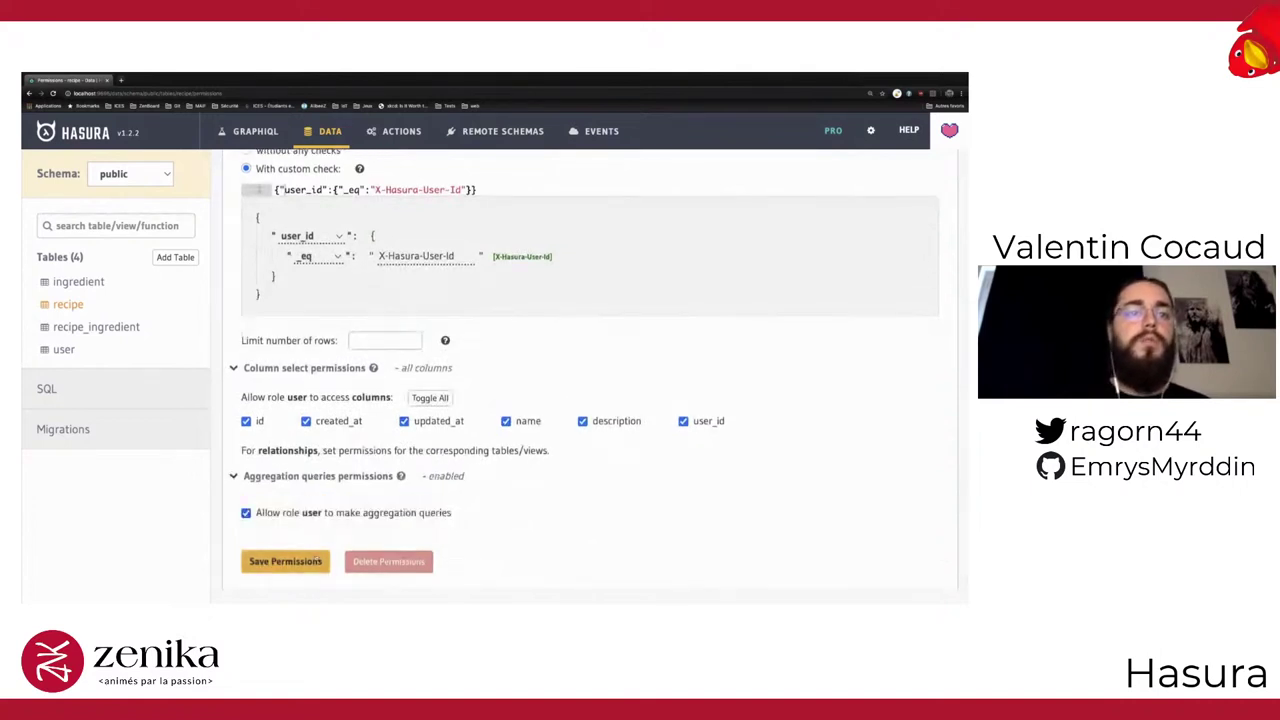
left_click(319, 561)
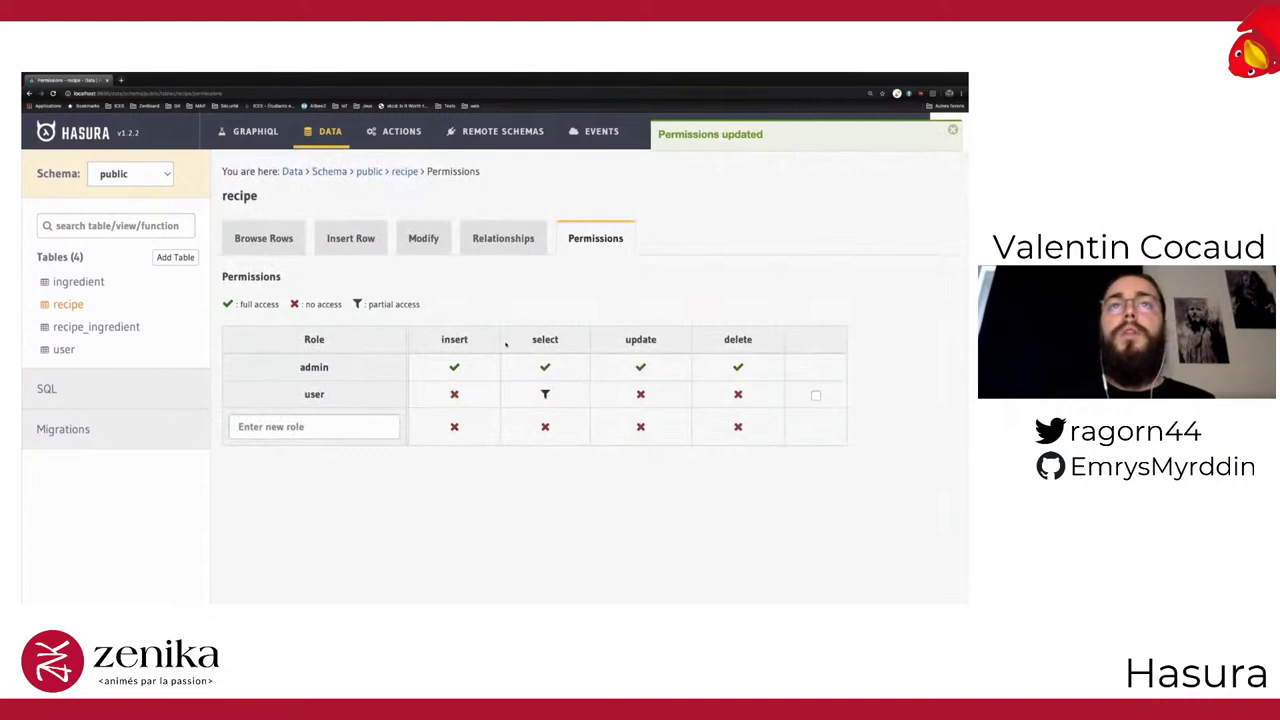
left_click(480, 394)
scroll(432, 390, "down", 5)
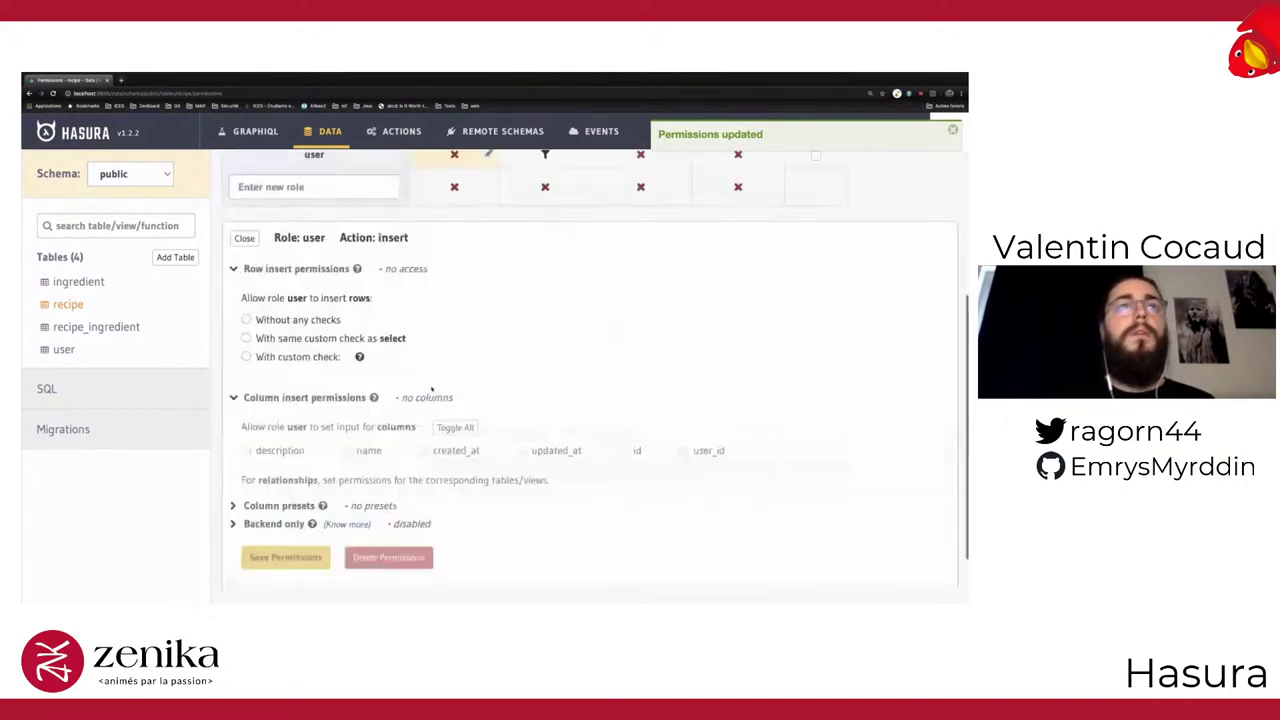
Let user insert recipe rows without checks, setting the description and name columns
left_click(290, 272)
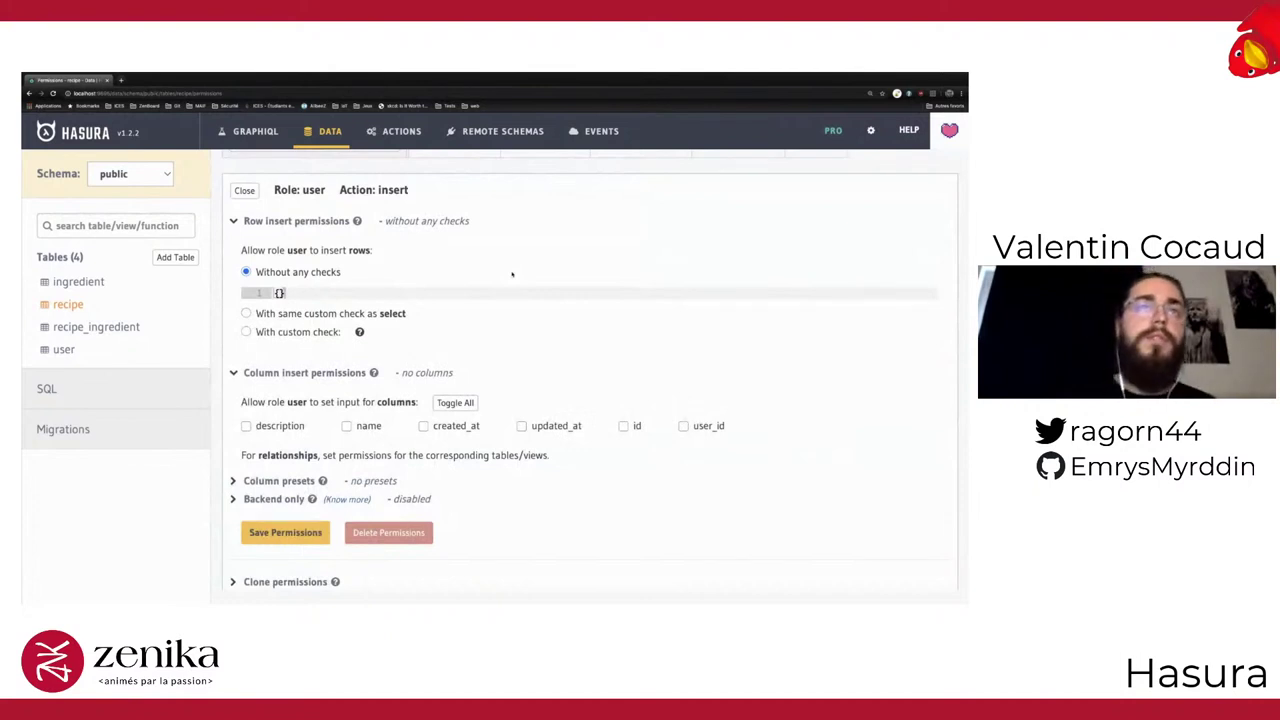
scroll(420, 340, "down", 1)
left_click(295, 409)
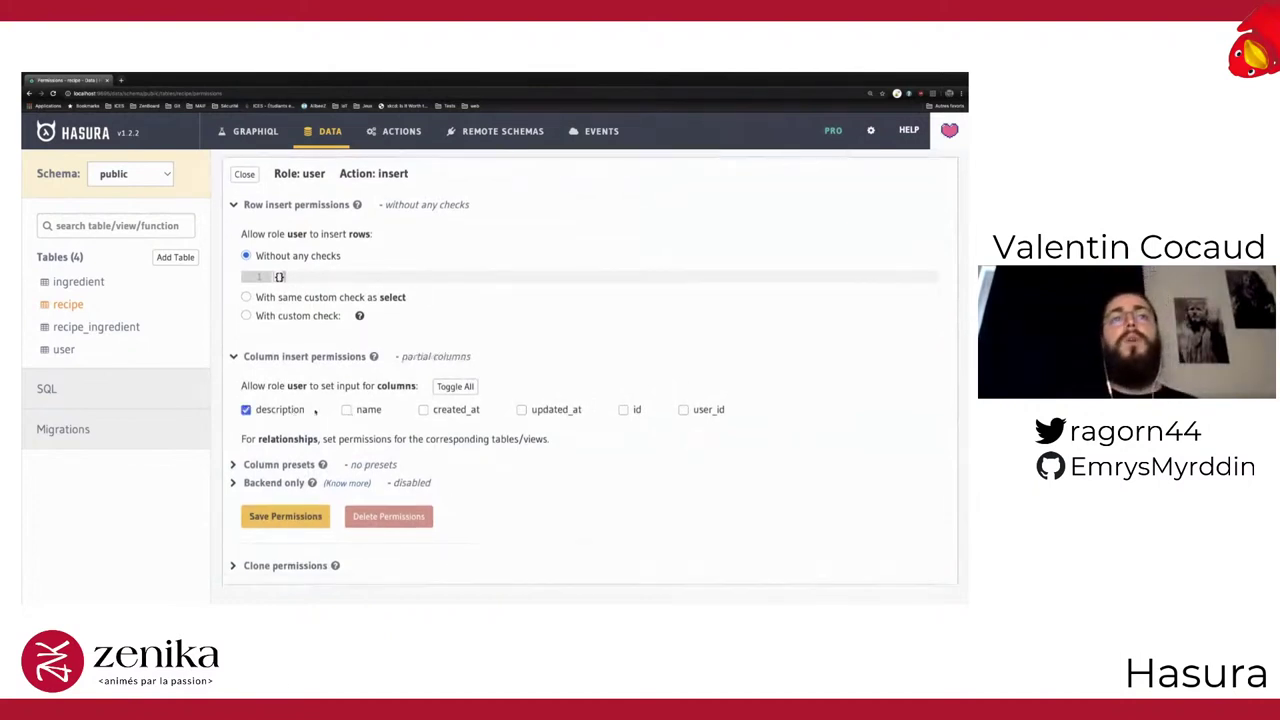
left_click(346, 409)
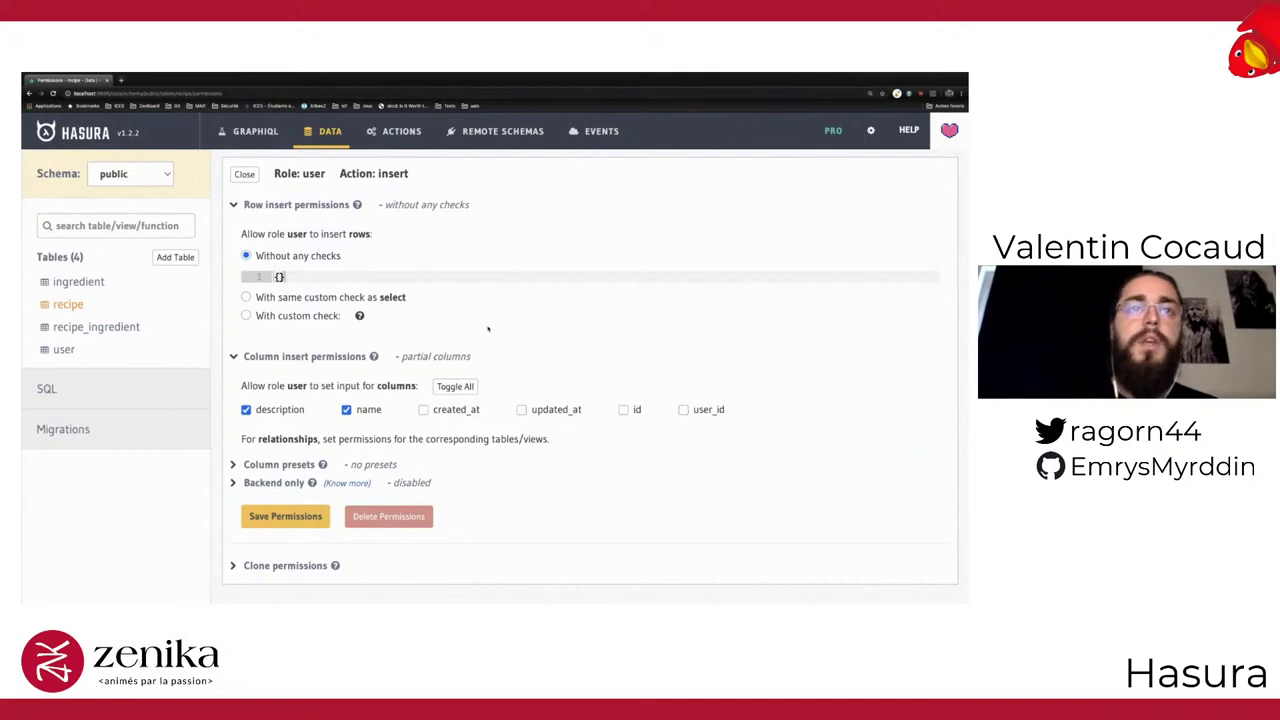
scroll(490, 328, "down", 1)
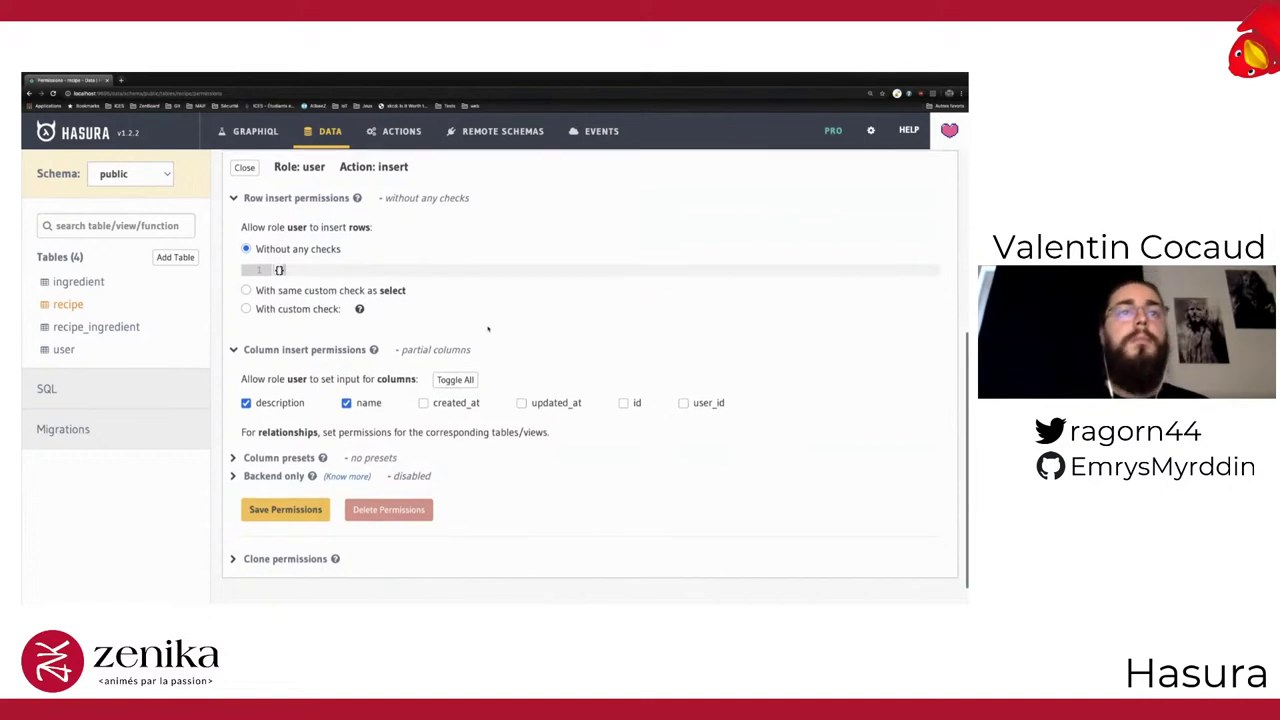
Preset user_id from session variable X-Hasura-user-id and save the recipe insert permission
left_click(278, 458)
scroll(471, 448, "down", 1)
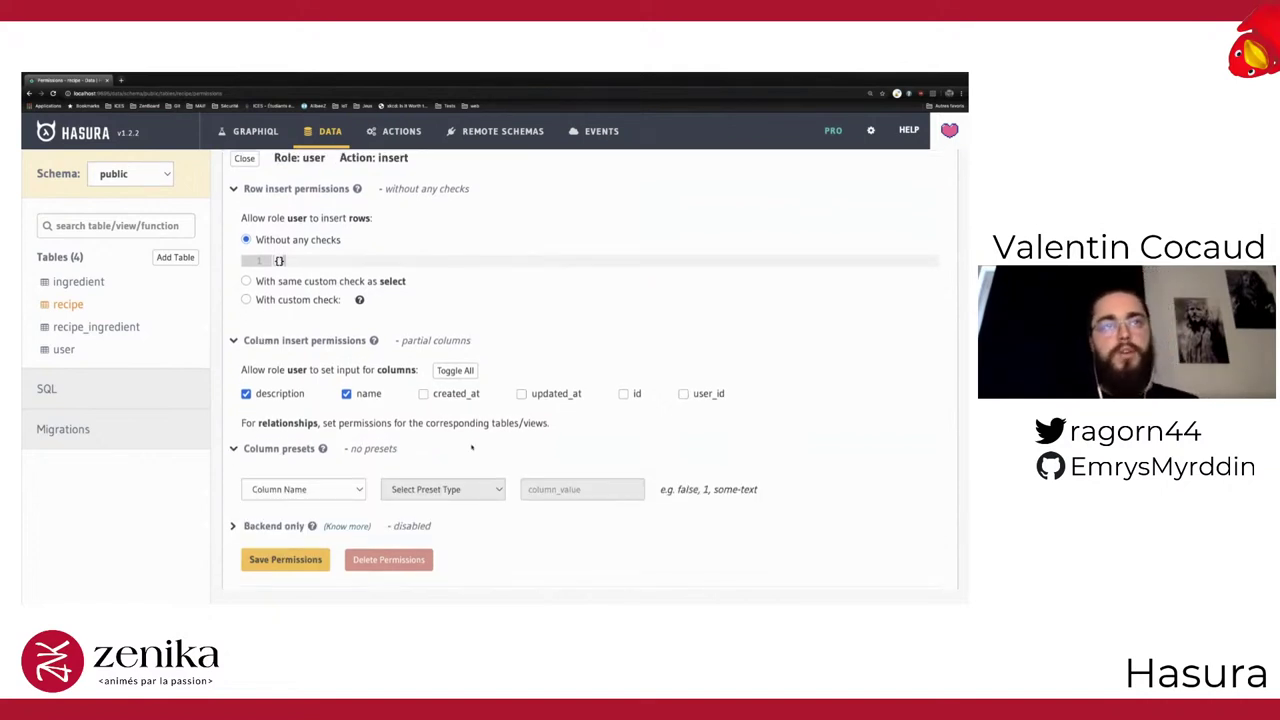
scroll(471, 448, "down", 2)
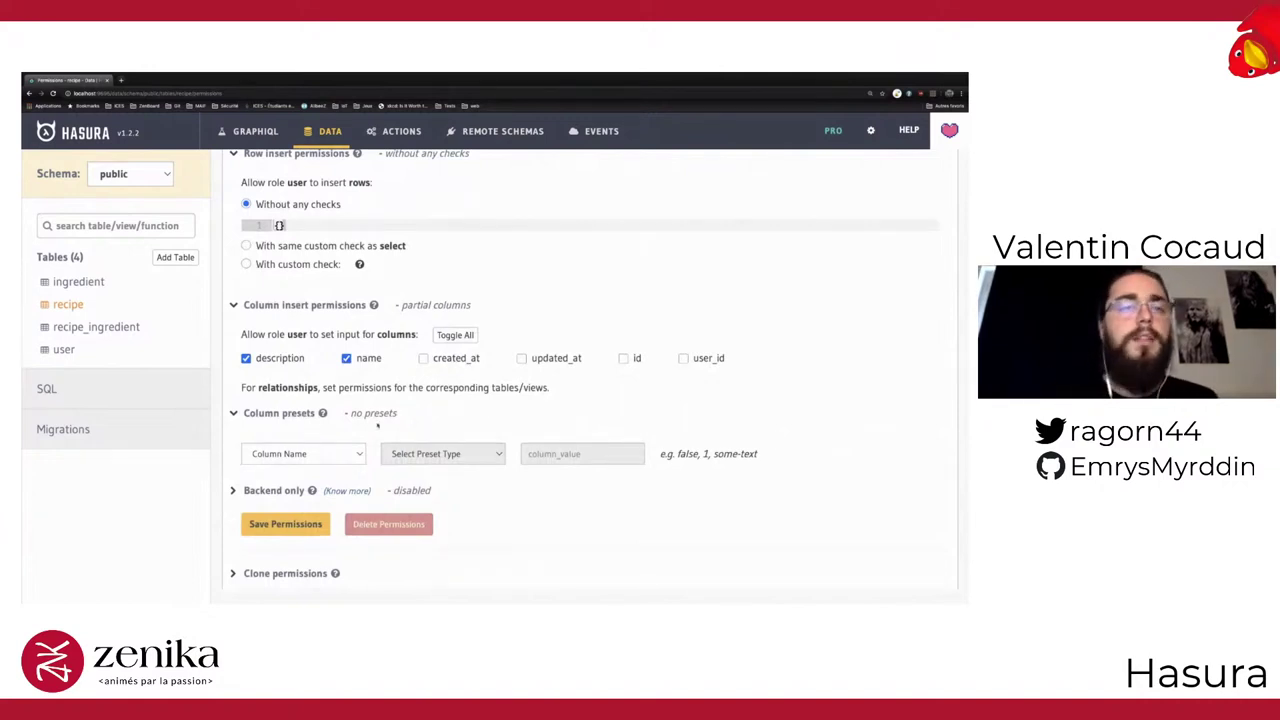
left_click(317, 455)
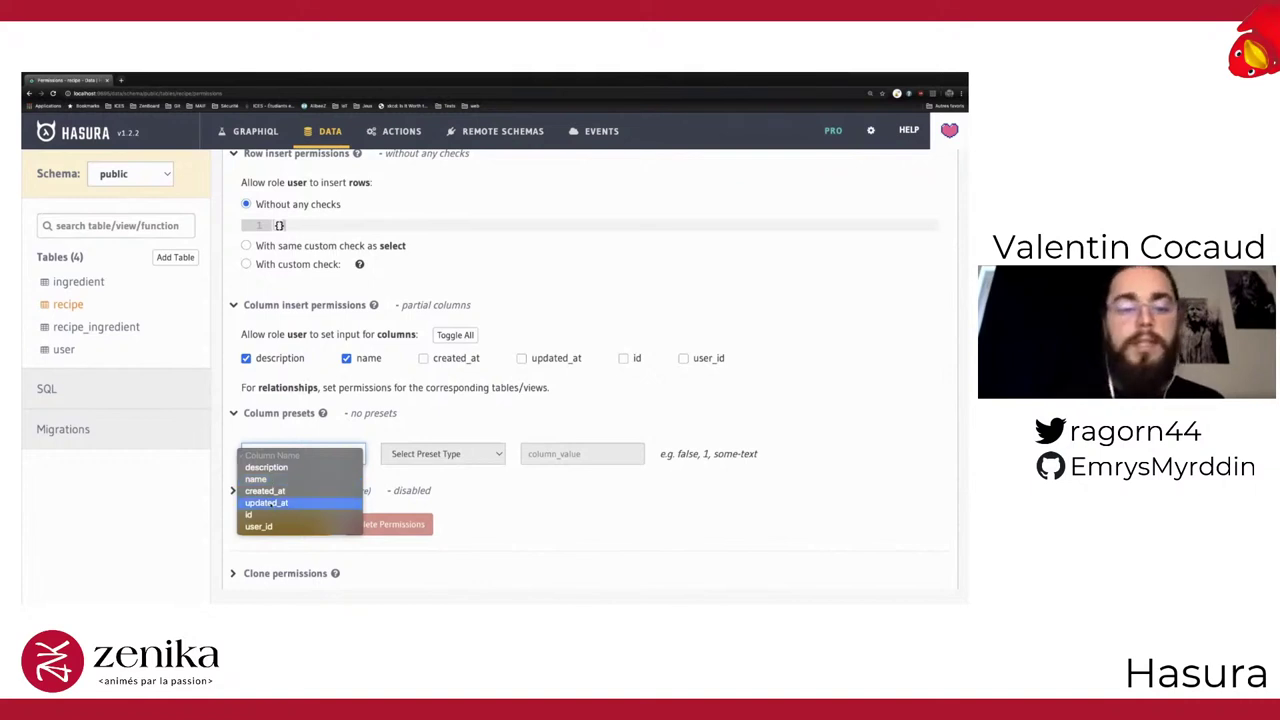
left_click(260, 526)
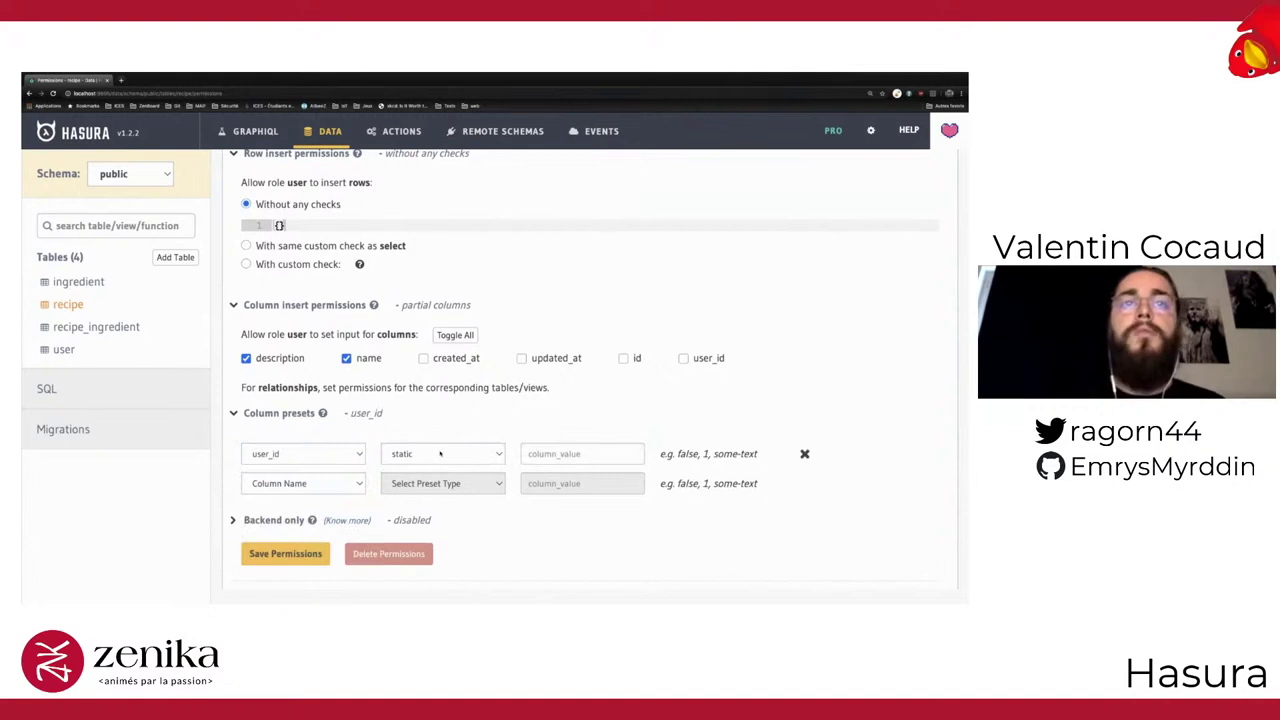
left_click(415, 456)
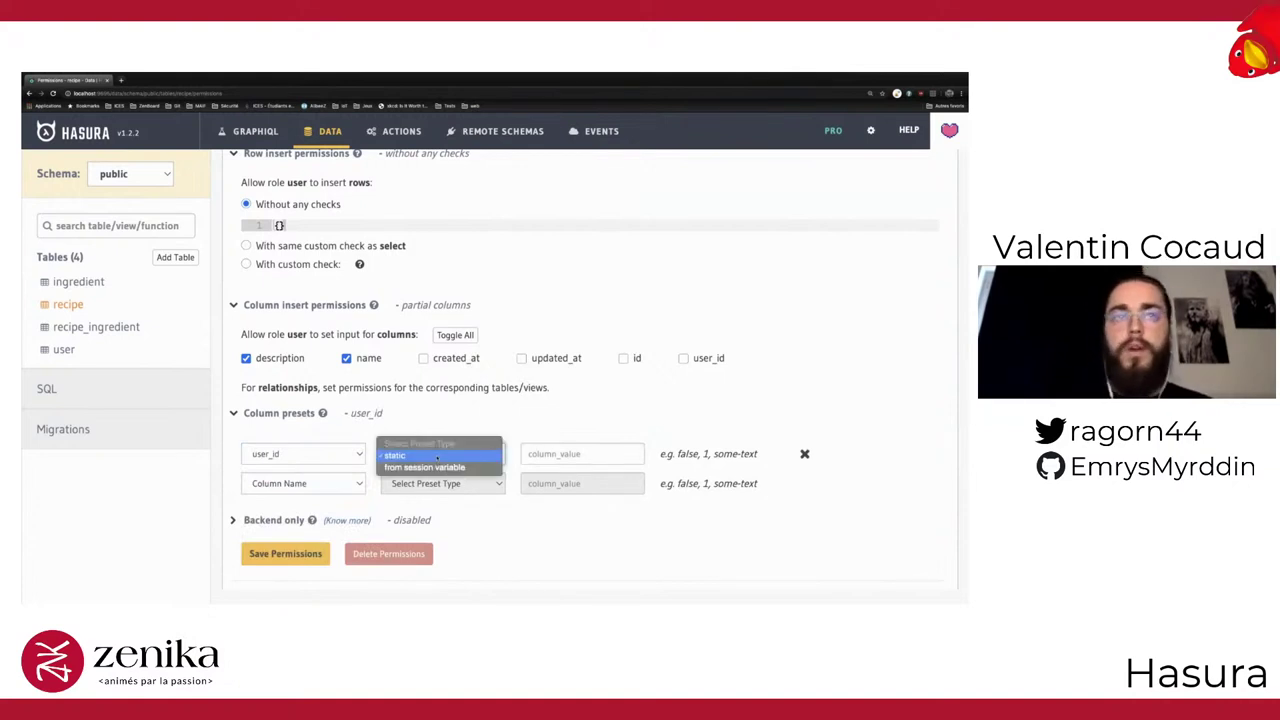
left_click(425, 467)
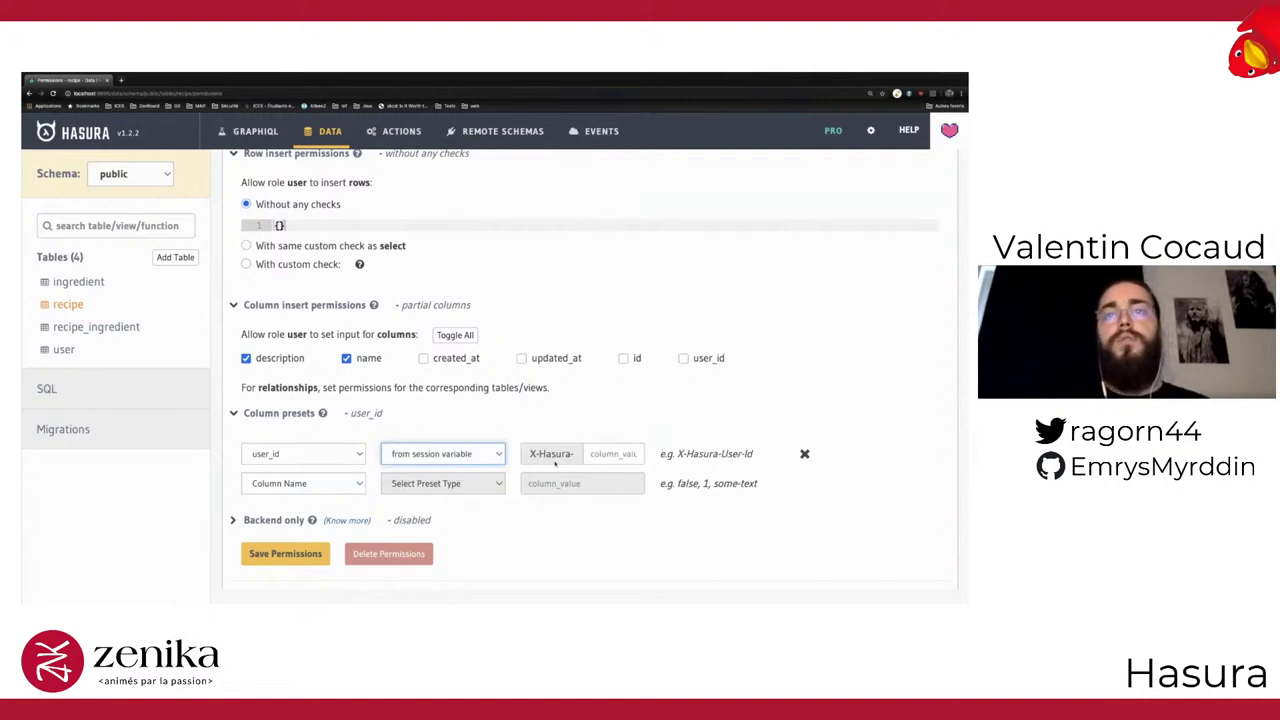
left_click(613, 454)
type("user-id")
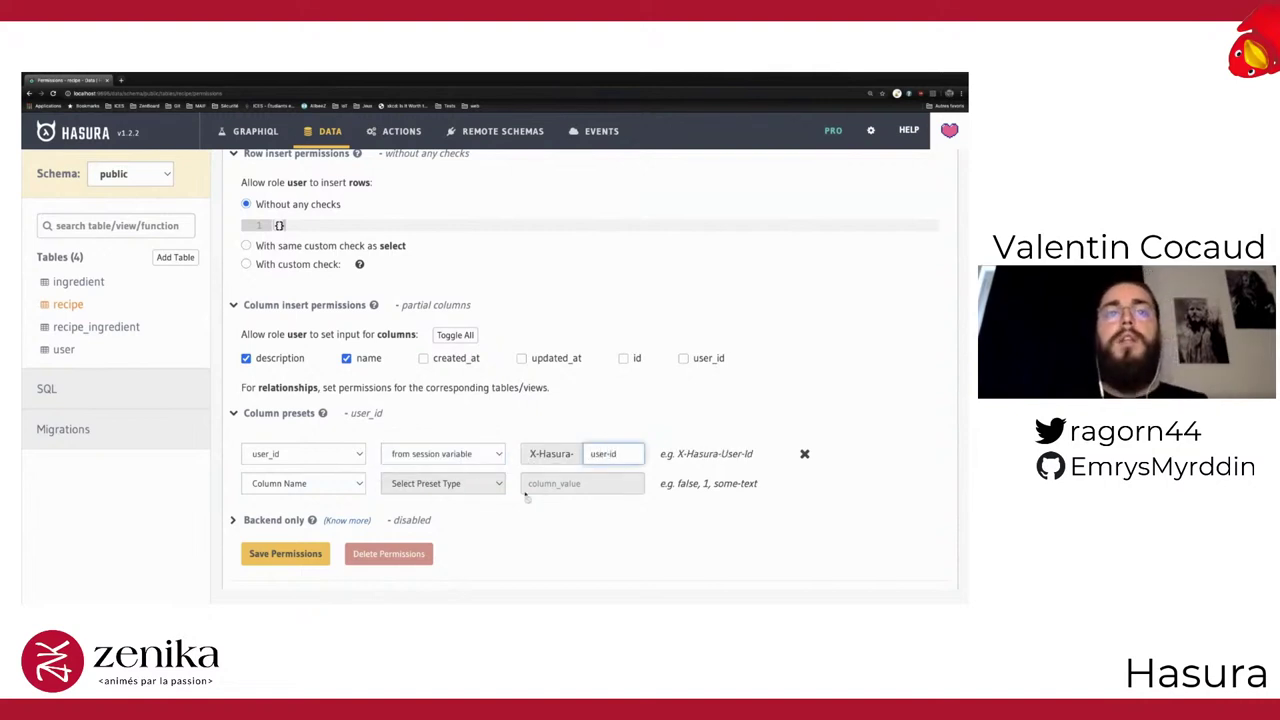
scroll(526, 494, "down", 1)
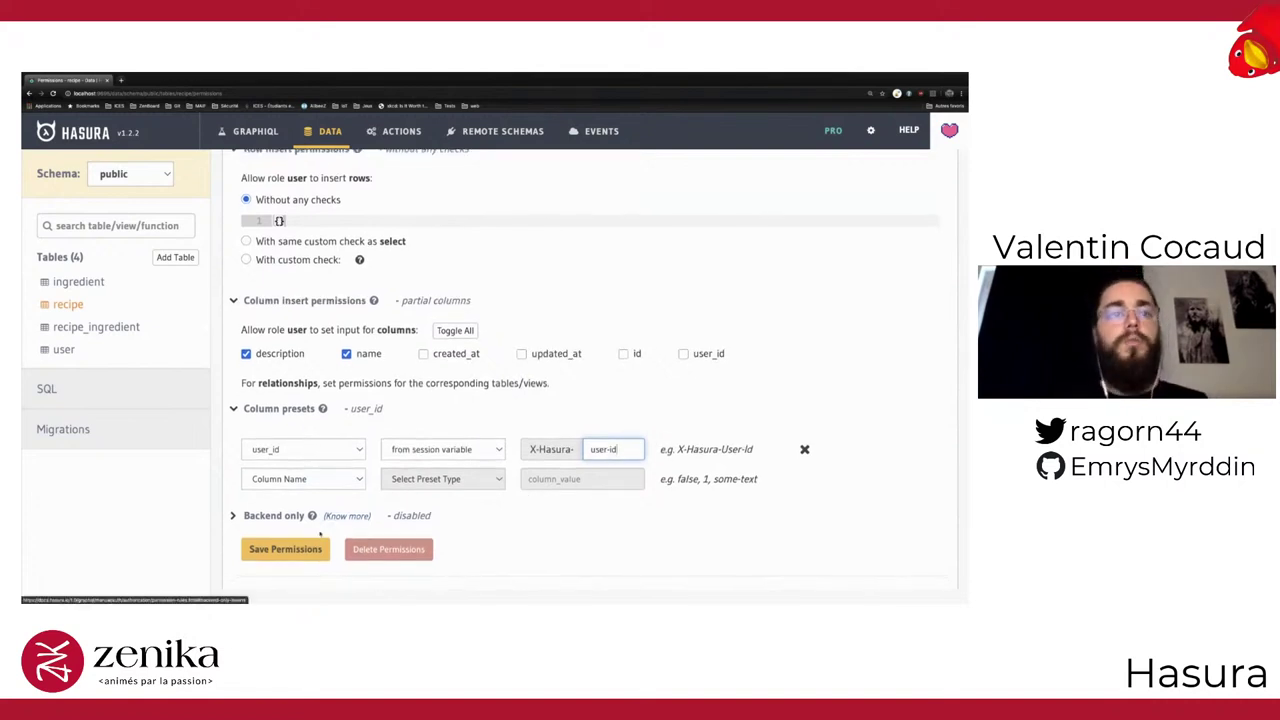
left_click(288, 552)
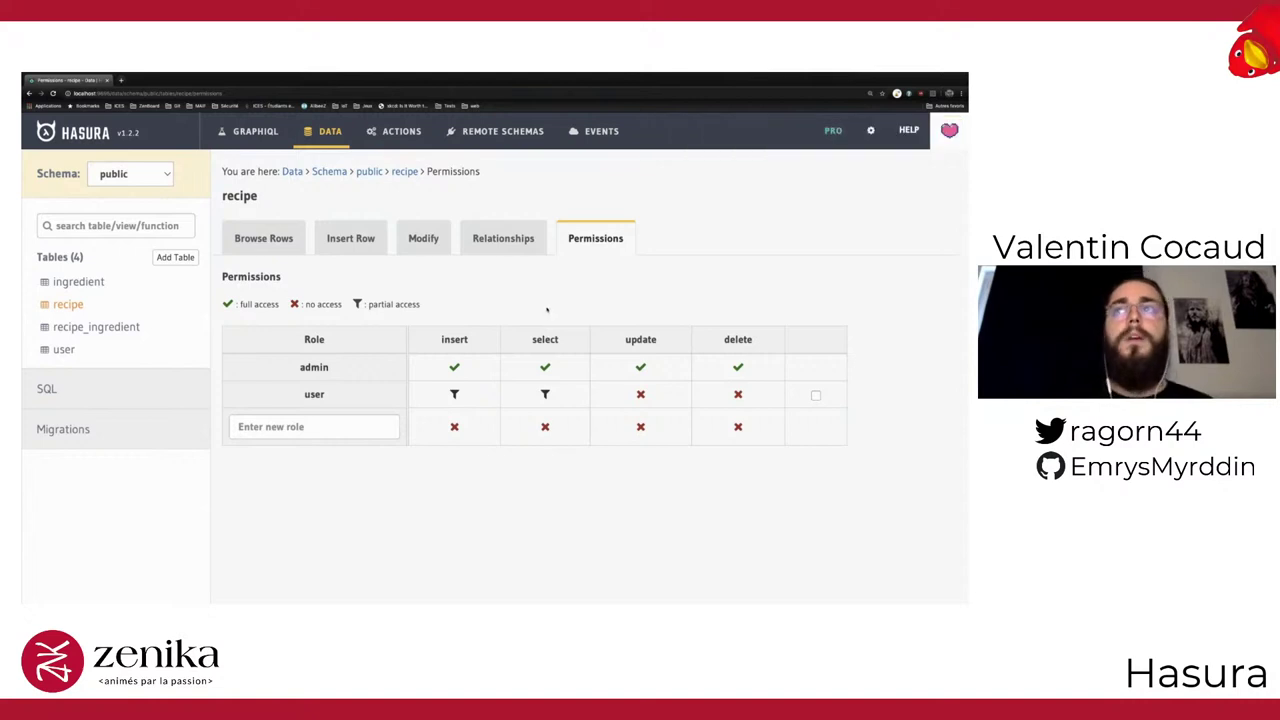
Let user update recipe description and name using the select check before and after, and save
left_click(640, 394)
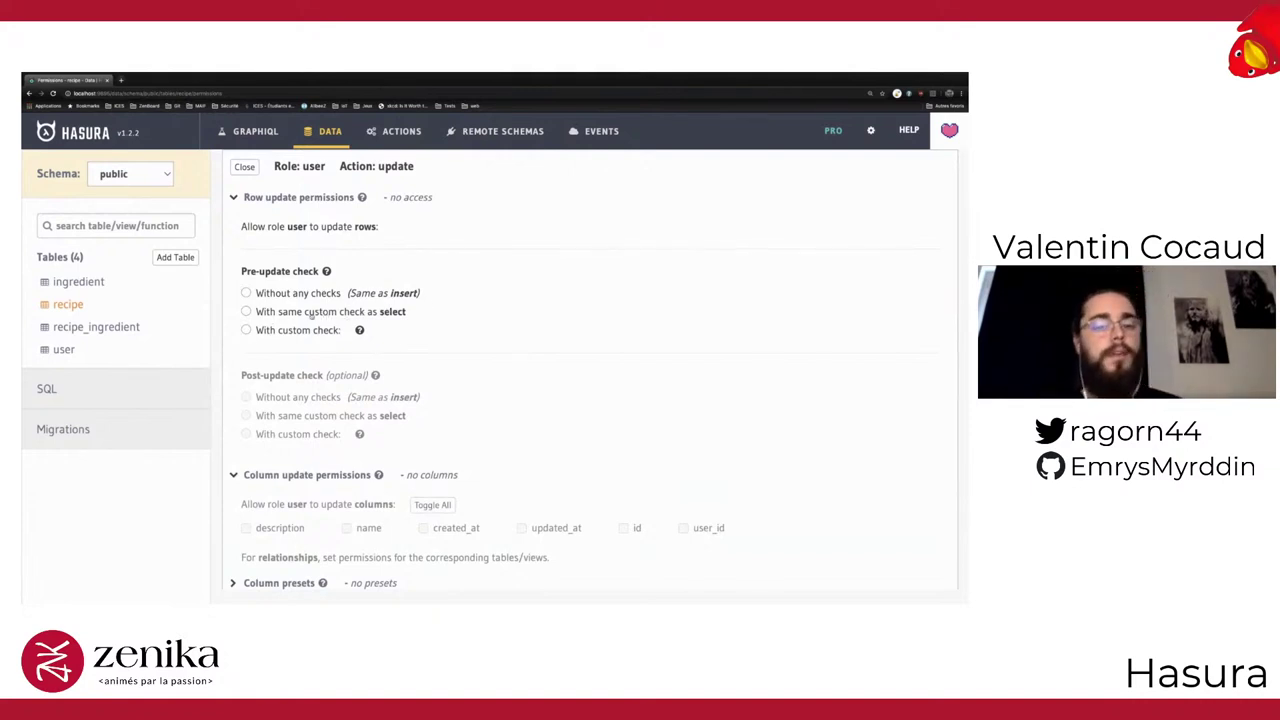
left_click(311, 314)
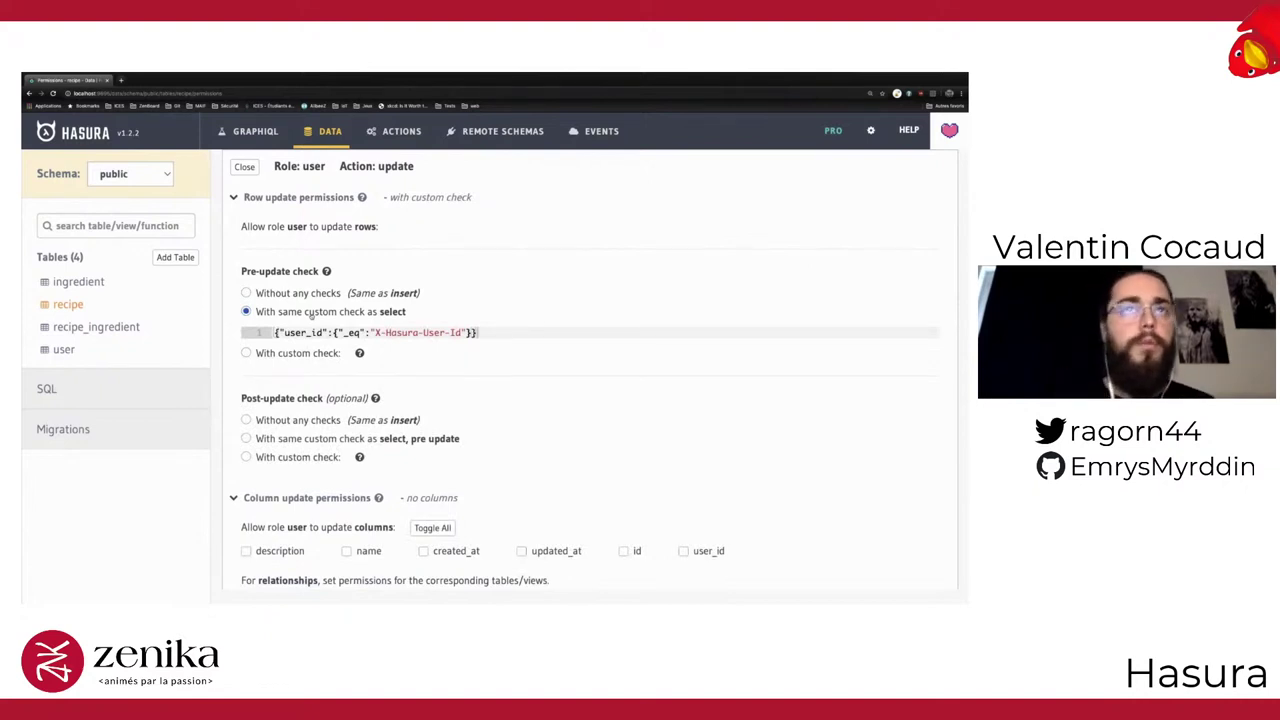
scroll(520, 357, "down", 1)
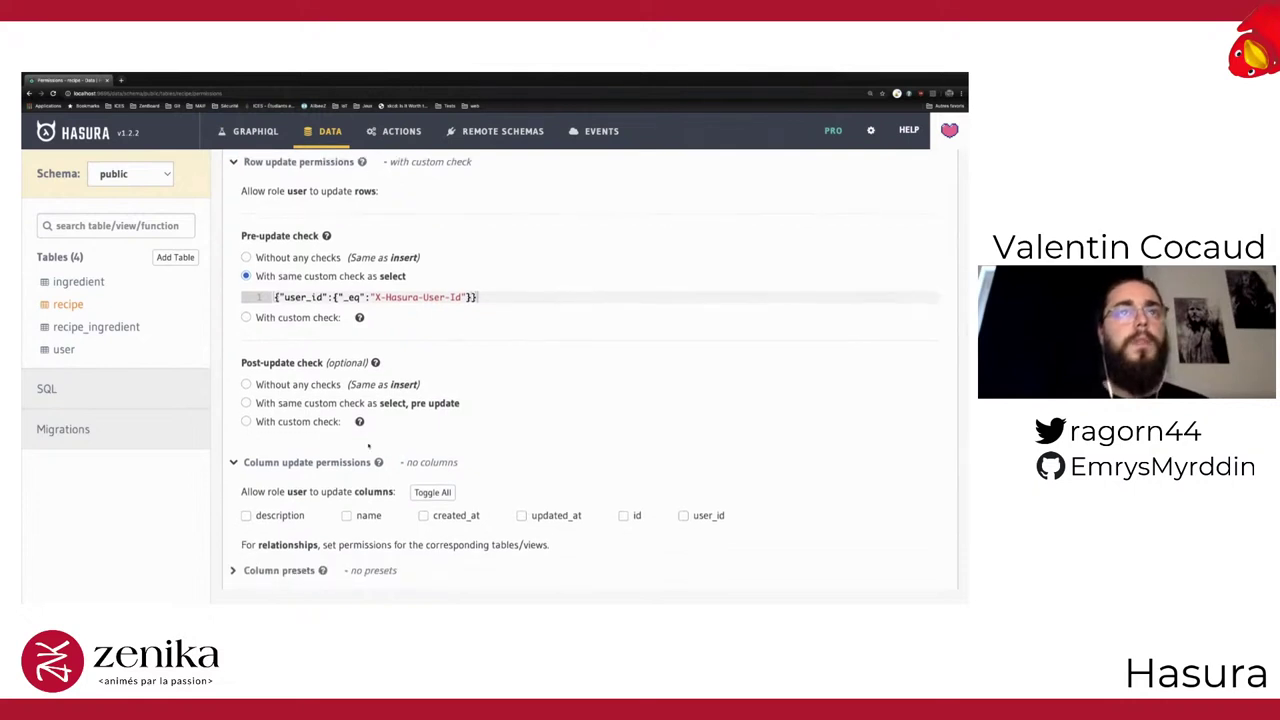
scroll(368, 447, "down", 1)
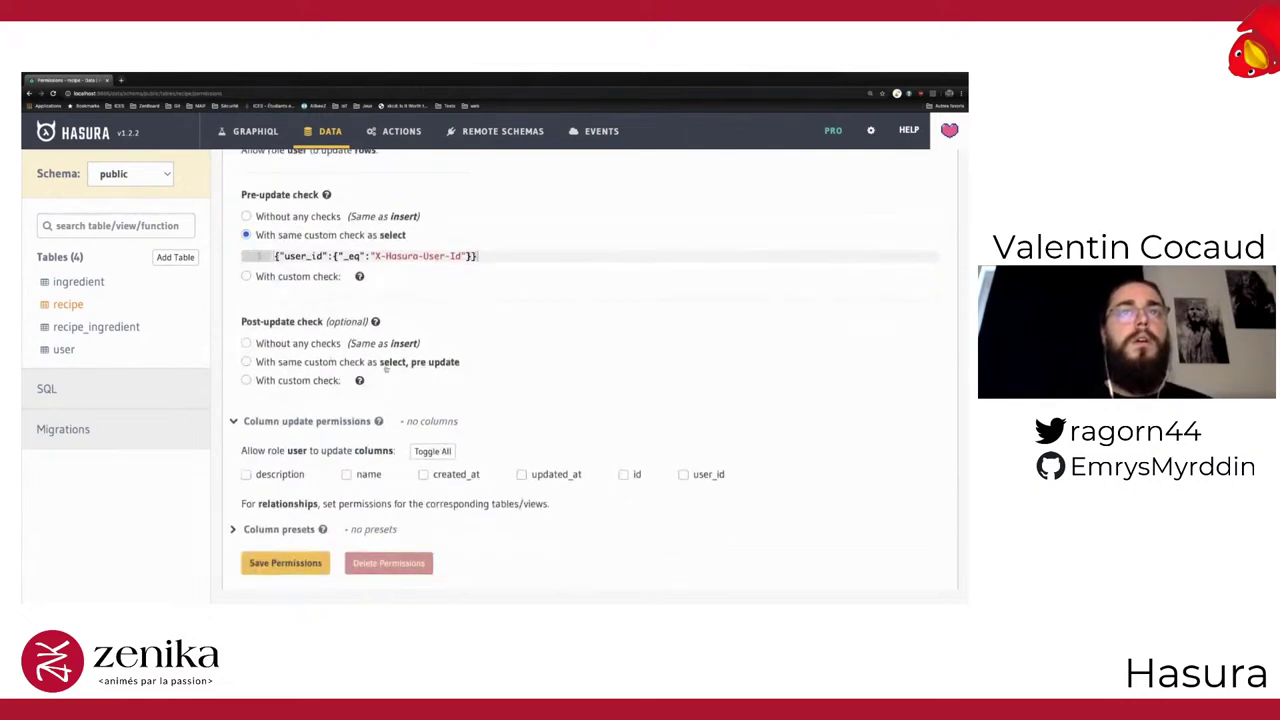
left_click(312, 364)
scroll(459, 405, "down", 1)
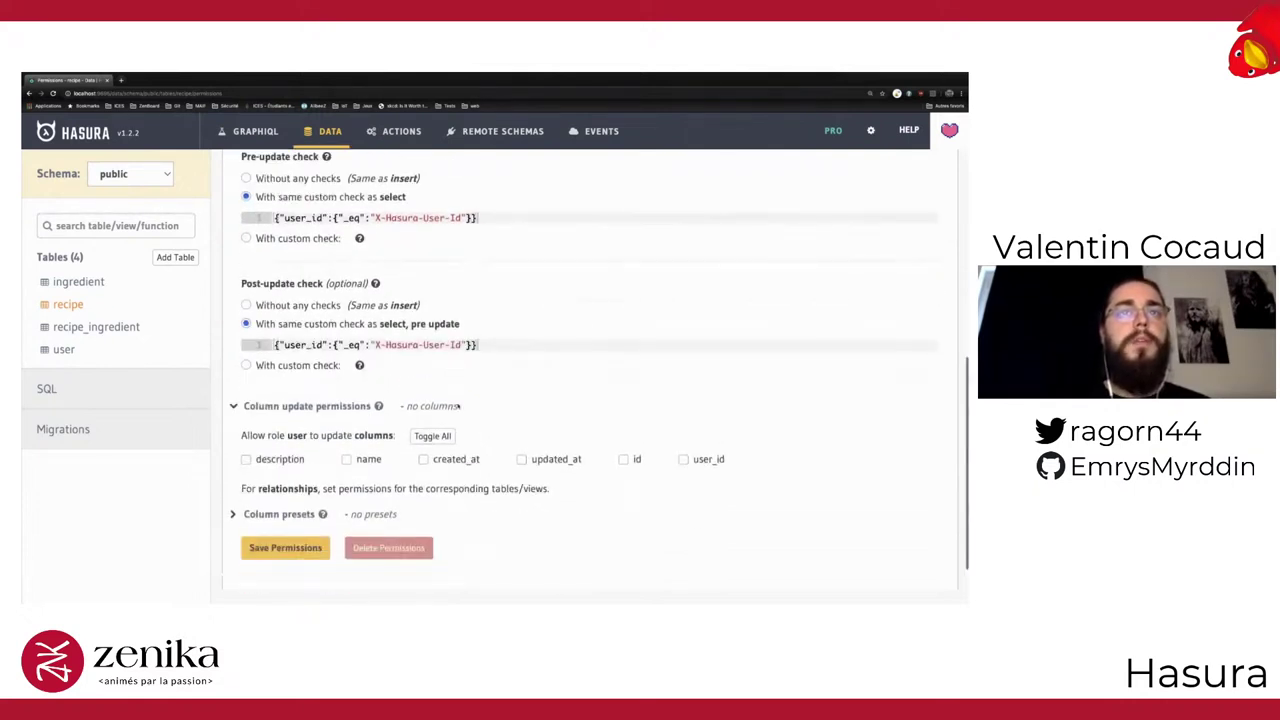
left_click(276, 430)
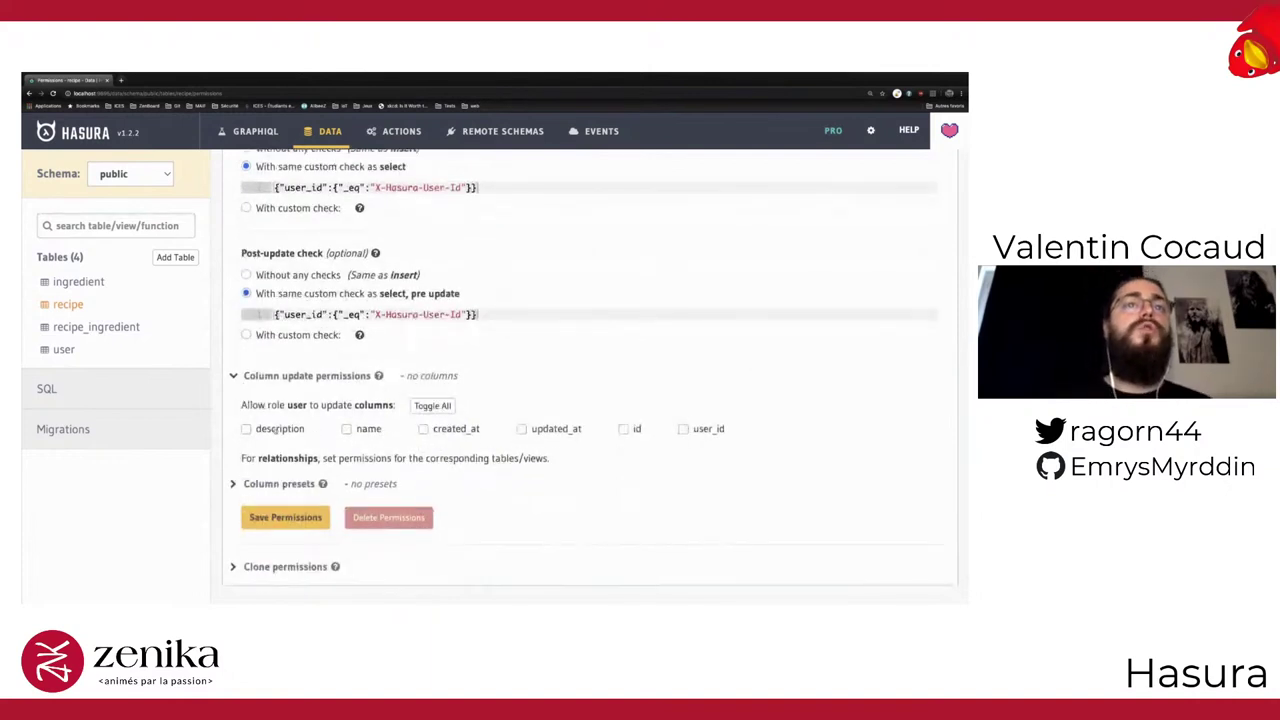
left_click(358, 428)
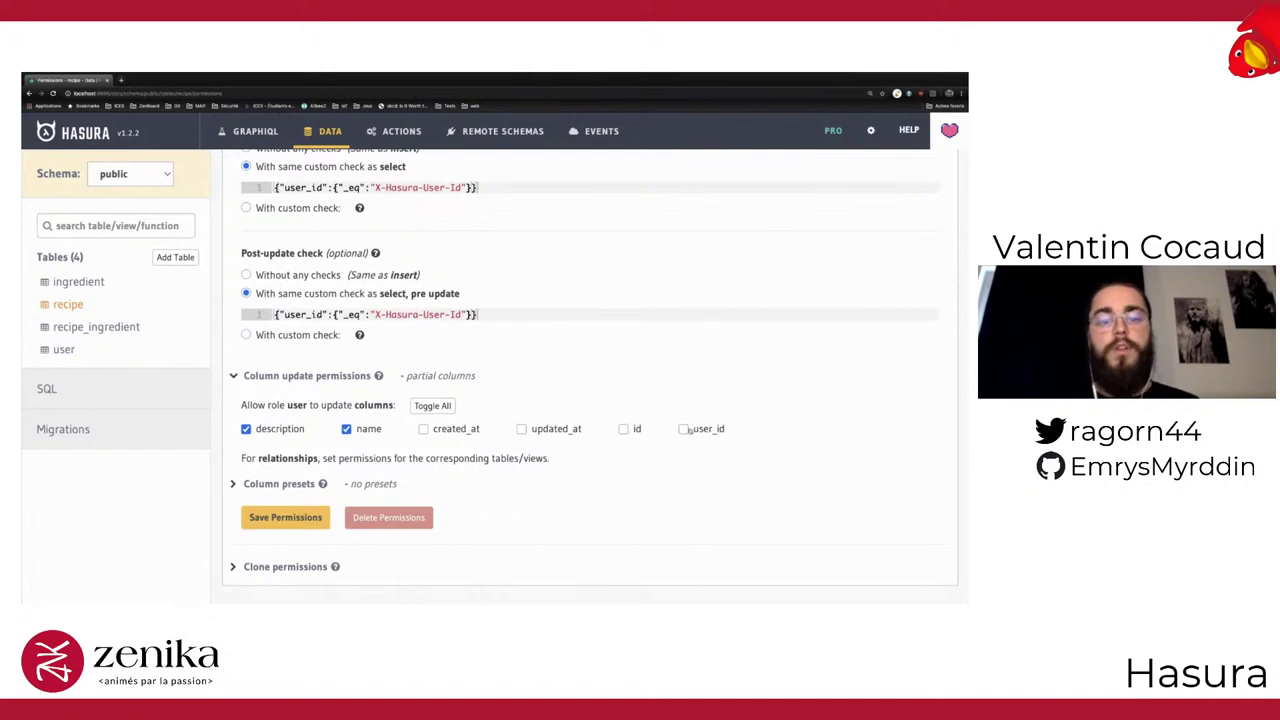
scroll(497, 508, "down", 1)
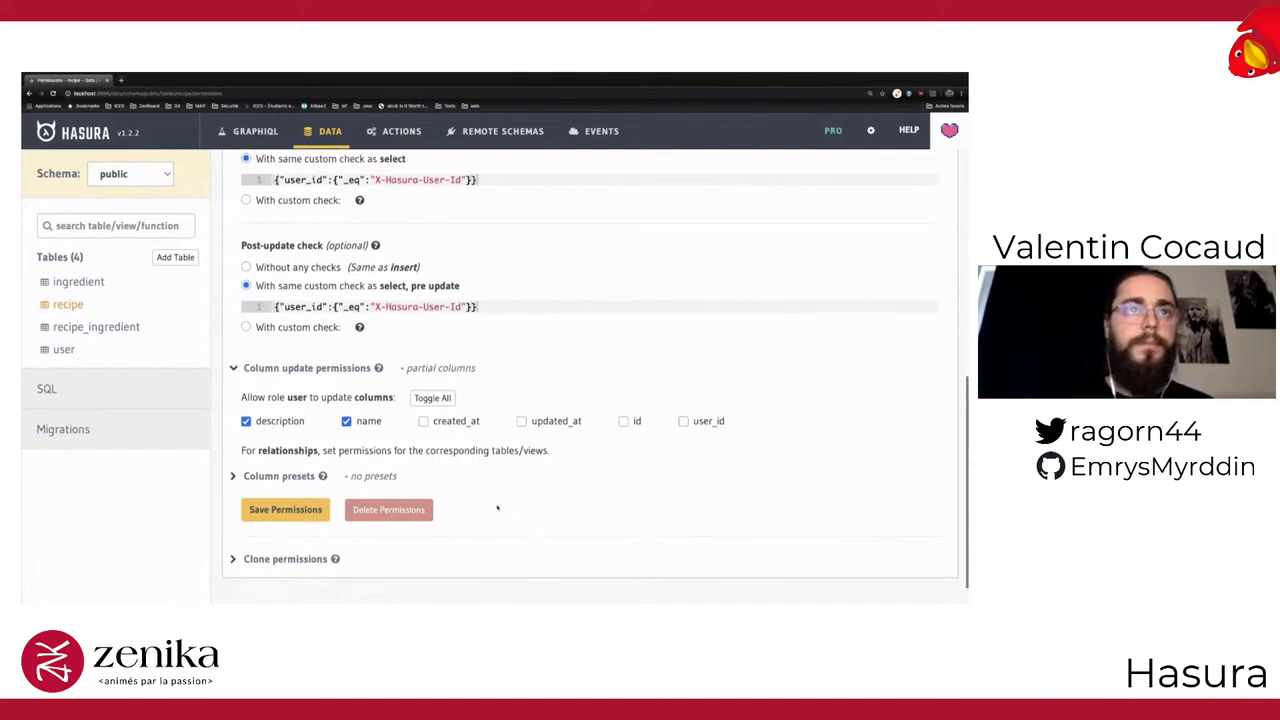
left_click(273, 508)
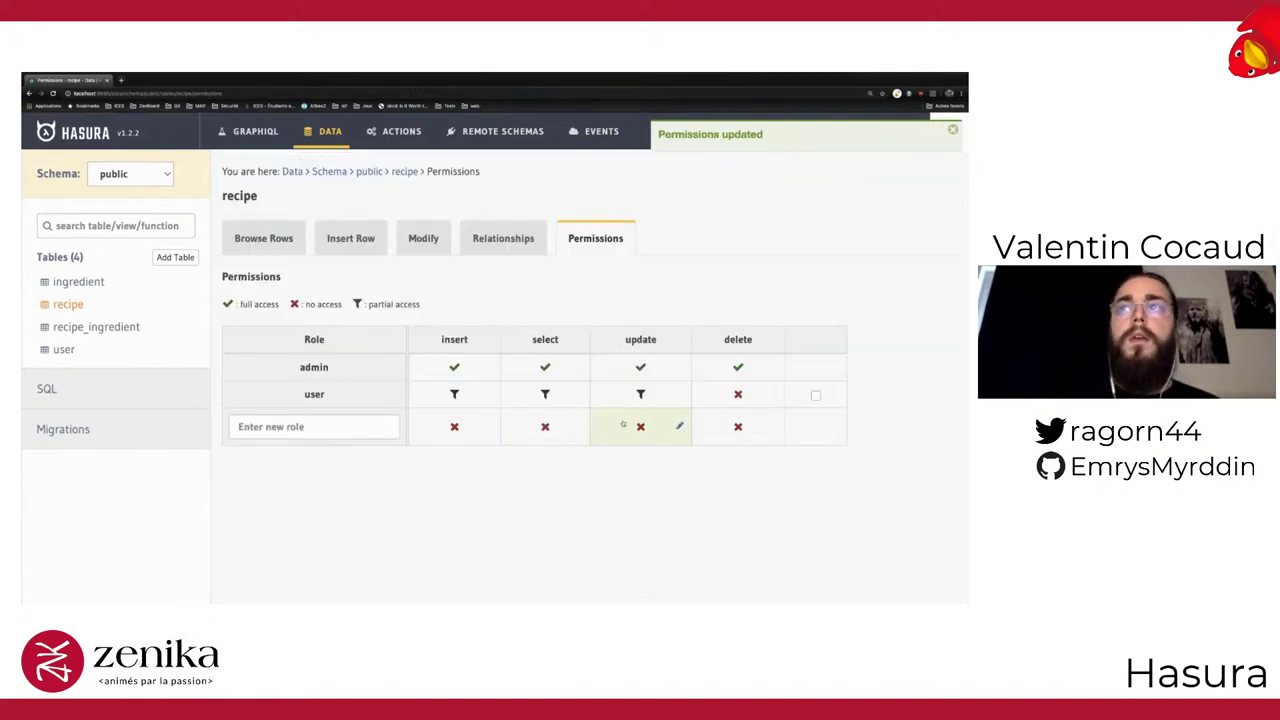
Save user recipe delete with the same ownership check, then show recipe_ingredient permissions
left_click(745, 394)
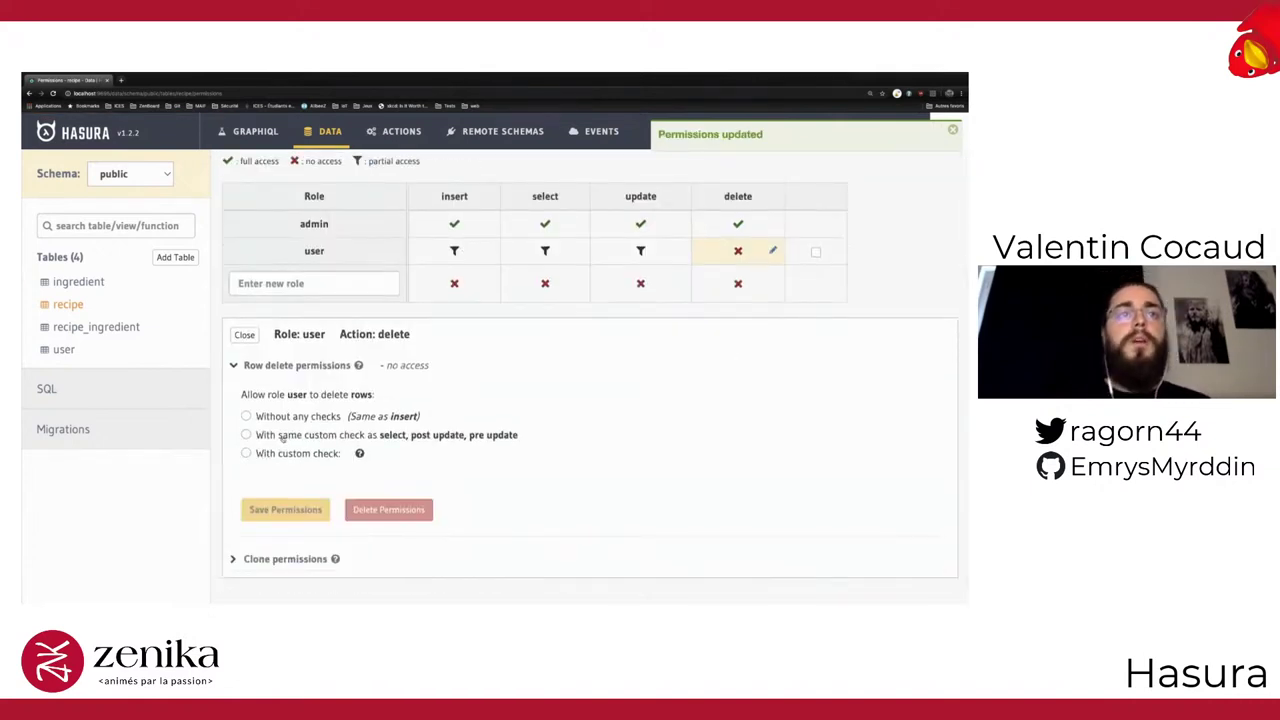
left_click(280, 436)
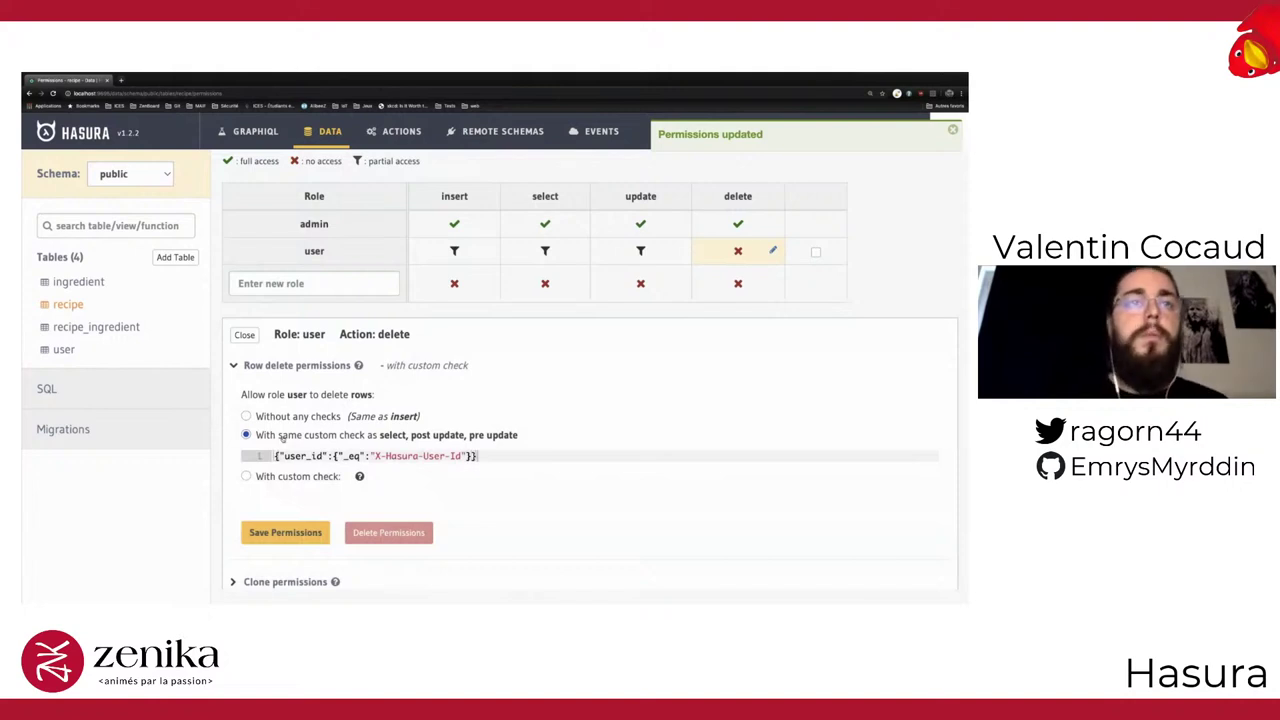
scroll(283, 438, "down", 1)
left_click(285, 509)
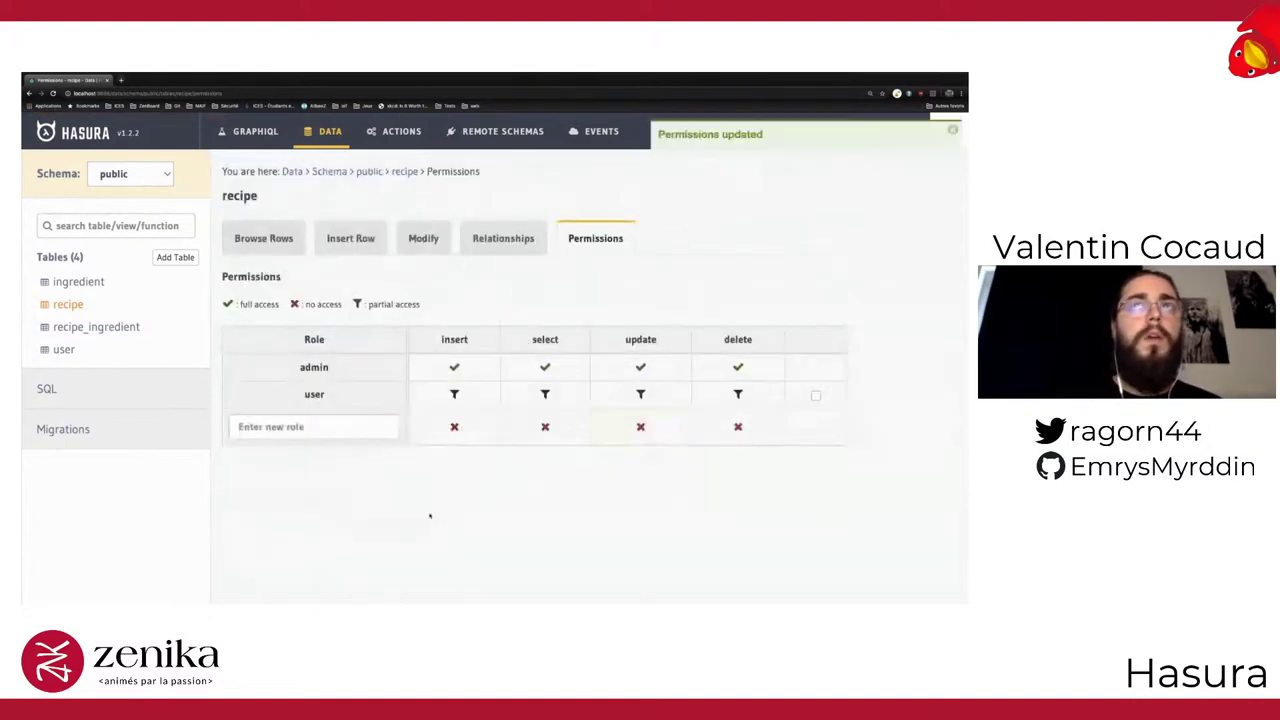
left_click(96, 326)
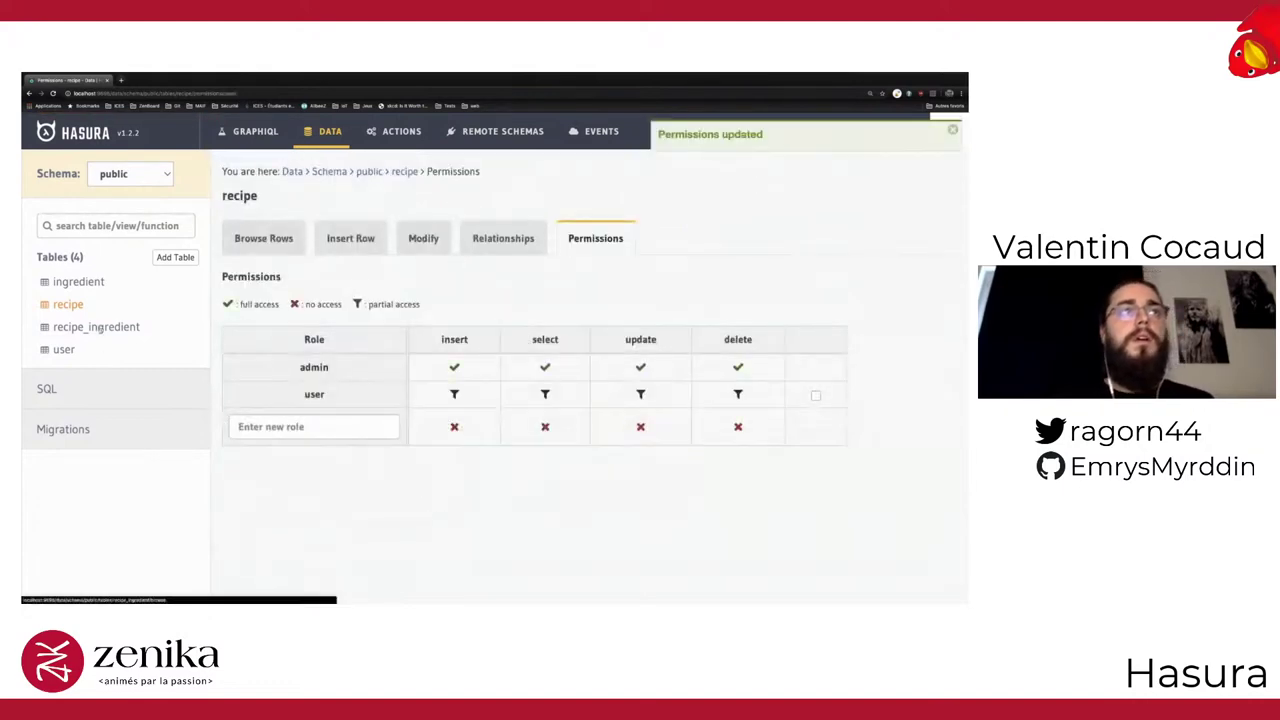
left_click(610, 238)
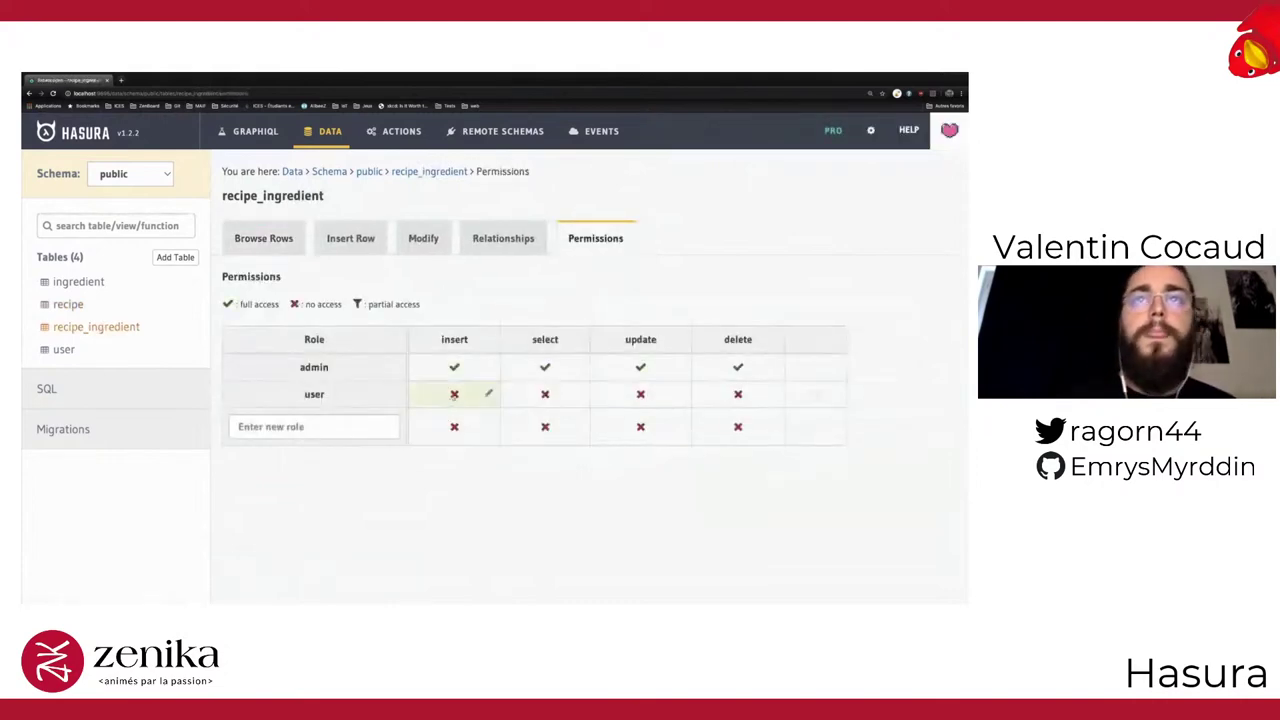
Set the user insert check on recipe_ingredient to recipe.user_id _eq X-Hasura-User-Id
left_click(454, 394)
scroll(454, 398, "down", 1)
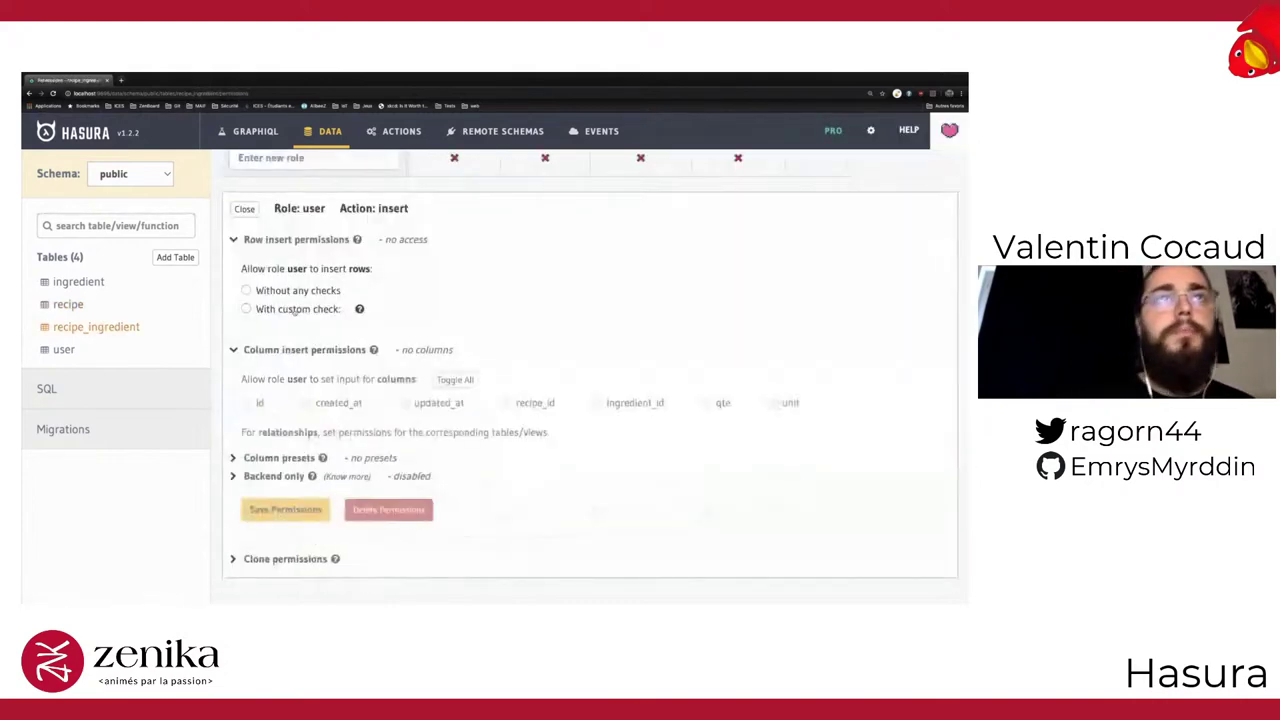
left_click(296, 310)
left_click(327, 378)
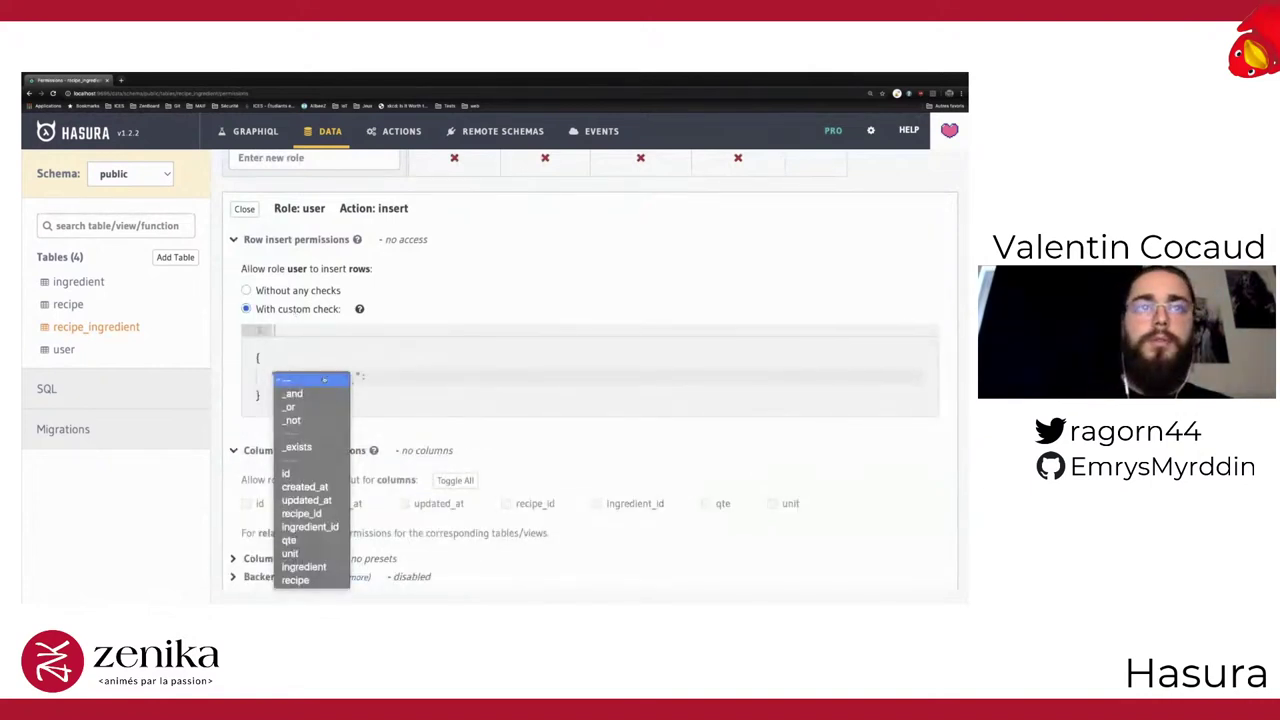
left_click(411, 345)
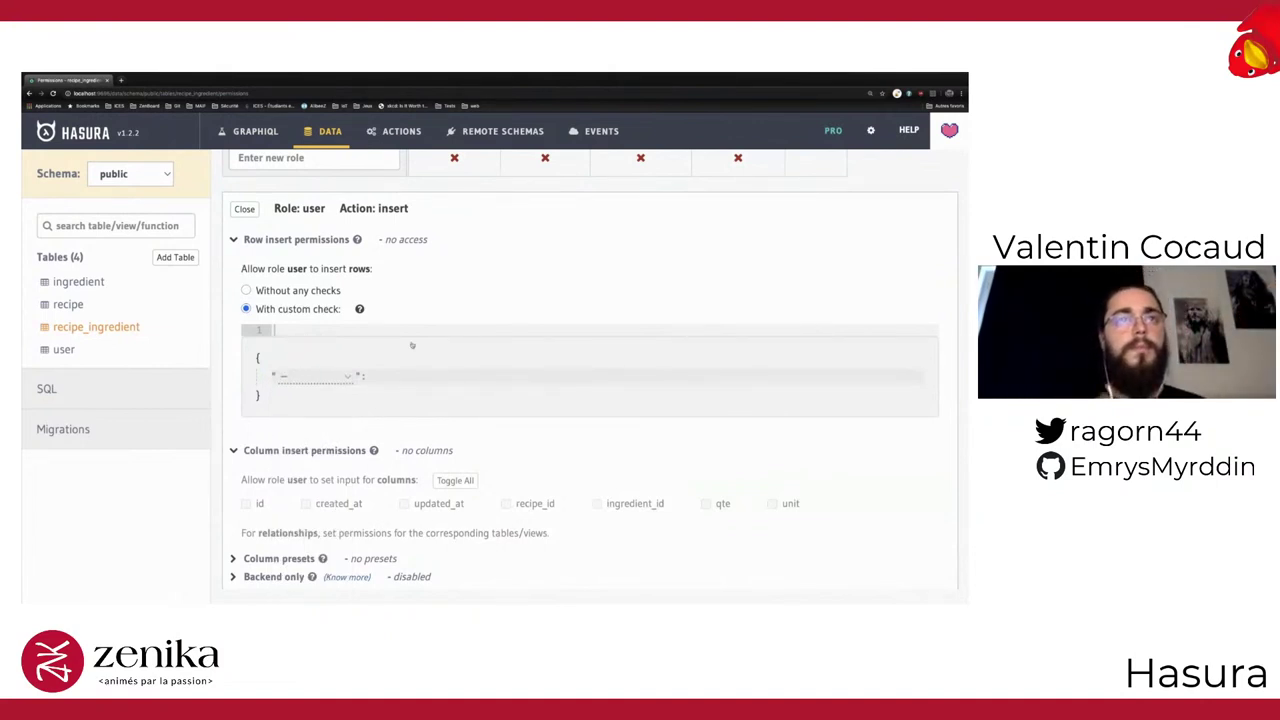
left_click(298, 381)
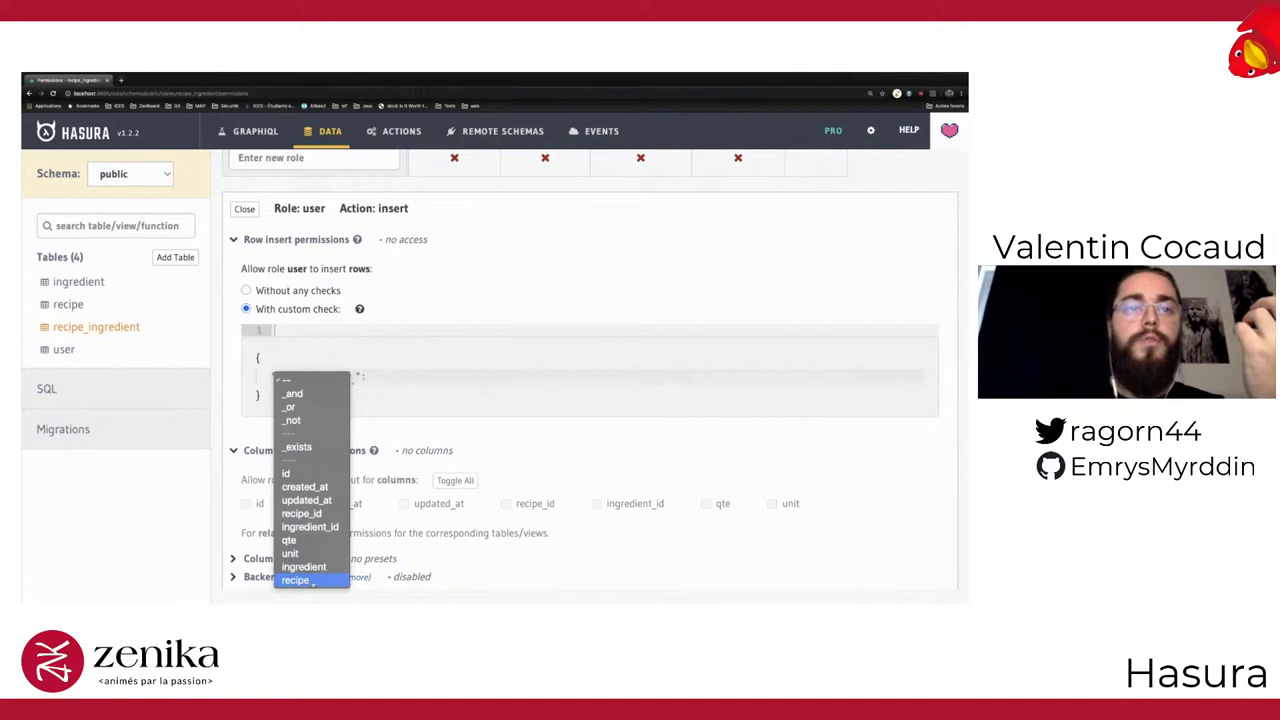
left_click(313, 580)
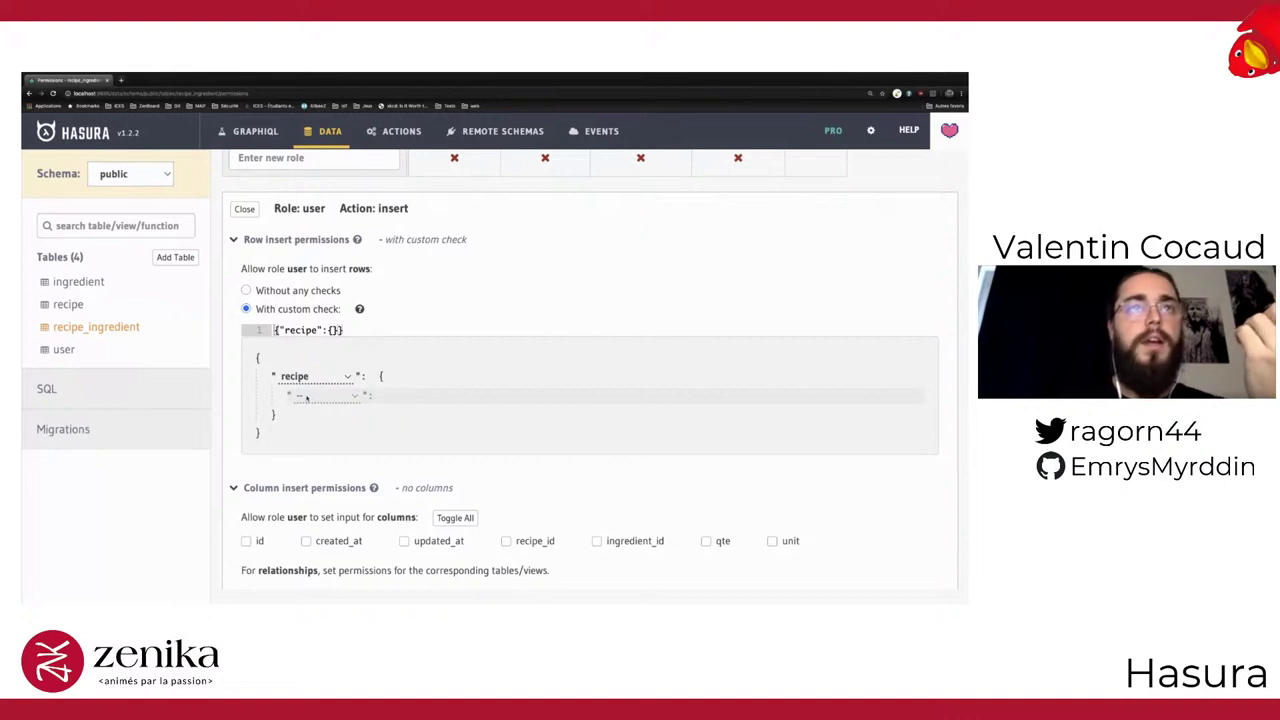
left_click(306, 398)
left_click(313, 559)
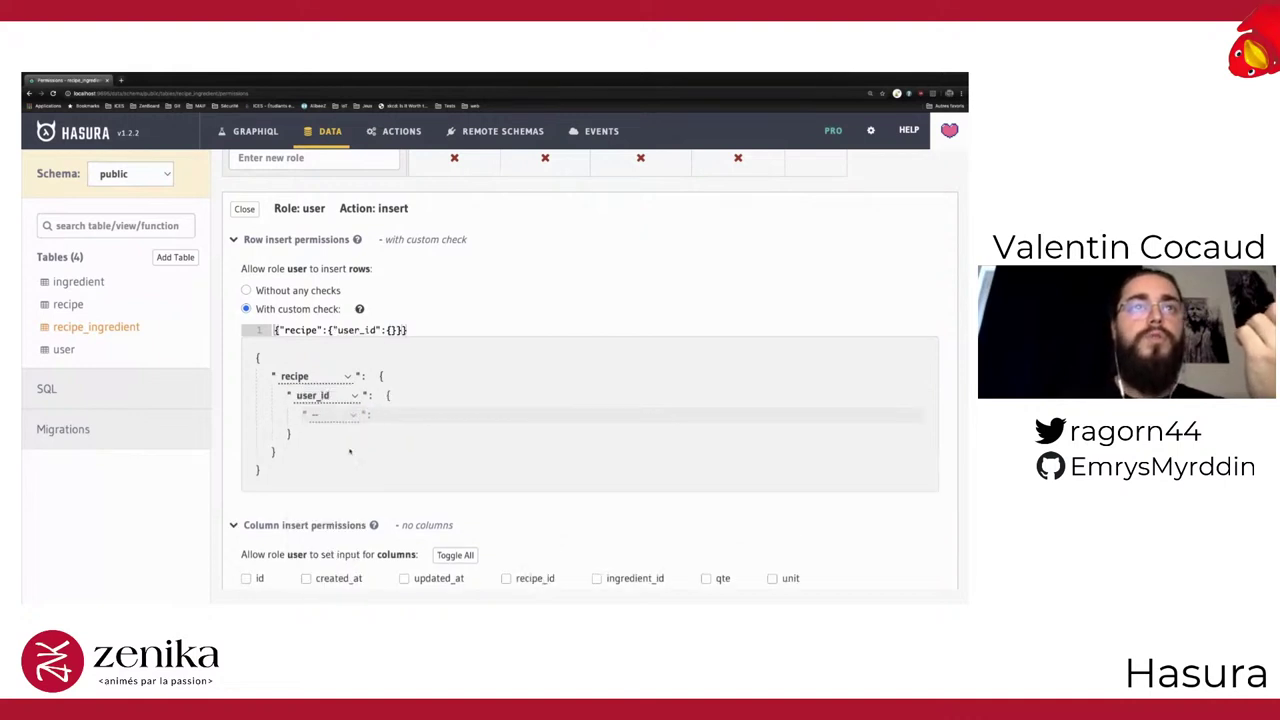
left_click(352, 415)
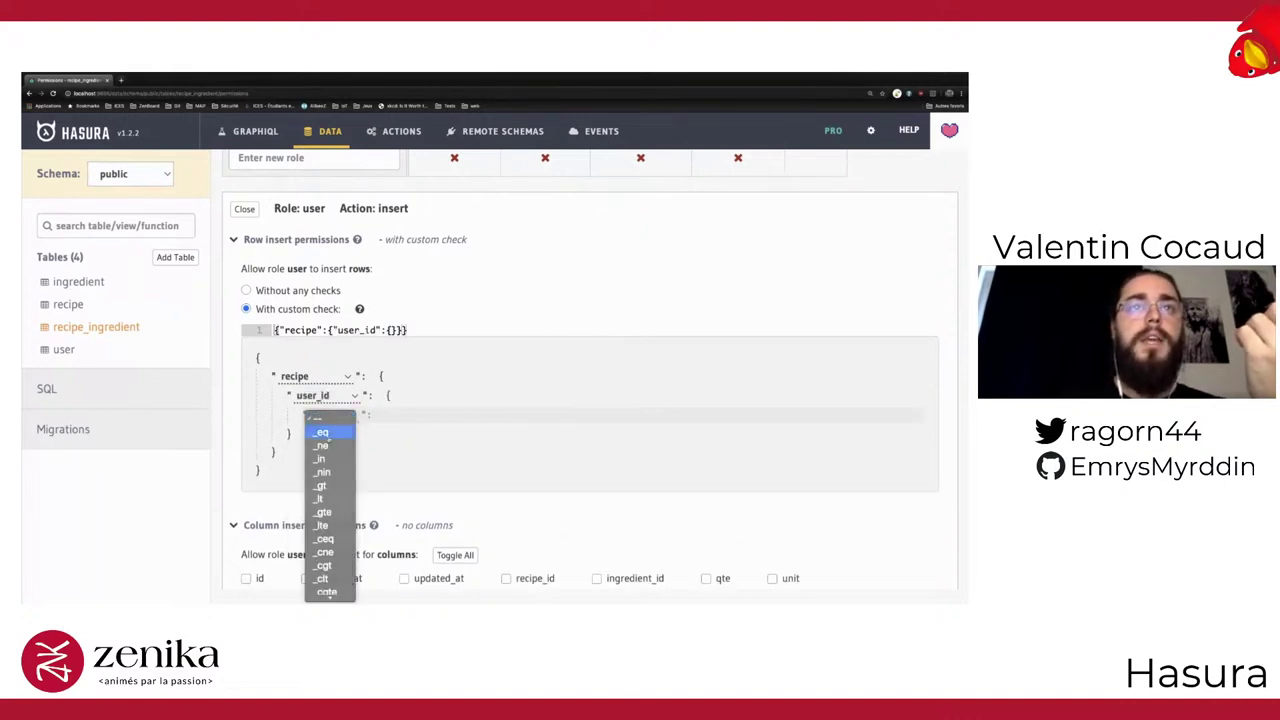
left_click(322, 431)
left_click(537, 416)
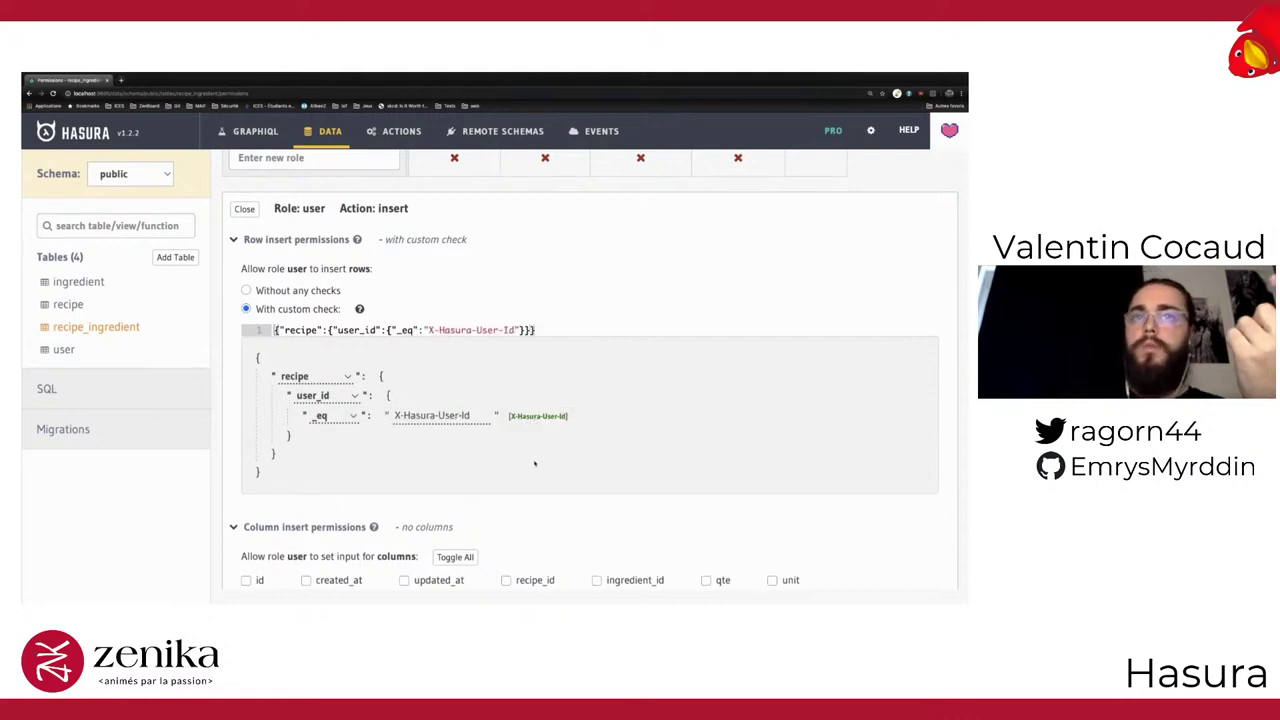
Allow inserting the recipe_id, ingredient_id, qte and unit columns
scroll(535, 463, "down", 1)
scroll(535, 463, "down", 1)
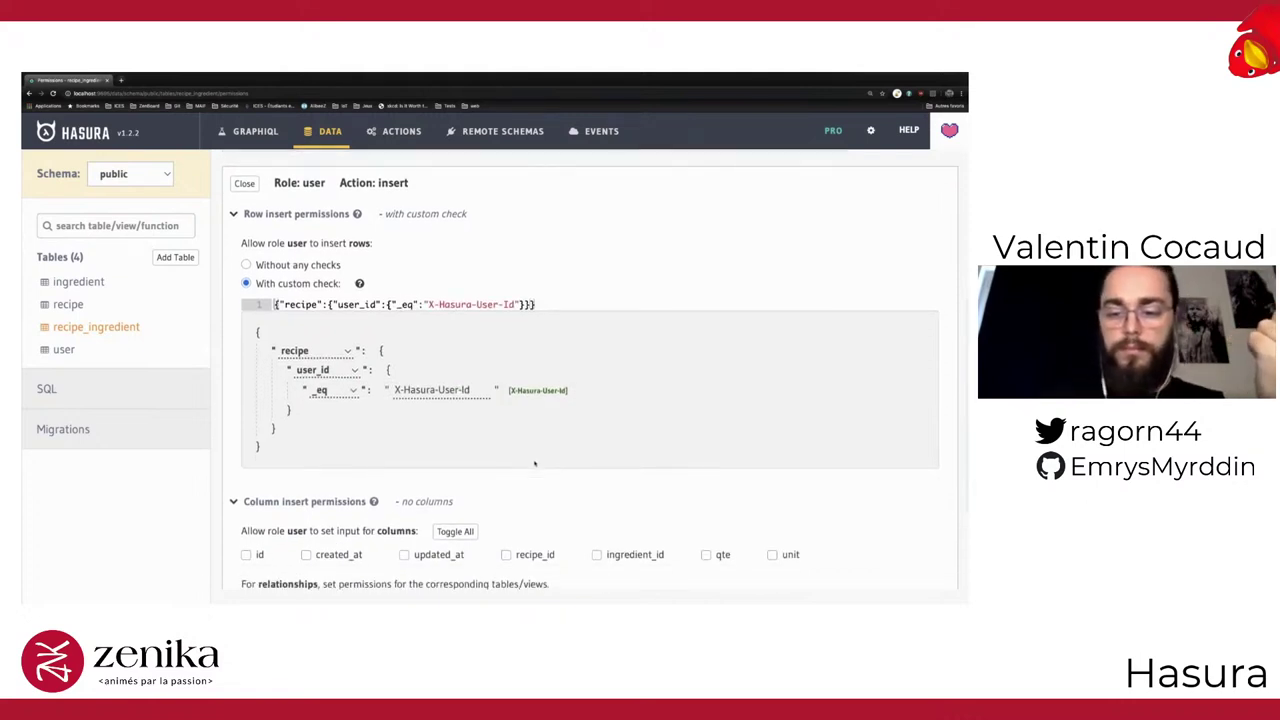
scroll(420, 440, "down", 1)
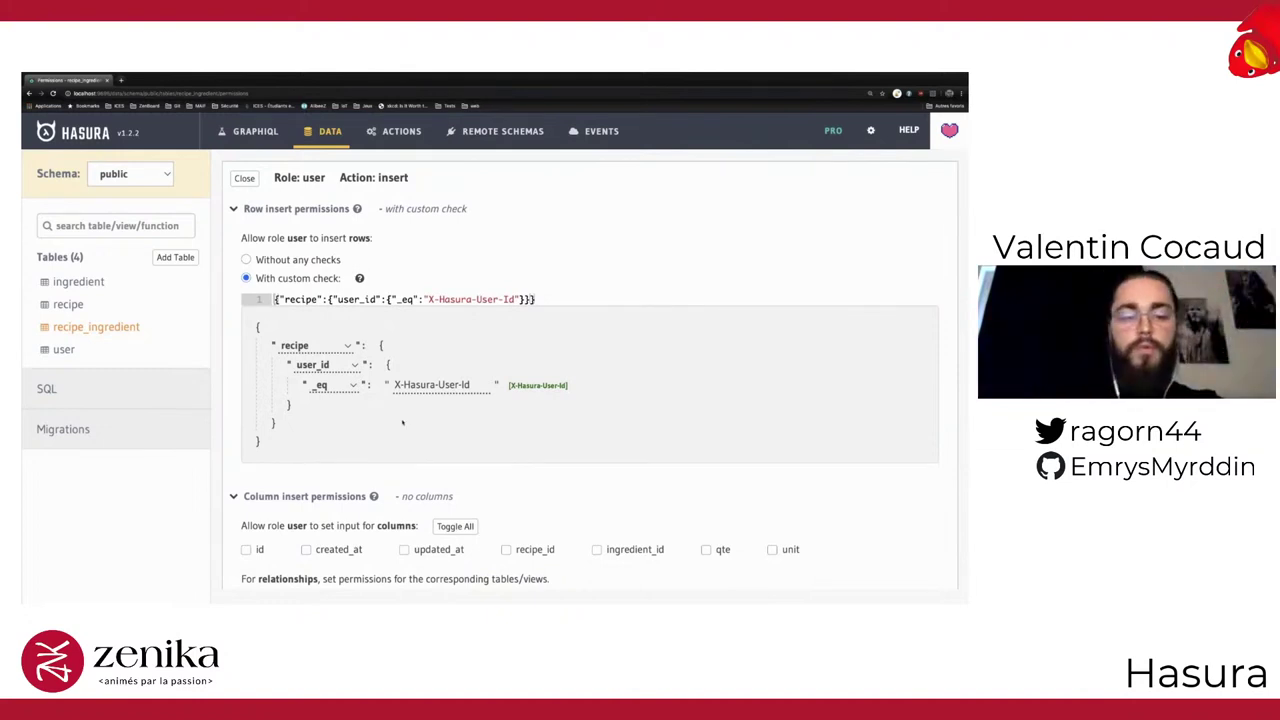
scroll(403, 423, "down", 1)
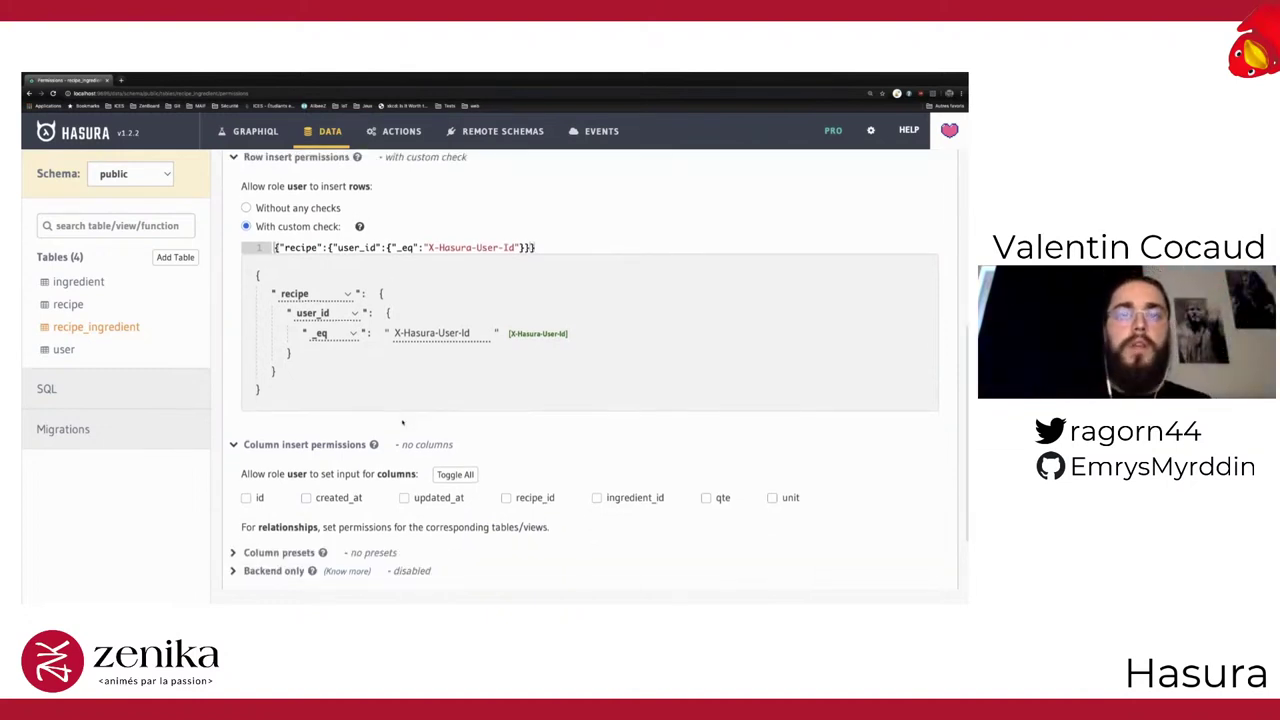
scroll(414, 443, "down", 1)
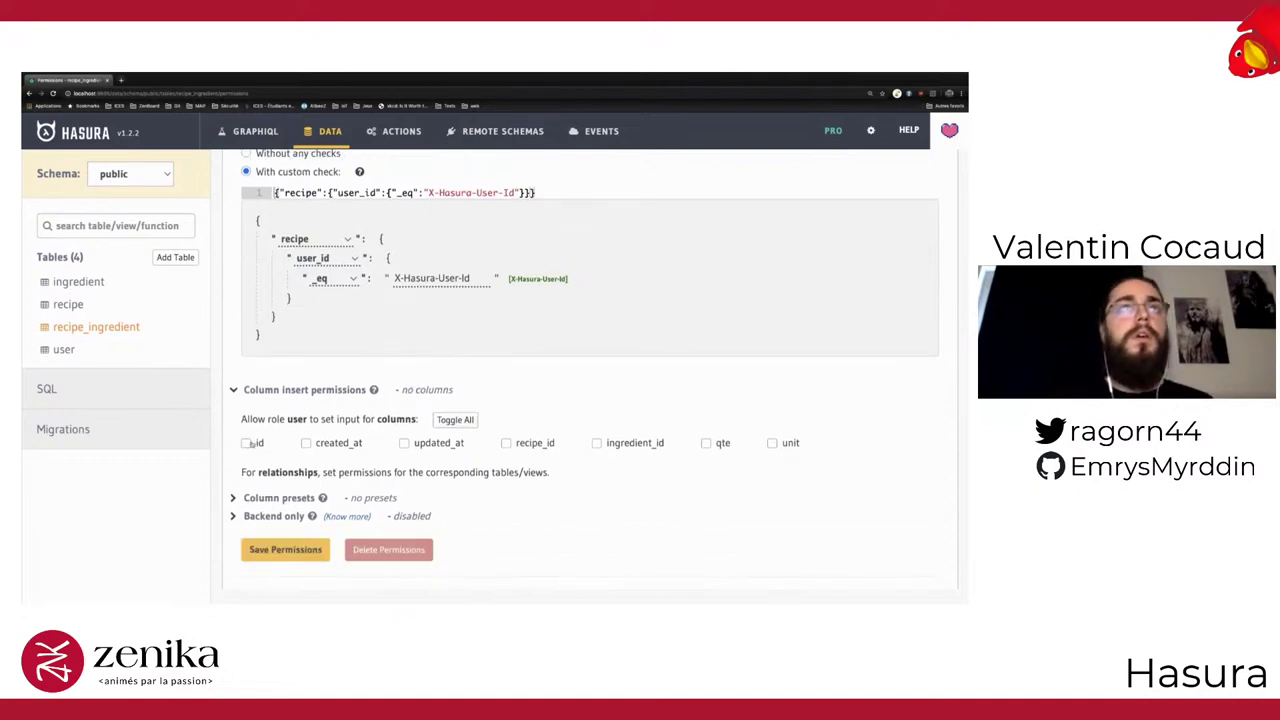
scroll(390, 470, "up", 1)
scroll(400, 462, "down", 1)
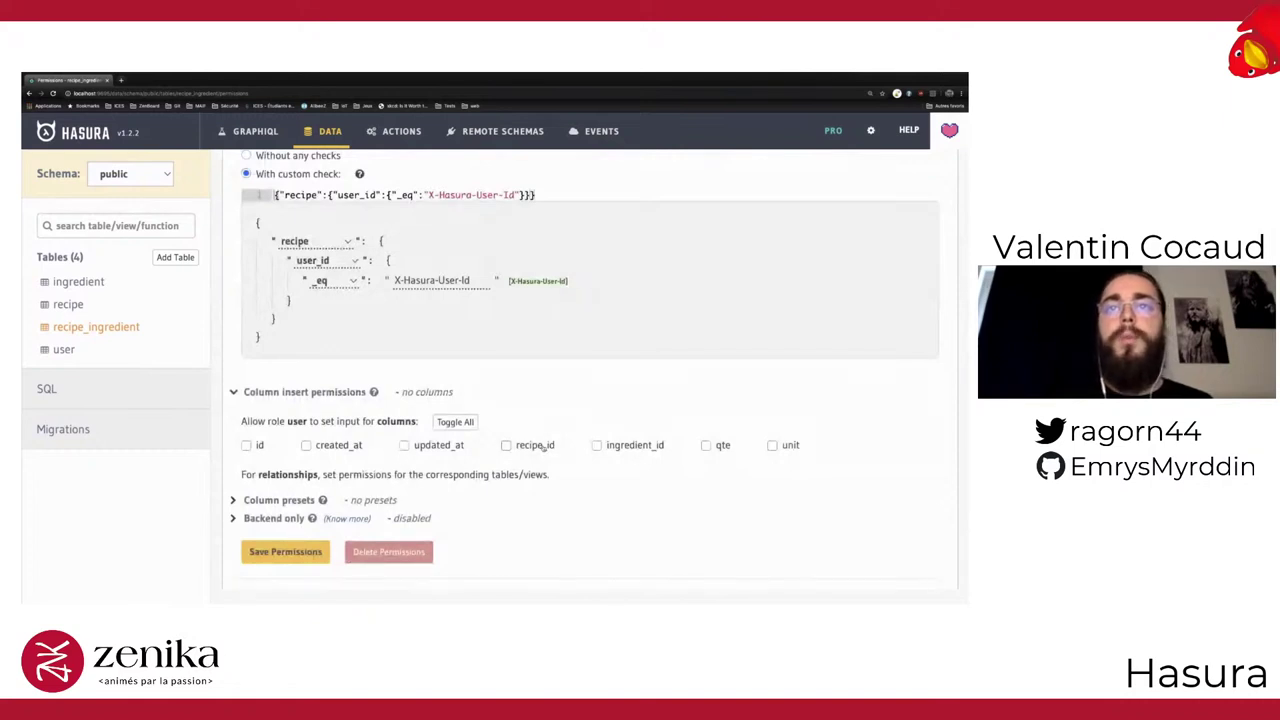
left_click(541, 446)
left_click(597, 445)
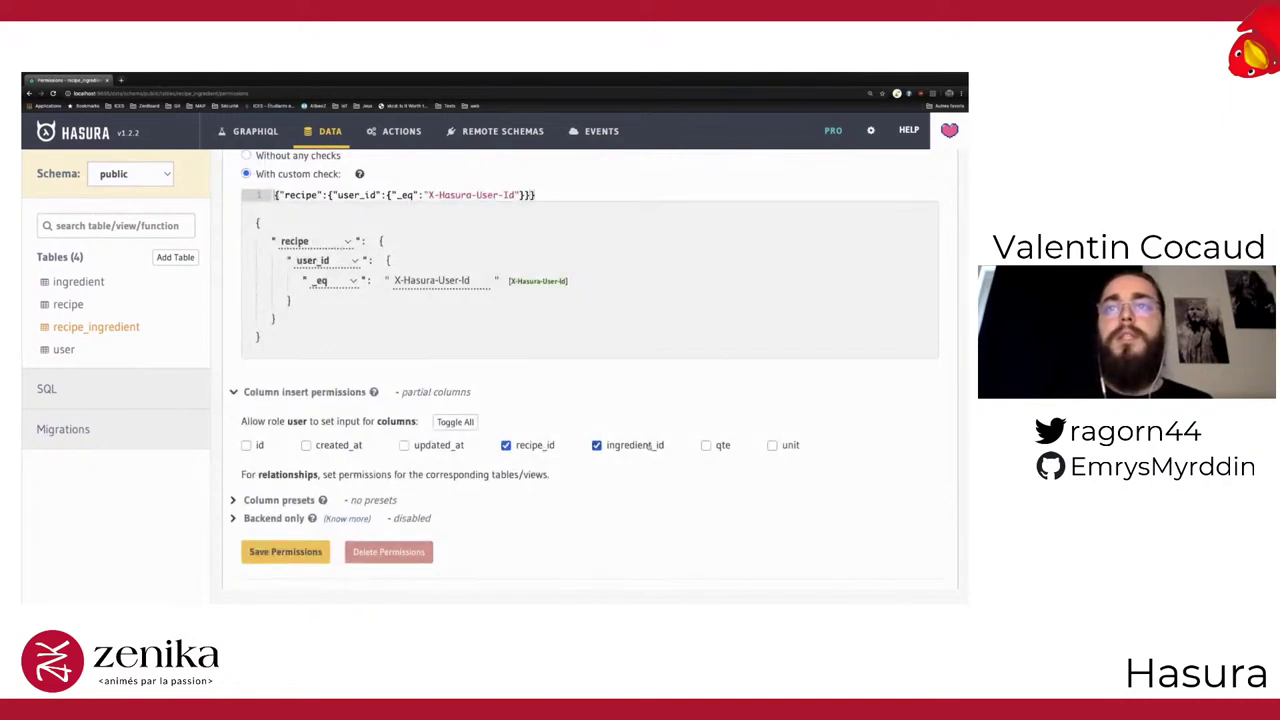
left_click(712, 446)
left_click(775, 446)
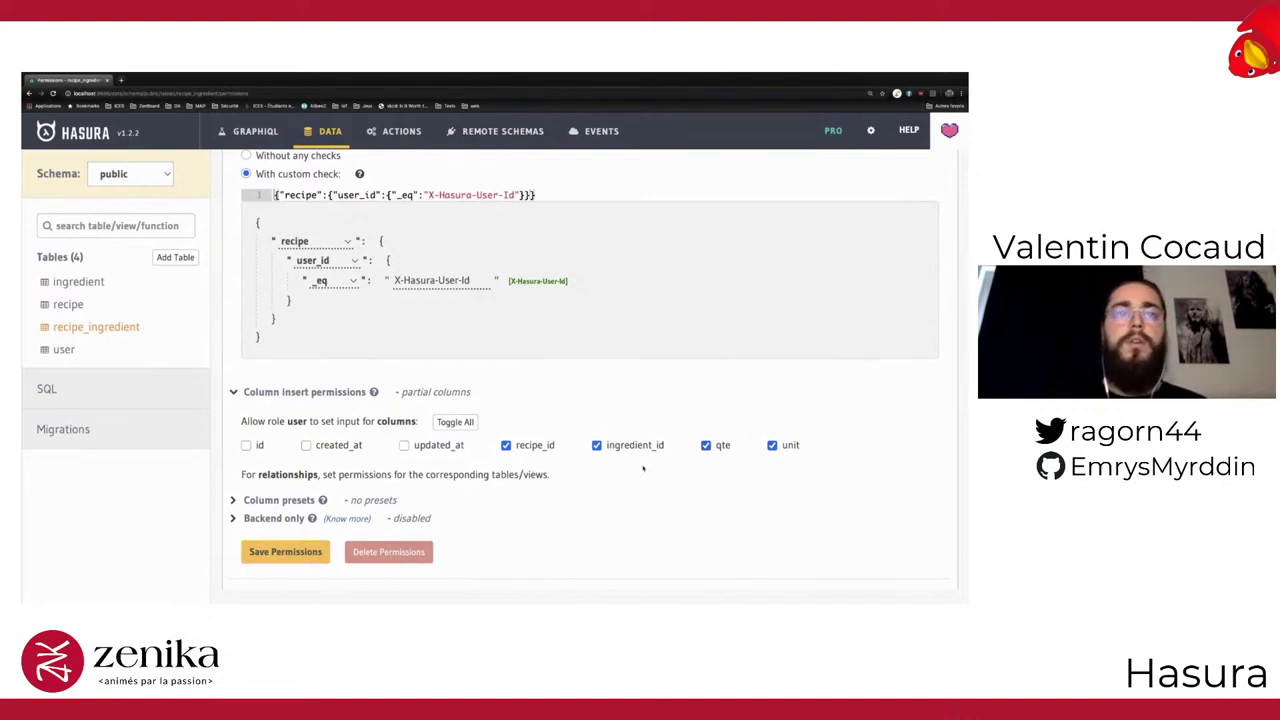
Save the recipe_ingredient insert permission, leaving column presets unset
left_click(274, 502)
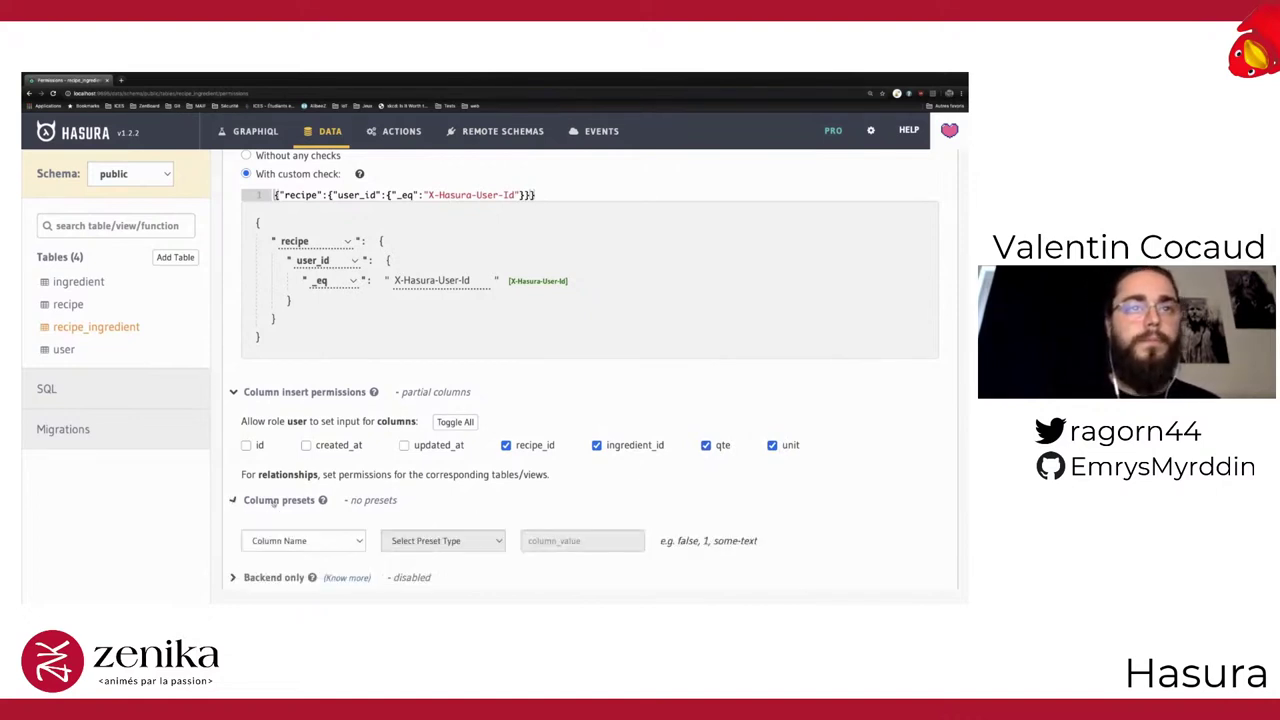
scroll(436, 487, "down", 1)
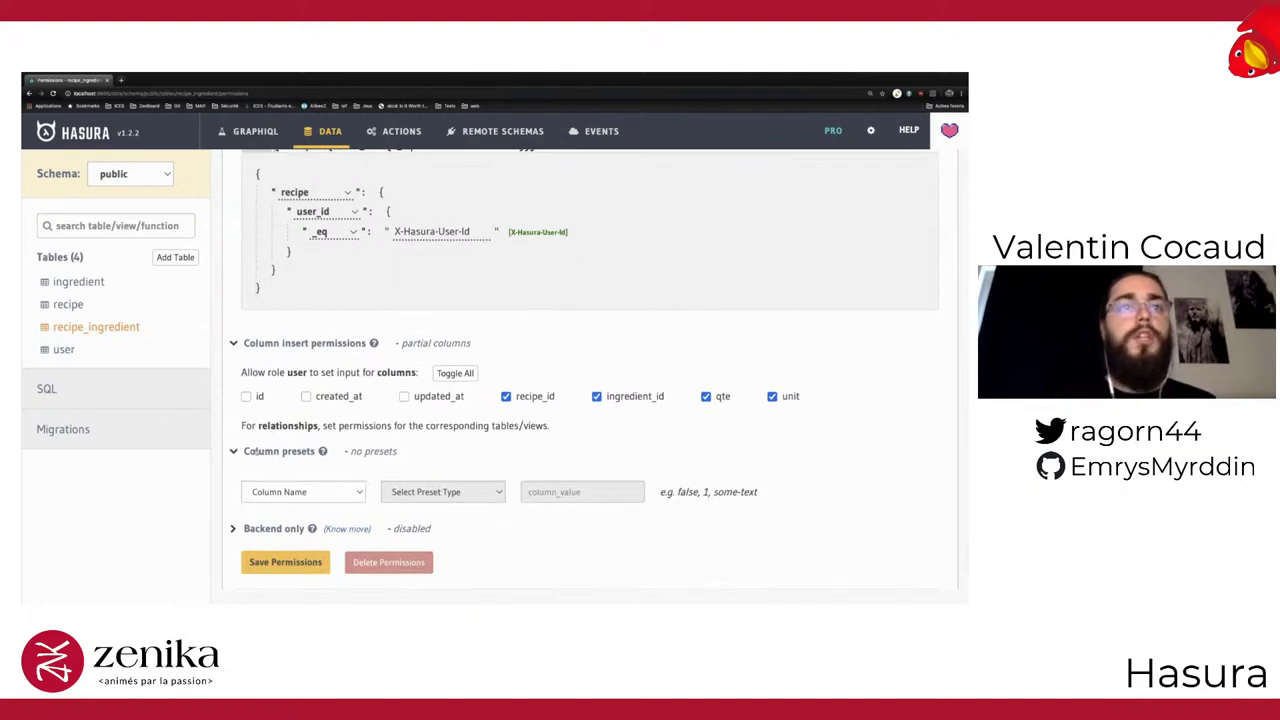
left_click(257, 451)
left_click(285, 509)
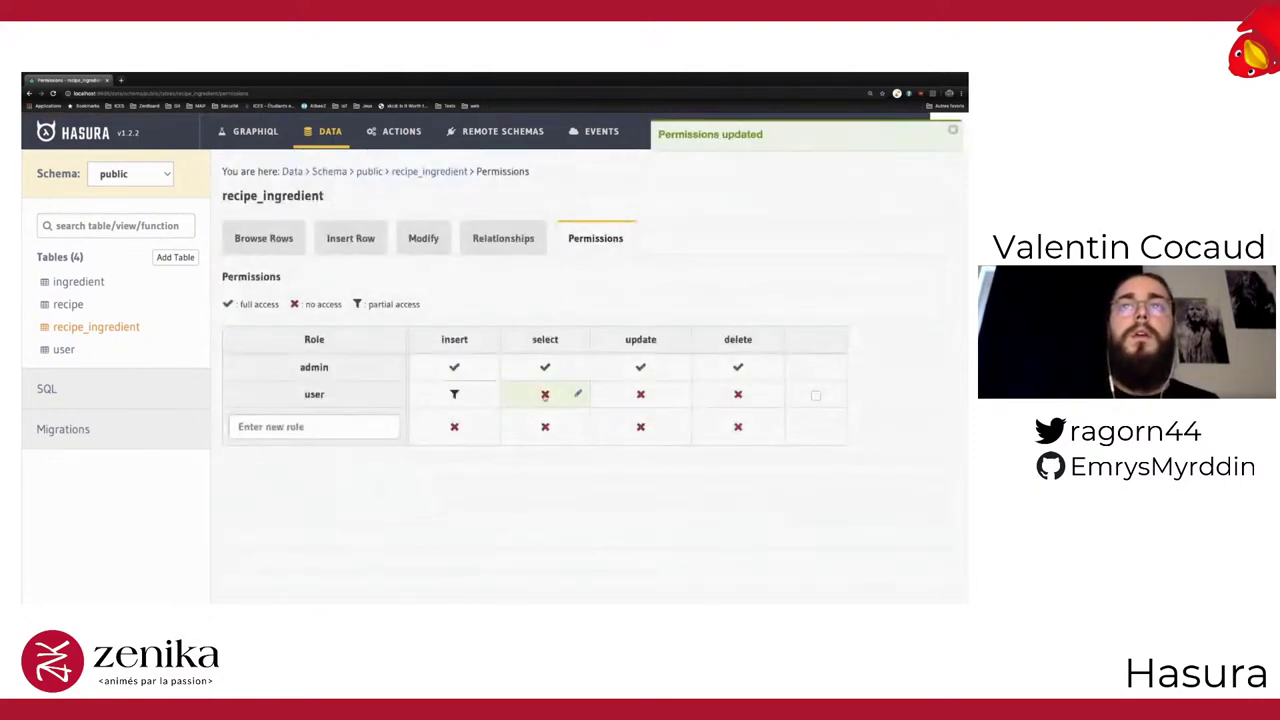
Give user select on recipe_ingredient with the insert row check and all seven columns, and save
left_click(545, 395)
scroll(545, 395, "down", 3)
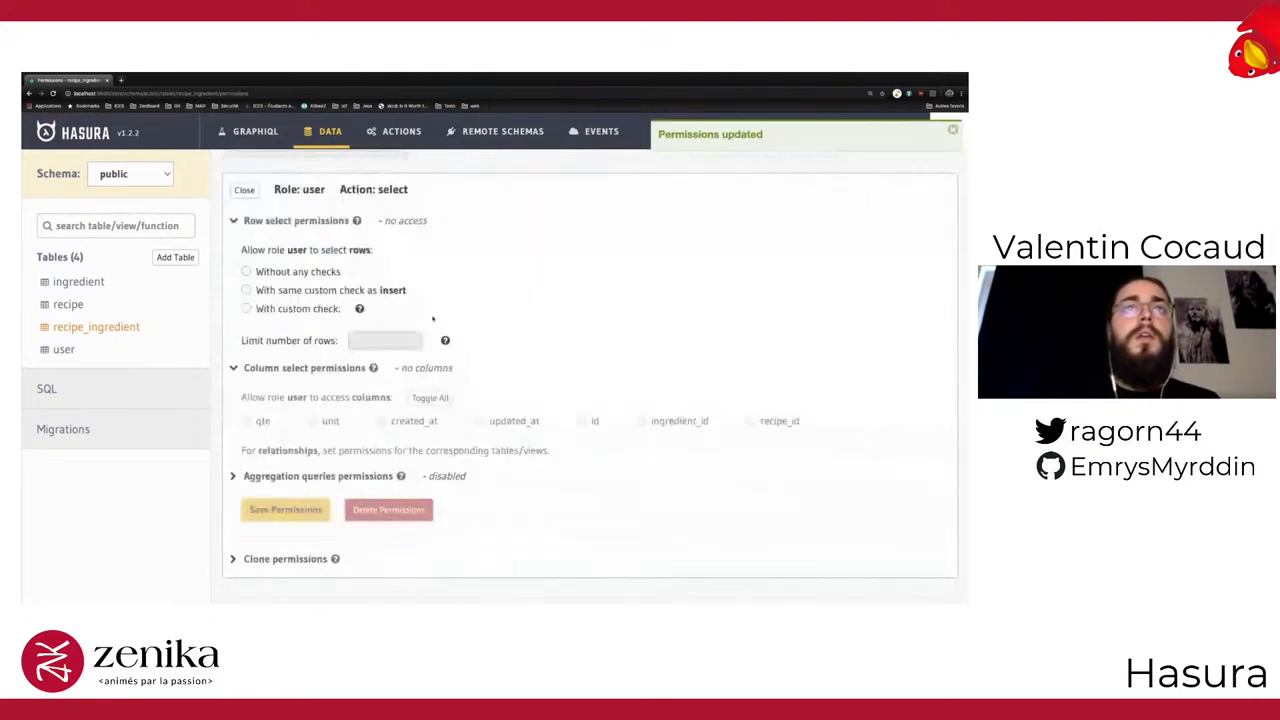
left_click(283, 291)
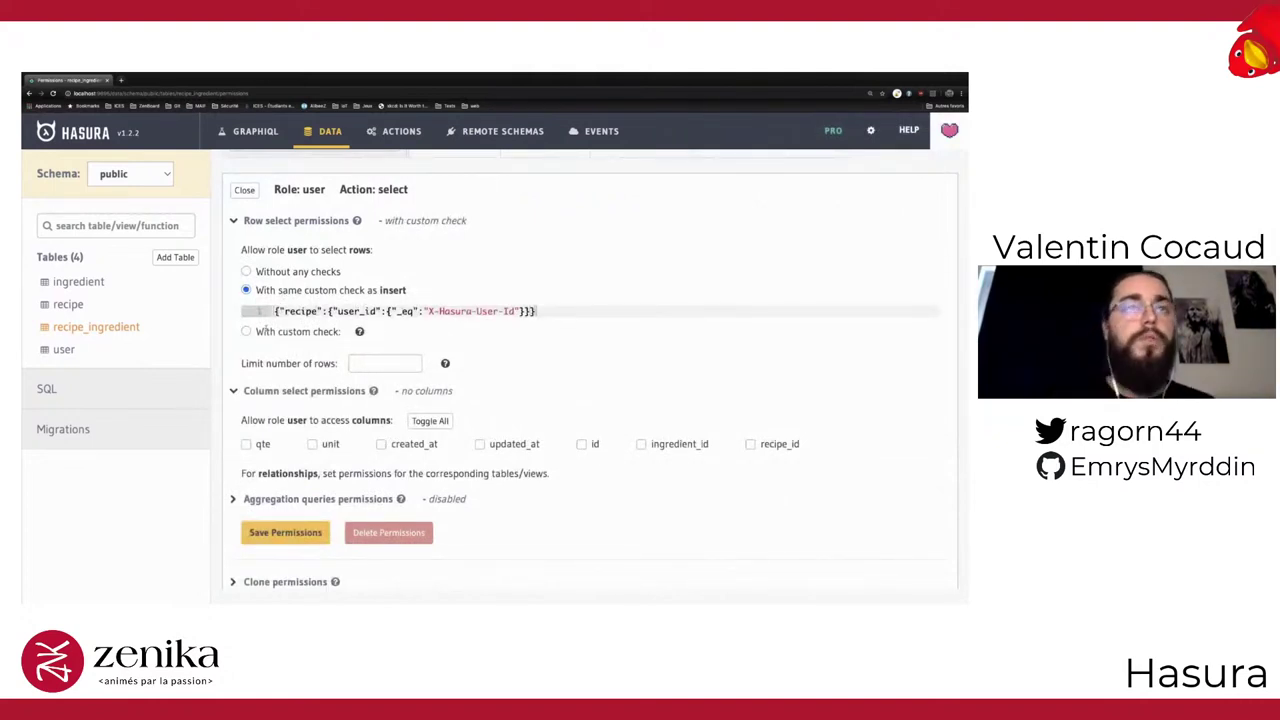
left_click(246, 444)
left_click(430, 421)
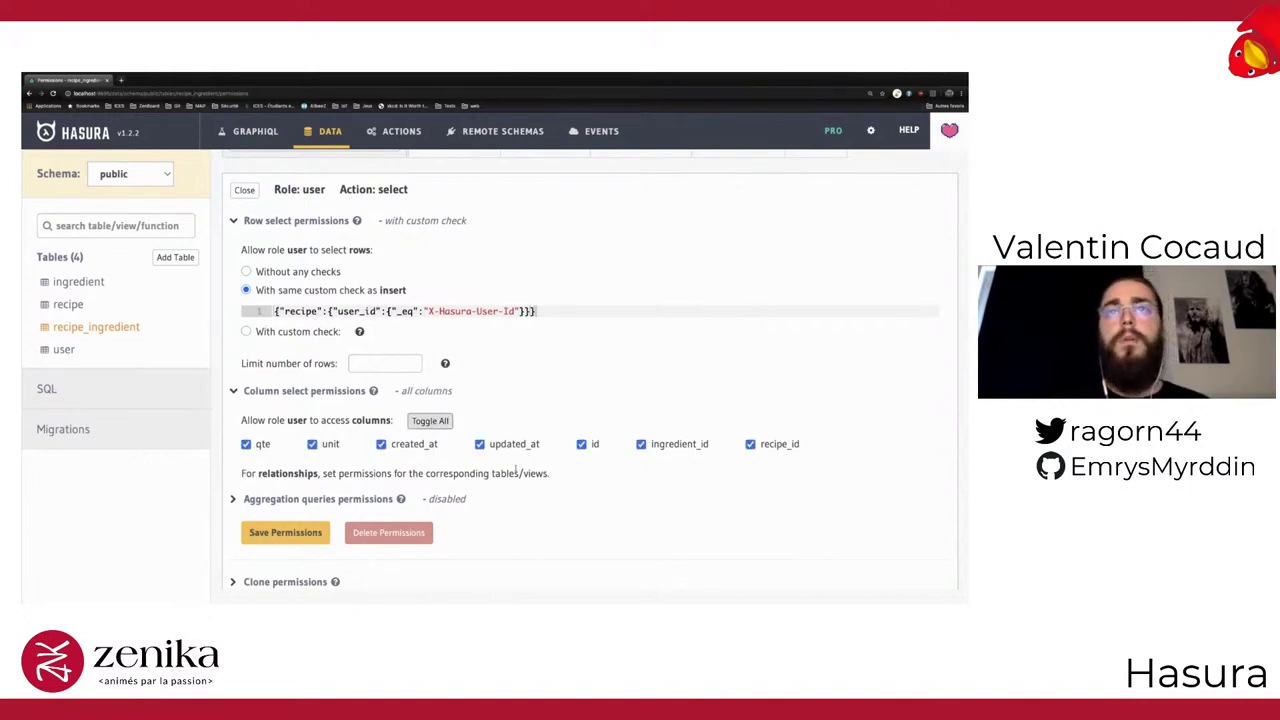
left_click(285, 532)
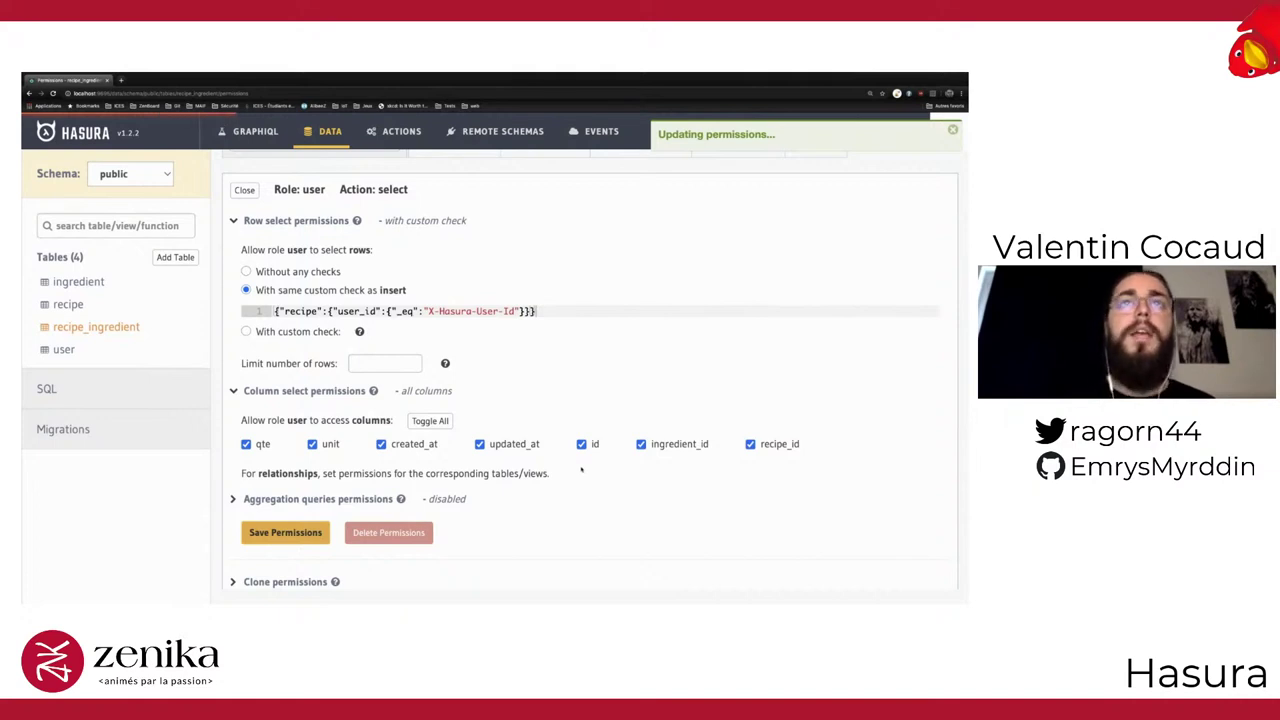
Let role user update qte and unit on recipe_ingredient, with the same pre- and post-update check, and save
left_click(646, 394)
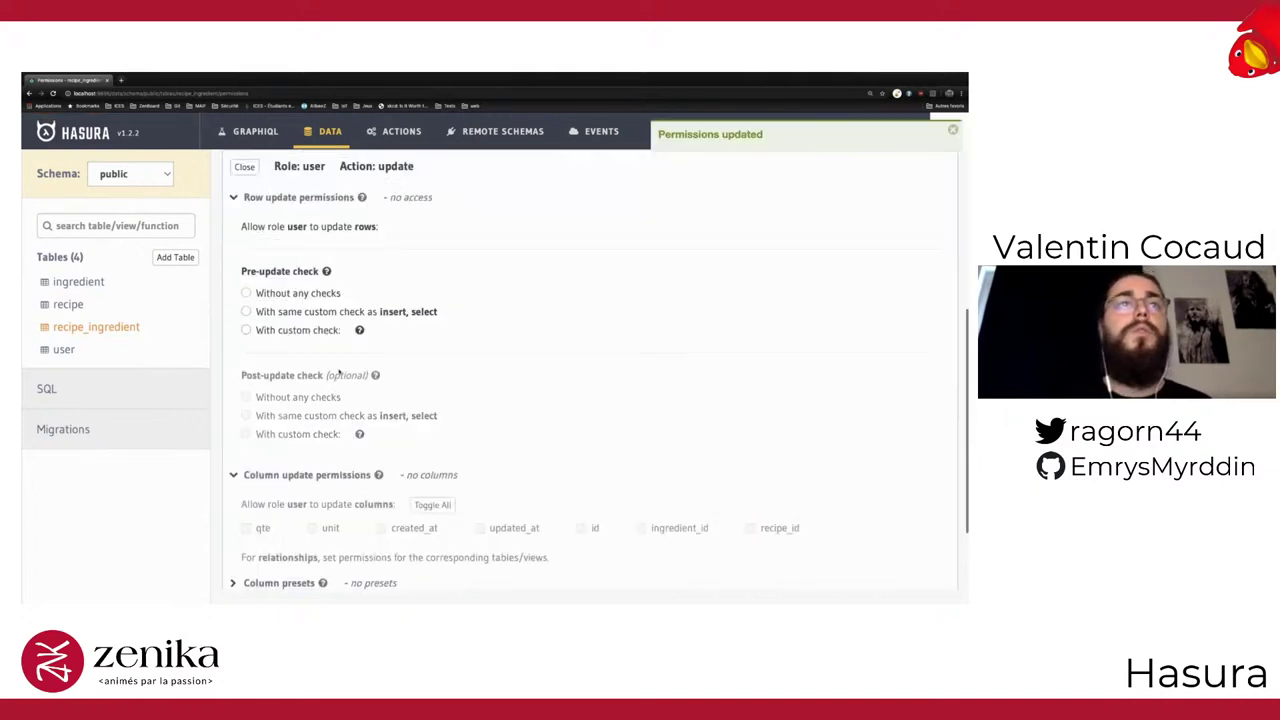
left_click(289, 313)
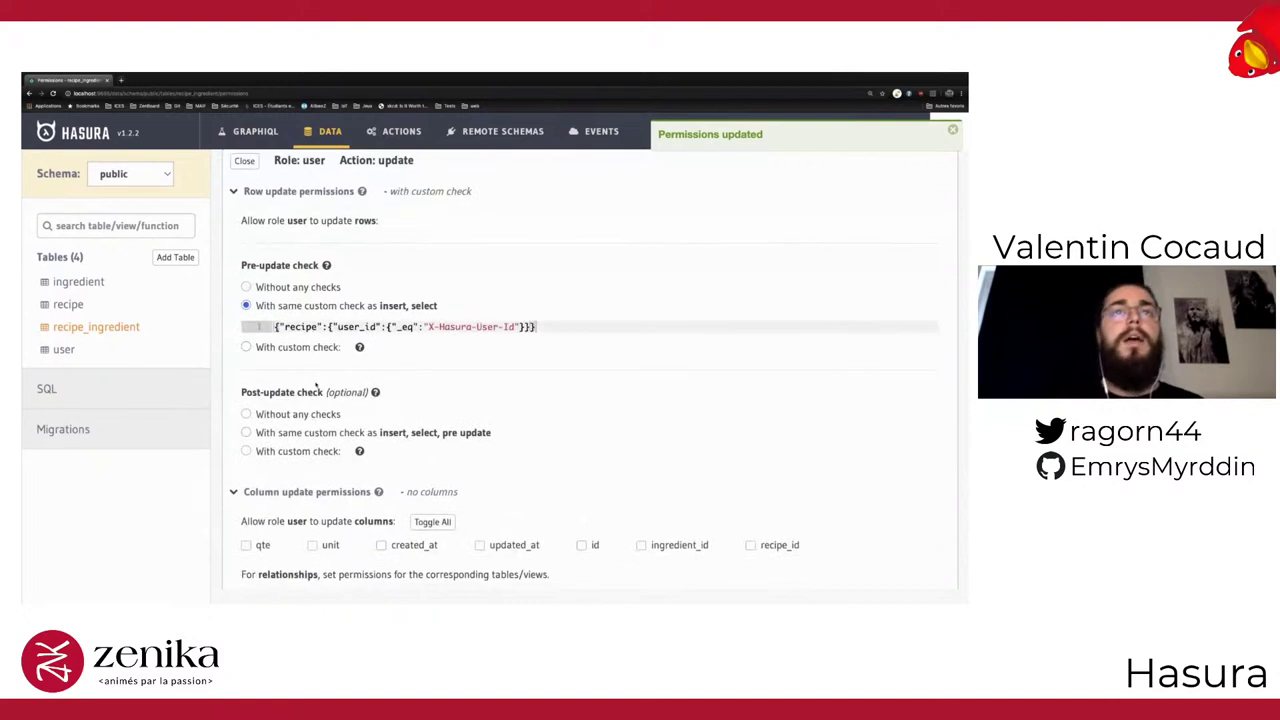
left_click(310, 399)
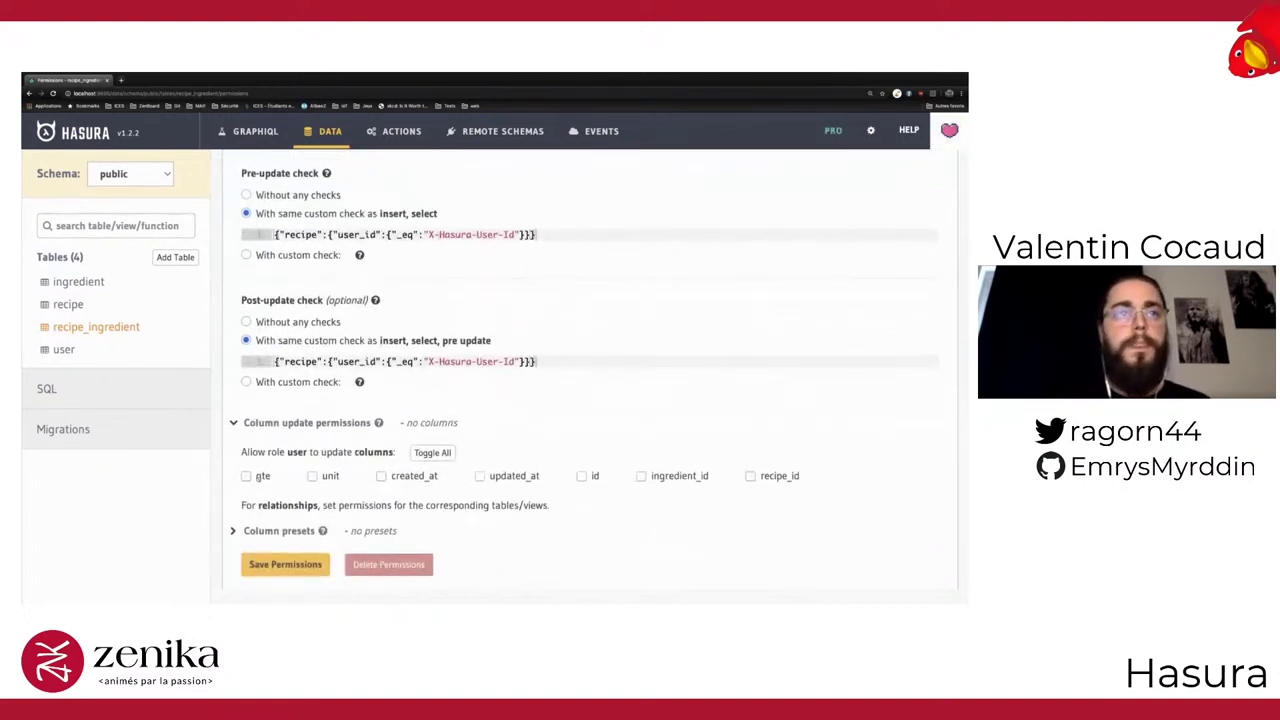
left_click(246, 476)
left_click(312, 476)
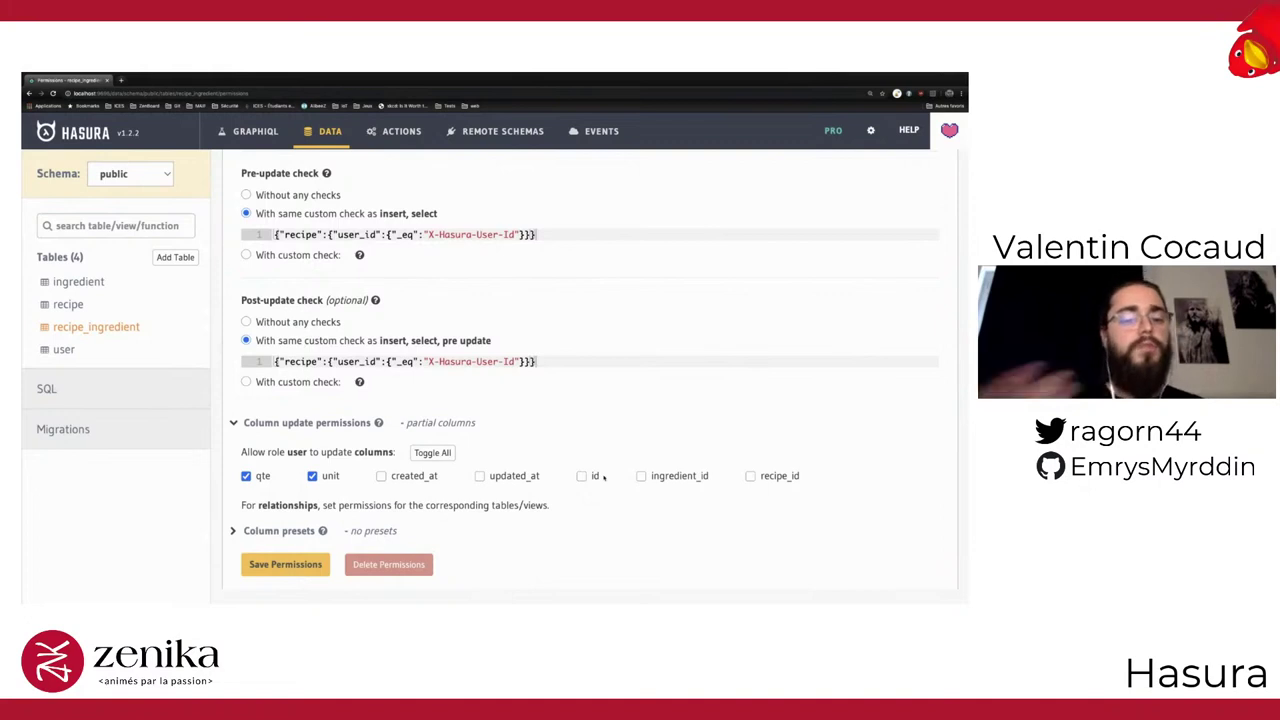
left_click(287, 565)
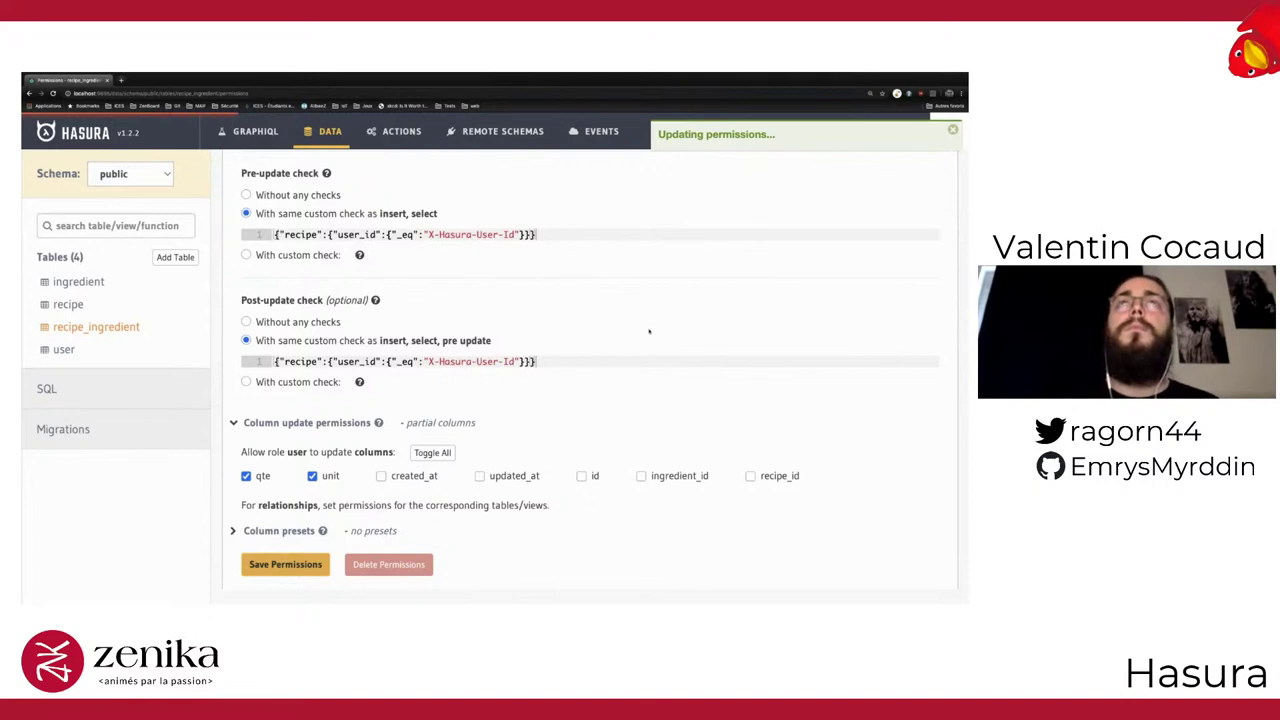
Give role user delete on recipe_ingredient with the existing ownership check, then open the user table
left_click(744, 402)
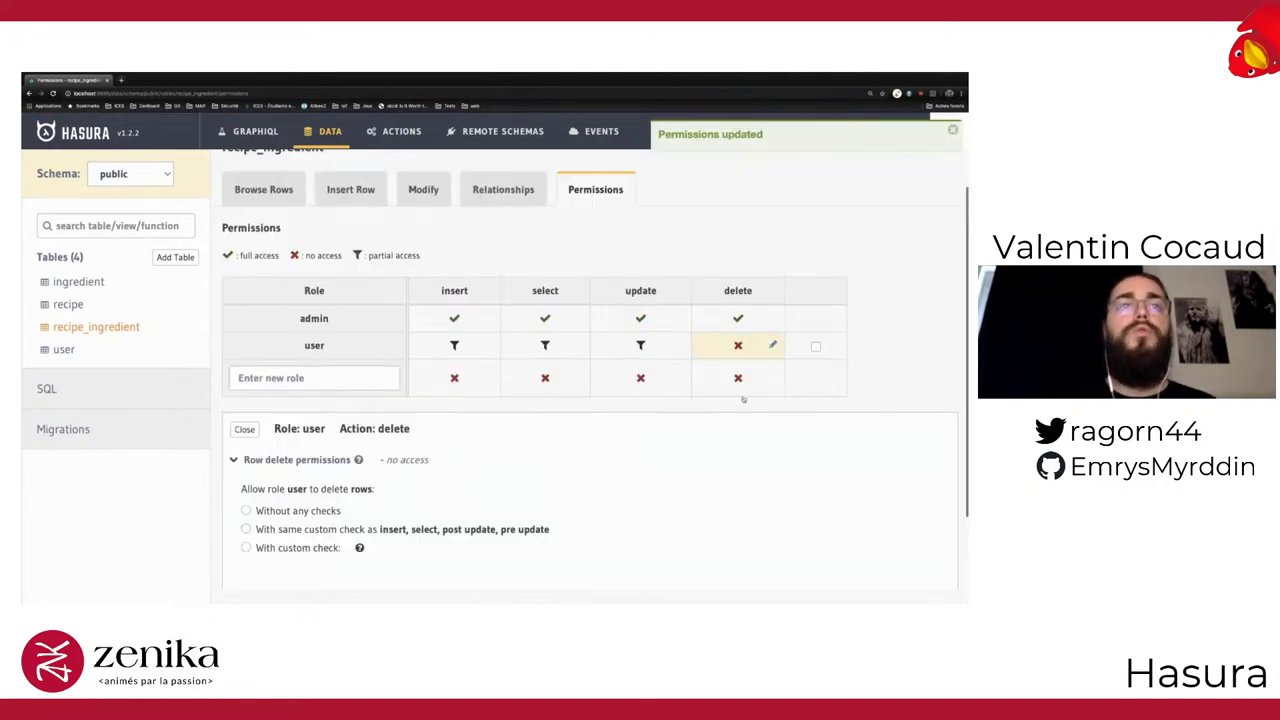
left_click(320, 434)
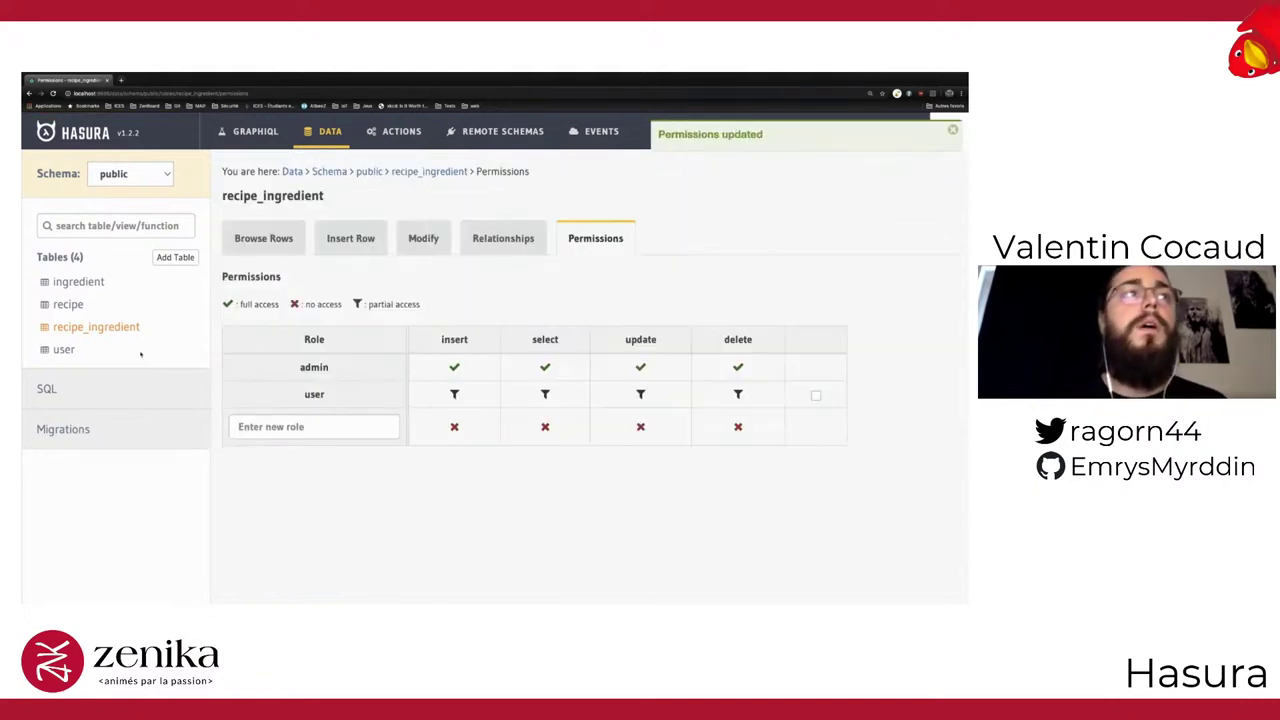
left_click(66, 351)
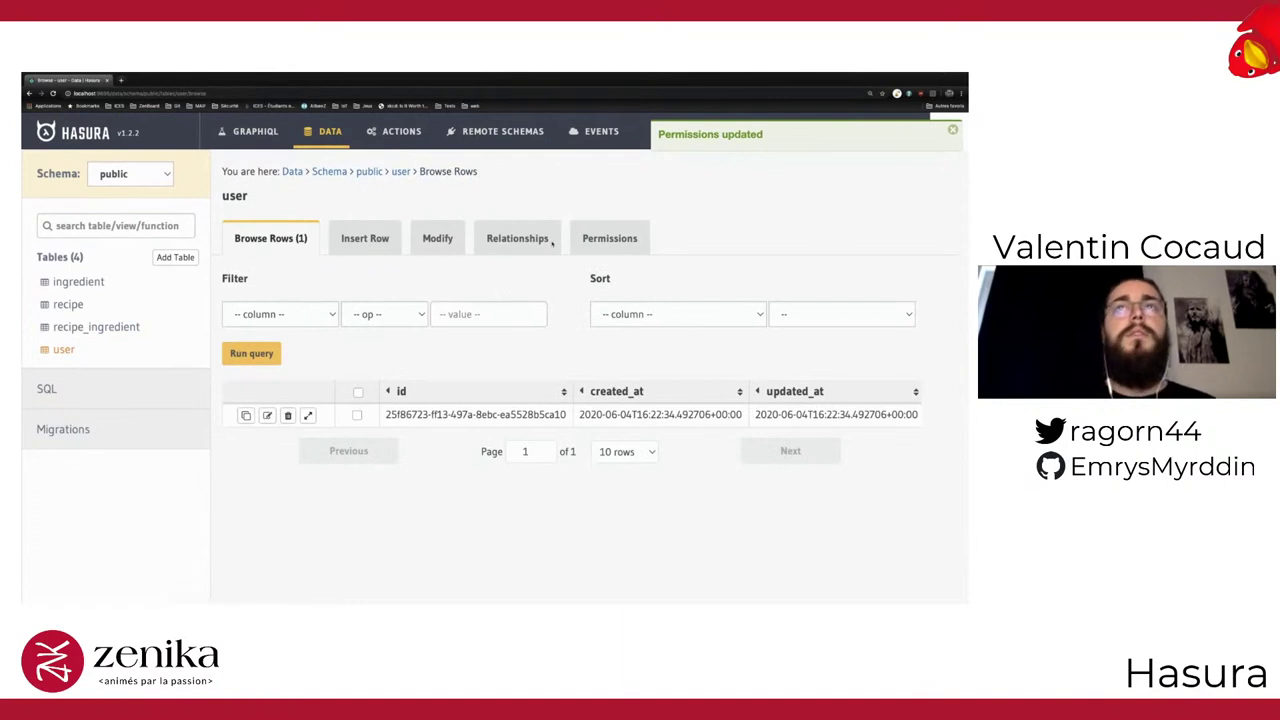
Set role user's select permission on the user table to Without any checks
left_click(612, 238)
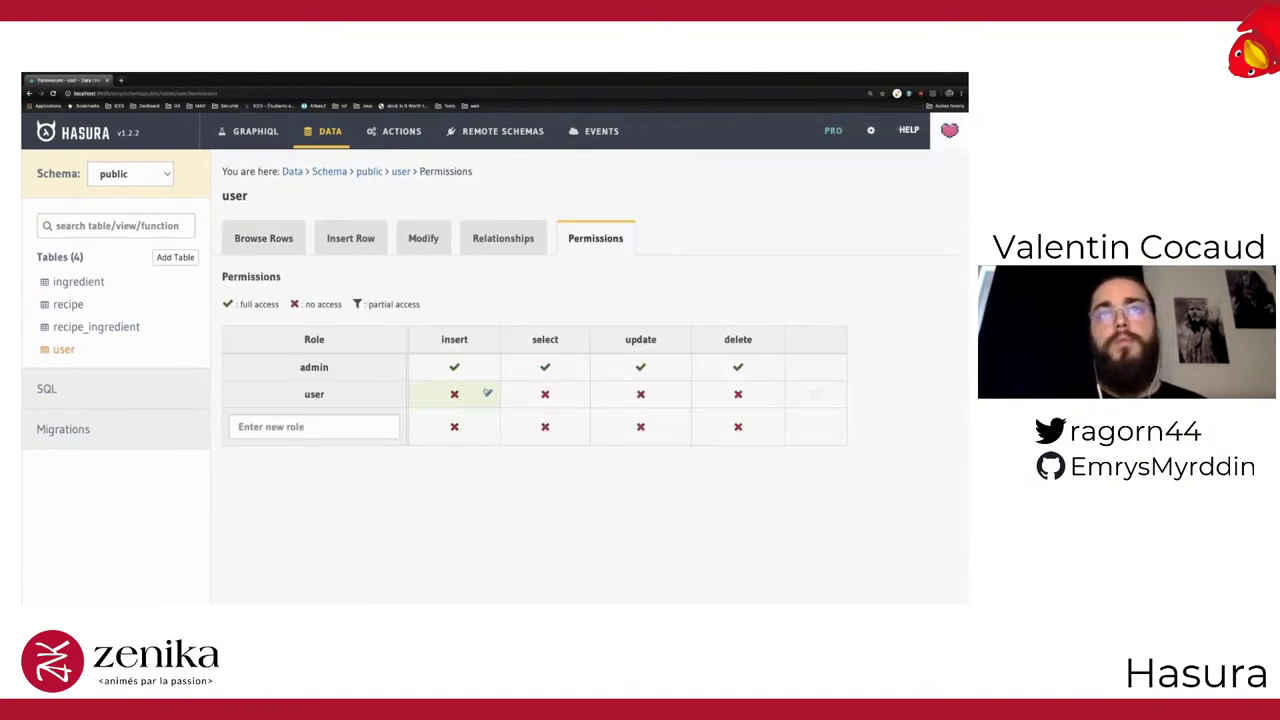
left_click(546, 395)
scroll(547, 397, "down", 2)
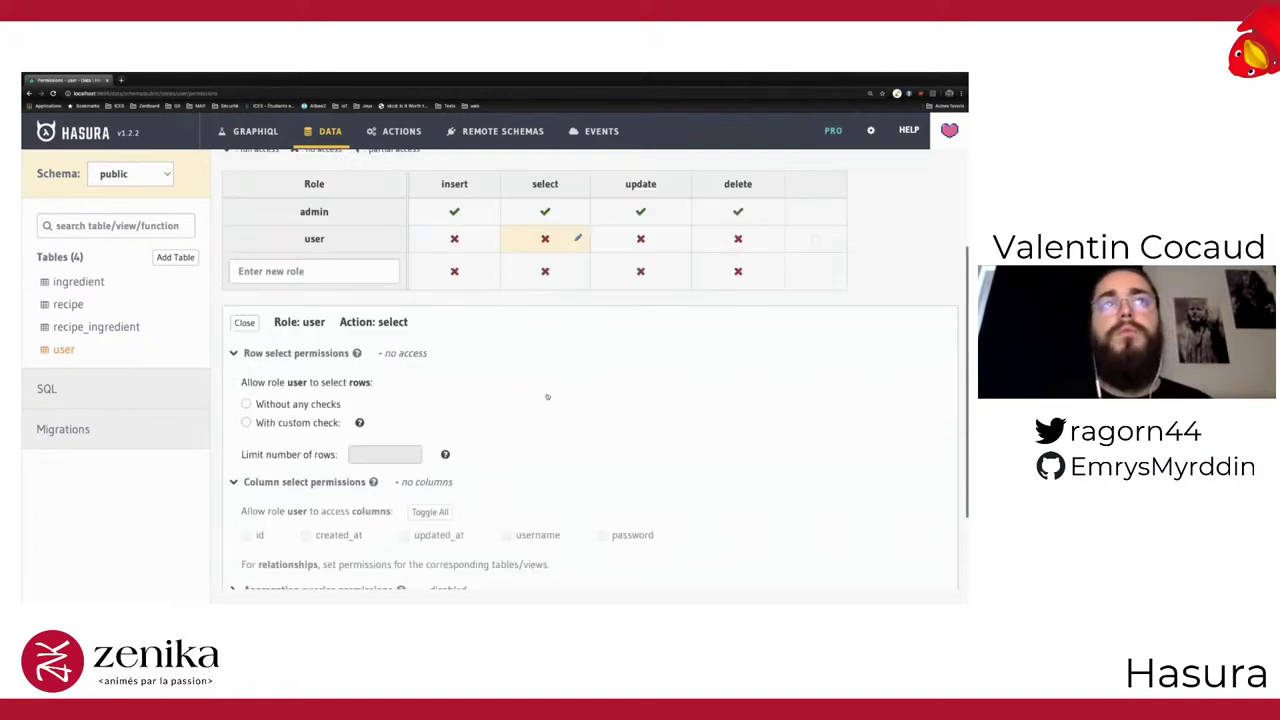
scroll(547, 397, "down", 2)
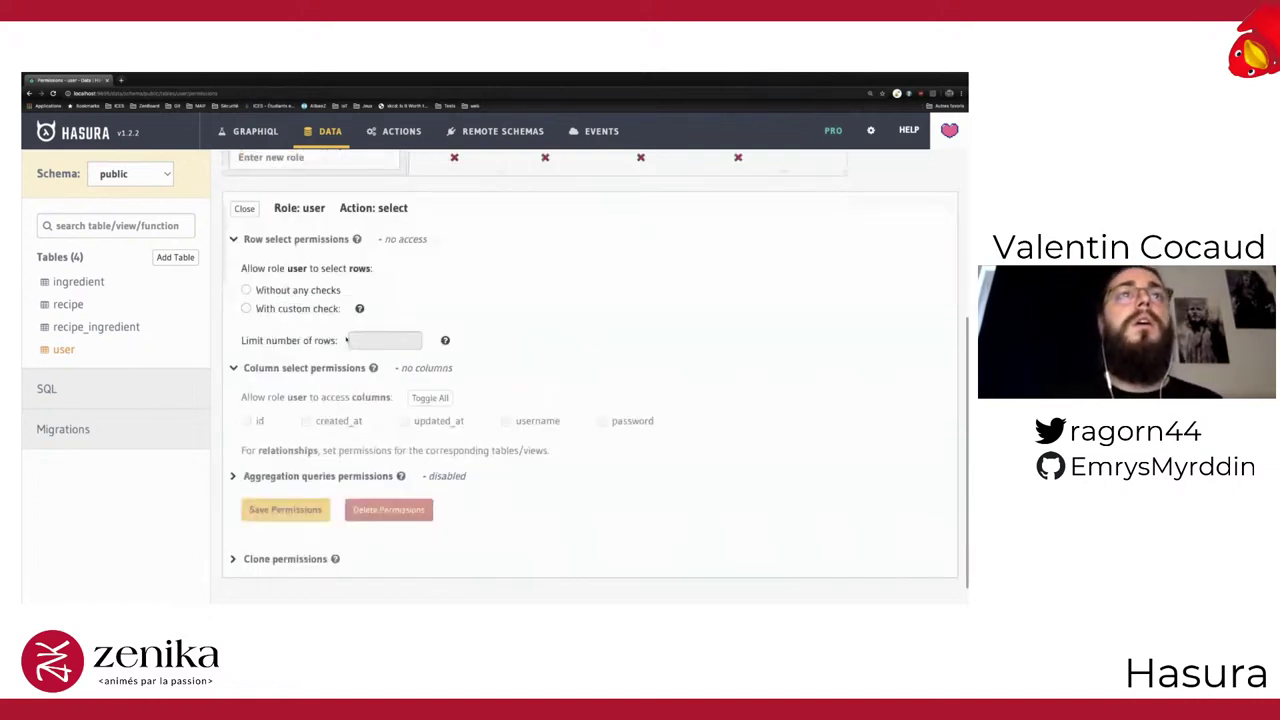
left_click(246, 308)
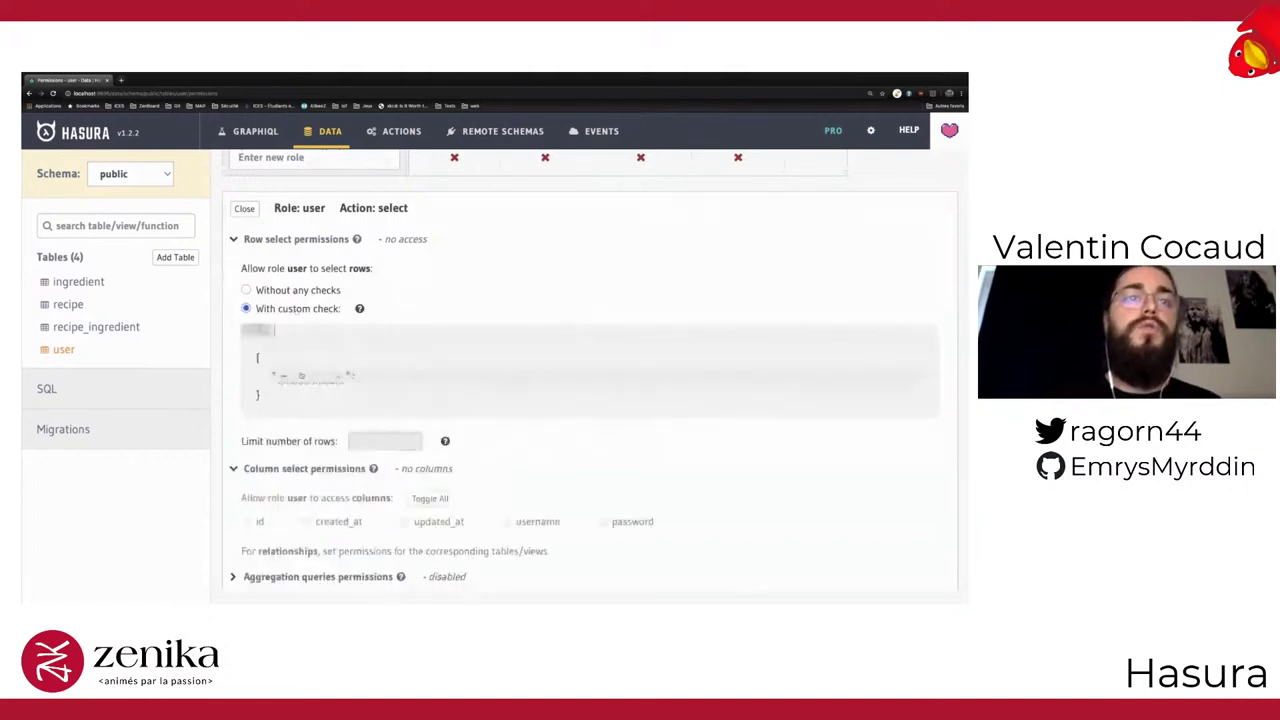
left_click(300, 376)
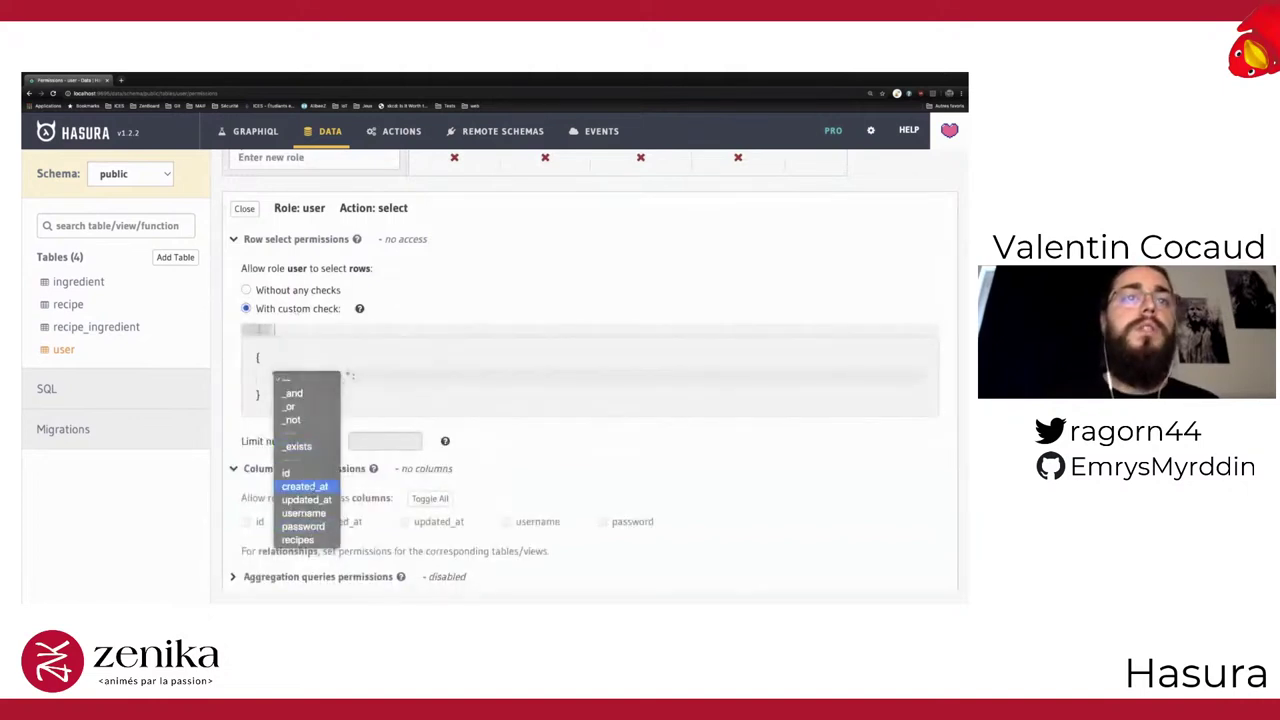
left_click(305, 486)
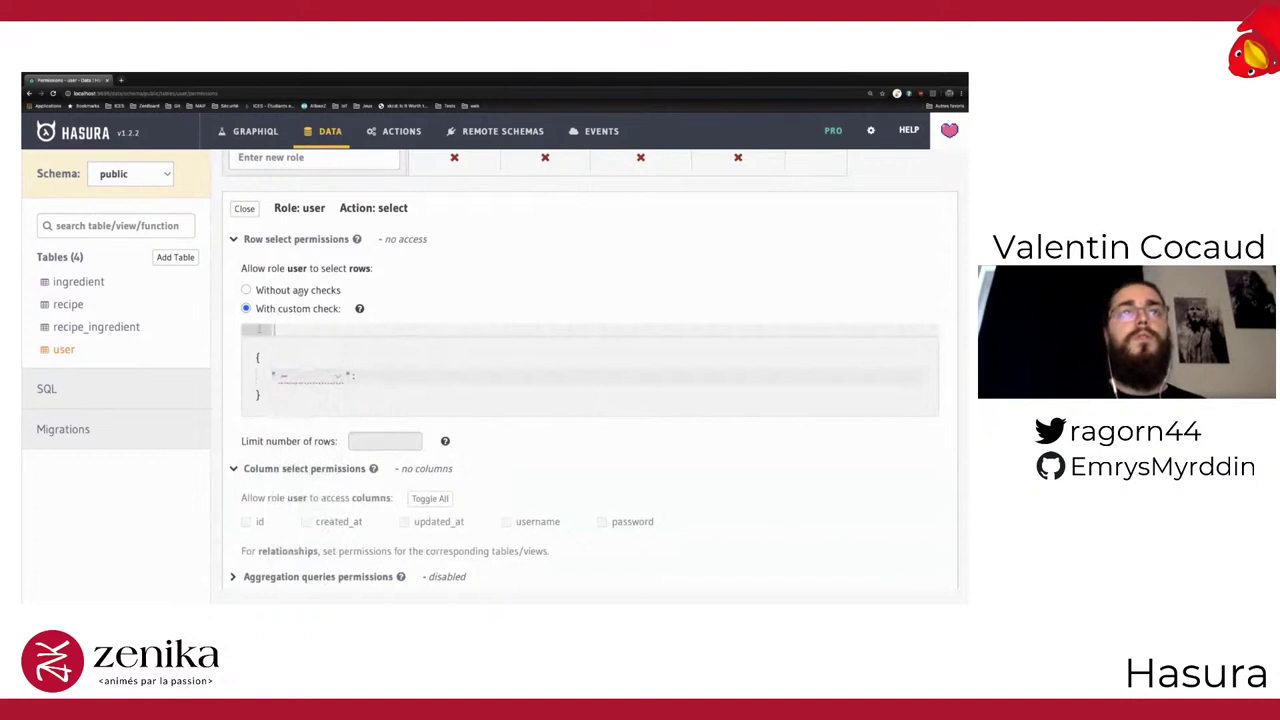
left_click(298, 290)
Allow reading username, updated_at, created_at and id, and save the select permission
left_click(545, 447)
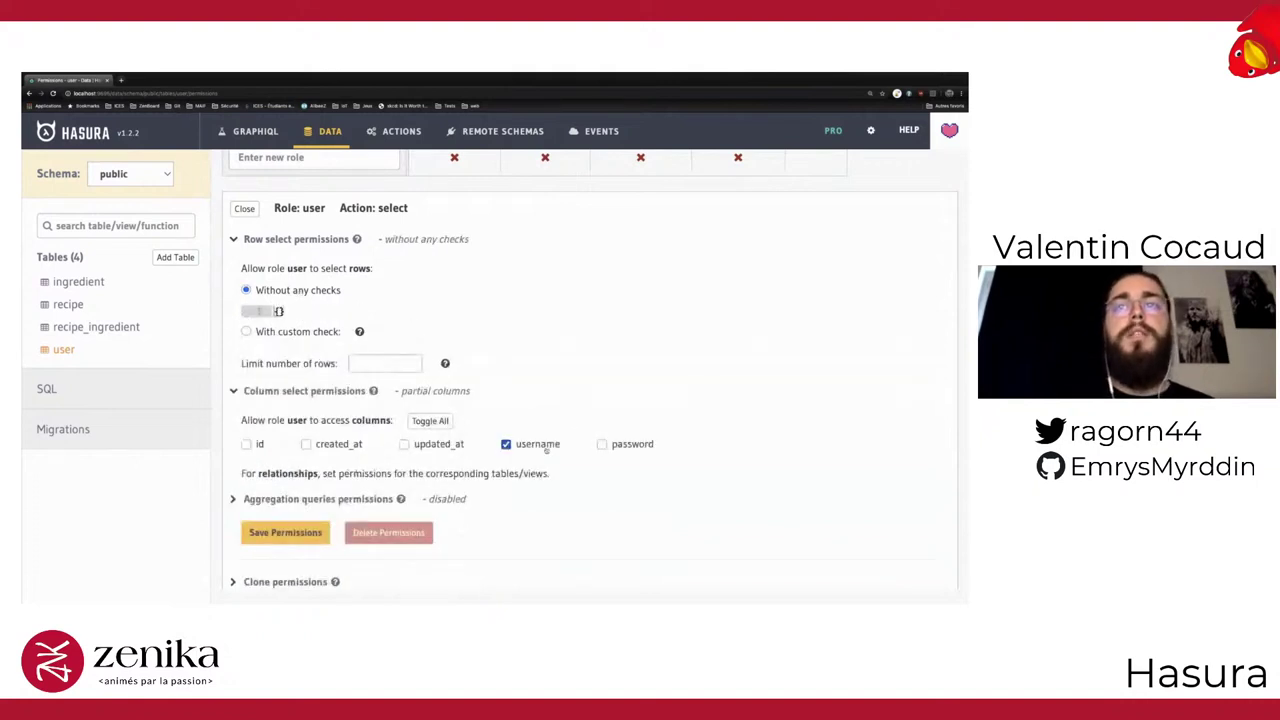
left_click(404, 444)
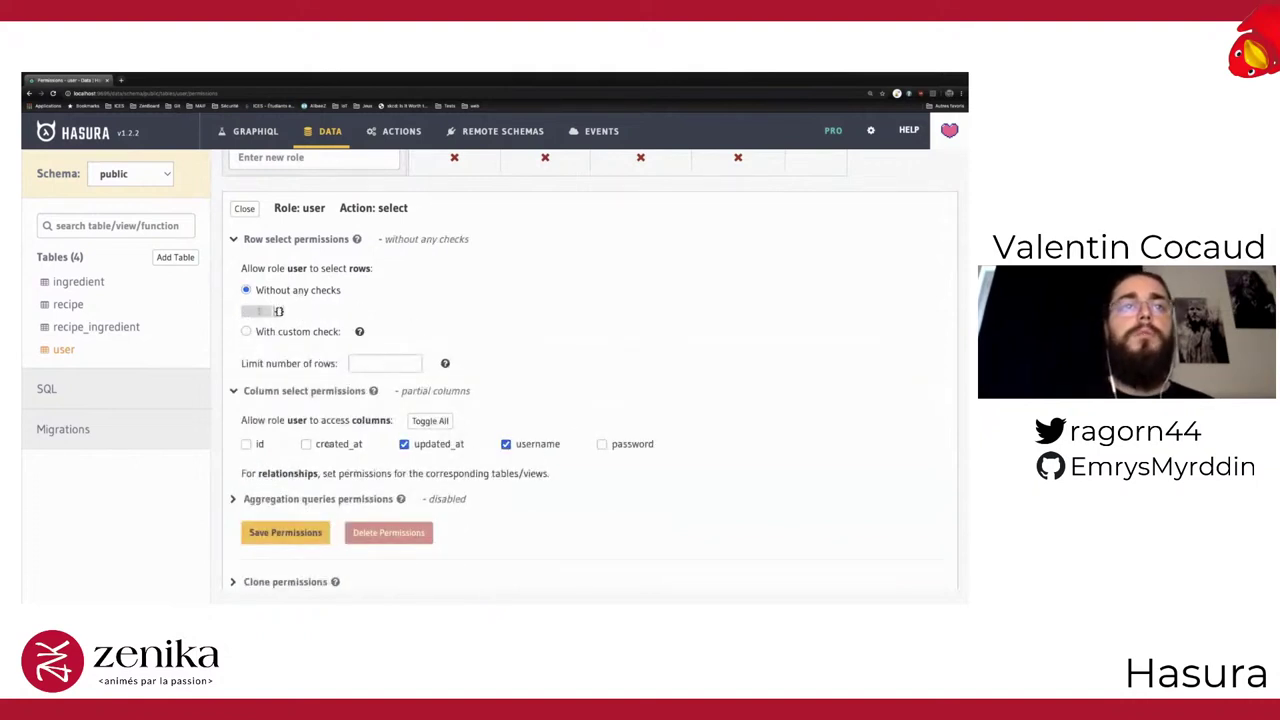
left_click(306, 444)
left_click(246, 444)
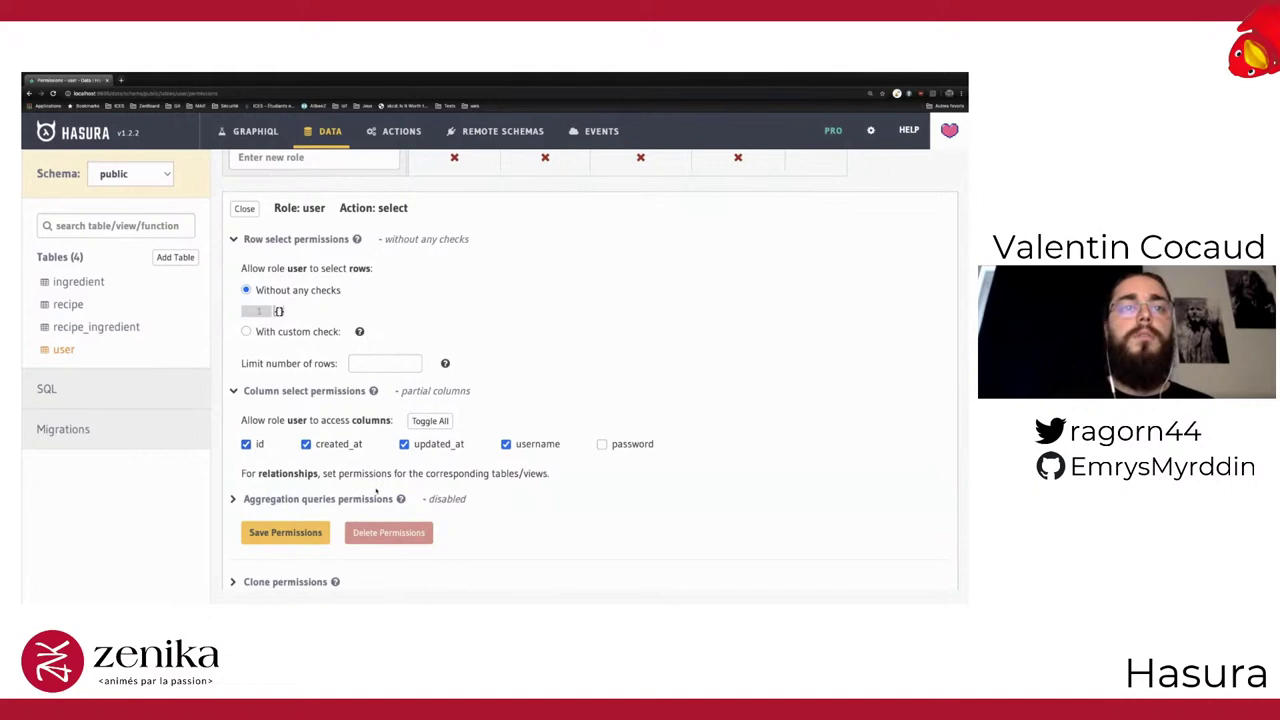
left_click(287, 533)
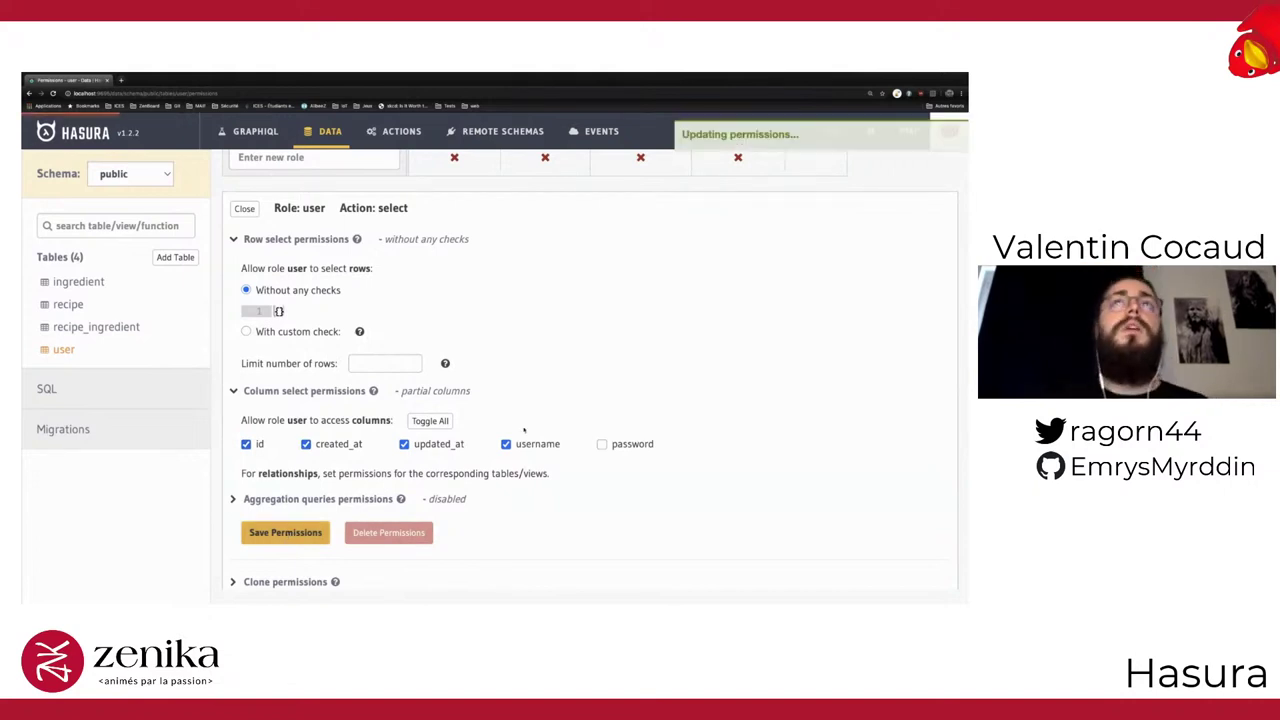
scroll(548, 426, "up", 3)
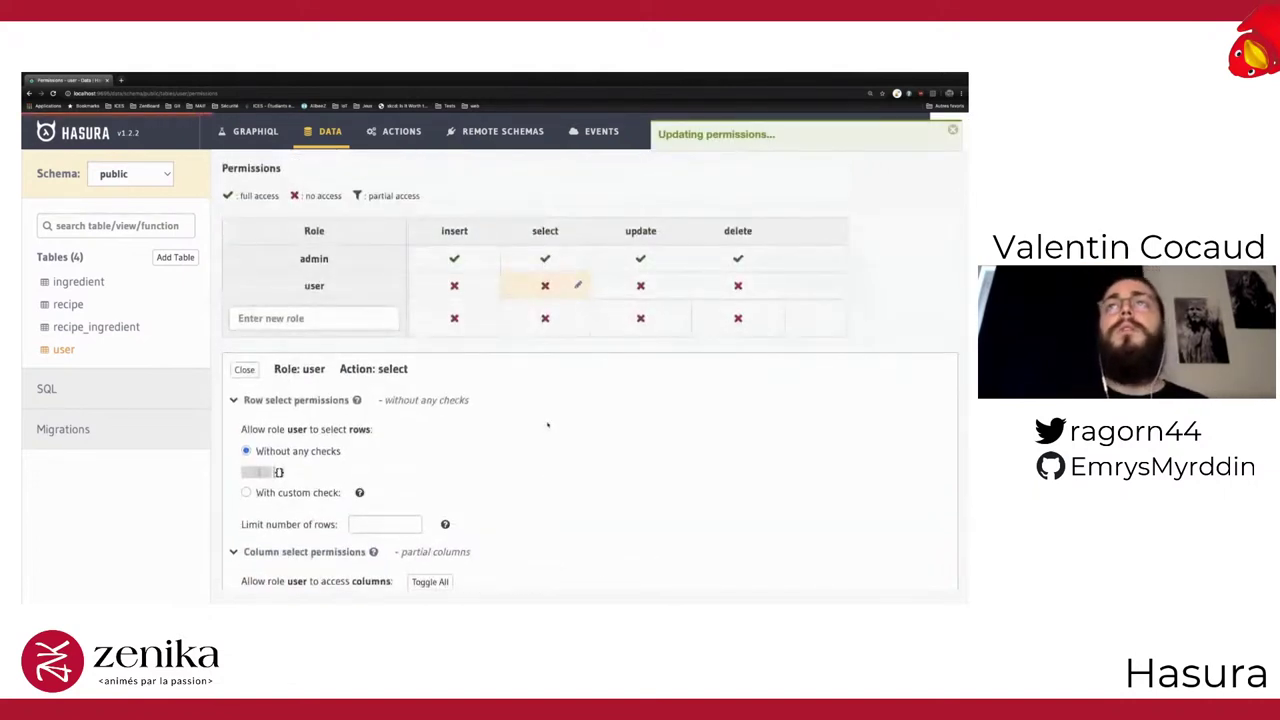
left_click(640, 395)
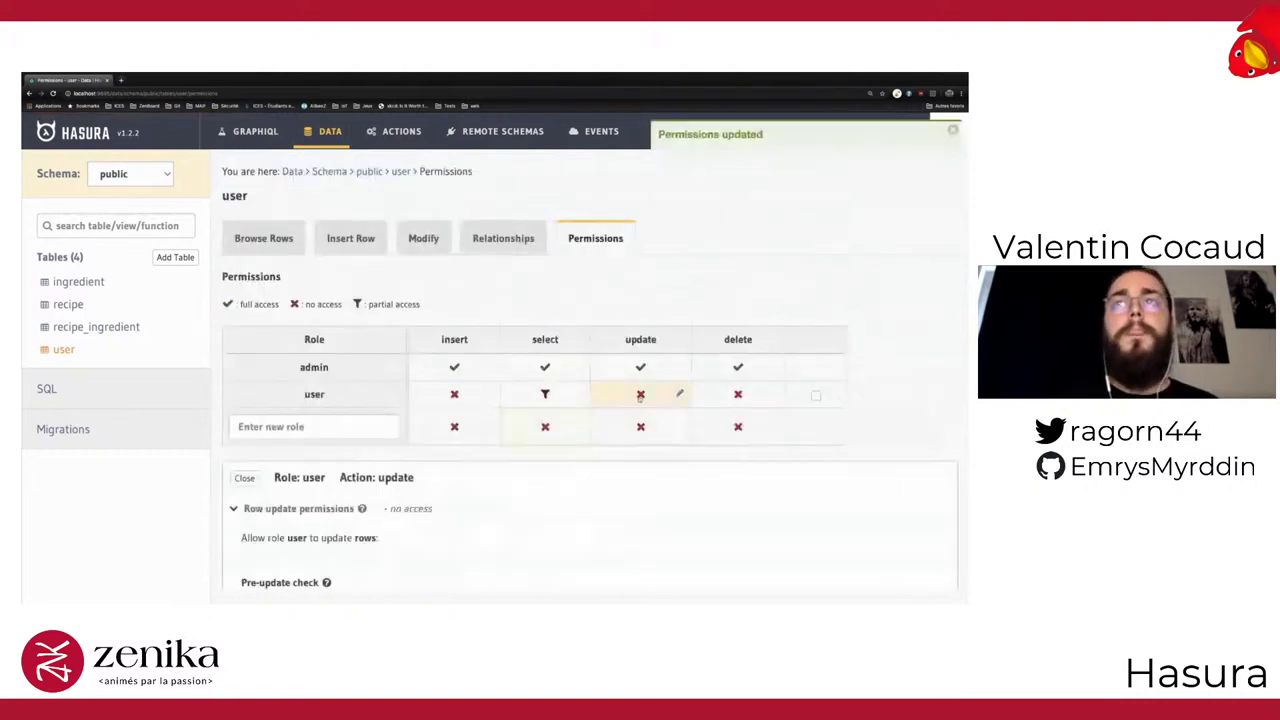
Set the pre-update custom check to id _eq X-Hasura-User-Id
scroll(640, 395, "down", 5)
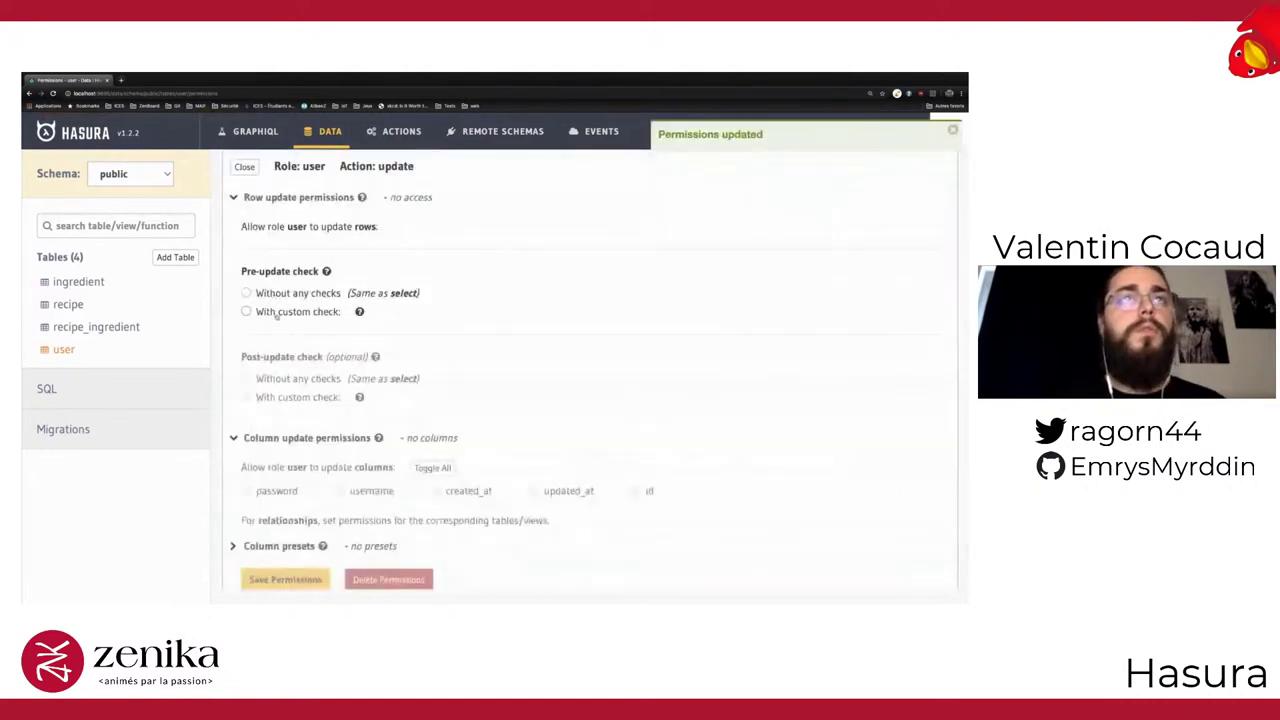
left_click(276, 314)
left_click(298, 386)
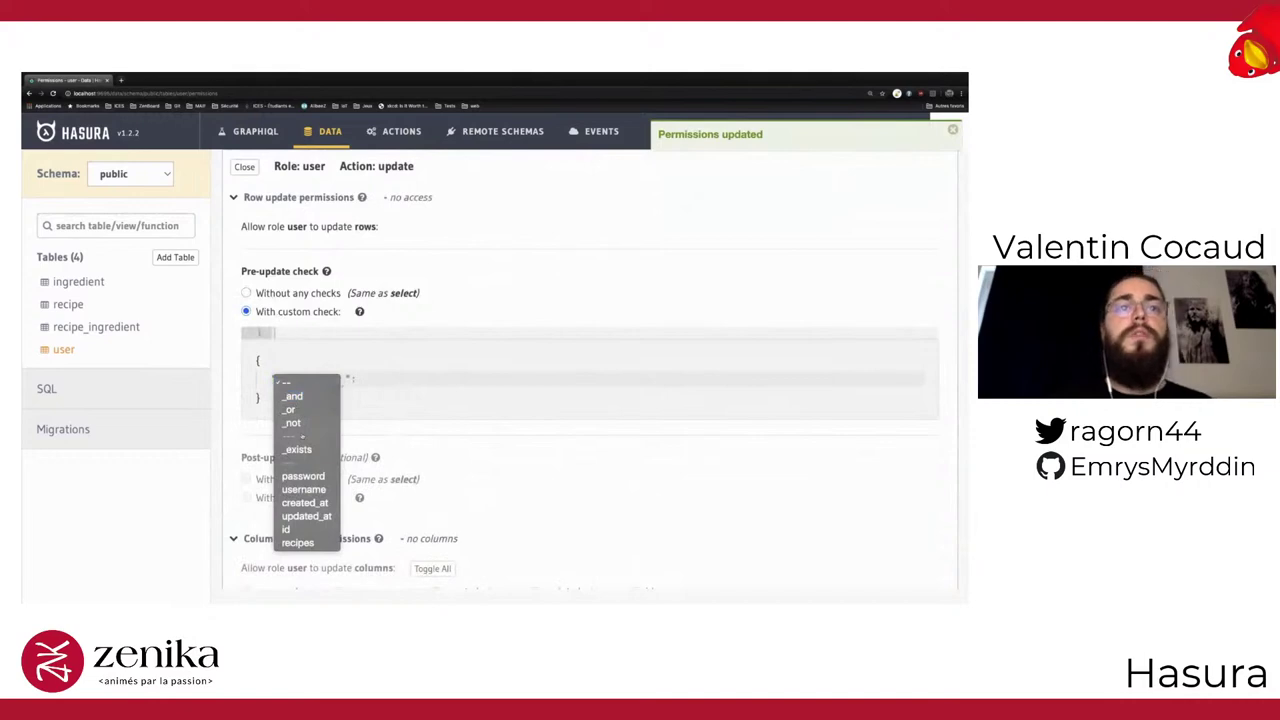
left_click(286, 529)
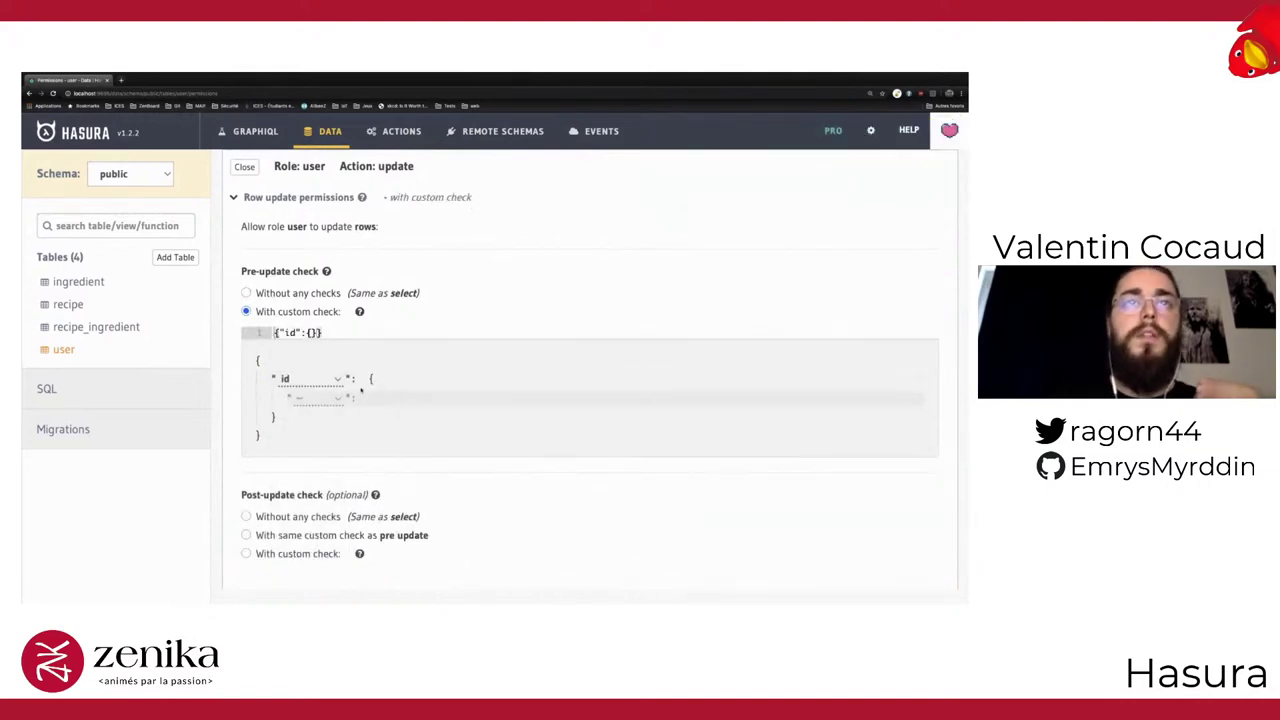
left_click(318, 398)
left_click(300, 415)
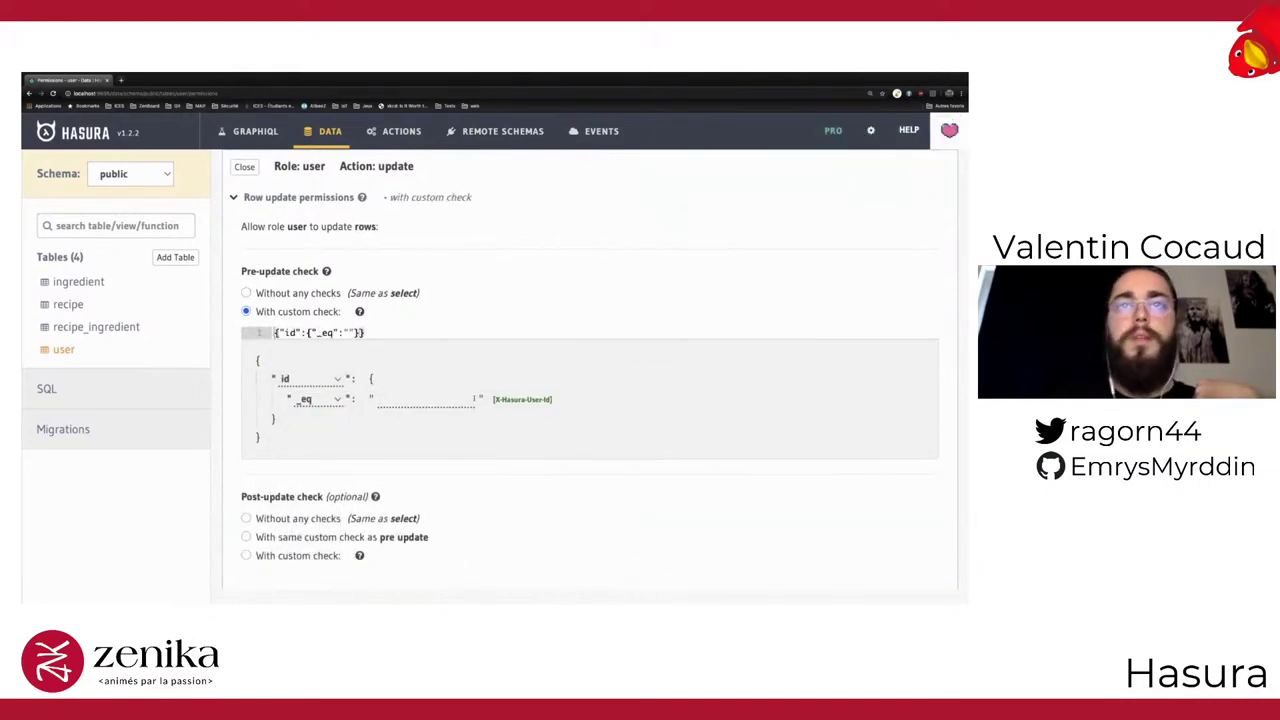
left_click(522, 399)
Allow updating the password and username columns and save the update permission
scroll(410, 448, "down", 1)
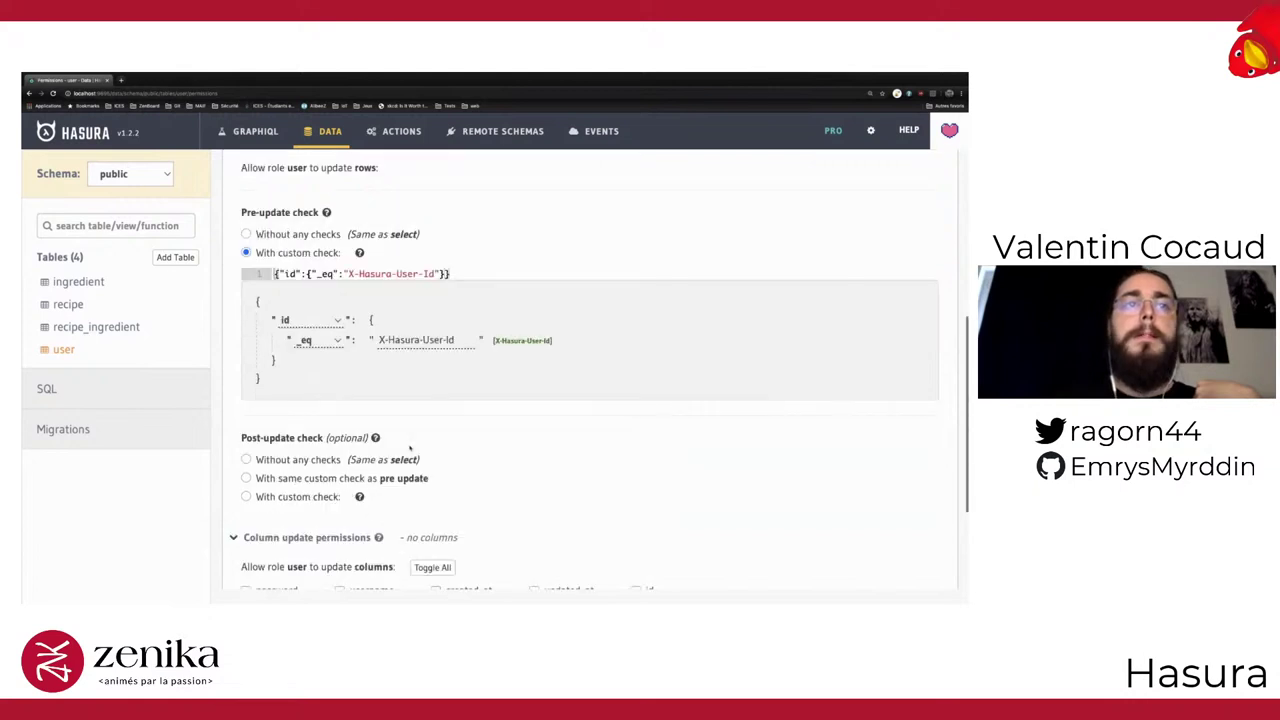
scroll(410, 448, "down", 2)
left_click(246, 474)
left_click(339, 474)
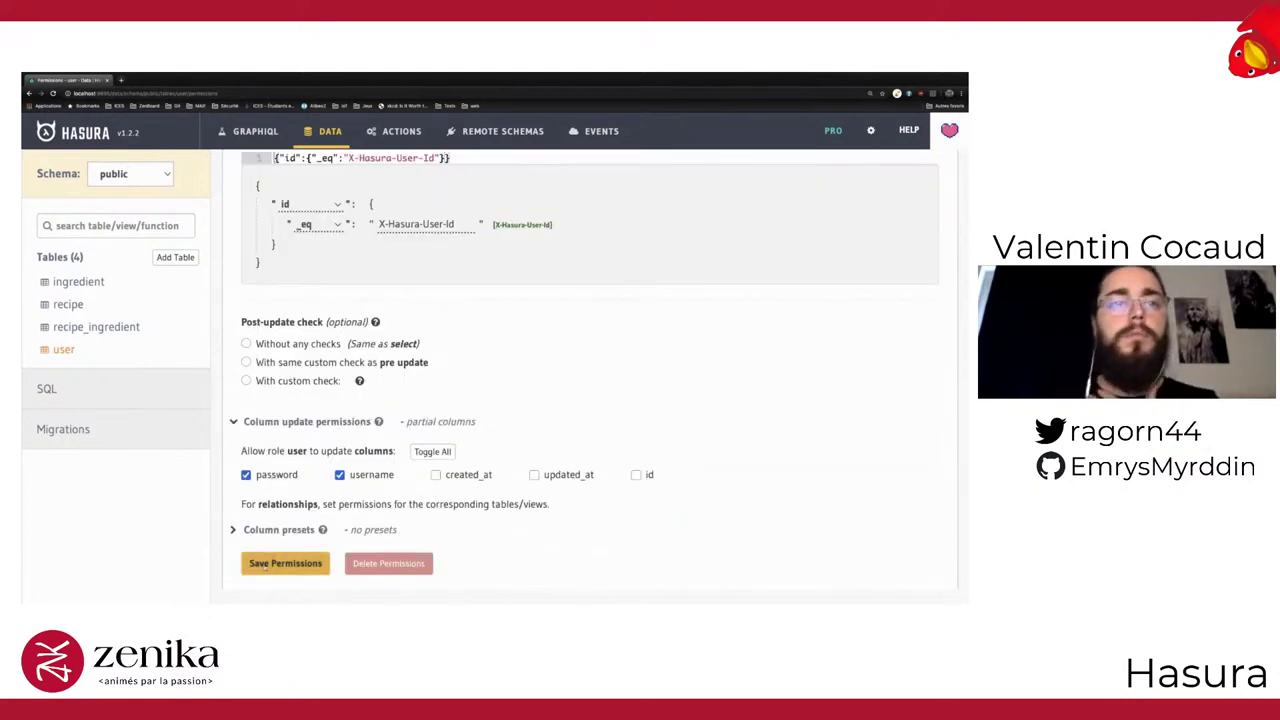
left_click(285, 563)
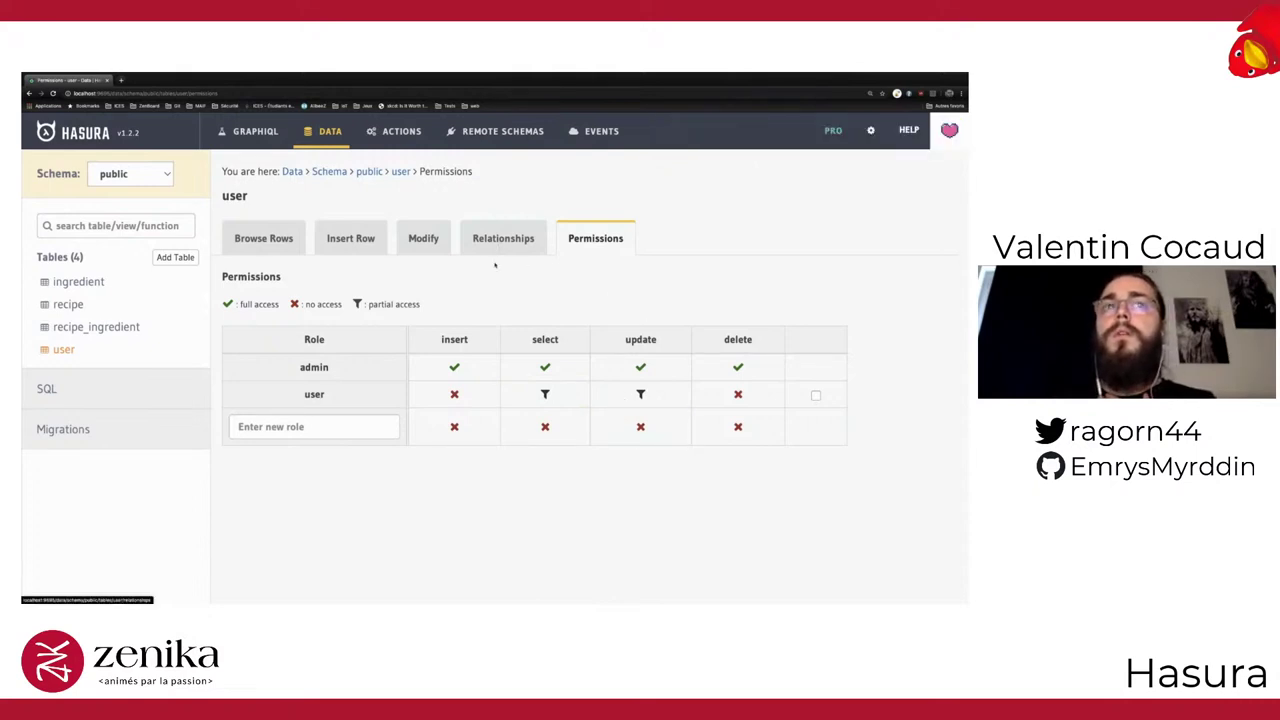
Give role user delete on the user table with the same check as pre-update, and save
left_click(736, 395)
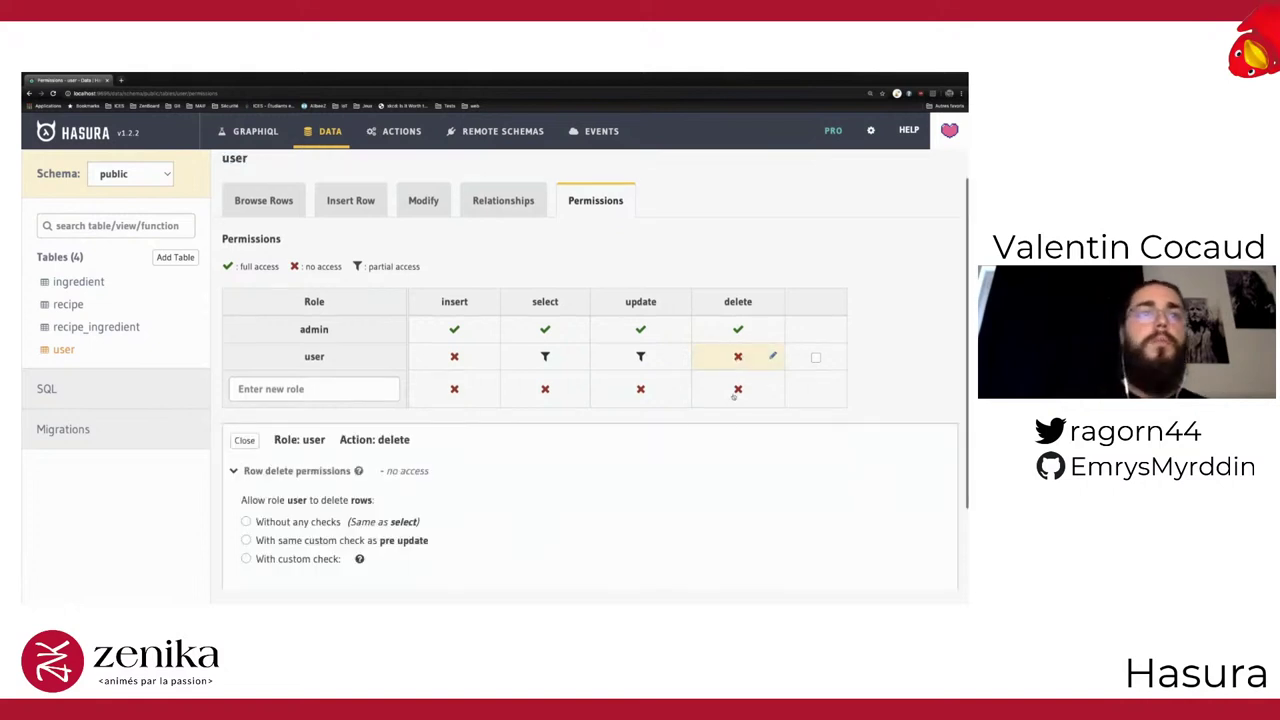
scroll(736, 395, "down", 2)
left_click(279, 417)
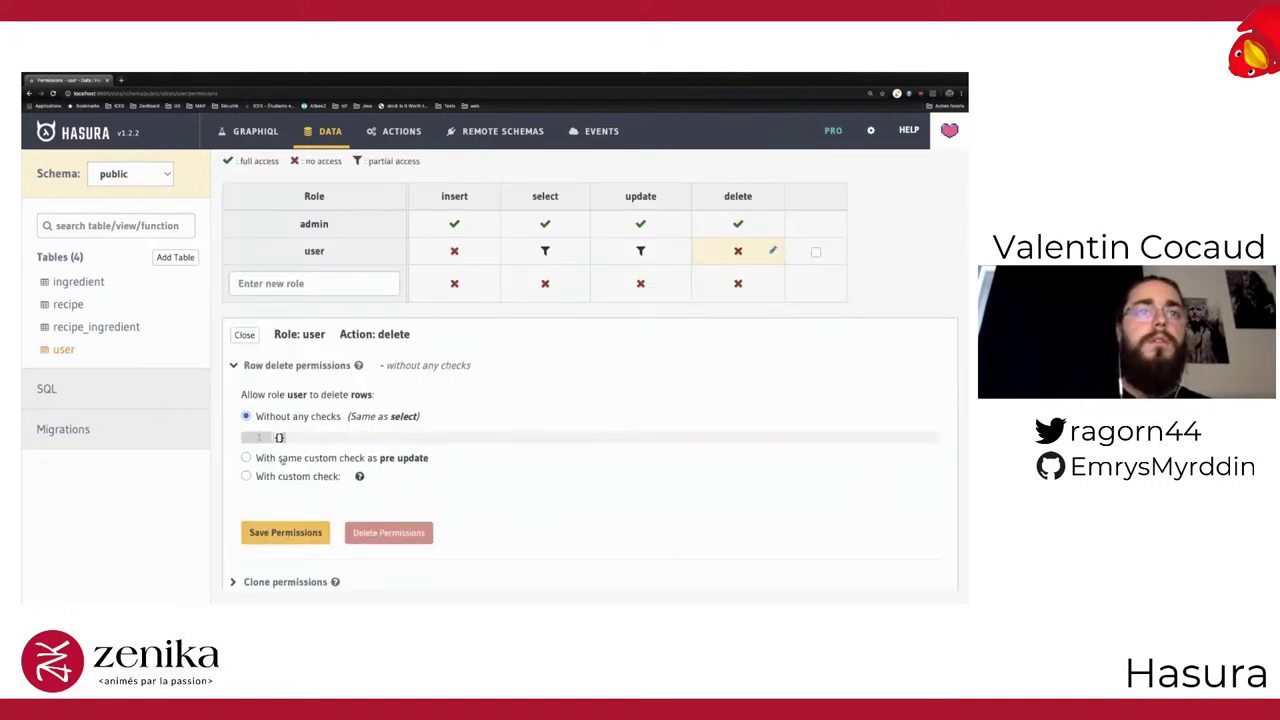
left_click(283, 459)
left_click(300, 531)
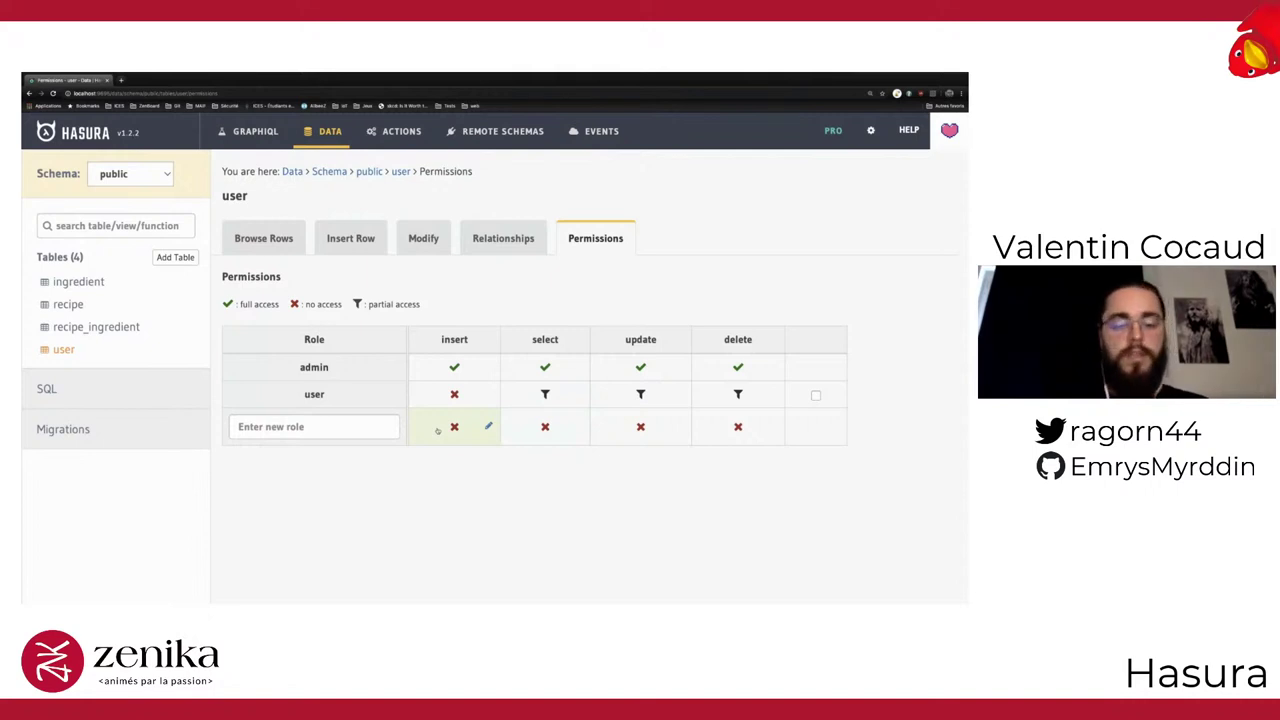
key("ctrl+Right")
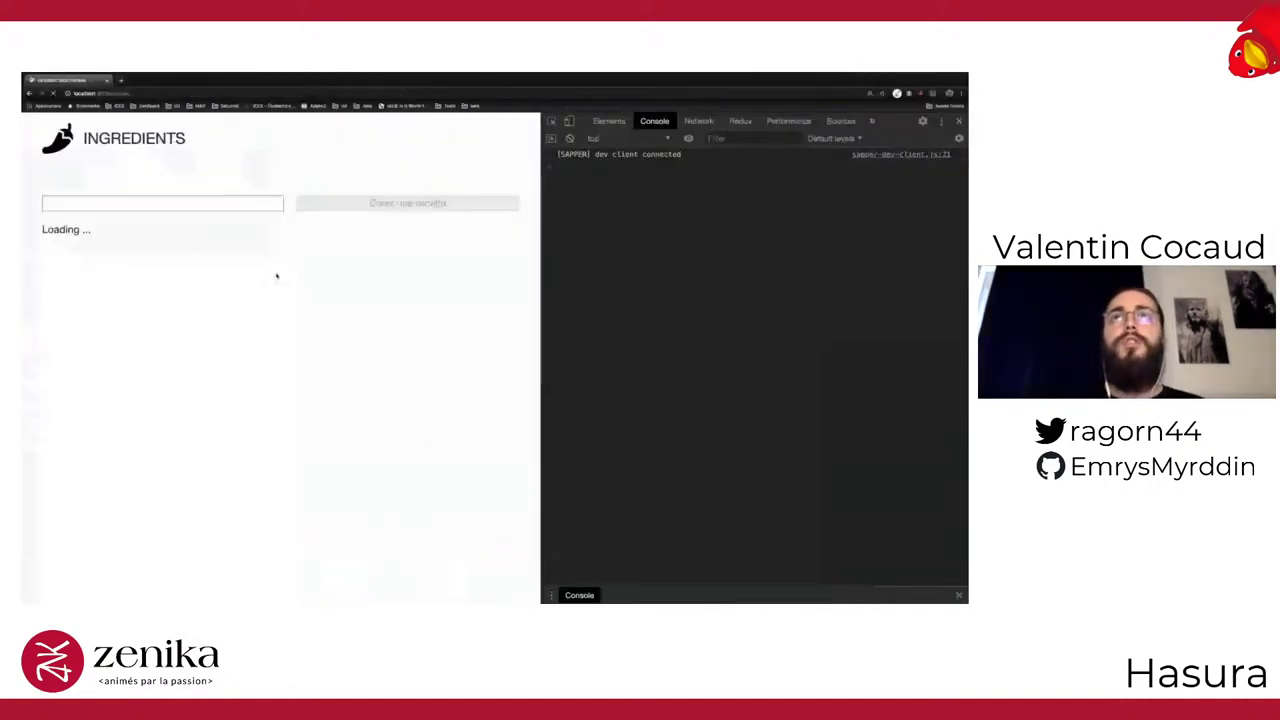
Create a recipe named Bolognaise, open it from the recipes list, then return to Hasura
left_click(143, 204)
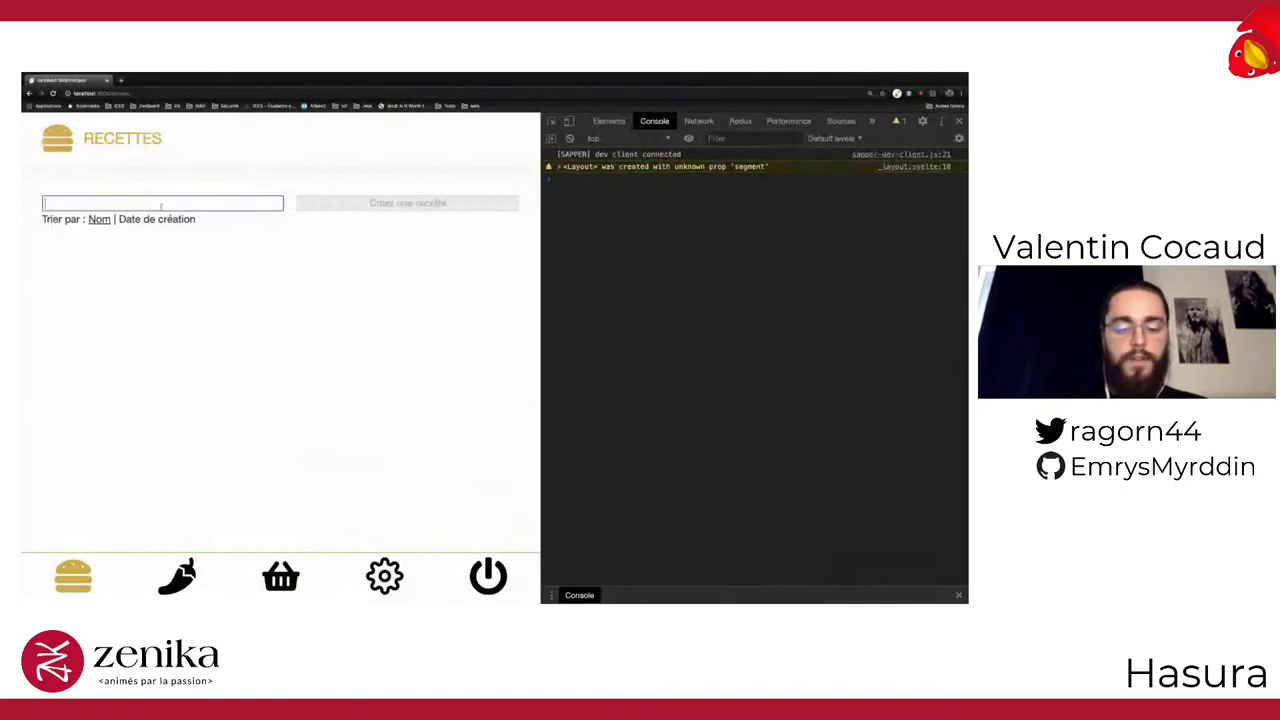
type("Bolognaise")
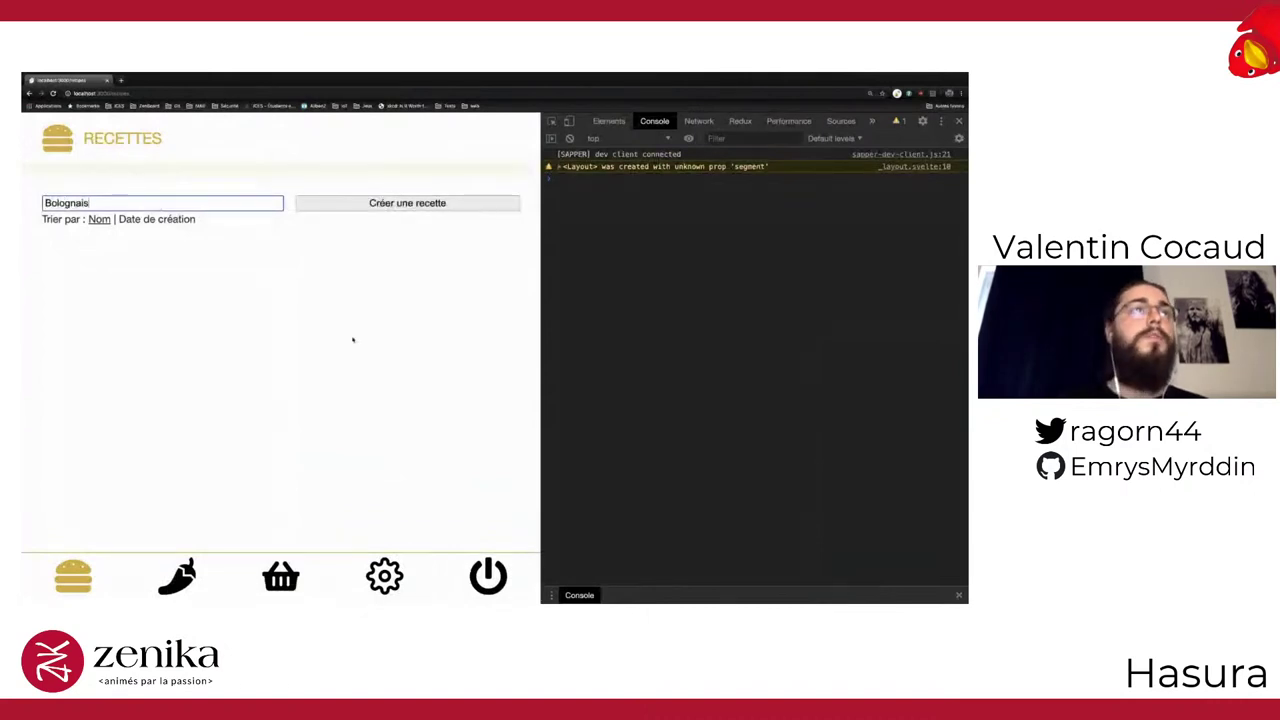
left_click(407, 203)
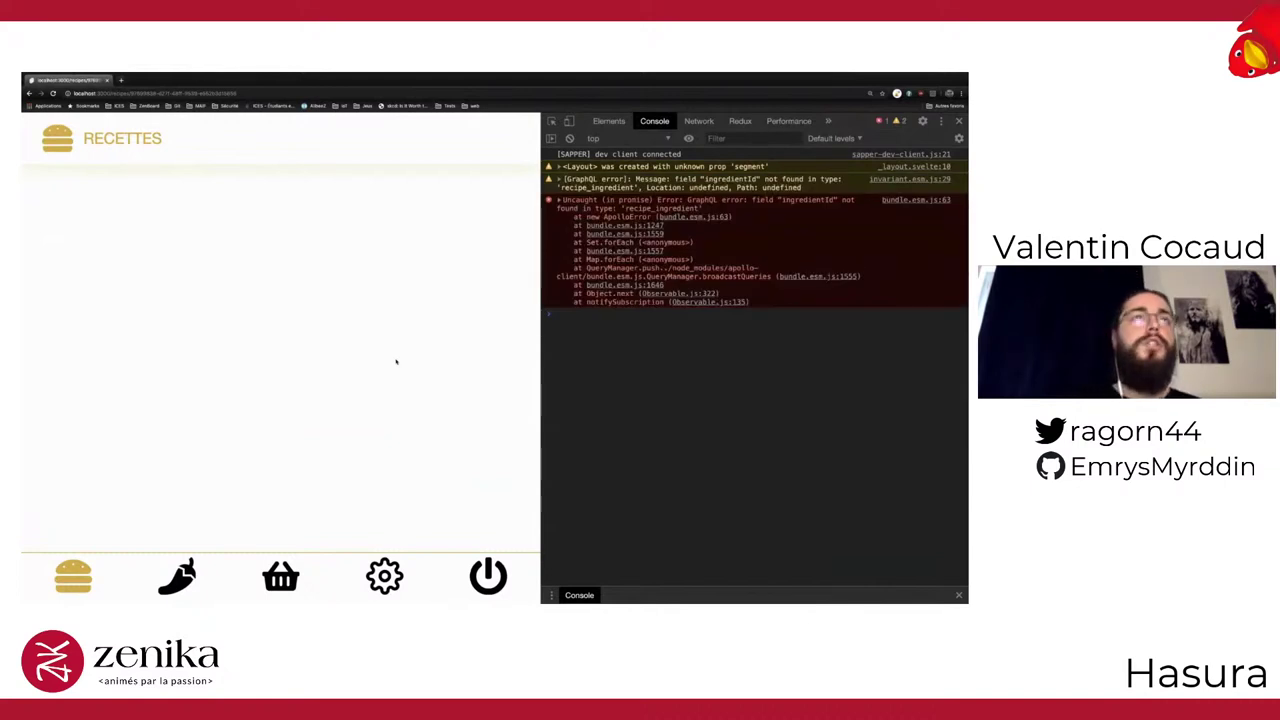
left_click(74, 562)
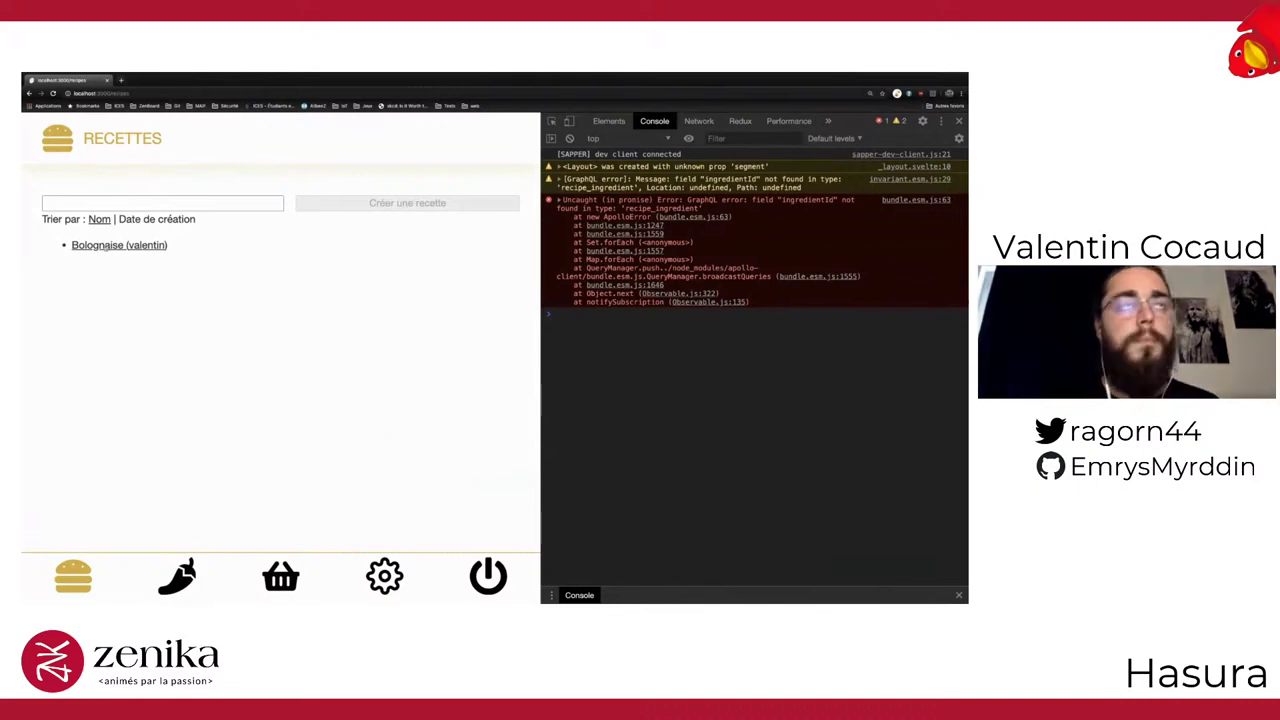
left_click(110, 245)
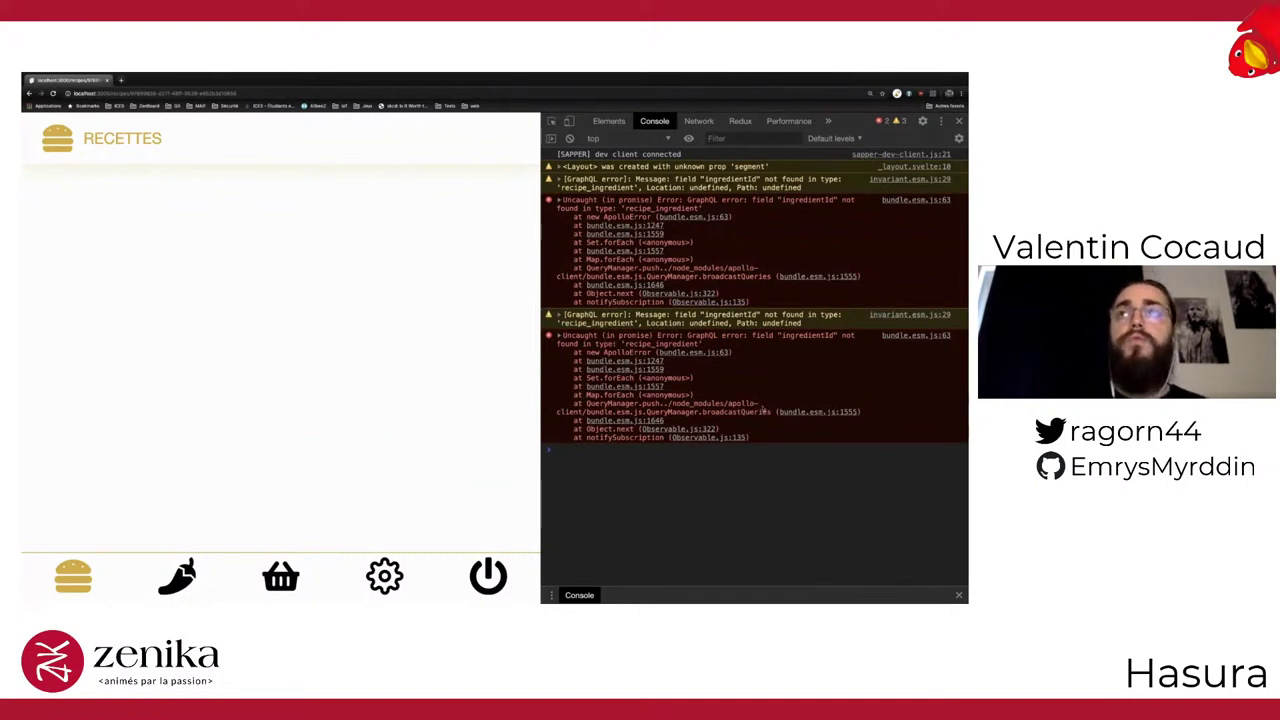
key("ctrl+Right")
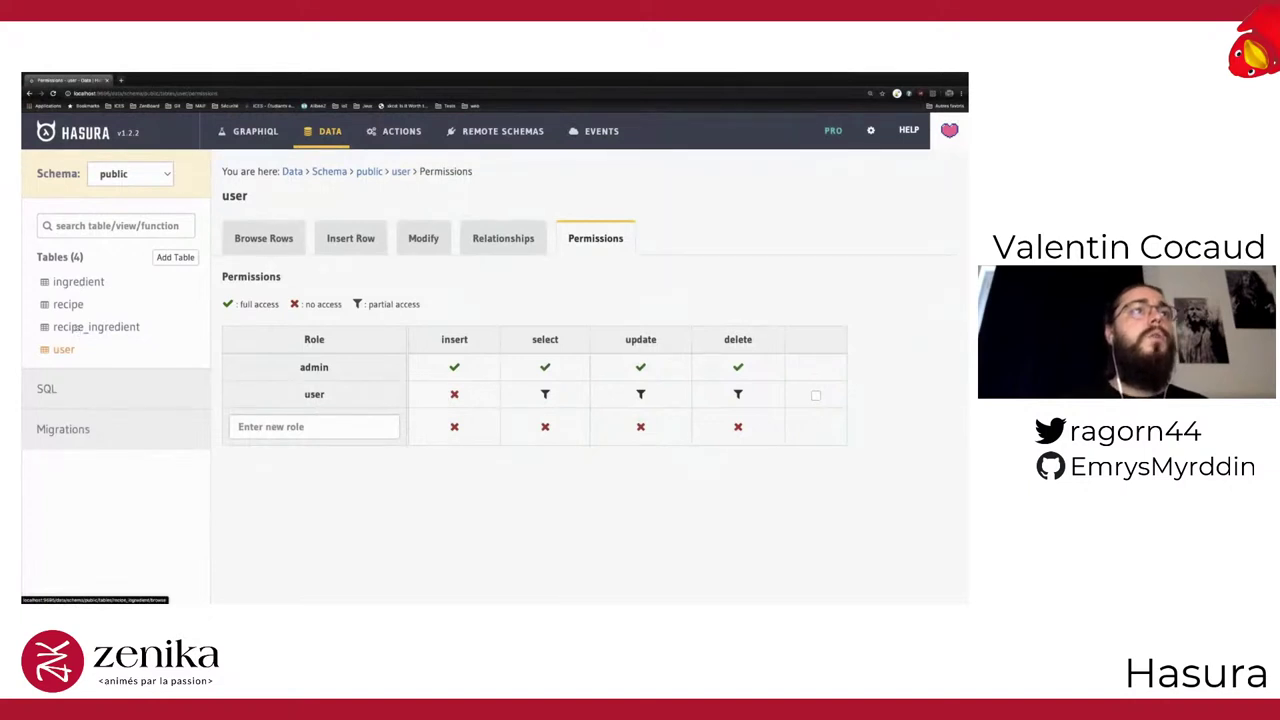
Open recipe_ingredient's Modify tab to see recipe_id, ingredient_id, qte and unit columns
left_click(75, 328)
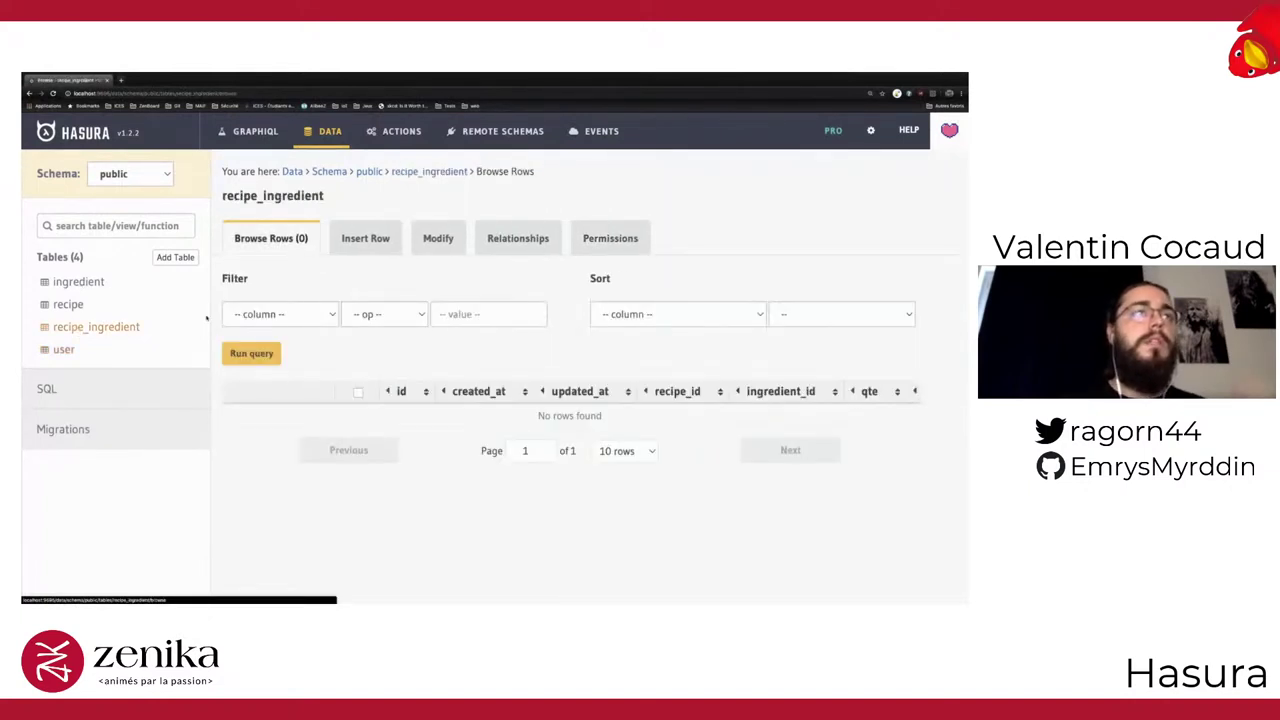
left_click(68, 304)
left_click(96, 327)
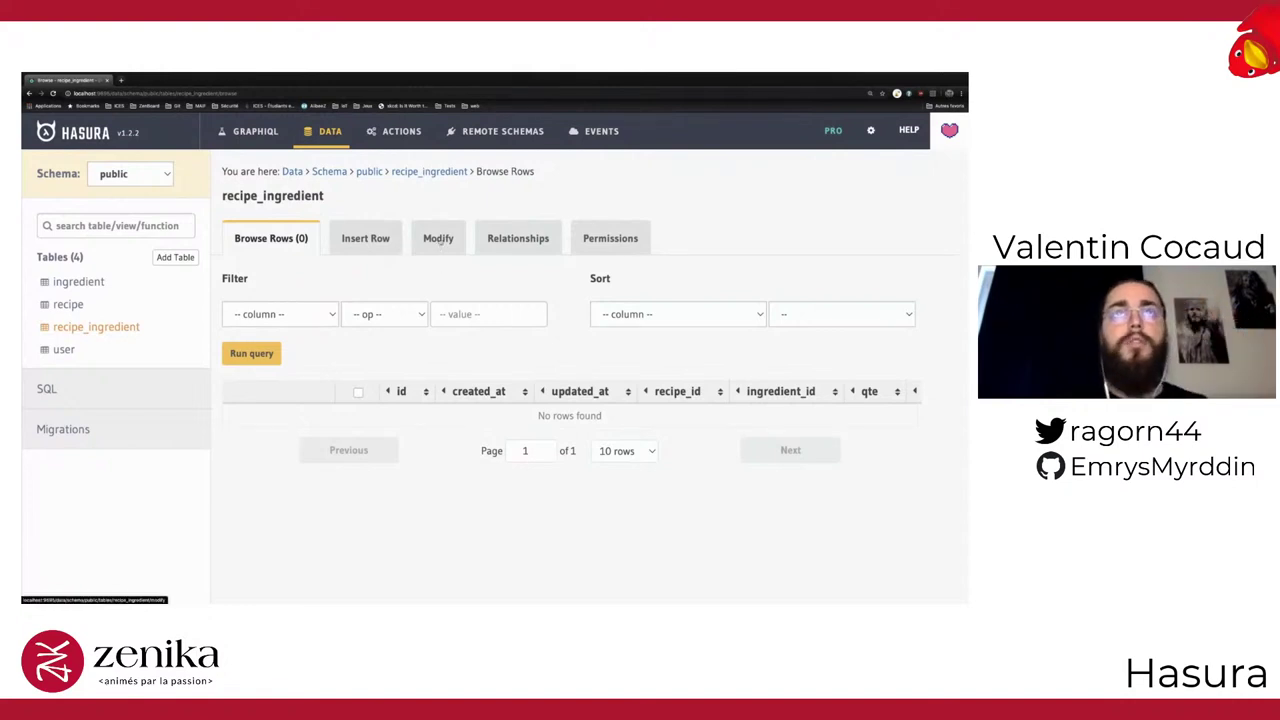
left_click(440, 240)
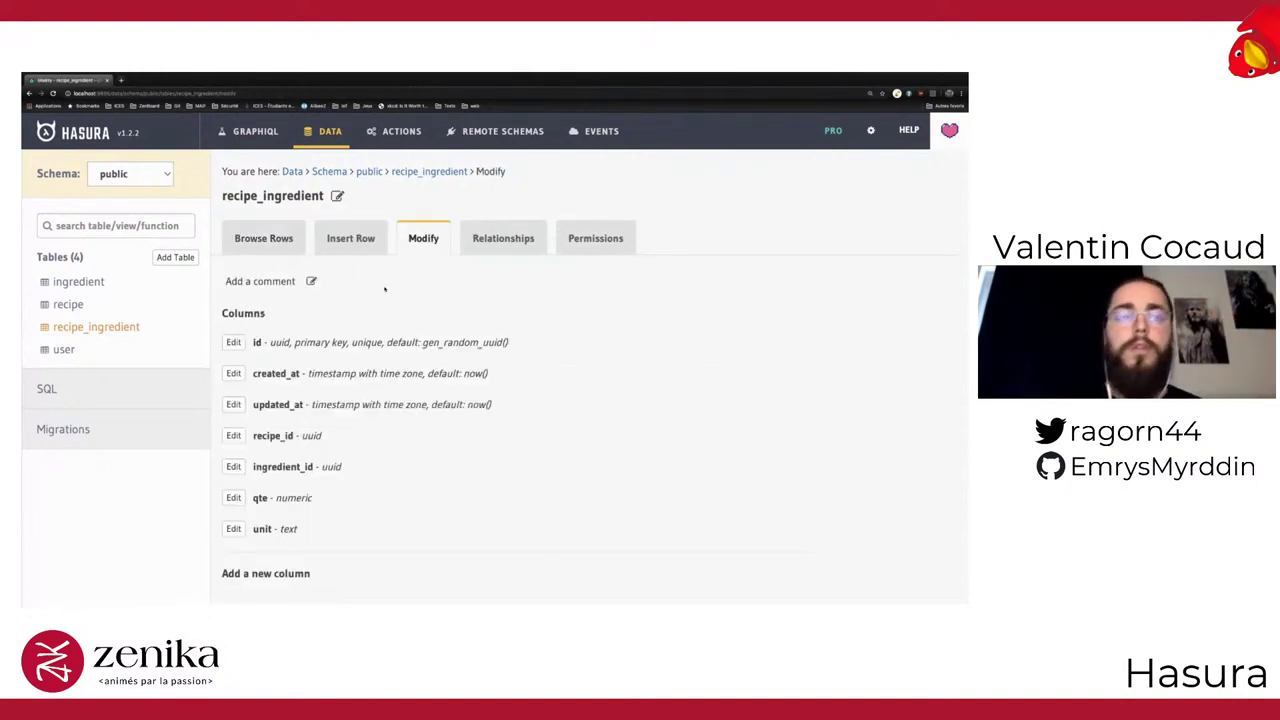
scroll(281, 431, "down", 2)
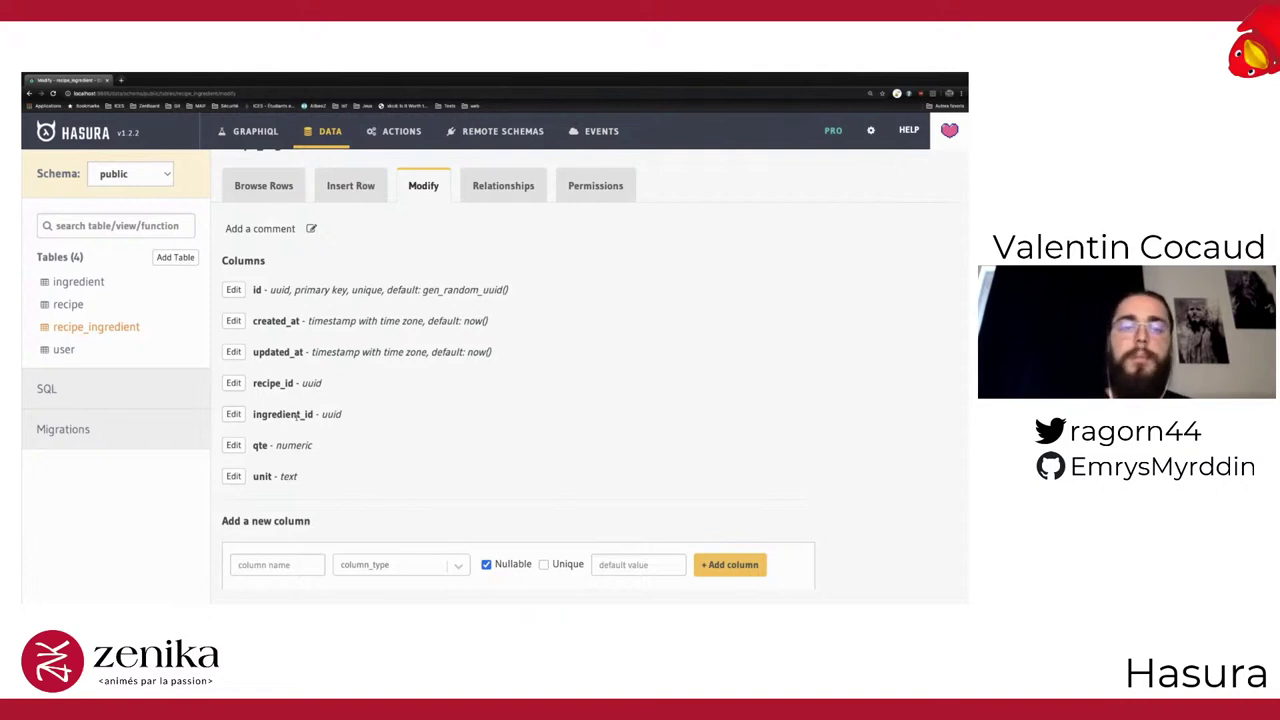
Set ingredient_id's GraphQL field name to ingredientId and save the column
left_click(233, 414)
scroll(391, 428, "down", 2)
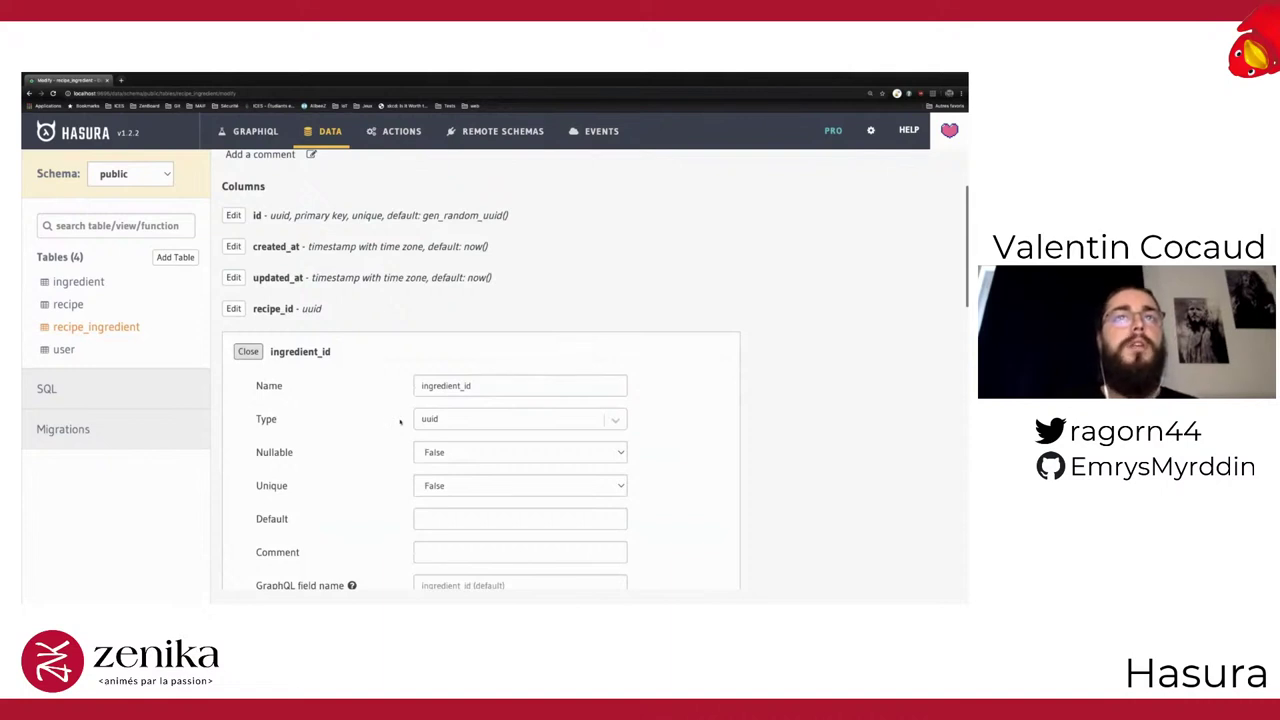
scroll(400, 421, "down", 2)
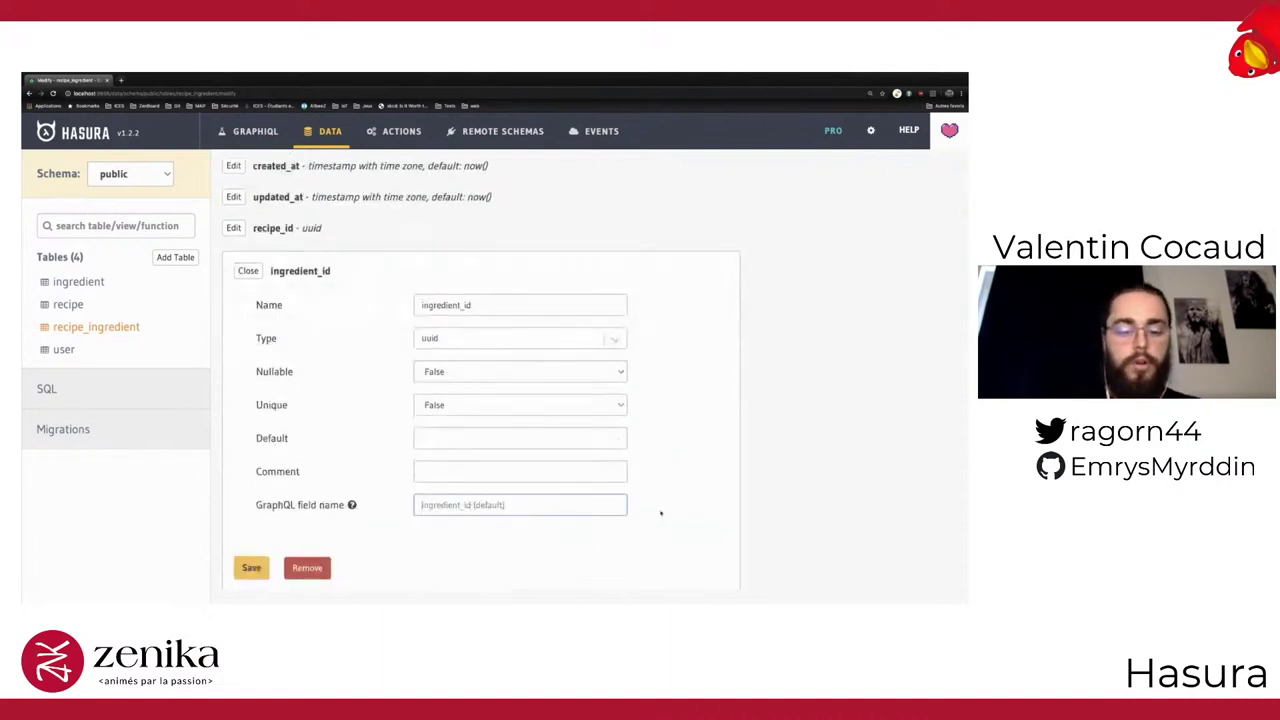
type("ingredientId")
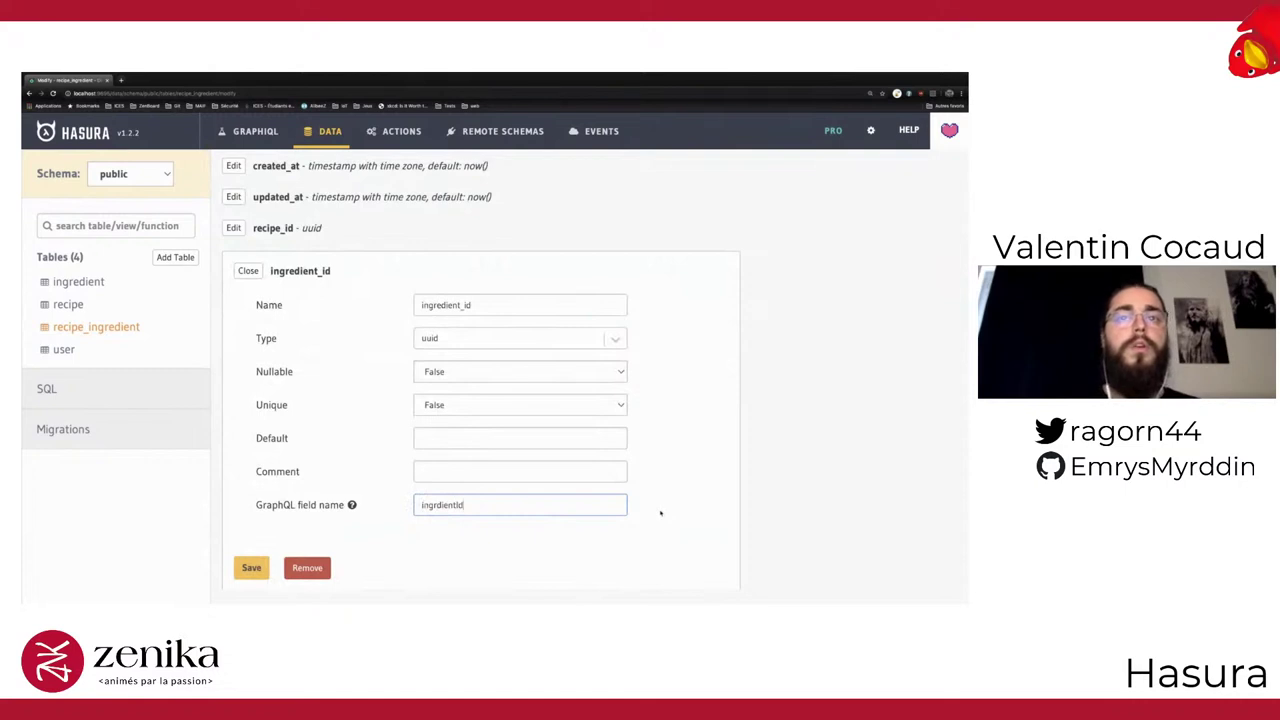
key("ctrl+a")
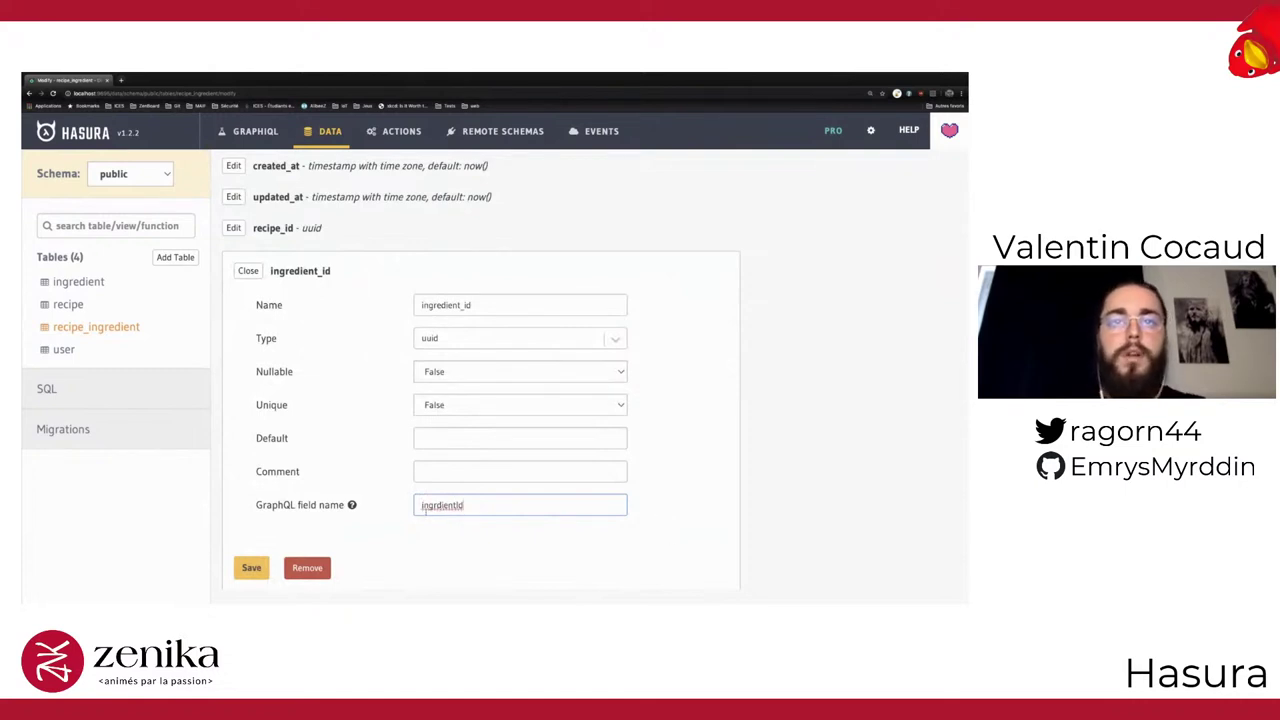
left_click(437, 506)
type("e")
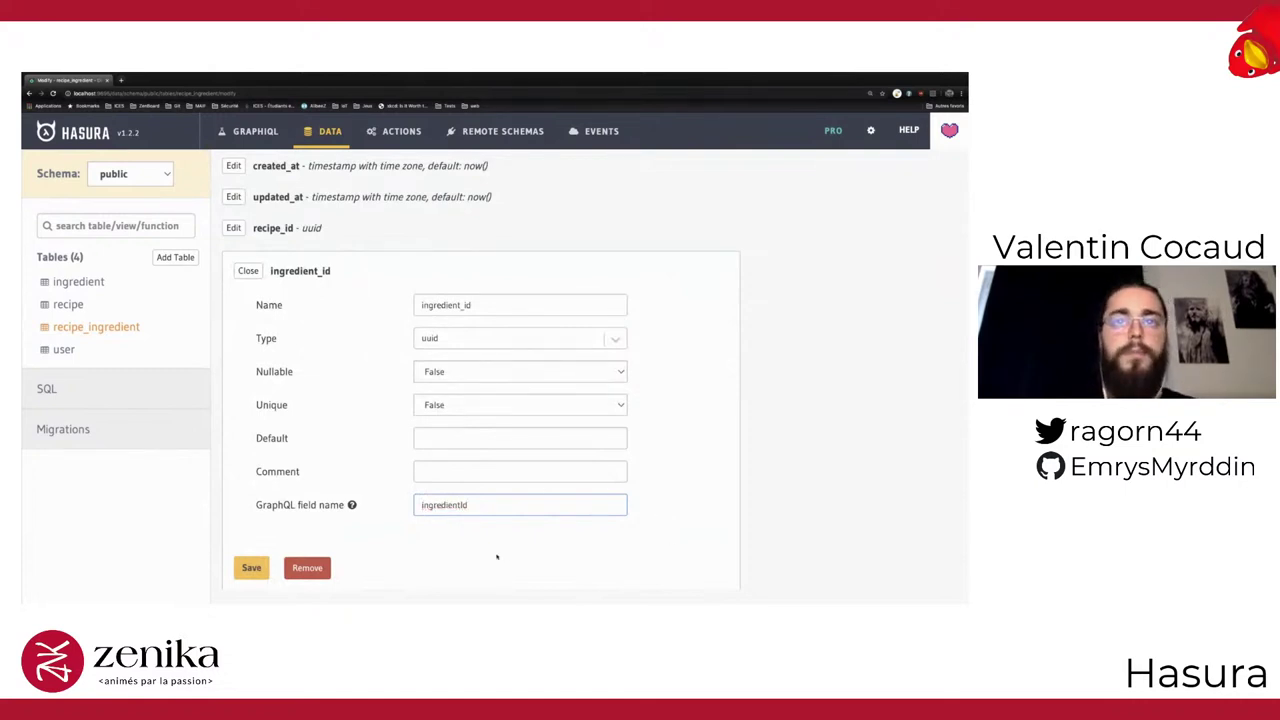
left_click(496, 557)
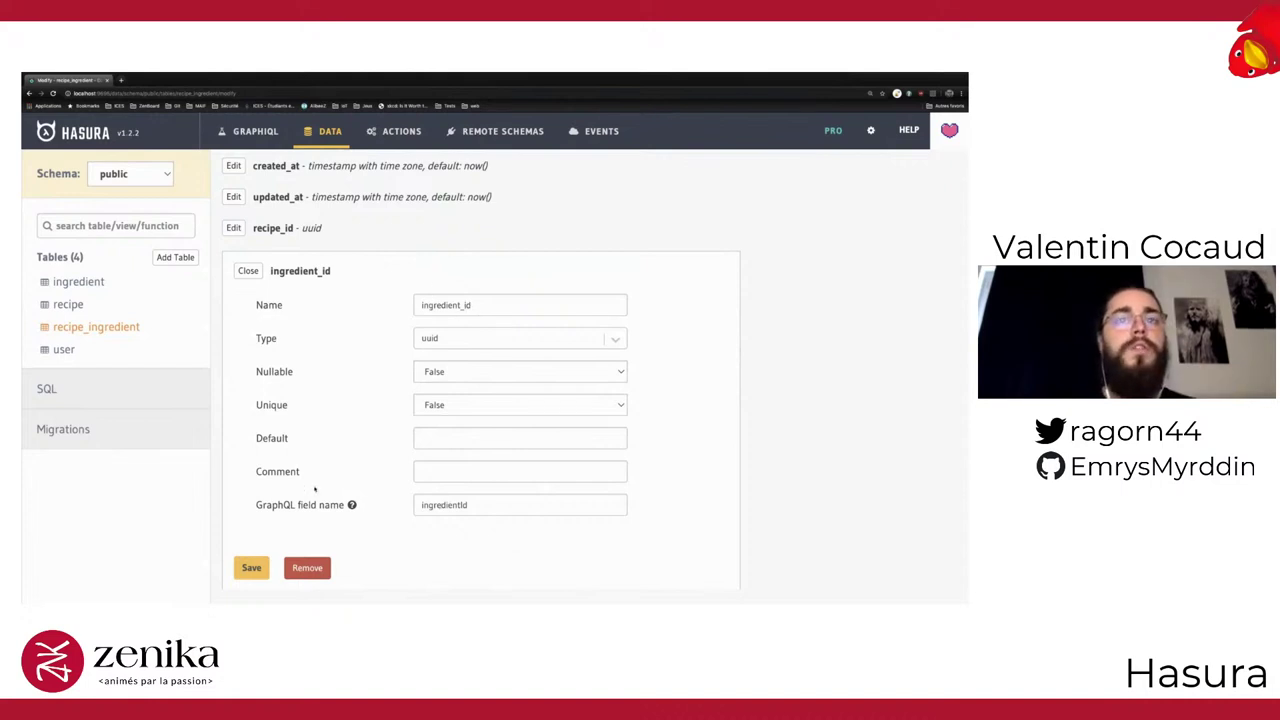
scroll(315, 488, "down", 1)
left_click(251, 546)
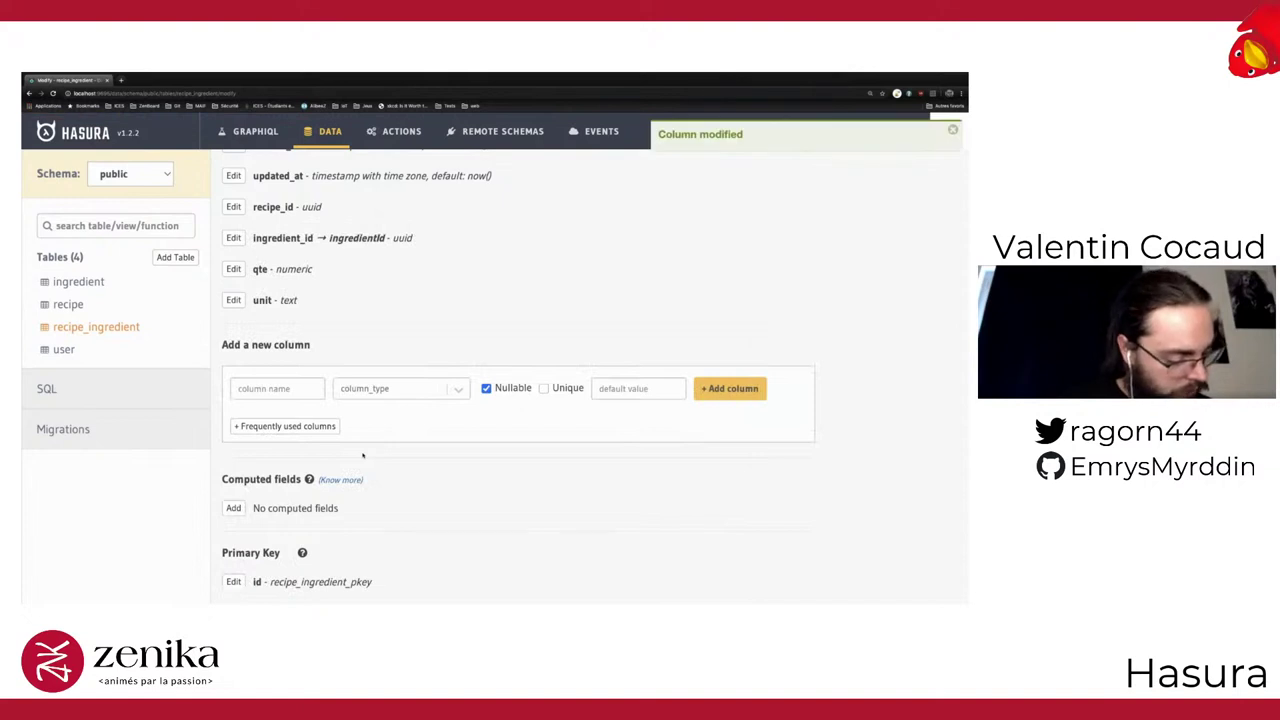
Set recipe_id's GraphQL field name to recipeId and save the column
left_click(233, 207)
left_click(453, 452)
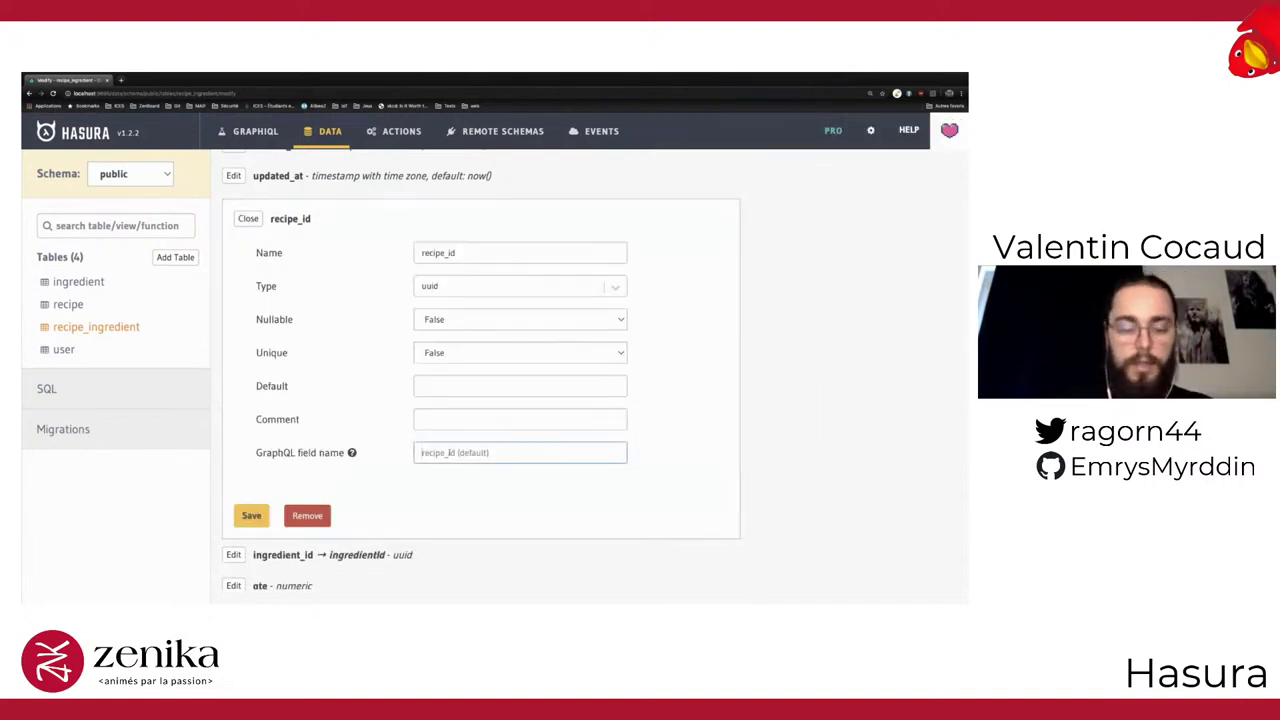
type("recipeId")
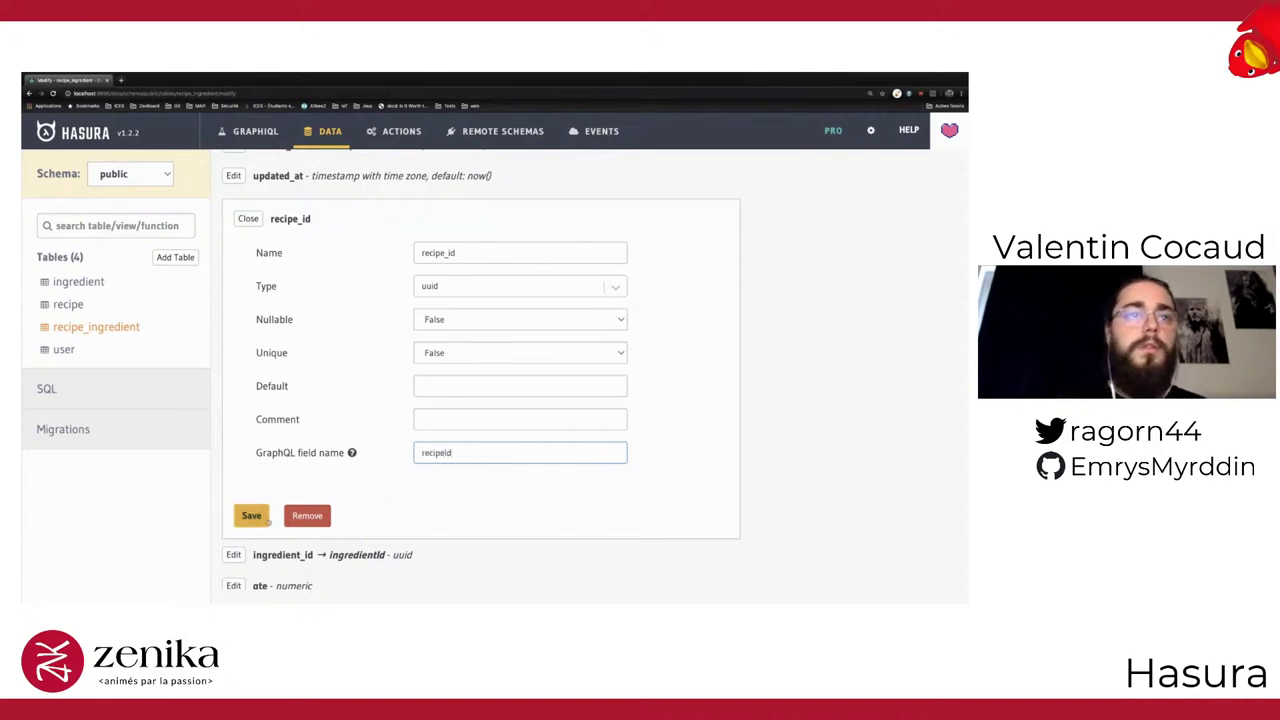
left_click(251, 516)
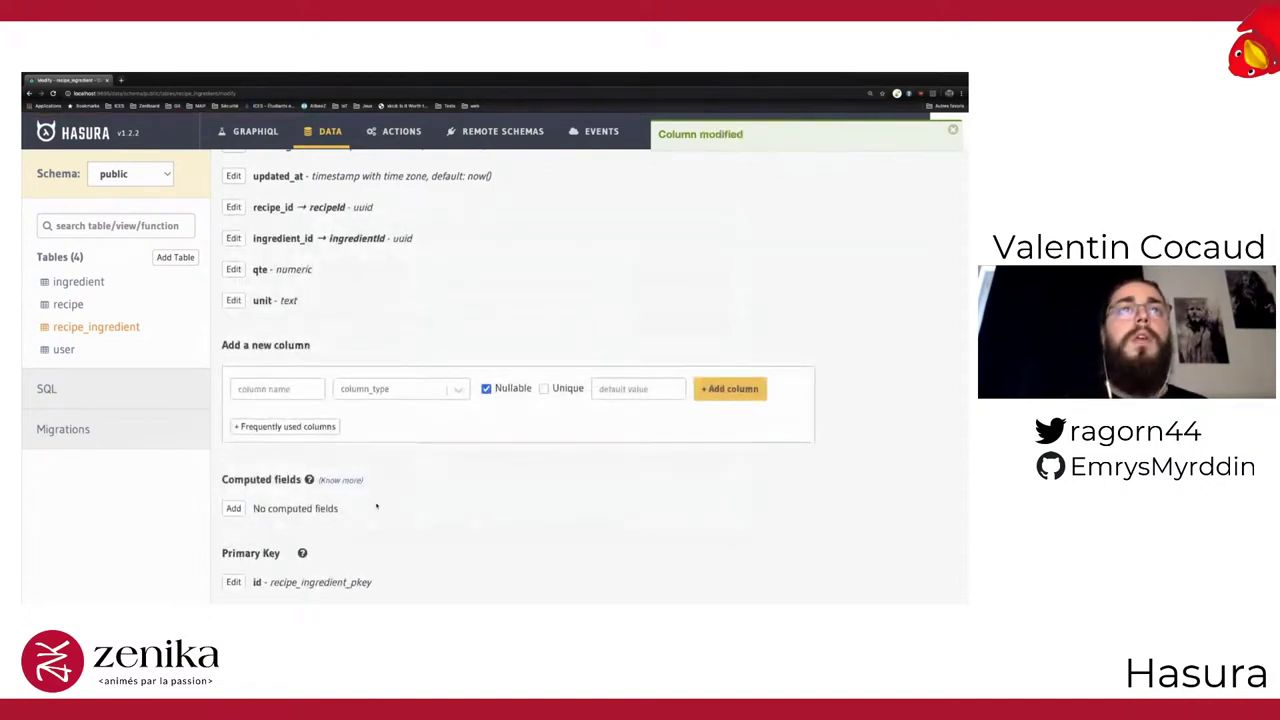
scroll(376, 507, "up", 3)
key("ctrl+Right")
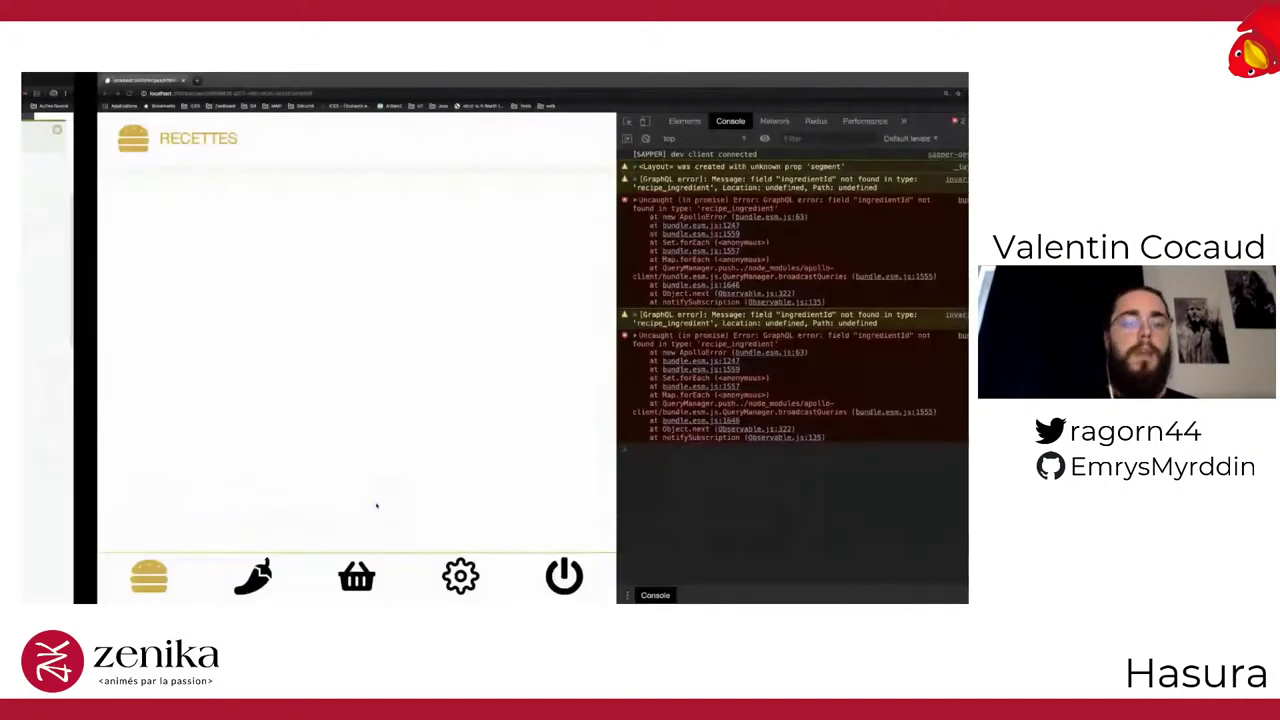
Reload the recipe page and write the steps 'Coucou' and '- 1 ere etape' under Étapes
key("ctrl+r")
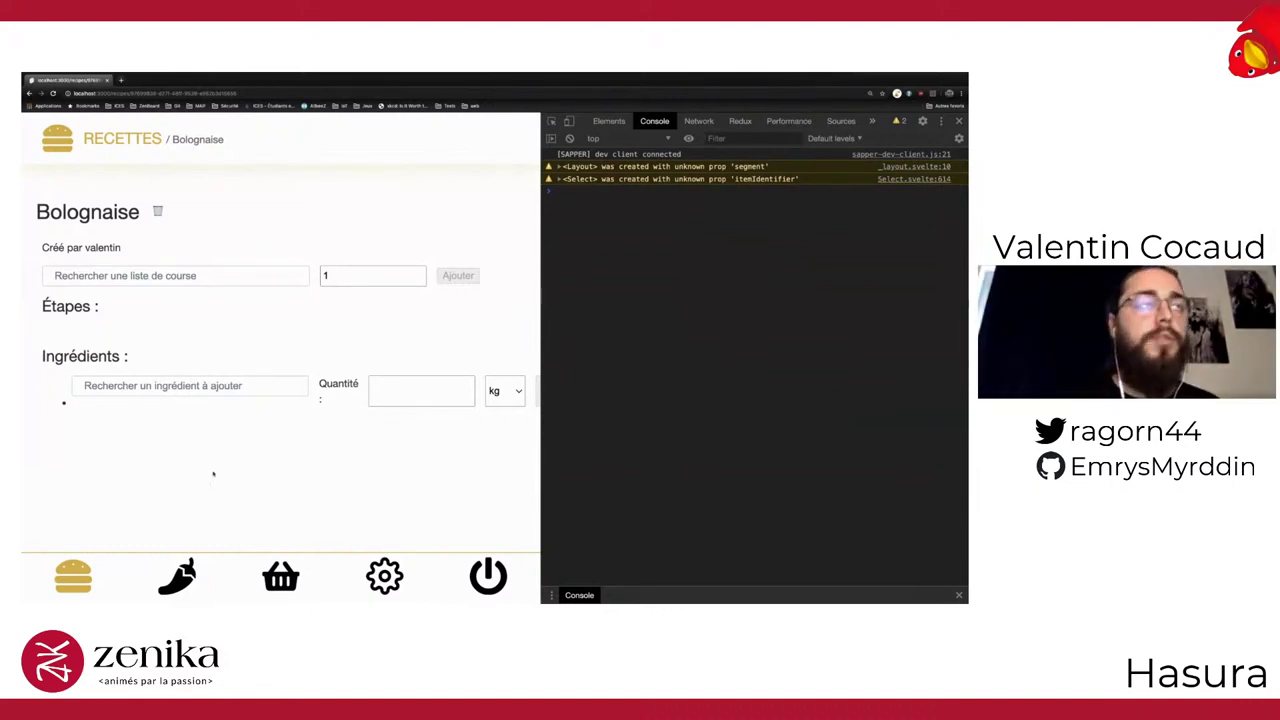
left_click(145, 333)
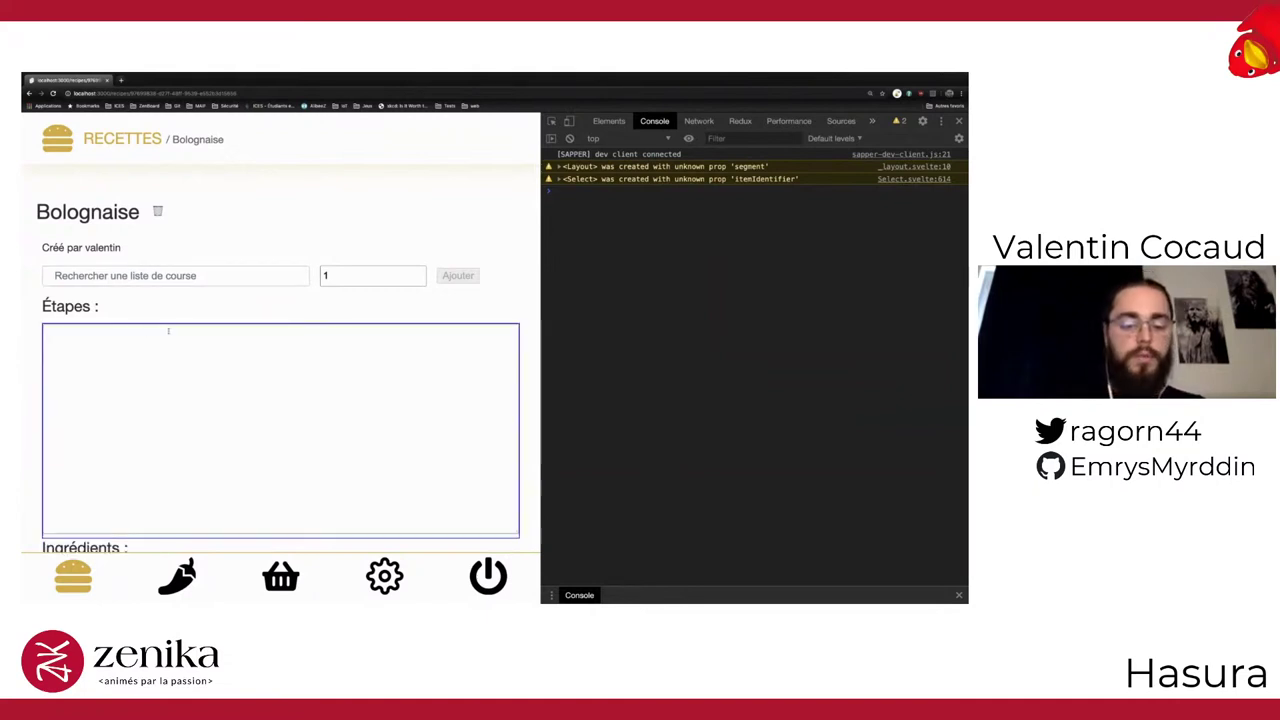
type("Coucou")
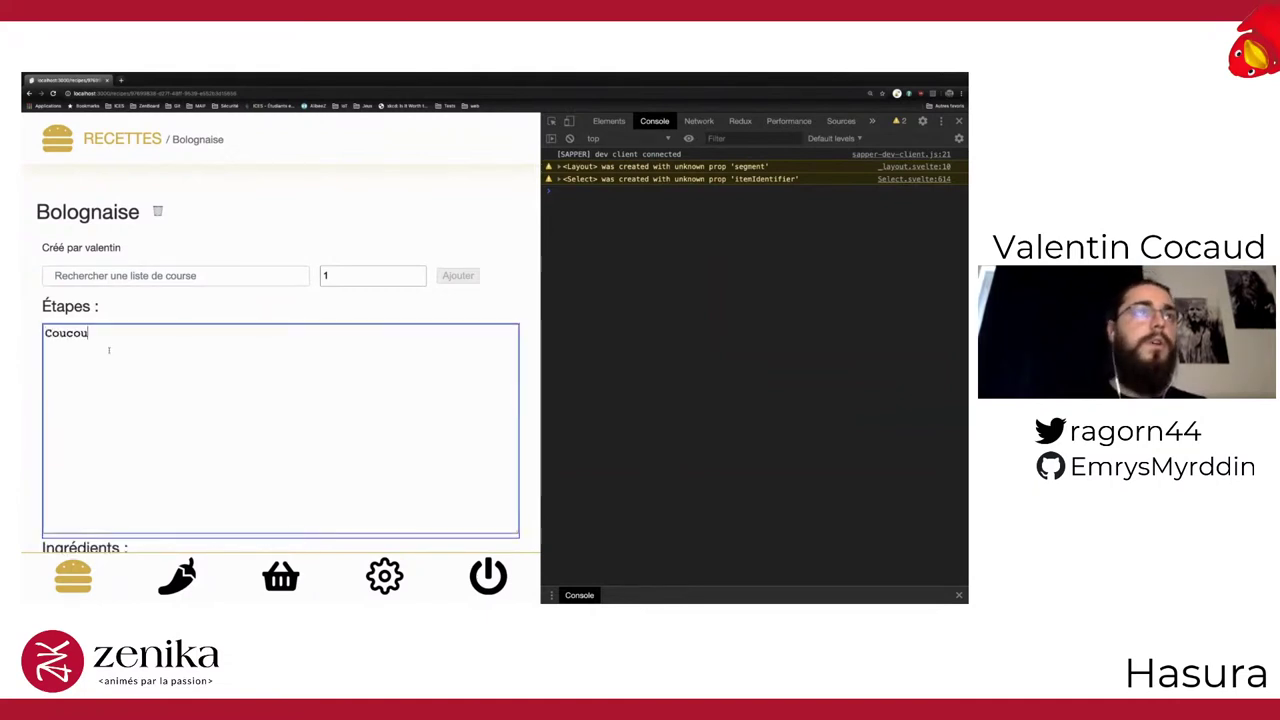
key("Return")
type("- ")
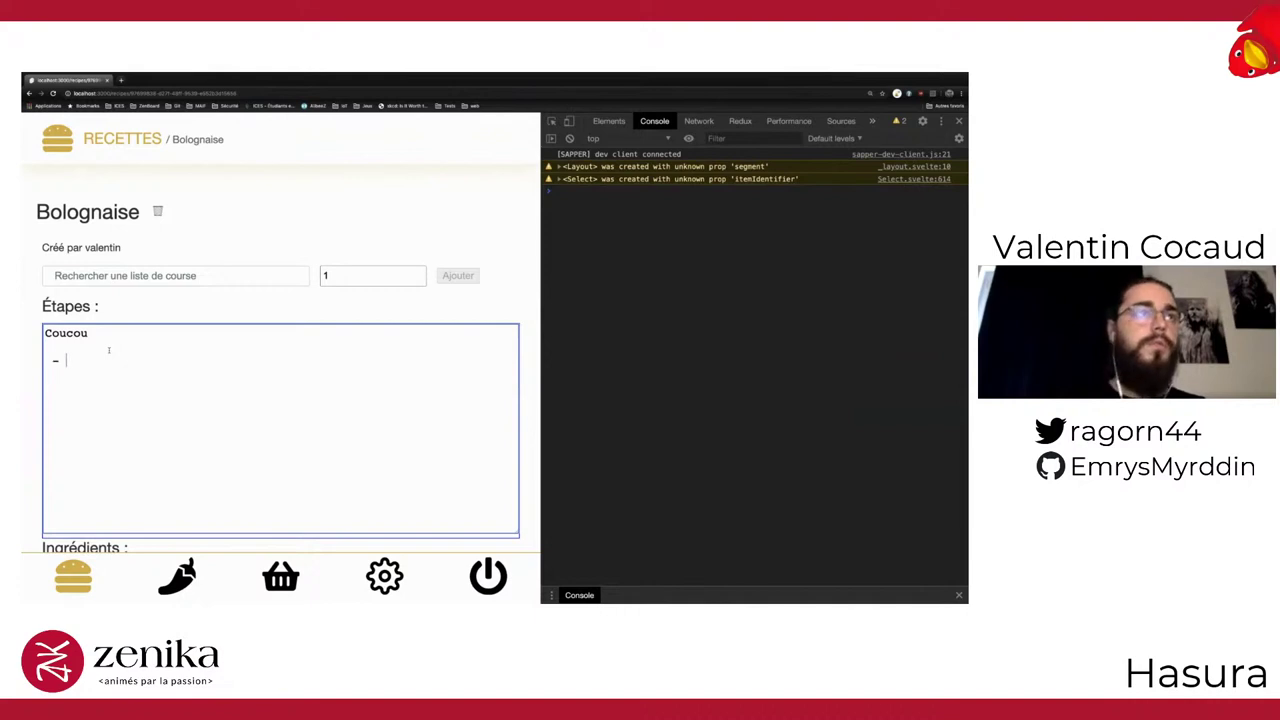
type("1 ")
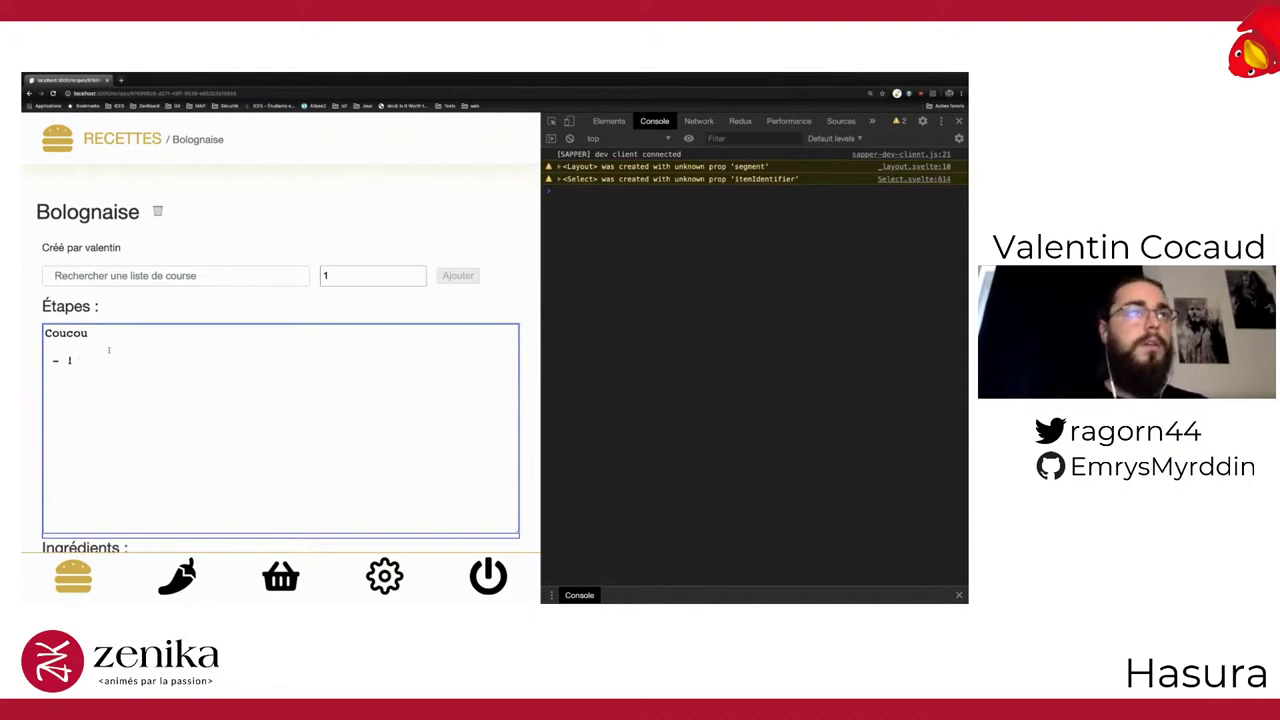
type("ere et")
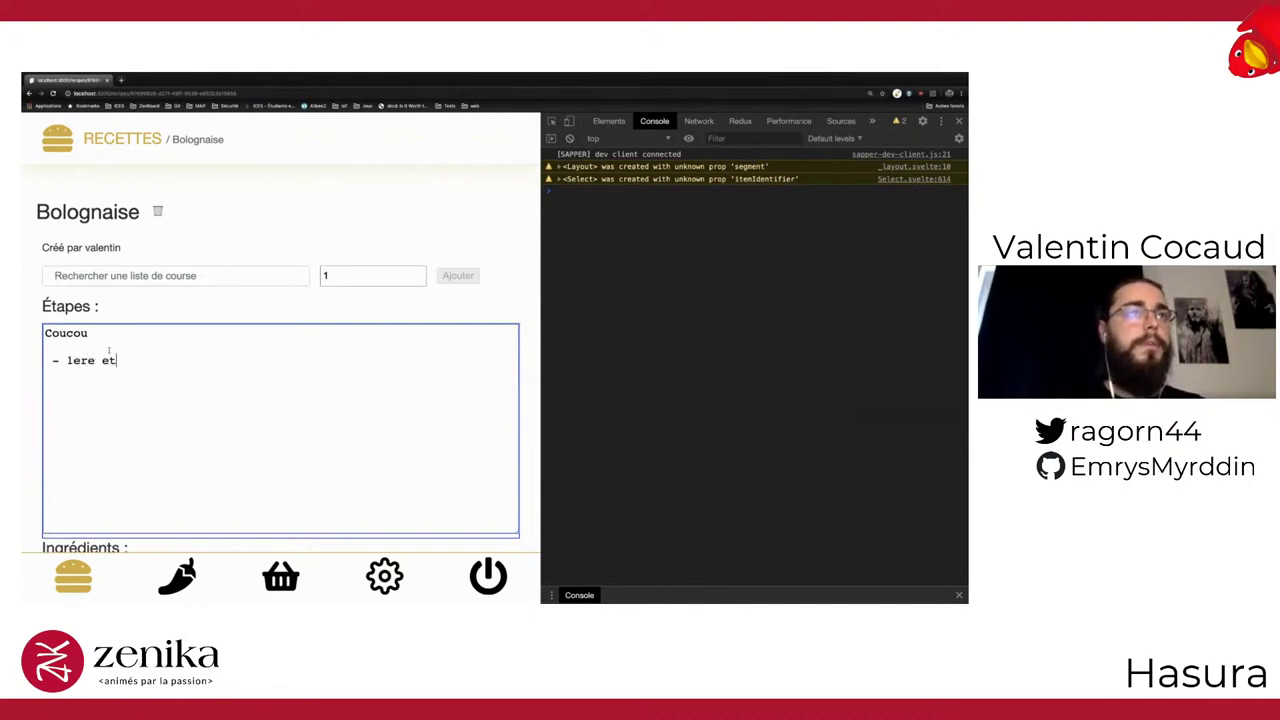
type("ape")
left_click(206, 292)
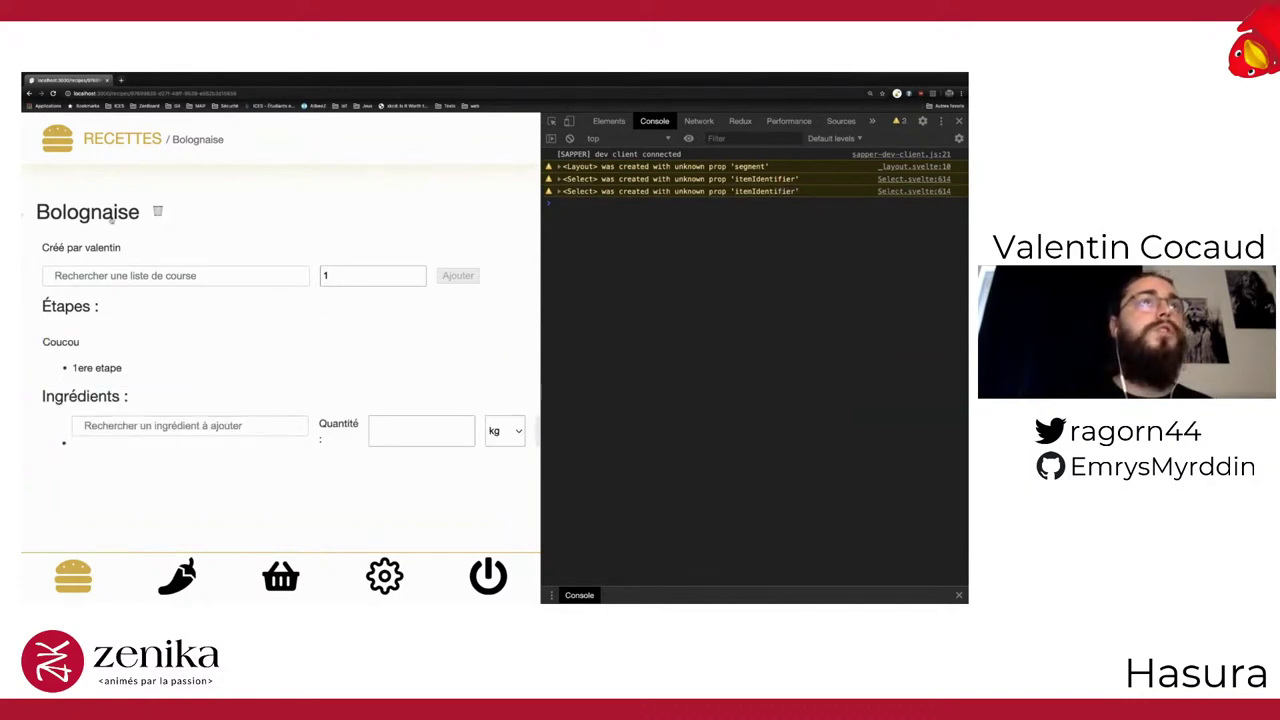
Rename the recipe title to Bolognaises
double_click(115, 216)
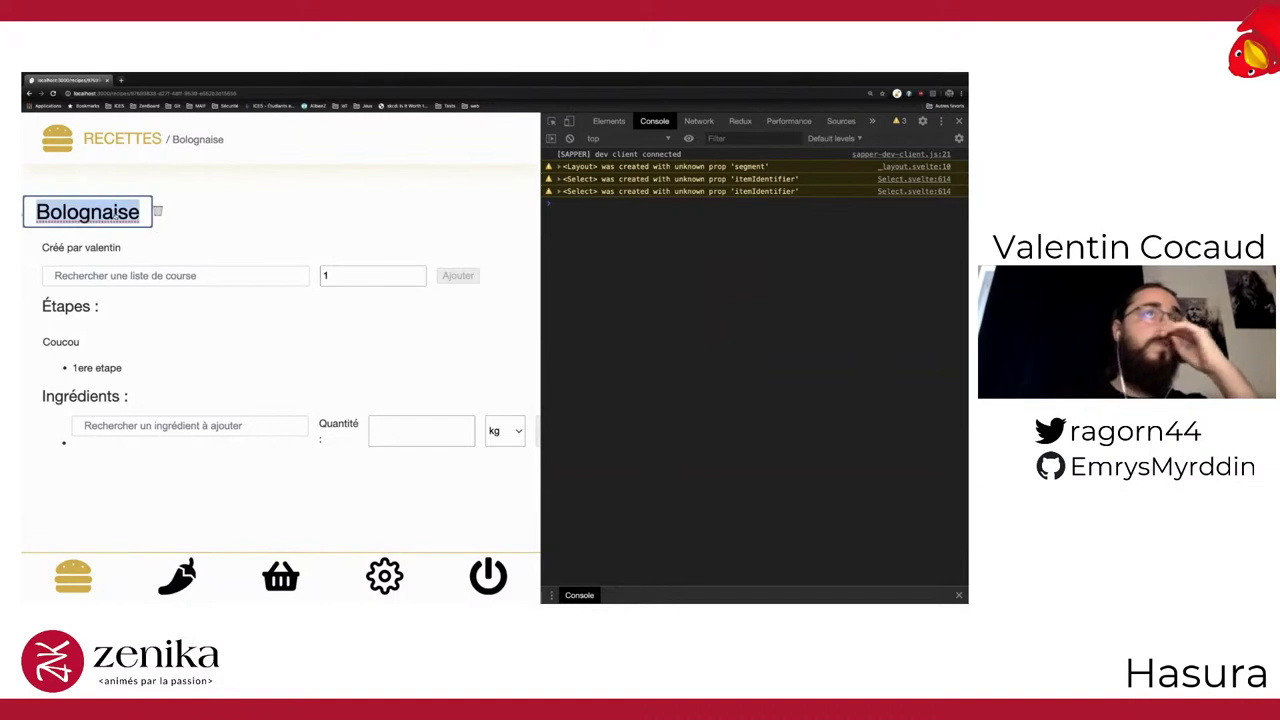
key("Right")
type("d")
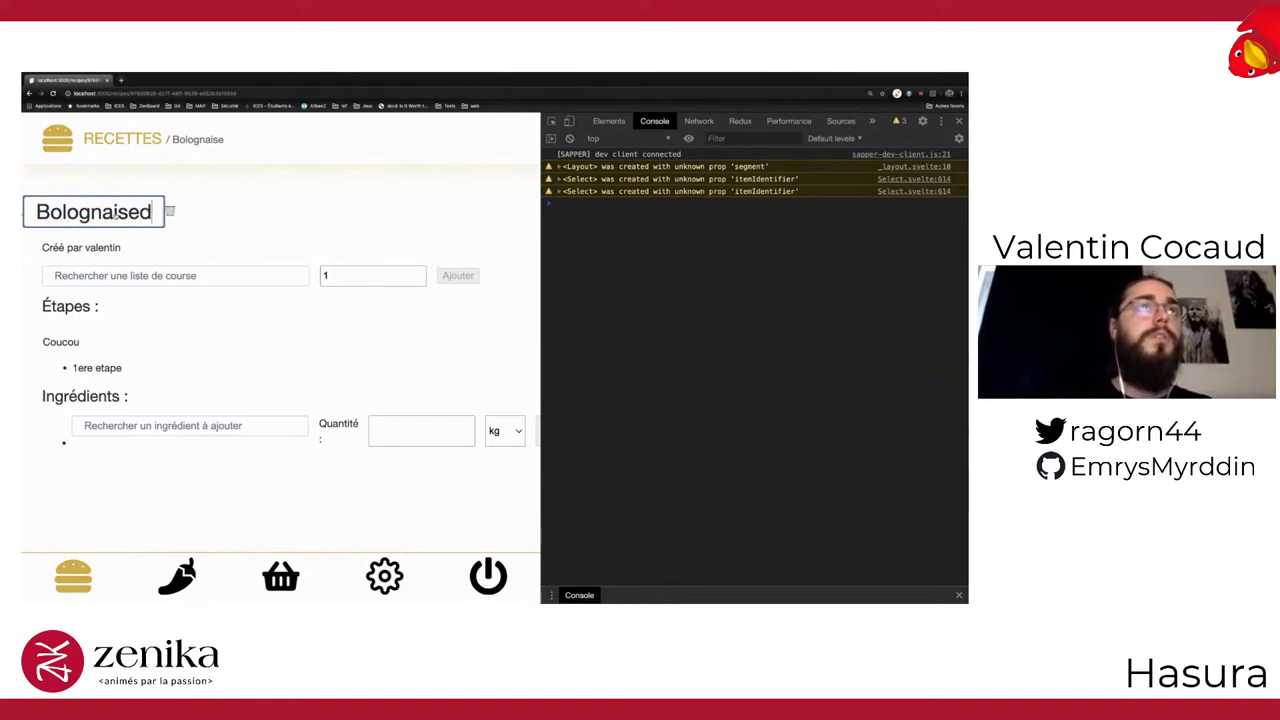
key("BackSpace")
type("s")
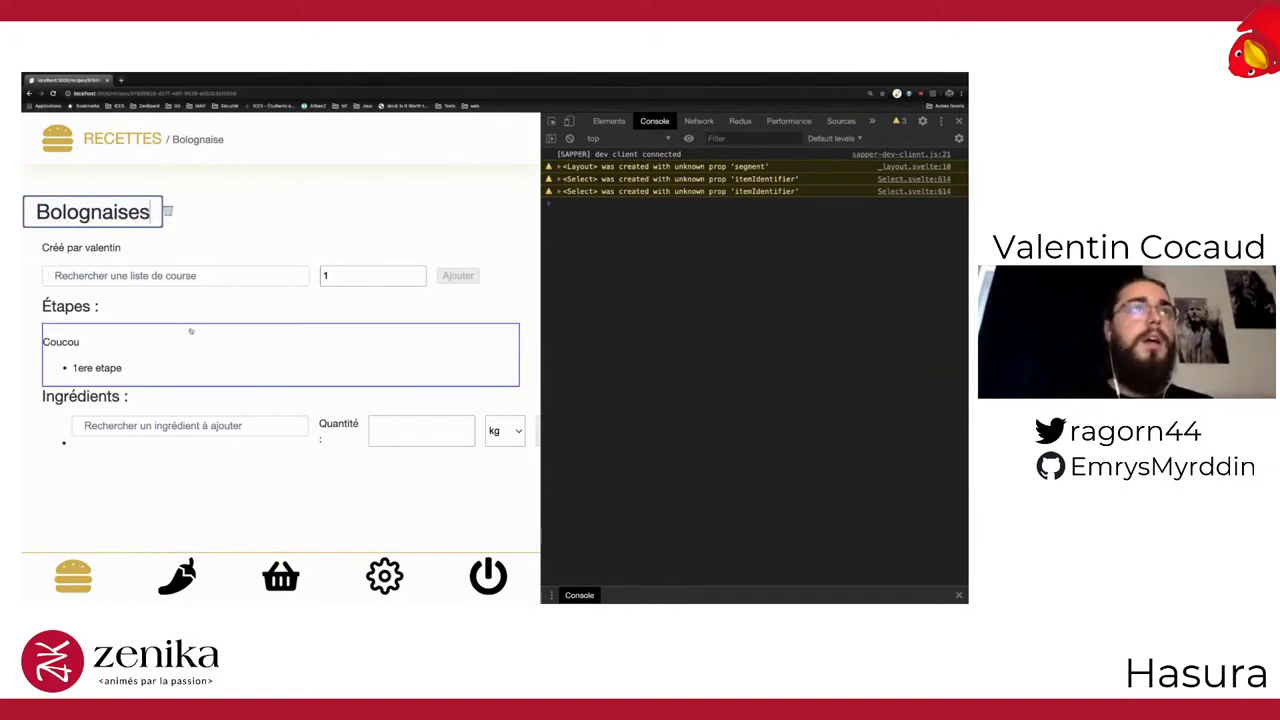
key("Return")
Add the ingredient Pates with quantity 1 kg
left_click(120, 276)
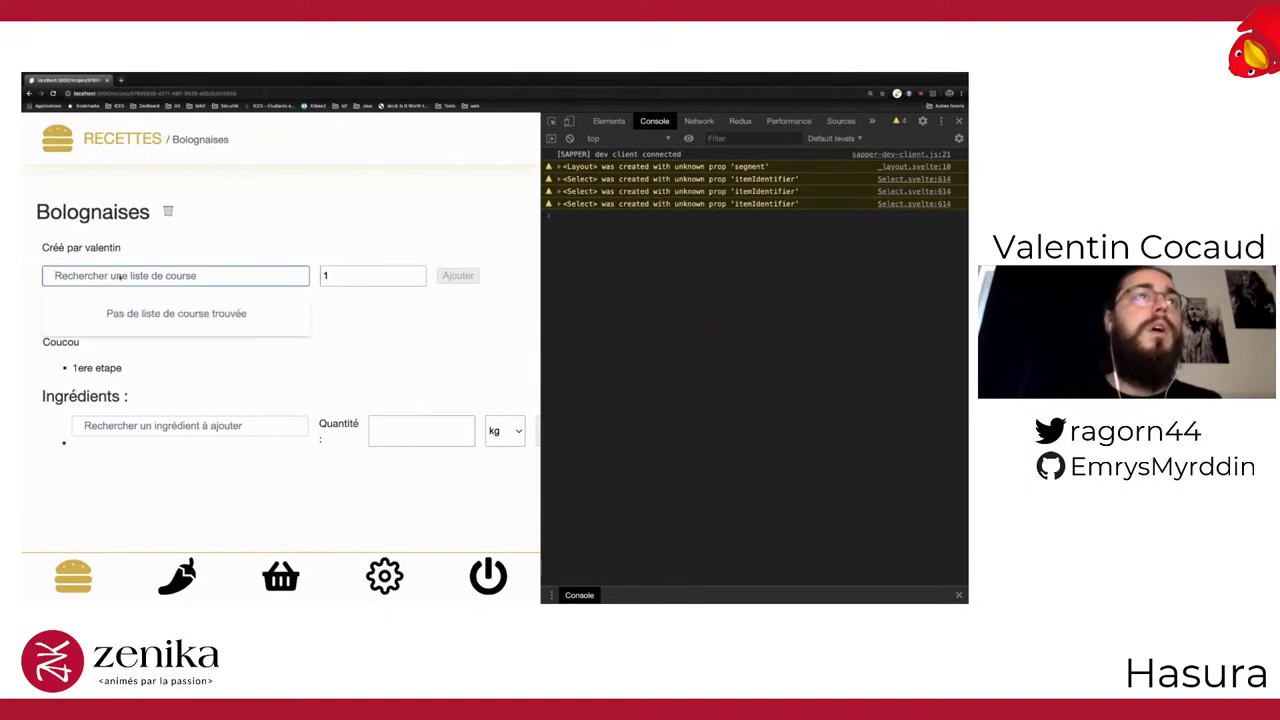
left_click(193, 259)
left_click(164, 426)
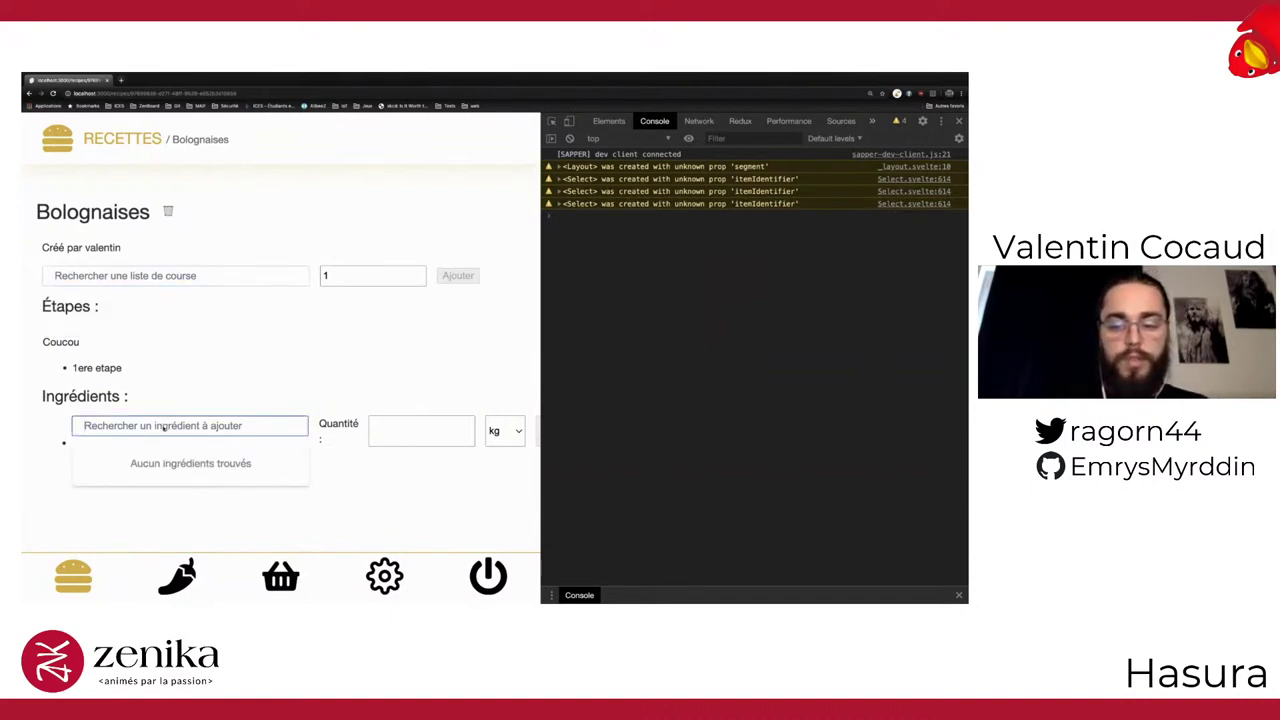
type("Pates")
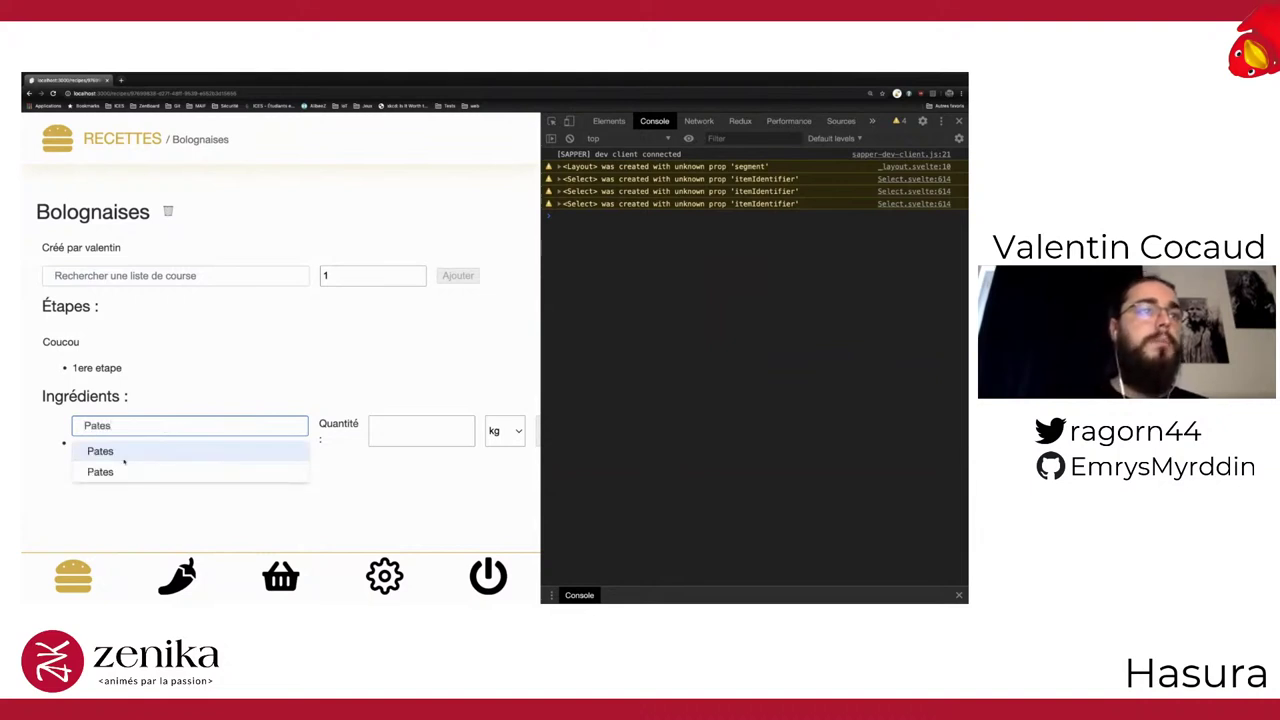
left_click(104, 455)
left_click(415, 432)
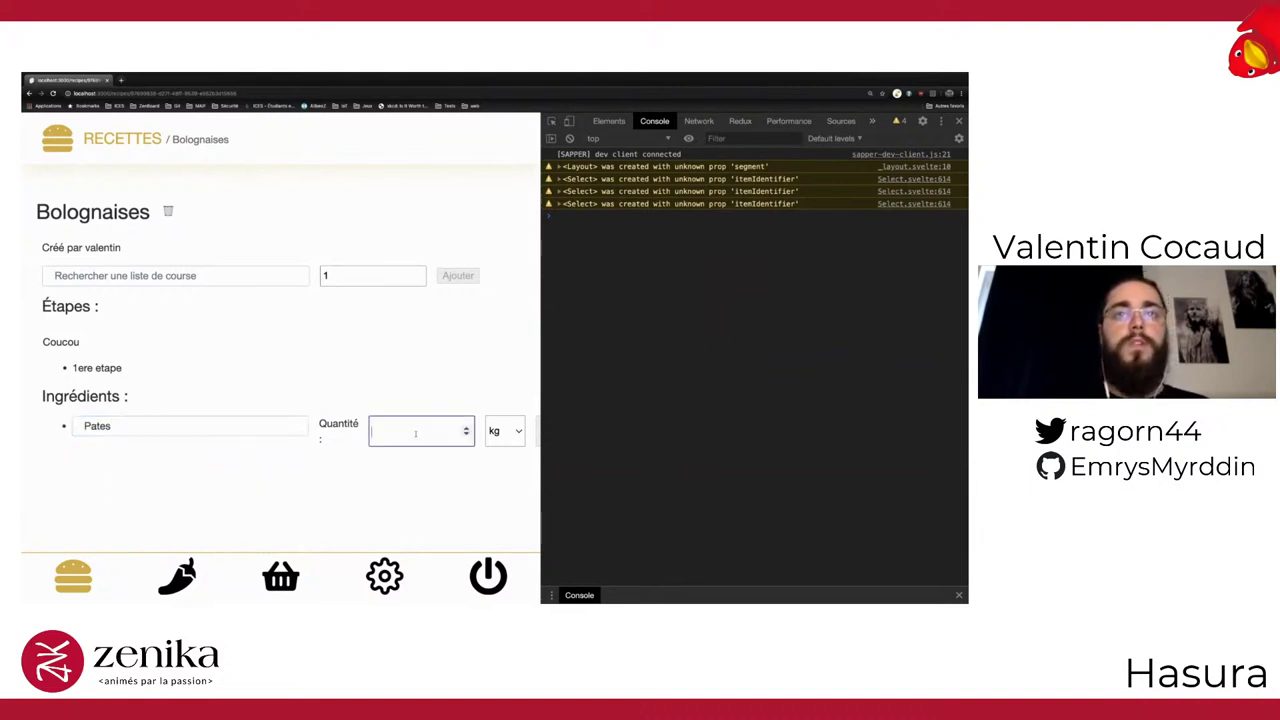
type("1")
scroll(470, 435, "right", 1)
left_click(520, 440)
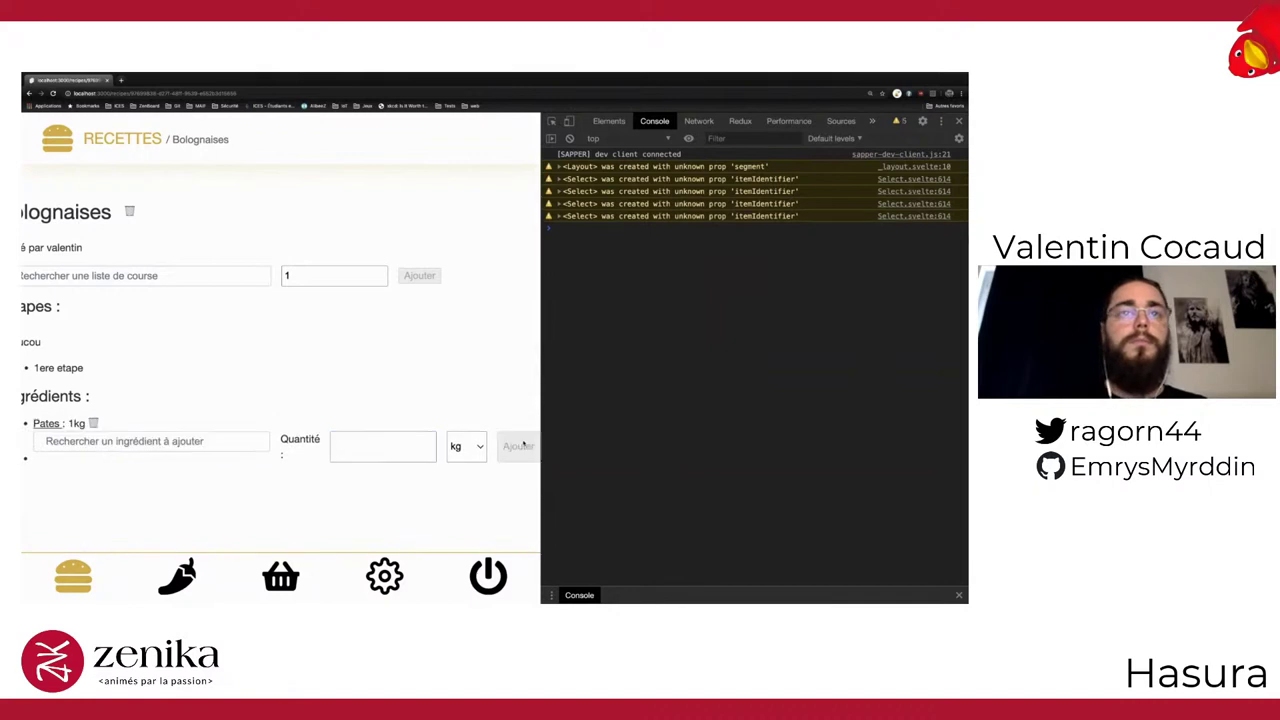
scroll(376, 467, "left", 1)
Add the ingredient Tomates, 4 pièces
left_click(197, 441)
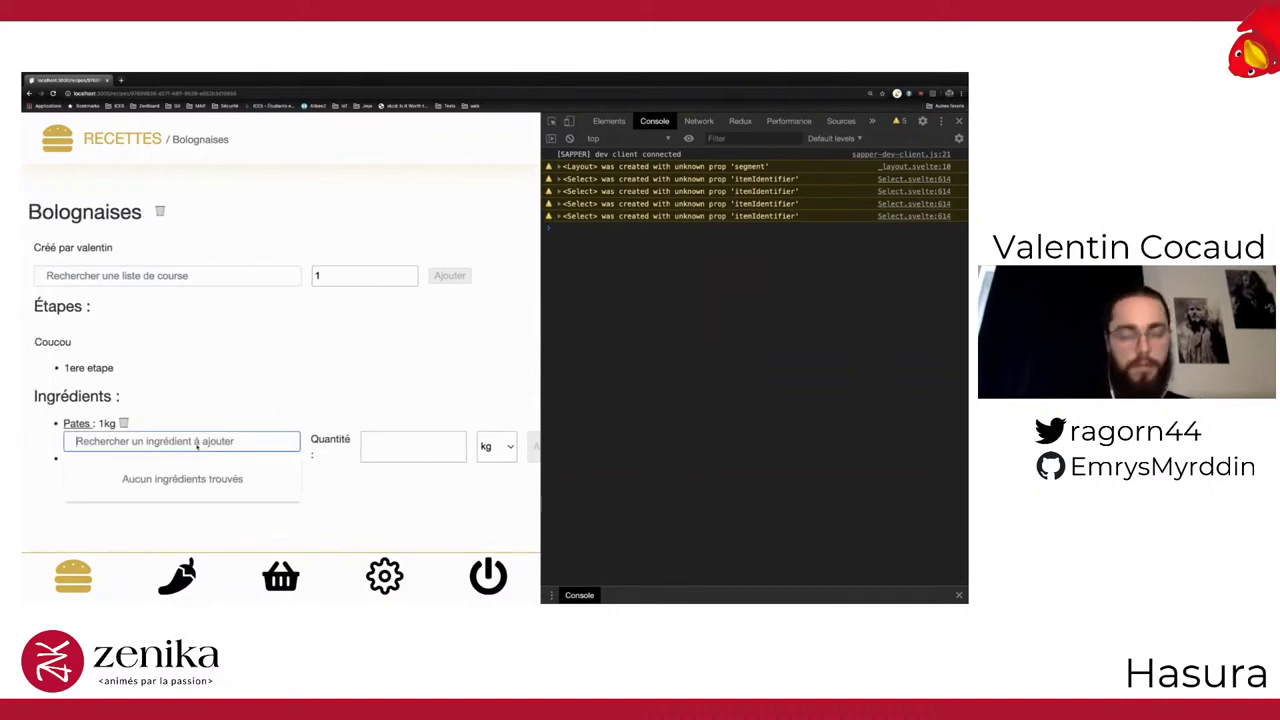
type("Tomate")
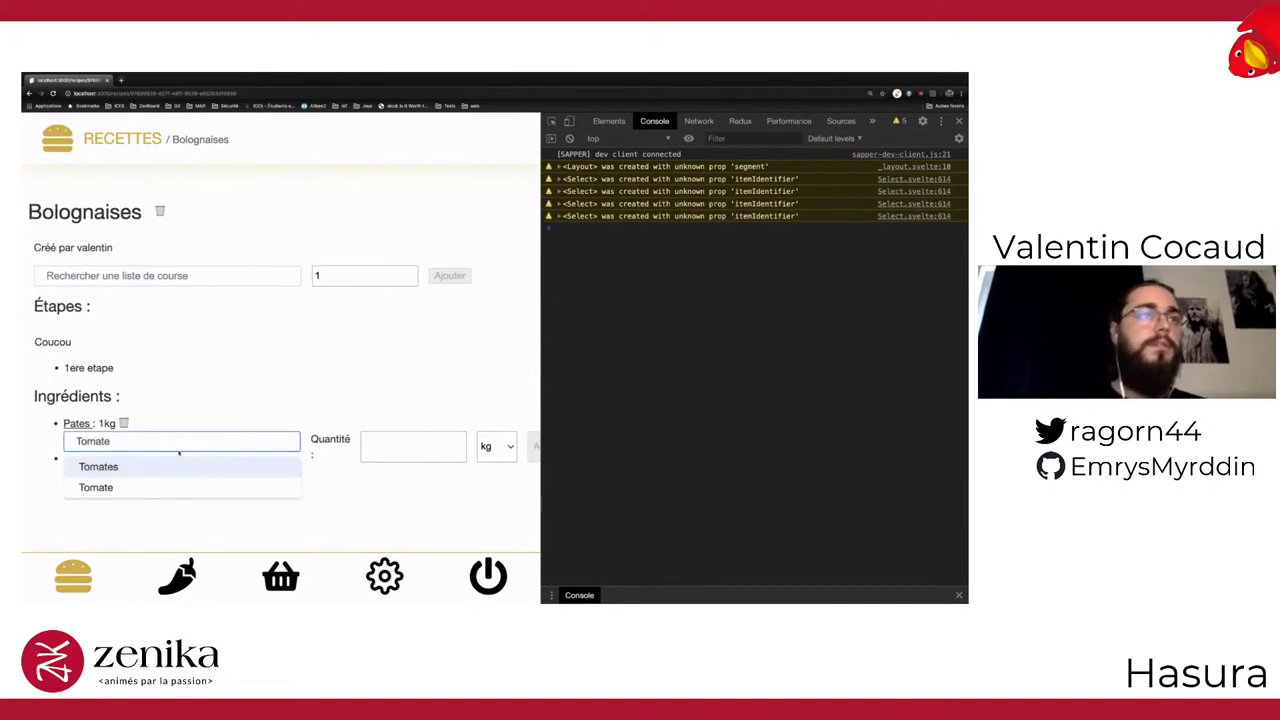
left_click(146, 466)
left_click(408, 446)
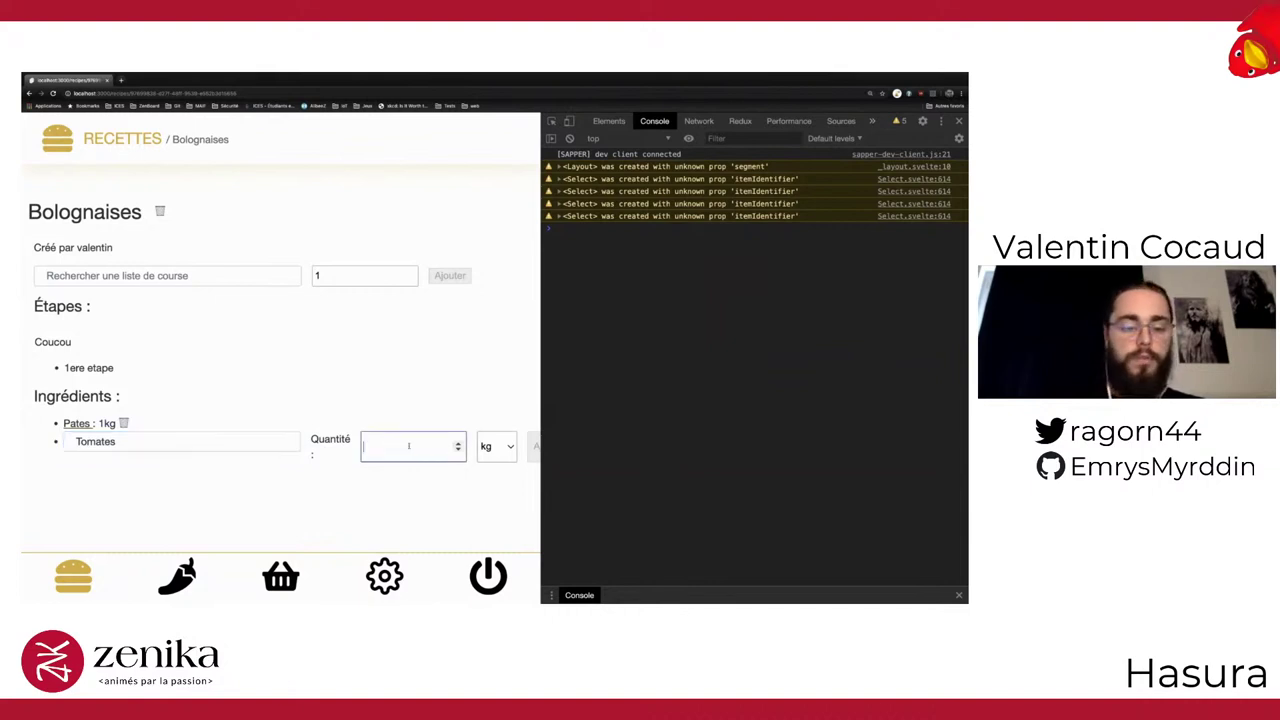
type("3")
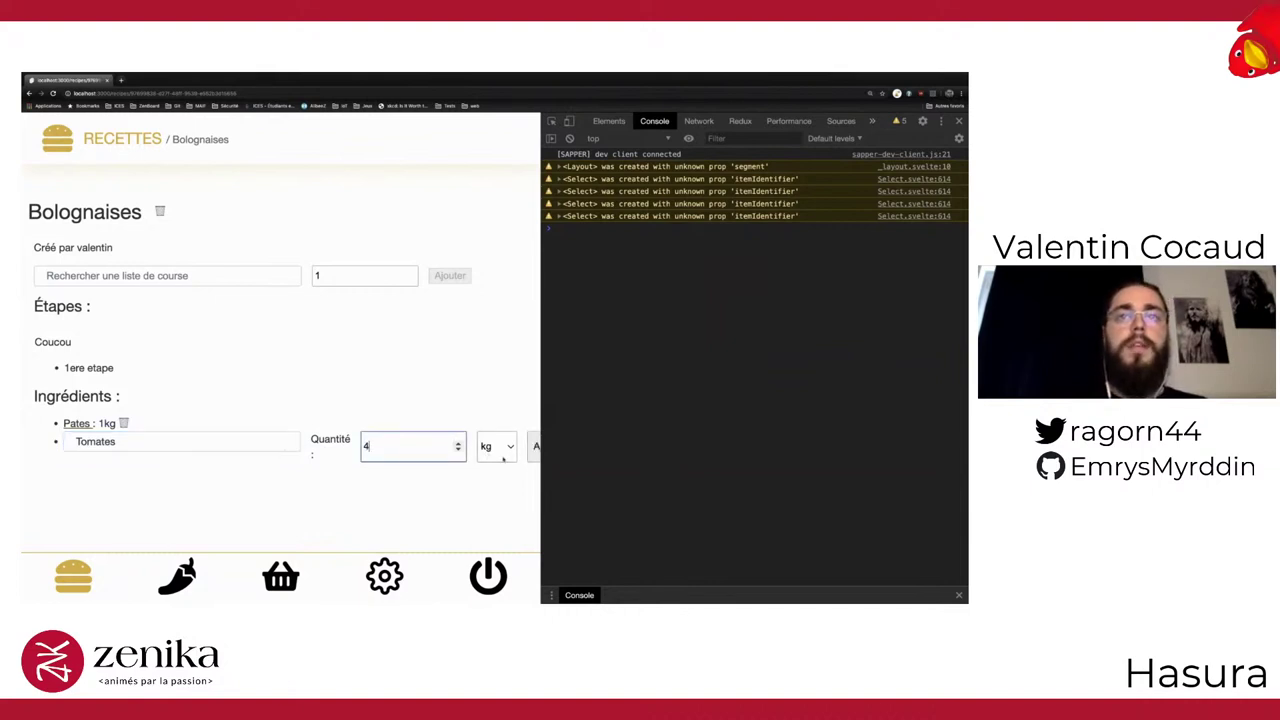
left_click(503, 457)
left_click(497, 469)
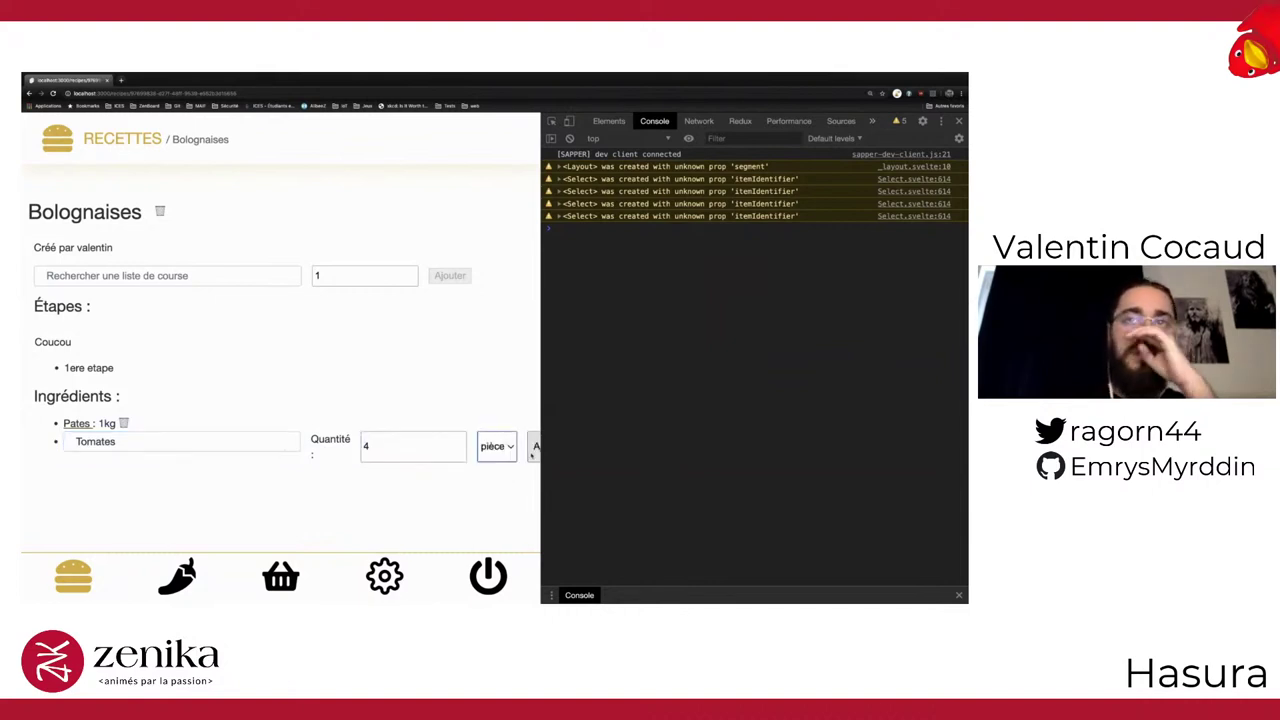
left_click(535, 447)
Add the ingredient Steak haché with quantity 400 kg
left_click(127, 457)
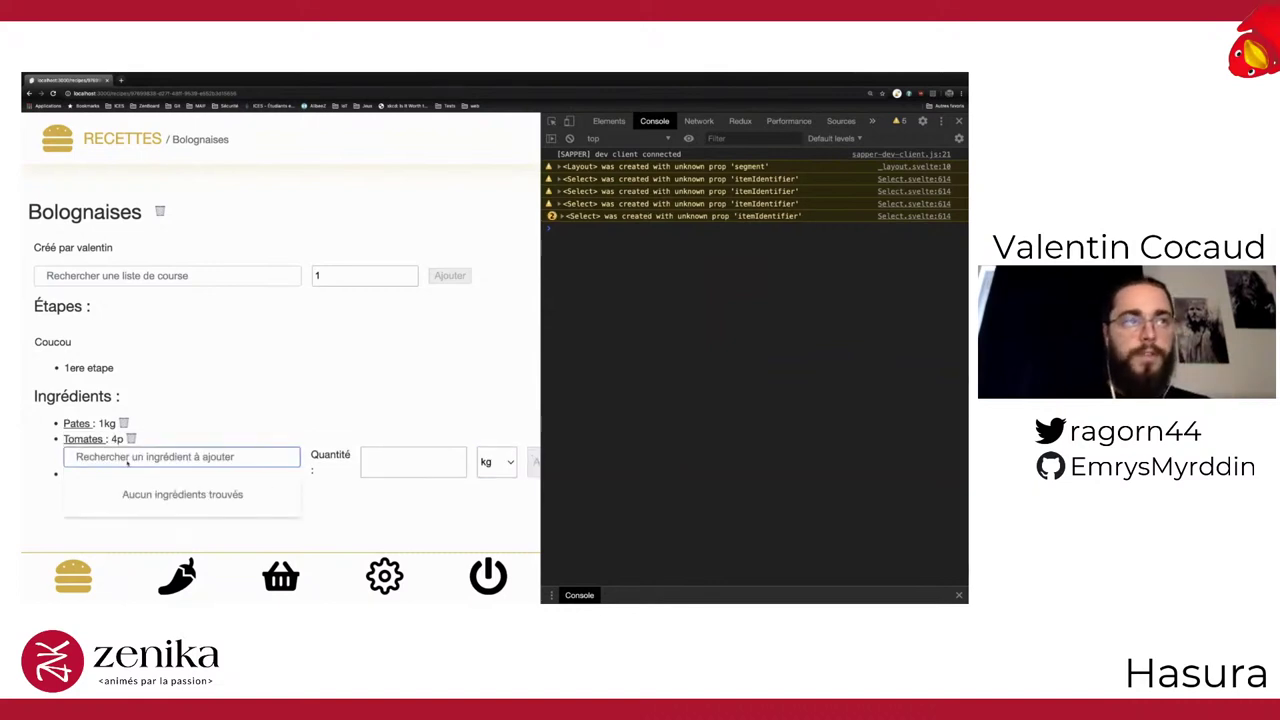
type("Ste")
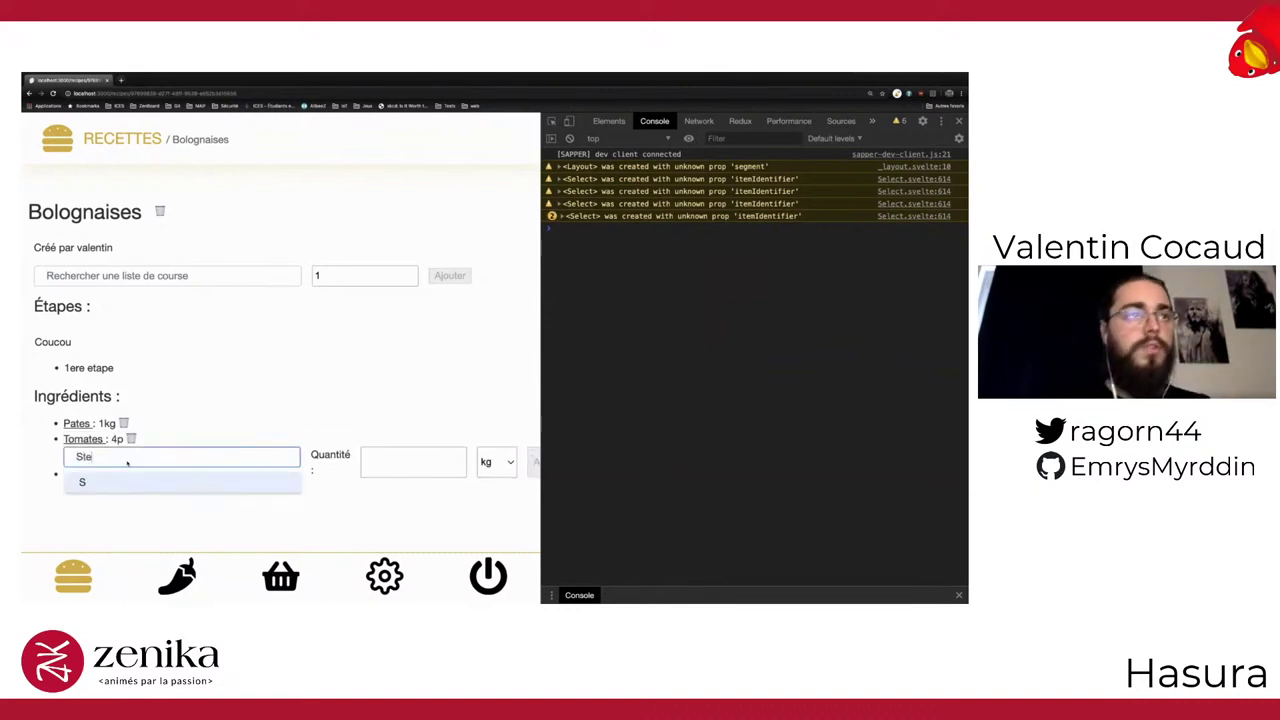
key("Return")
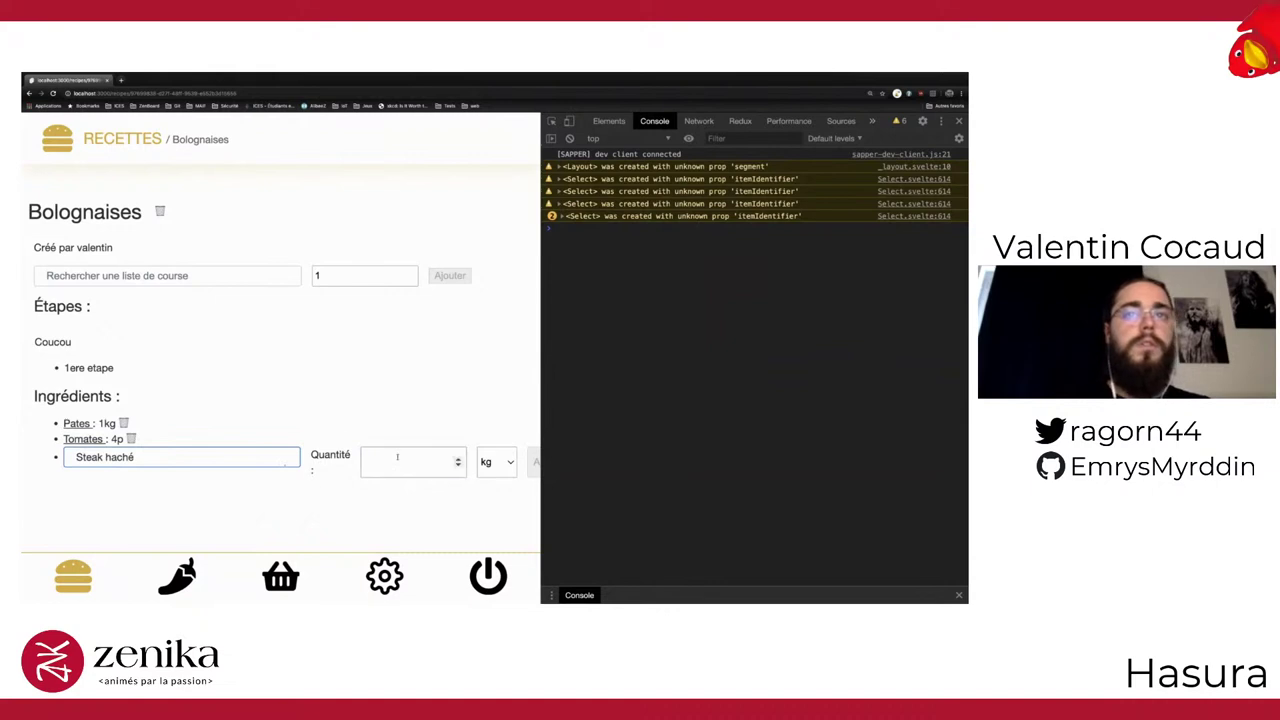
left_click(397, 457)
type("400")
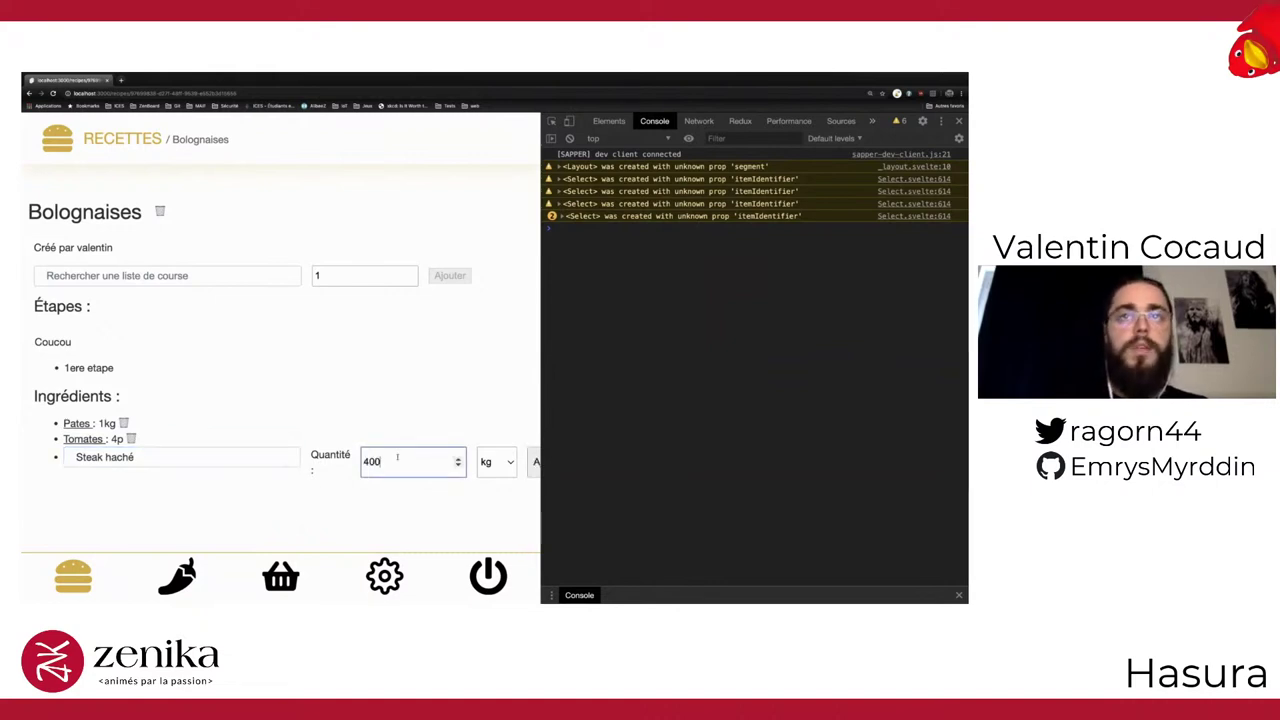
left_click(536, 461)
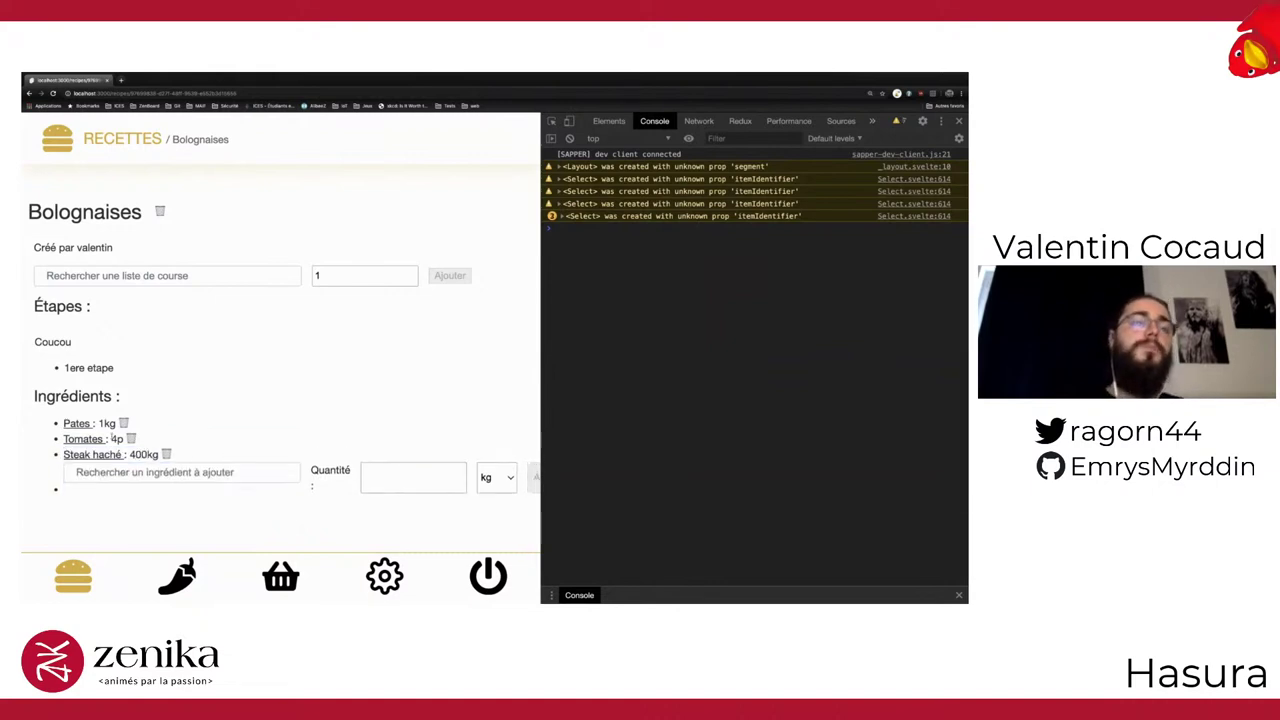
left_click(152, 481)
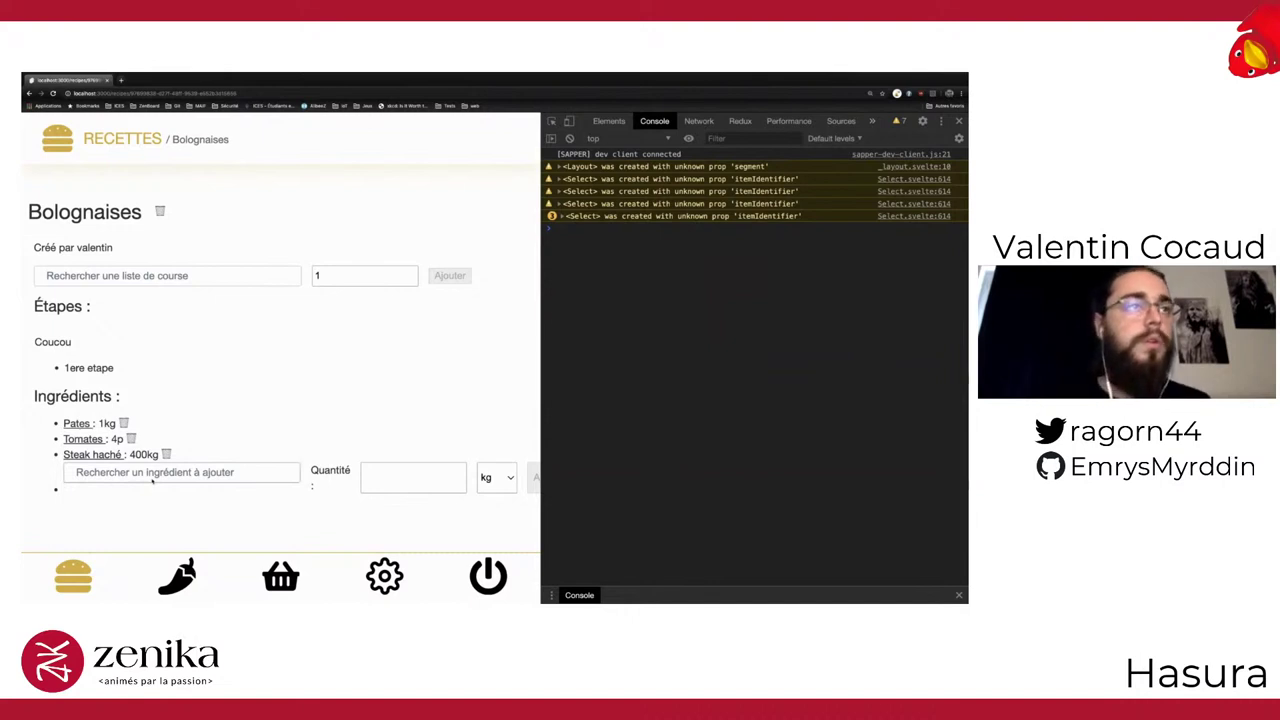
Add the ingredient Oignons, 2 pièces, then switch to VS Code
left_click(139, 477)
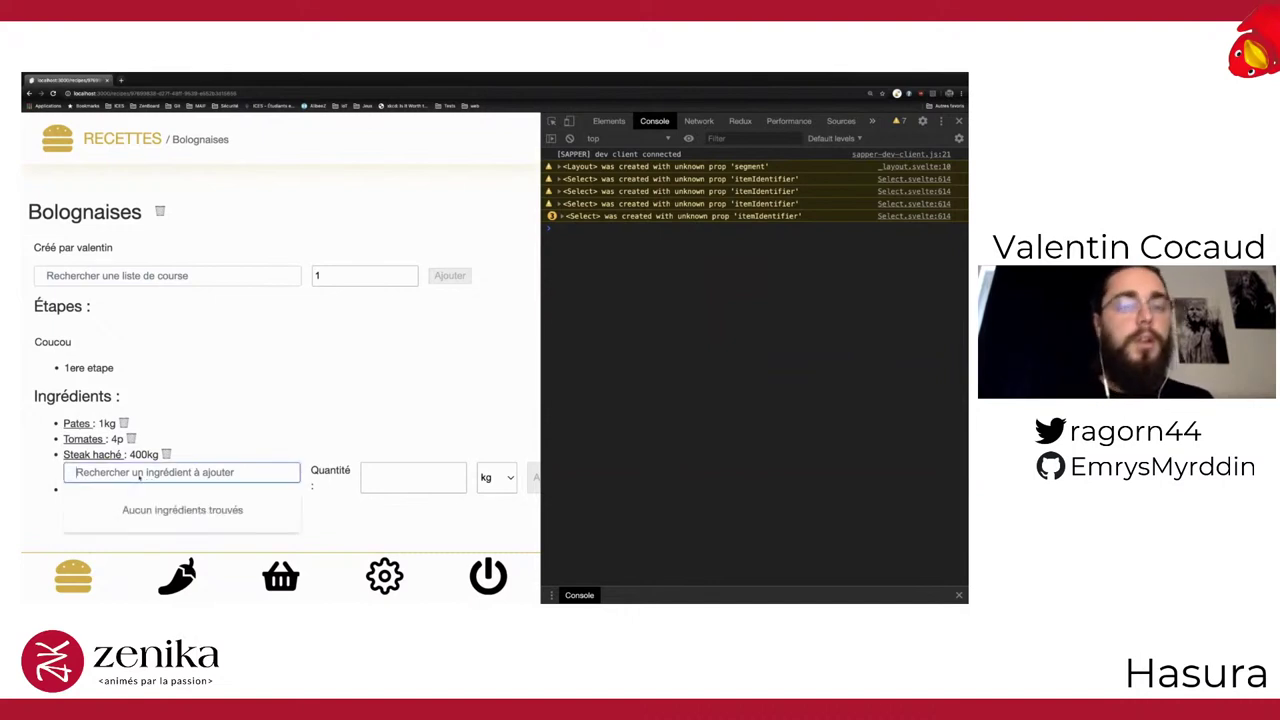
type("Oi")
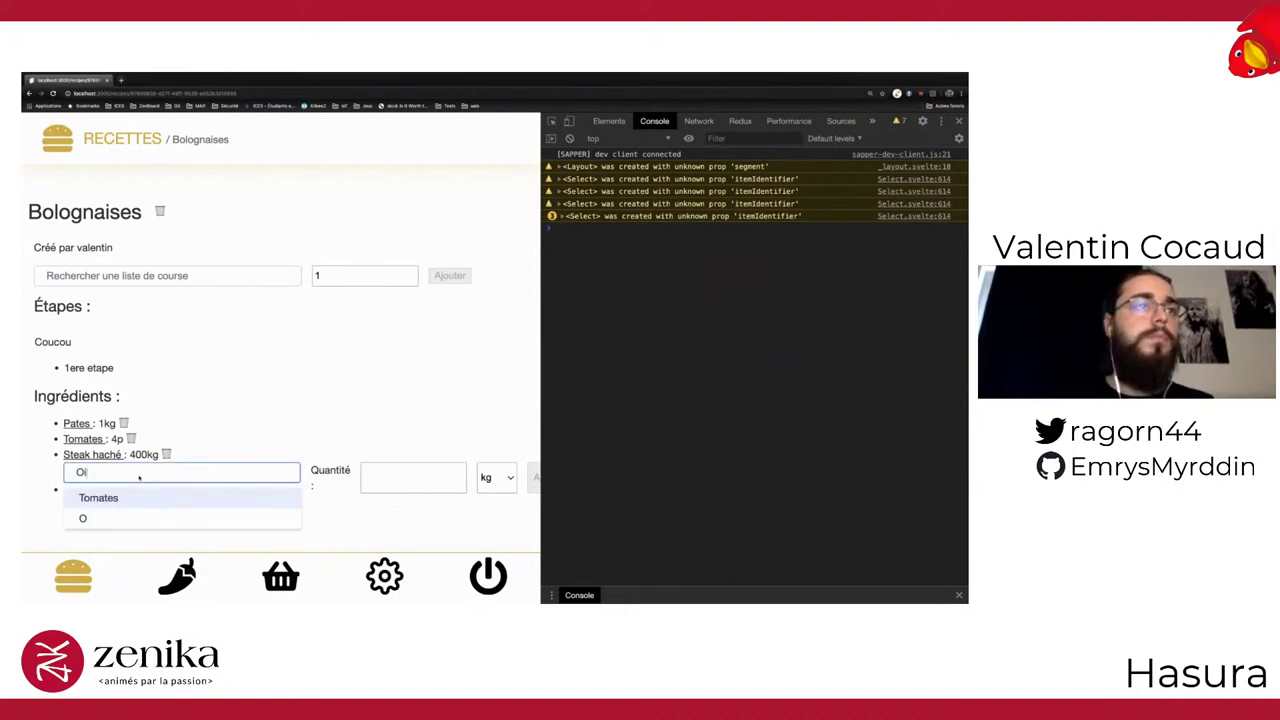
type("gnons")
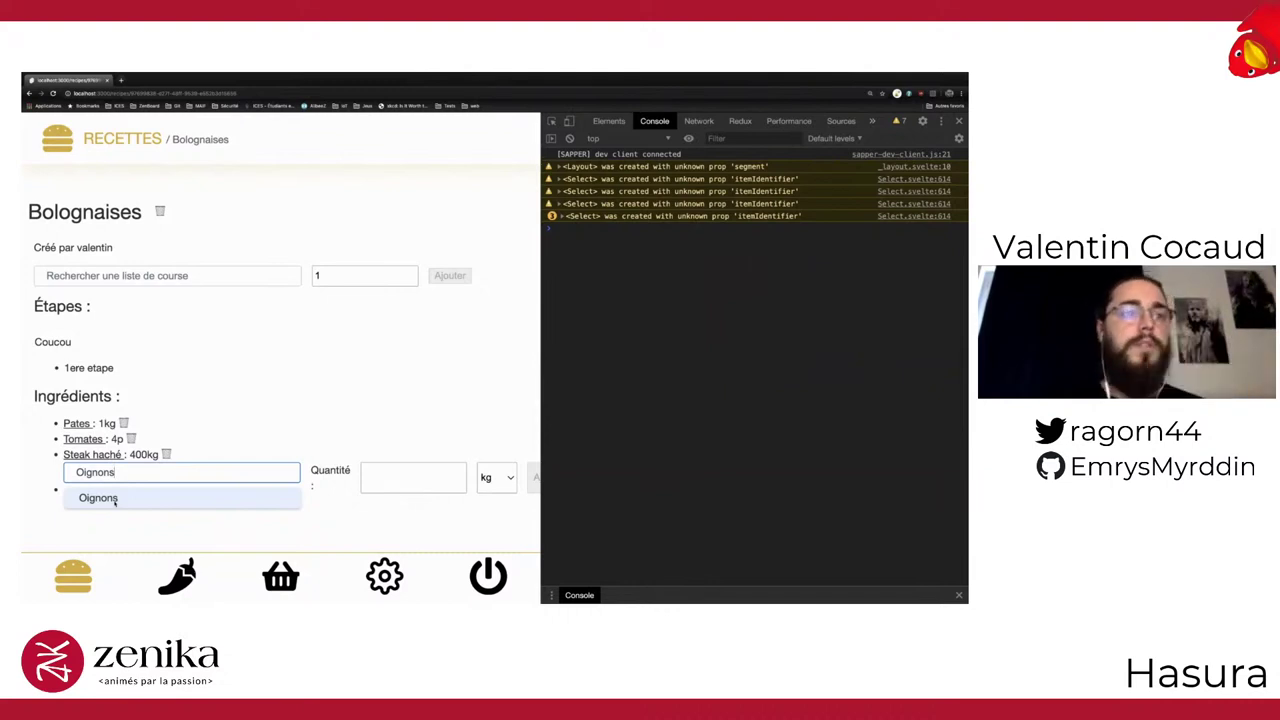
left_click(112, 498)
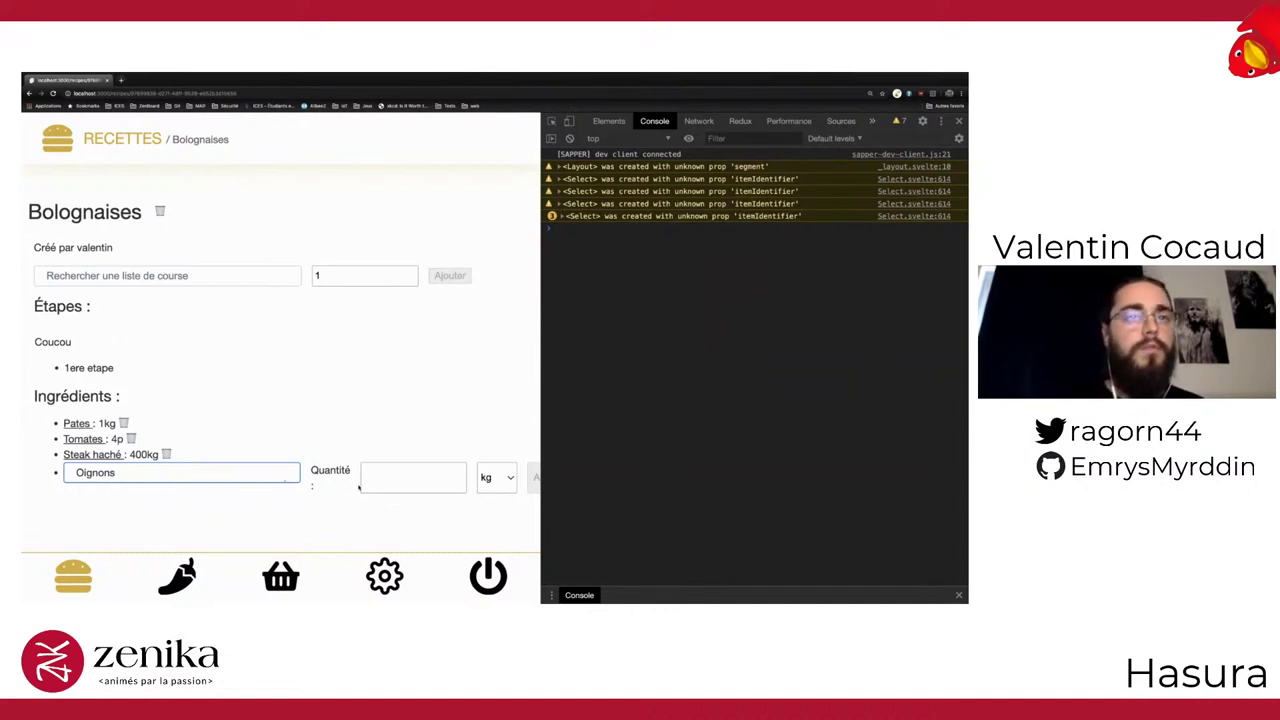
left_click(402, 479)
type("1")
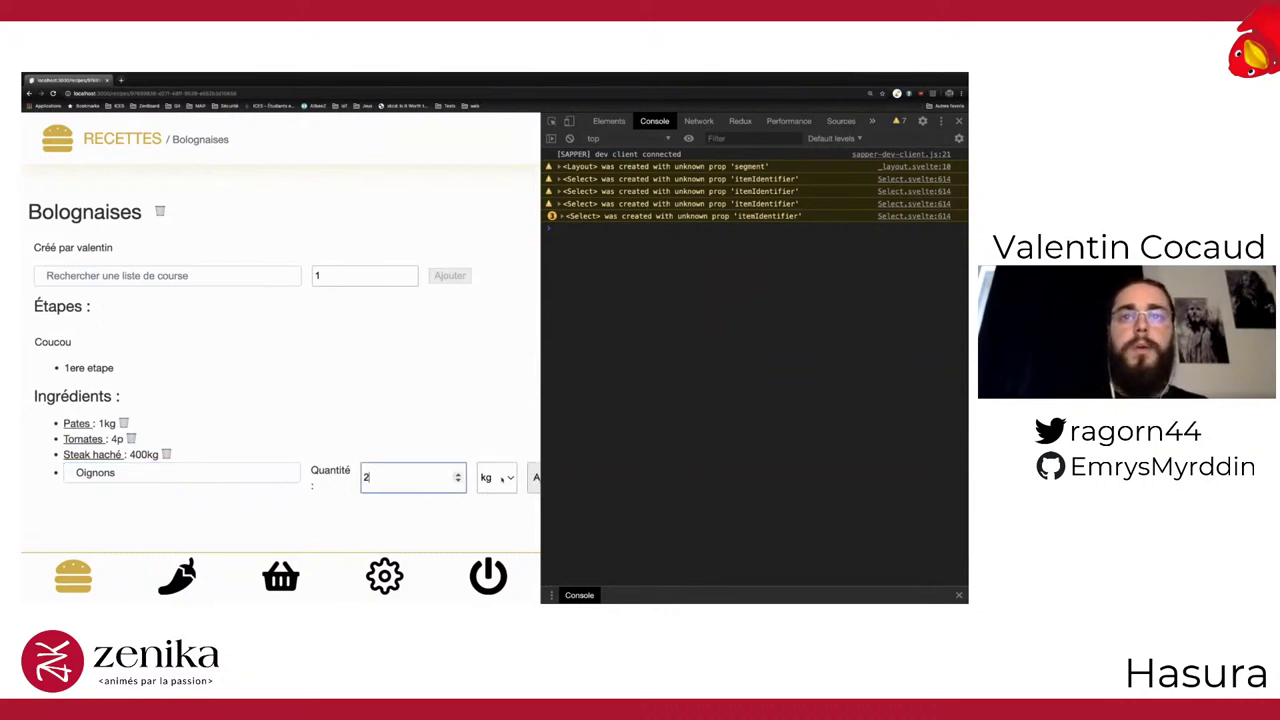
left_click(497, 478)
left_click(490, 500)
left_click(536, 478)
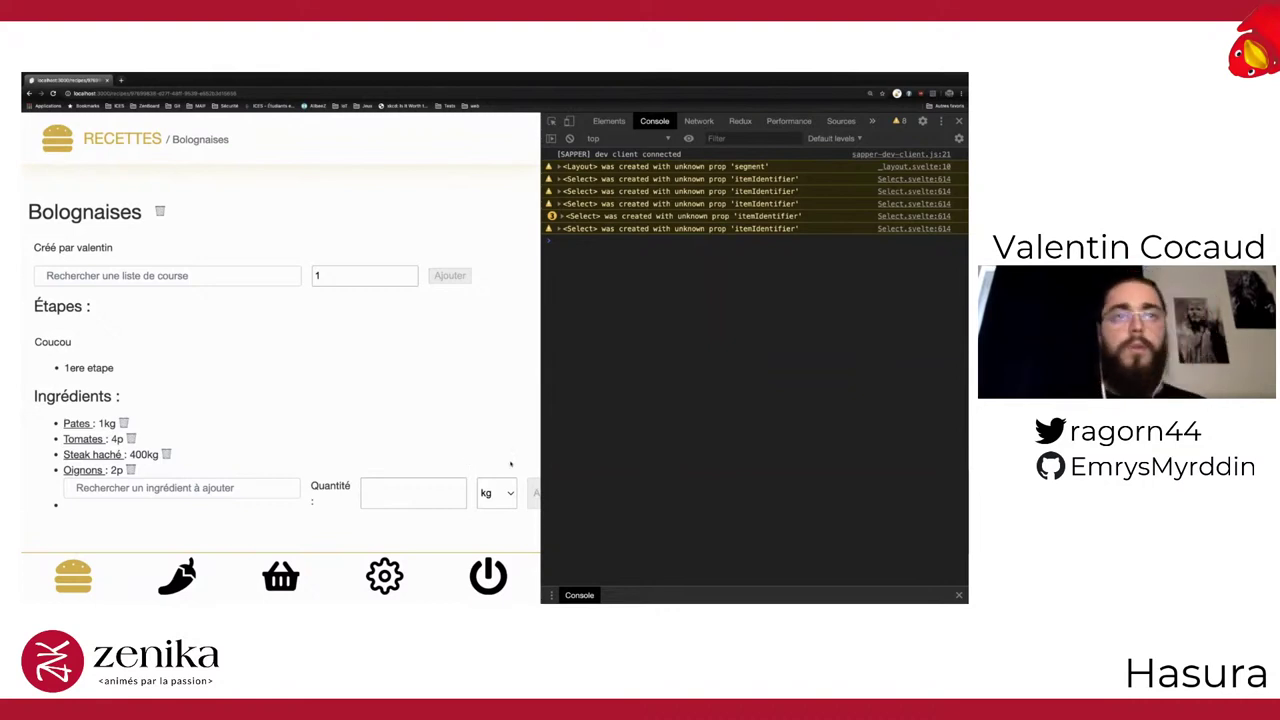
key("ctrl+Left")
key("ctrl+Left")
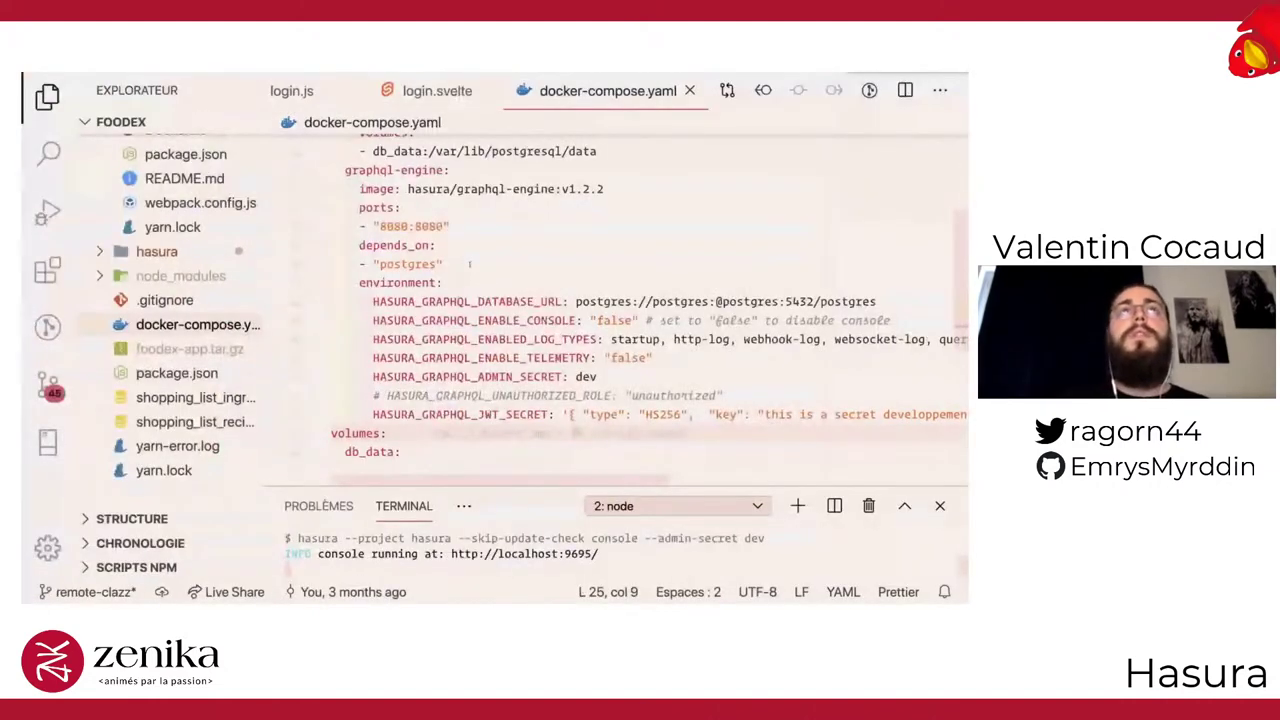
scroll(180, 330, "up", 10)
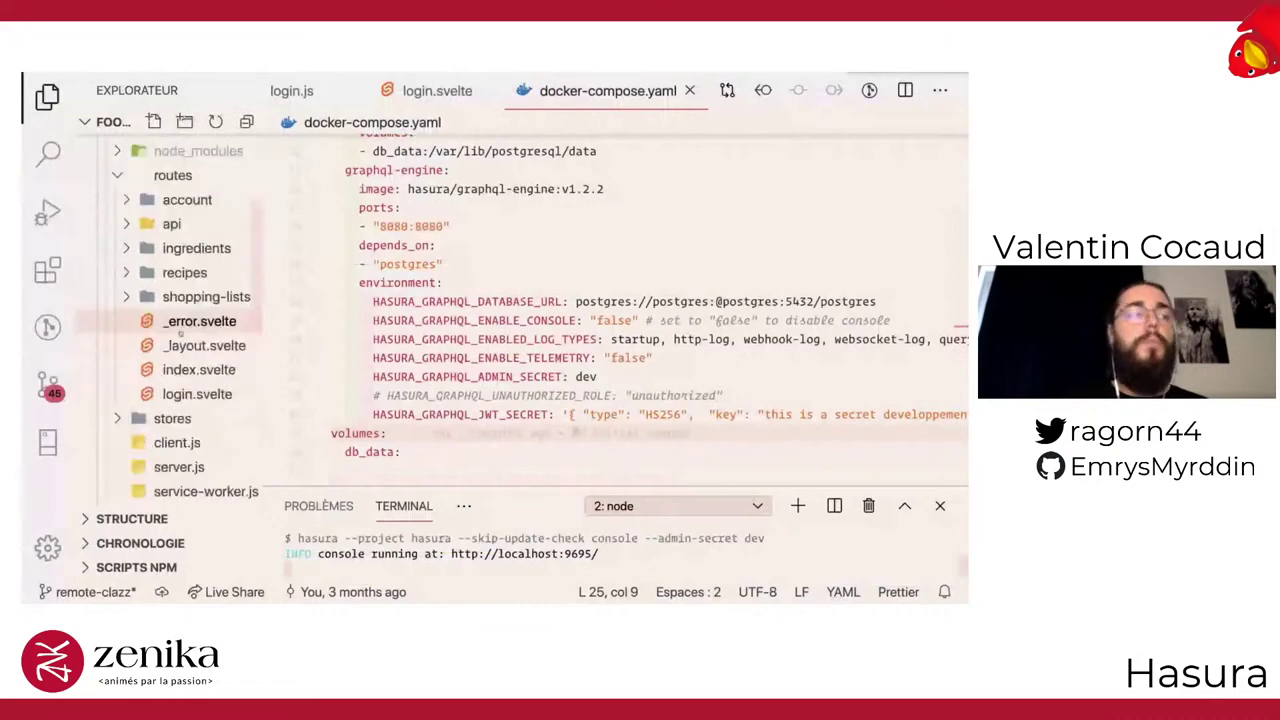
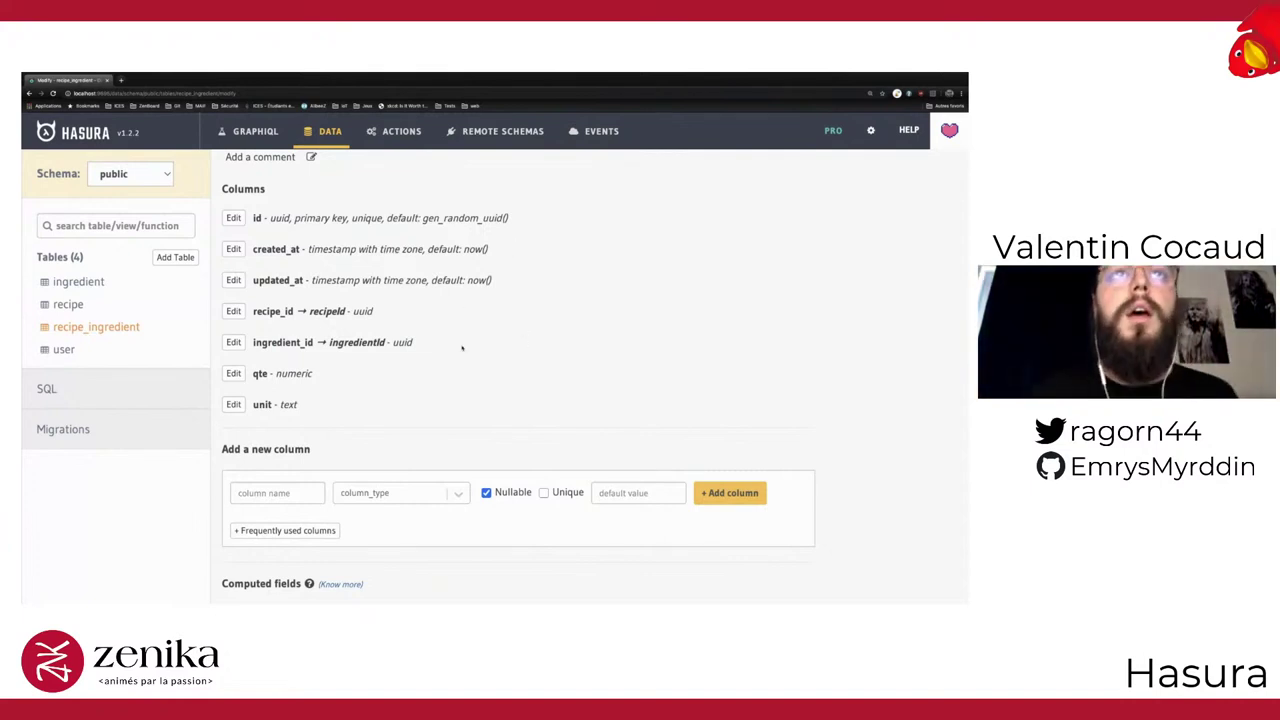
scroll(460, 348, "up", 1)
scroll(460, 348, "up", 3)
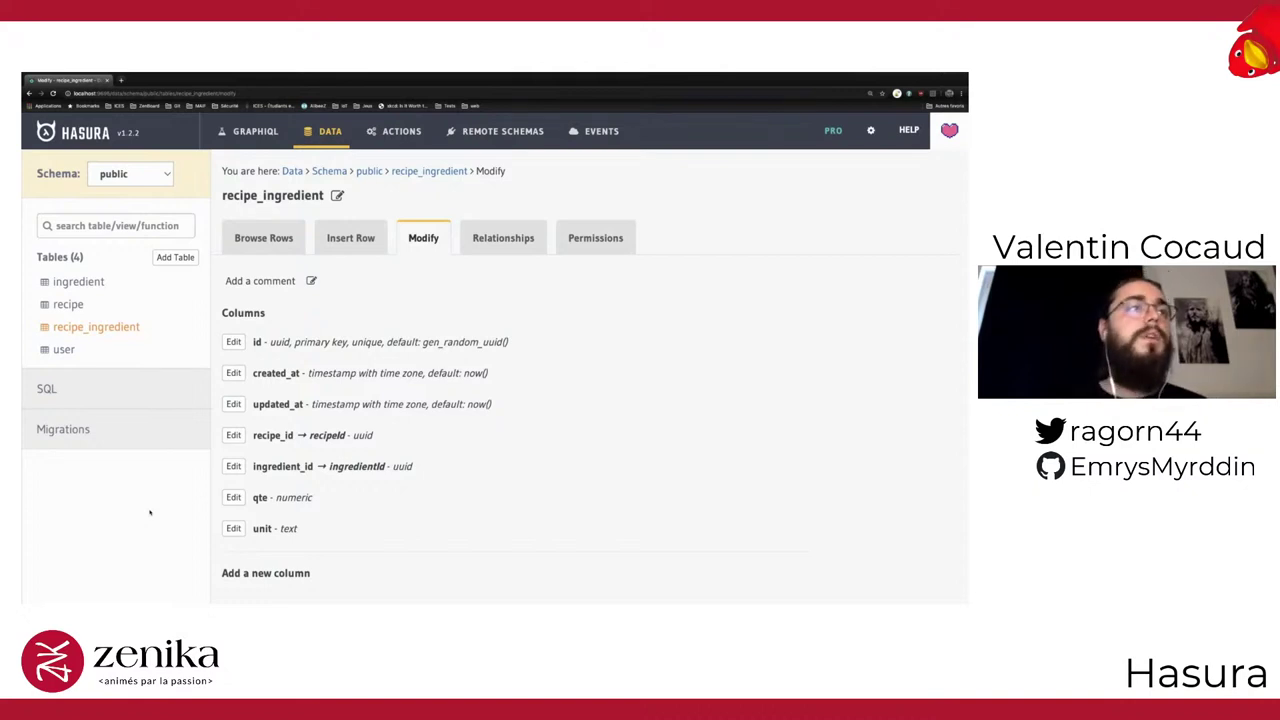
Open the Raw SQL page and place the cursor on the empty line 8 of the prefilled query
left_click(47, 390)
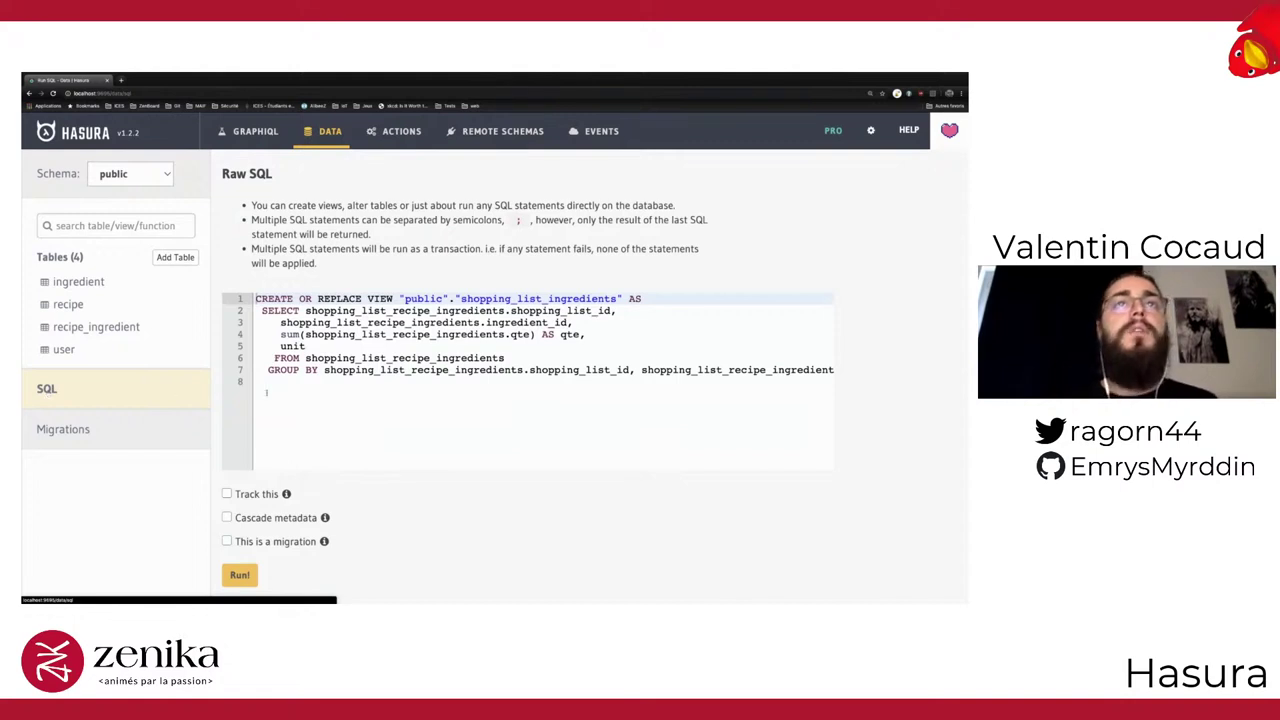
left_click(343, 384)
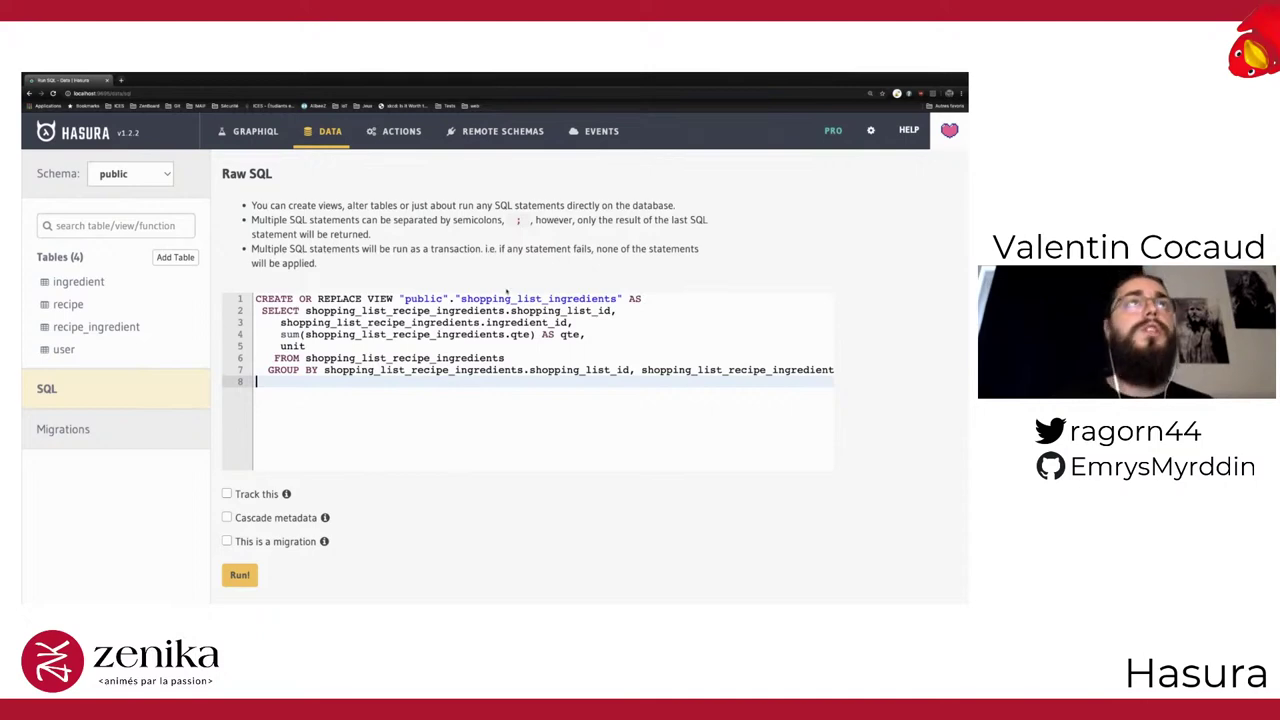
key("super+Tab")
Replace the Raw SQL query with the shopping_list_recipe_ingredients view definition and run it untracked
scroll(182, 392, "down", 5)
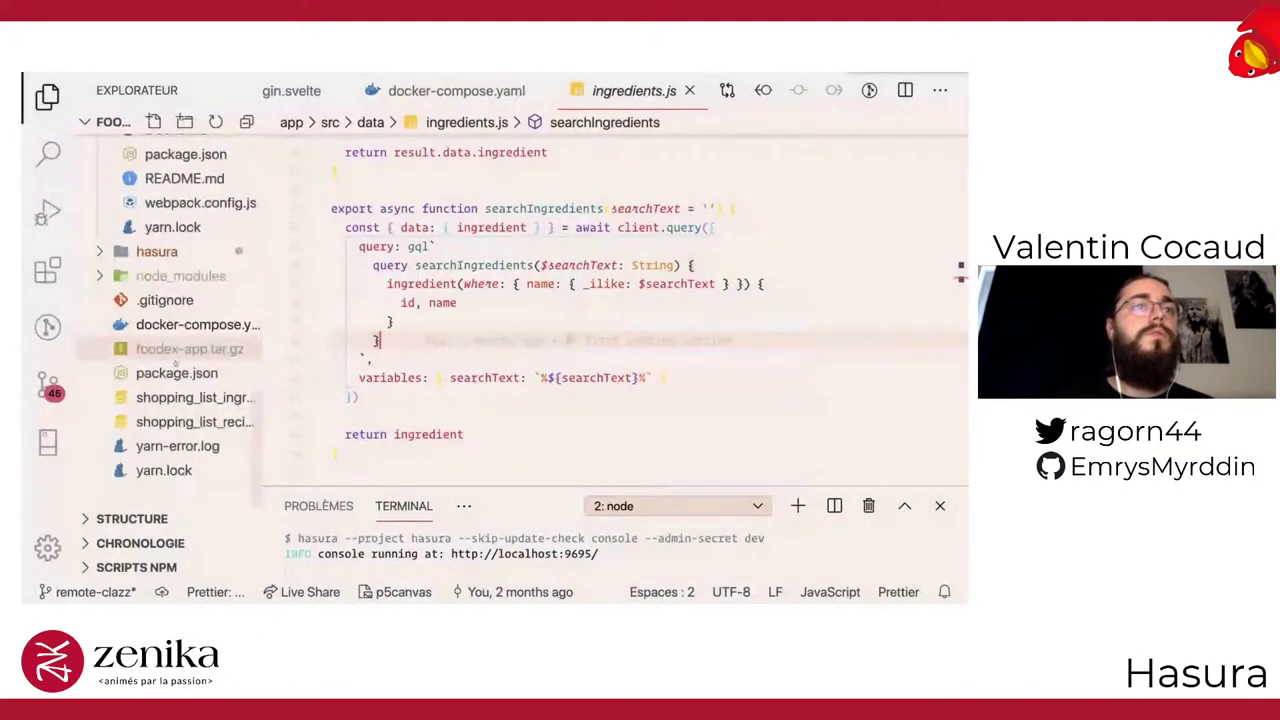
left_click(195, 421)
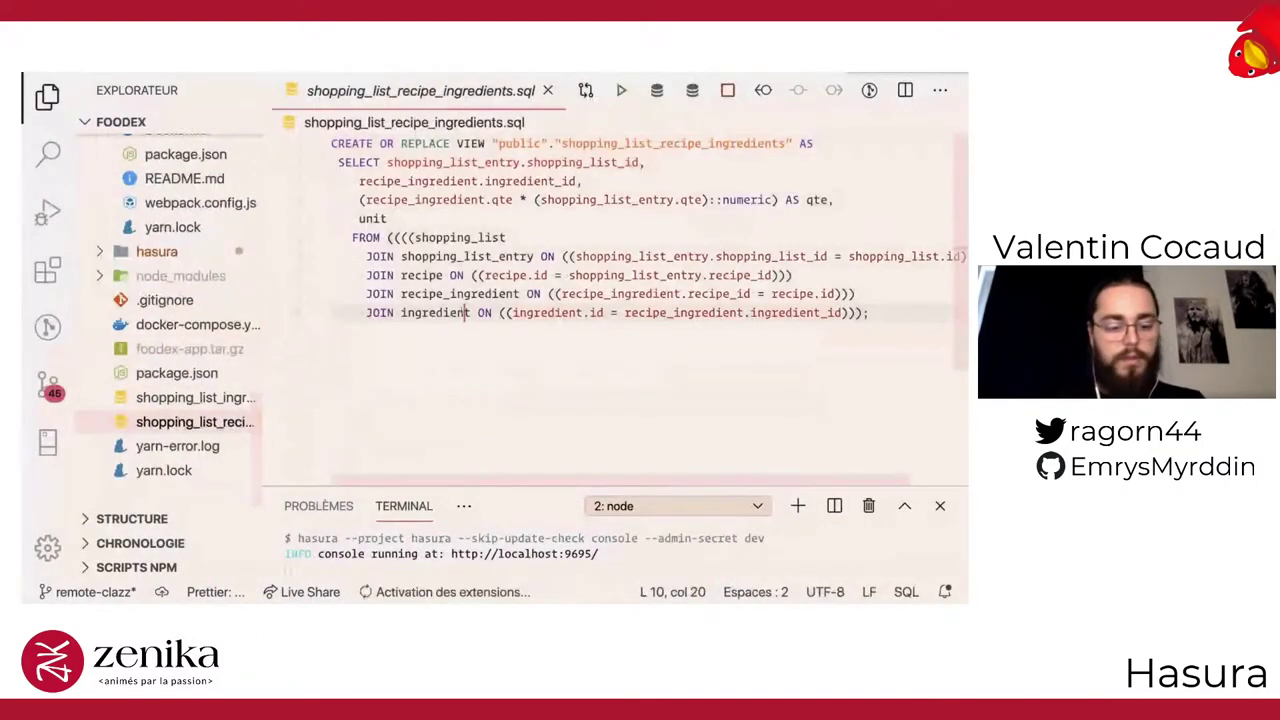
key("super+Tab")
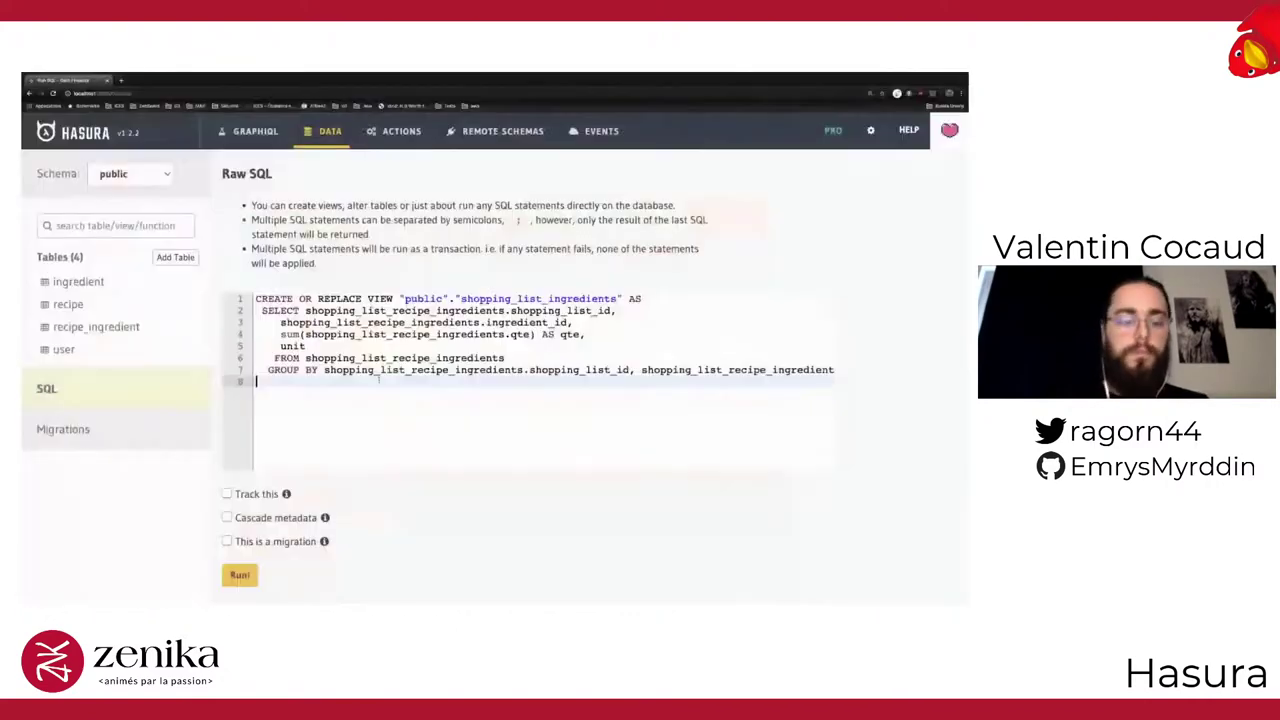
key("ctrl+a")
type("CREATE OR REPLACE VIEW \"public\".\"shopping_list_recipe_ingredients\" AS  SELECT shopping_list_entry.shopping_list_id,     recipe_ingredient.ingredient_id,     (recipe_ingredient.qte * (shopping_list_entry.qte)::numeric) AS qte,     unit    FROM ((((shopping_list      JOIN shopping_list_entry ON ((shopping_list_entry.shopping_list_id = shopping_list.id)))      JOIN recipe ON ((recipe.id = shopping_list_entry.recipe_id)))      JOIN recipe_ingredient ON ((recipe_ingredient.recipe_id = recipe.id)))      JOIN ingredient ON ((ingredient.id = recipe_ingredient.ingredient_id)));")
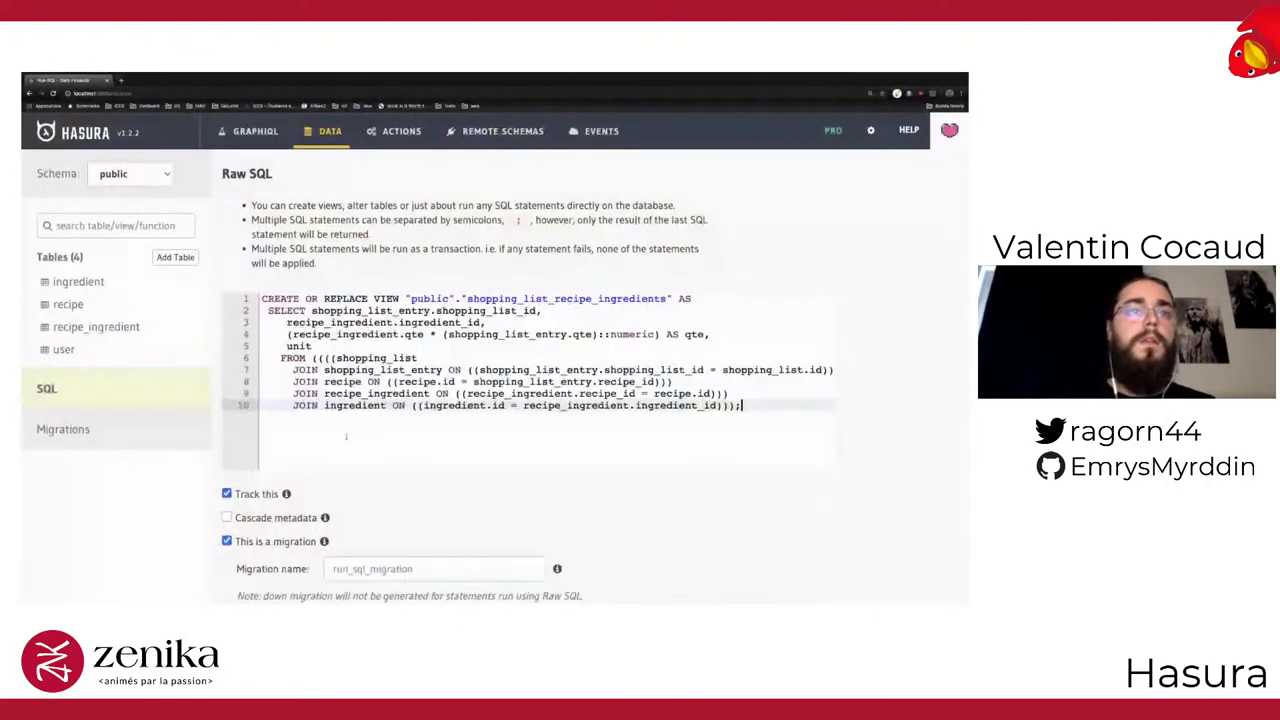
scroll(346, 436, "down", 1)
left_click(227, 441)
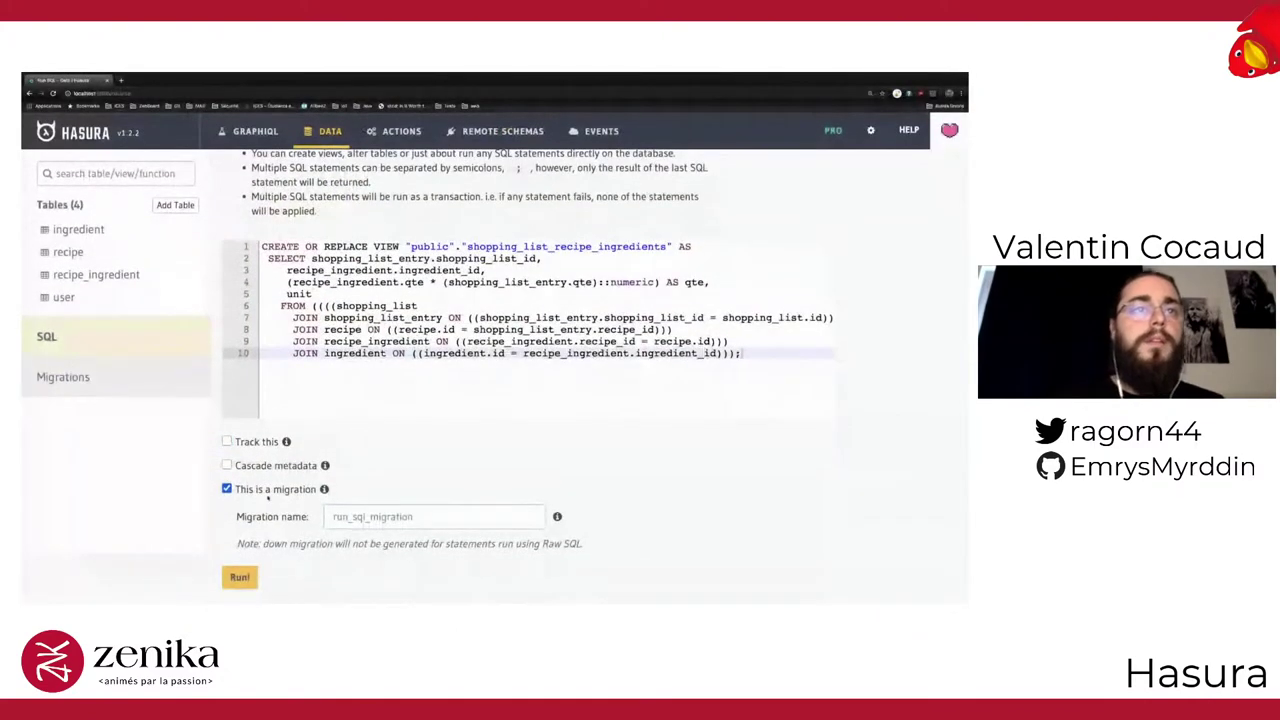
left_click(240, 577)
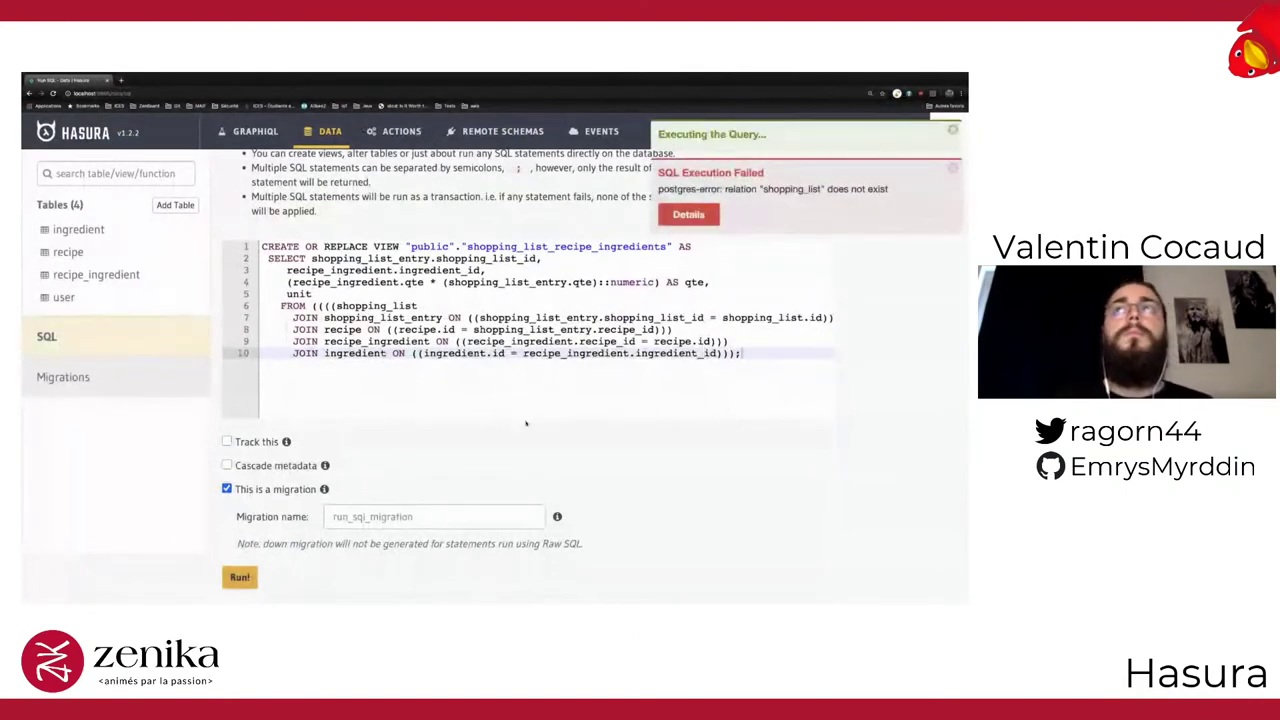
Reopen shopping_list_recipe_ingredients.sql in the code editor and select its whole definition
key("alt+Tab")
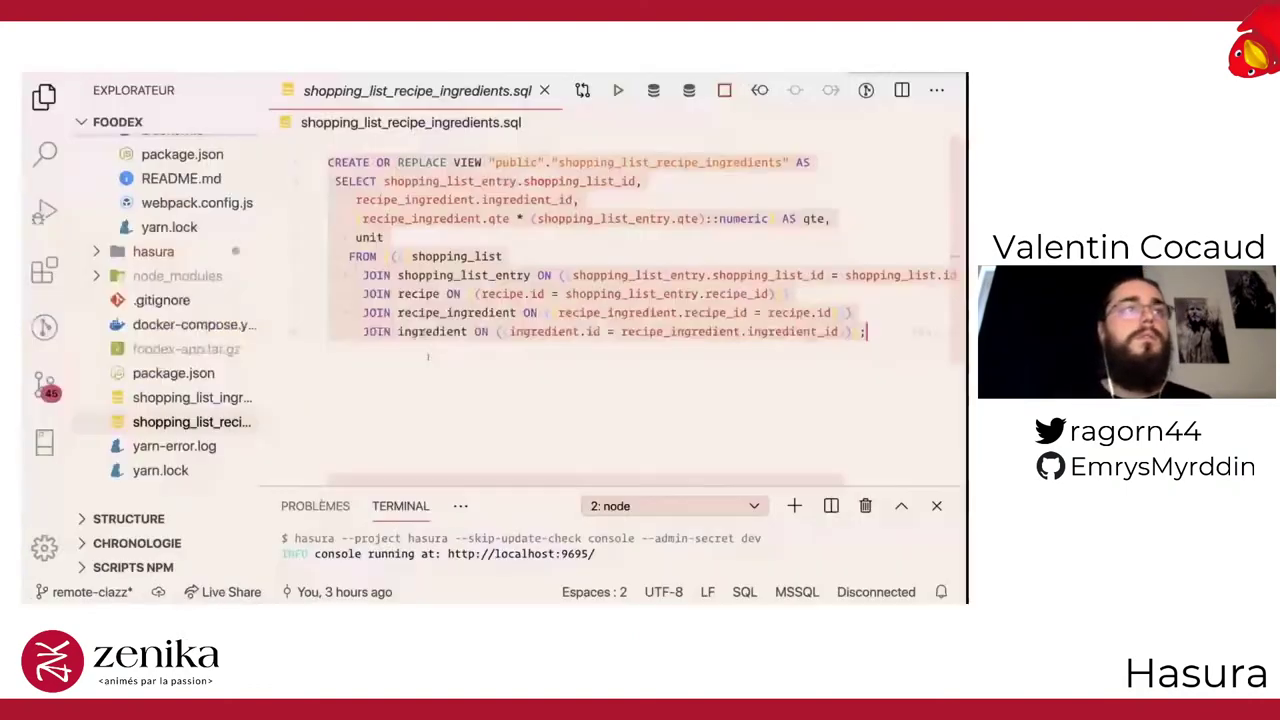
left_click(195, 397)
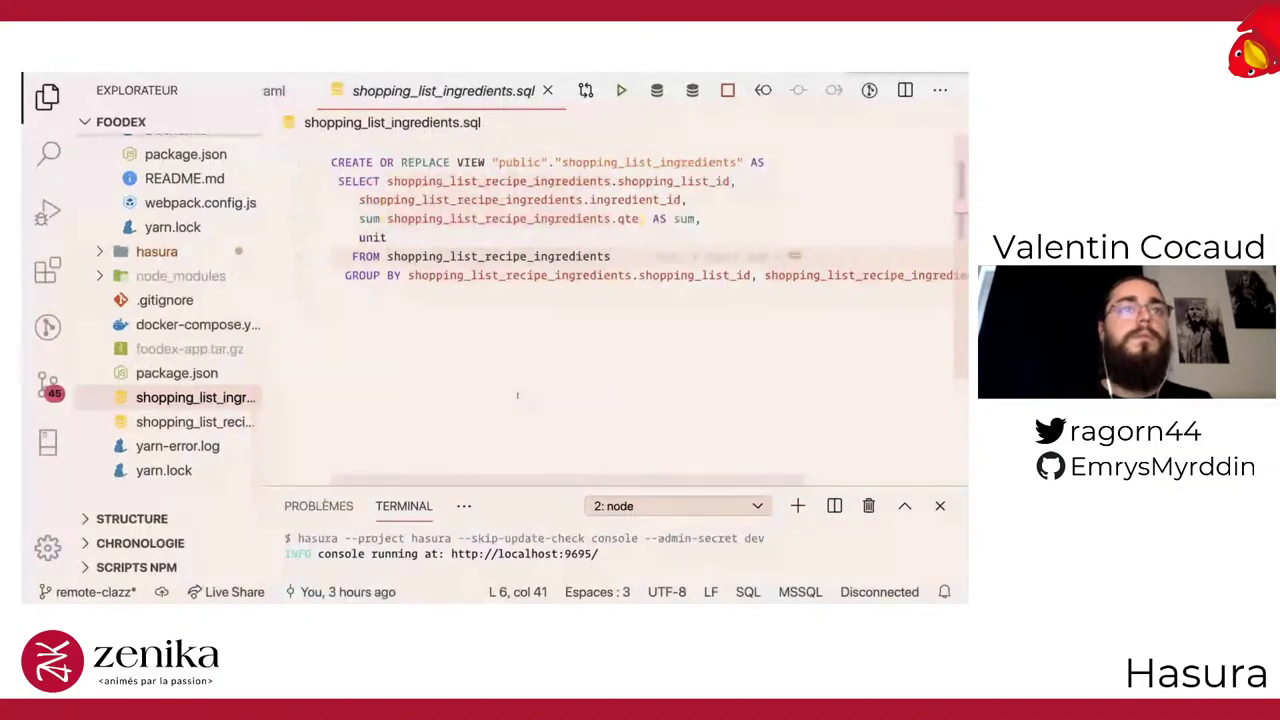
left_click(190, 421)
key("ctrl+a")
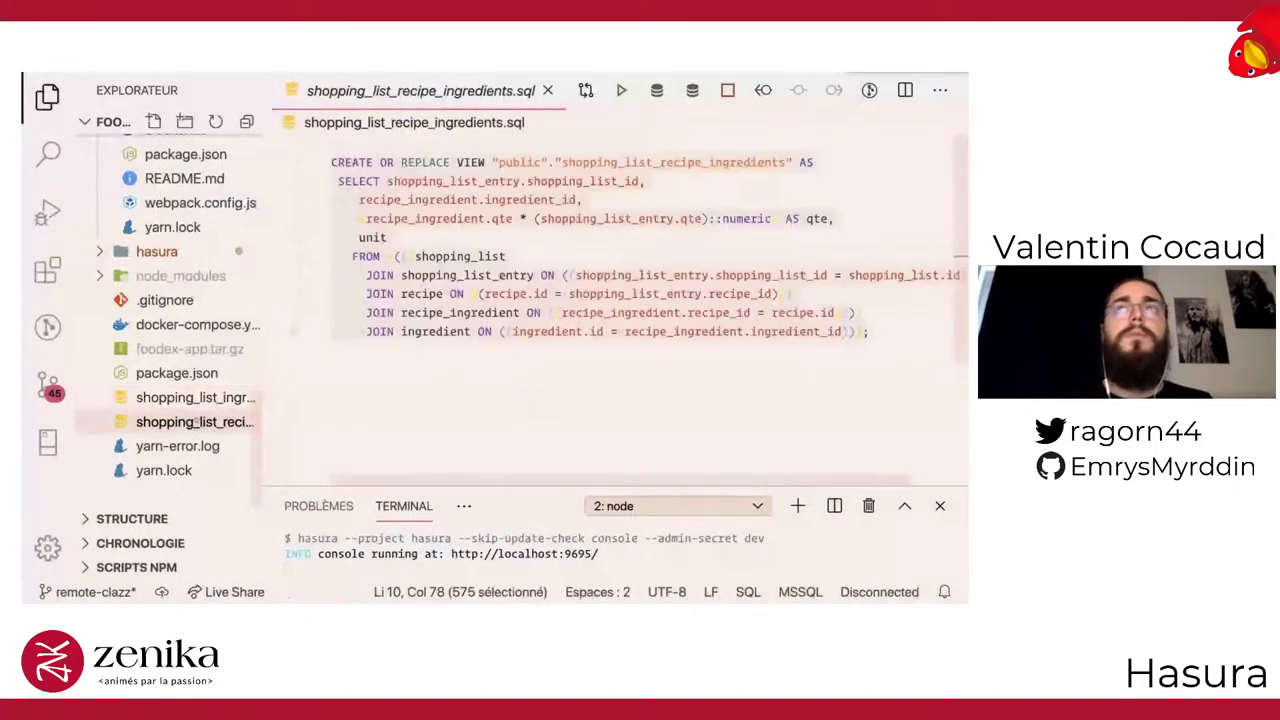
key("alt+Tab")
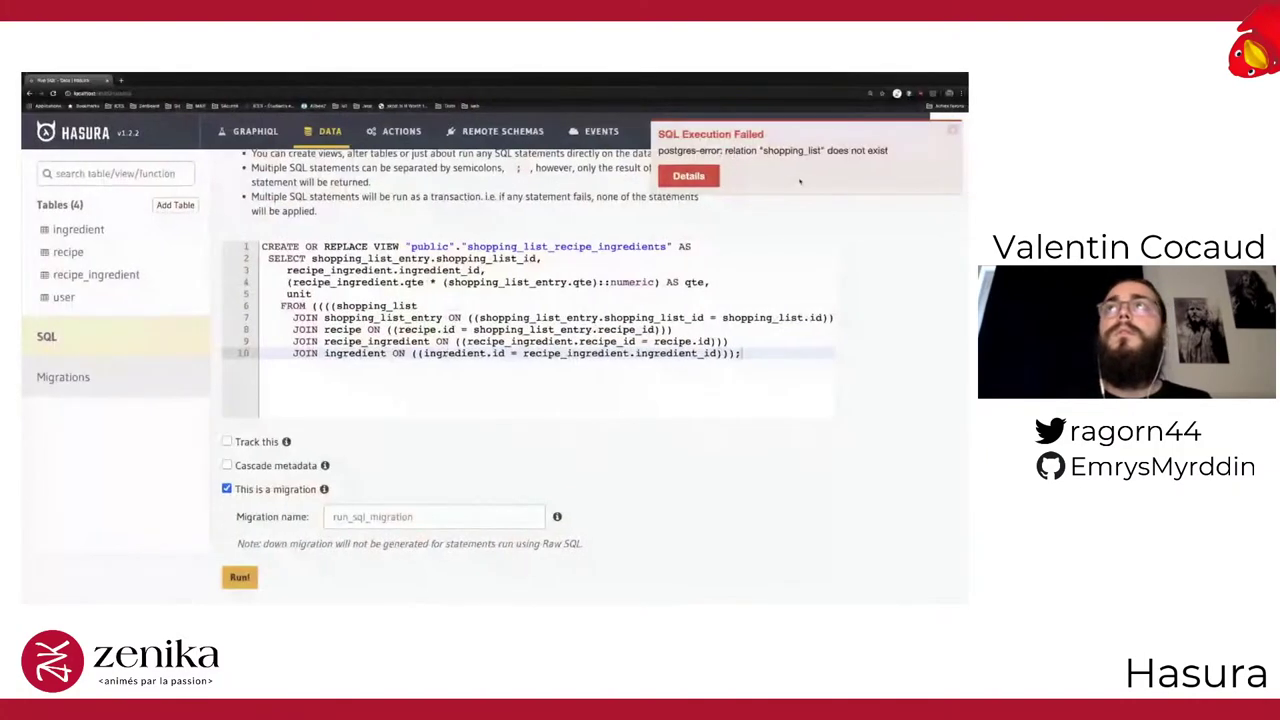
Dismiss the SQL Execution Failed notice and switch to the Actions section
left_click(549, 282)
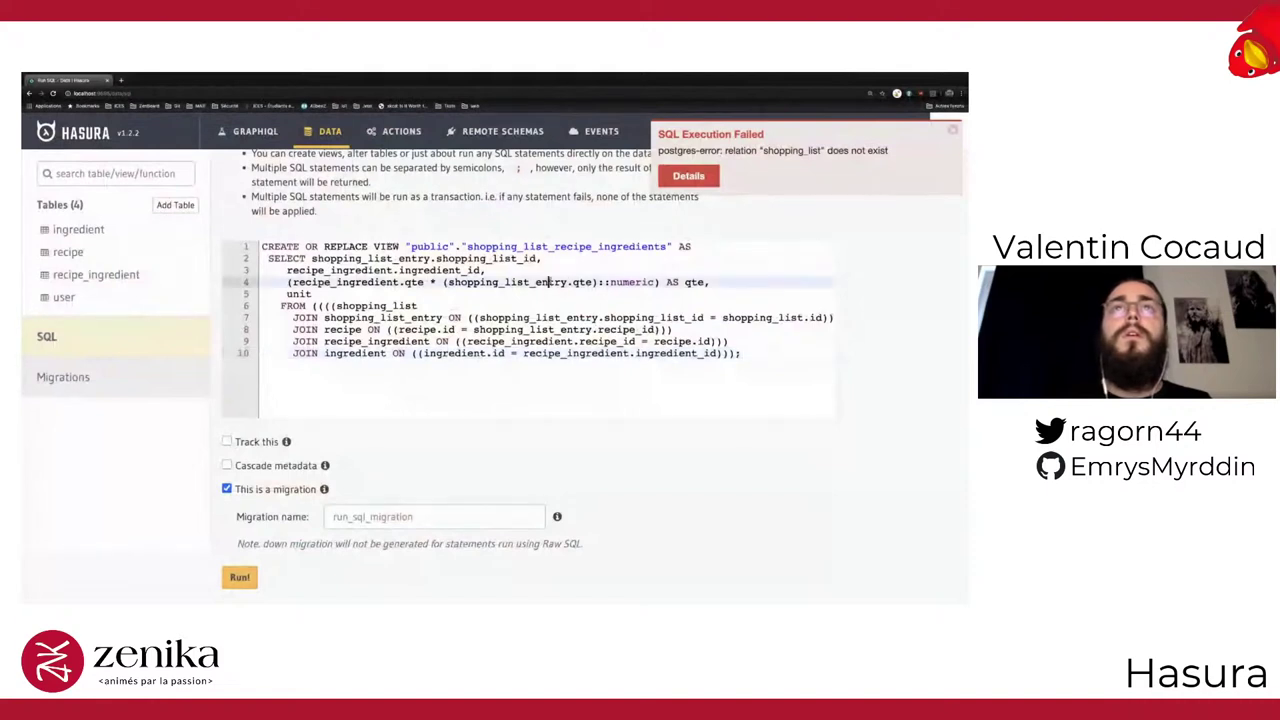
left_click(953, 131)
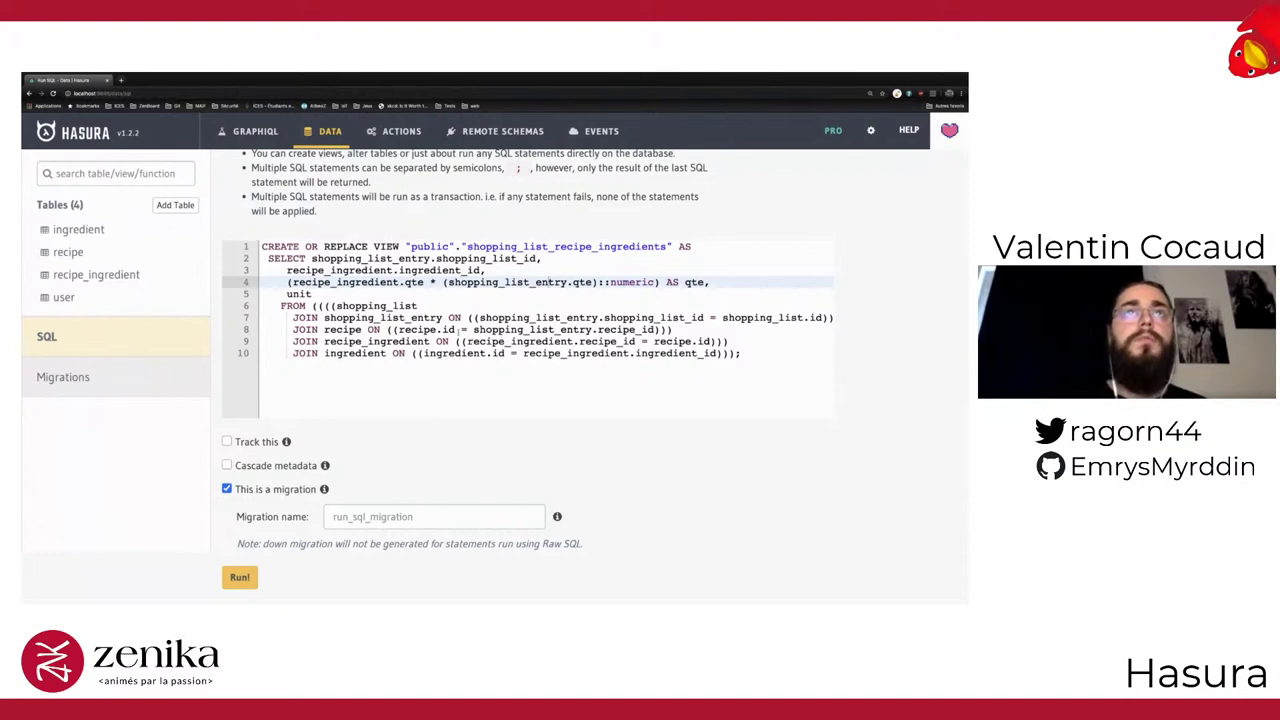
left_click(460, 329)
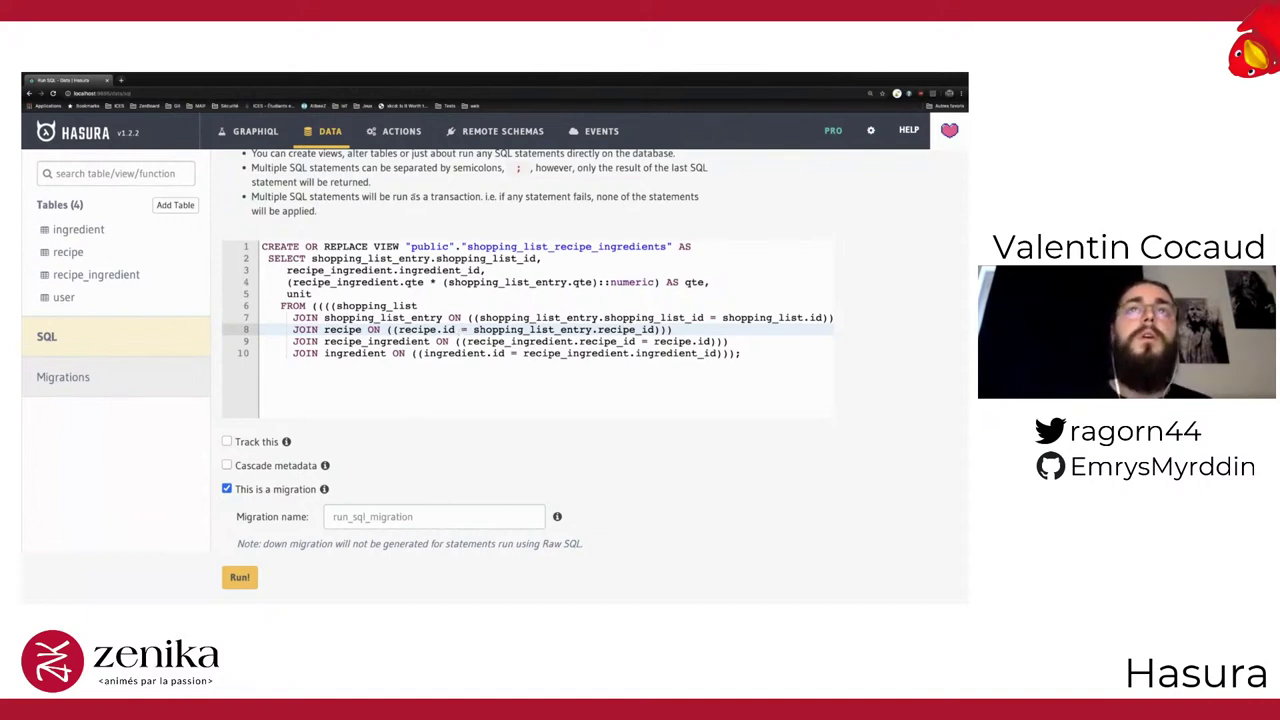
scroll(412, 196, "up", 2)
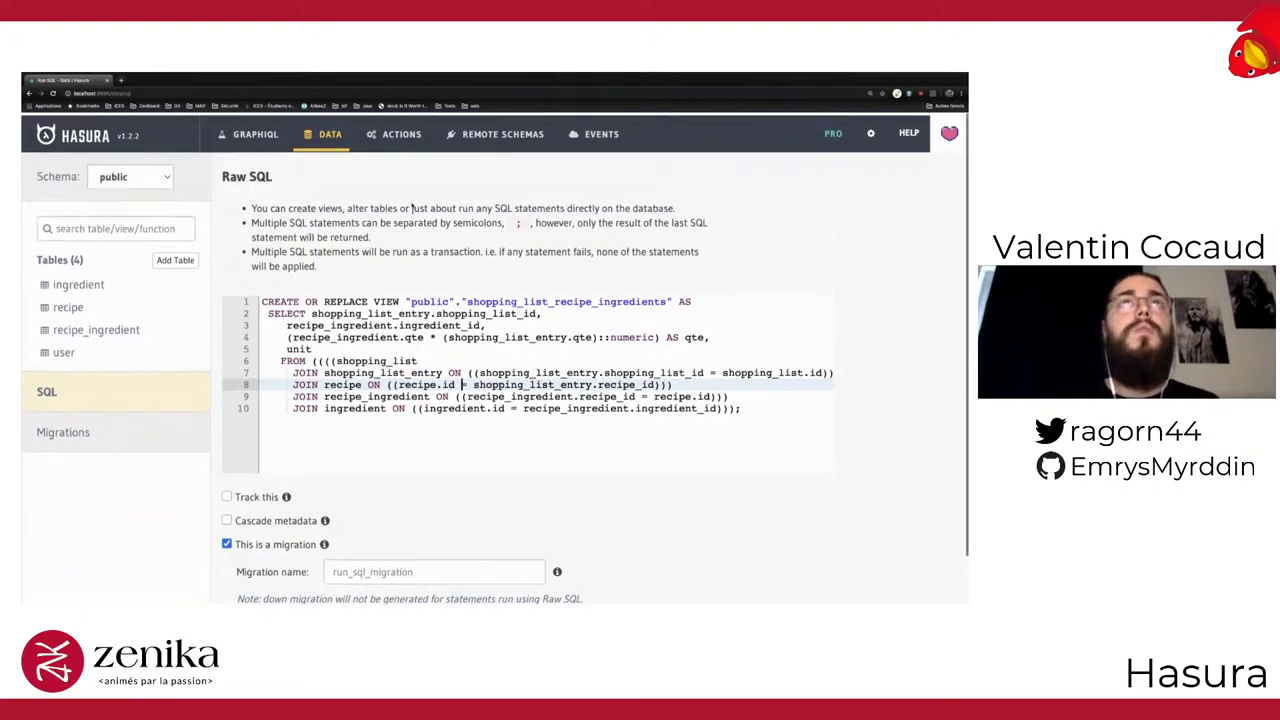
left_click(395, 133)
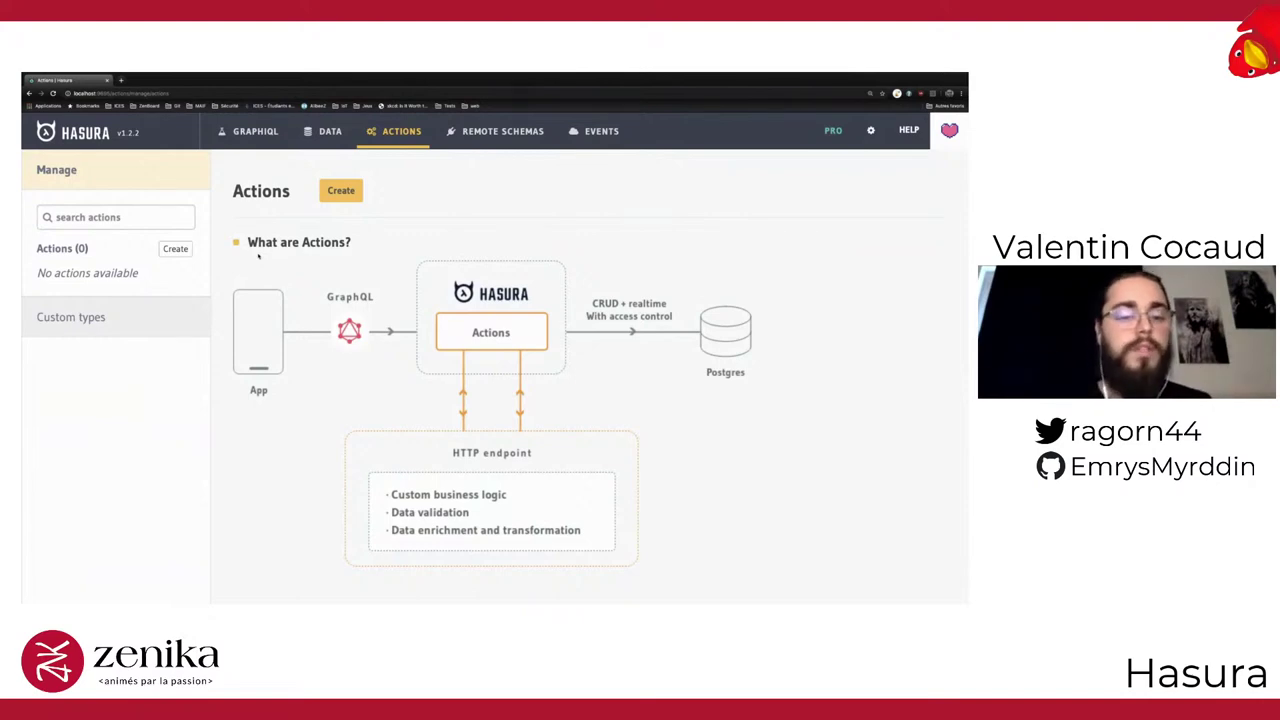
Start a new action and rename its sample mutation to login
left_click(176, 249)
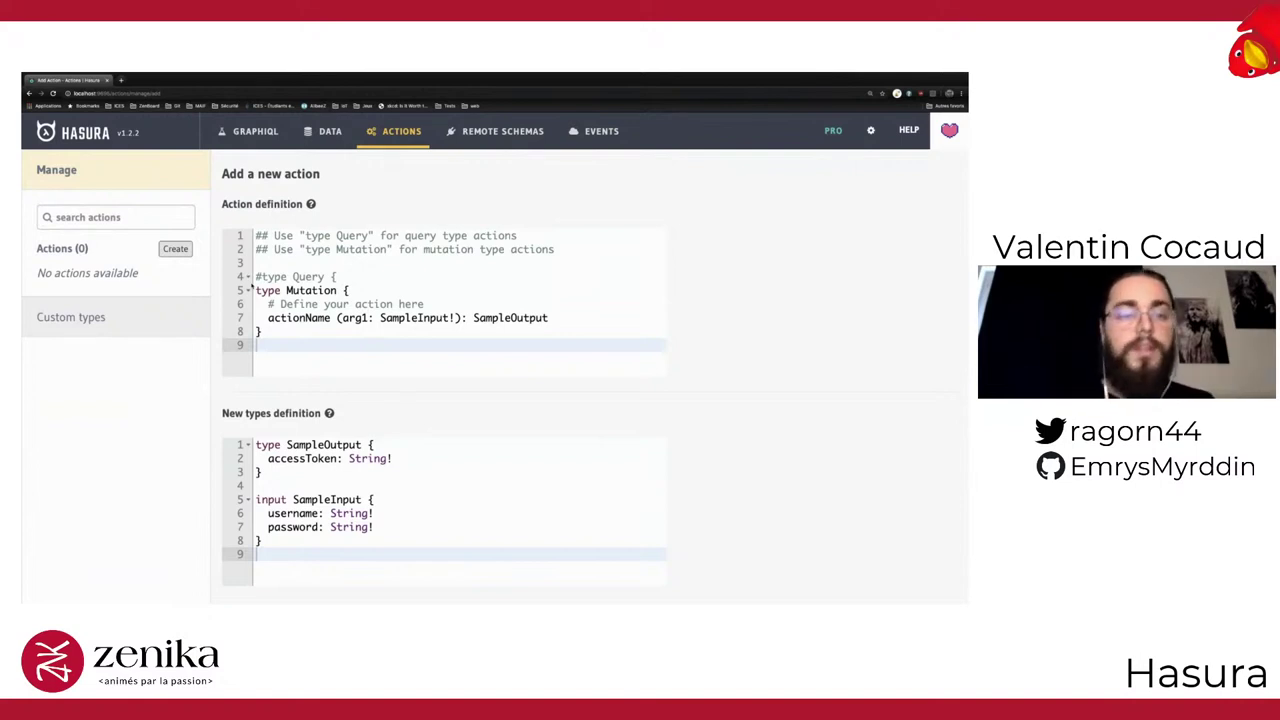
scroll(818, 393, "down", 3)
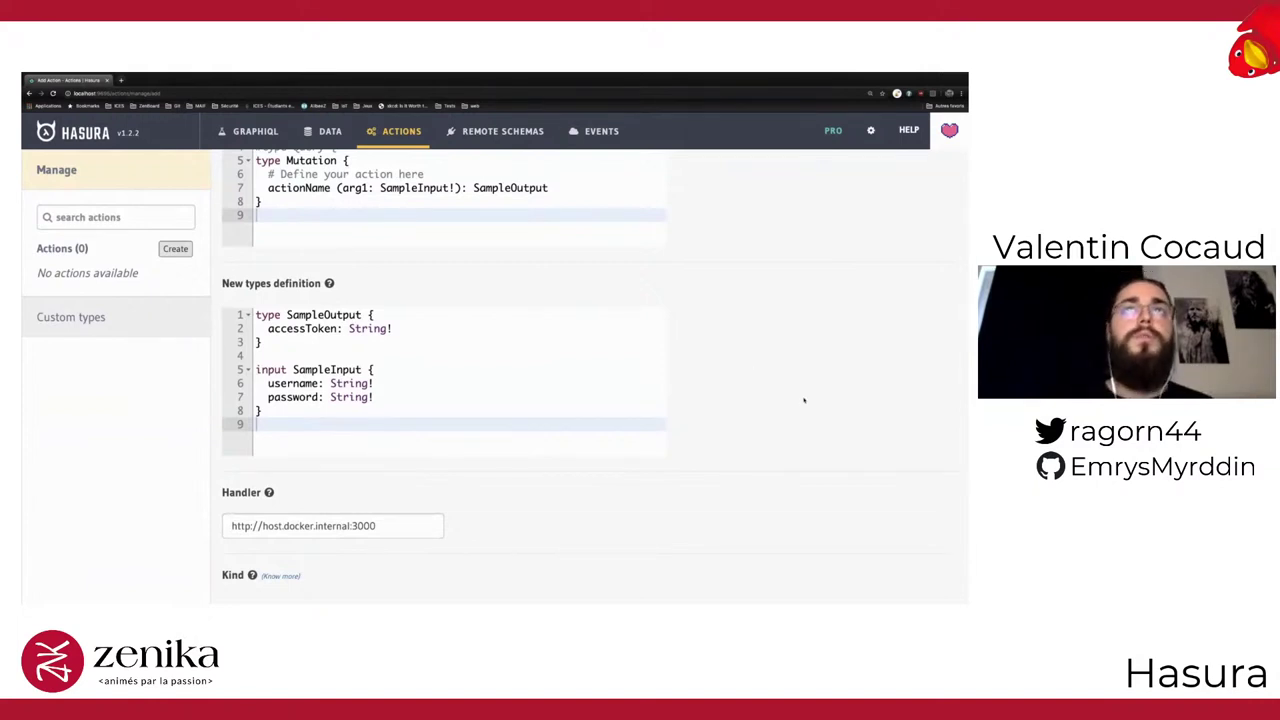
scroll(803, 400, "up", 2)
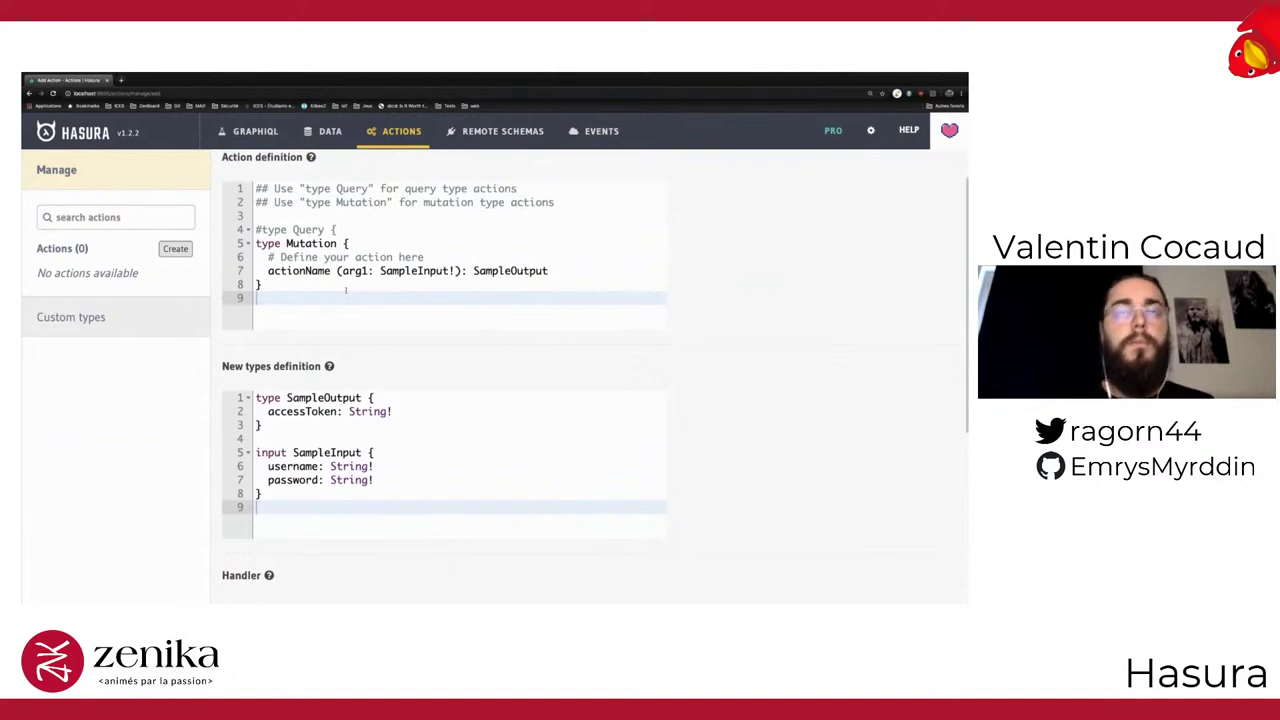
double_click(298, 271)
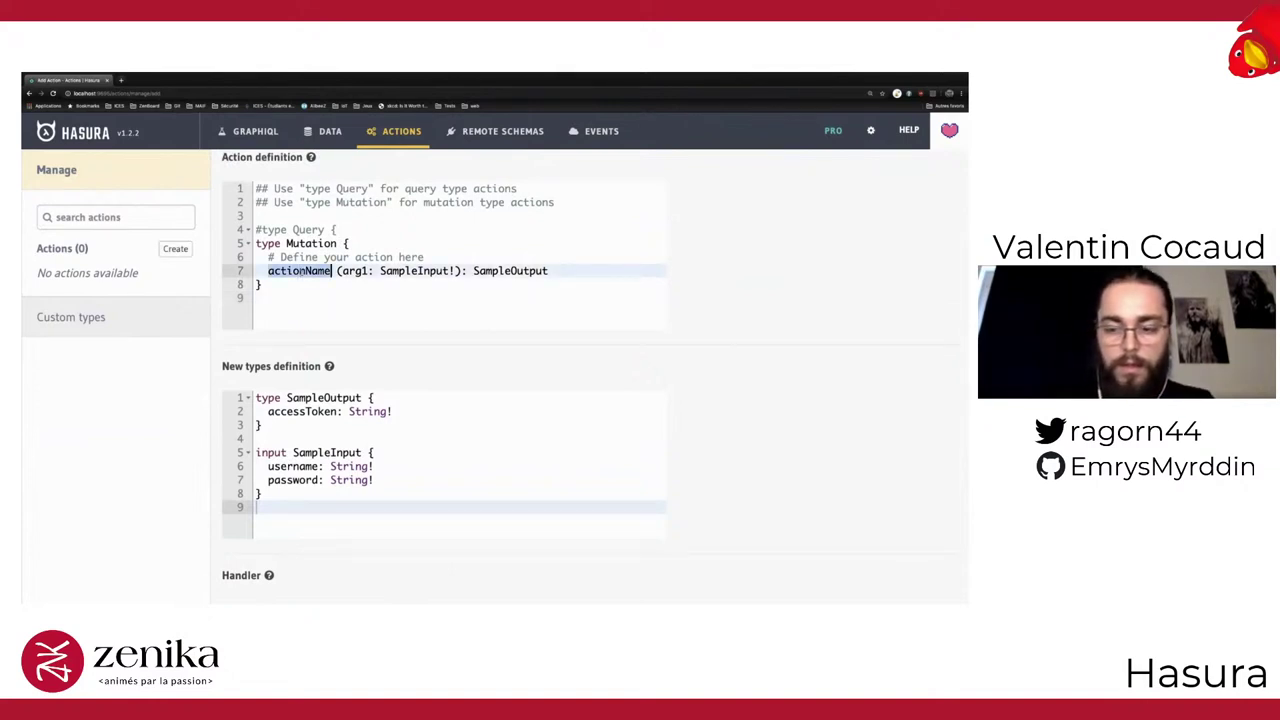
type("login")
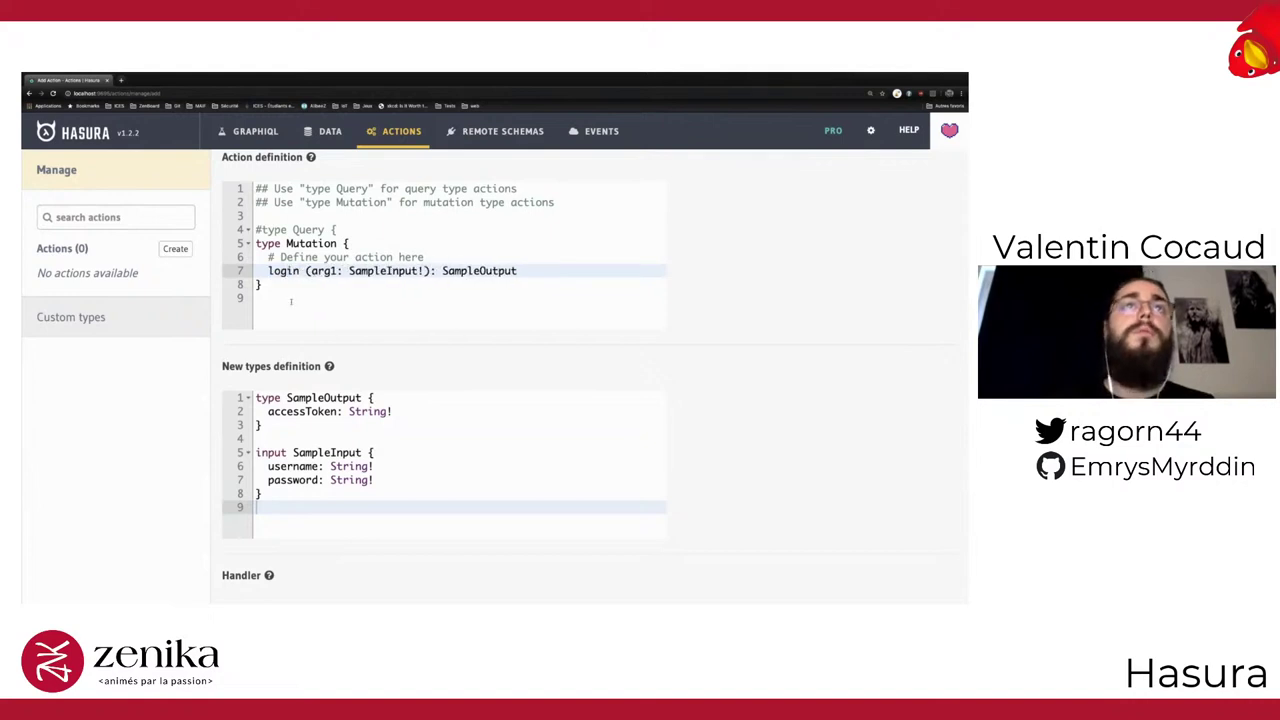
Give login the arguments username: String! and password: String!, returning LoginResult!
double_click(323, 270)
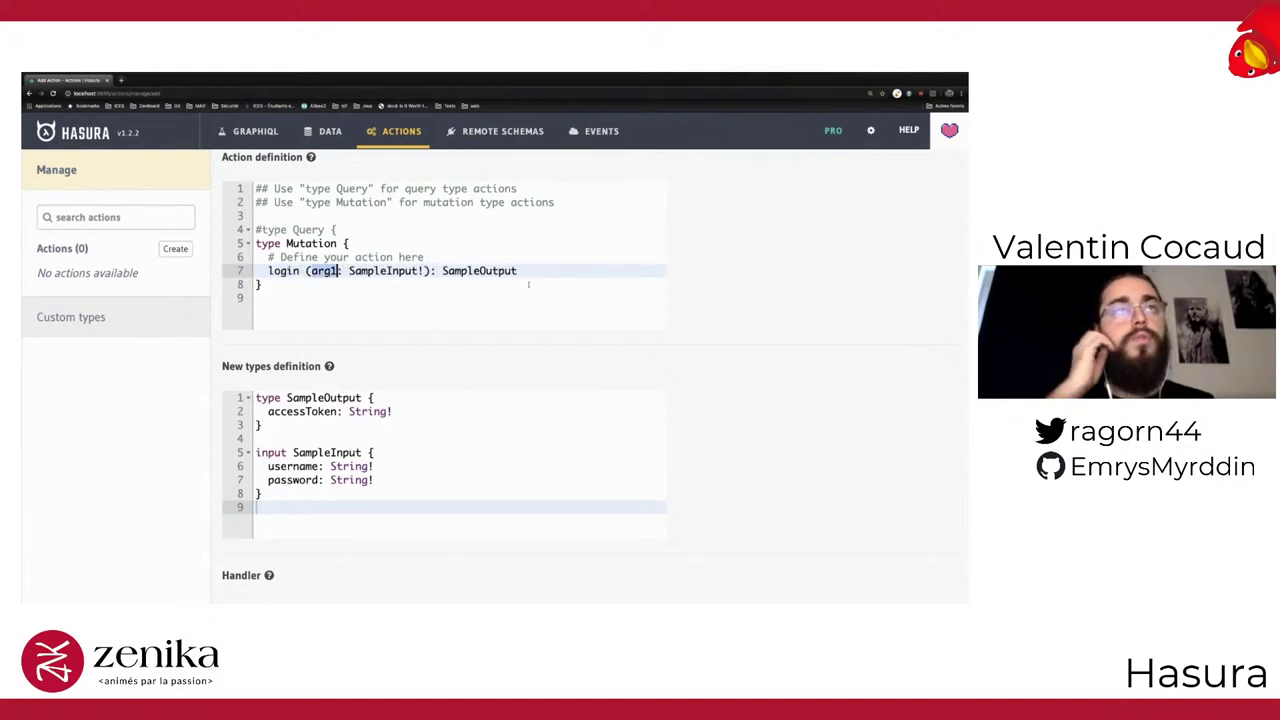
type("username")
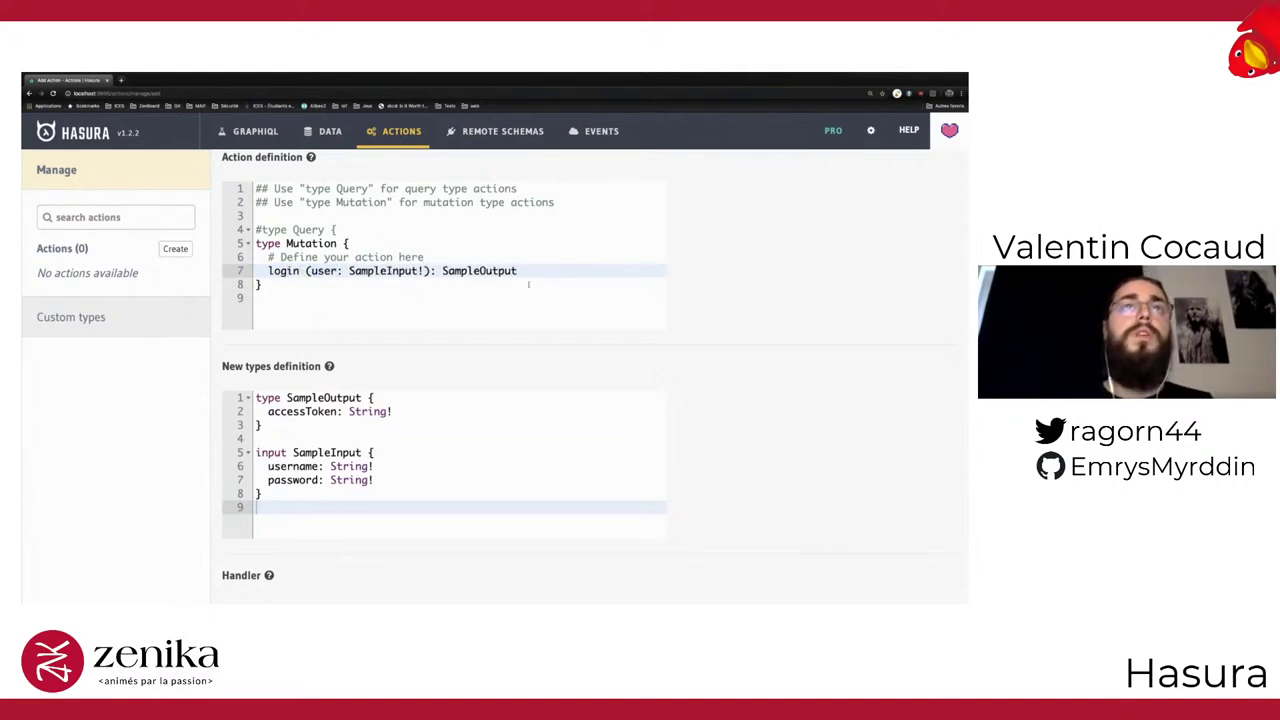
double_click(424, 271)
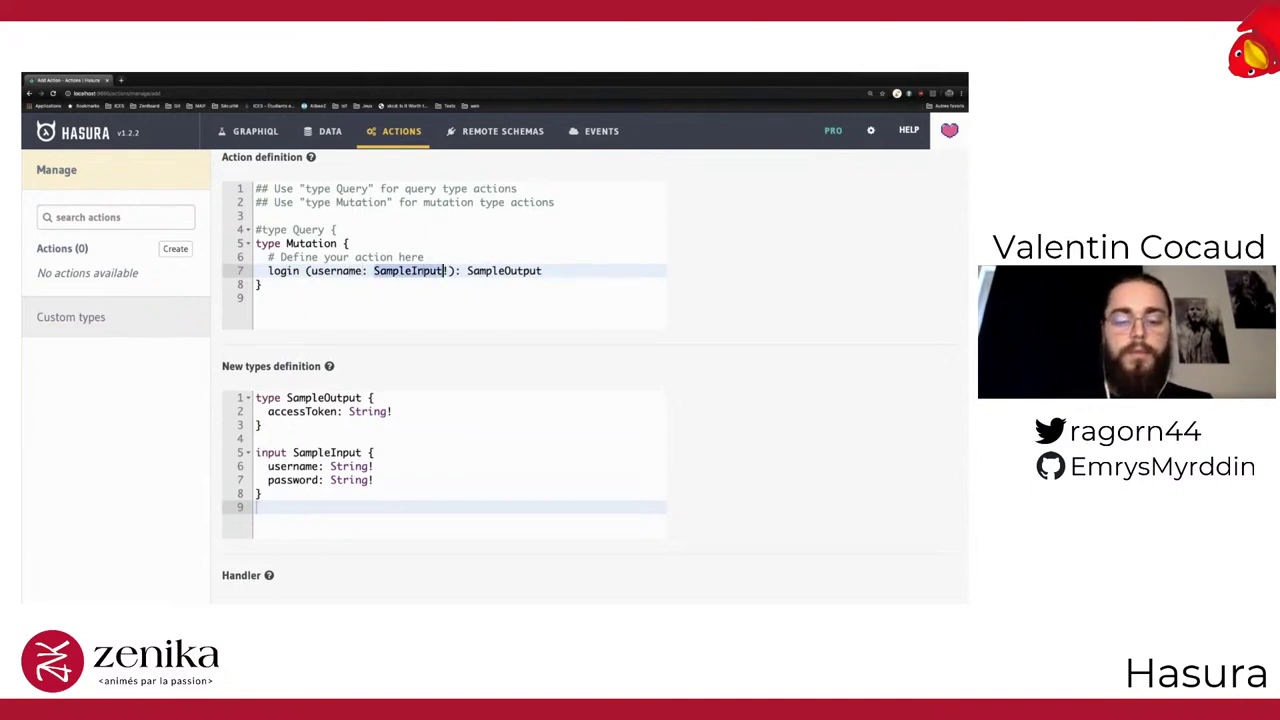
type("String!")
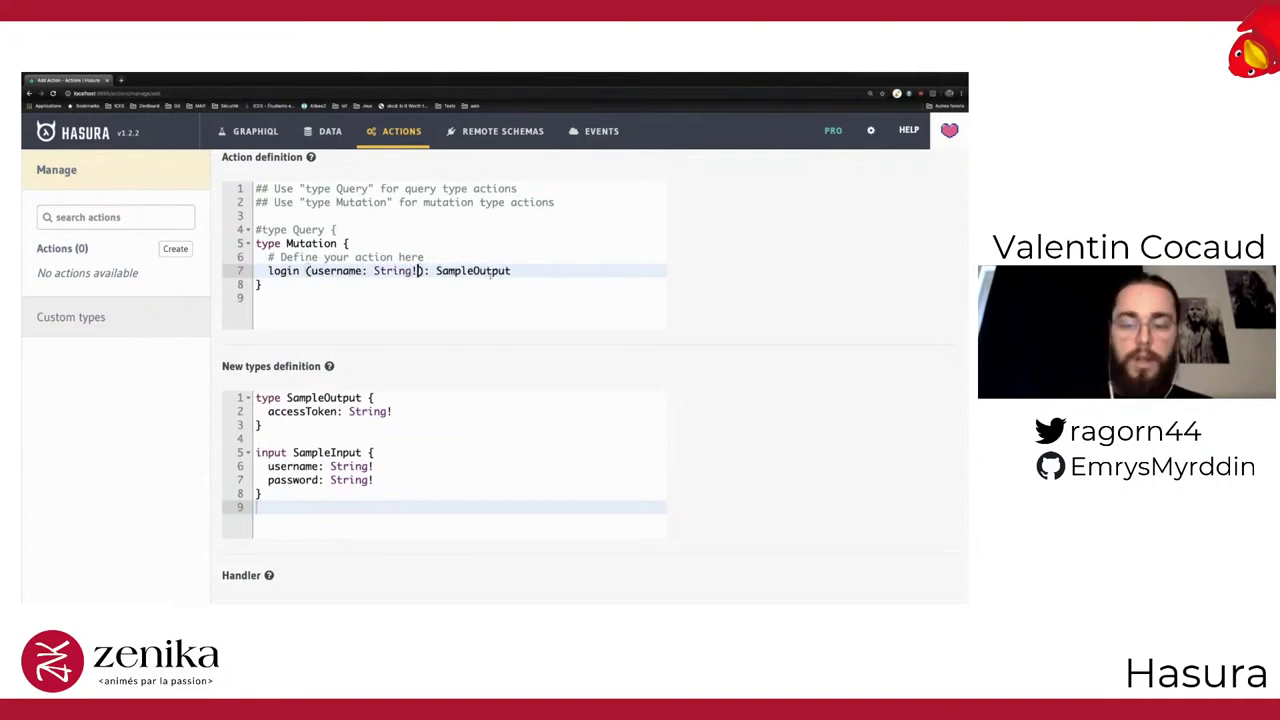
type(", password")
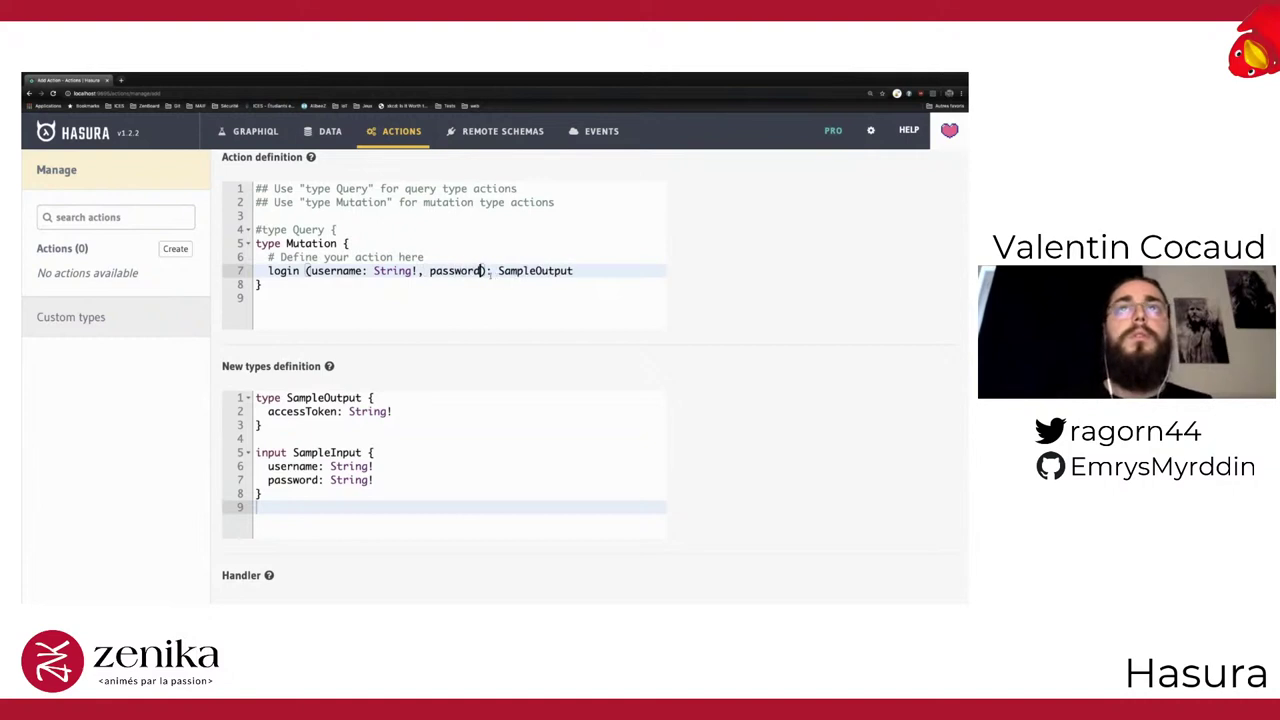
type(": String!")
double_click(556, 271)
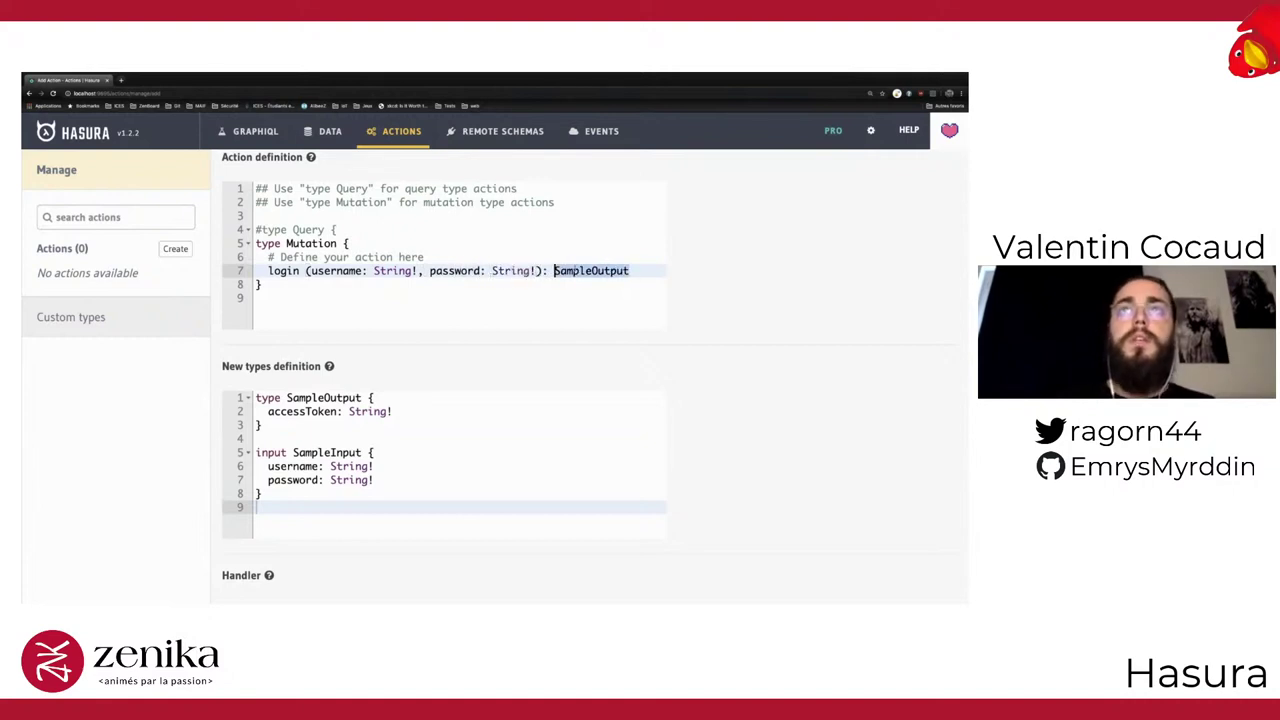
type("User")
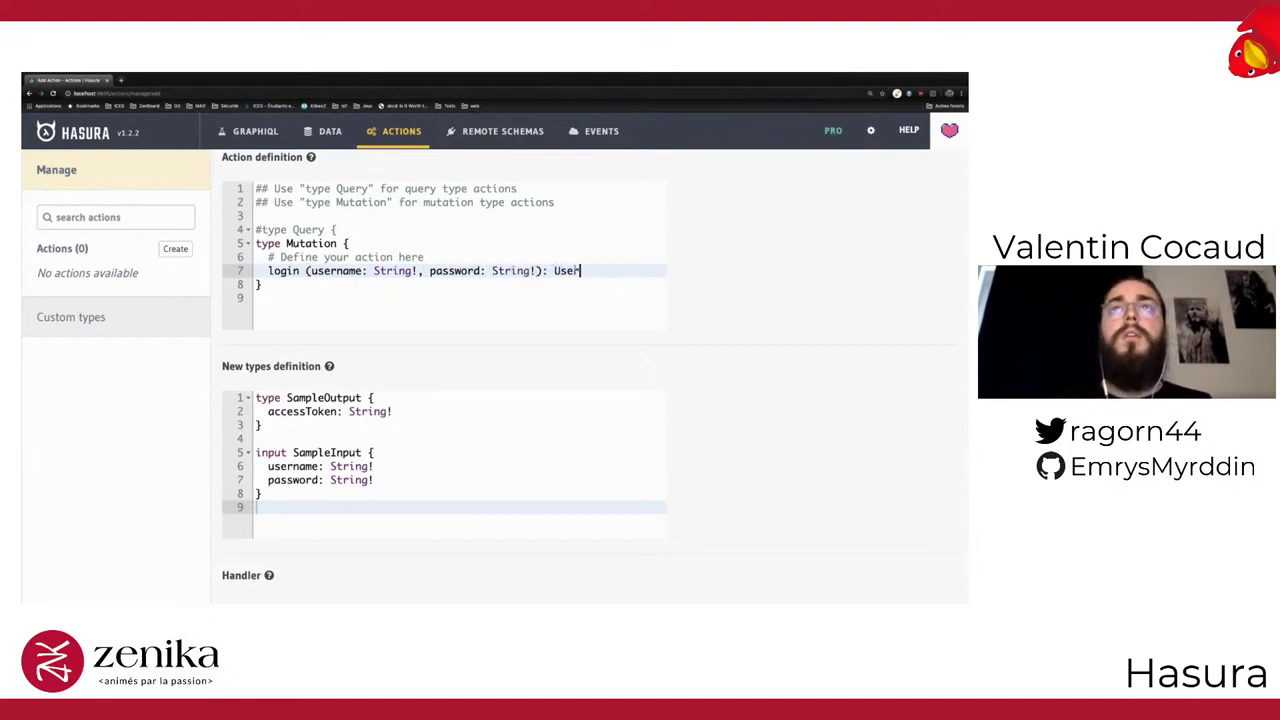
key("BackSpace")
key("BackSpace")
key("BackSpace")
key("BackSpace")
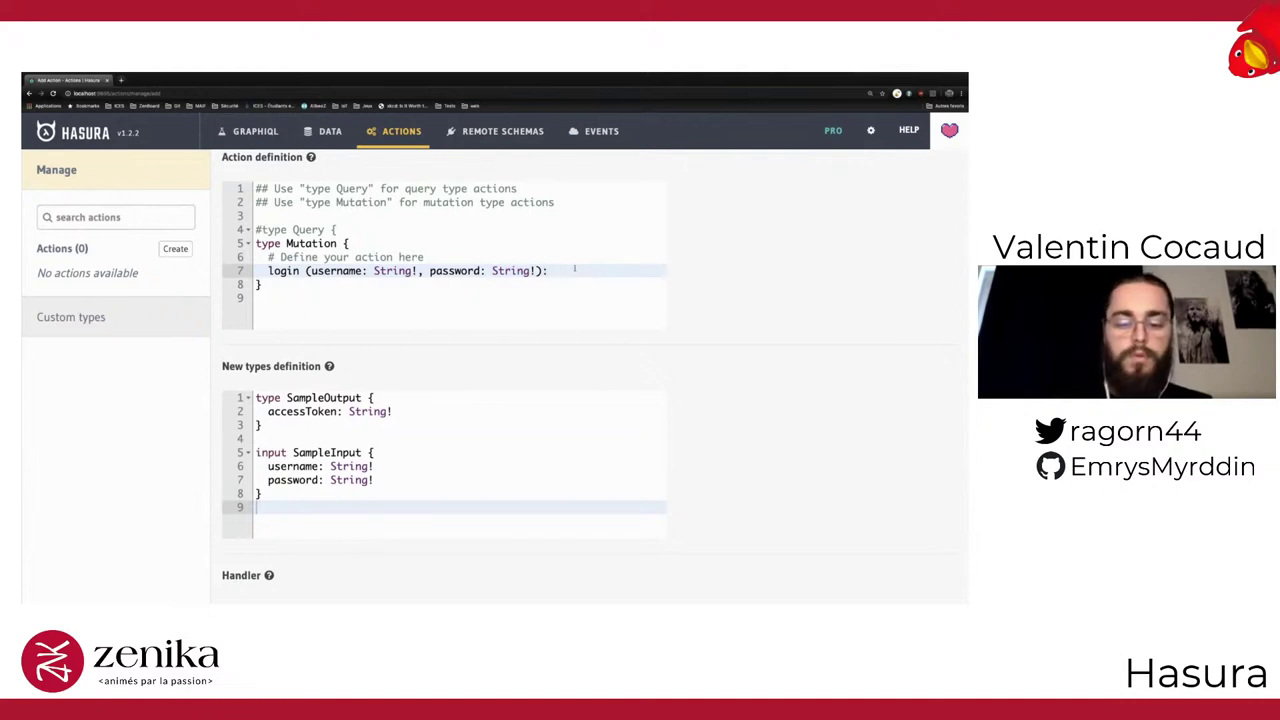
type("LoginResult")
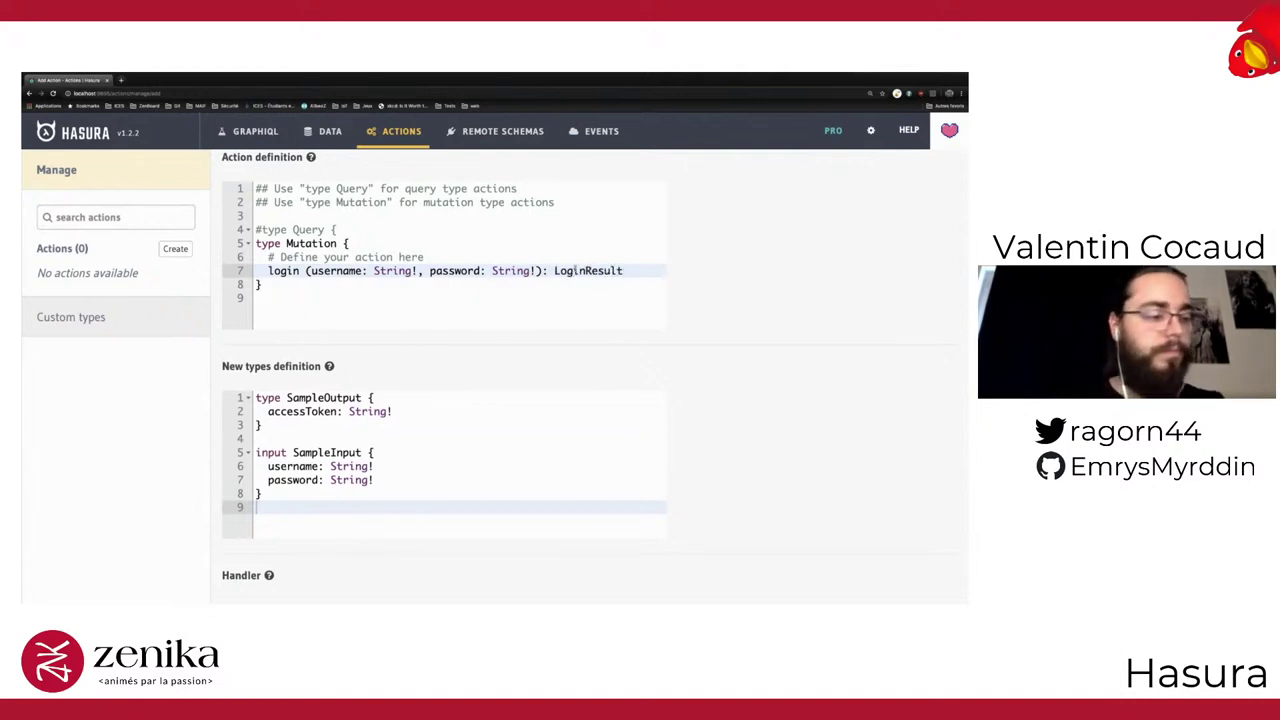
type("!")
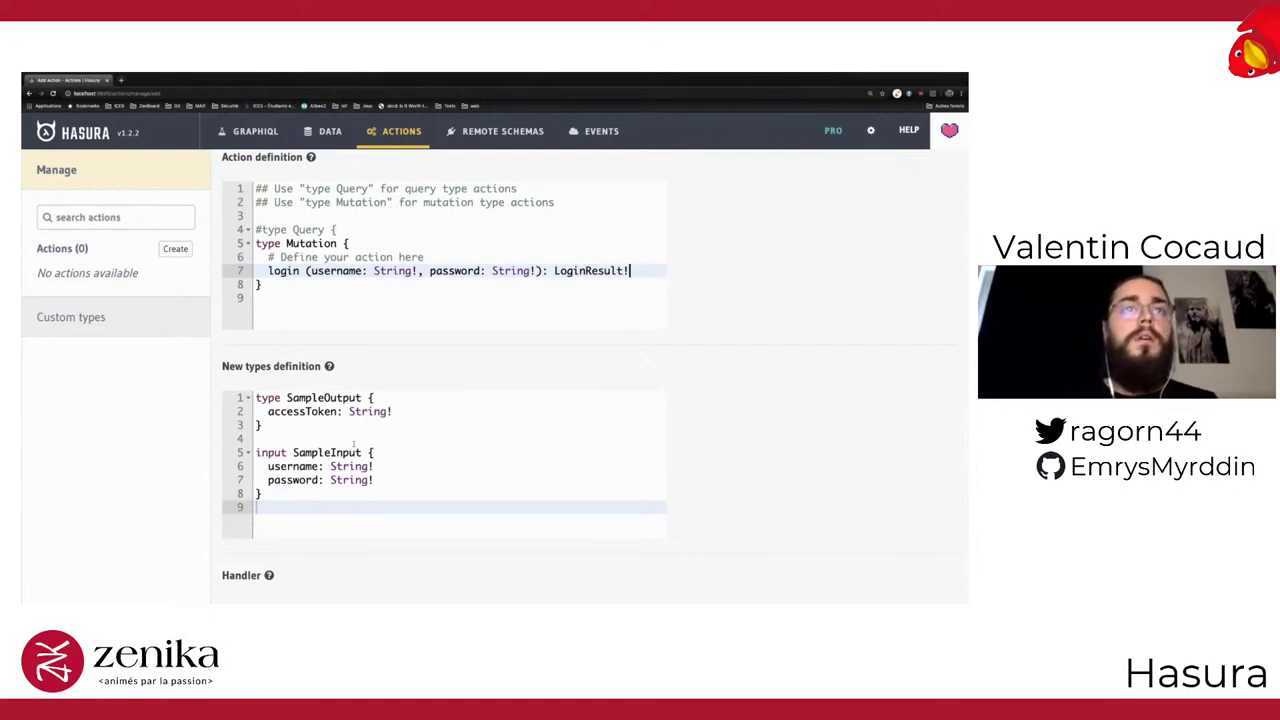
Change the action to type Query and replace the sample types with a LoginResult type
left_click(277, 490)
key("super+a")
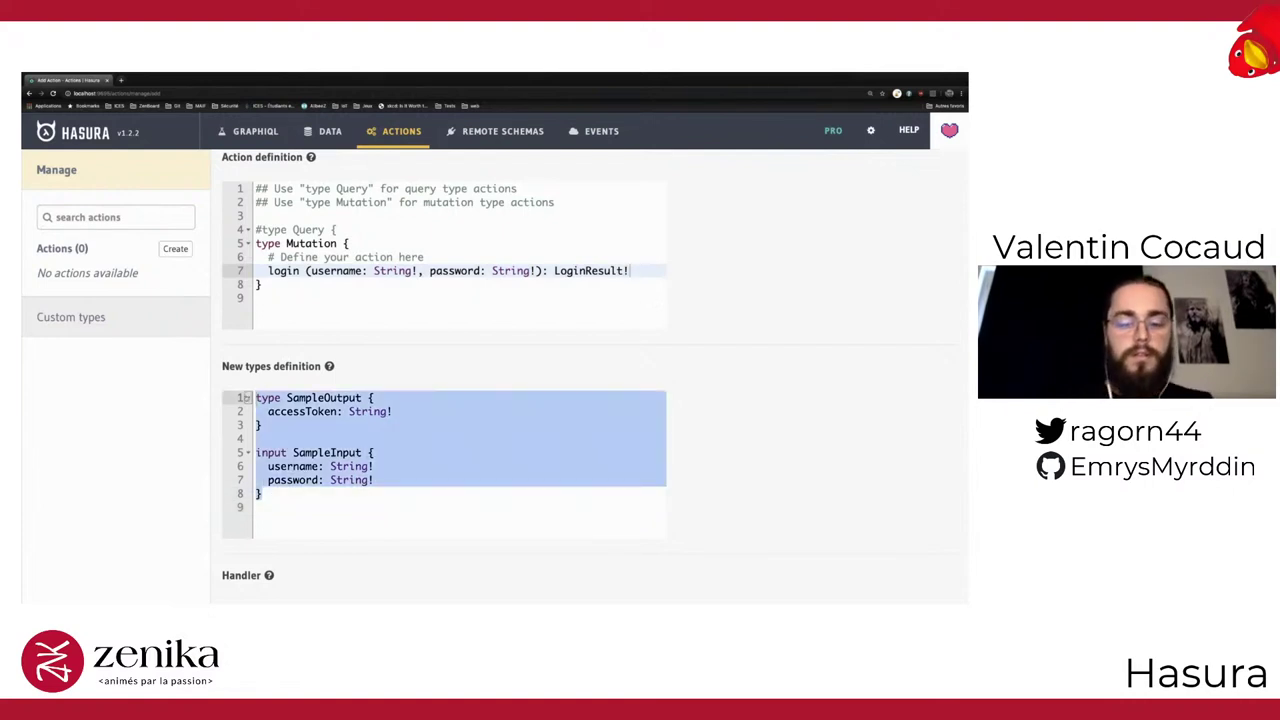
type("type")
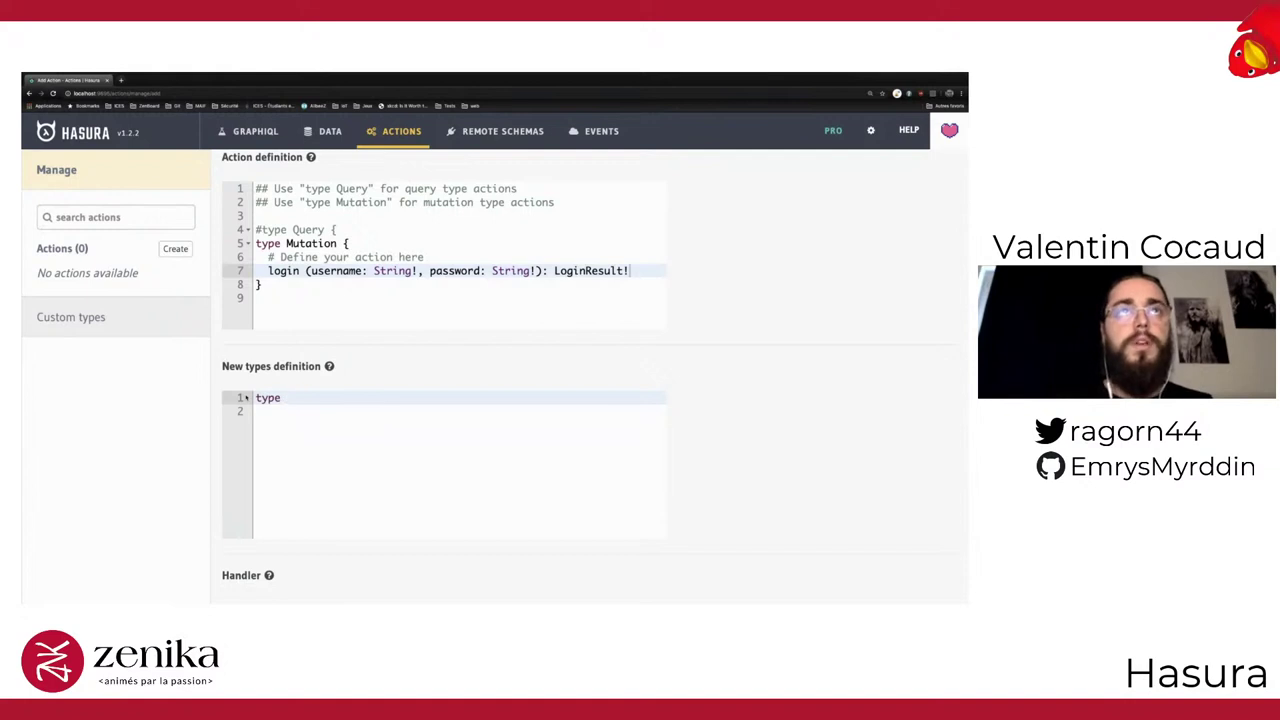
double_click(312, 243)
type("Query")
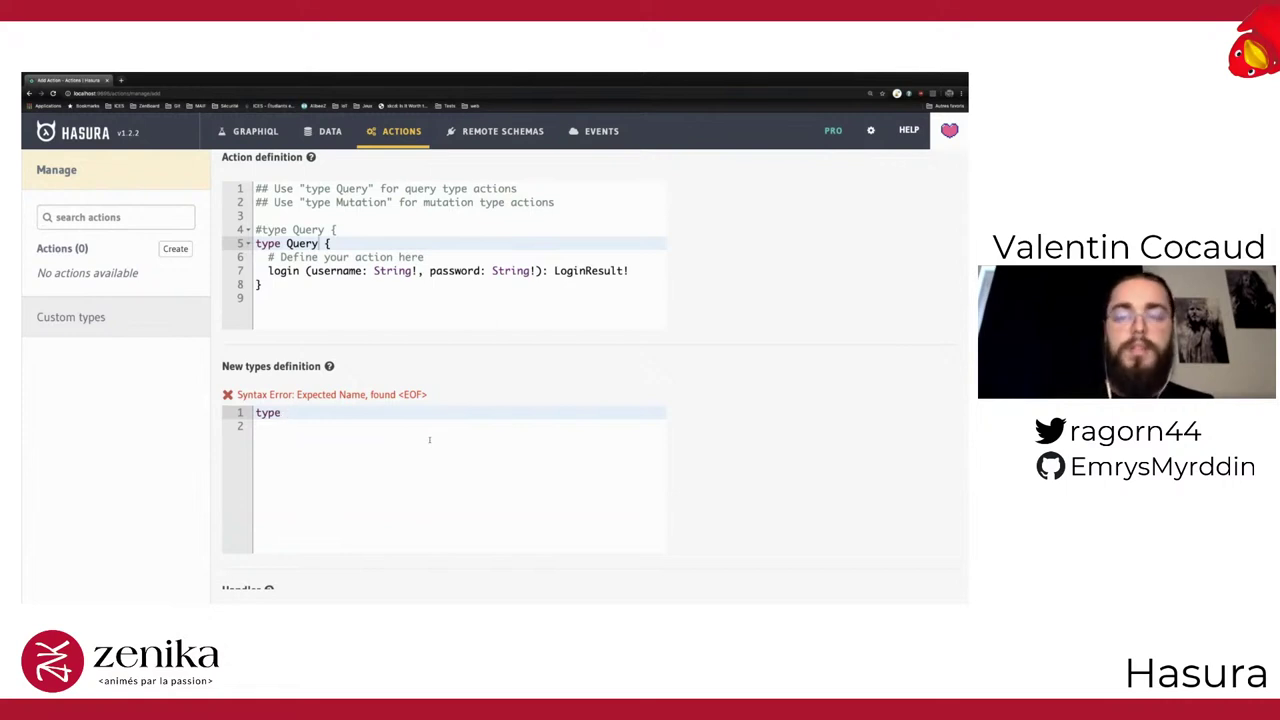
type("Login")
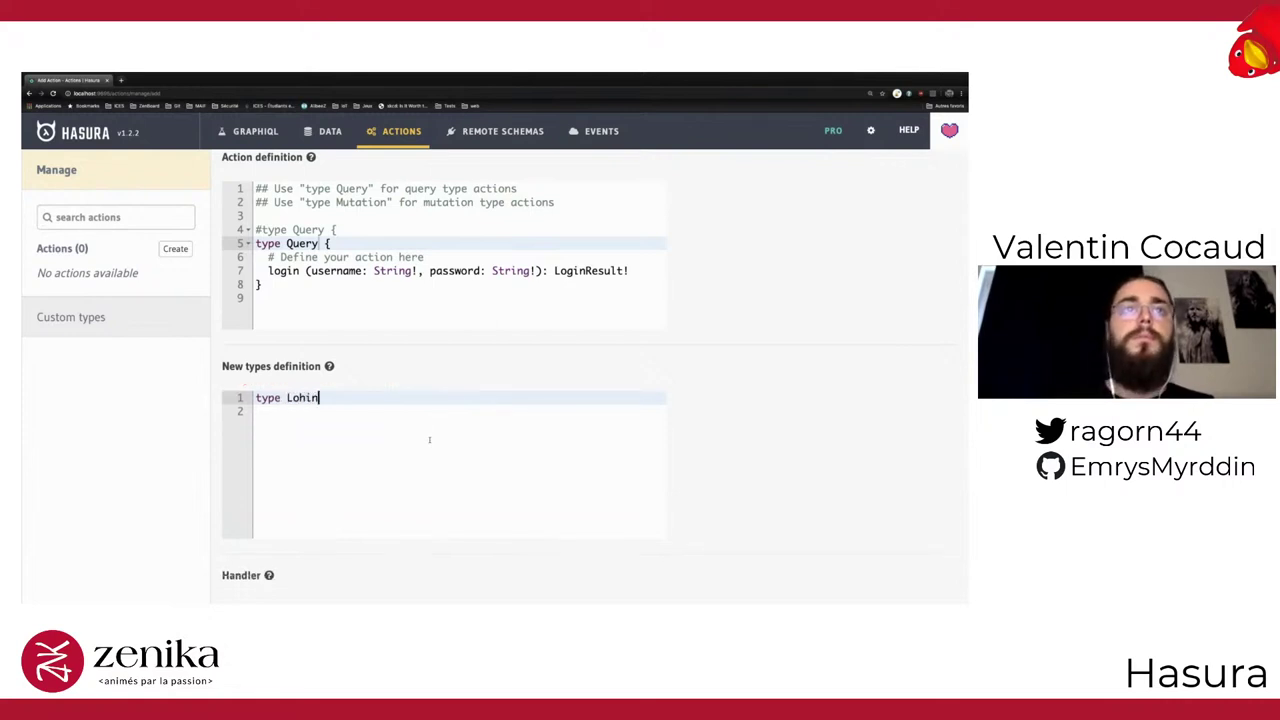
type("Resu")
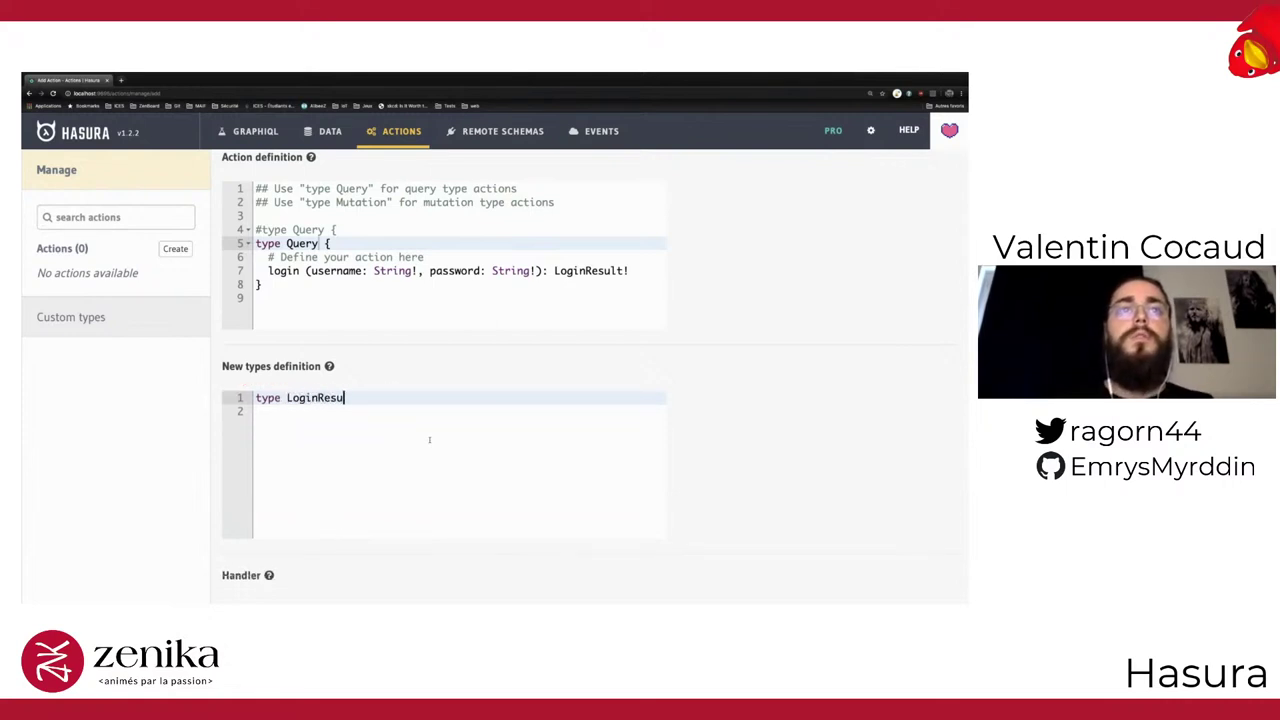
type("lt {")
Fill LoginResult with the fields token: String! and userId: uuid!
key("Return")
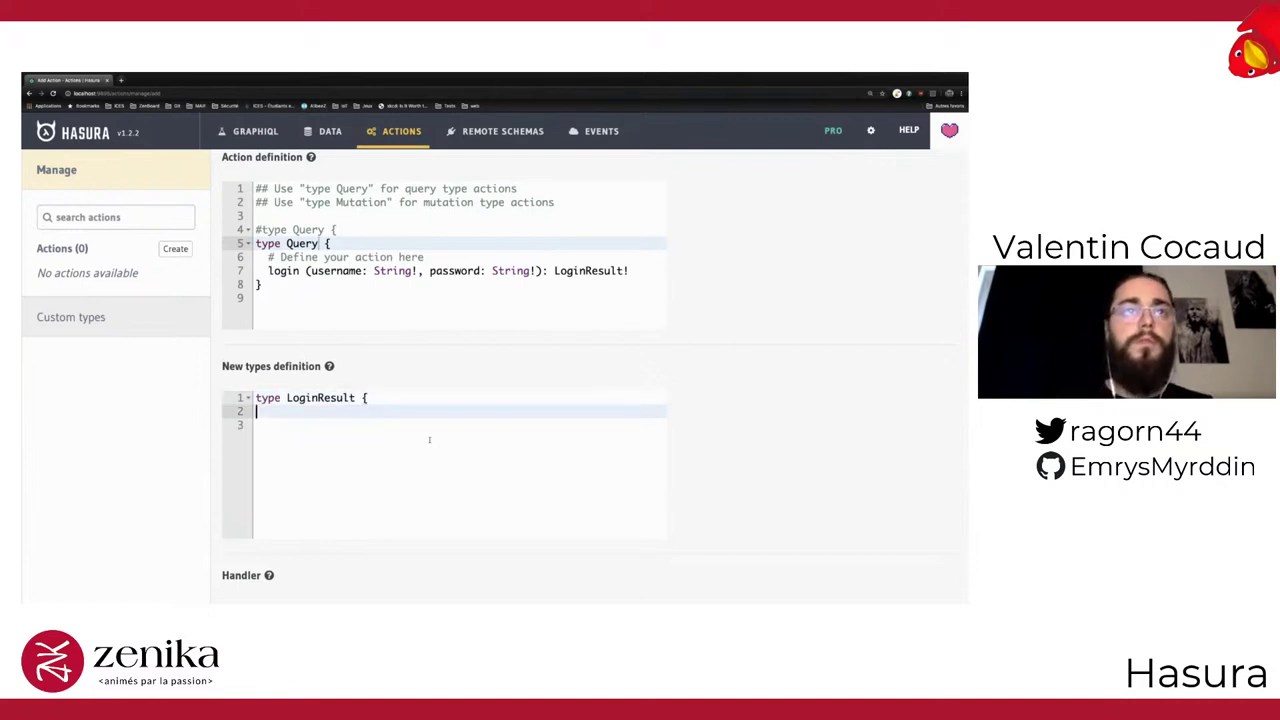
key("Return")
type("}")
key("Up")
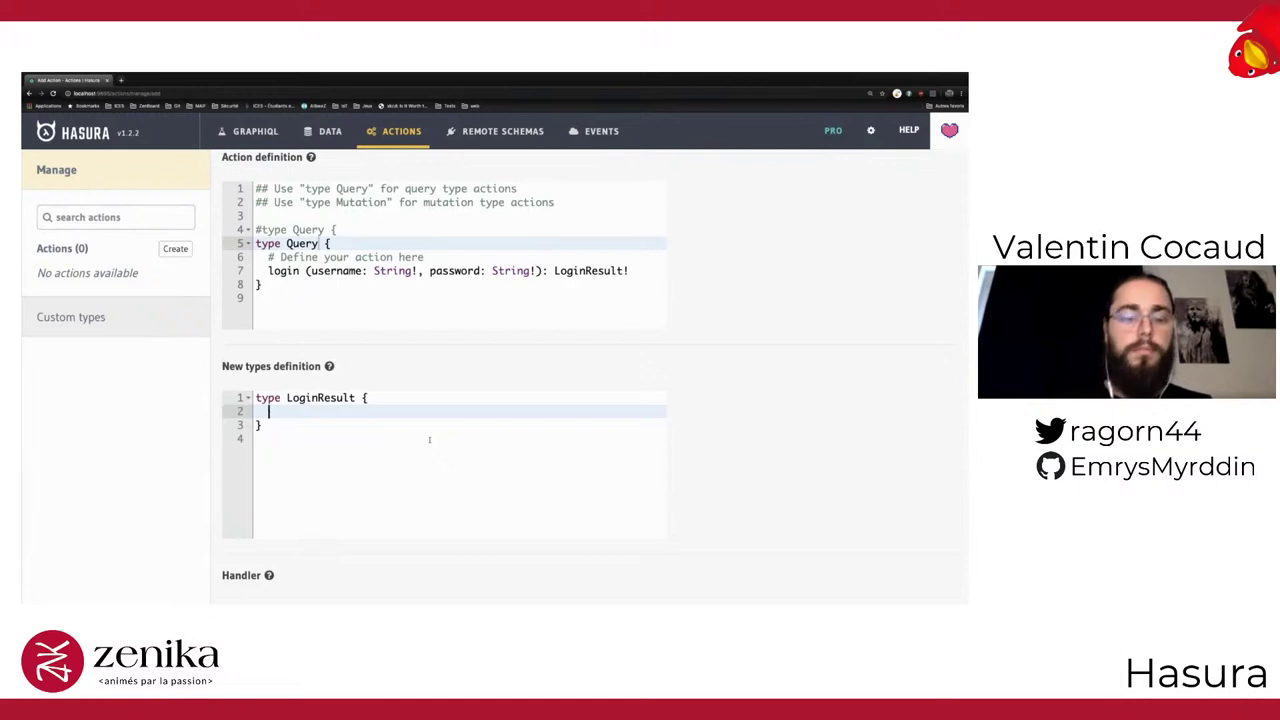
type("token: ")
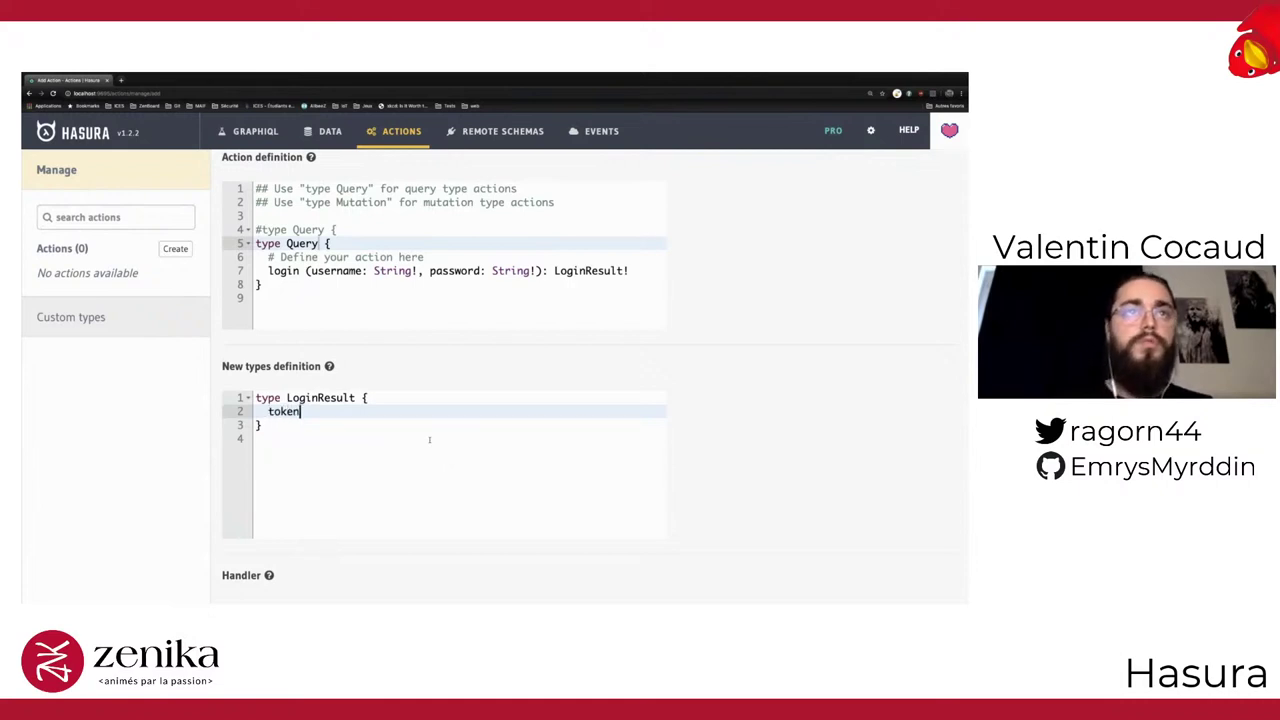
type("String!")
key("Return")
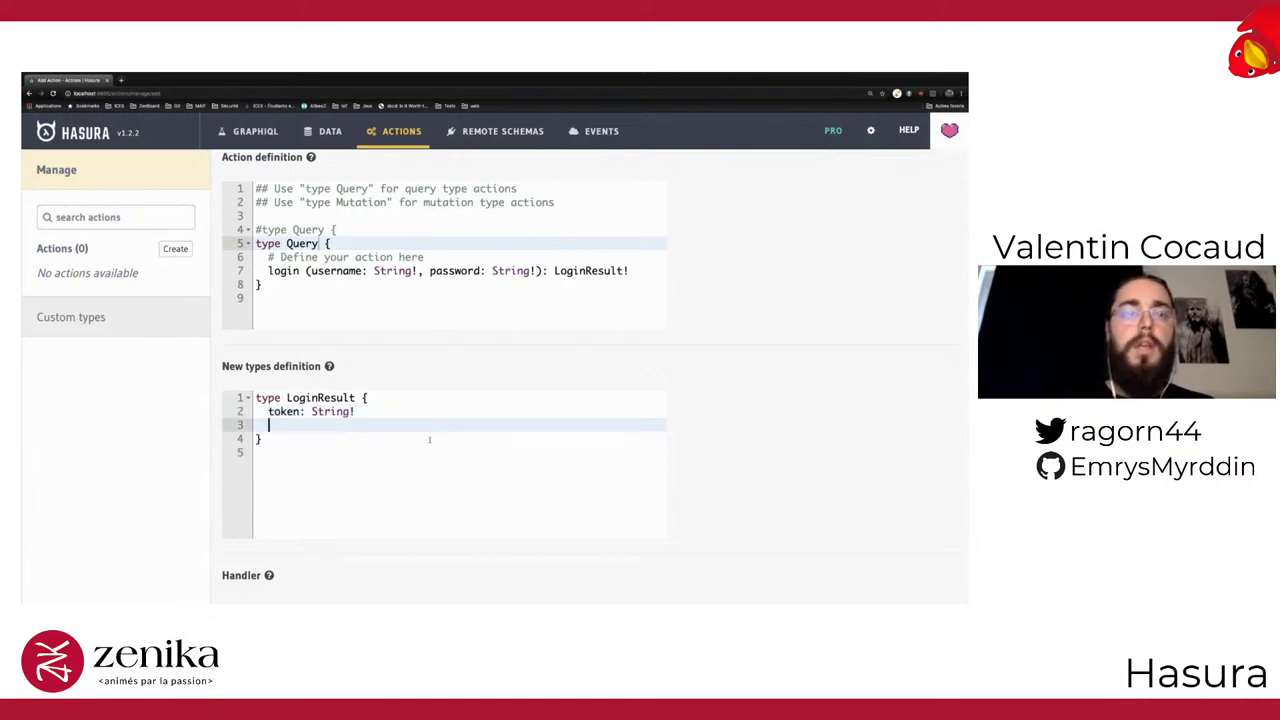
type("user")
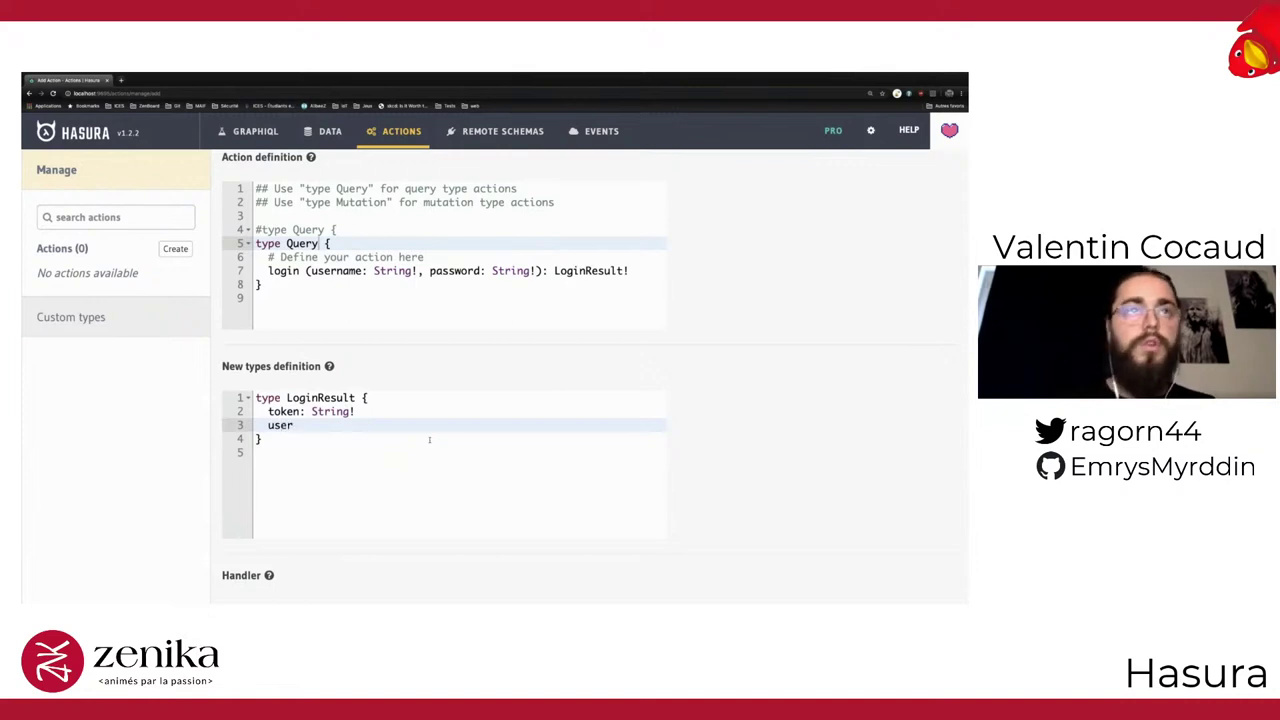
type("Id: uuid!")
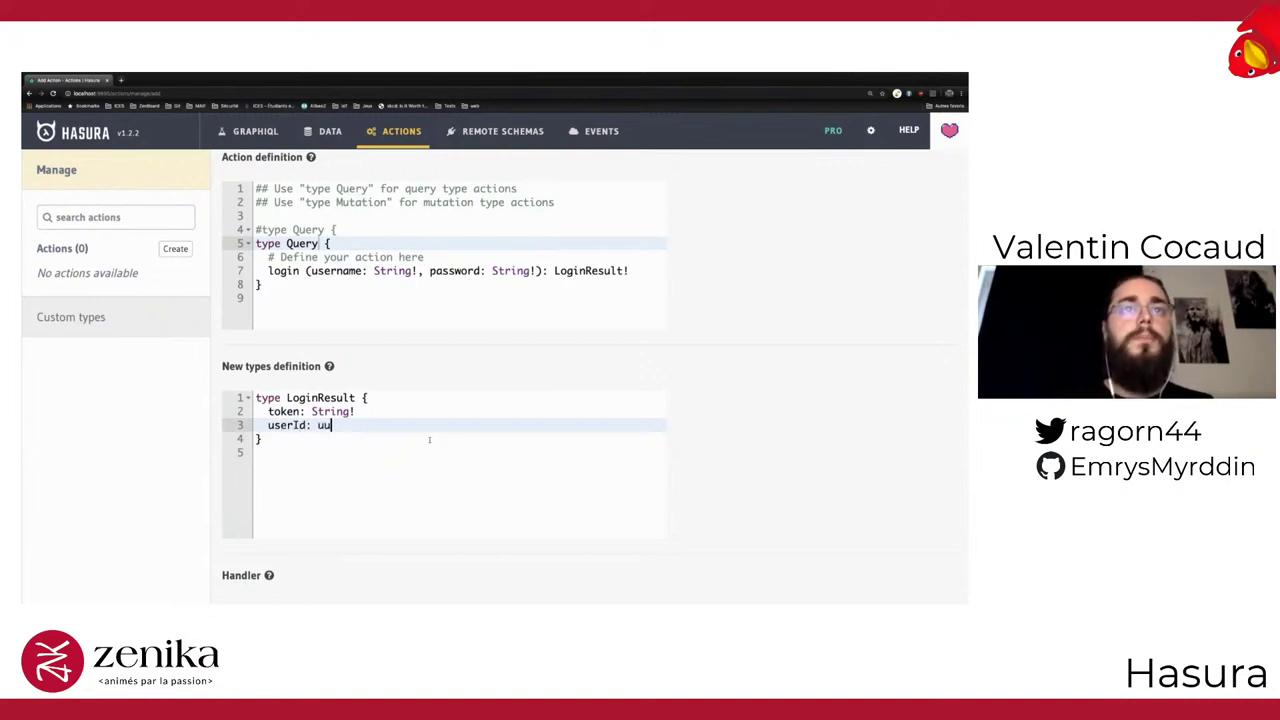
left_click(377, 489)
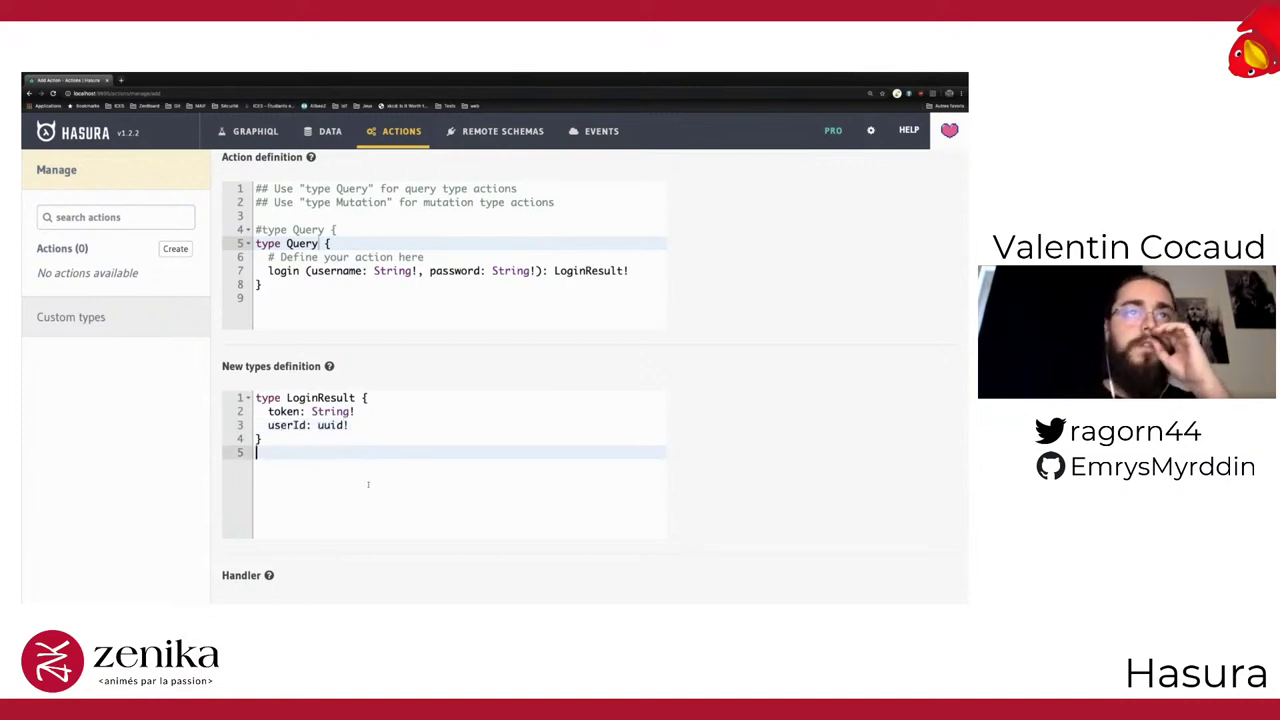
scroll(301, 479, "down", 1)
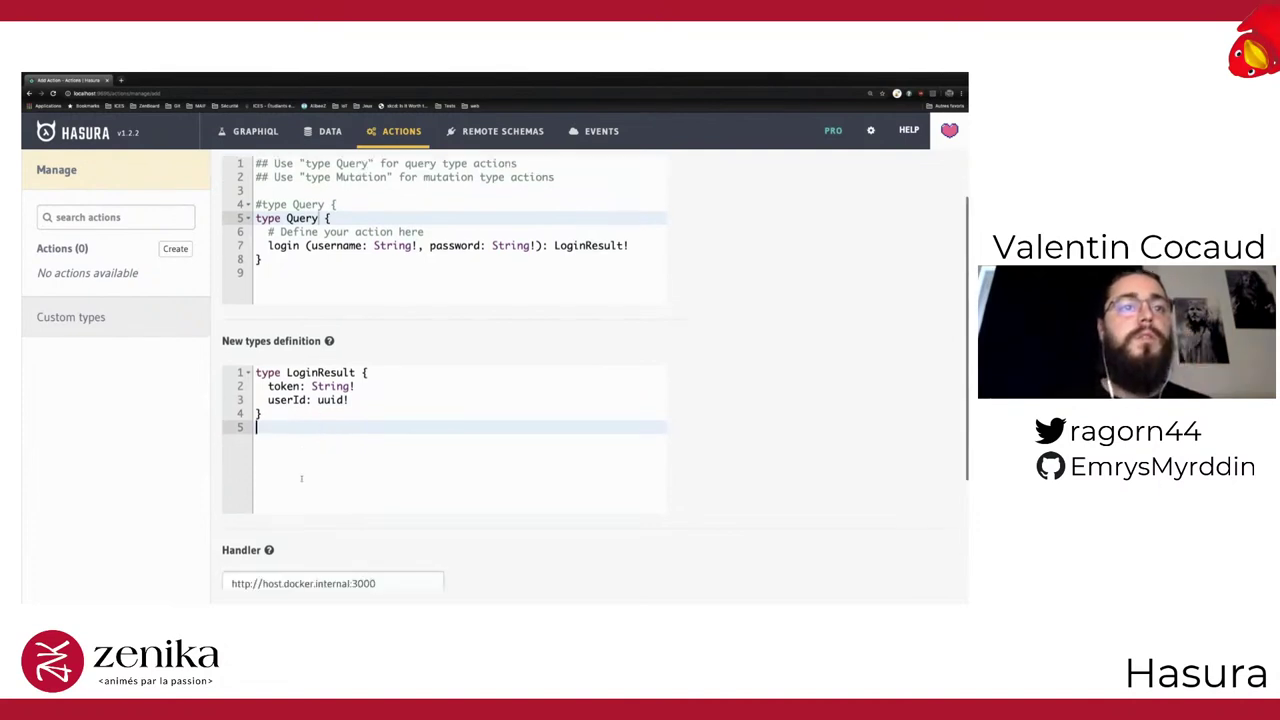
scroll(493, 549, "down", 1)
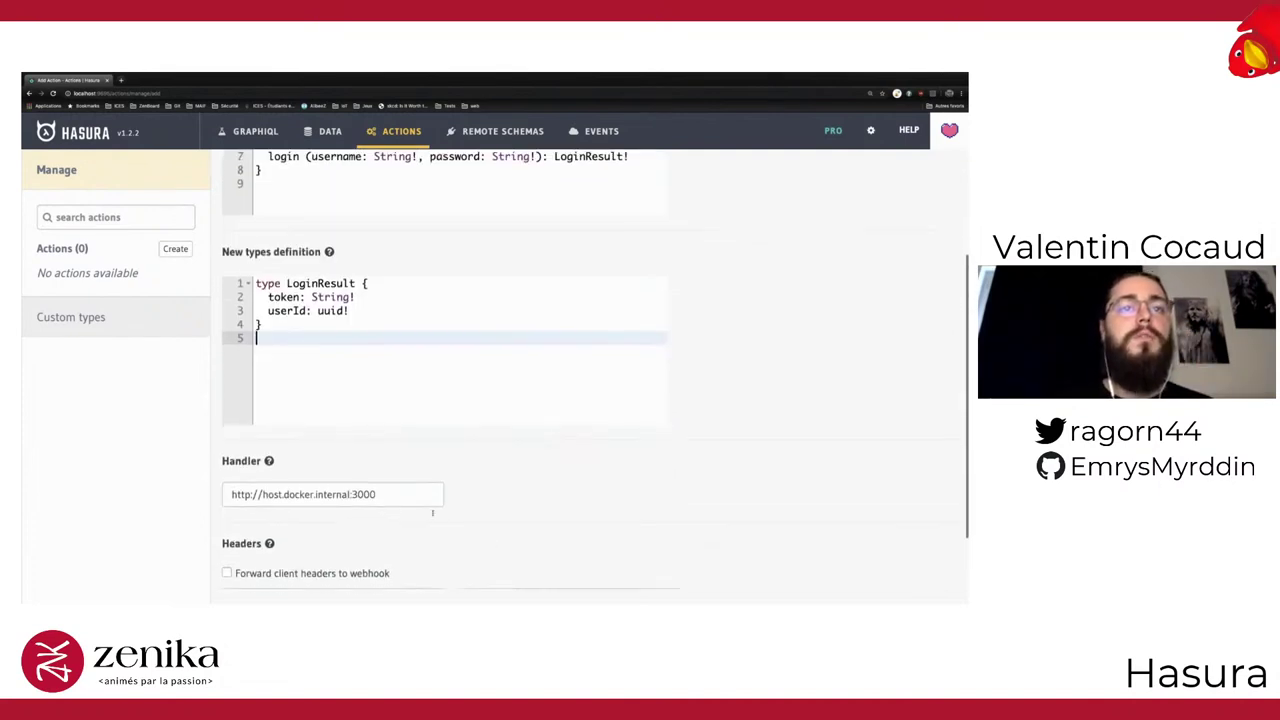
left_click(399, 477)
type("/api/")
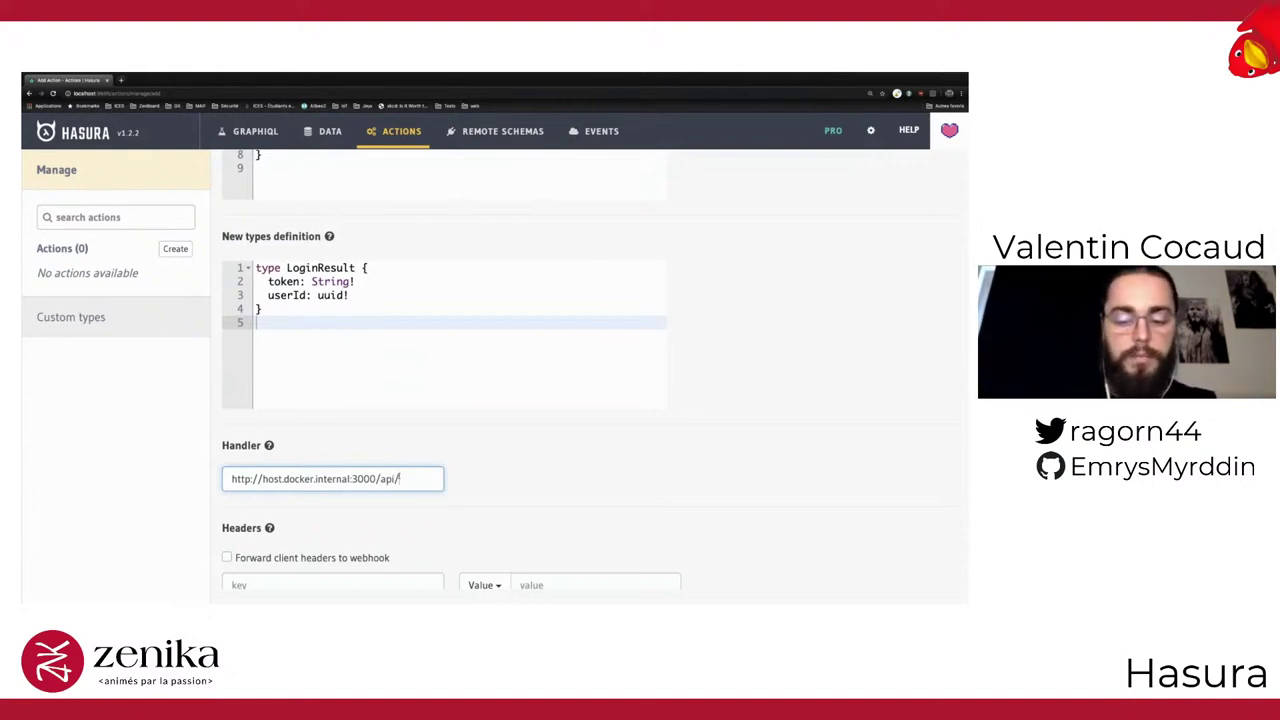
type("login")
scroll(472, 466, "down", 1)
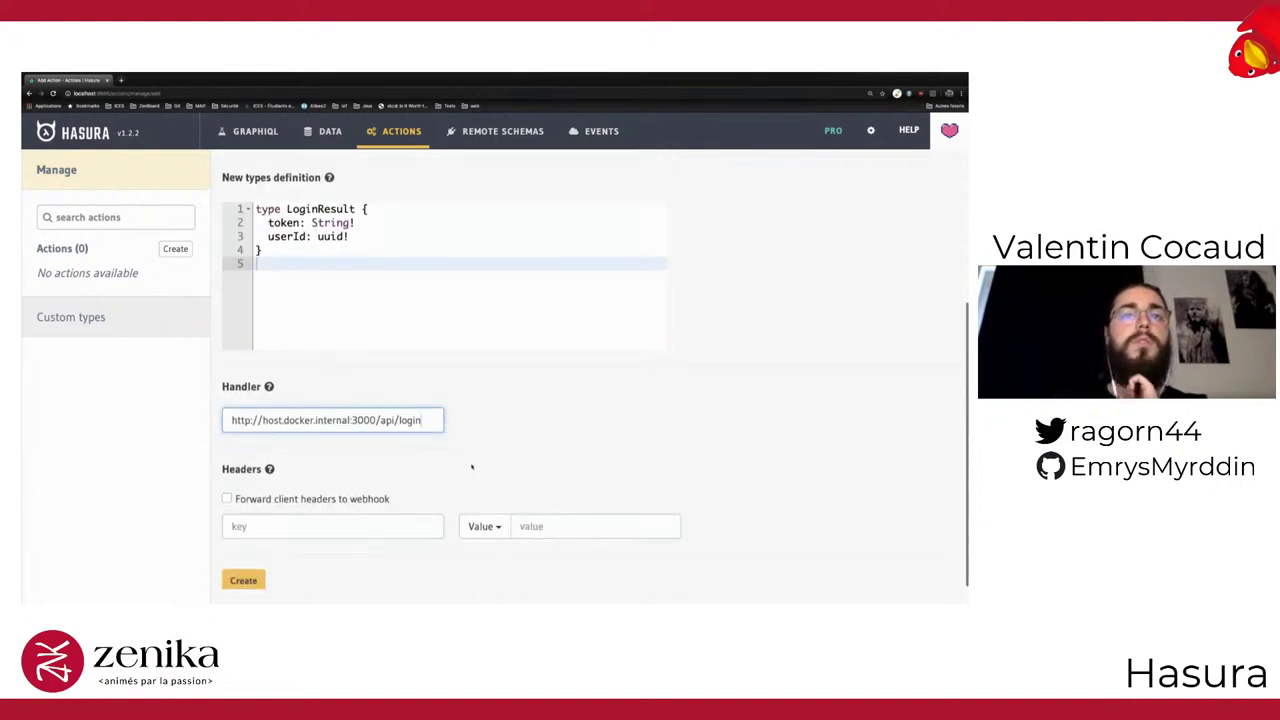
scroll(430, 430, "down", 1)
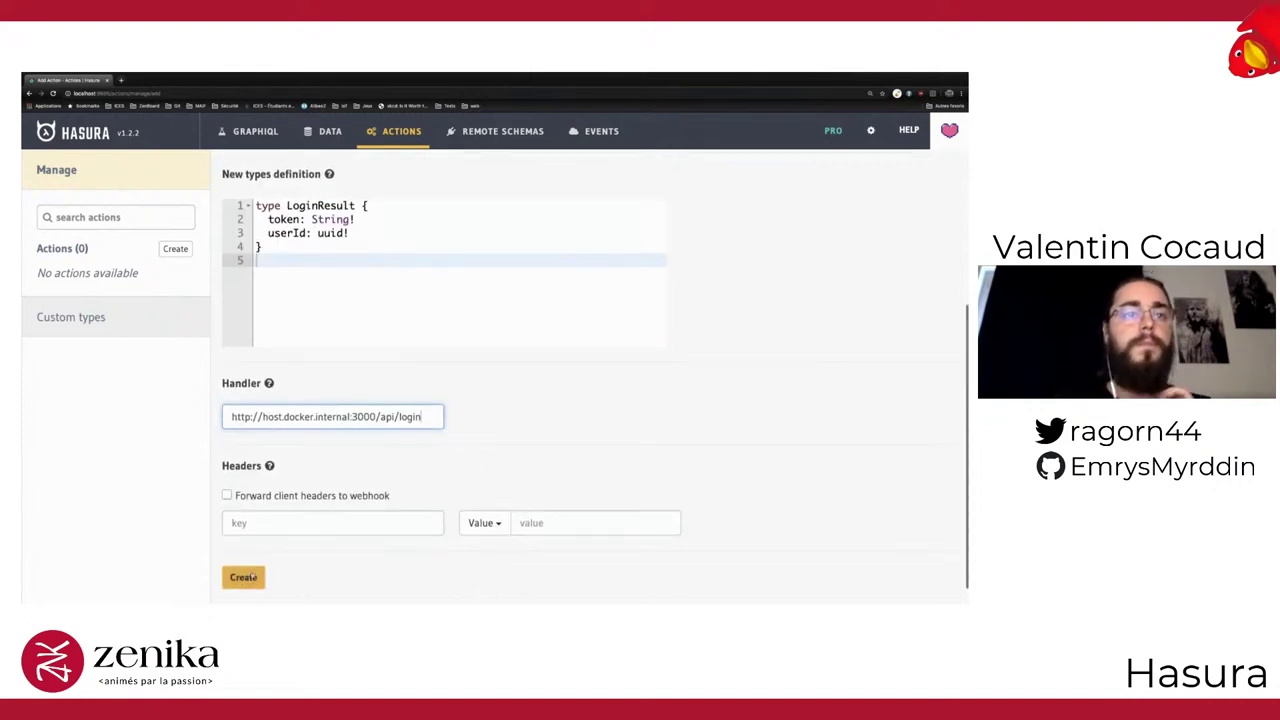
left_click(243, 577)
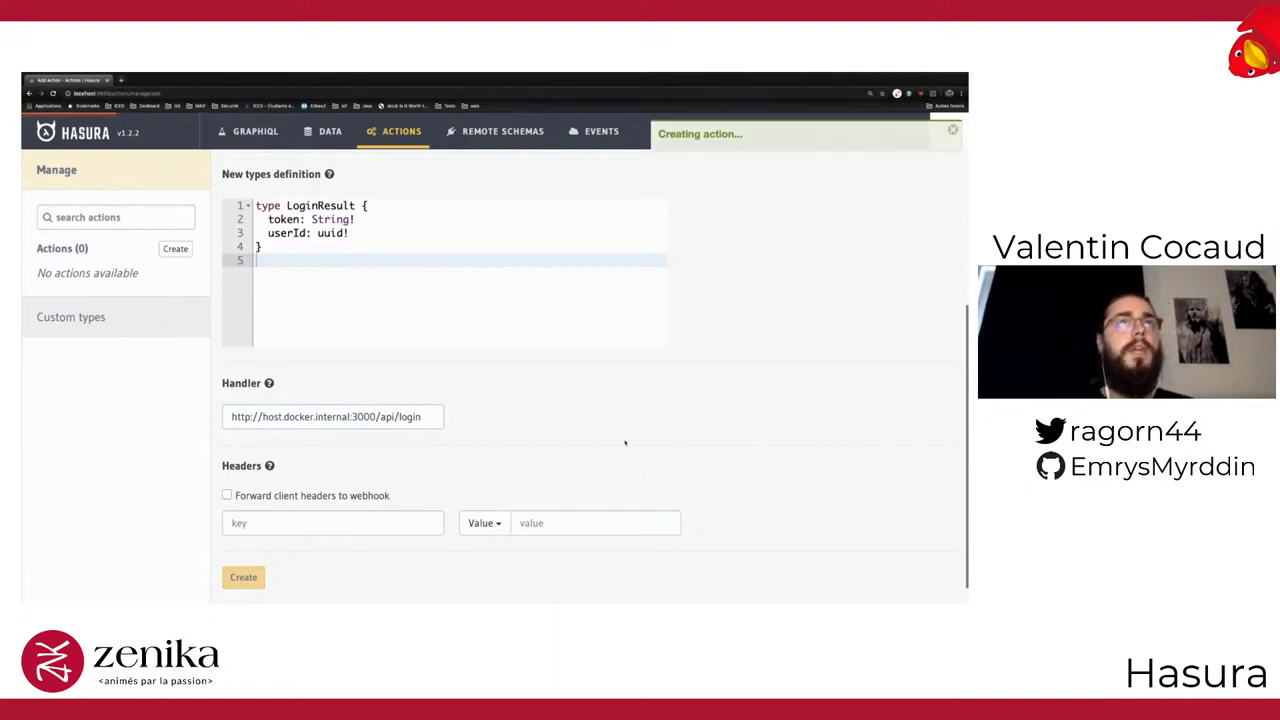
scroll(625, 442, "up", 1)
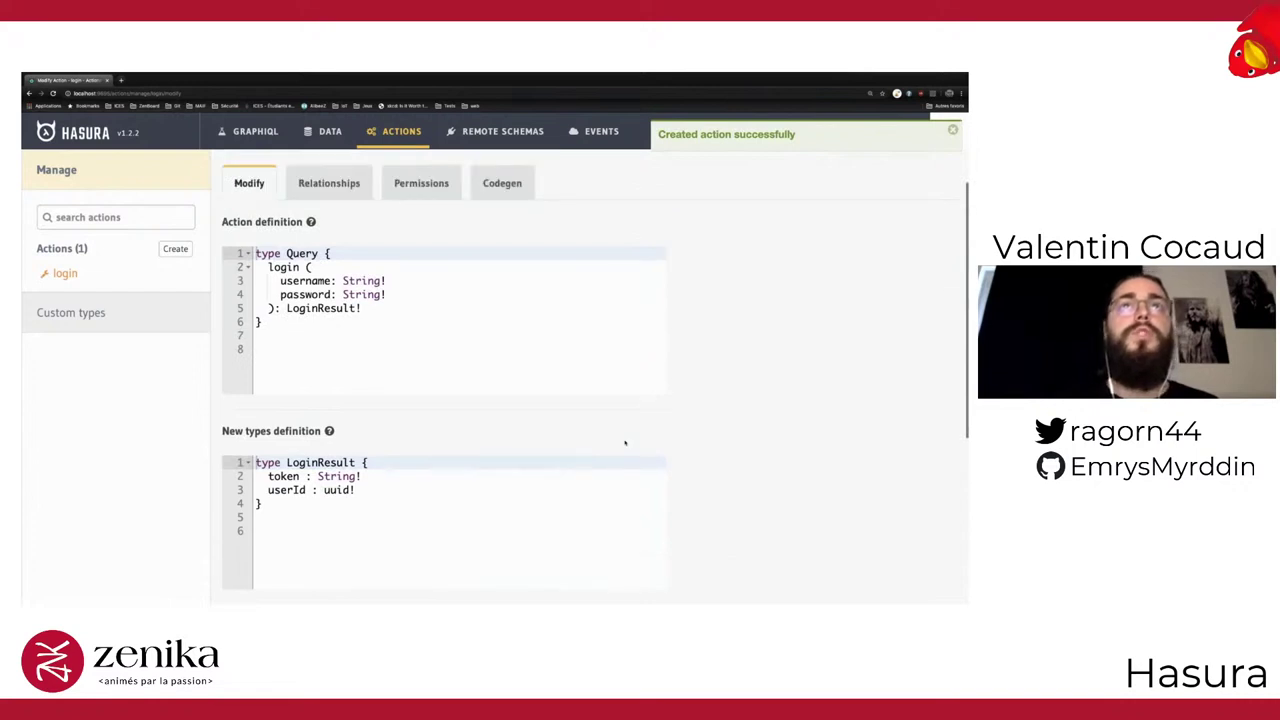
Add an object relationship named user to the login action
left_click(334, 240)
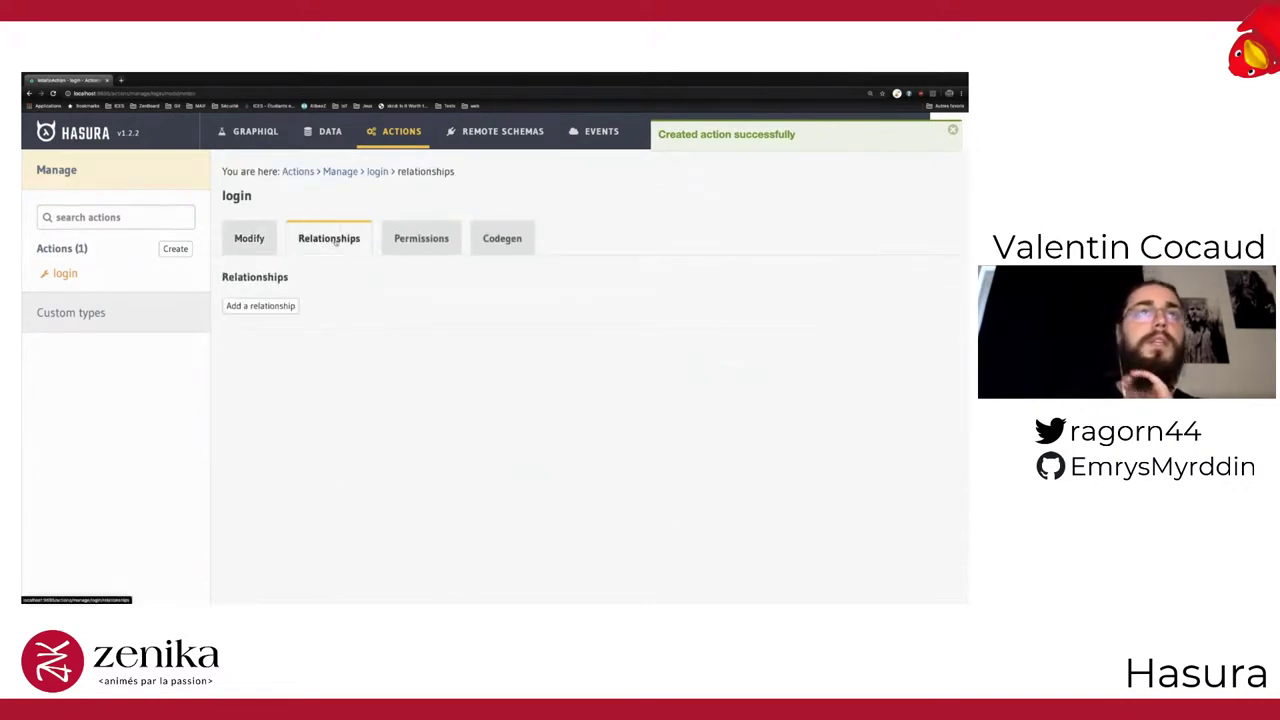
left_click(285, 307)
scroll(334, 356, "down", 1)
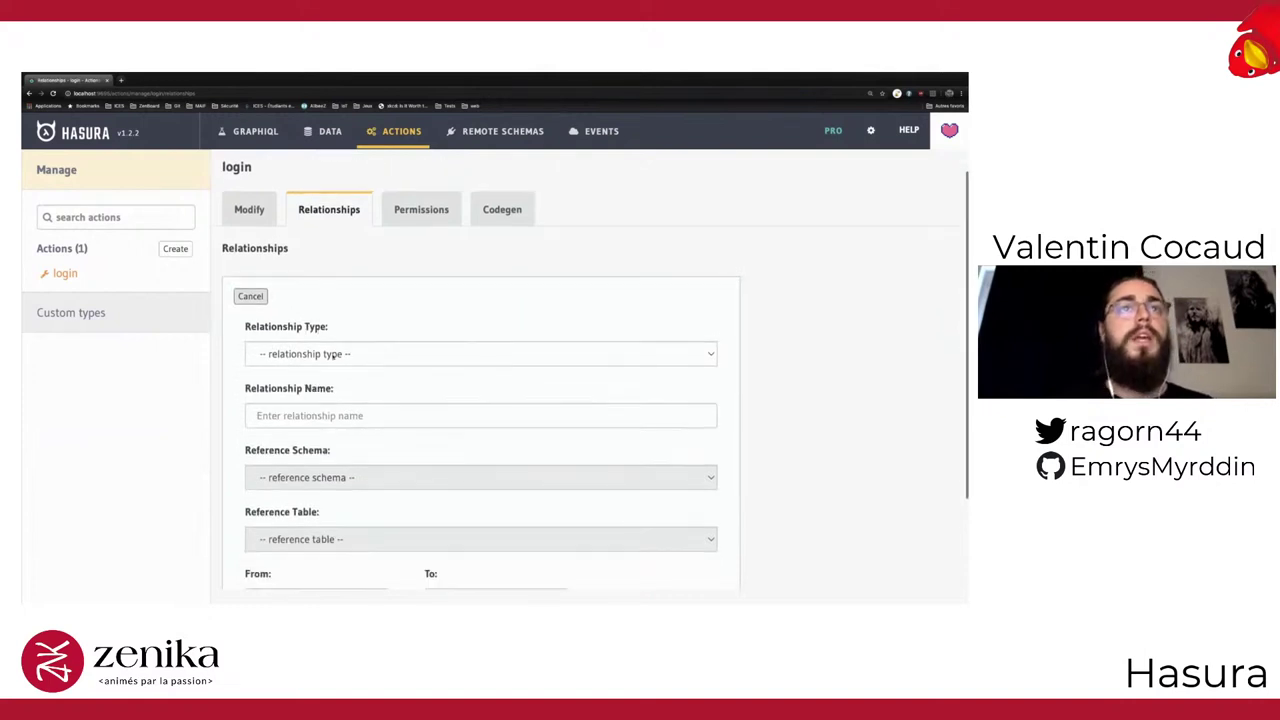
left_click(334, 354)
left_click(300, 370)
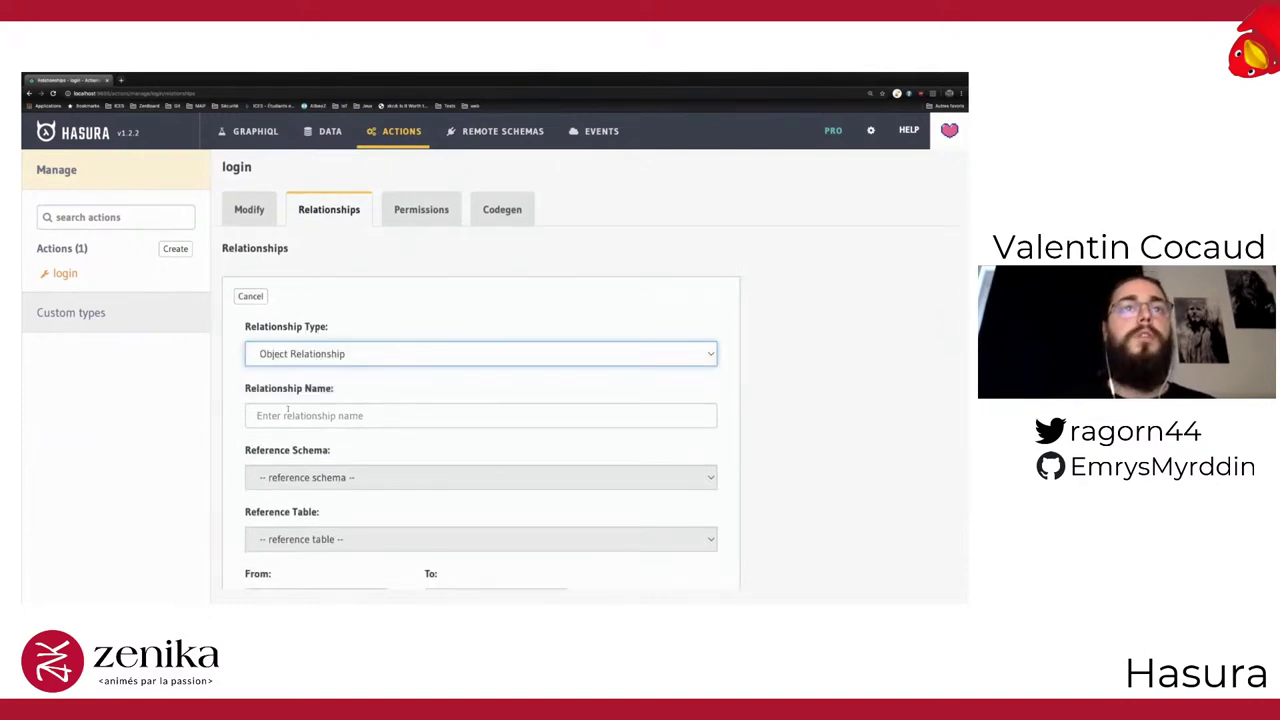
left_click(320, 415)
type("user")
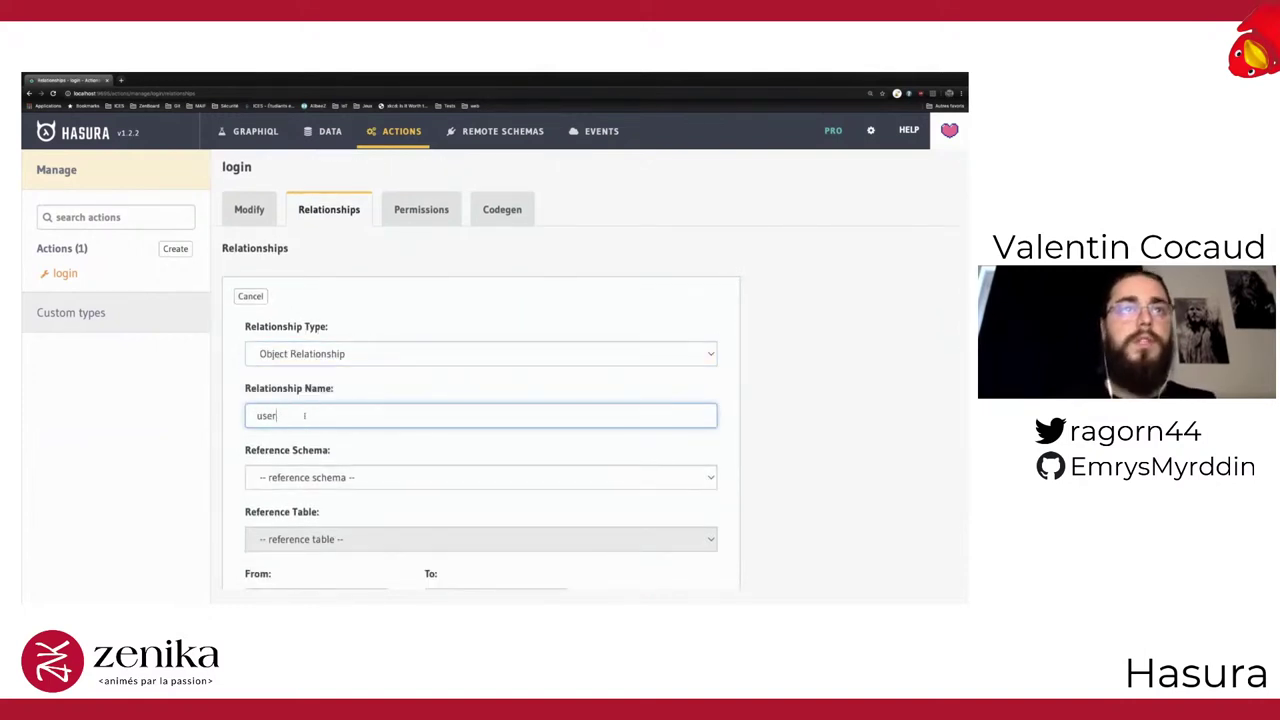
scroll(316, 415, "down", 2)
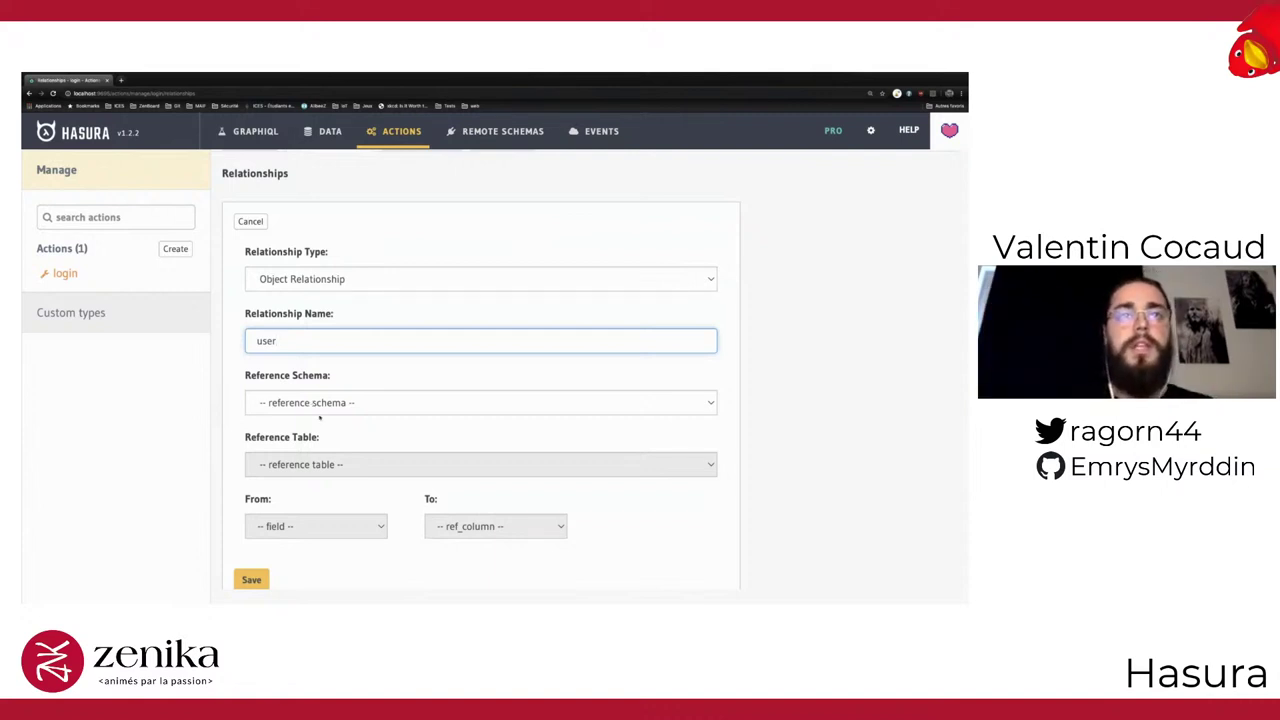
left_click(337, 368)
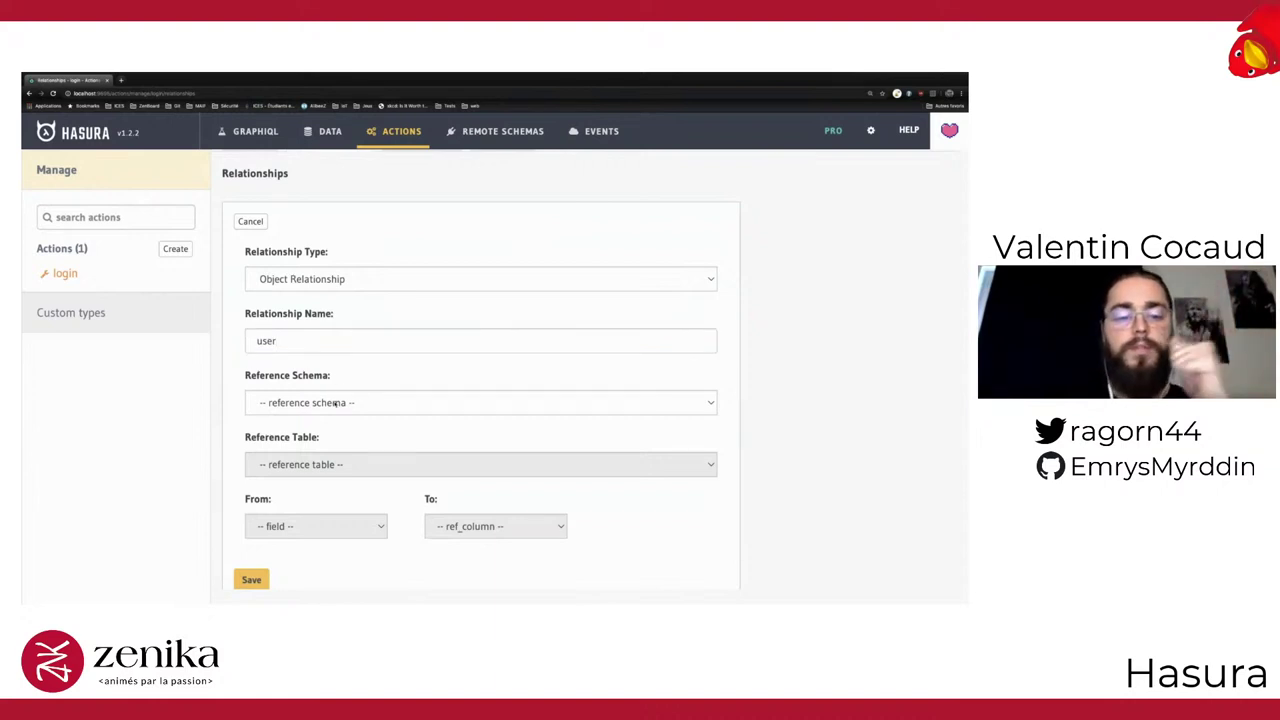
Point the user relationship at public.user, mapping userId to id, and save it
left_click(329, 404)
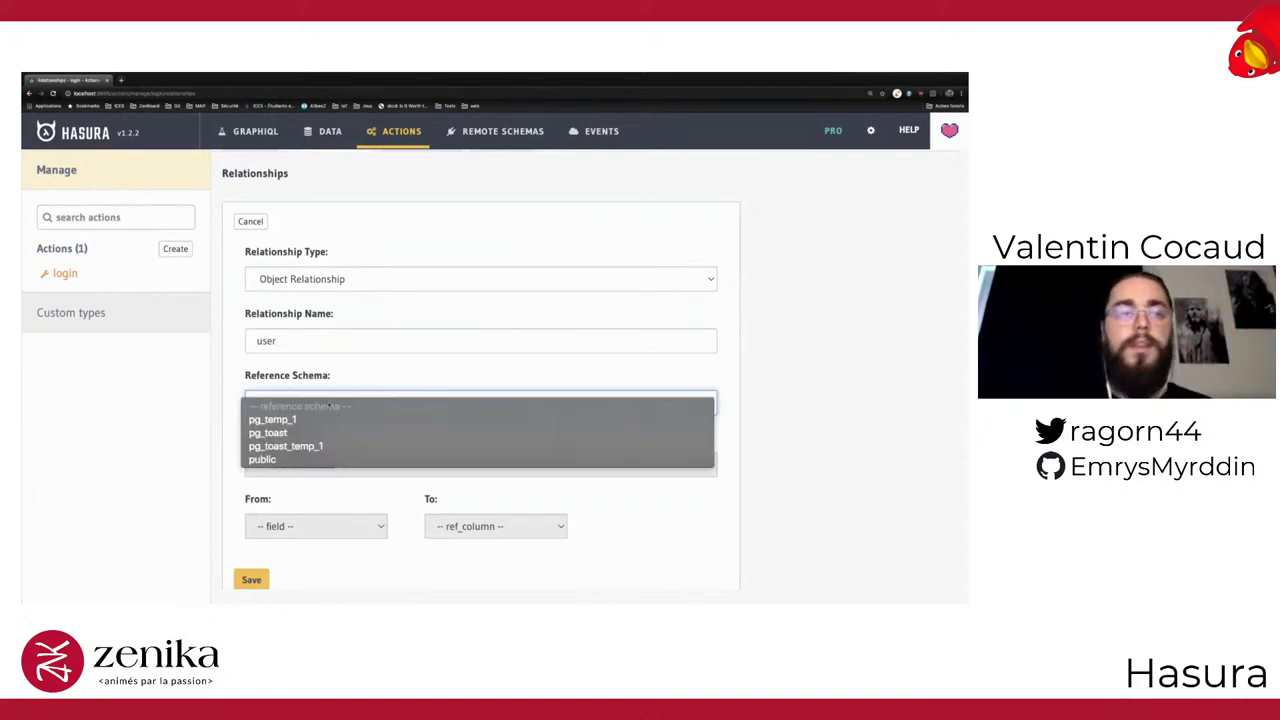
left_click(268, 460)
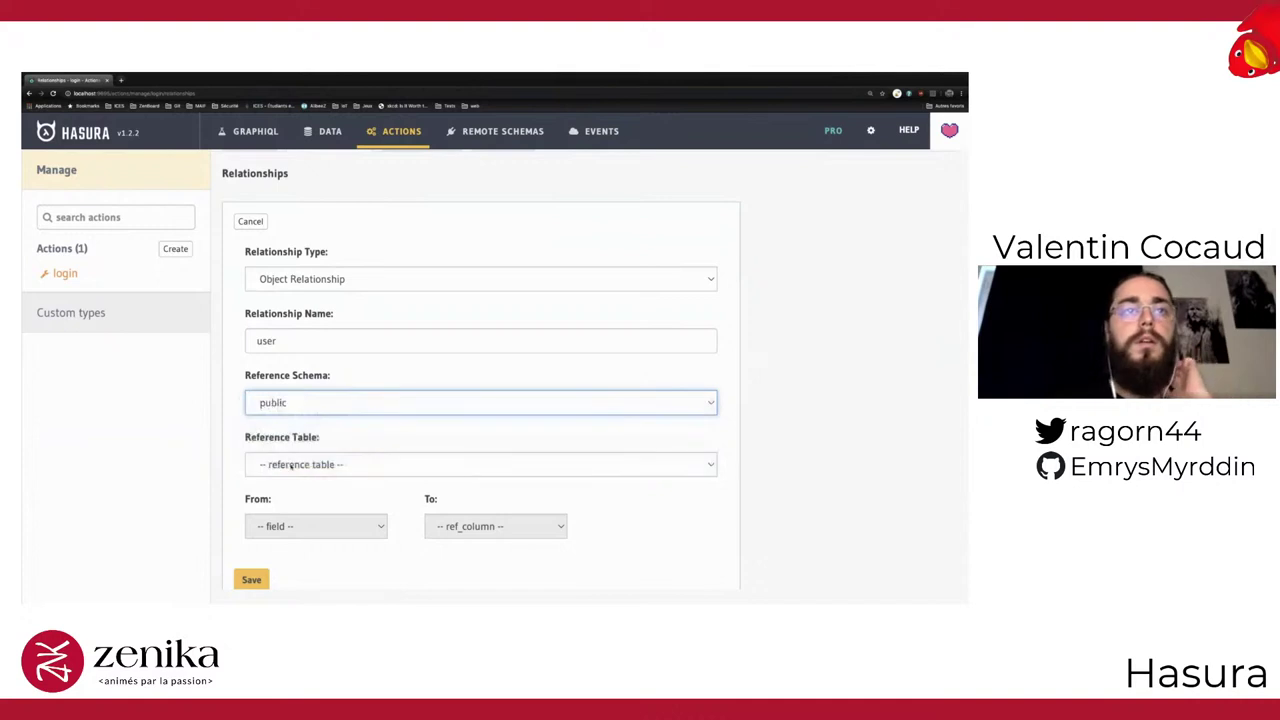
left_click(284, 465)
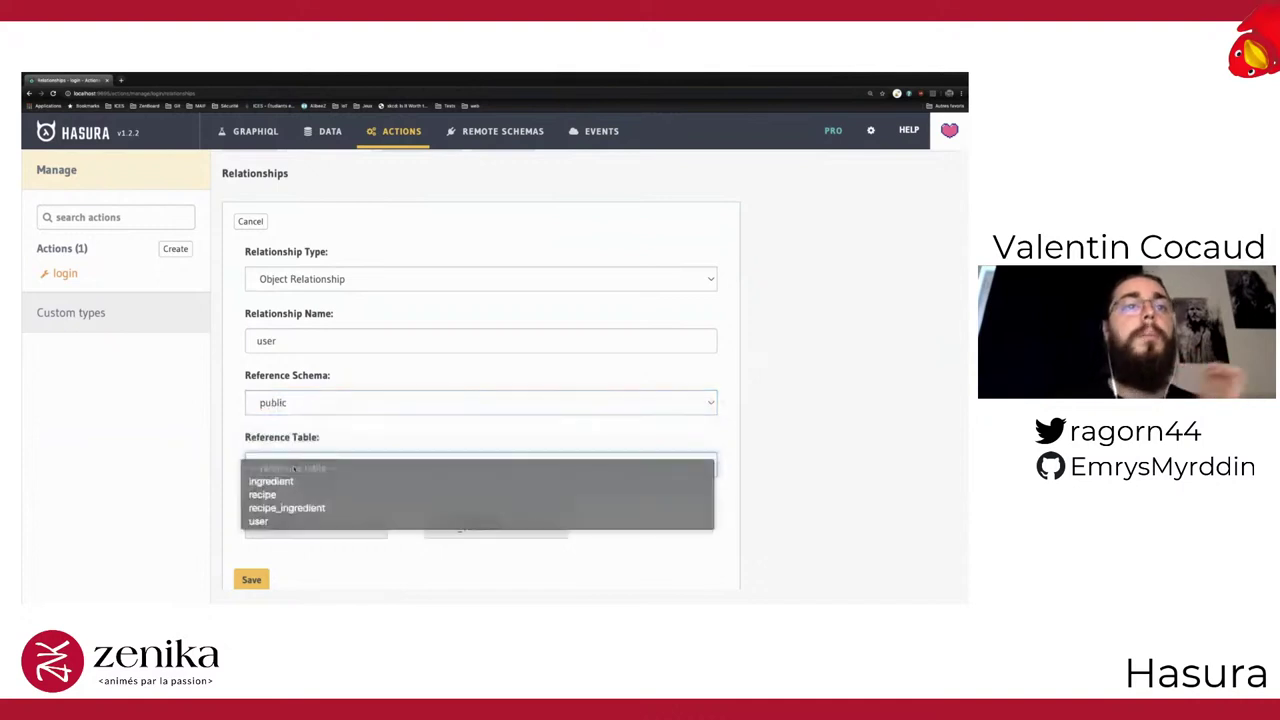
left_click(268, 521)
left_click(315, 505)
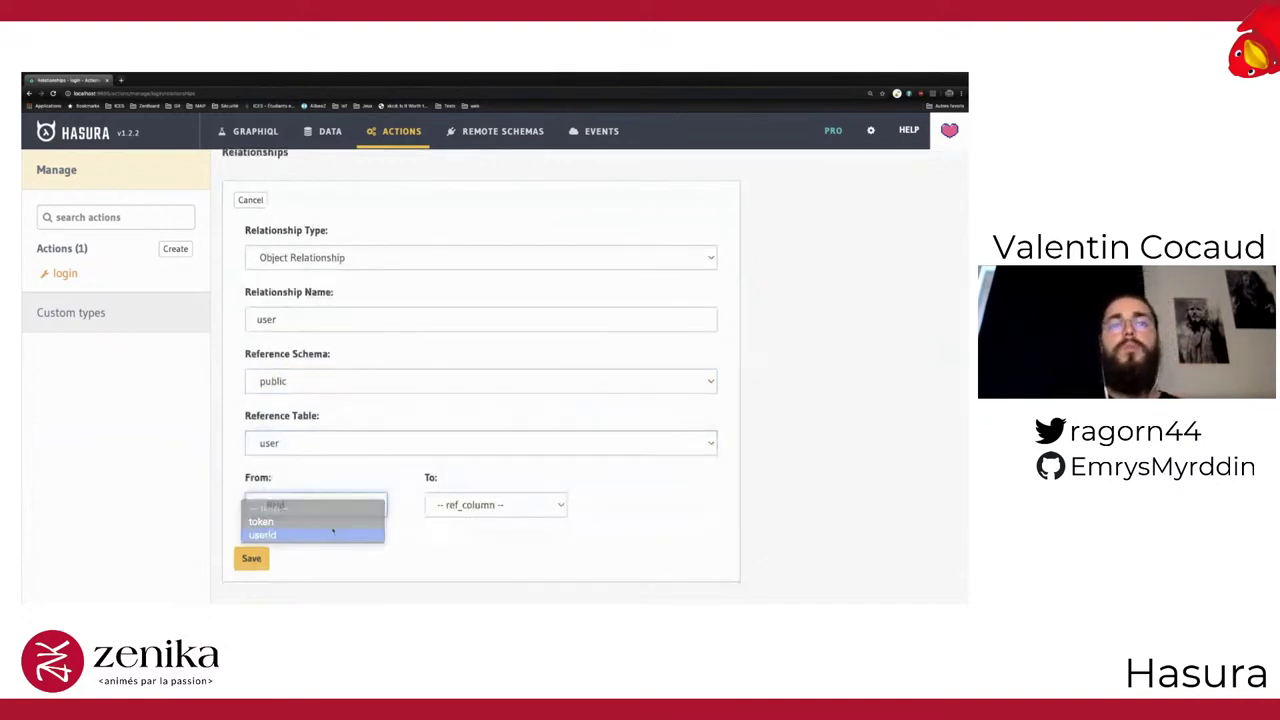
left_click(310, 528)
left_click(460, 505)
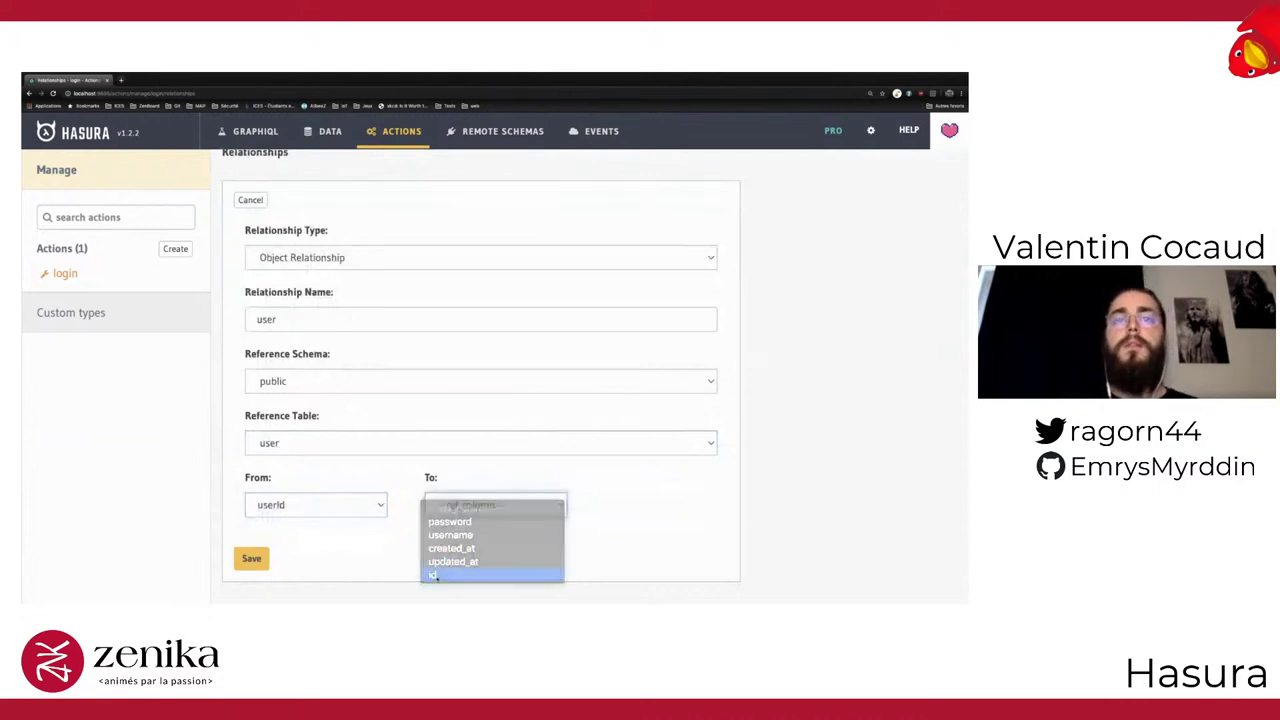
left_click(445, 576)
scroll(337, 553, "down", 1)
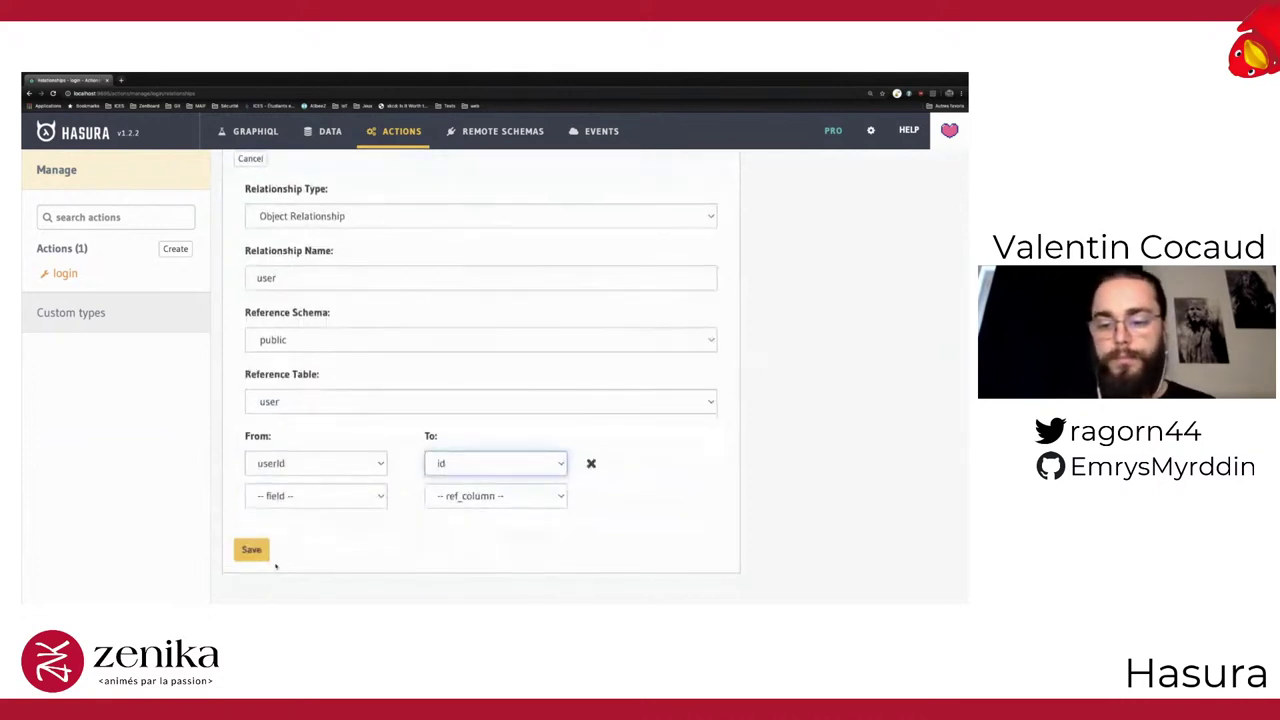
left_click(252, 549)
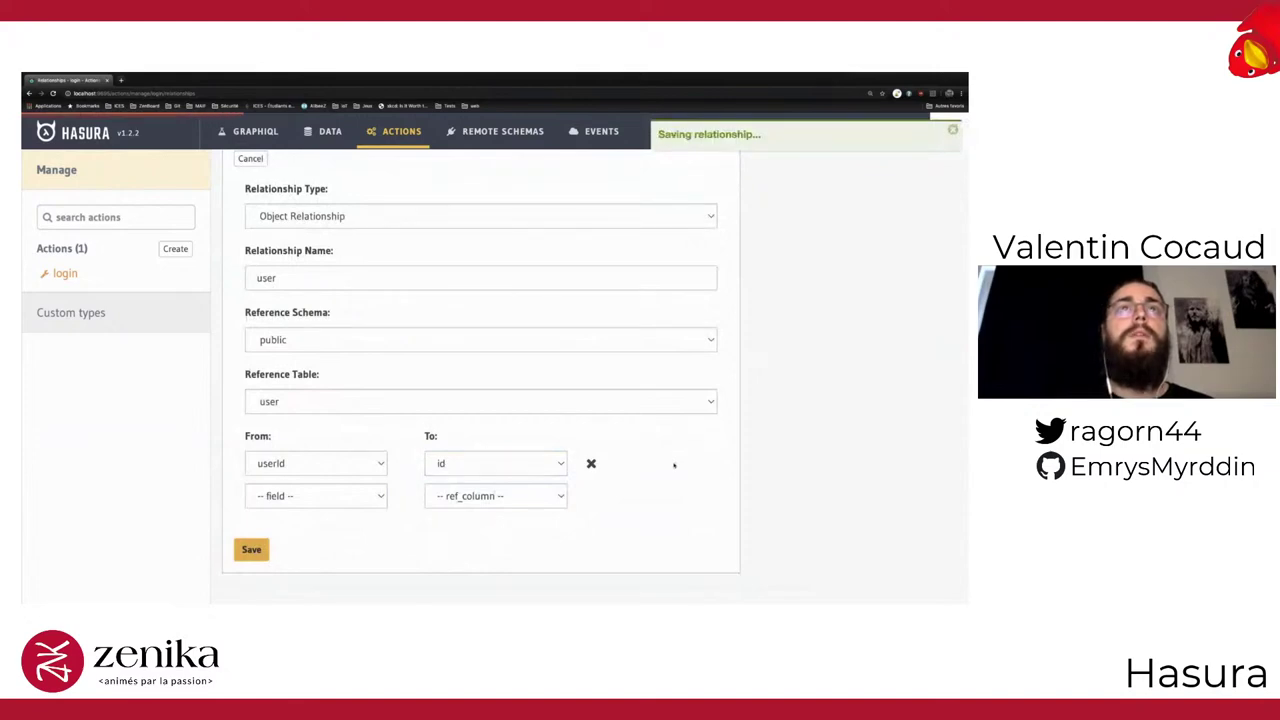
left_click(420, 245)
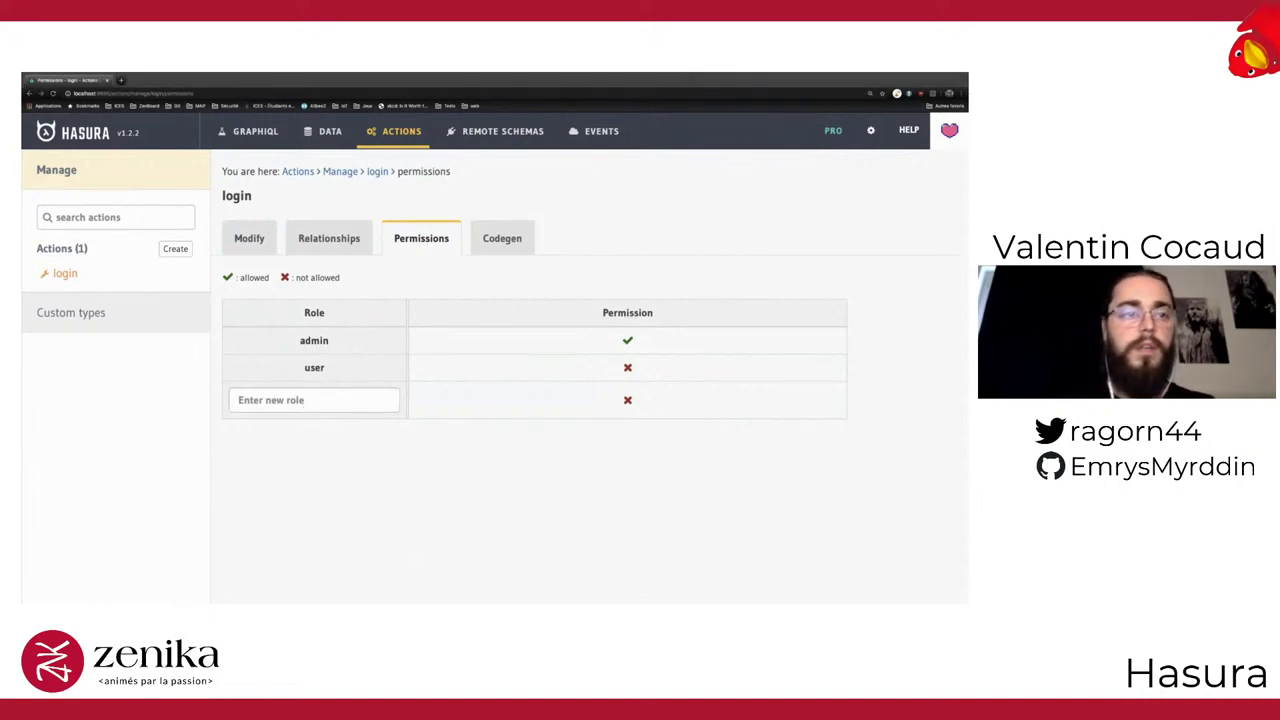
Add an unauthorized role and allow it to run the login action
left_click(285, 399)
type("un")
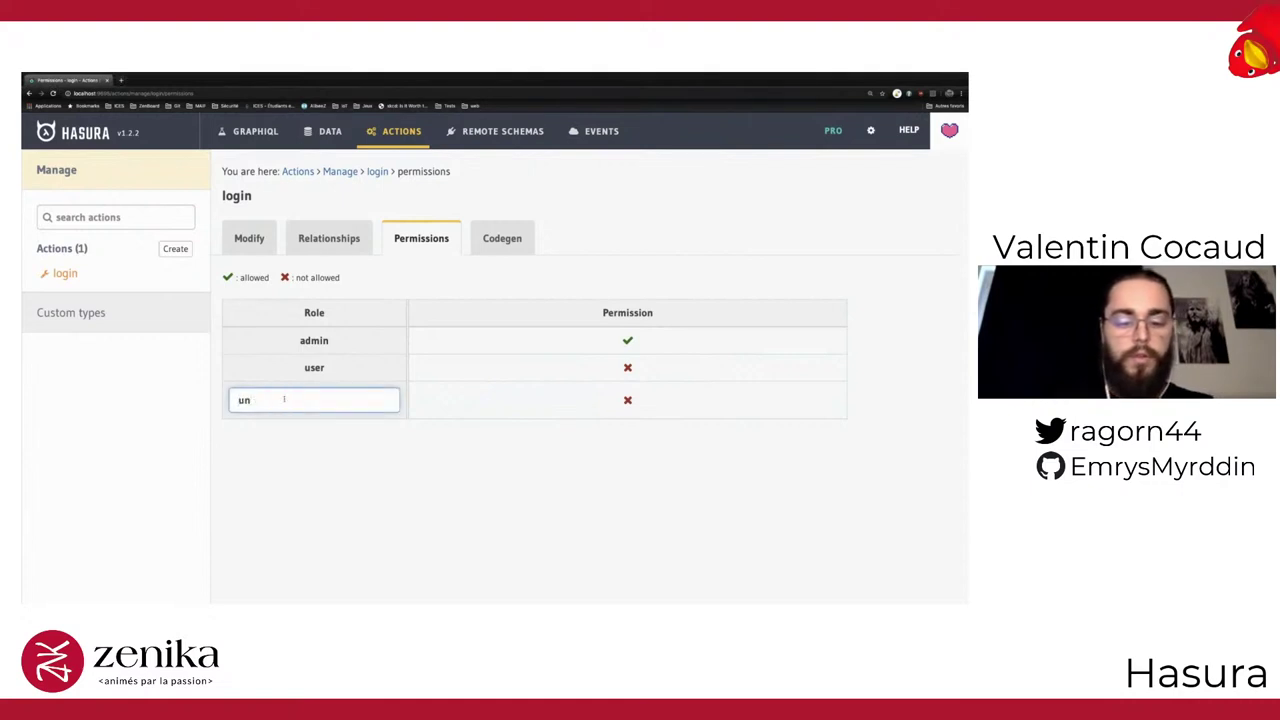
type("authorized")
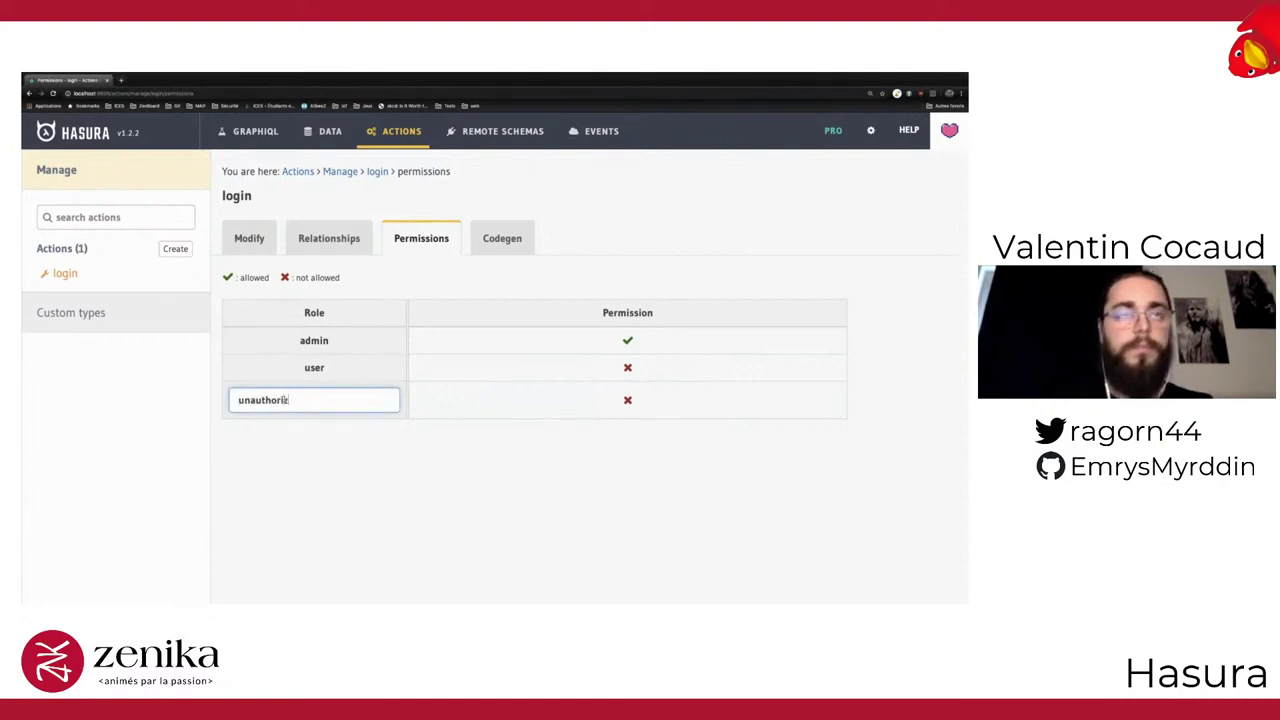
left_click(640, 401)
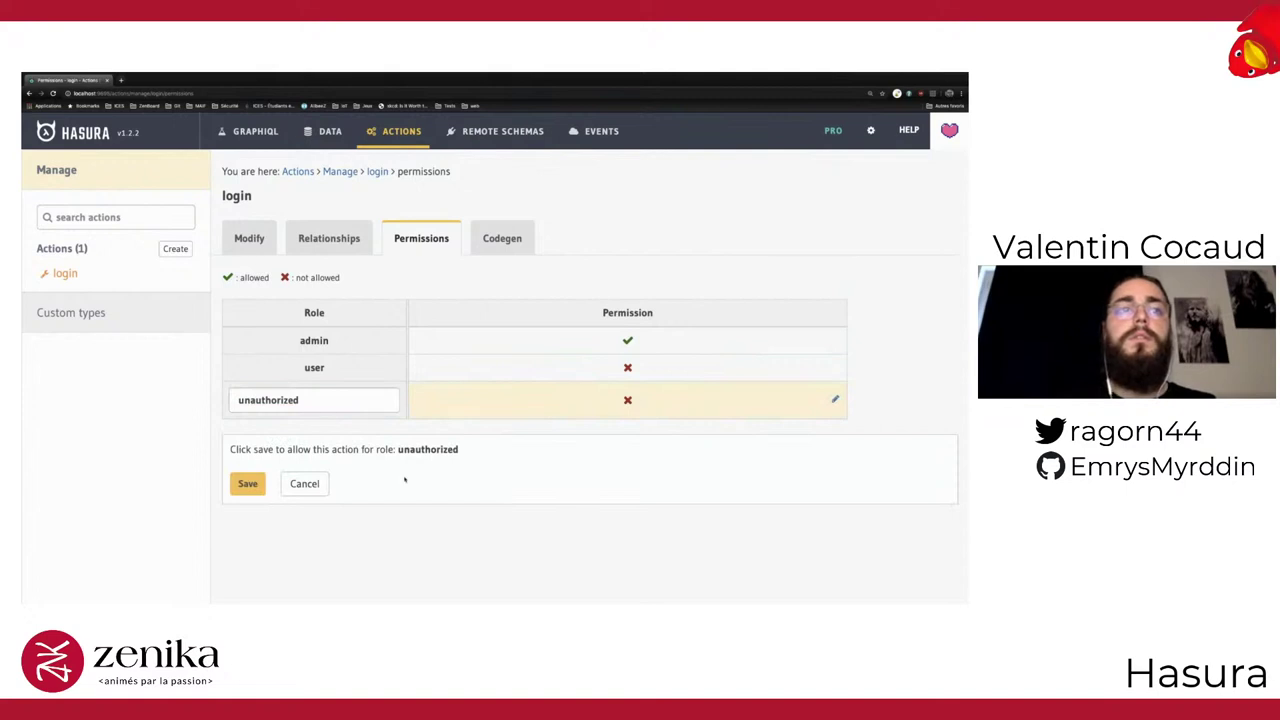
left_click(247, 483)
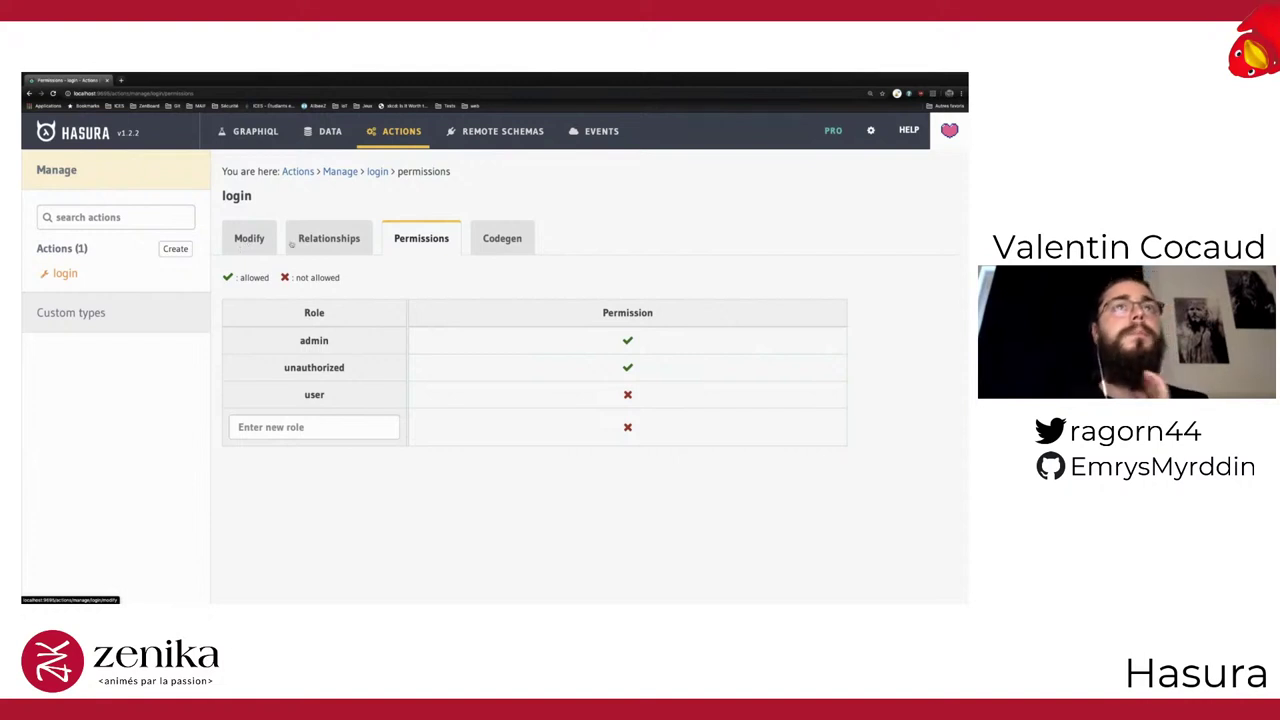
In GraphiQL, write a login query with a username and password argument and run it
left_click(275, 129)
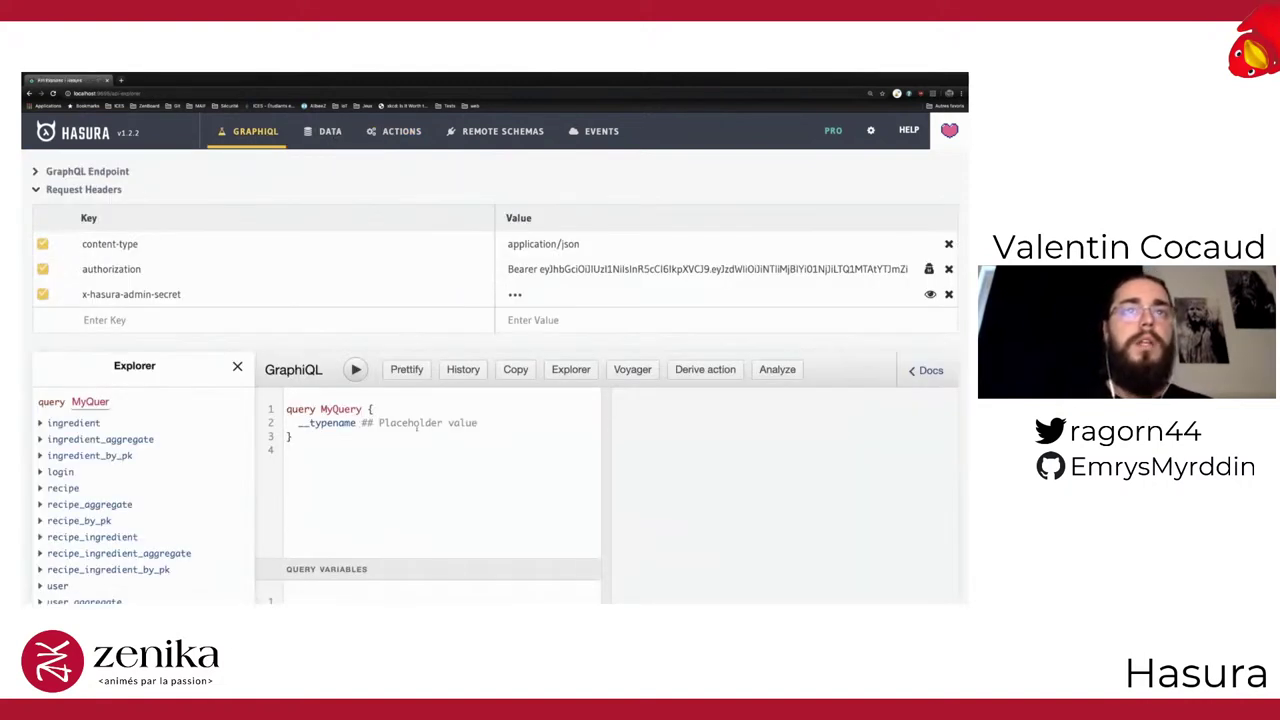
left_click_drag(485, 423, 300, 423)
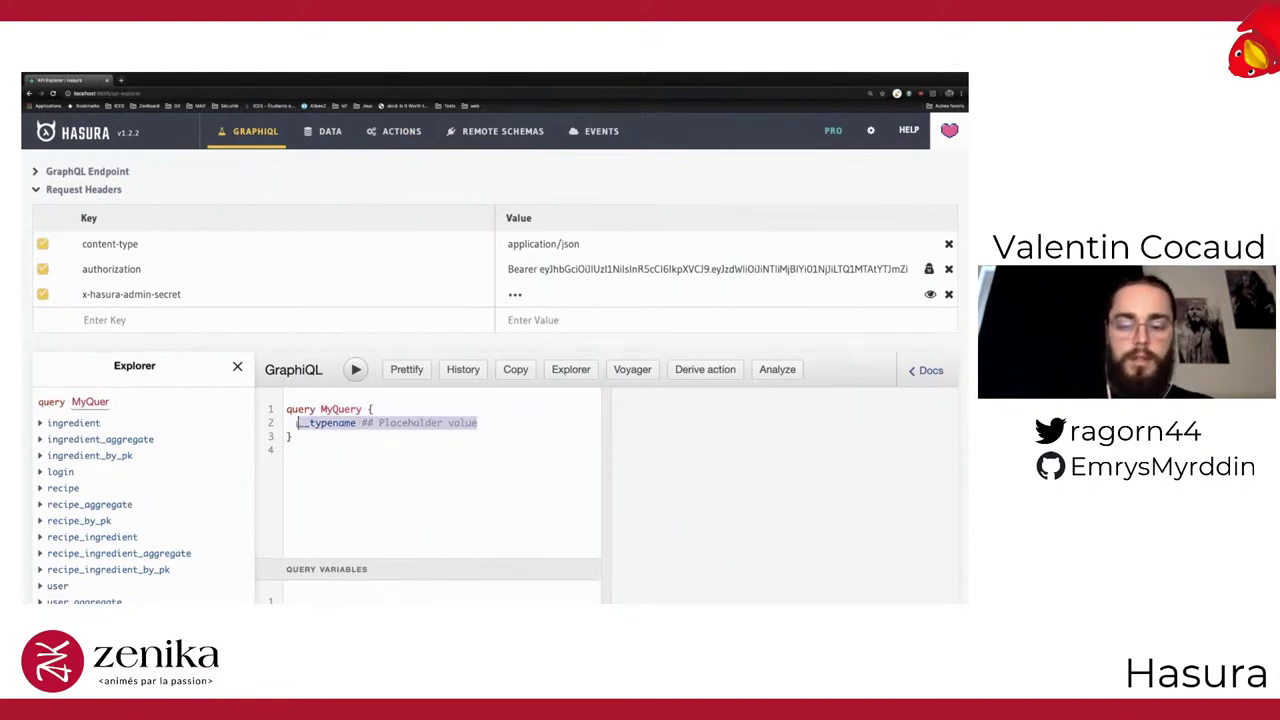
type("ilogin(")
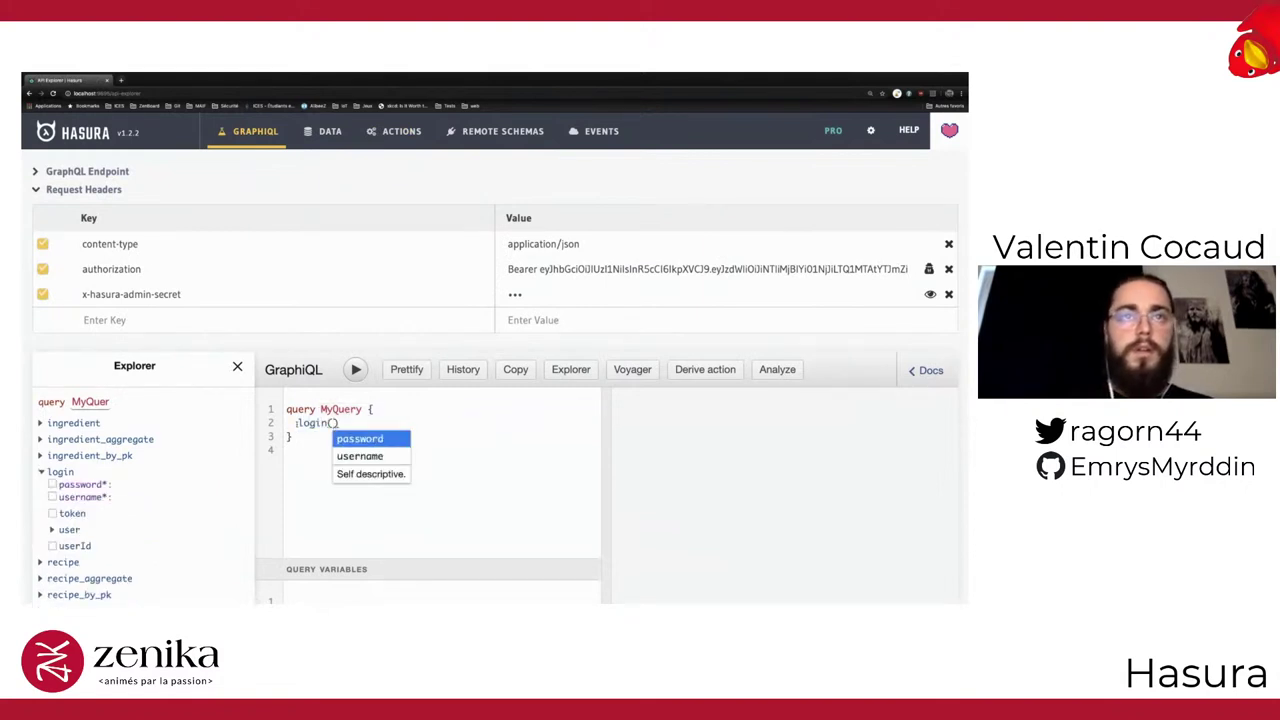
key("Down")
key("Return")
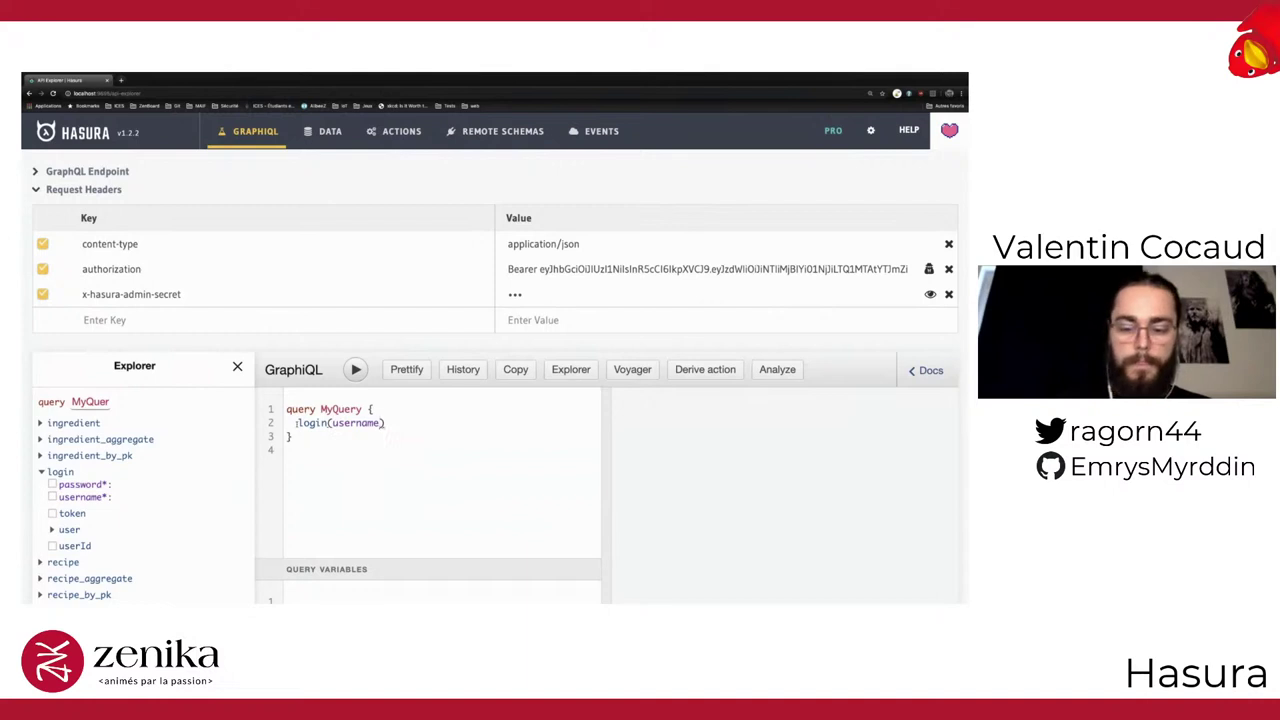
type(":\"valentin\"")
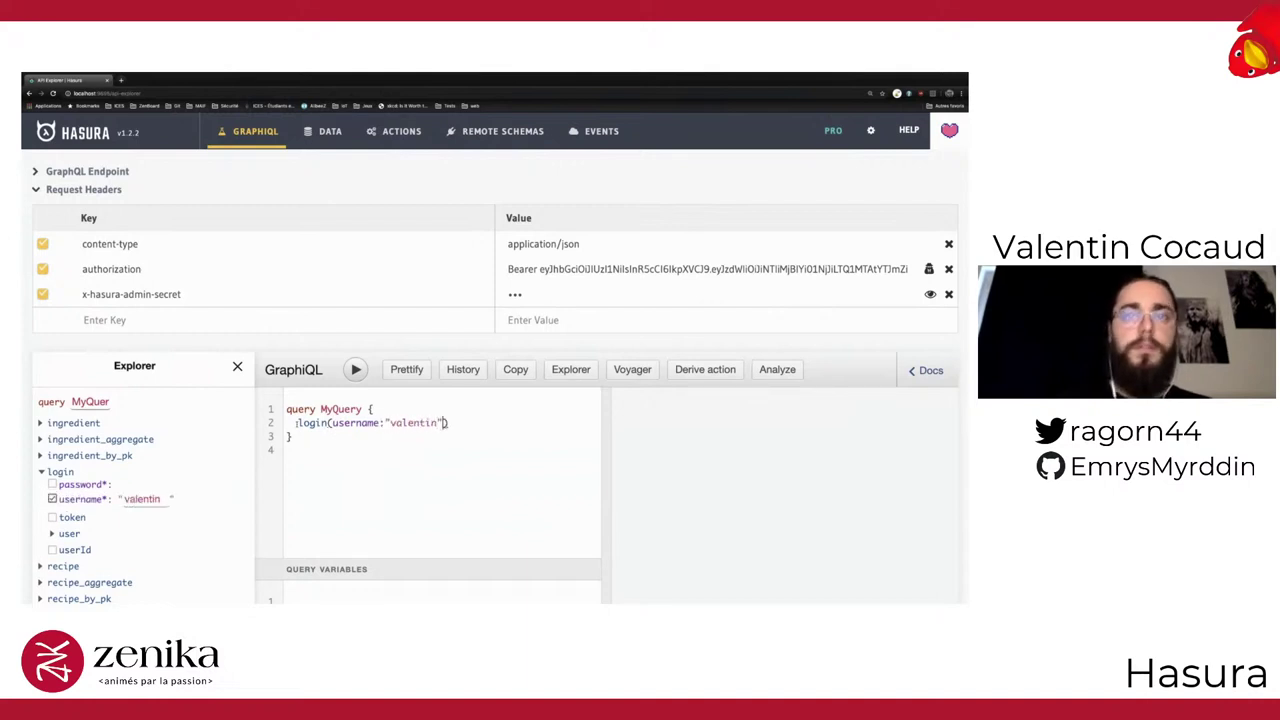
type(", password:\"")
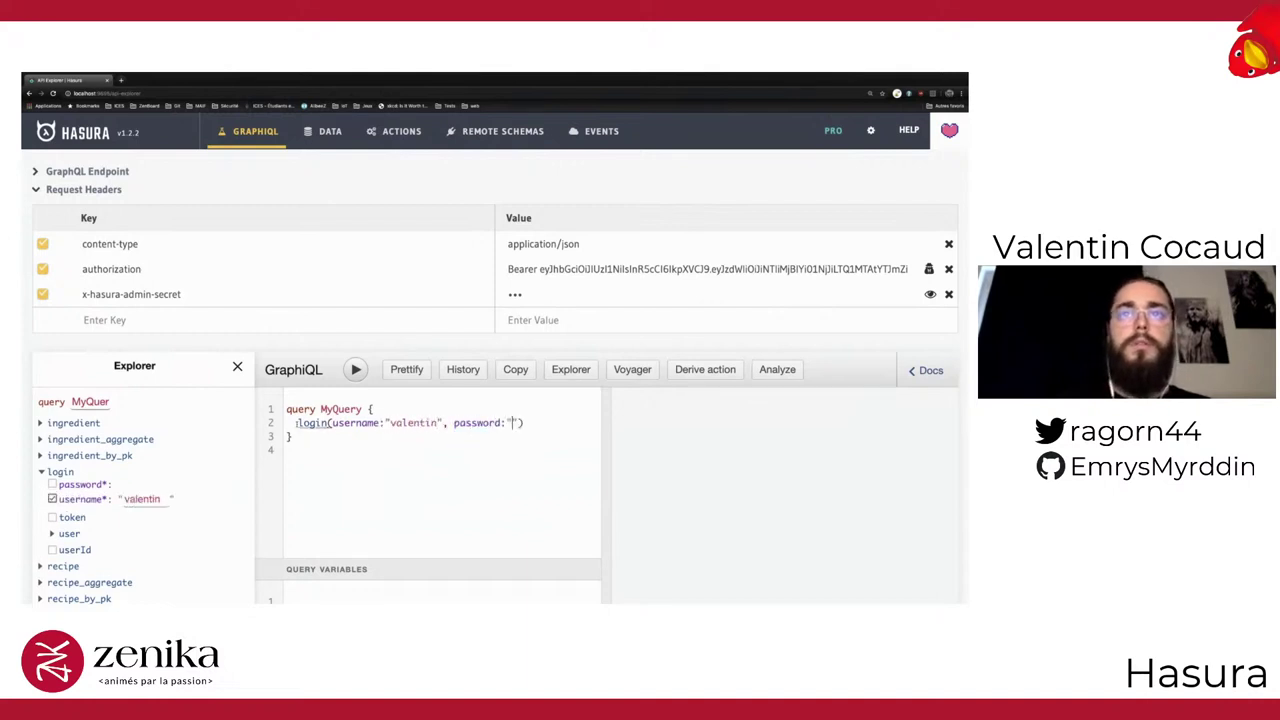
type("password")
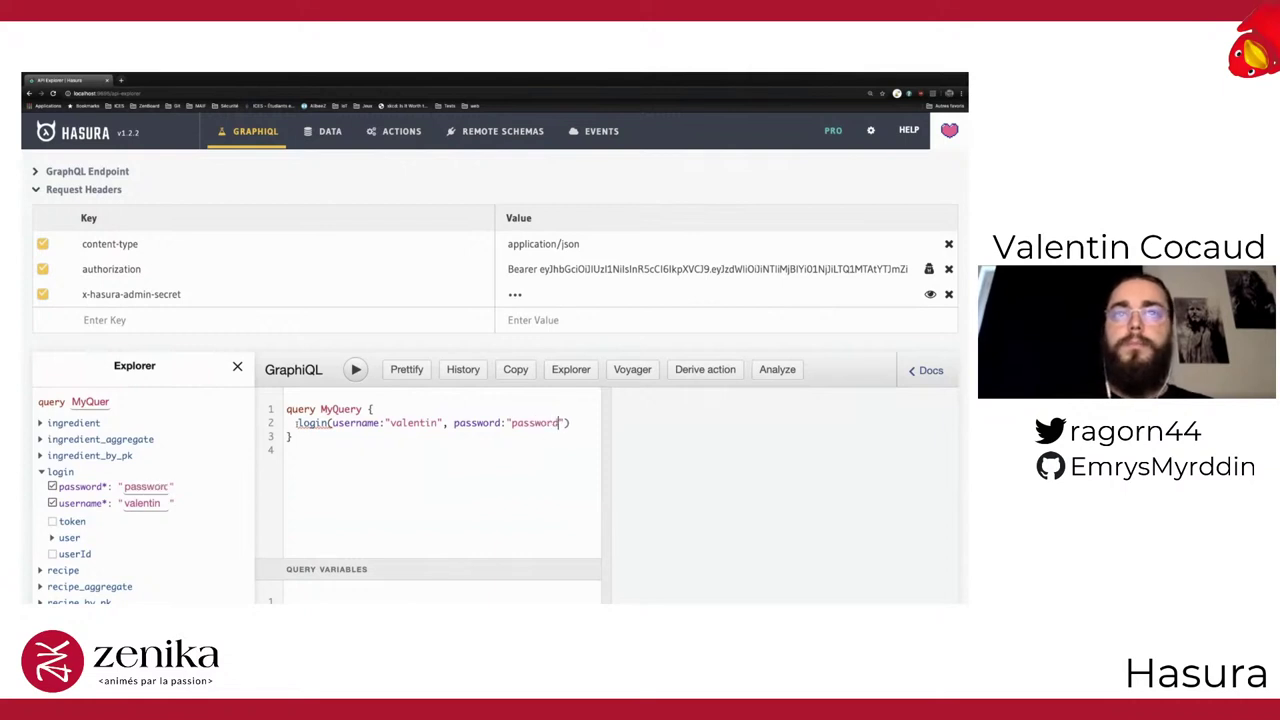
key("ctrl+Return")
Select token and user { username } in the login query, run it, and inspect the result
key("Right")
key("Right")
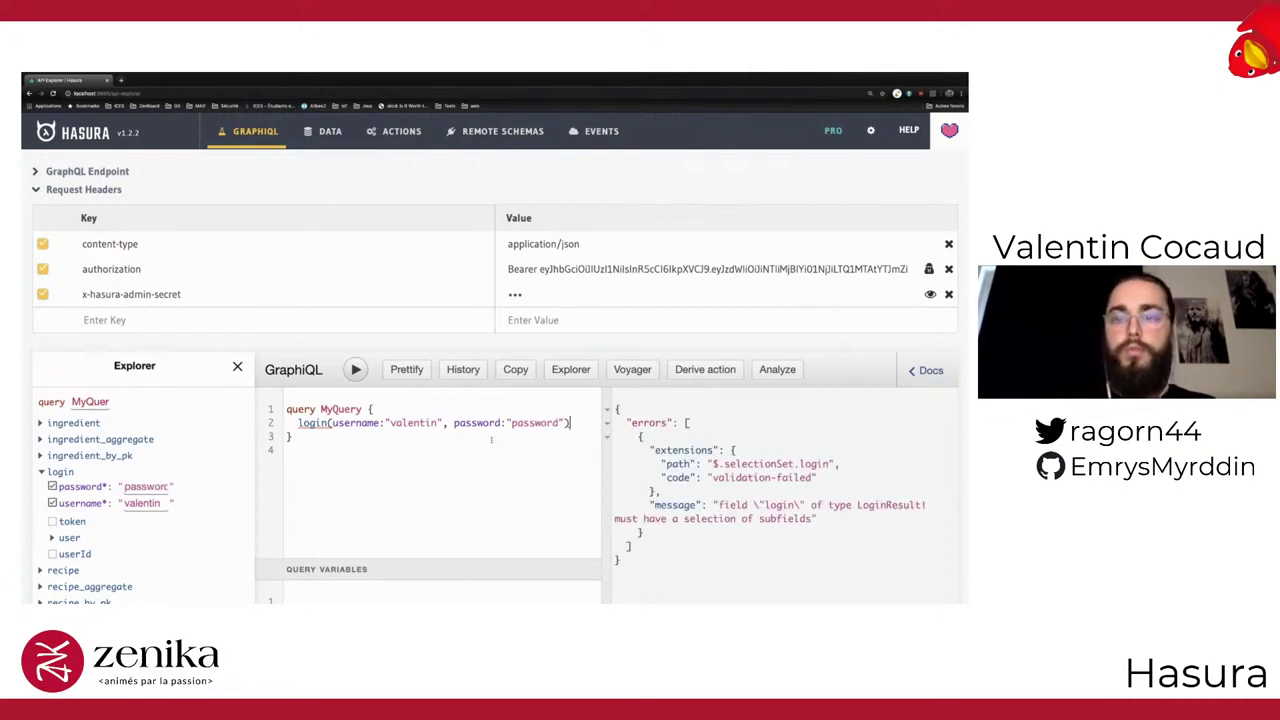
type("{")
key("Return")
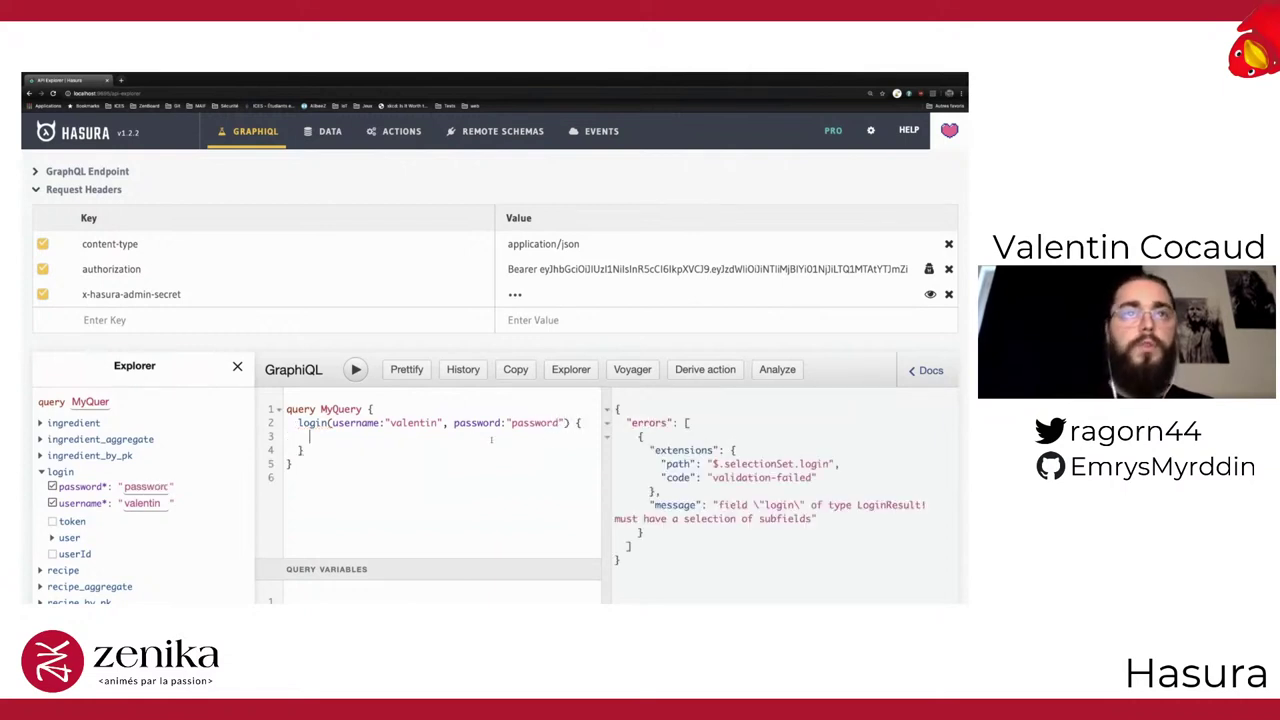
type("token")
key("Return")
key("Return")
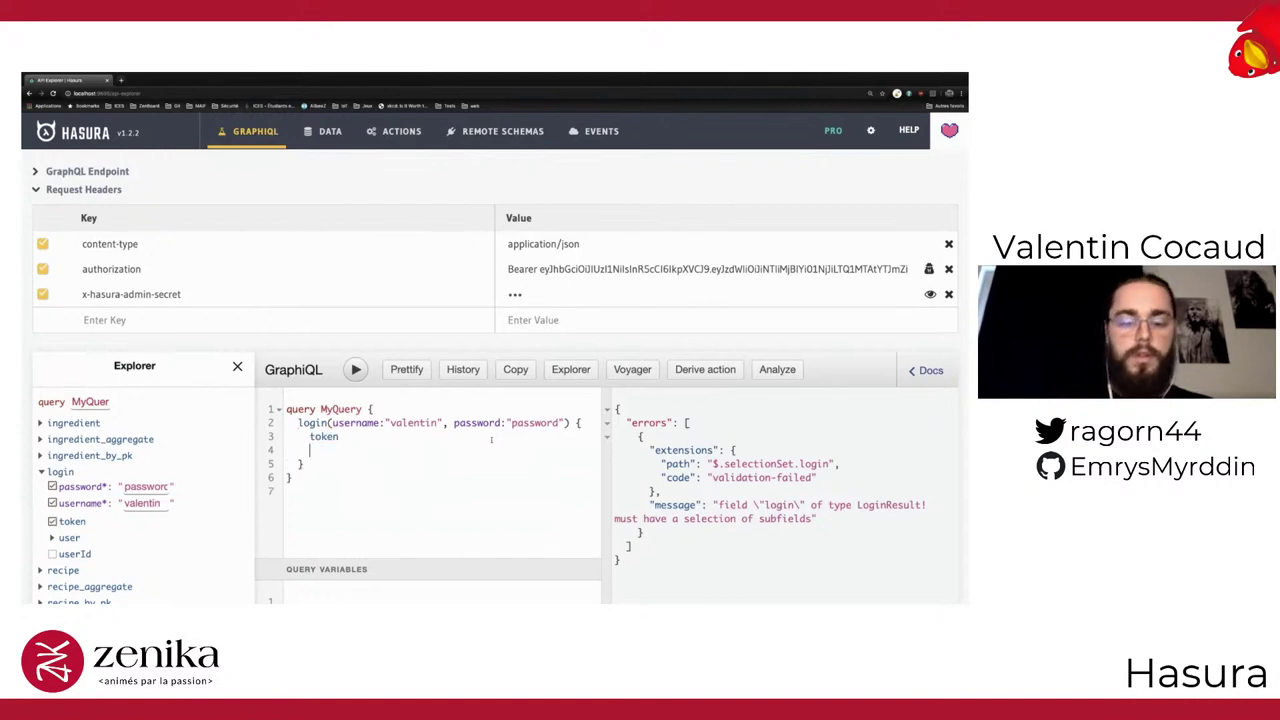
type("user {")
key("Return")
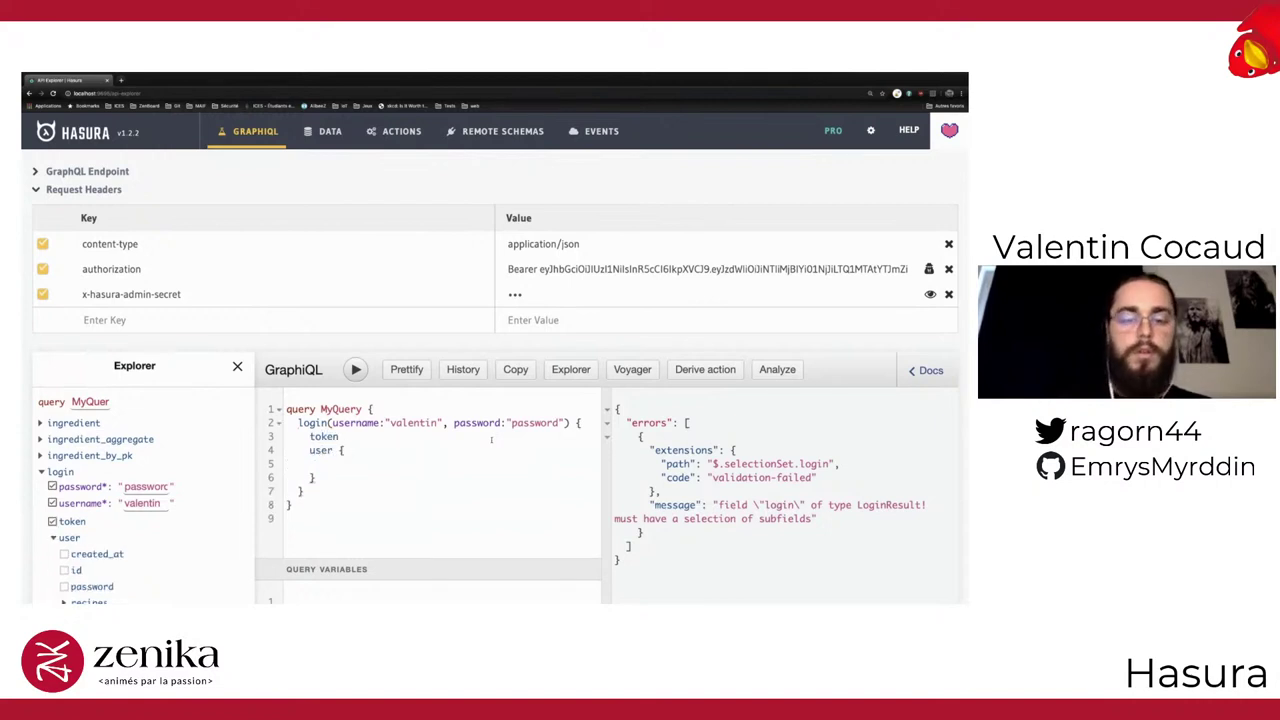
type("username")
key("Return")
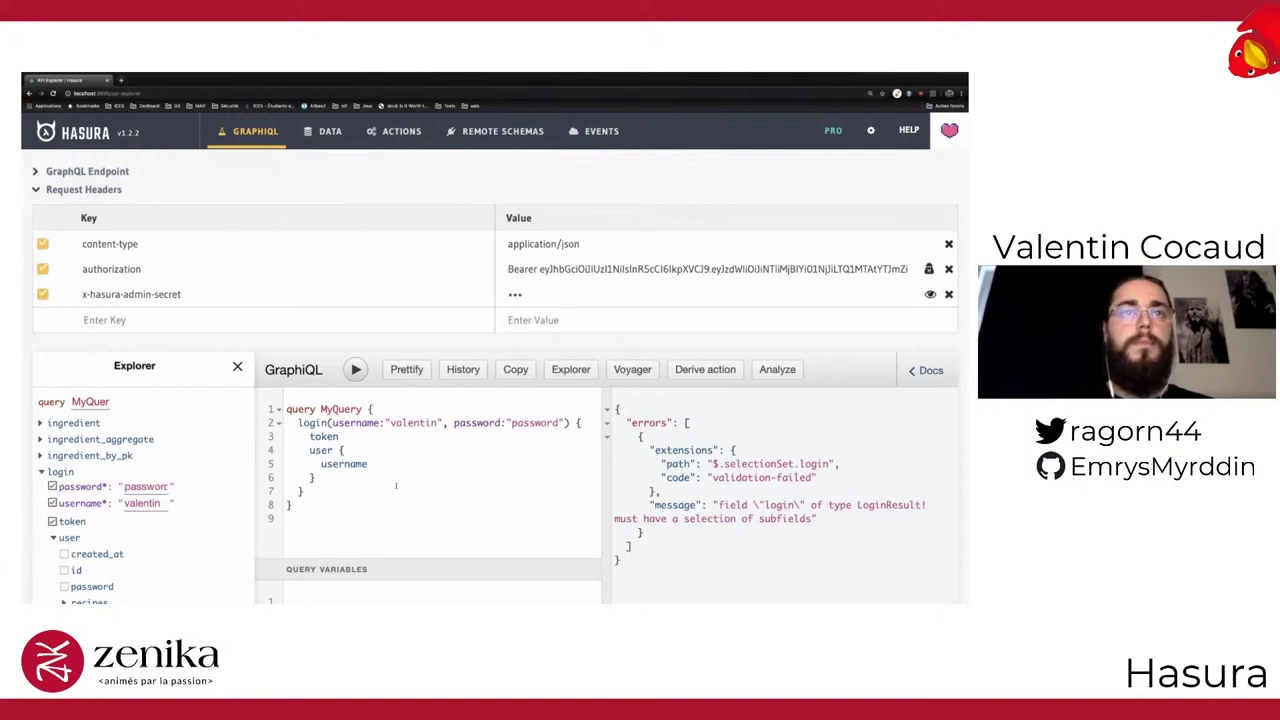
key("ctrl+Return")
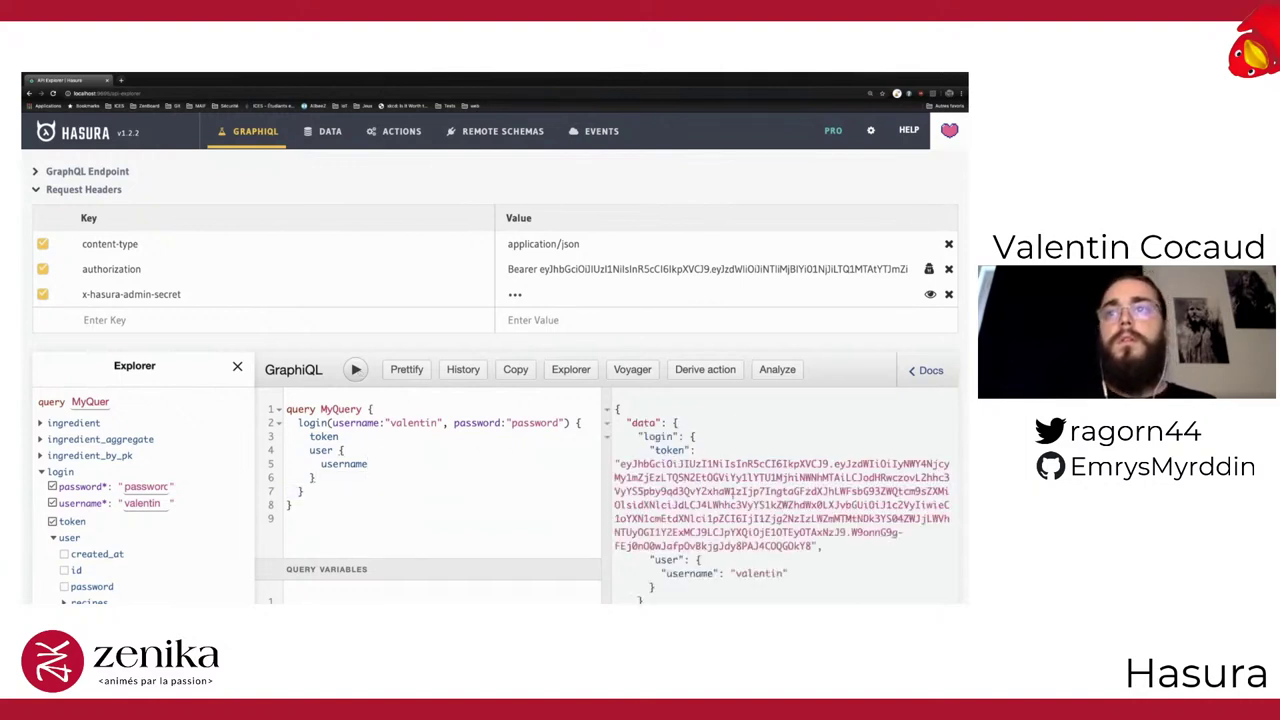
scroll(735, 491, "down", 1)
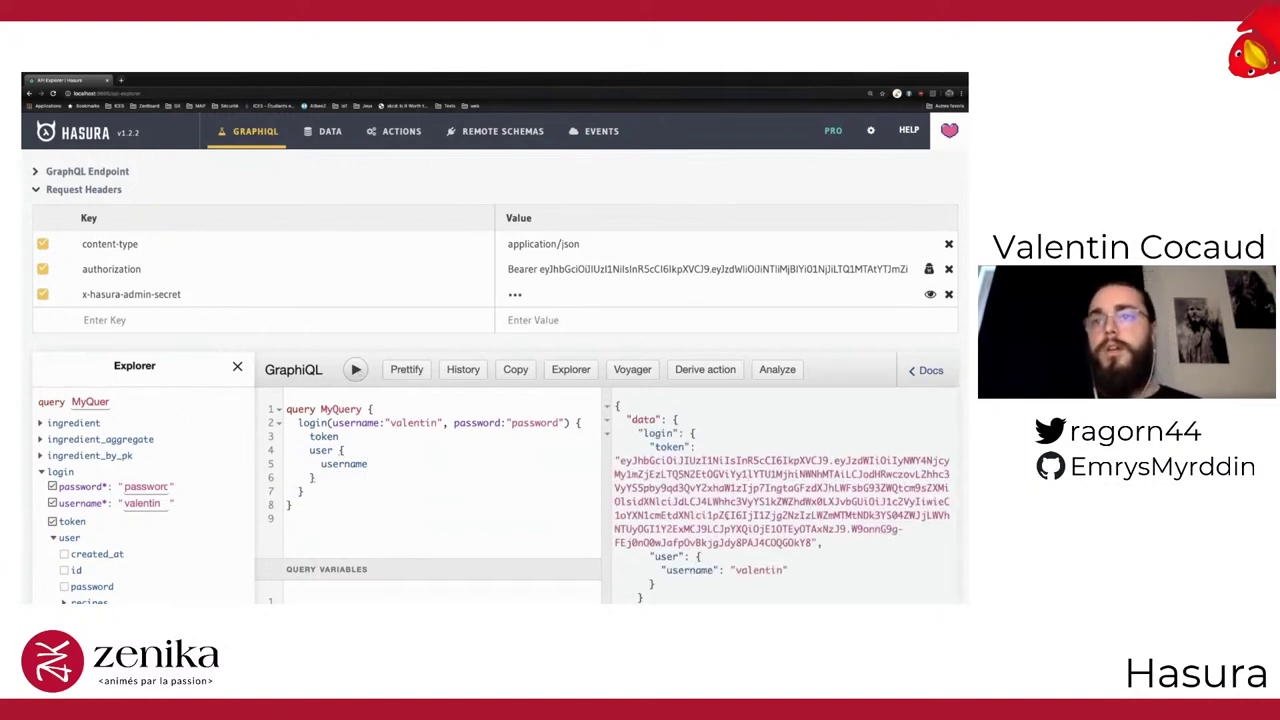
mouse_move(650, 557)
left_mouse_down()
mouse_move(669, 581)
mouse_move(664, 553)
left_mouse_up()
left_click(663, 583)
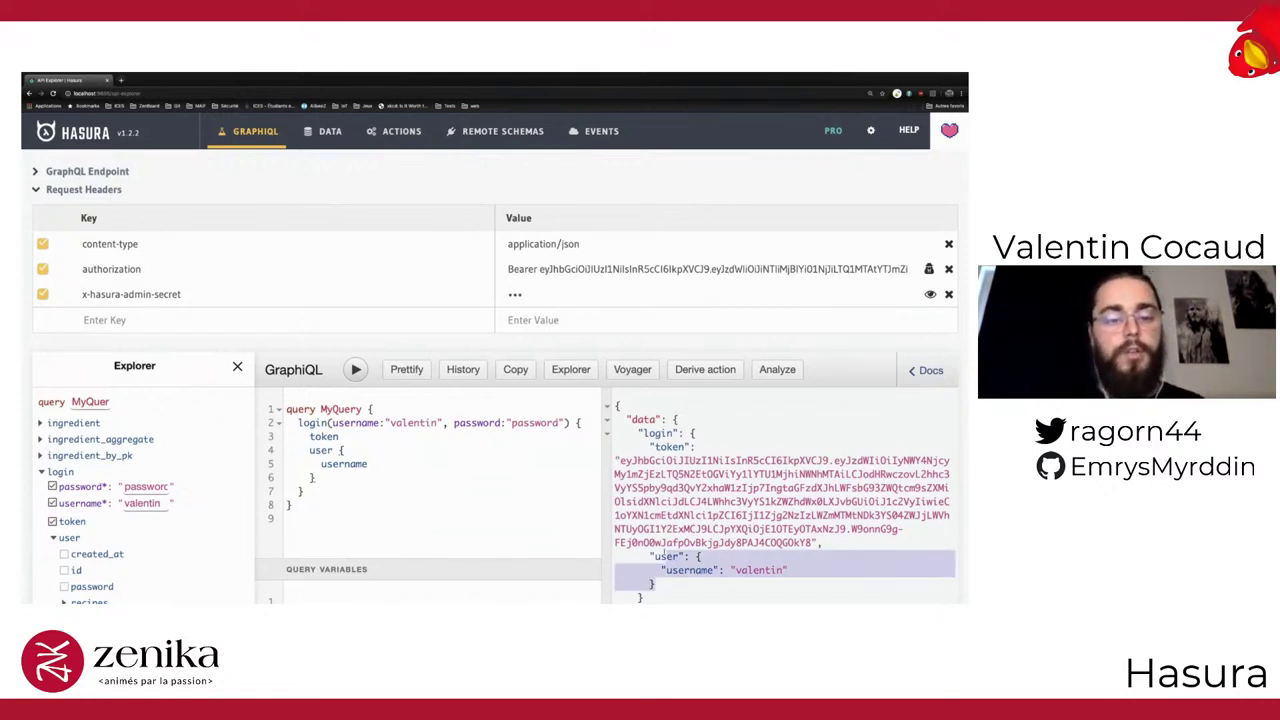
left_click(673, 515)
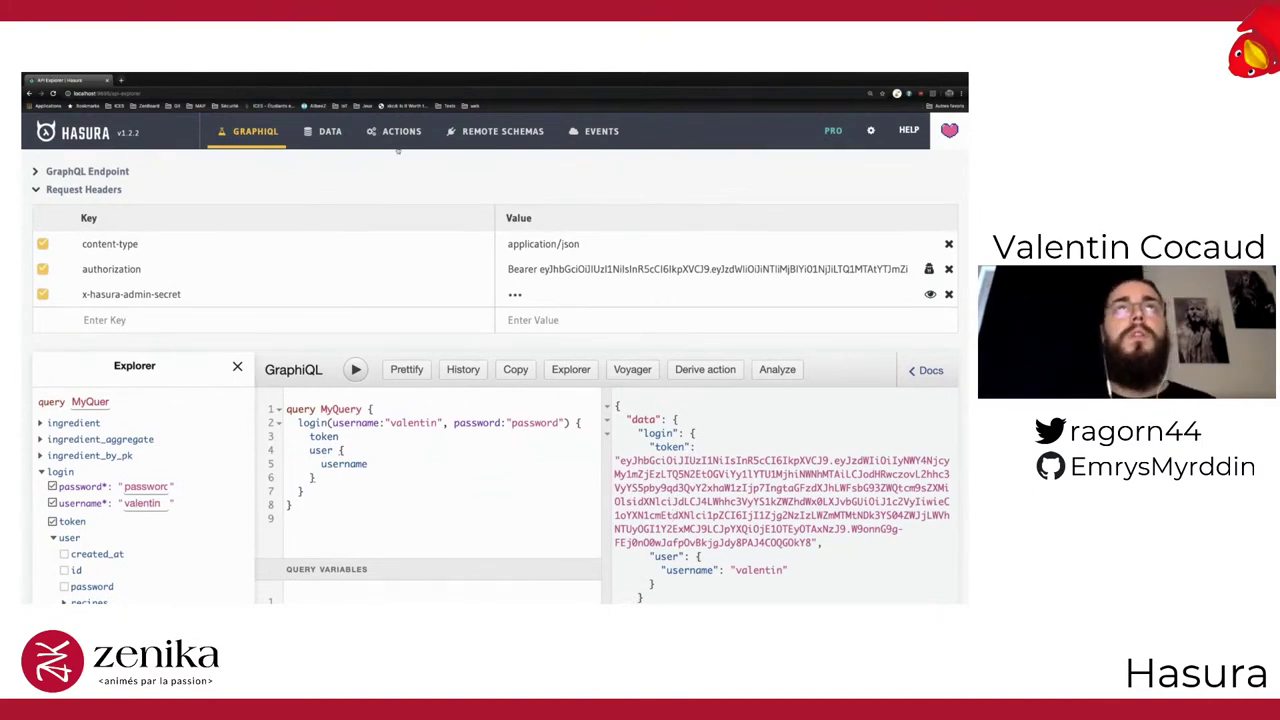
Browse the Add a new action form, then switch to the Remote Schemas page
left_click(401, 131)
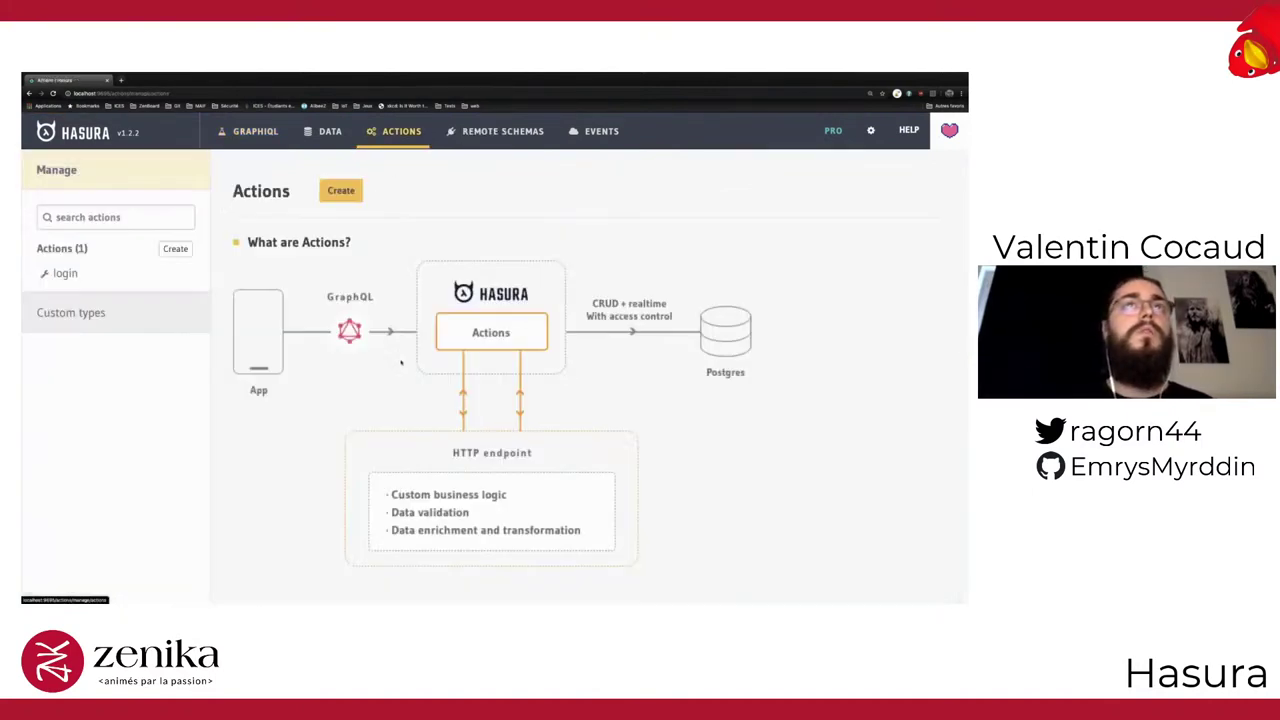
left_click(340, 190)
scroll(313, 318, "down", 2)
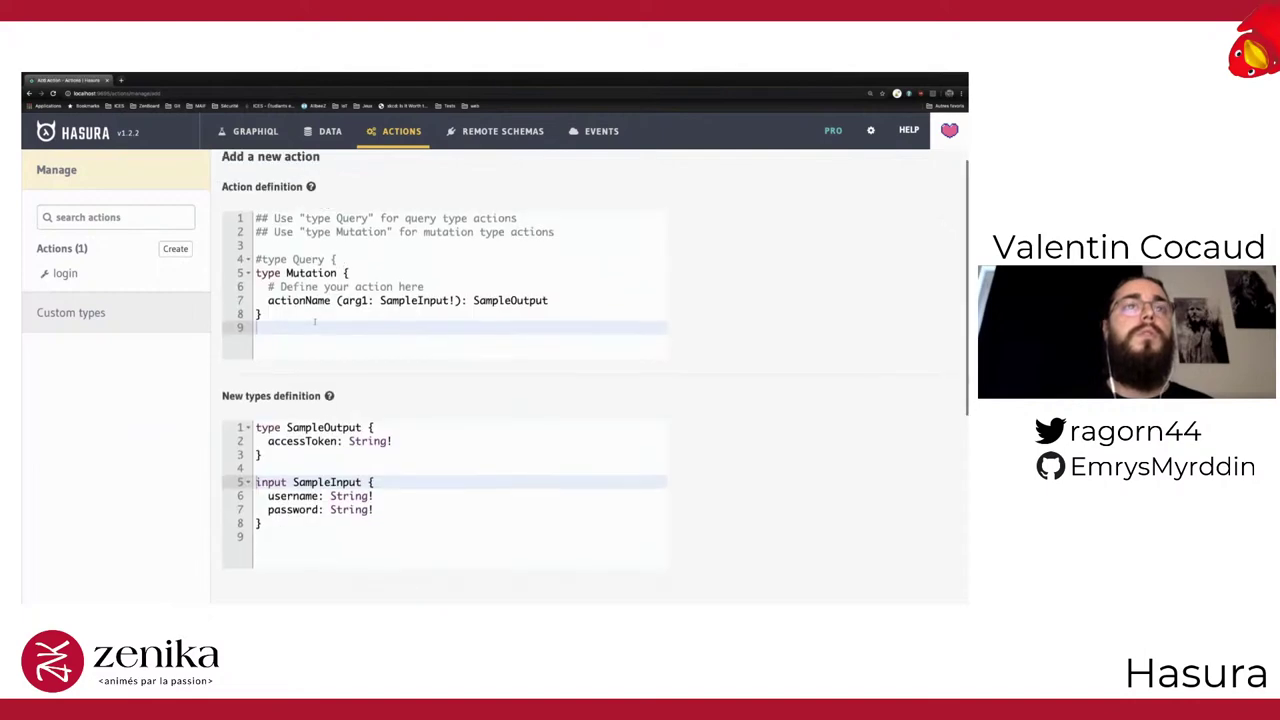
scroll(313, 318, "up", 2)
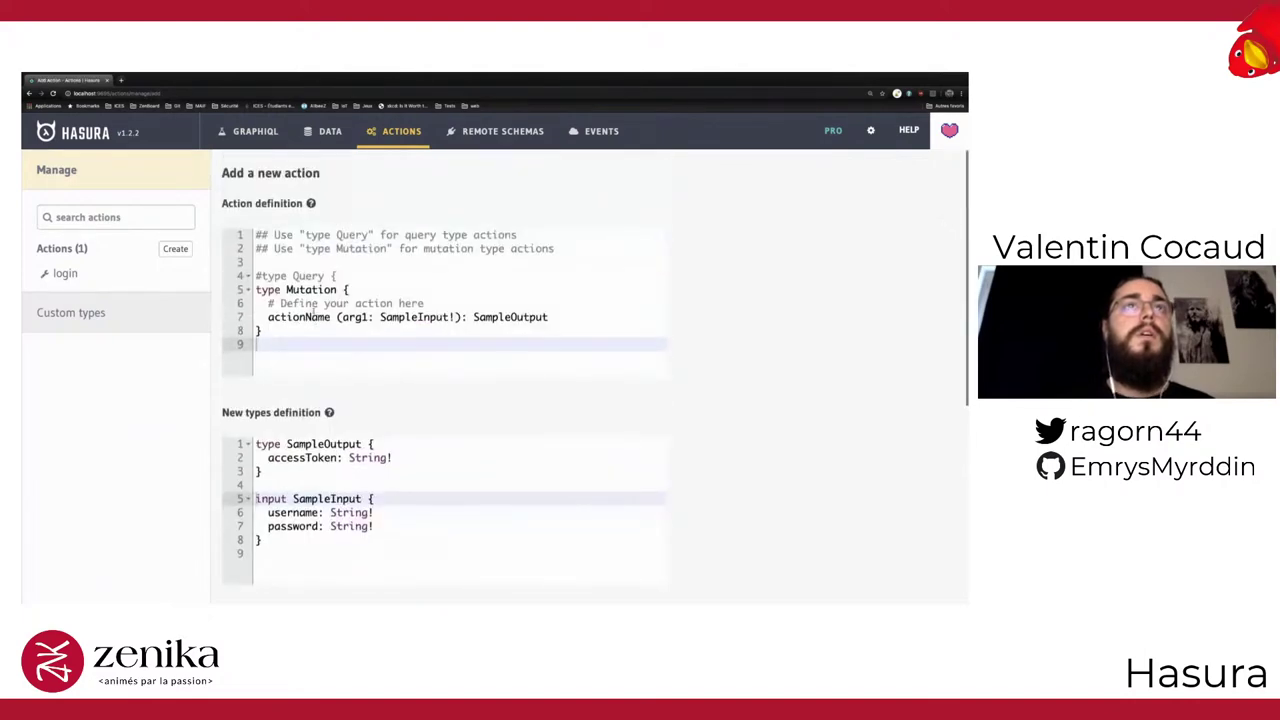
scroll(313, 316, "down", 3)
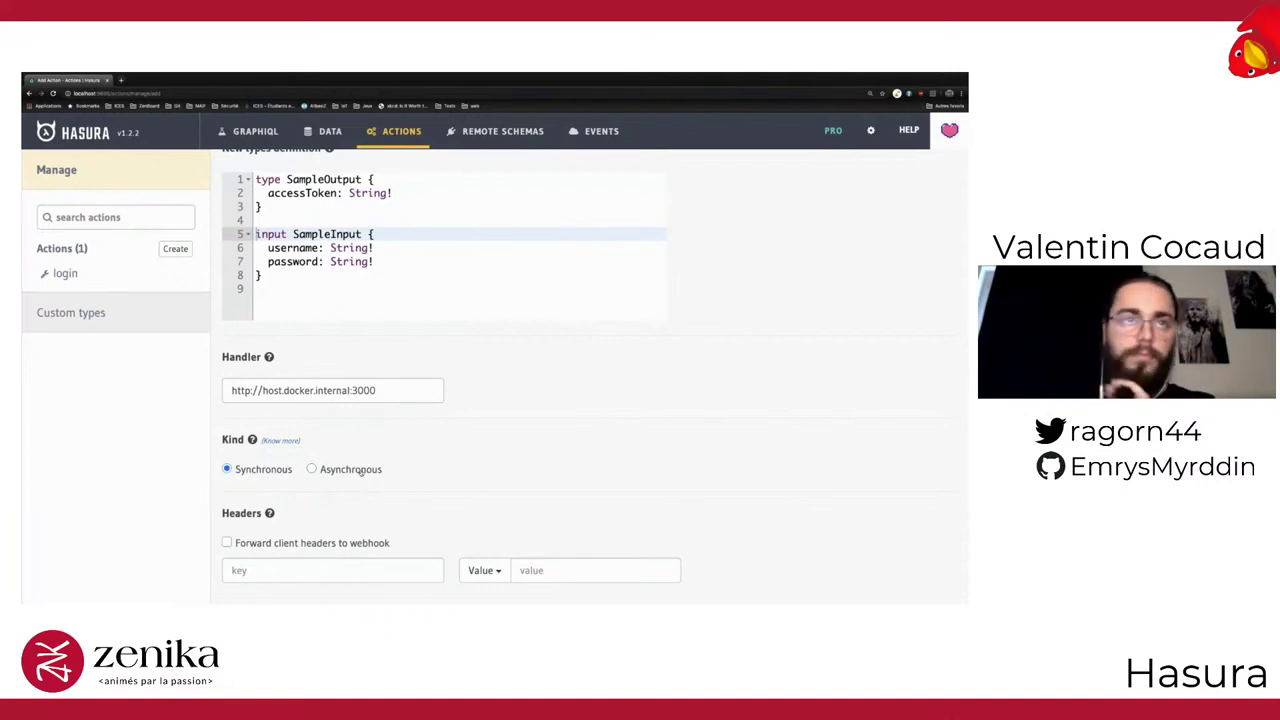
scroll(445, 448, "up", 3)
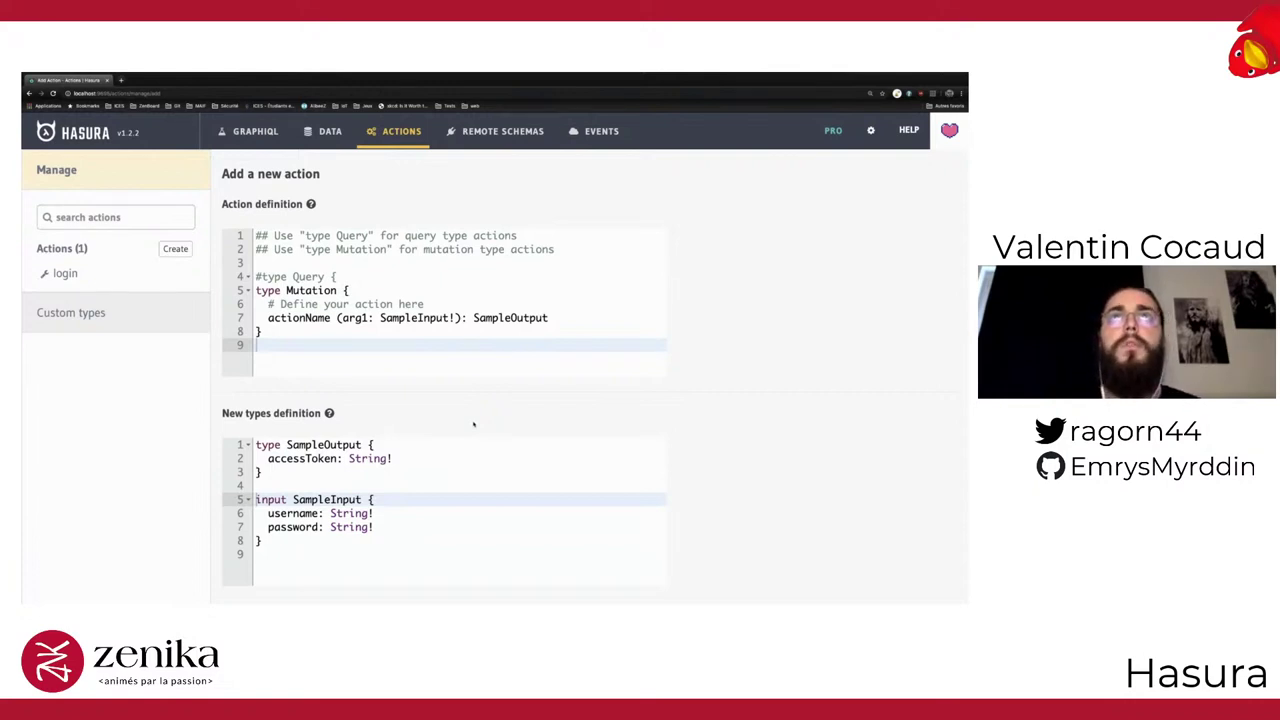
left_click(493, 140)
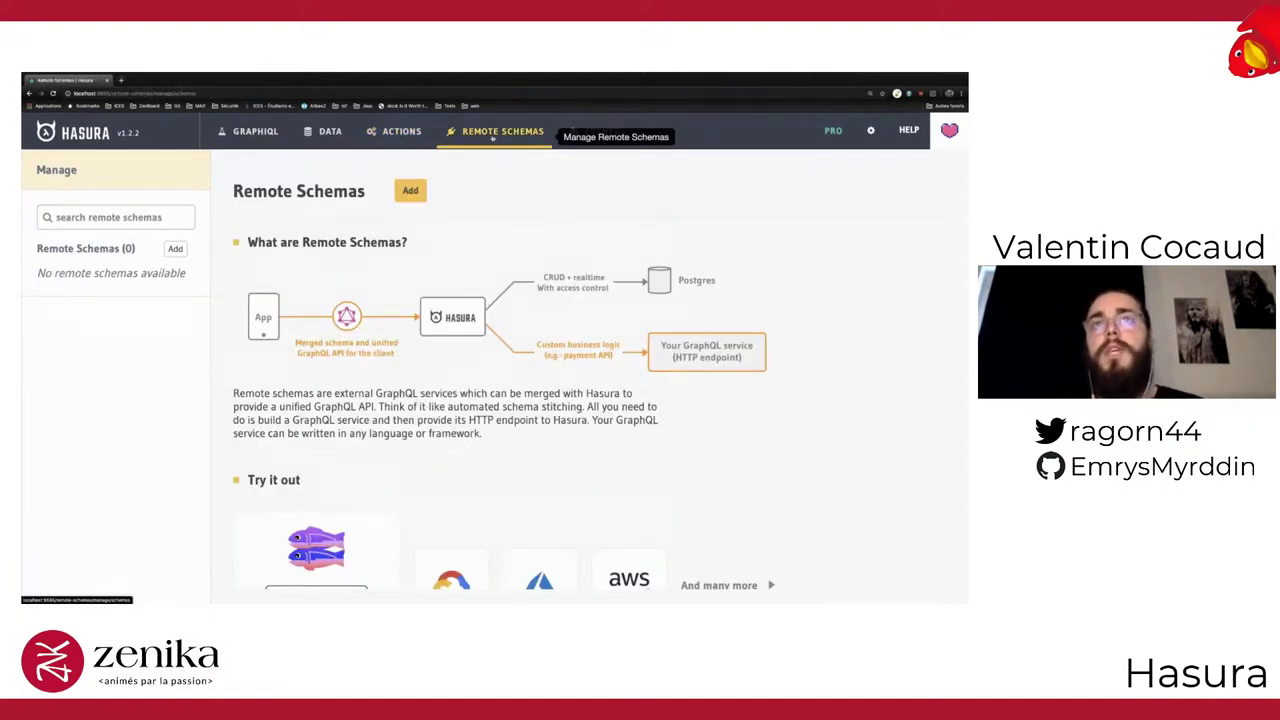
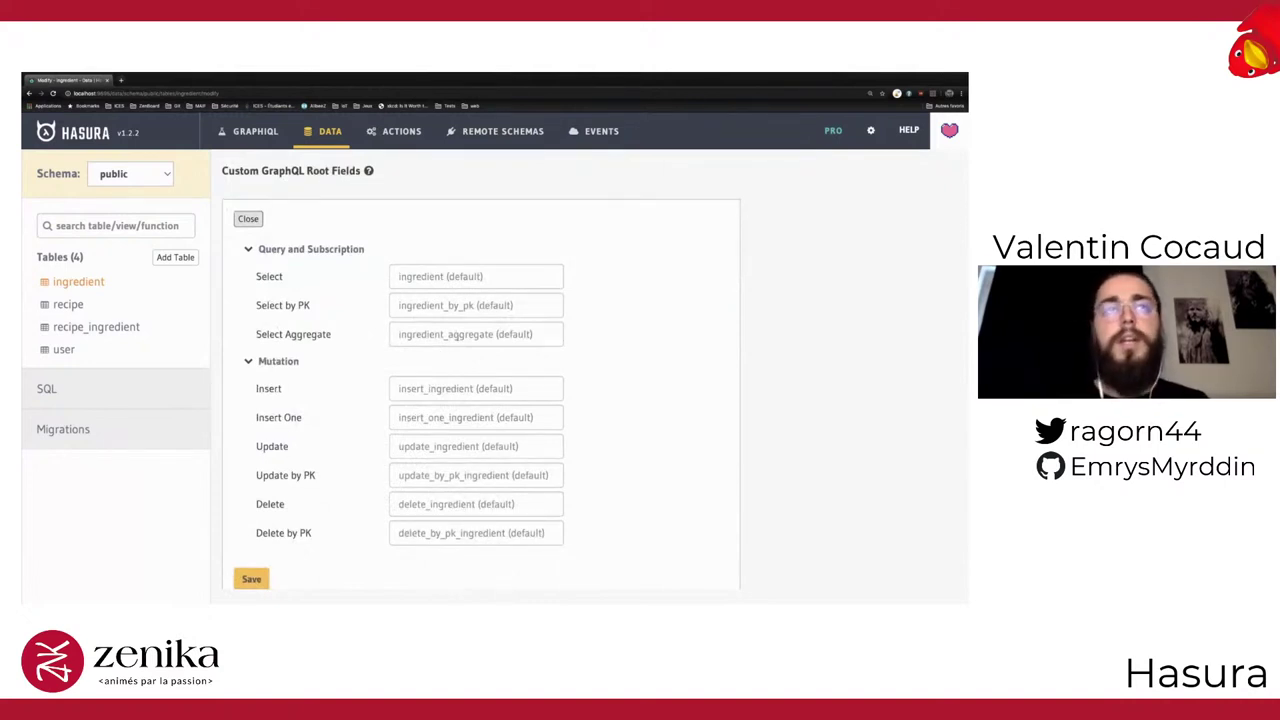
Inspect the ingredient table's Select custom root field name, leaving it at its default
left_click(428, 277)
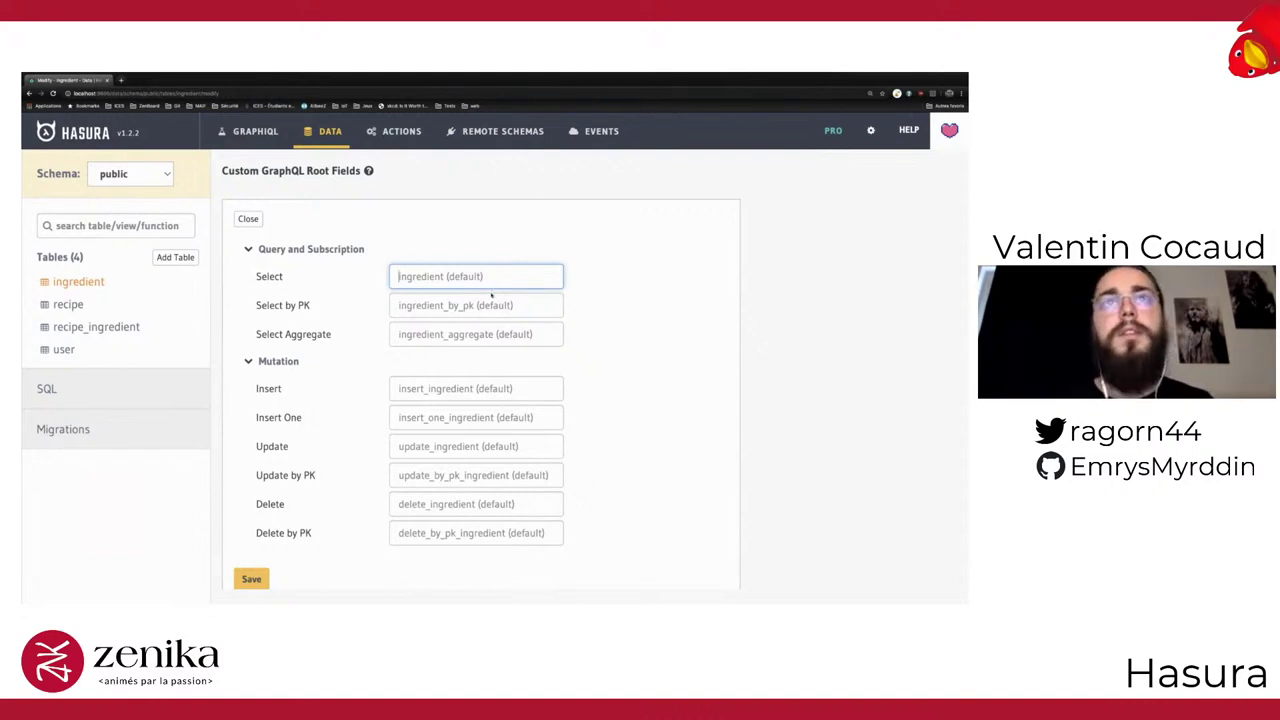
left_click(638, 368)
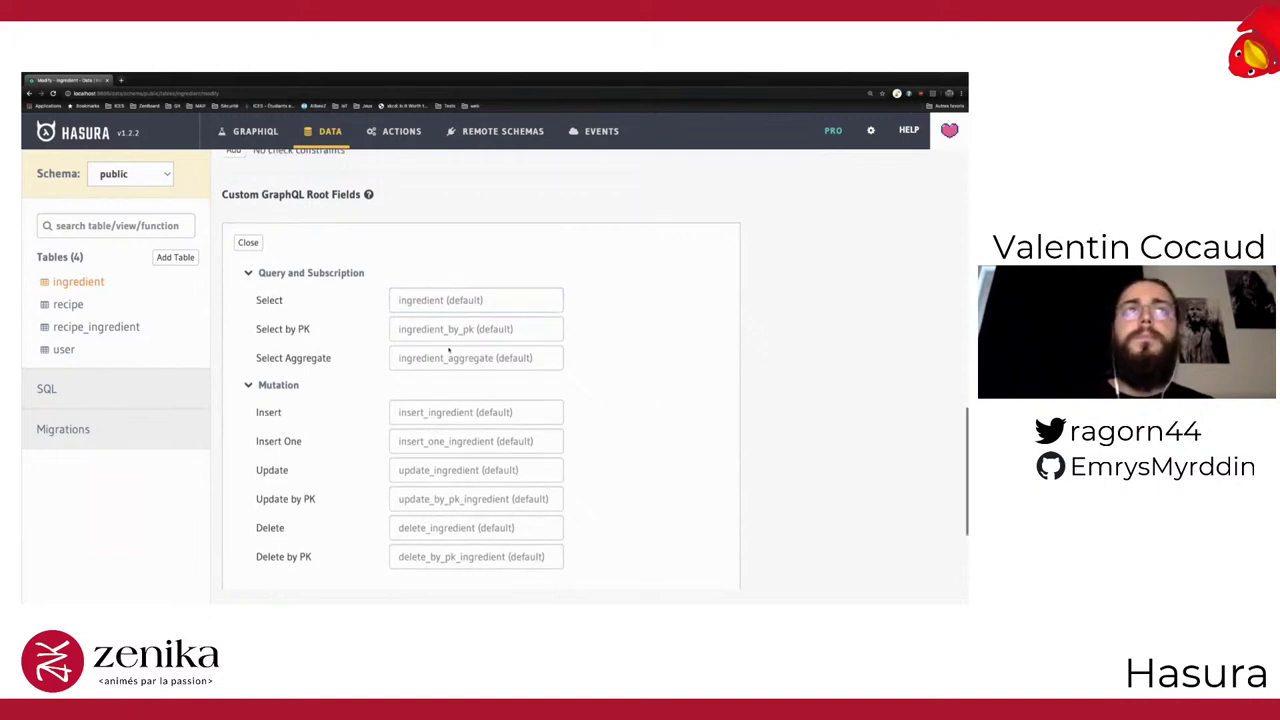
scroll(449, 349, "up", 5)
scroll(449, 349, "up", 5)
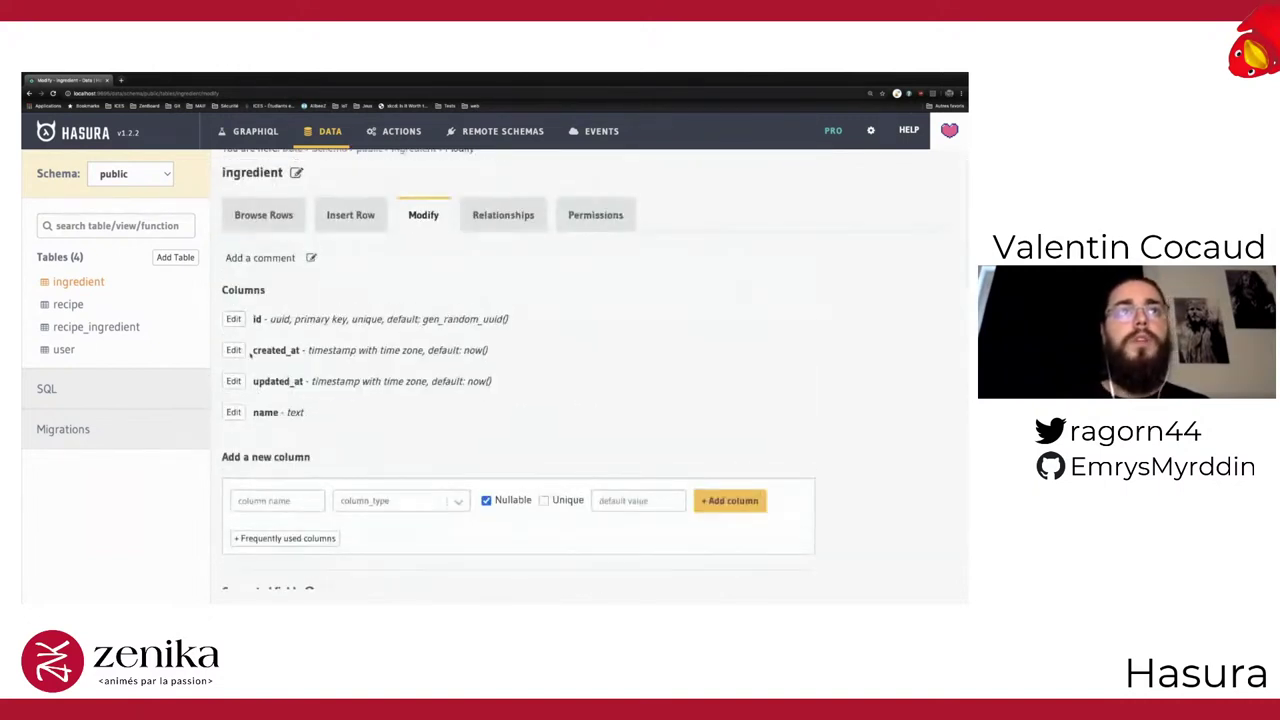
Check the created_at column's GraphQL field name, then show the ingredient permissions by role
left_click(235, 353)
scroll(406, 437, "down", 1)
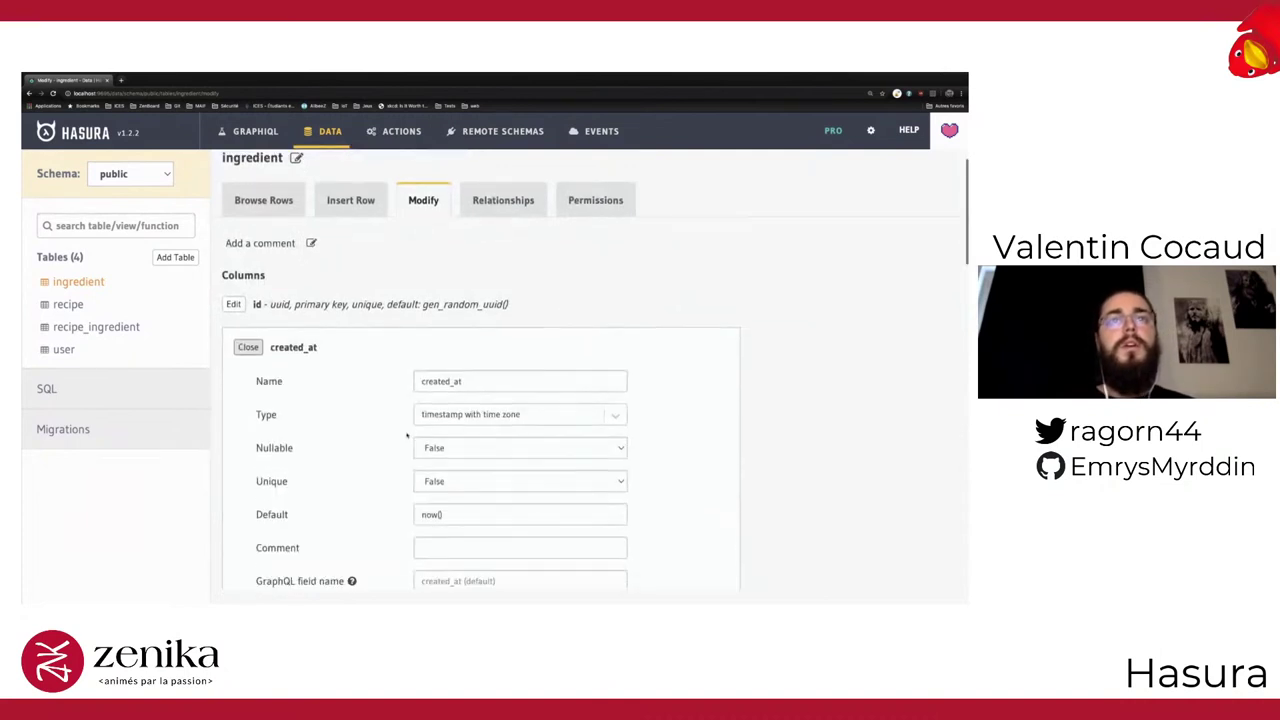
left_click(461, 520)
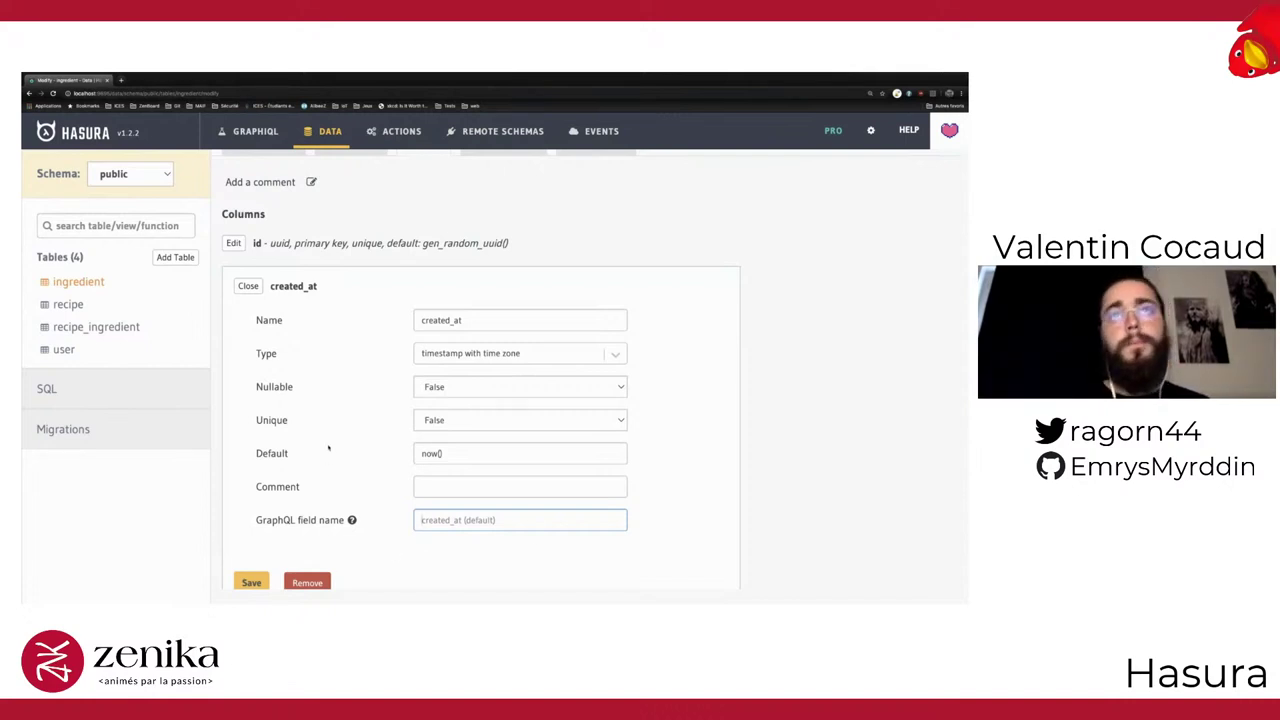
scroll(370, 314, "up", 2)
left_click(598, 246)
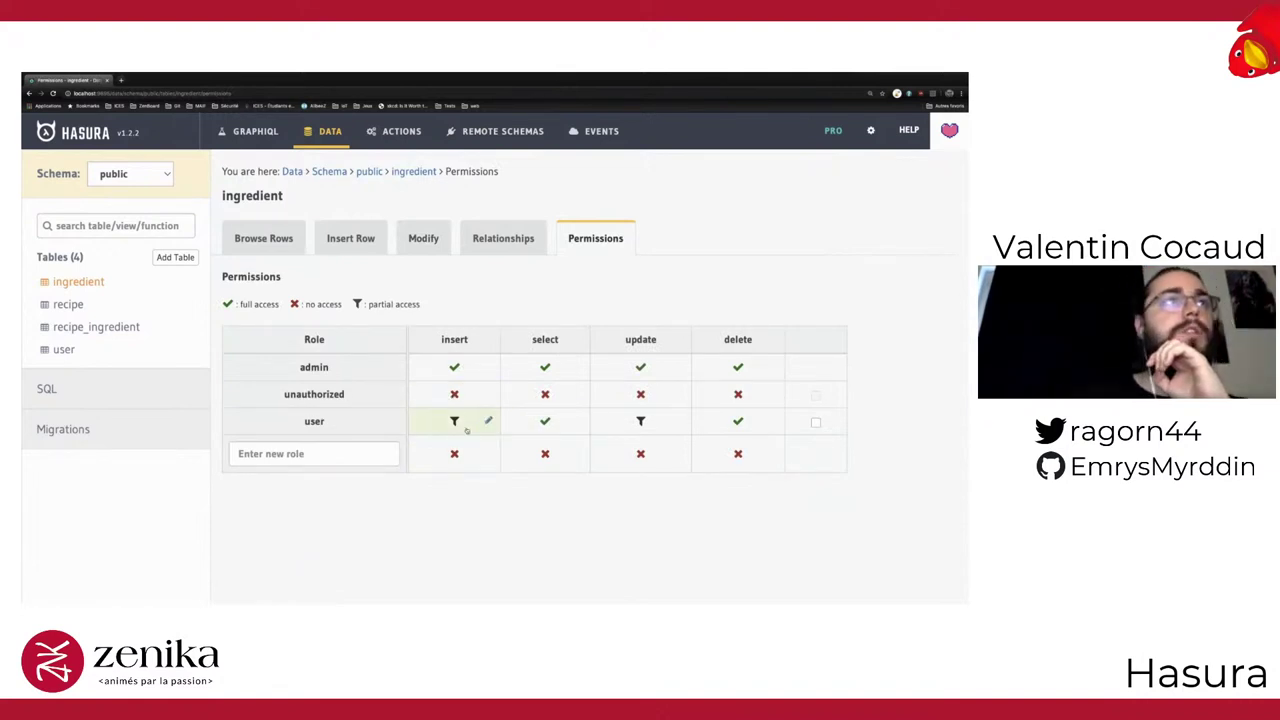
Select the user table and show its role permissions for insert, select, update and delete
left_click(64, 349)
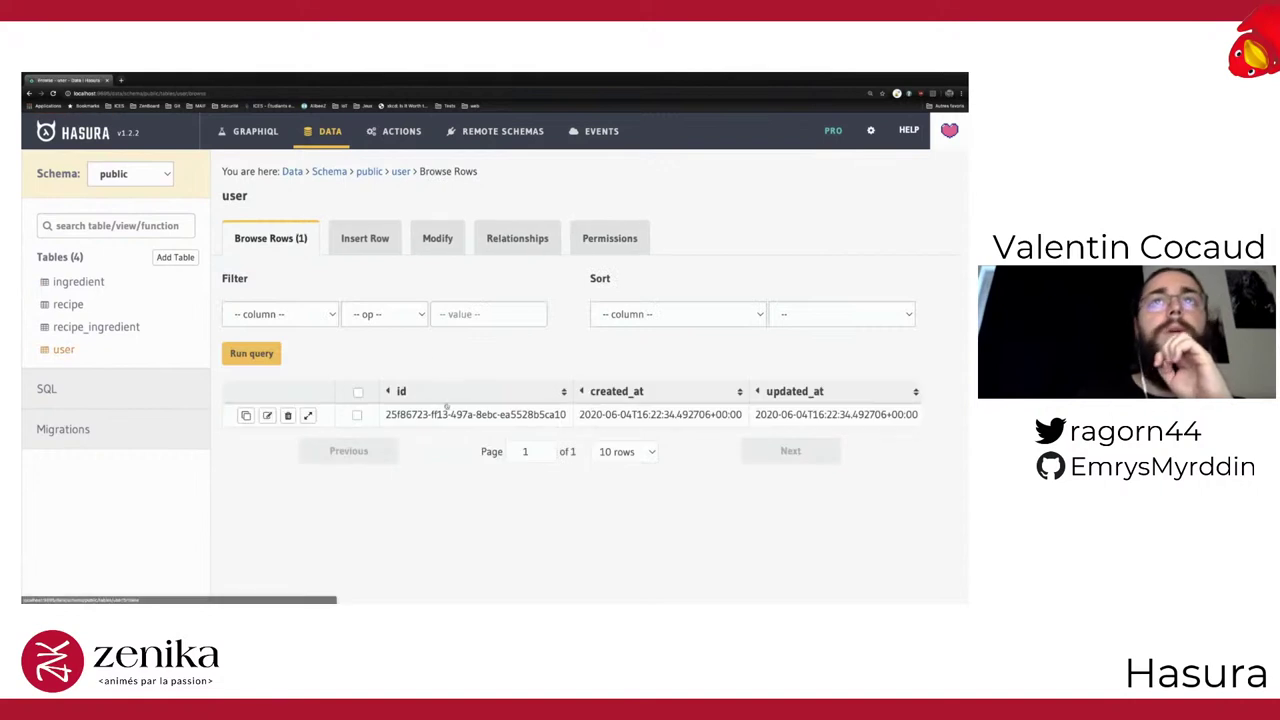
left_click(605, 247)
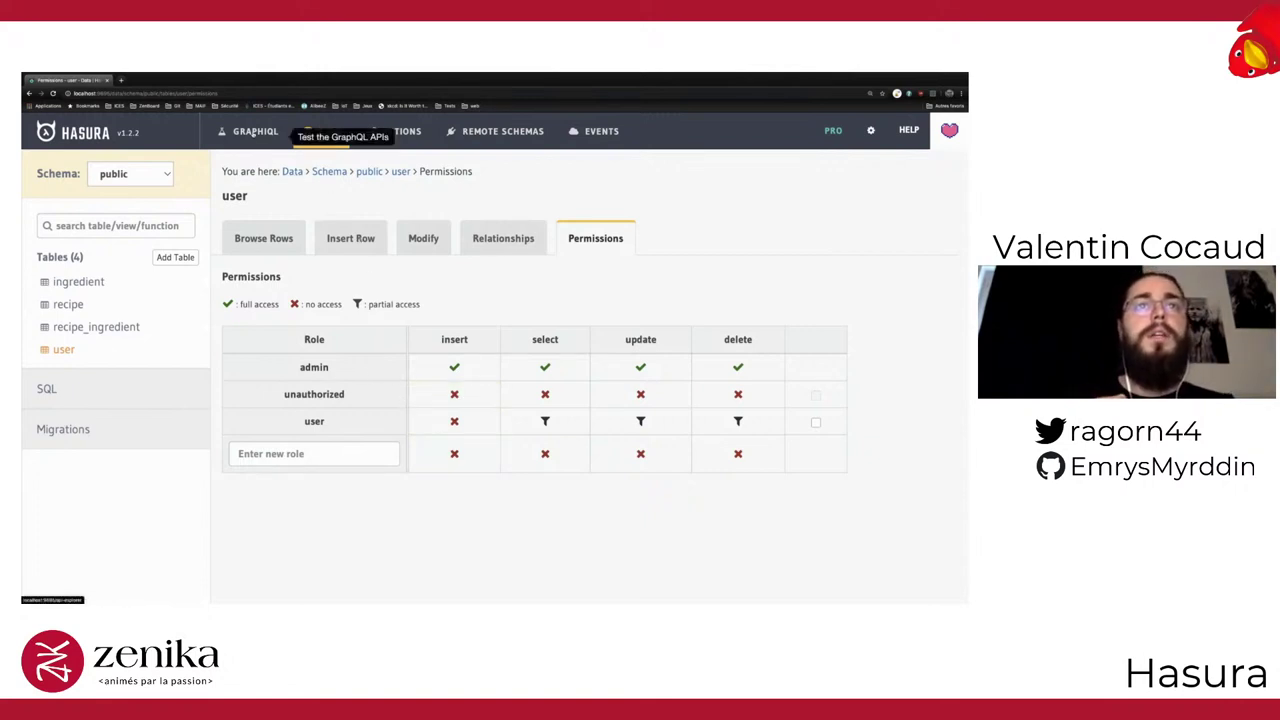
Go to GraphiQL with the x-hasura-admin-secret header unchecked and the Explorer beside the user query
left_click(255, 131)
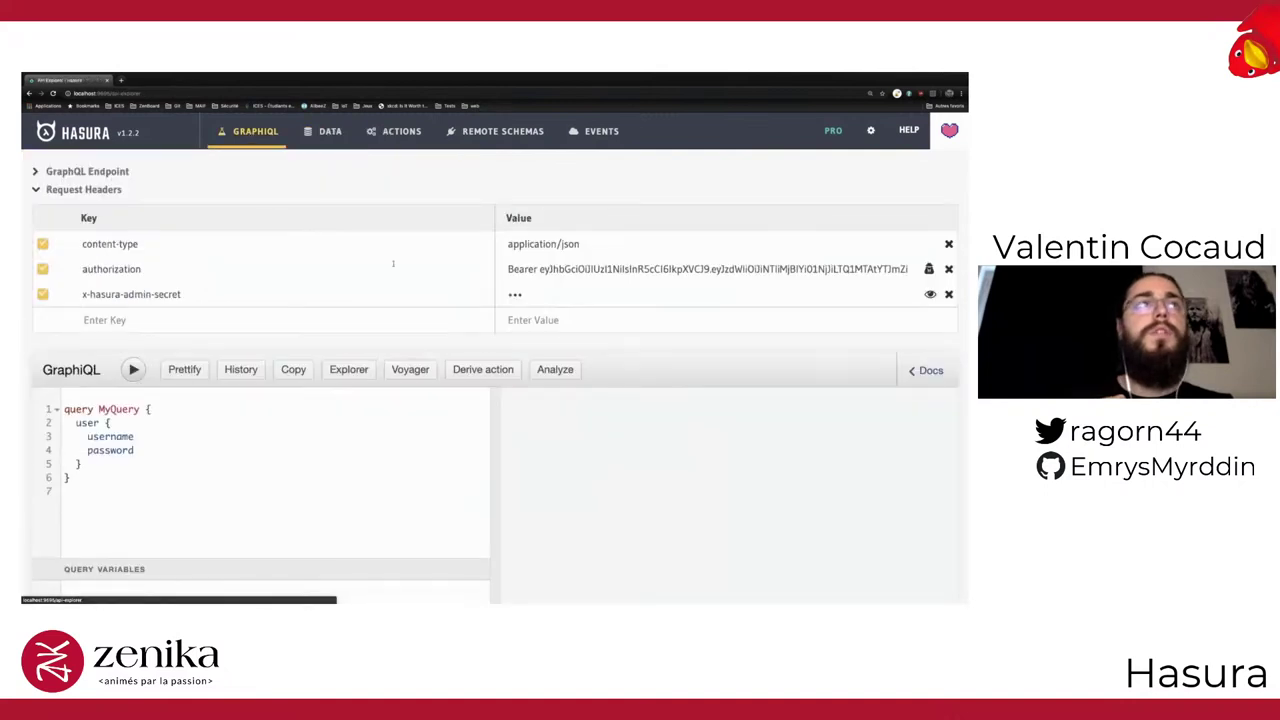
left_click(42, 294)
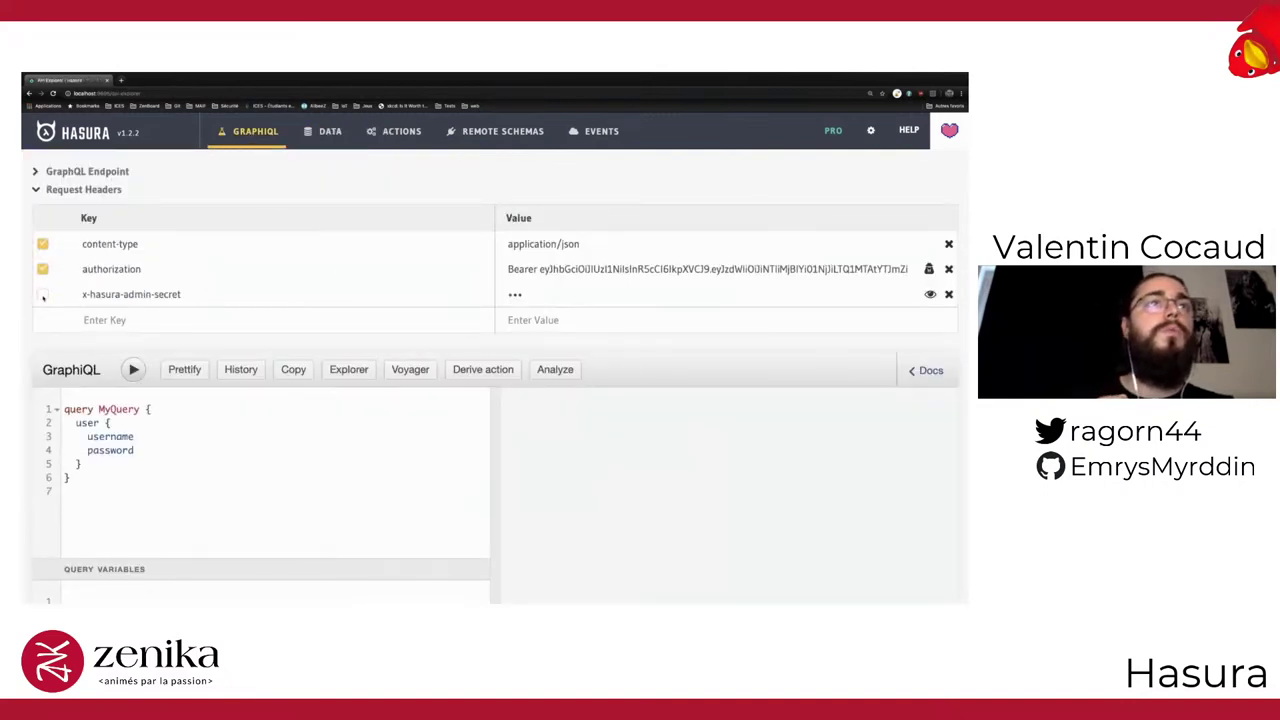
scroll(293, 362, "down", 1)
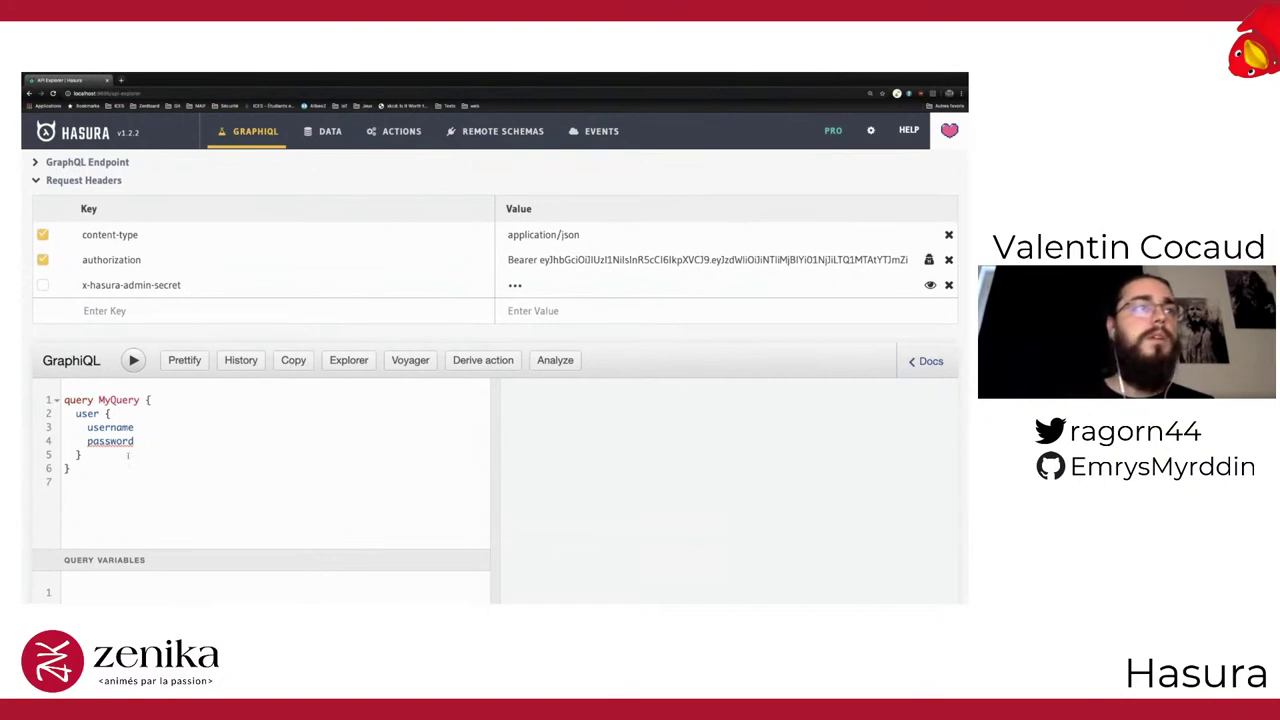
scroll(126, 470, "down", 1)
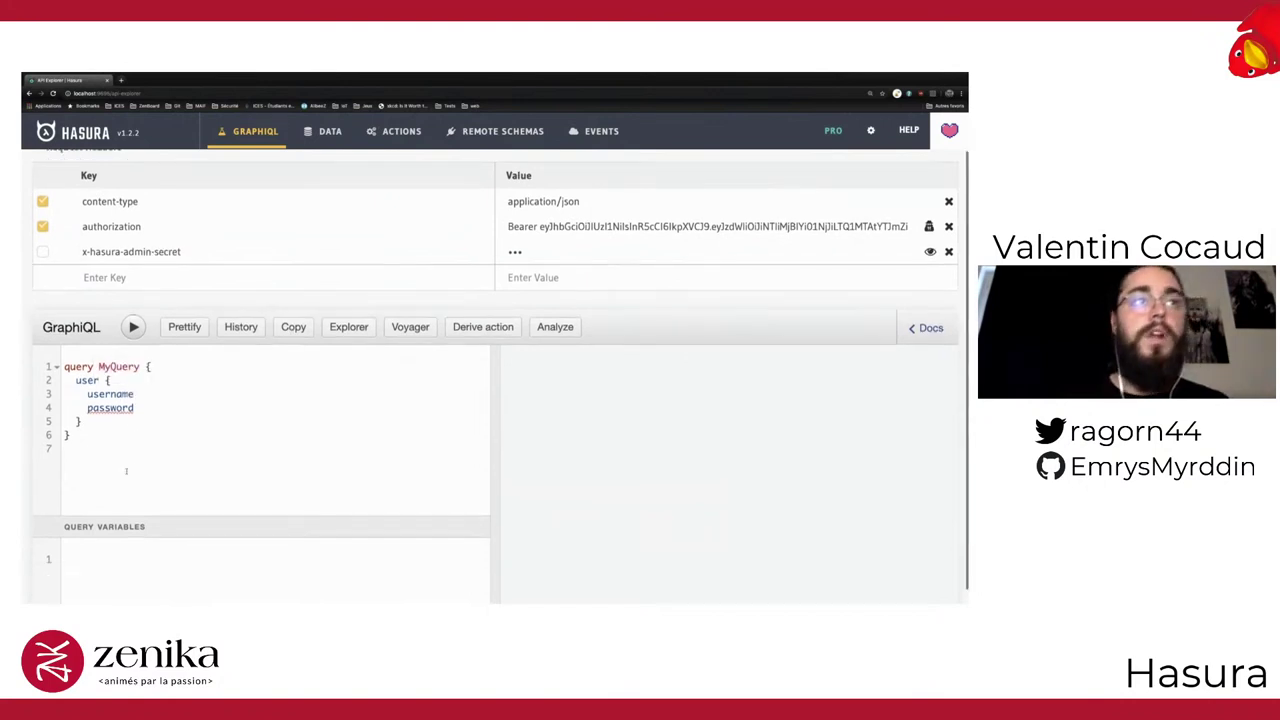
mouse_move(110, 404)
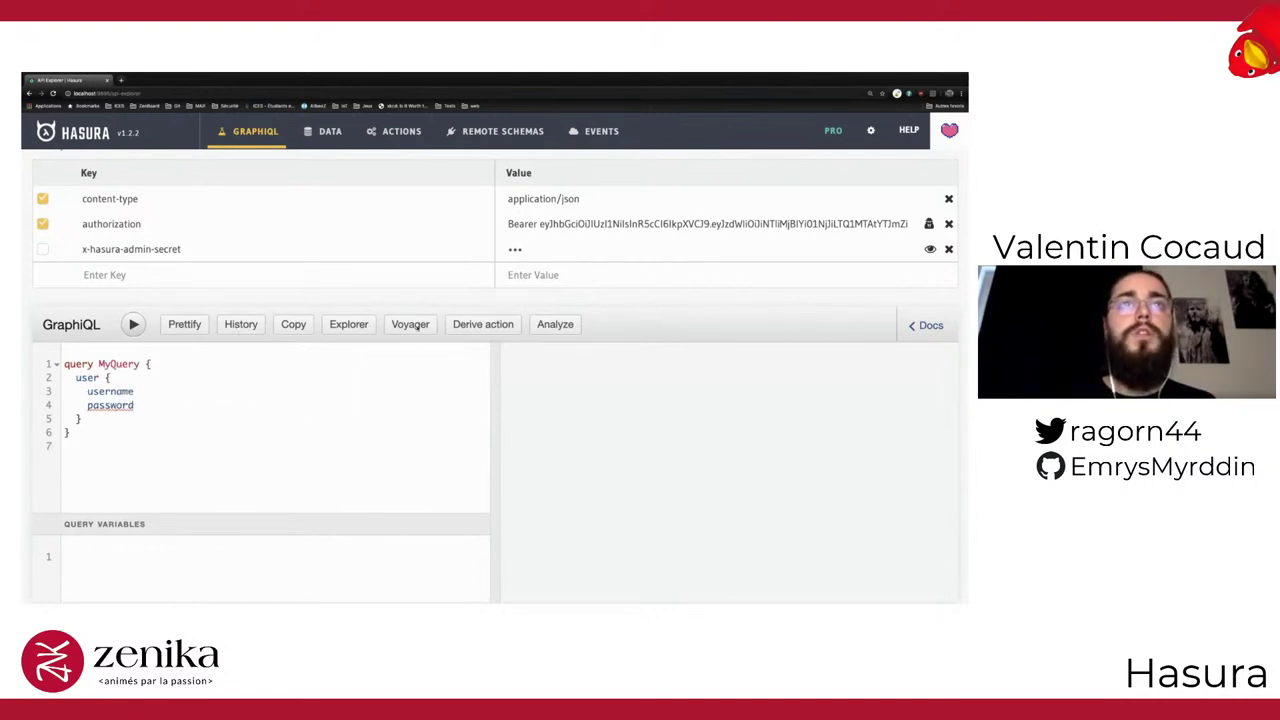
left_click(348, 324)
scroll(110, 400, "down", 3)
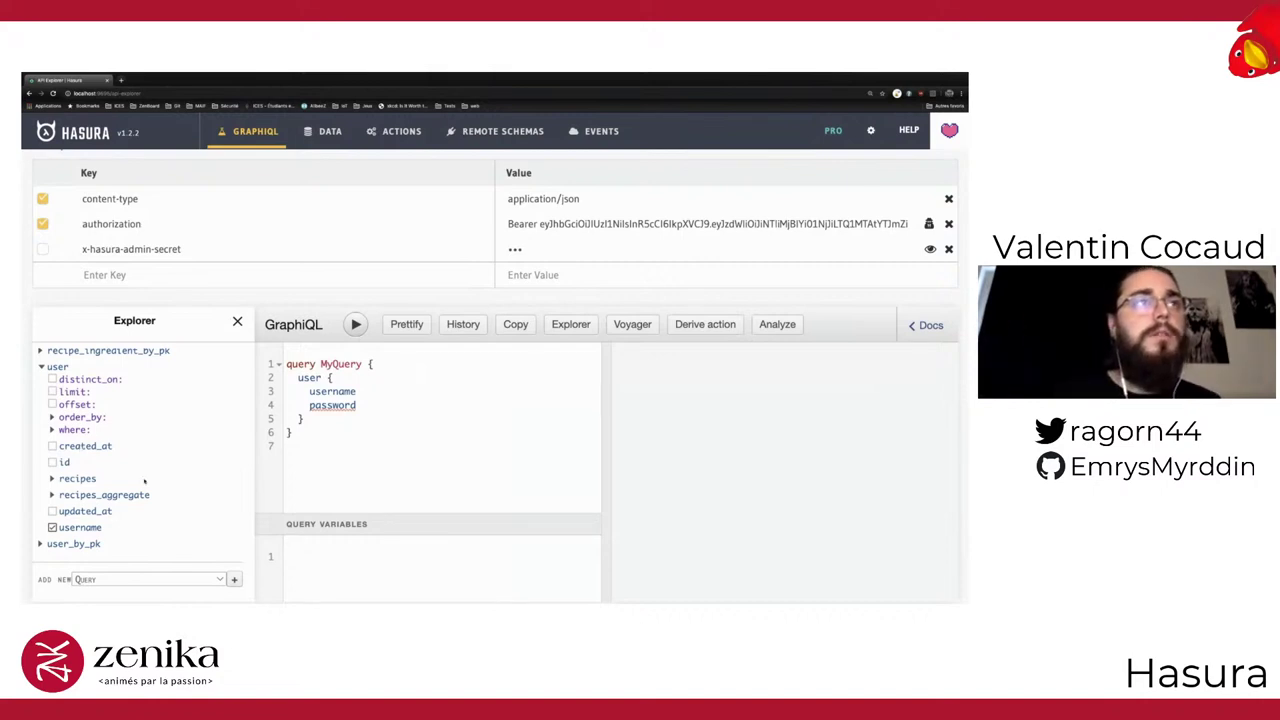
scroll(140, 450, "up", 3)
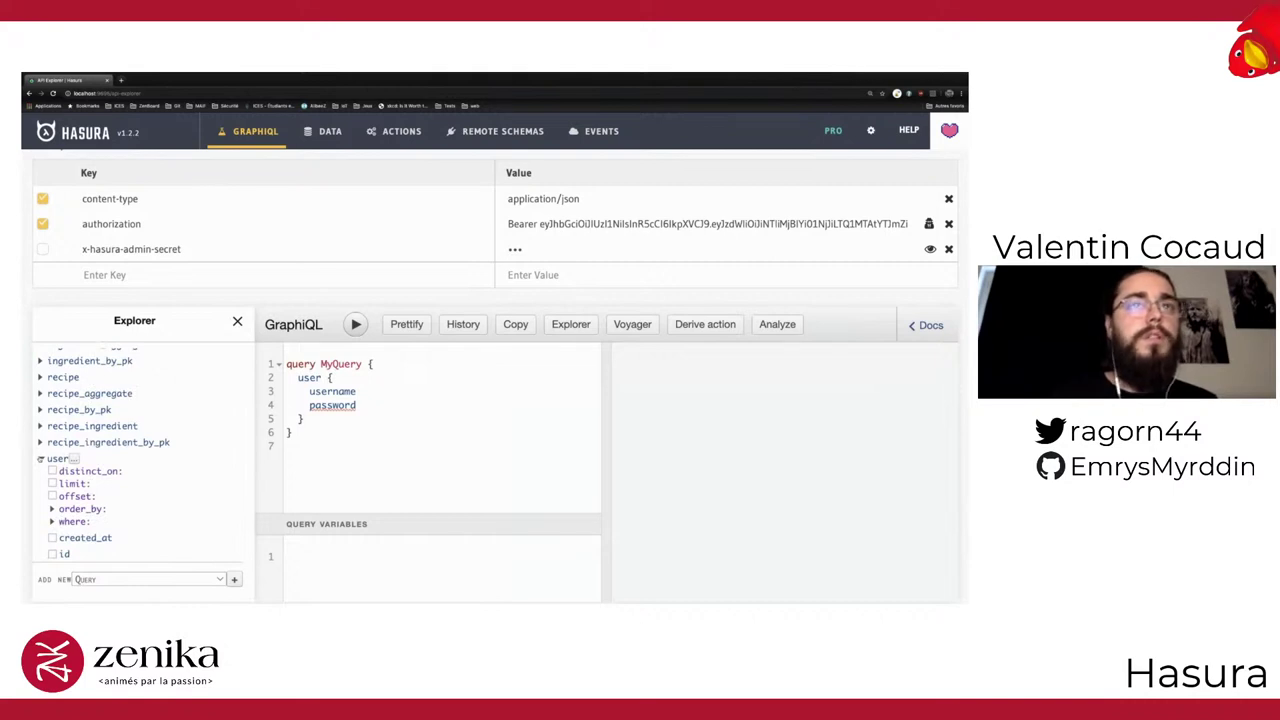
Replace the user query with a mutation block and type 'ins' to see insert suggestions
left_click(42, 459)
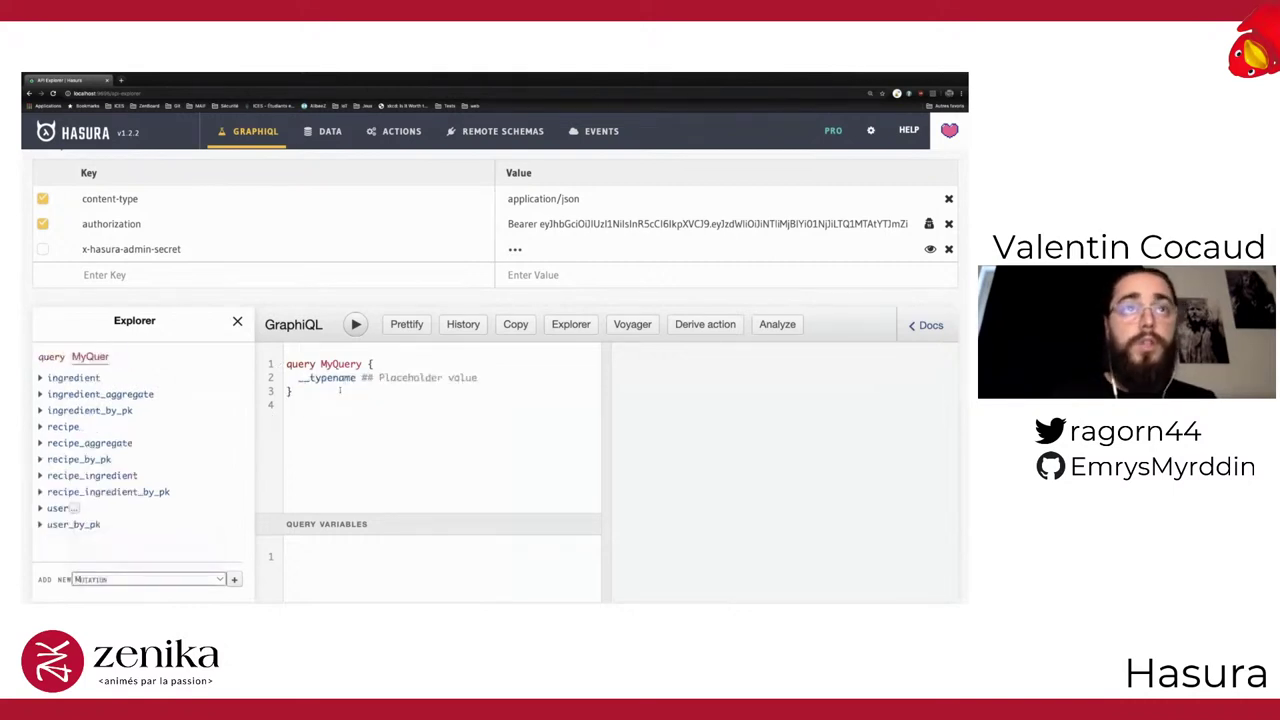
left_click_drag(340, 391, 292, 378)
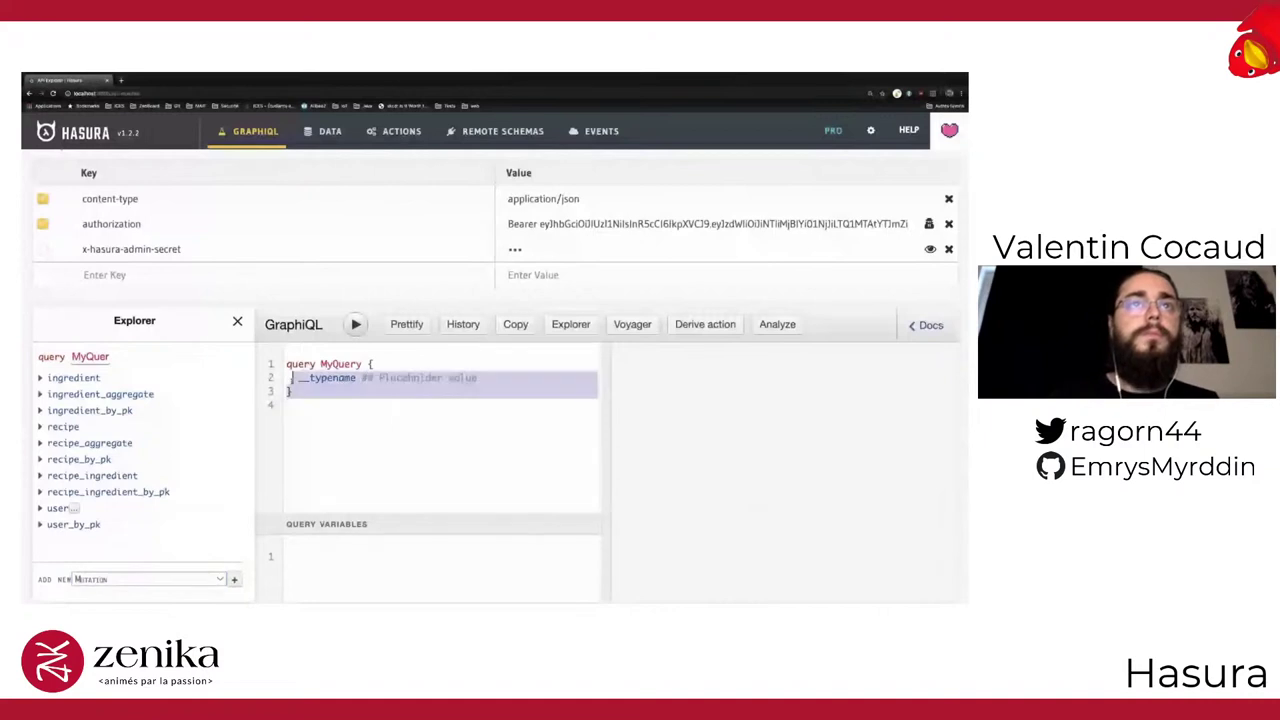
key("ctrl+a")
type("mut")
key("Return")
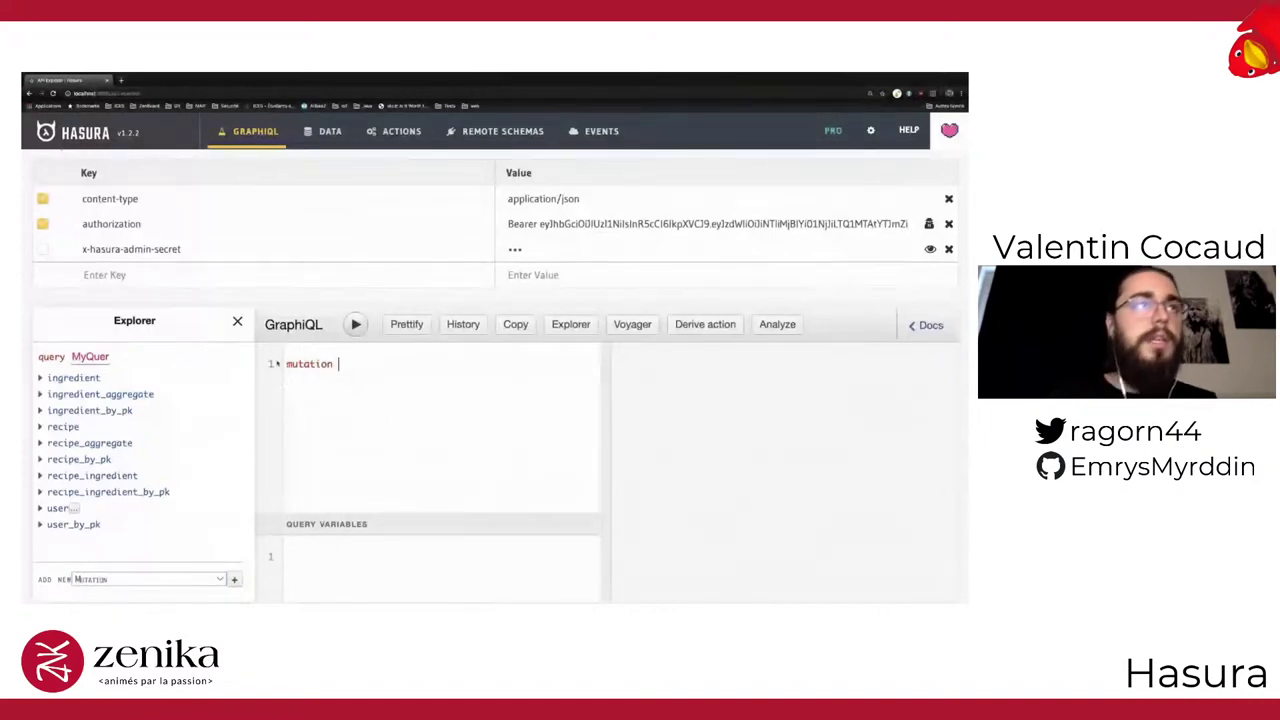
type("{")
key("Return")
type("ins")
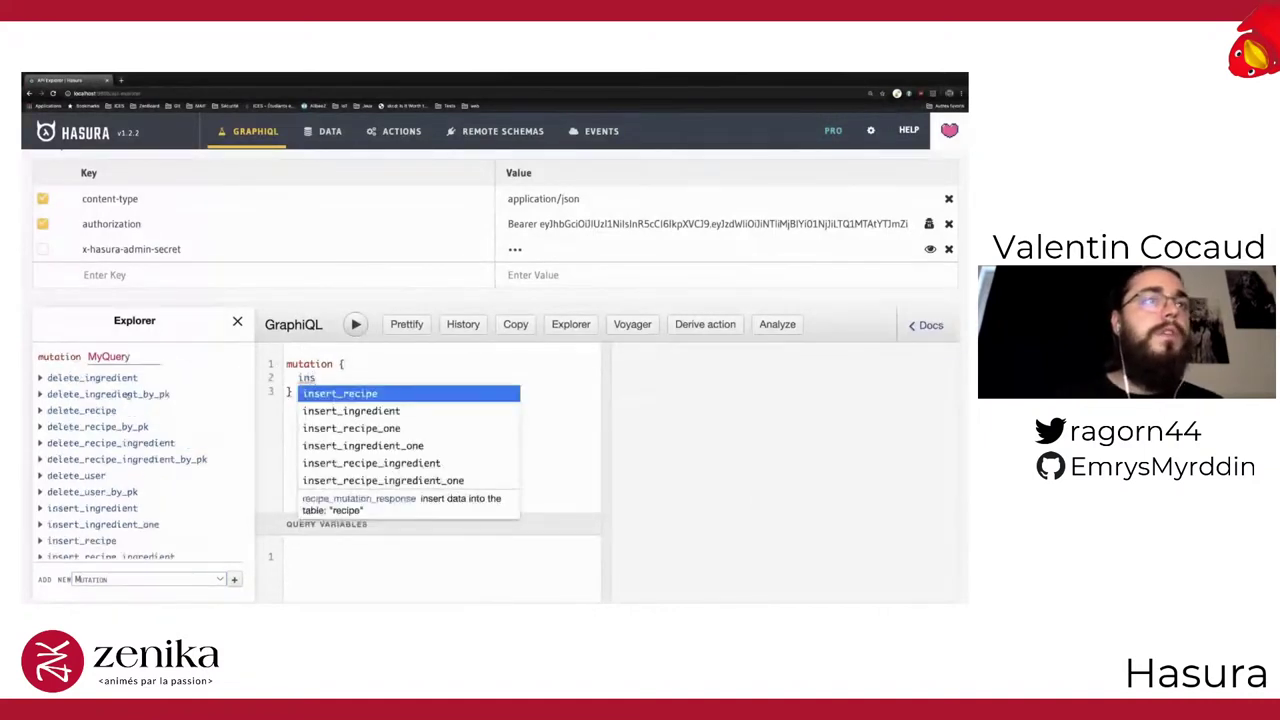
Scroll the Explorer's mutation list of default insert root fields, then visit the recipe app window
scroll(118, 412, "down", 1)
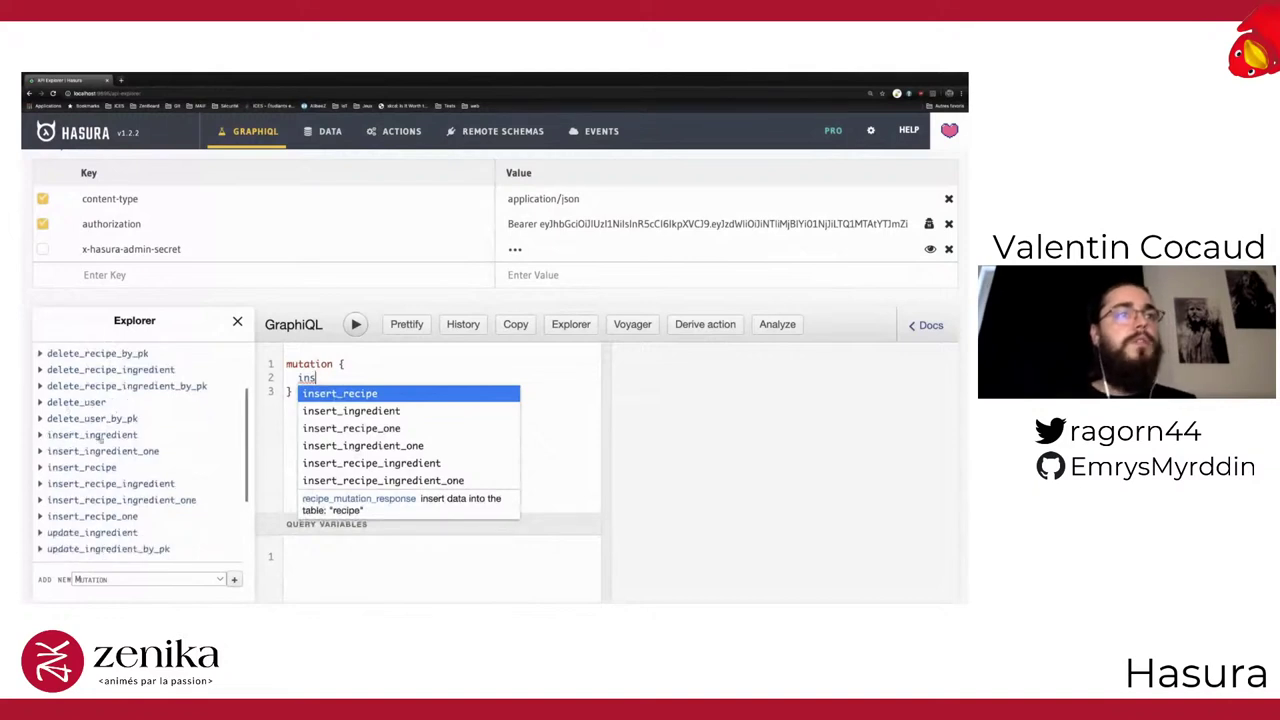
scroll(104, 468, "down", 3)
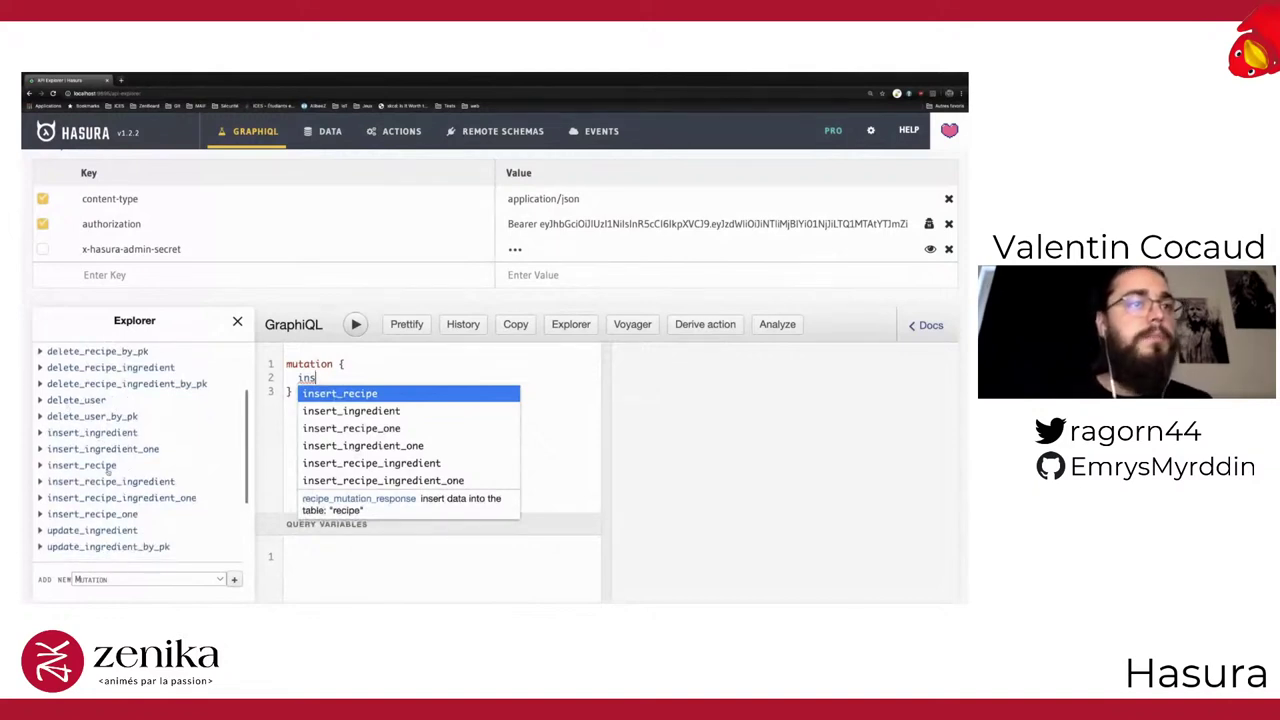
scroll(108, 472, "down", 2)
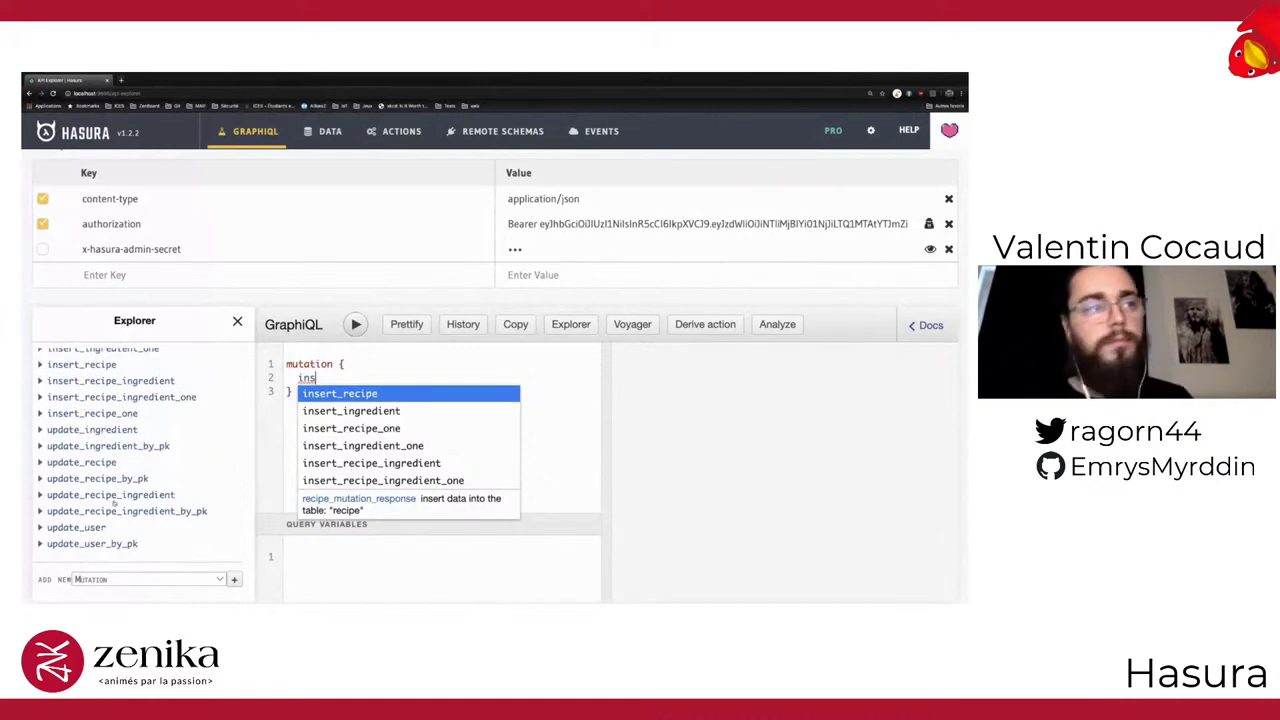
scroll(100, 513, "down", 1)
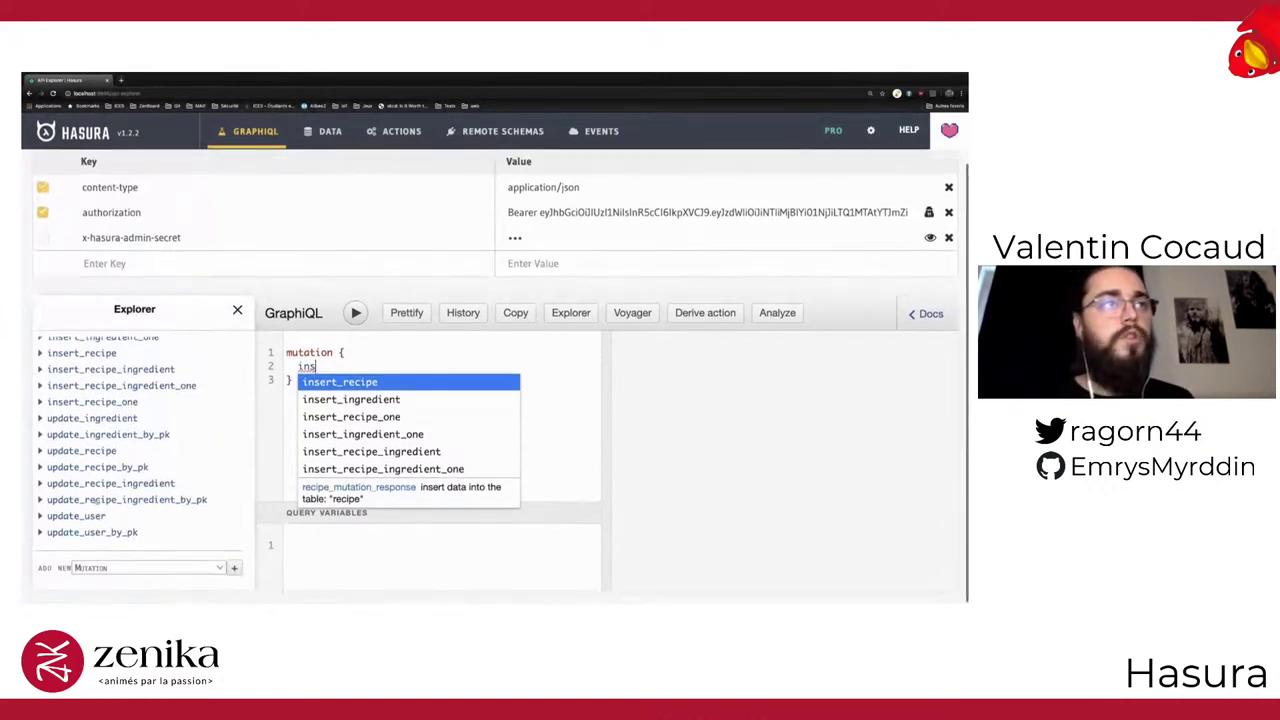
scroll(98, 508, "up", 3)
scroll(97, 503, "up", 2)
scroll(97, 503, "down", 4)
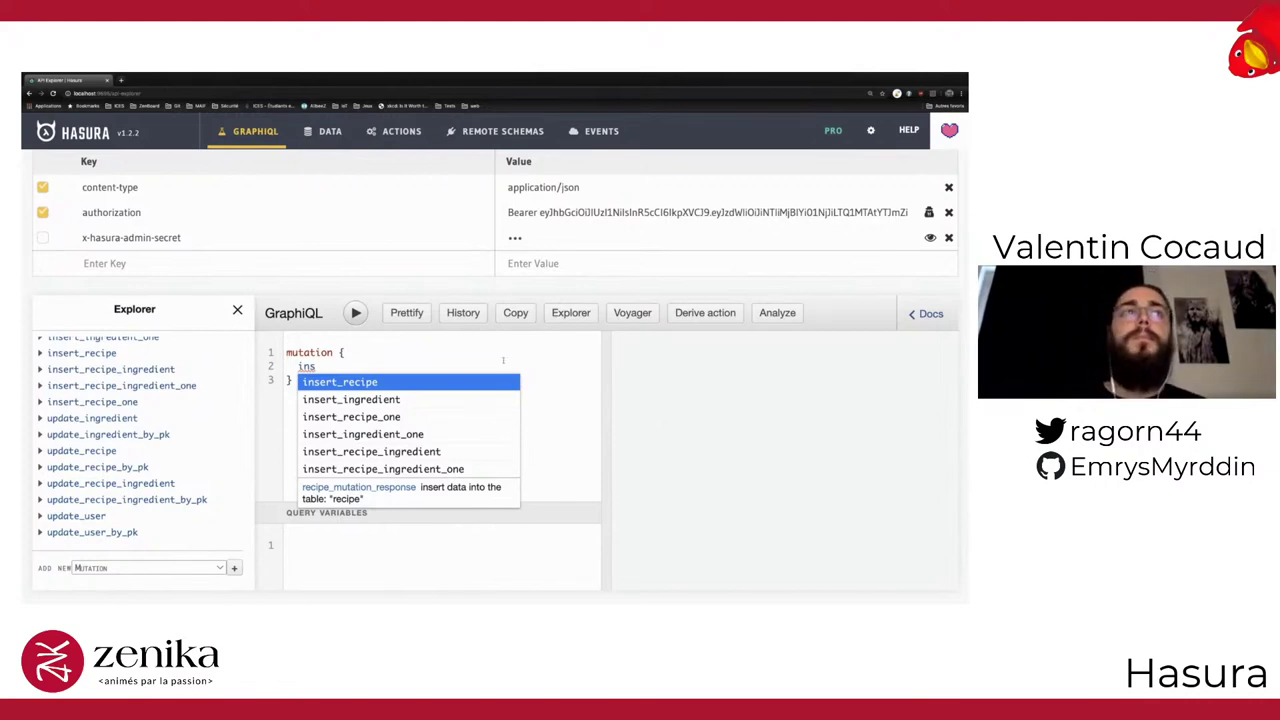
key("ctrl+Right")
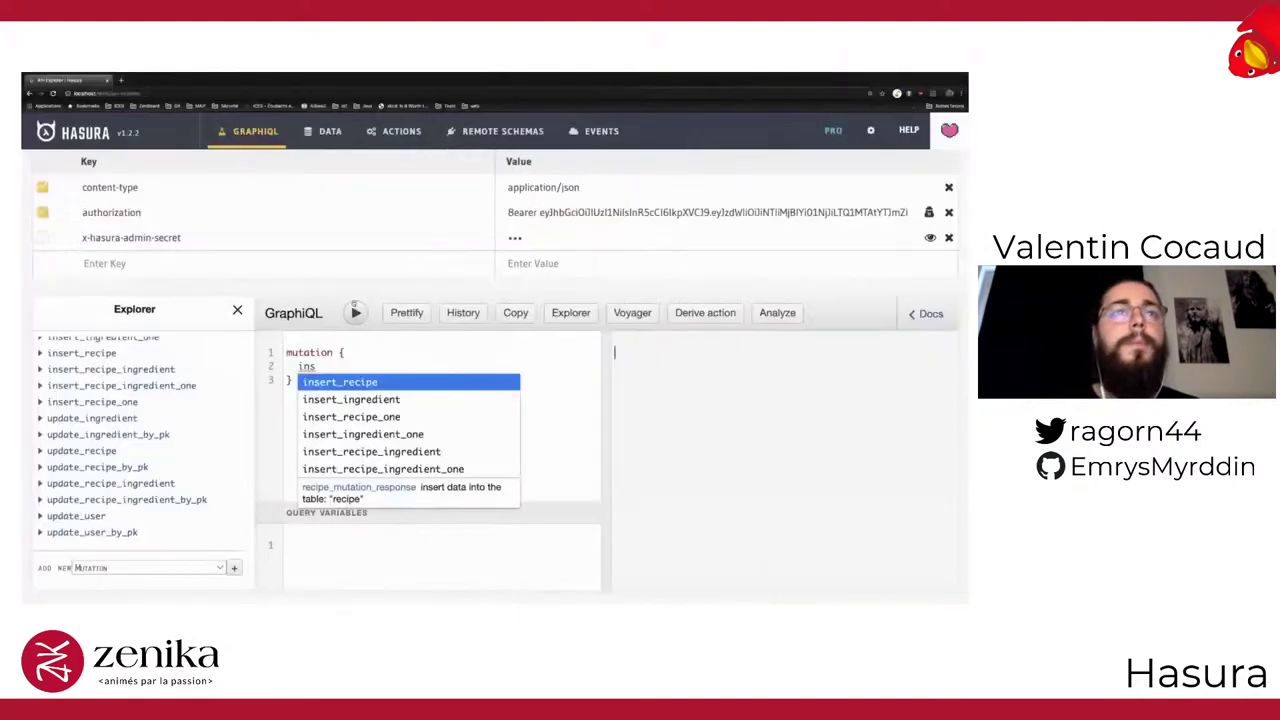
scroll(352, 302, "up", 1)
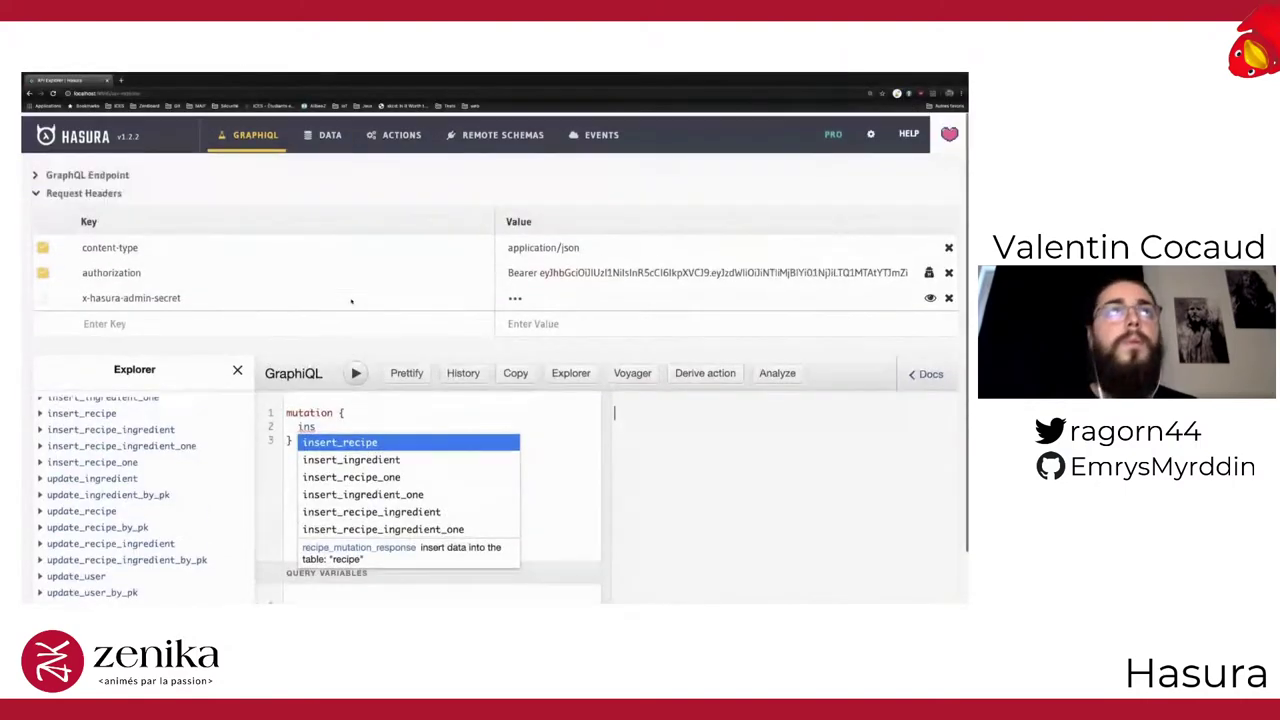
Open the ingredient table's Modify page and start editing its Custom GraphQL Root Fields
left_click(330, 131)
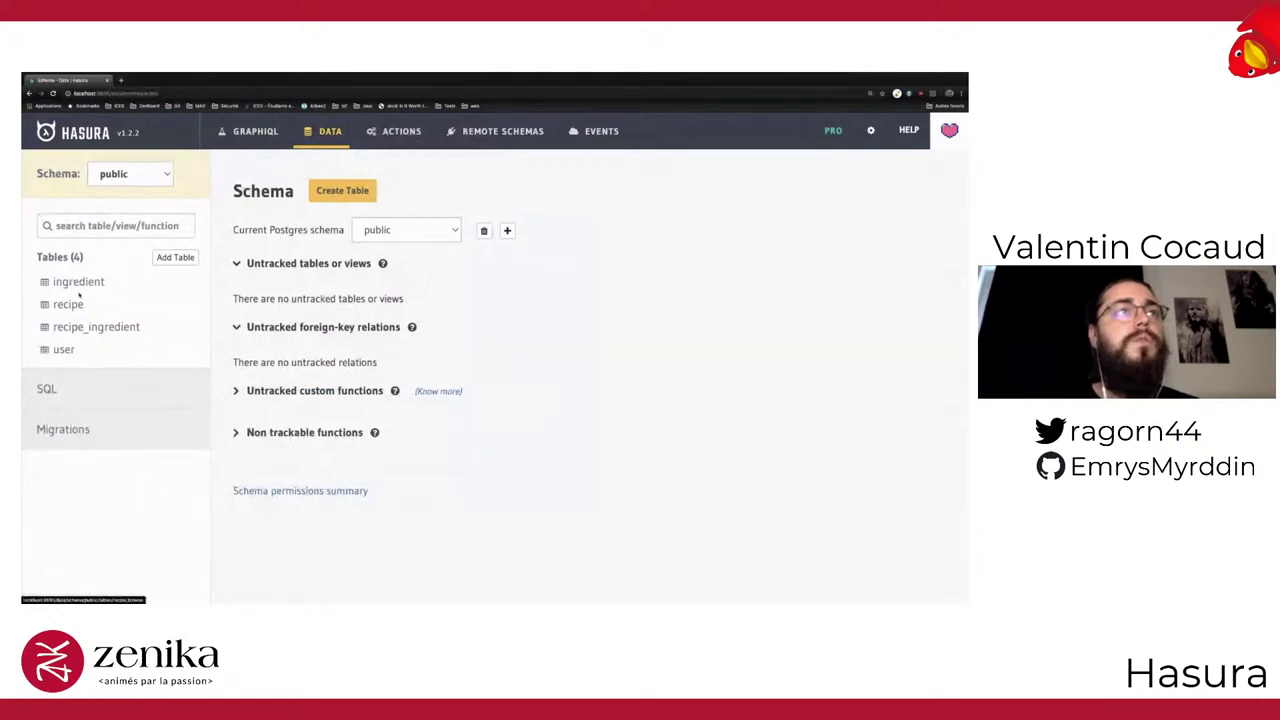
left_click(78, 285)
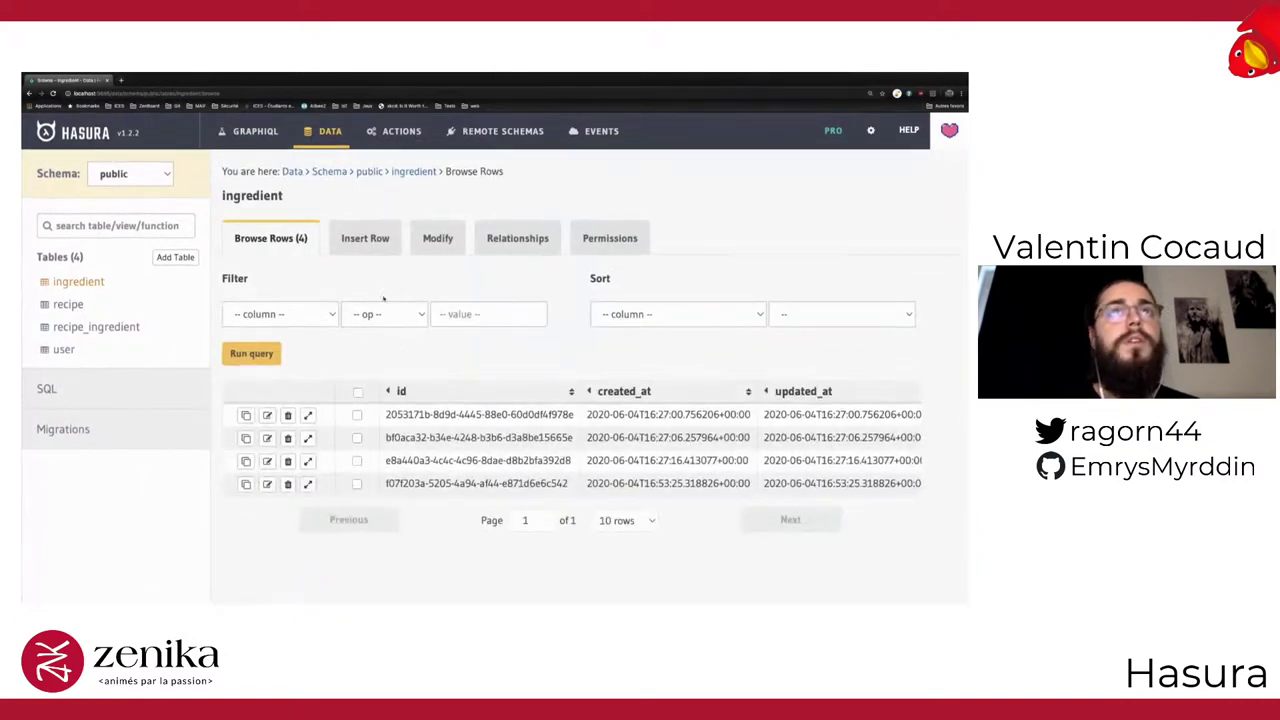
left_click(437, 238)
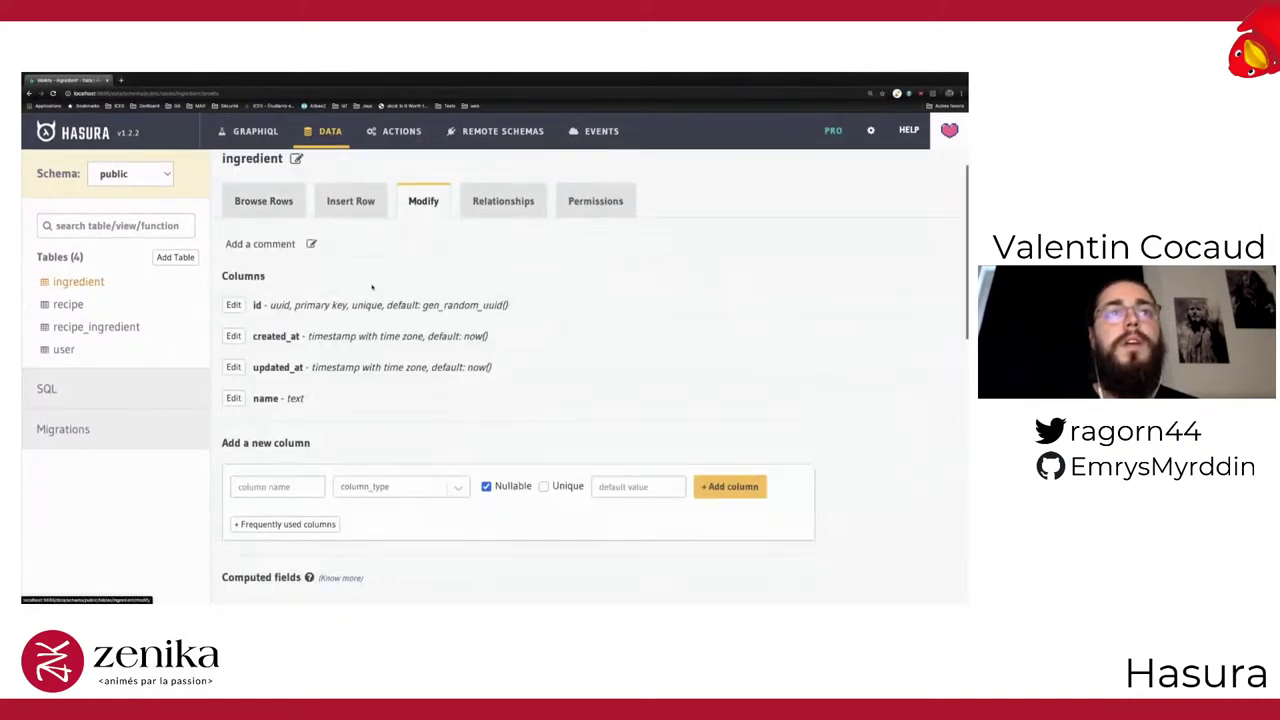
scroll(372, 288, "down", 10)
scroll(372, 288, "down", 1)
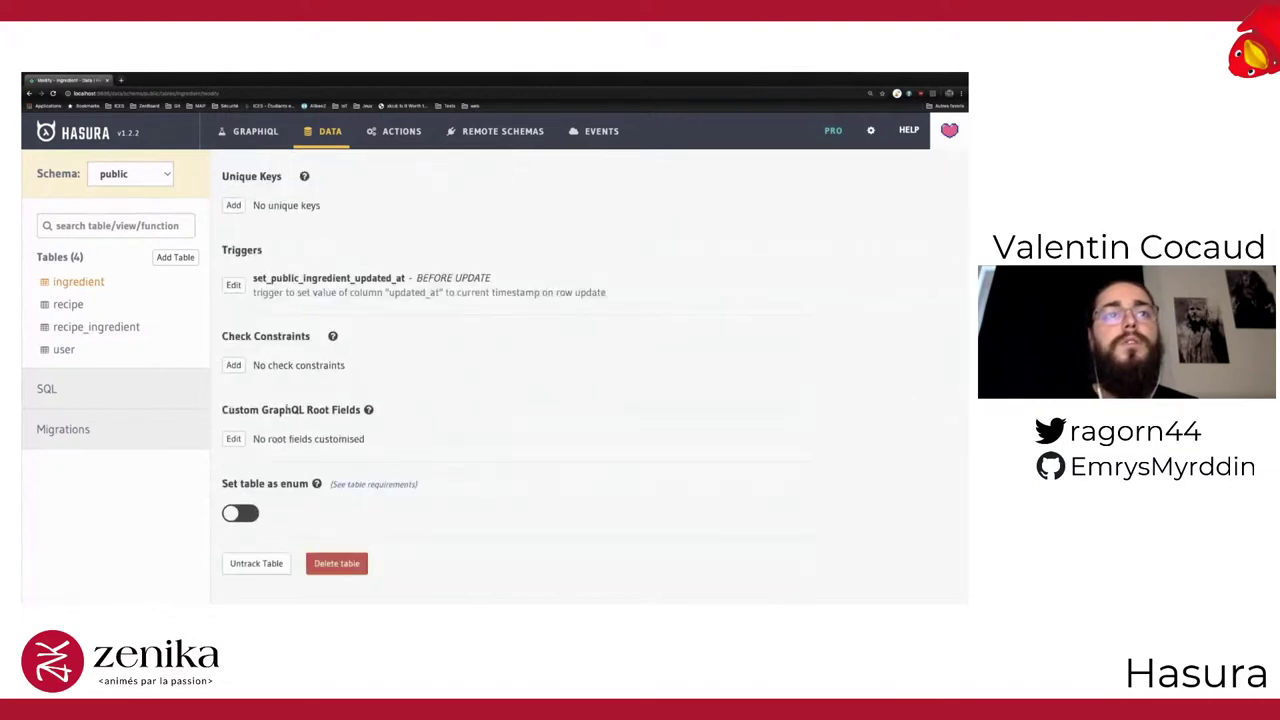
left_click(233, 438)
scroll(382, 421, "down", 3)
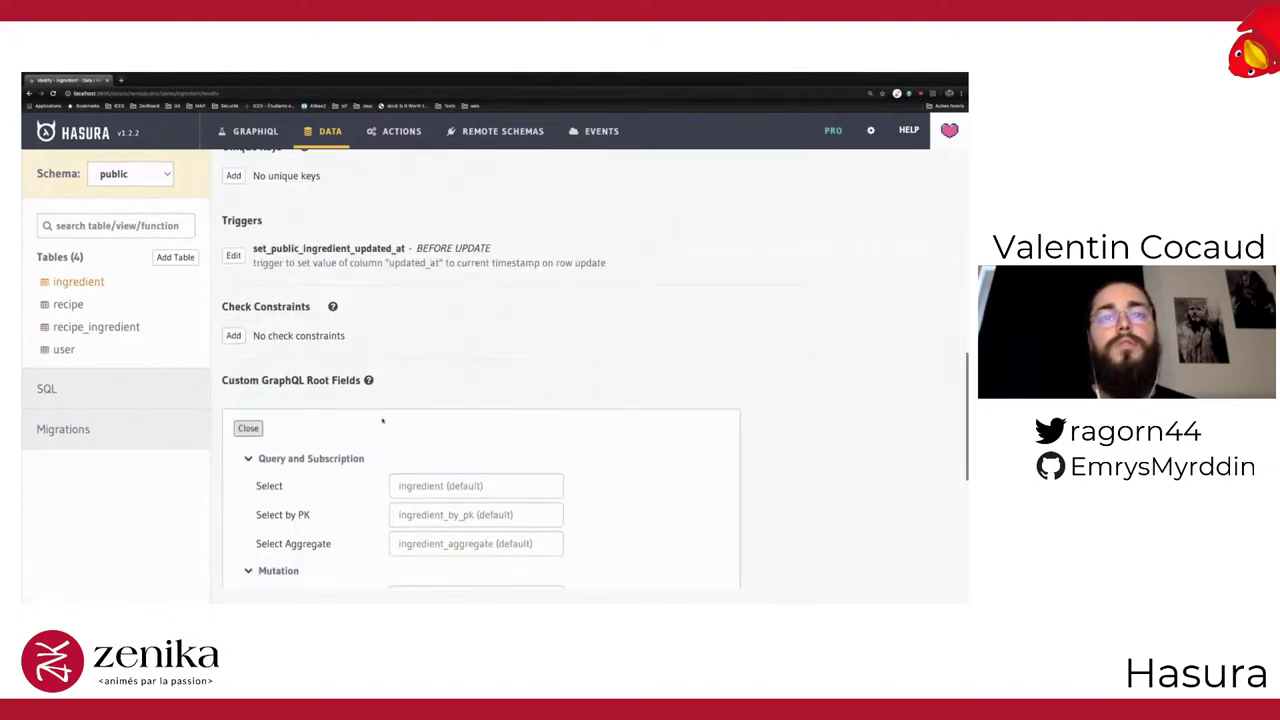
scroll(382, 421, "down", 2)
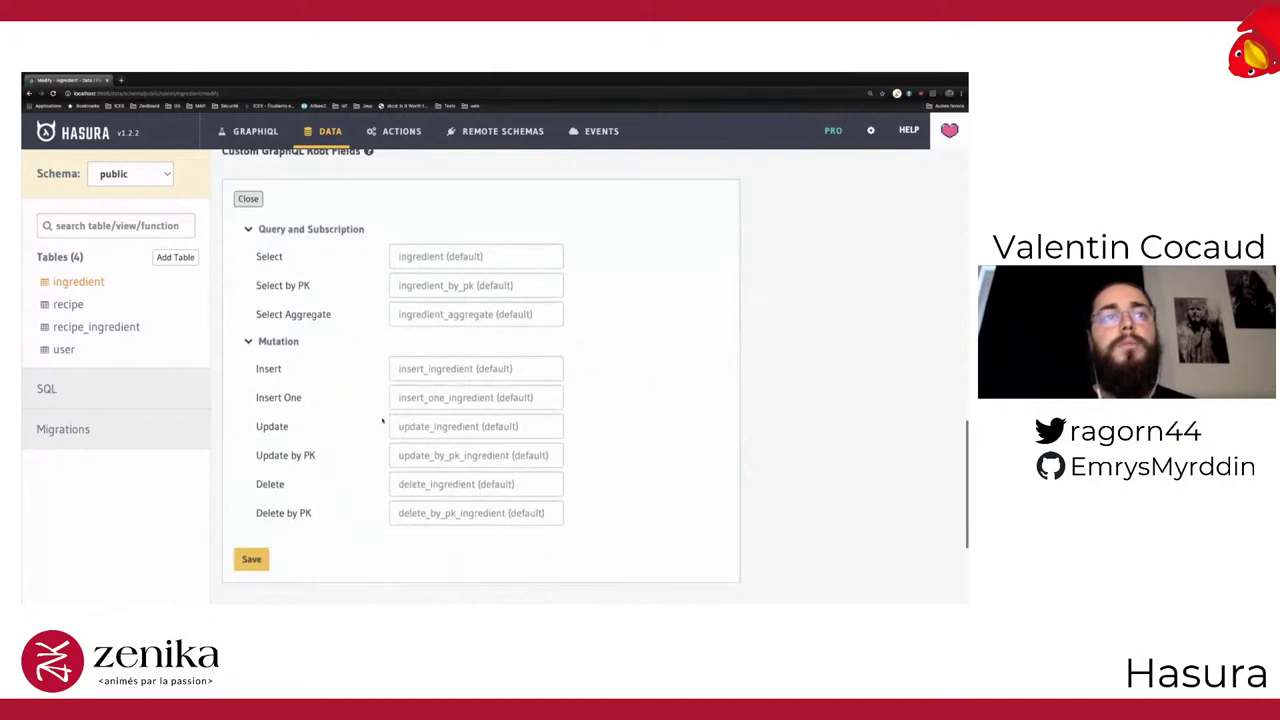
Set the custom Insert root field to 'insert_Ingredient', then show the closing 'Merci !' slide
left_click(426, 368)
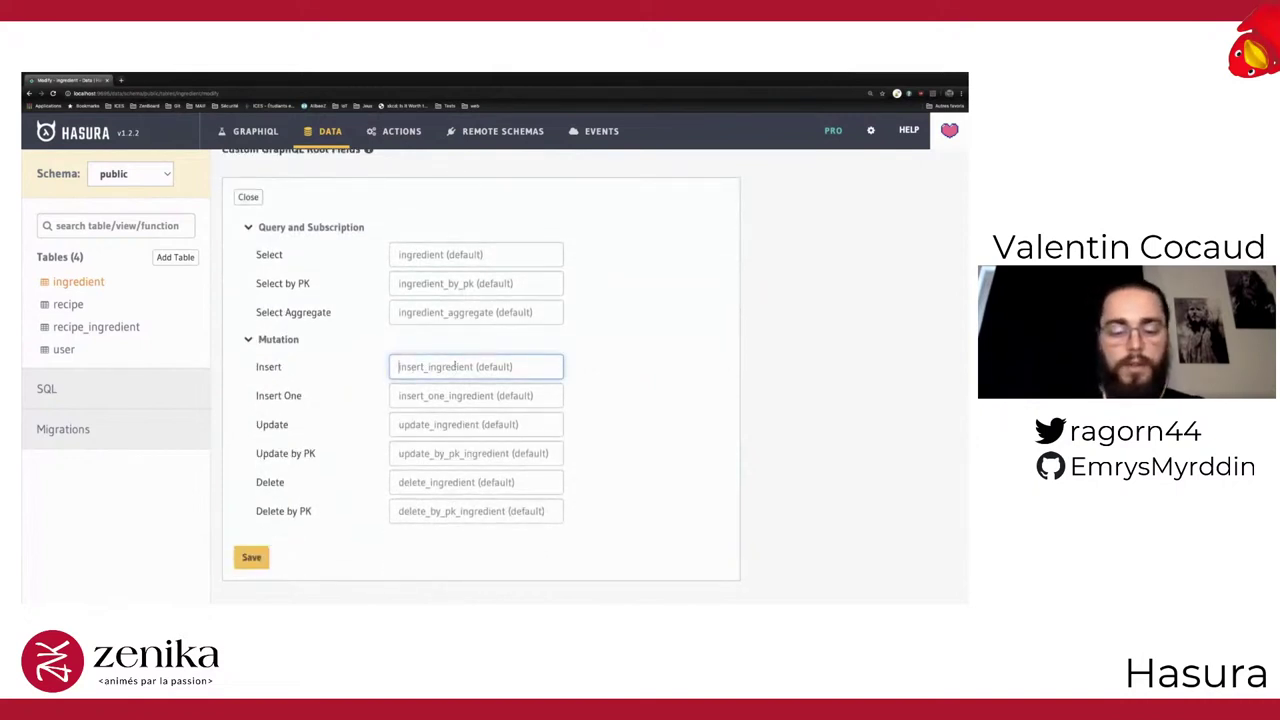
type("insert_")
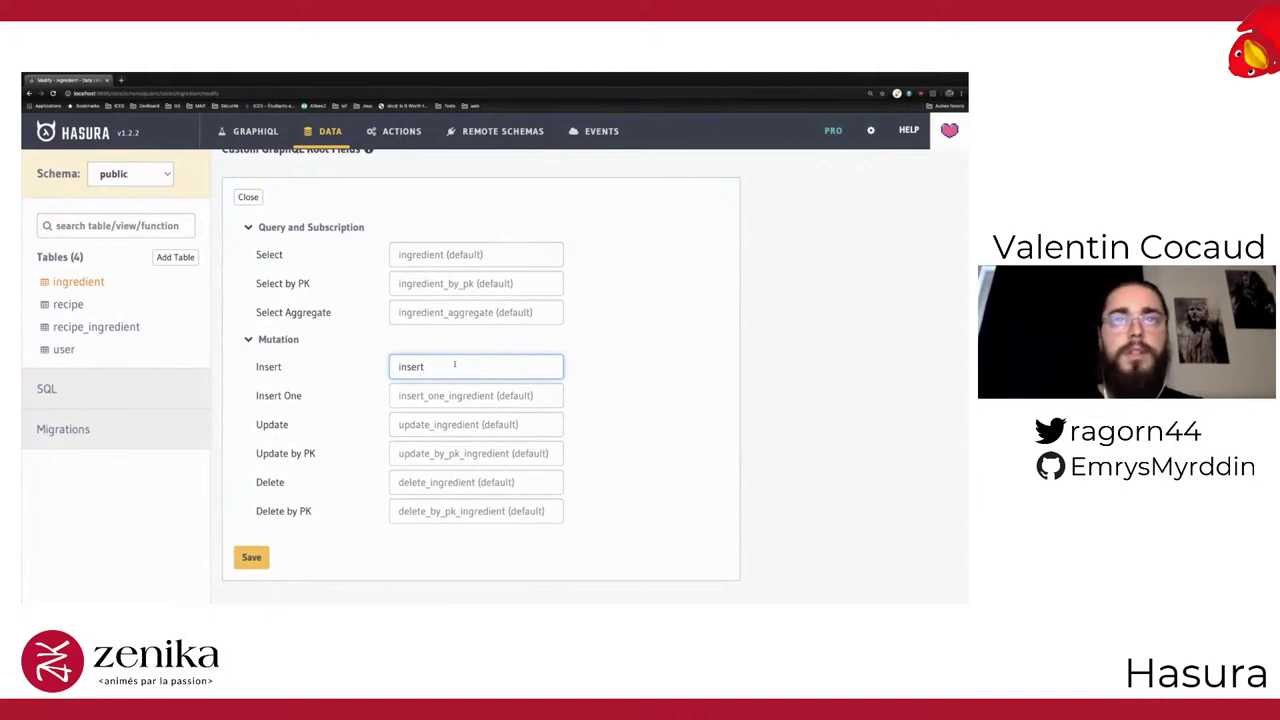
type("Ingredient")
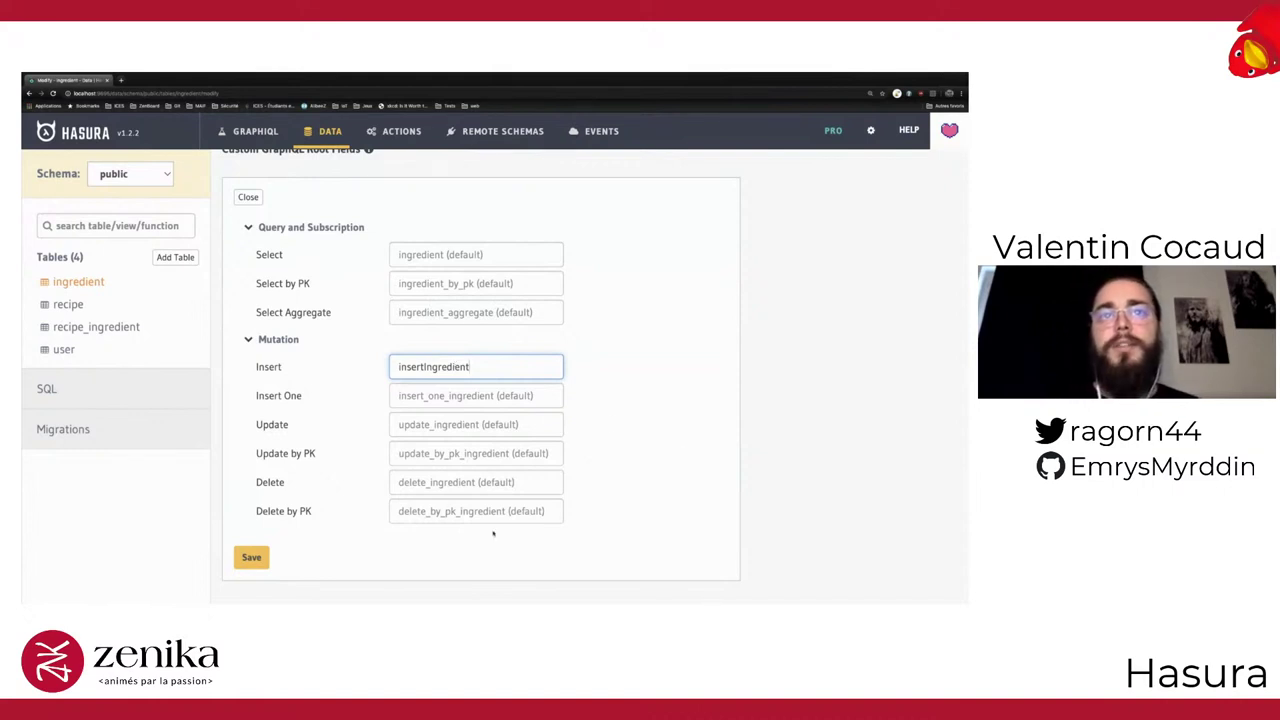
left_click(607, 467)
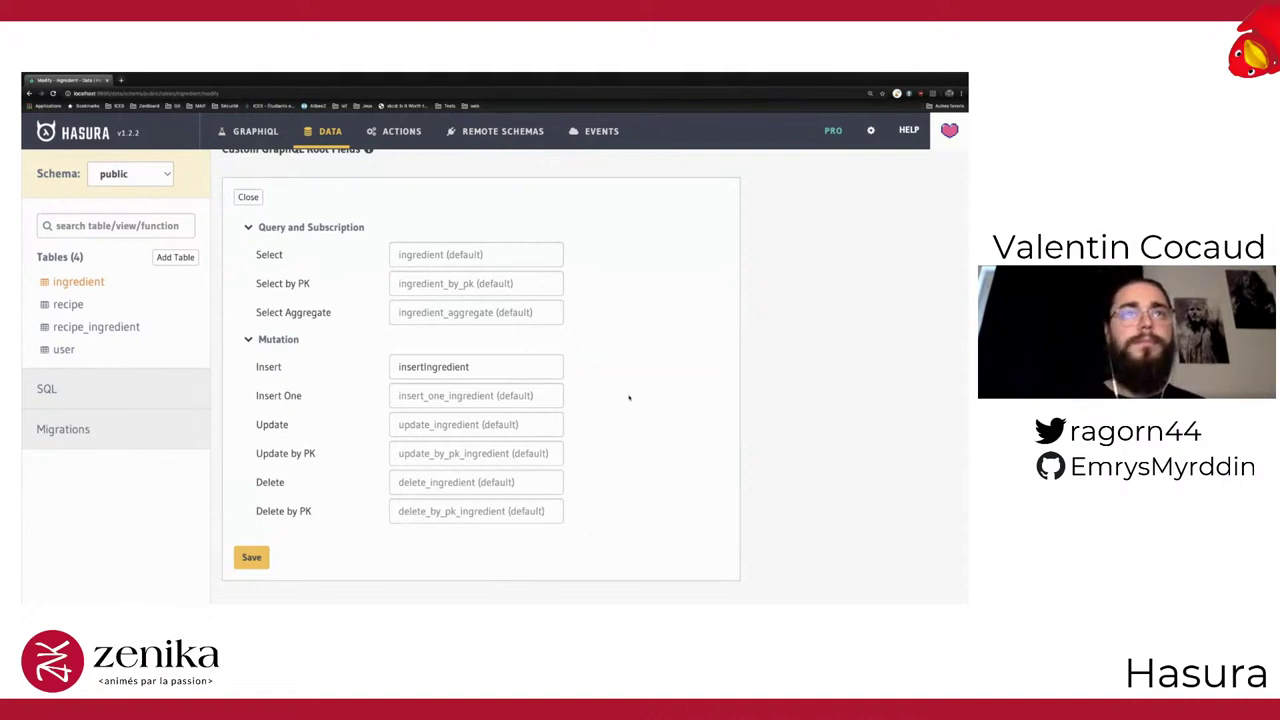
key("ctrl+Left")
key("ctrl+Left")
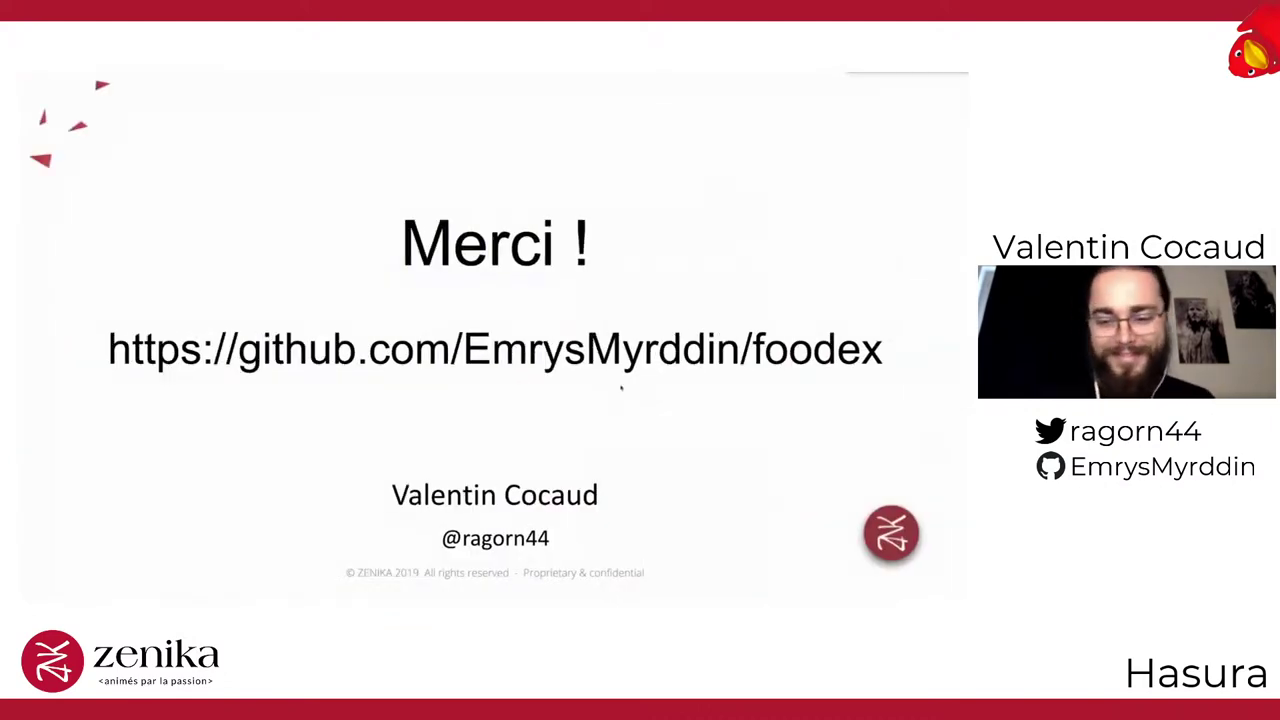